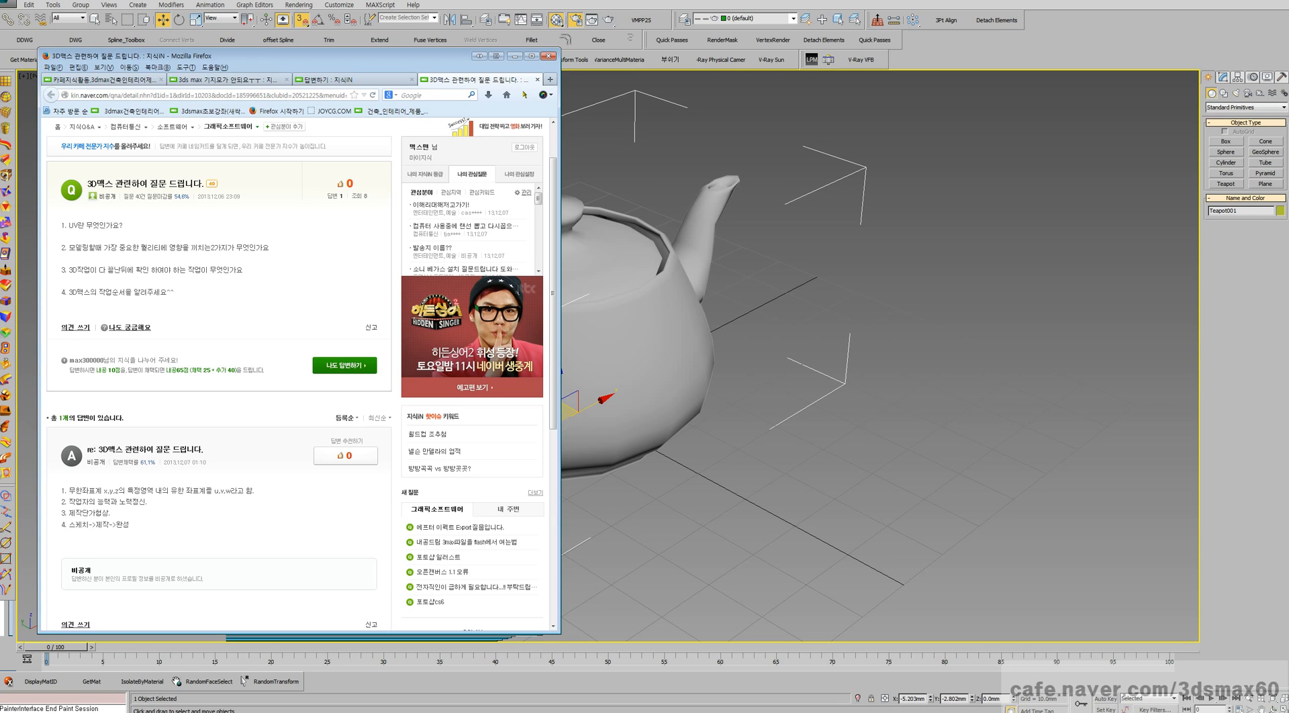
- Read the third question of the 3D Max Q&A post in the browser
left_click_drag(83, 269, 149, 270)
left_click(149, 269)
left_click_drag(66, 270, 243, 270)
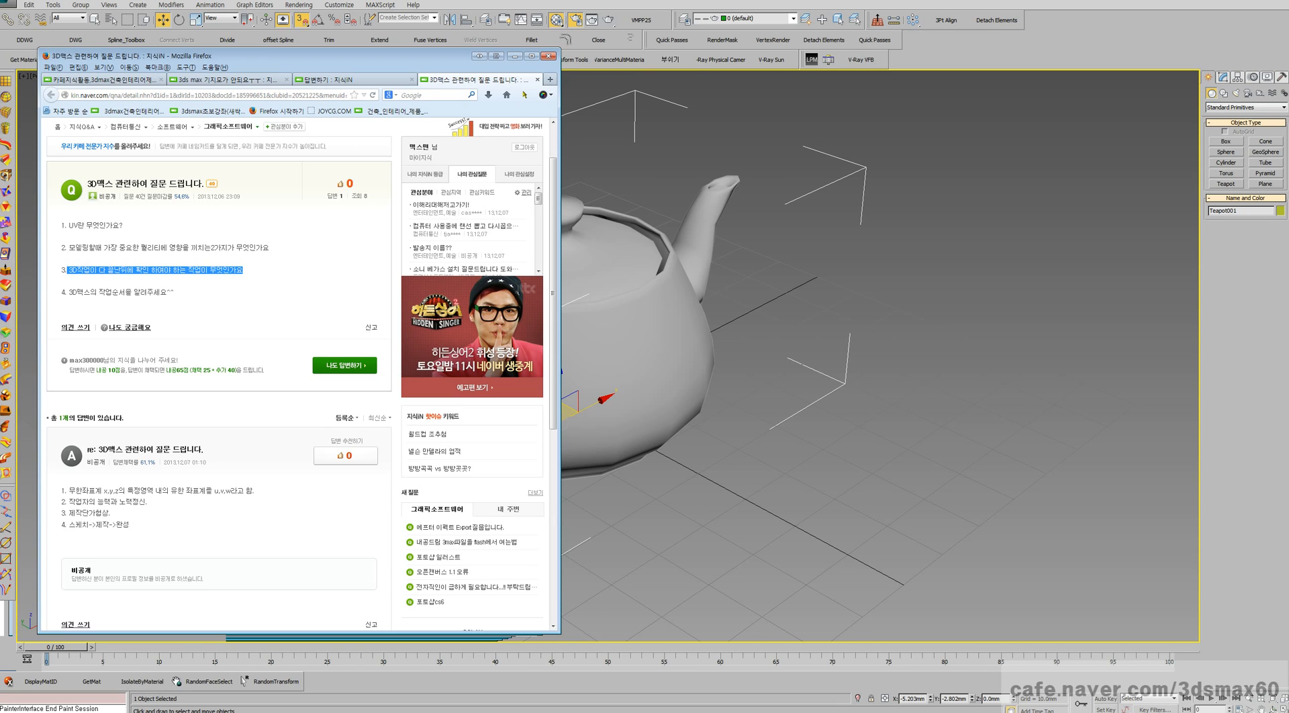
left_click(249, 271)
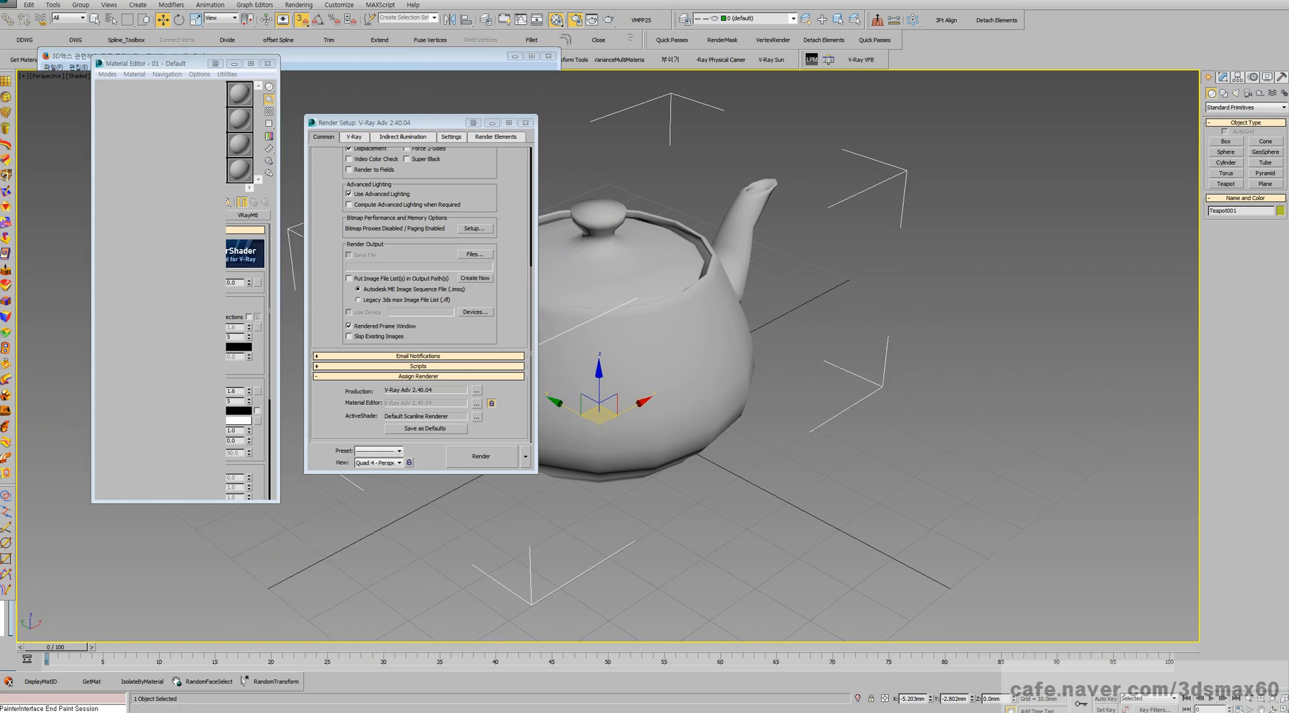
left_click(676, 289)
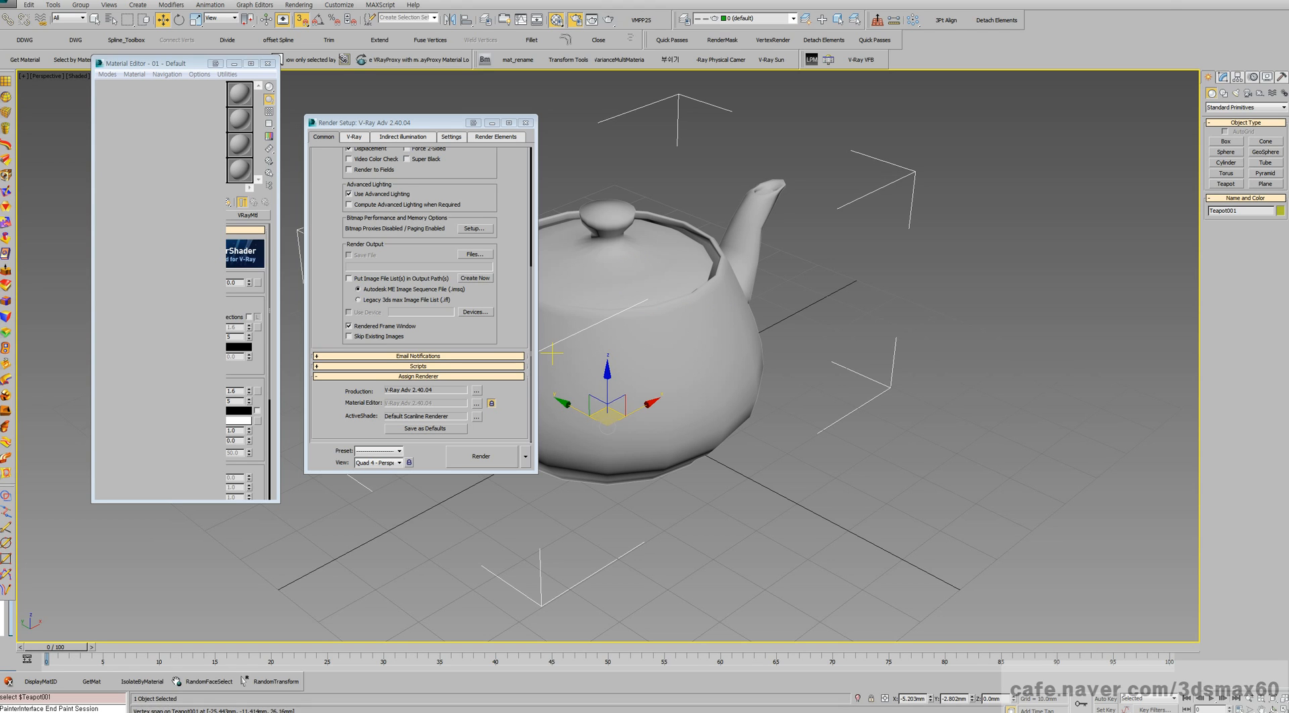
key("alt+Tab")
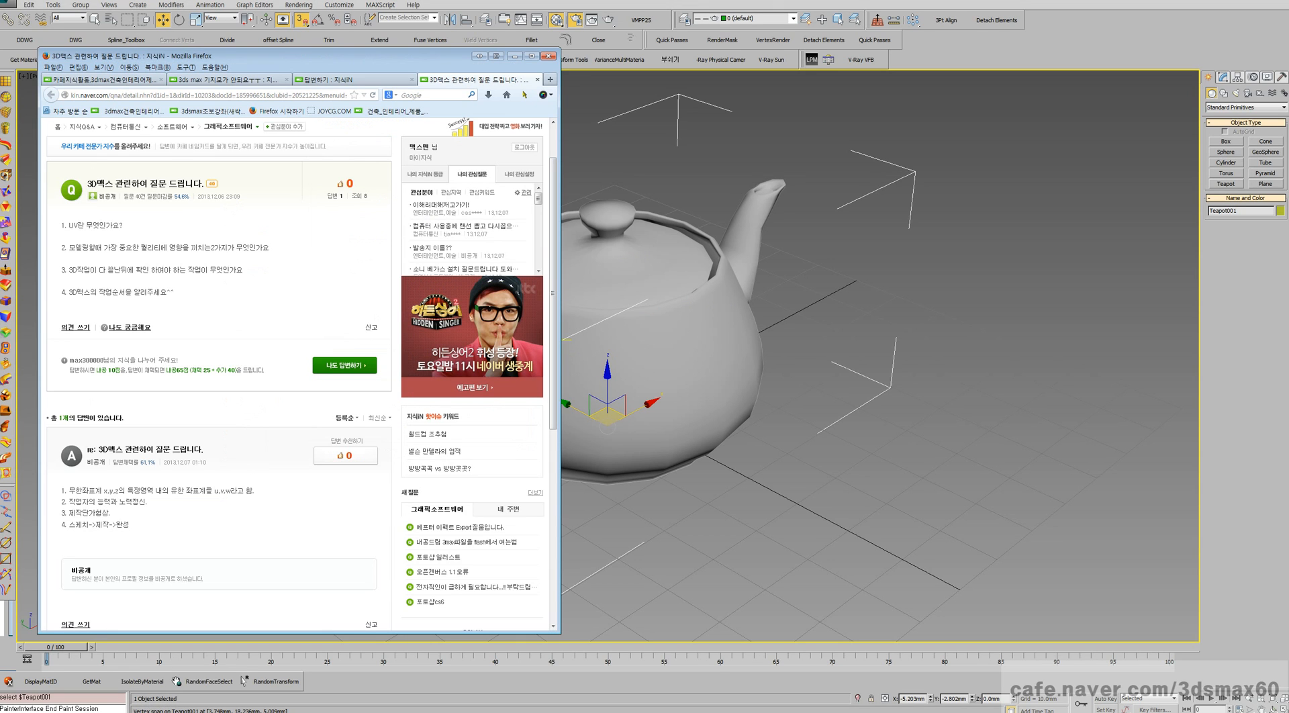
key("alt+Tab")
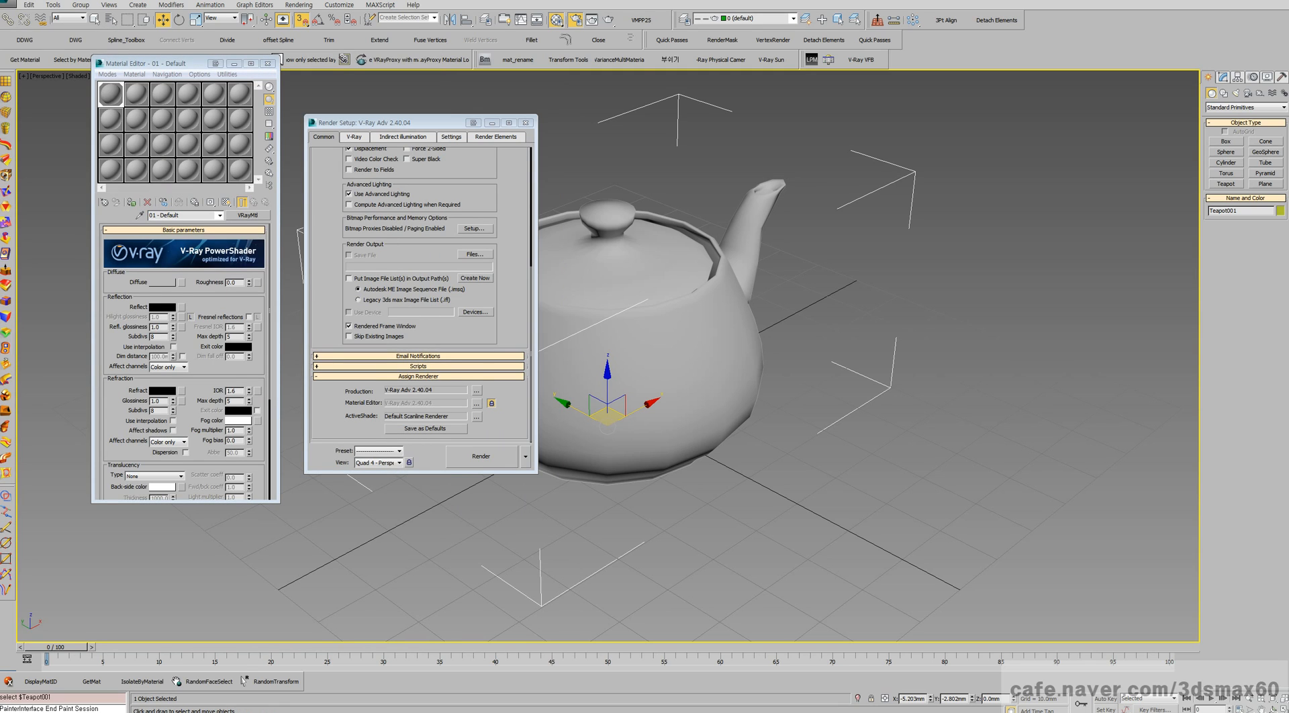
middle_click_drag(621, 263, 592, 268)
scroll(591, 268, "up", 5)
scroll(591, 268, "down", 5)
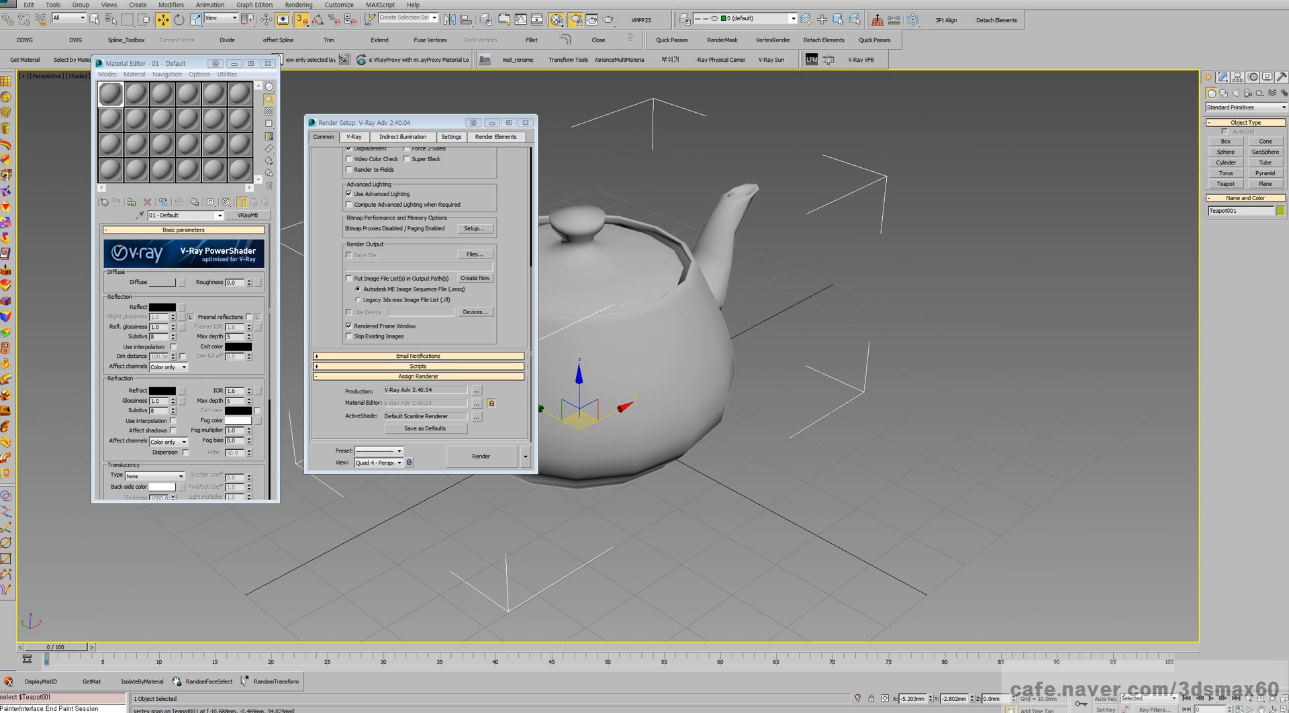
key("alt+Tab")
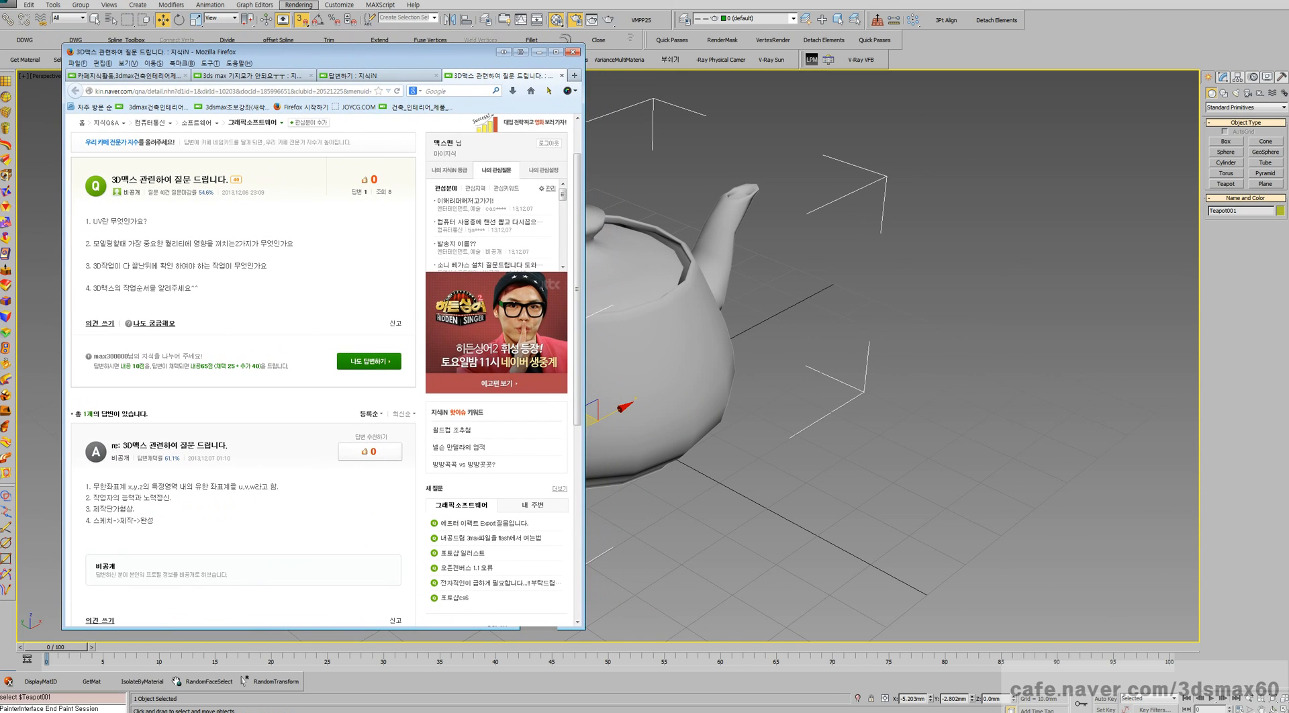
key("alt+Tab")
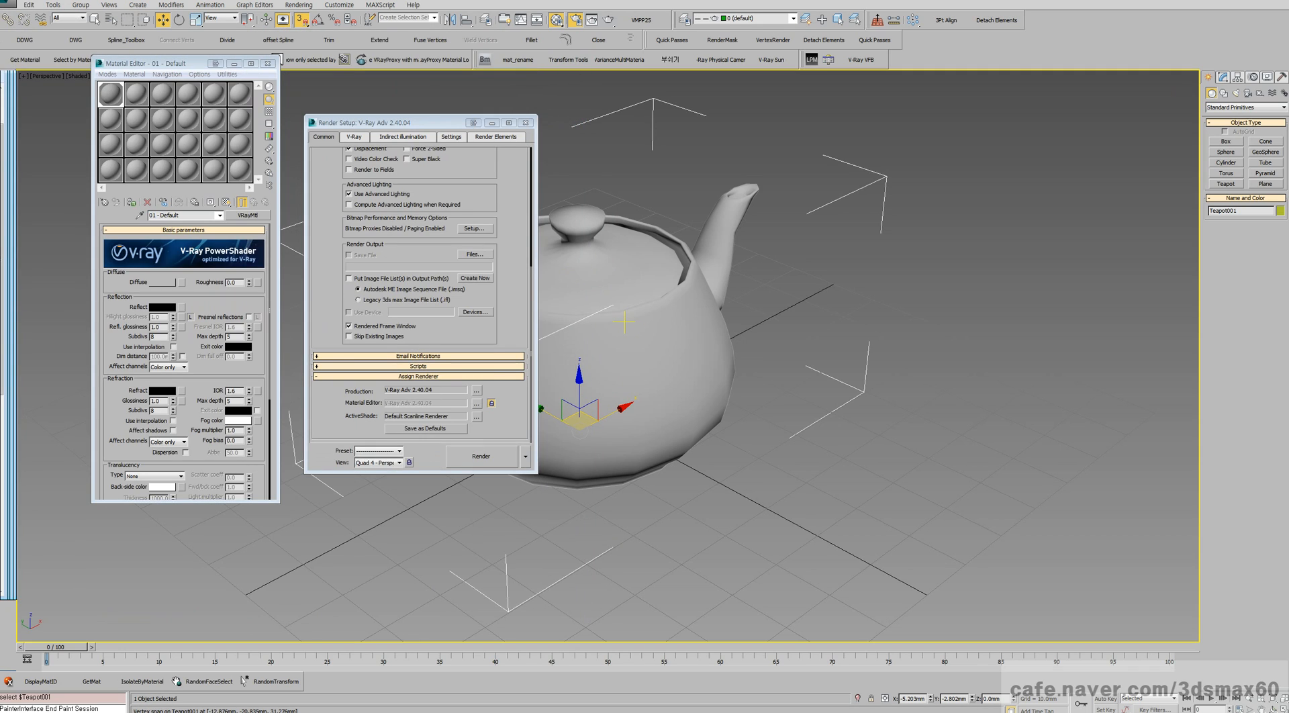
scroll(604, 321, "up", 6)
scroll(604, 321, "down", 5)
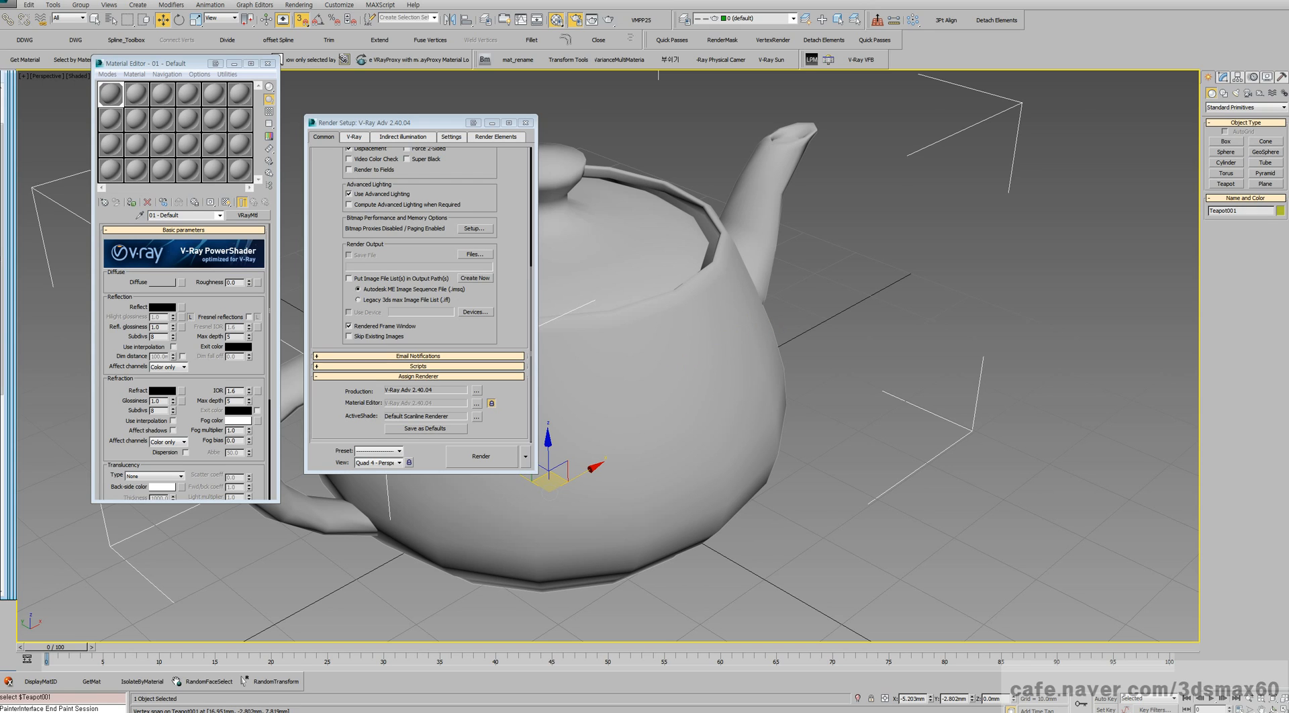
- Move the Render Setup dialog clear of the teapot in the perspective view
key("shift+z")
key("shift+y")
left_click_drag(389, 122, 142, 121)
scroll(563, 327, "down", 4)
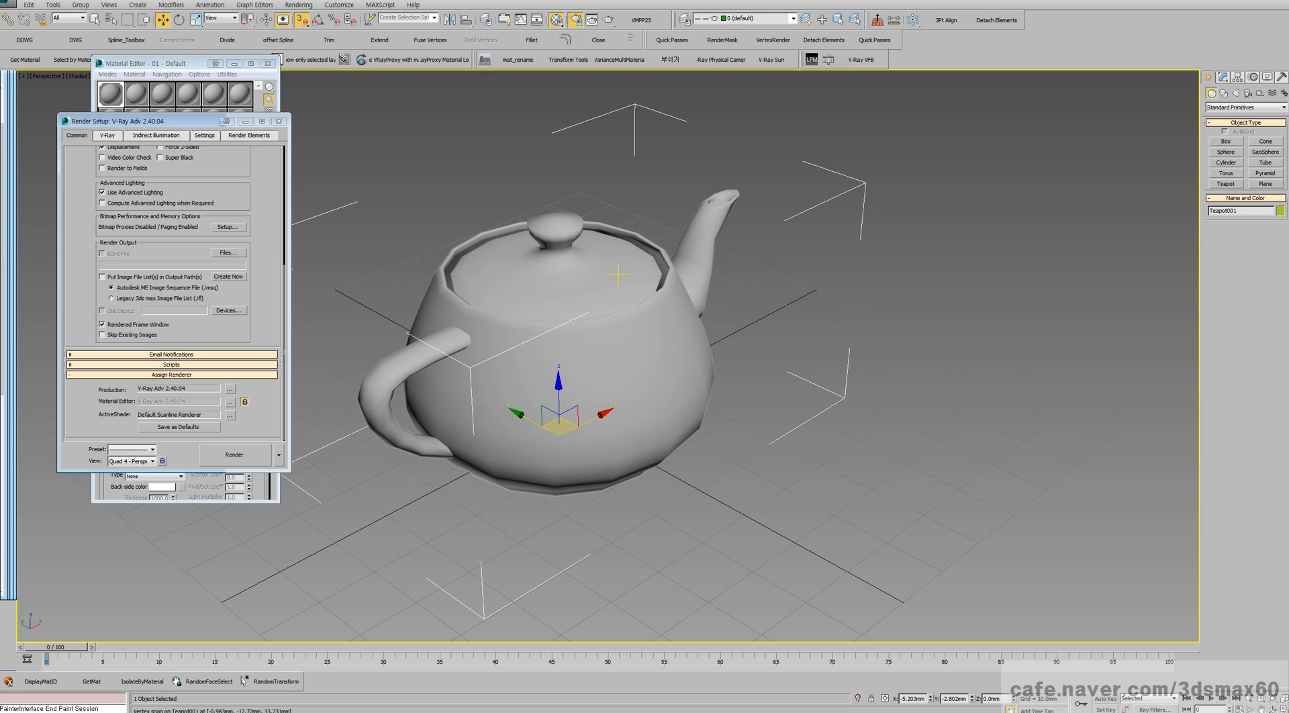
left_click_drag(628, 314, 607, 252)
key("ctrl+z")
scroll(433, 274, "down", 2)
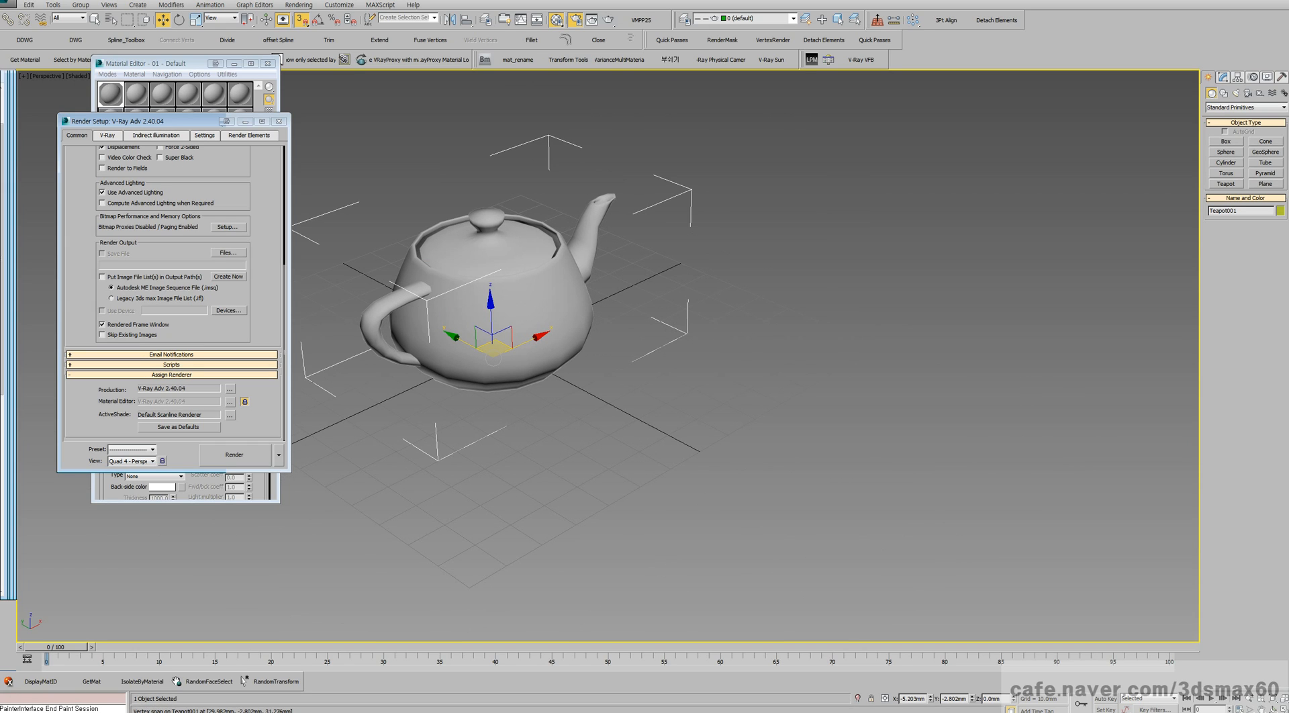
left_click_drag(529, 240, 655, 303)
right_click(579, 257)
right_click(656, 302)
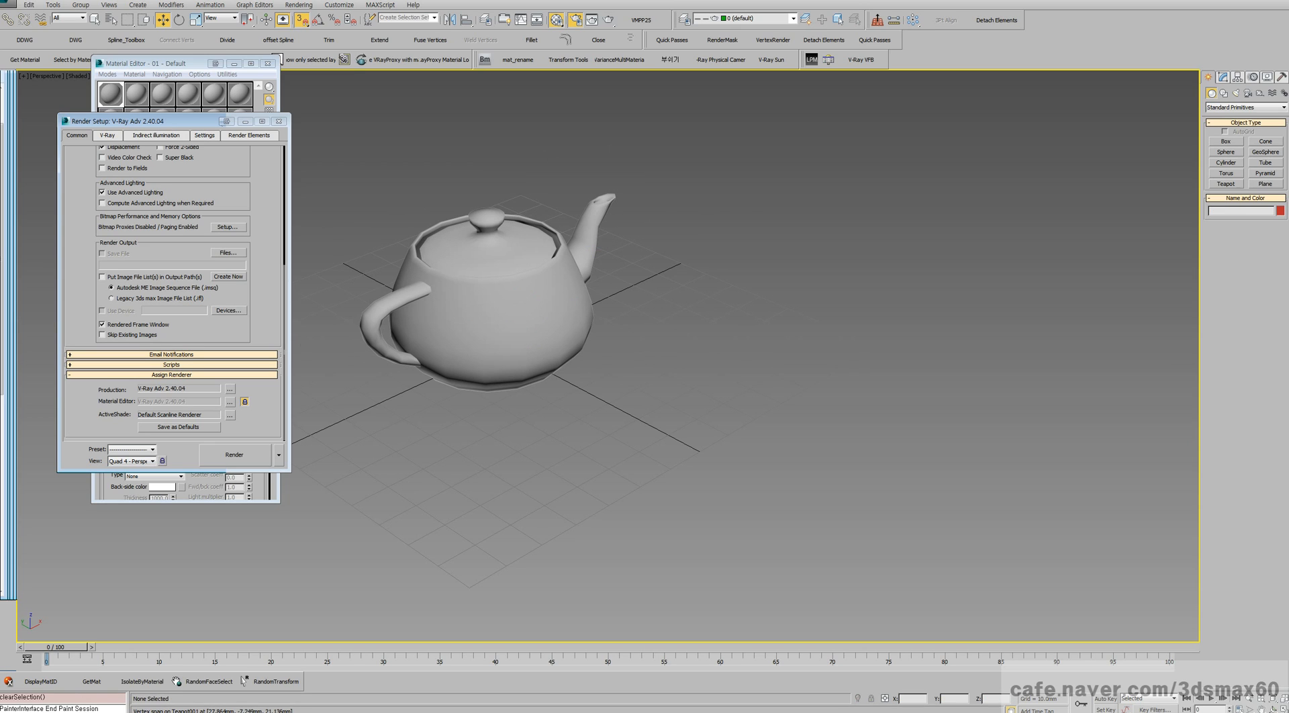
left_click_drag(595, 250, 608, 258)
right_click(608, 258)
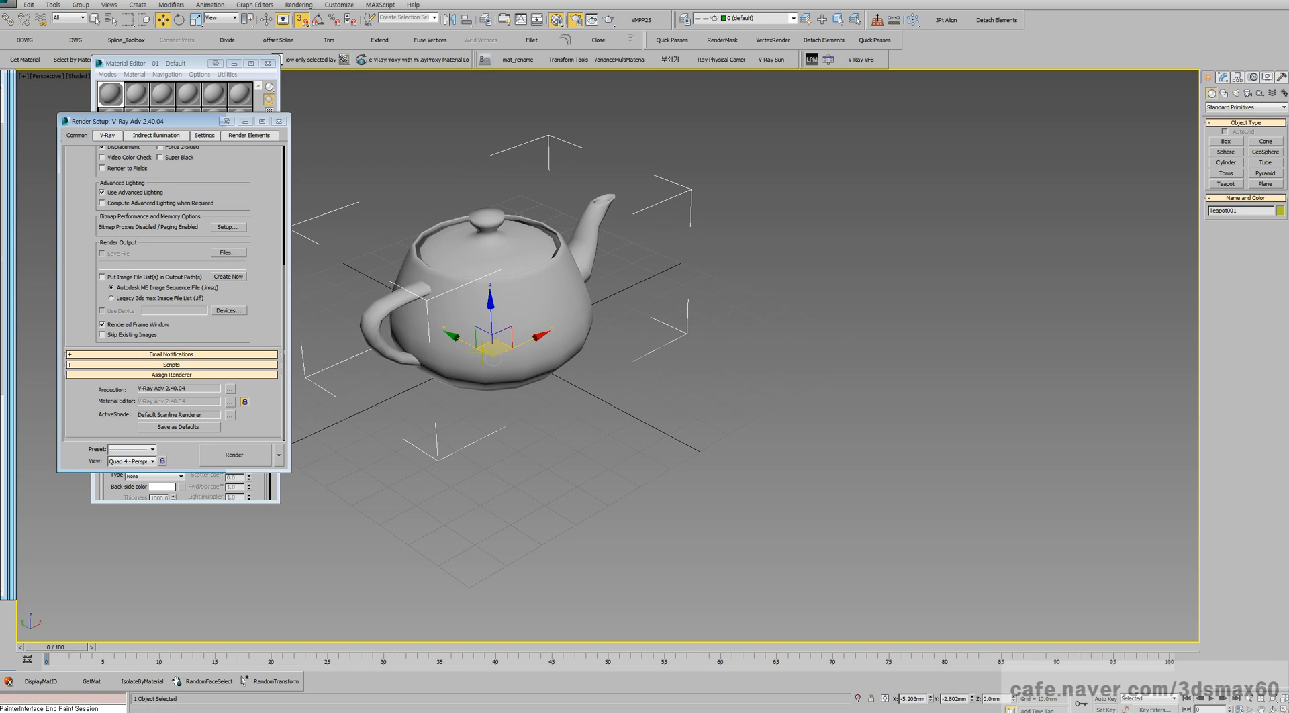
mouse_move(480, 210)
left_mouse_down()
mouse_move(474, 221)
mouse_move(464, 203)
left_mouse_up()
right_click(463, 203)
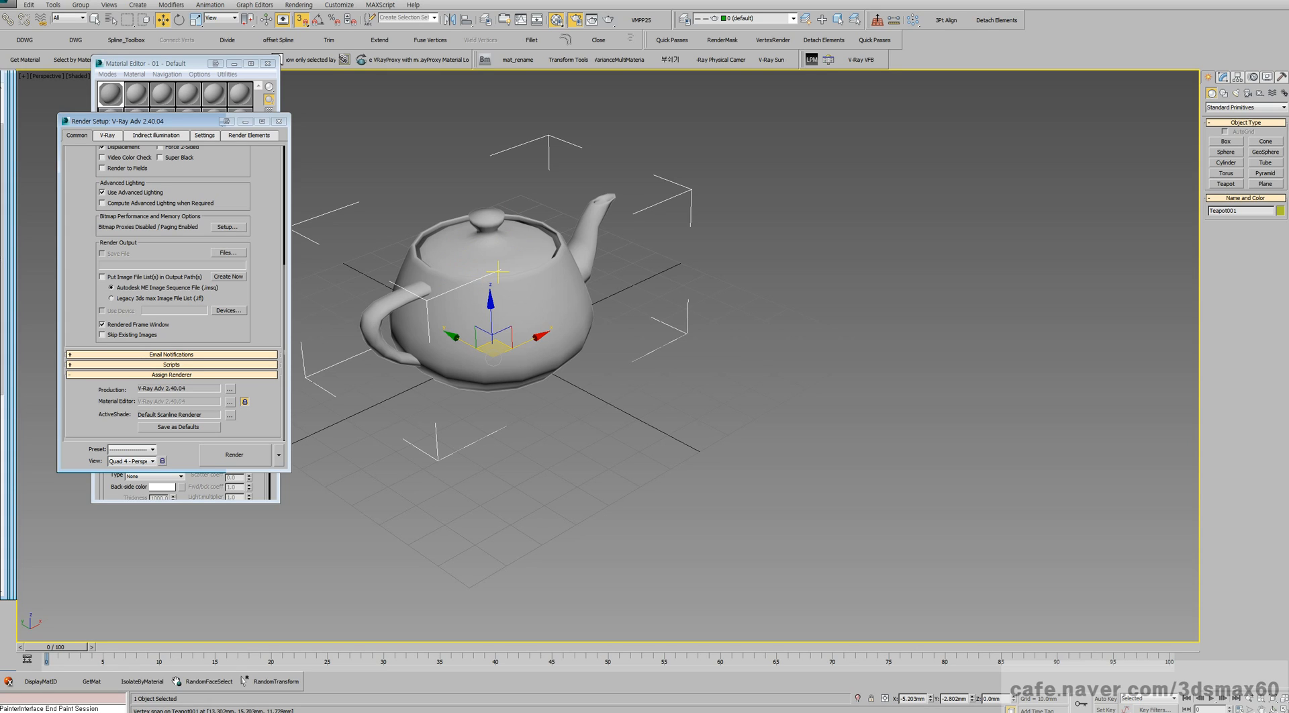
left_click_drag(498, 271, 568, 297)
key("ctrl+z")
left_click_drag(417, 289, 386, 248)
right_click(385, 248)
left_click_drag(0, 22, 361, 37)
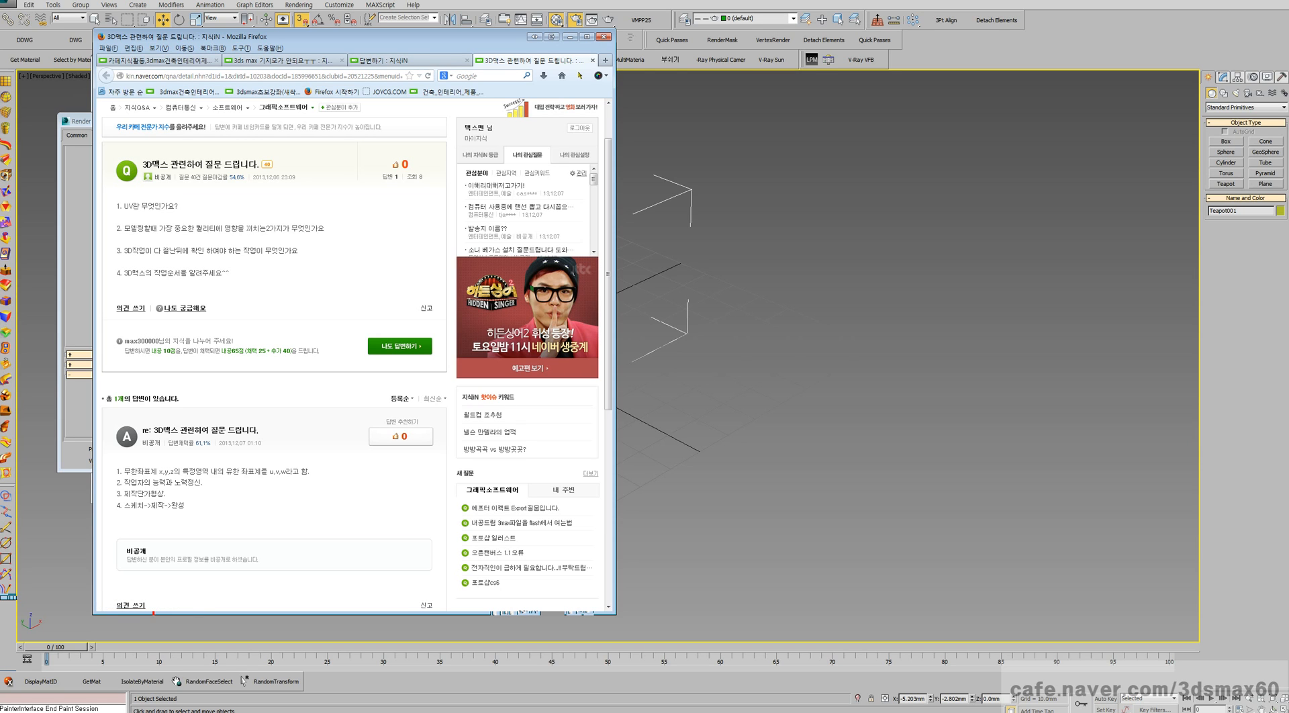
left_click_drag(361, 37, 0, 49)
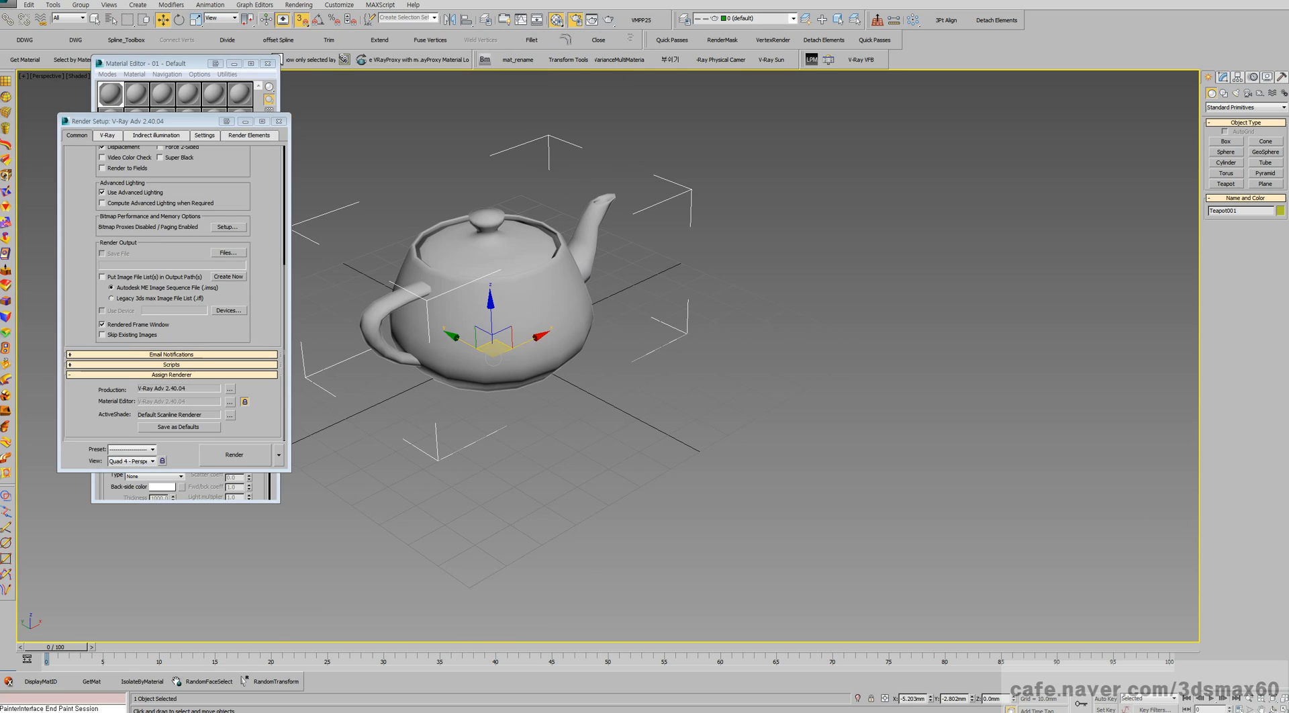
- Reset the scene to an empty one without saving the teapot
scroll(531, 392, "down", 3)
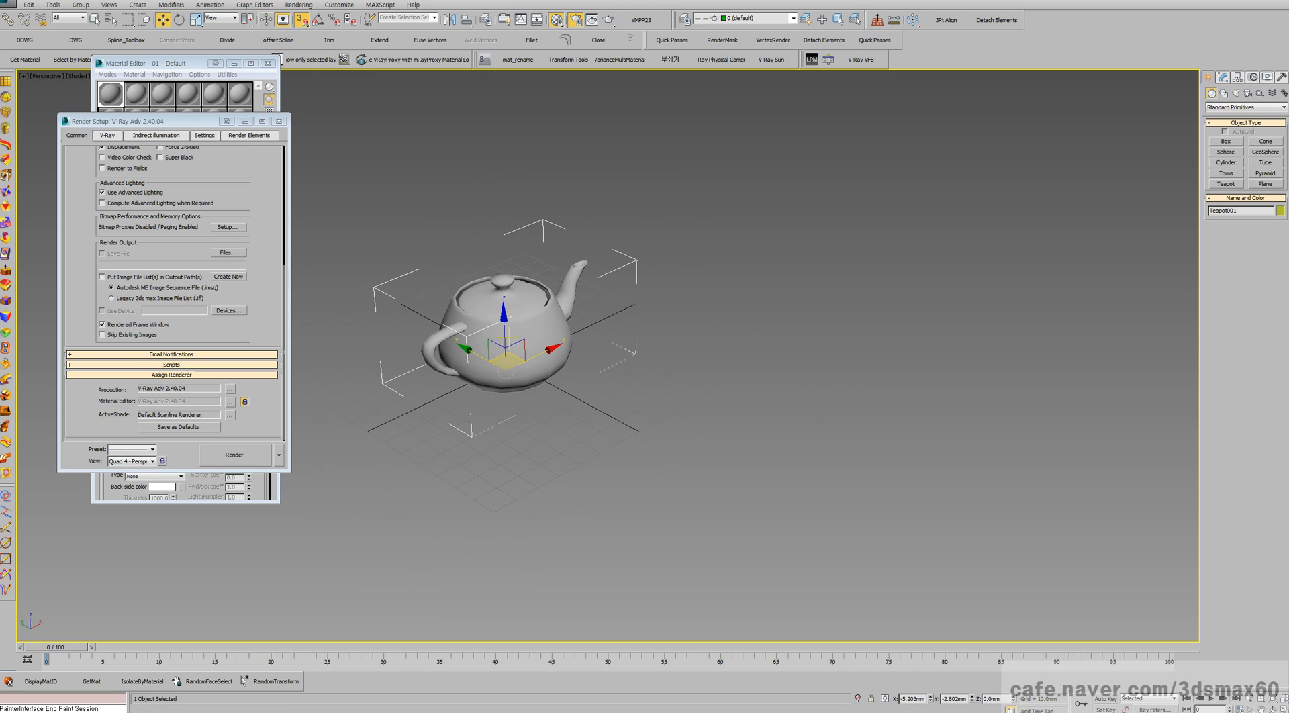
key("ctrl+n")
key("n")
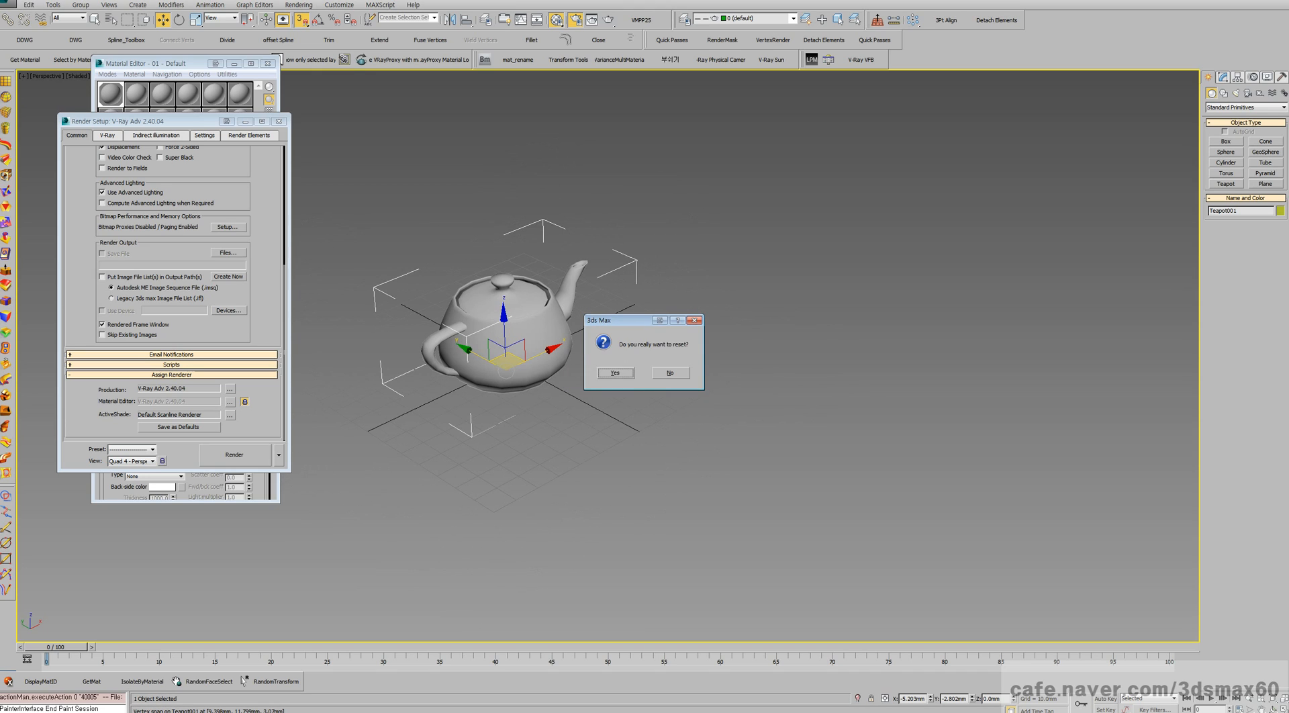
key("y")
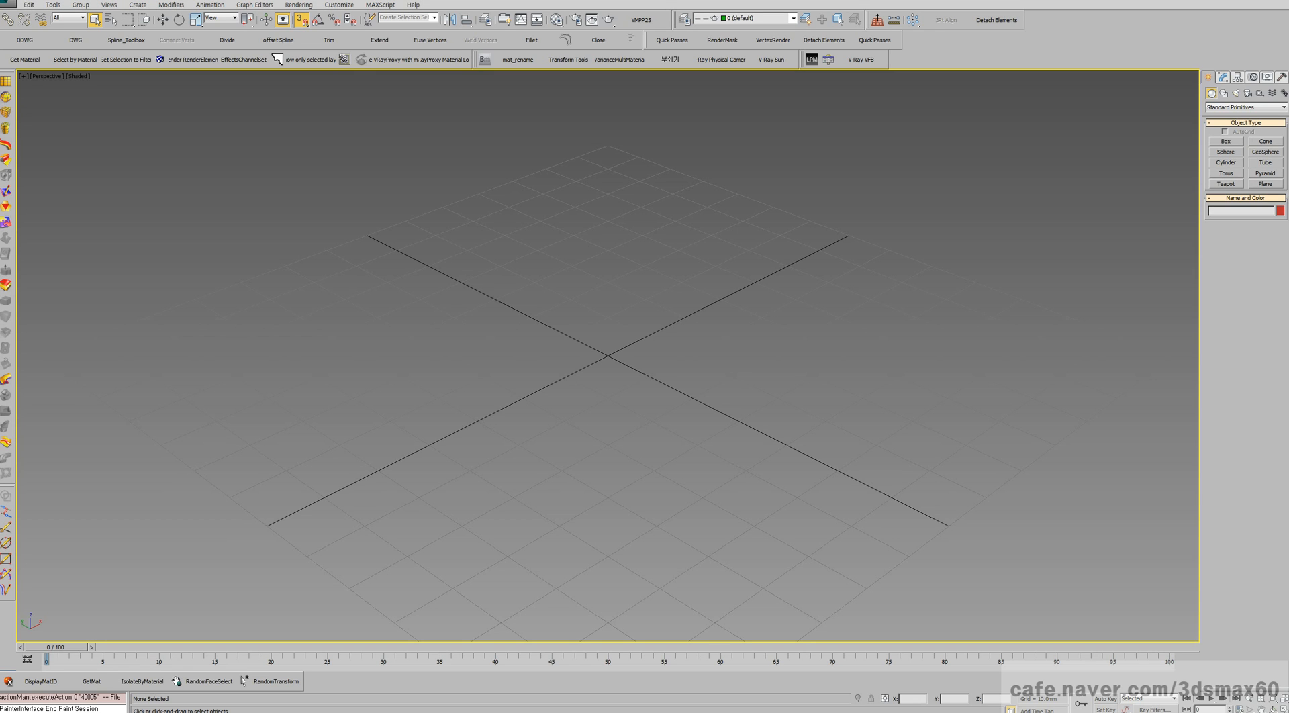
- Switch to the Naver cafe in Firefox and search all its boards for "솔리드"
left_click_drag(0, 16, 403, 48)
left_click(221, 88)
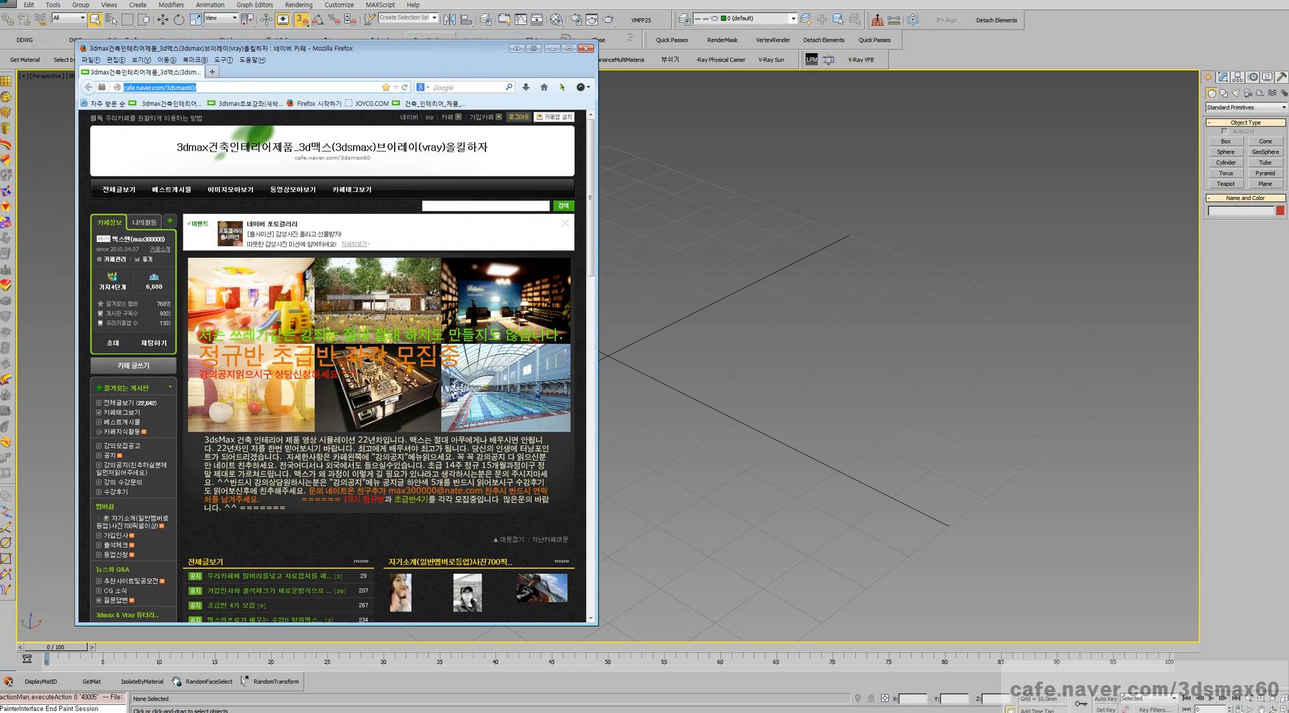
left_click(142, 87)
left_click_drag(163, 87, 196, 88)
left_click(409, 369)
type("쉐")
type("리드")
key("Return")
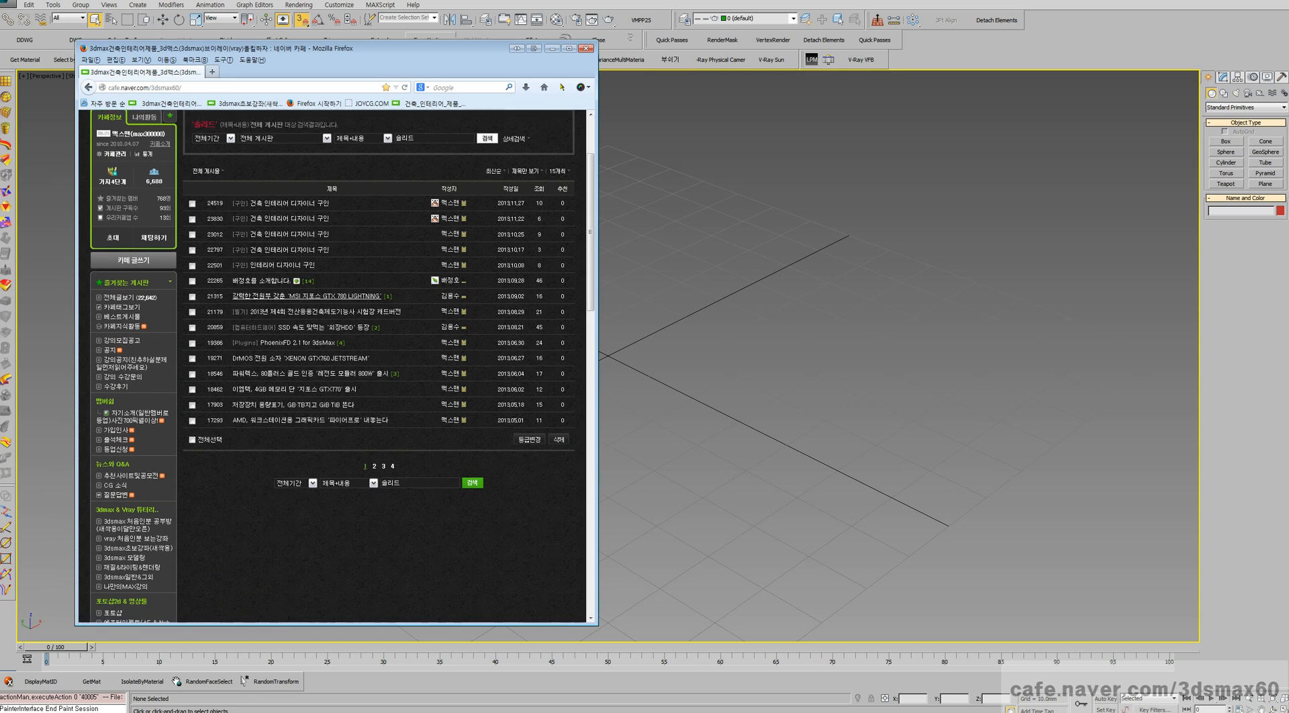
- Open the post "폴리건 넙스 솔리드 간단 개념" on the second results page and look over its video lesson
scroll(374, 464, "down", 2)
left_click(374, 413)
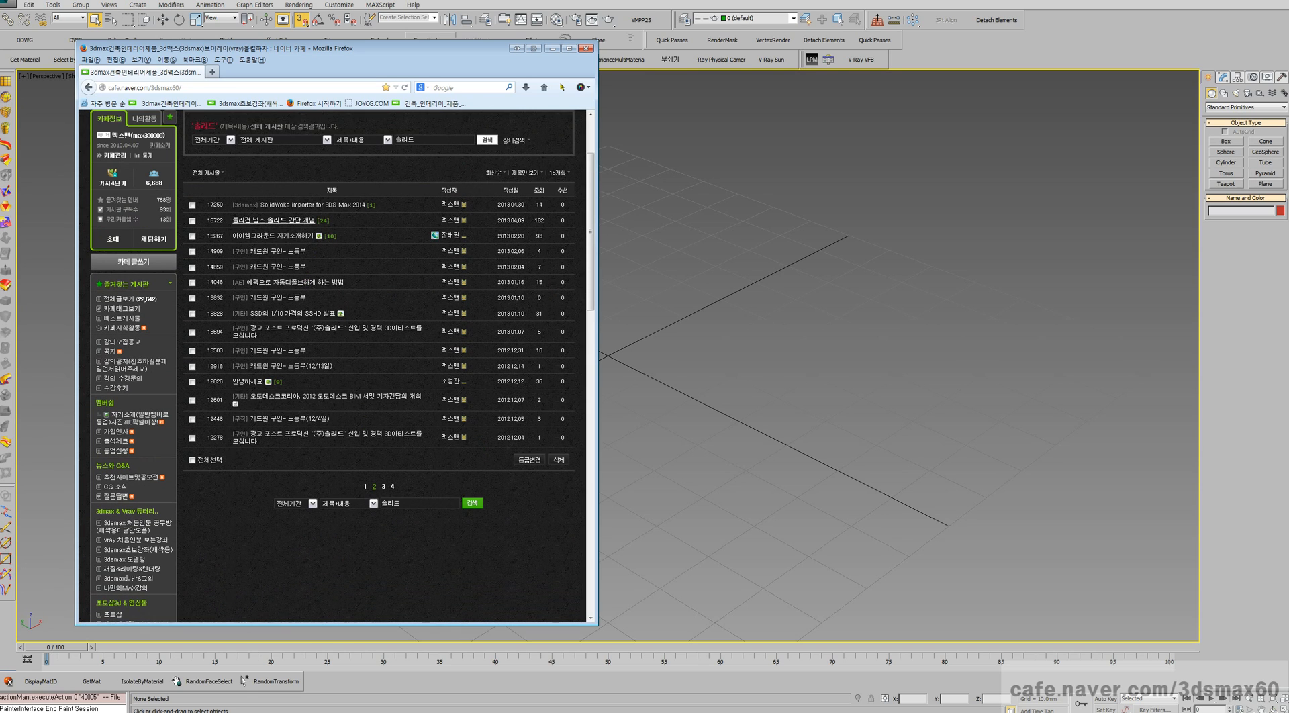
left_click(272, 220)
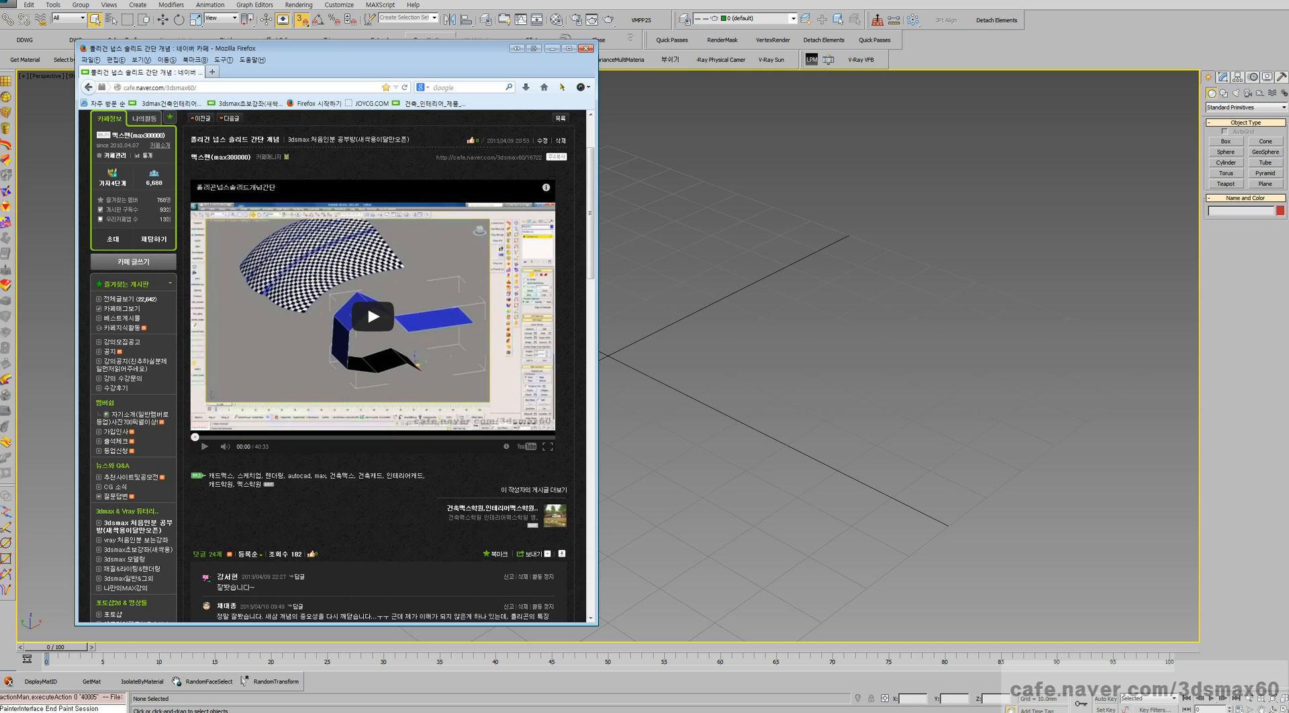
scroll(336, 367, "down", 1)
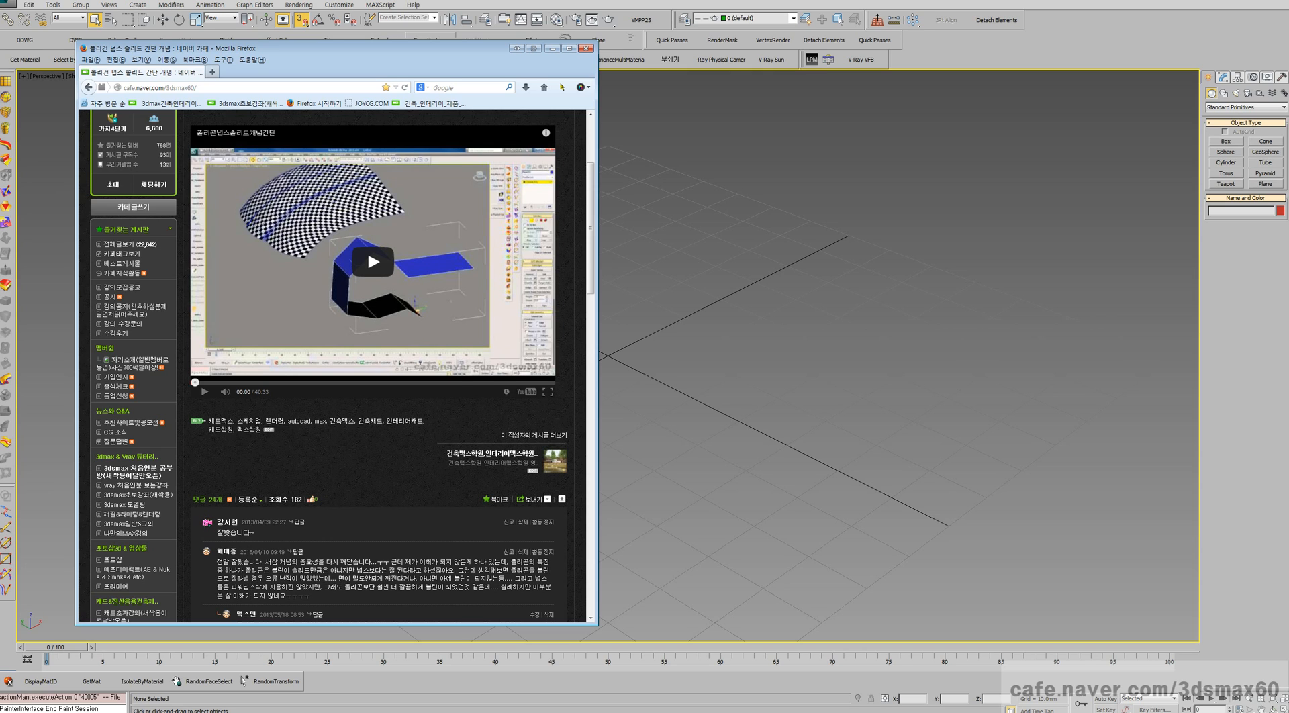
scroll(336, 366, "up", 2)
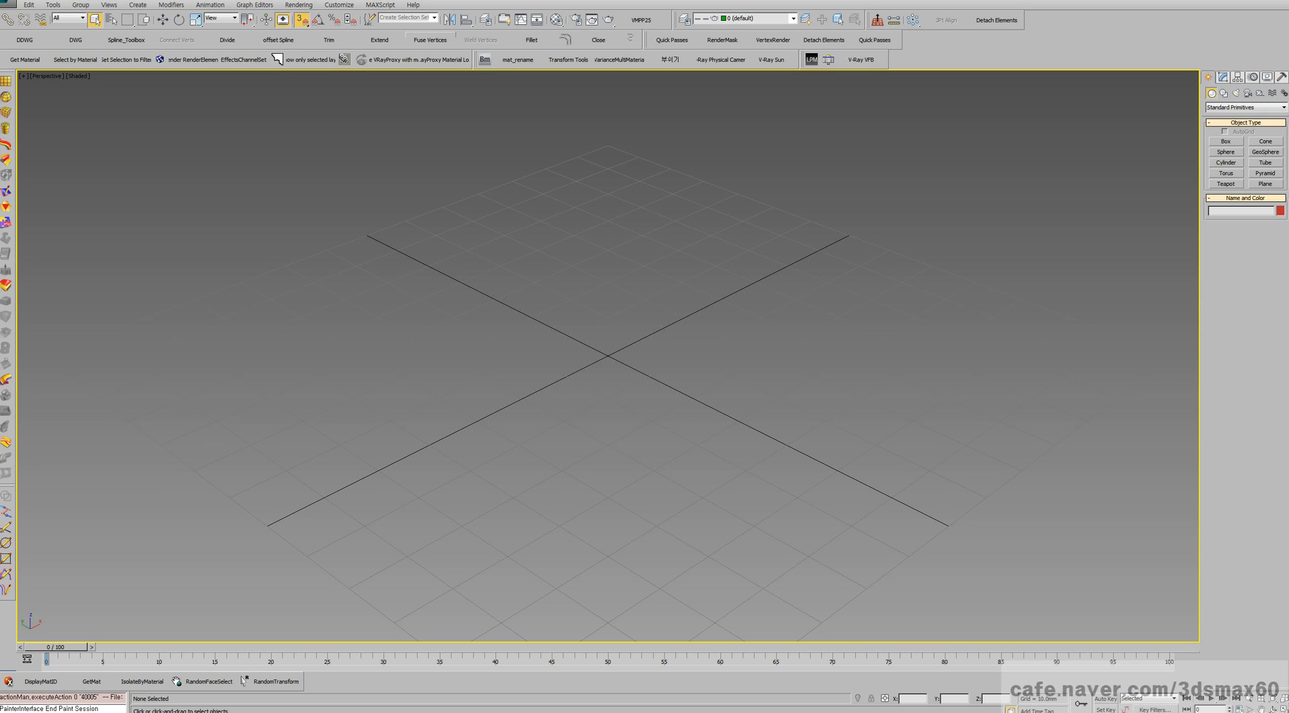
- Return to 3ds Max, check the Extended Splines shape types and set the shape creation category to NURBS Curves
left_click(1225, 93)
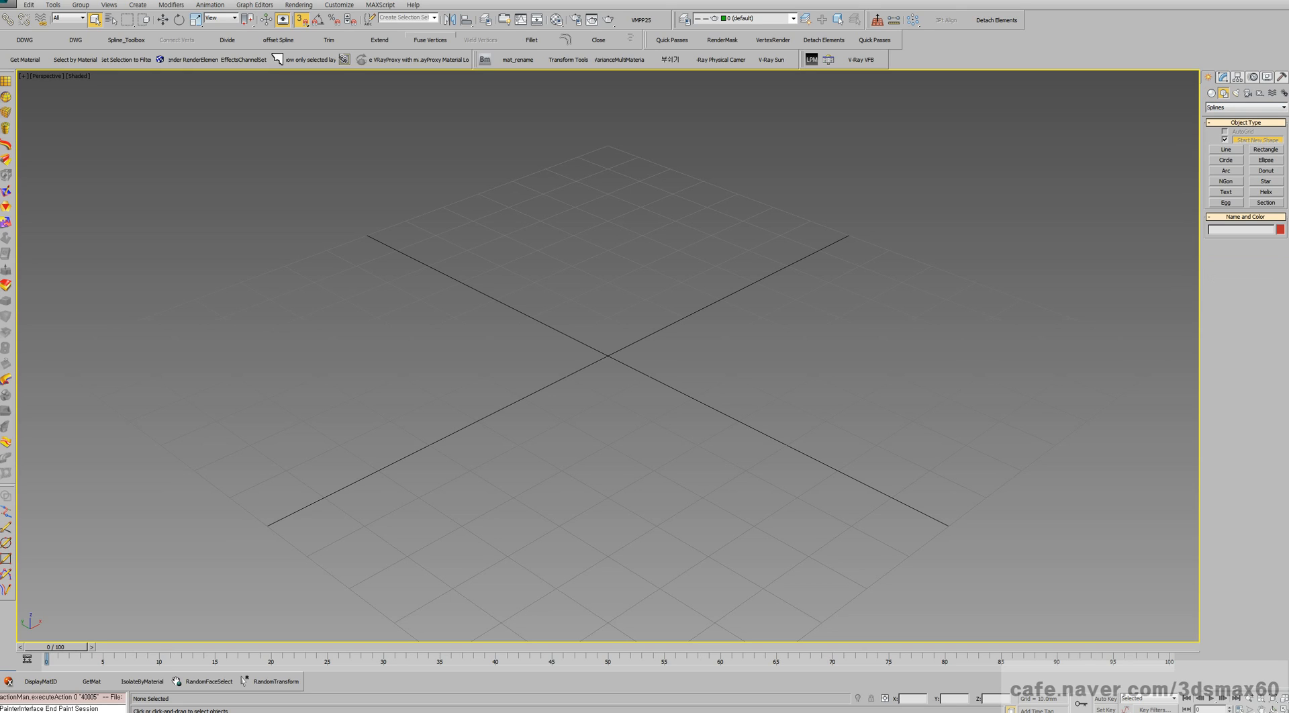
left_click(1246, 107)
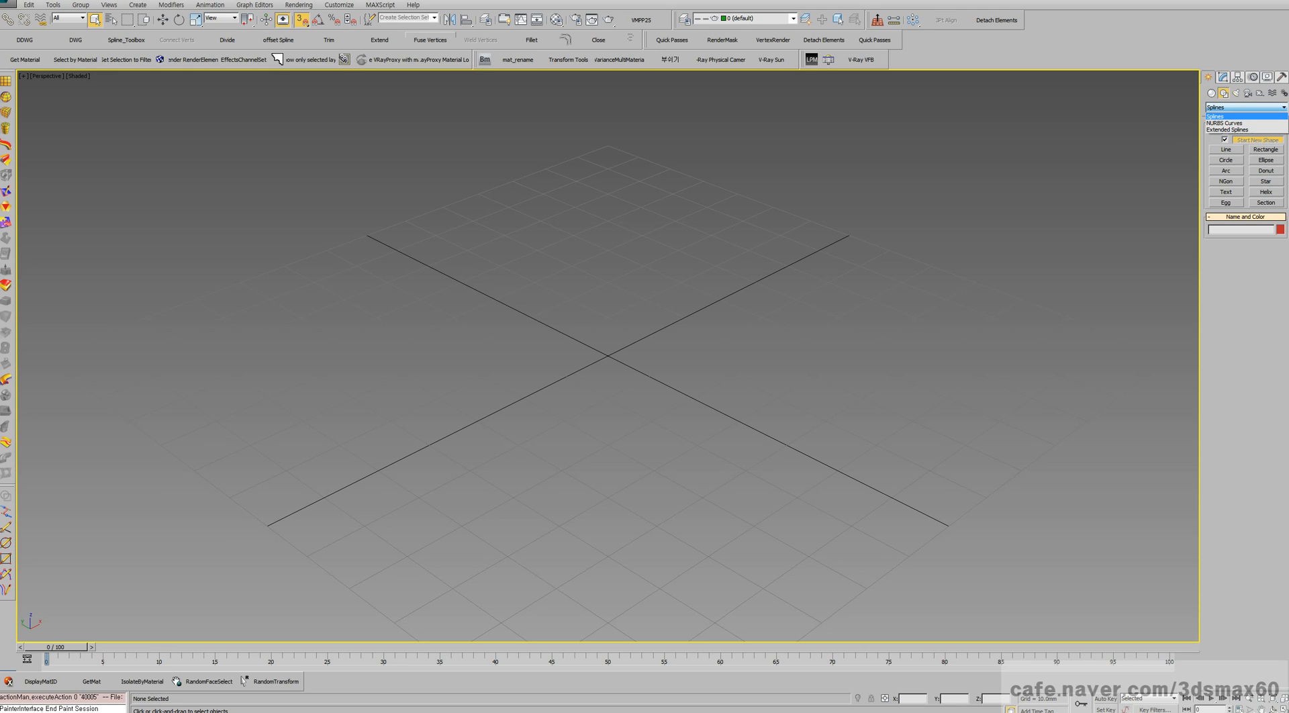
left_click(1236, 123)
left_click(1245, 108)
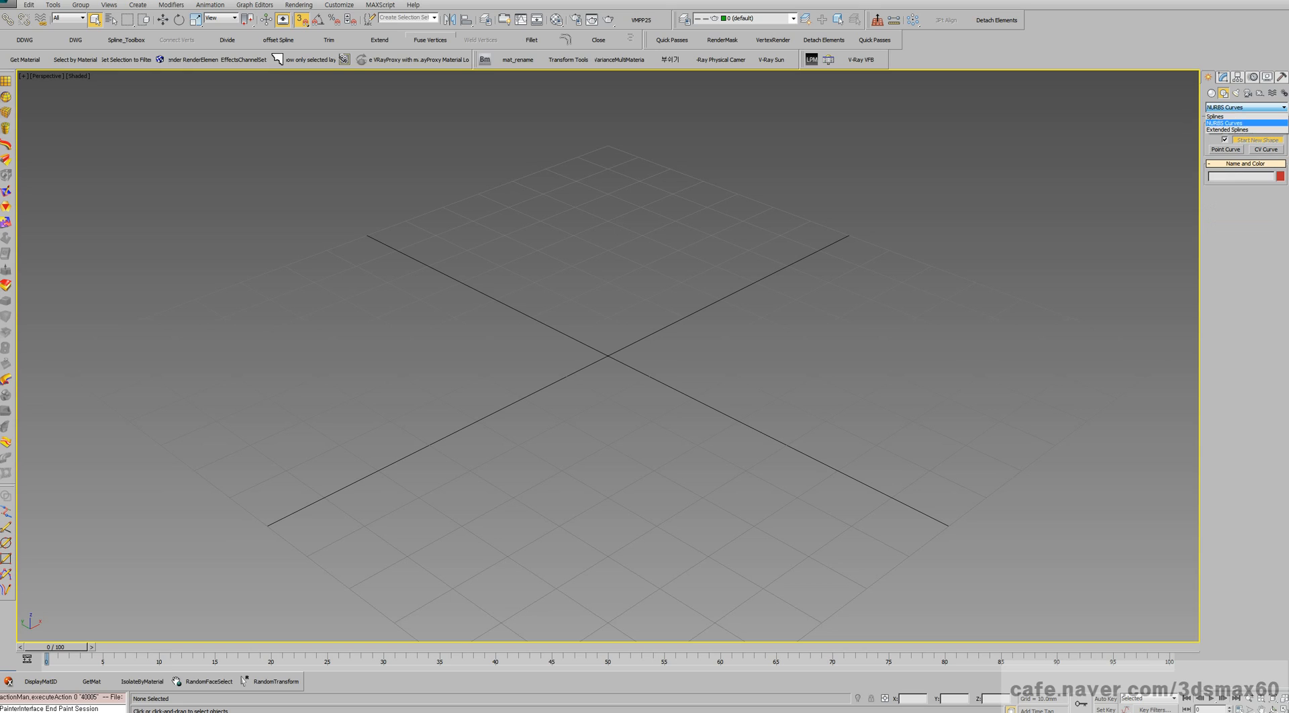
left_click(1227, 130)
left_click(1246, 108)
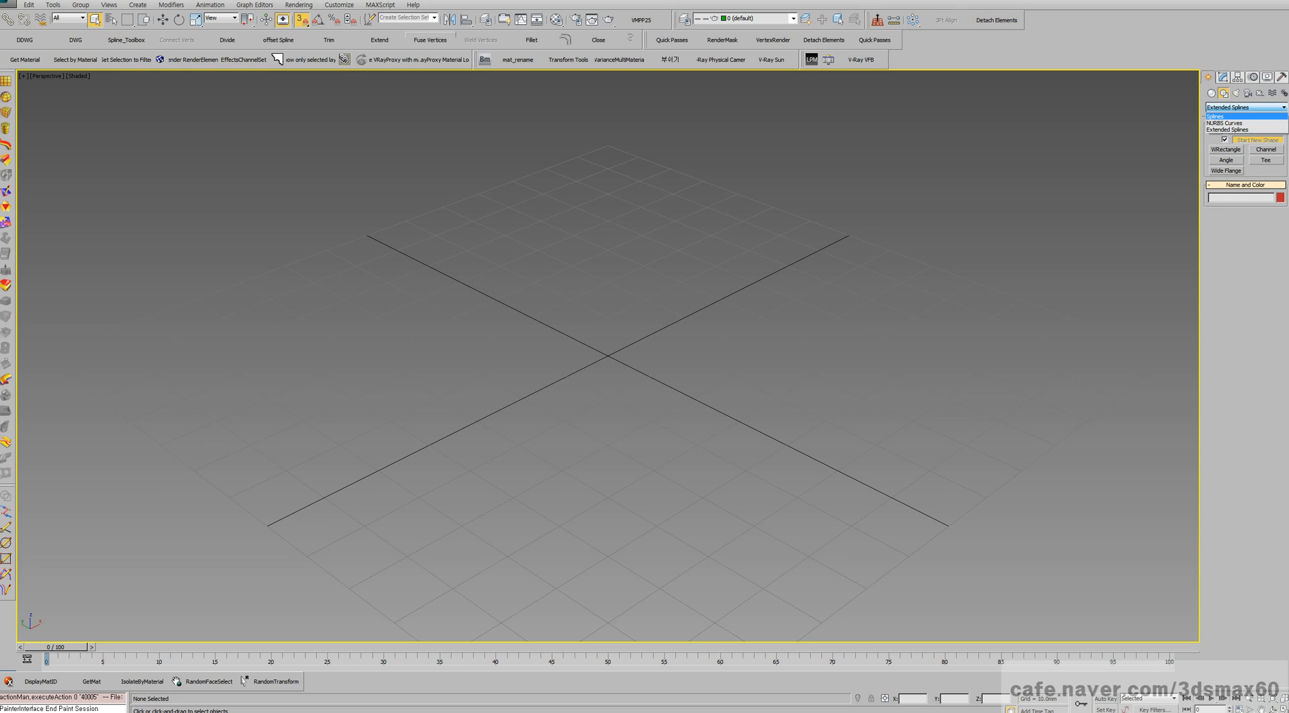
left_click(1229, 122)
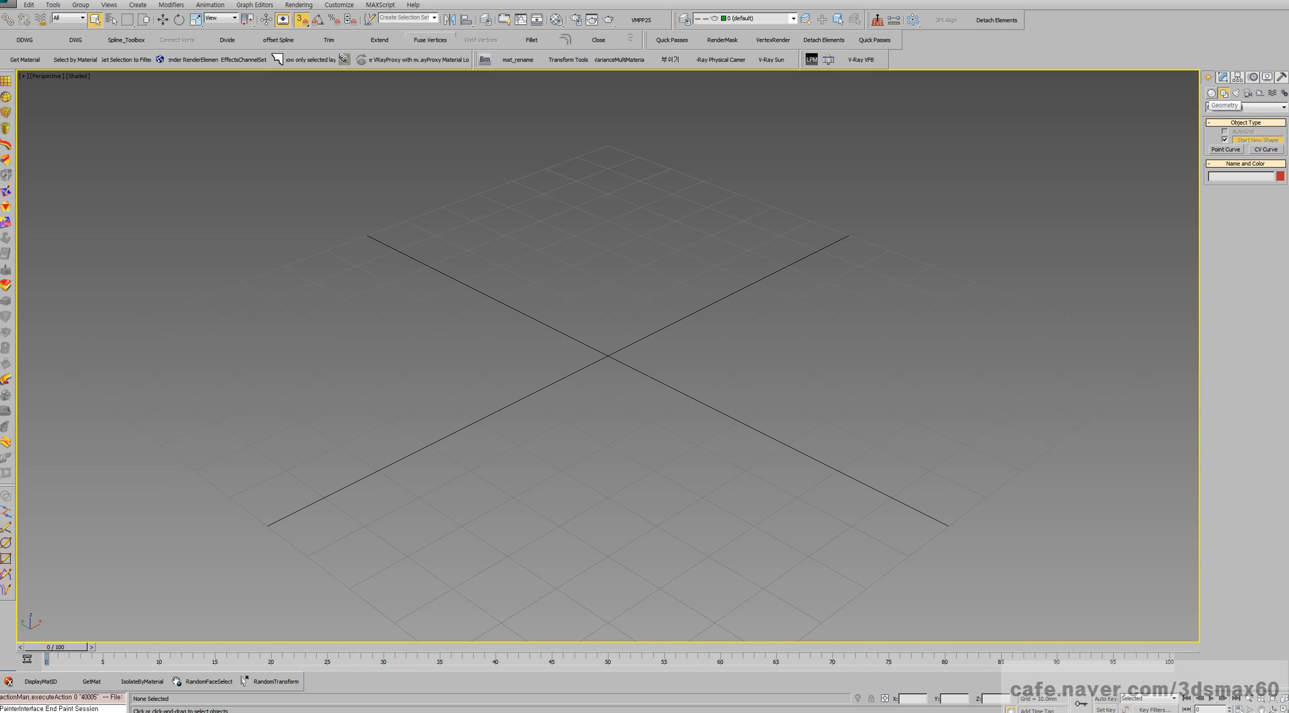
- Review the creation categories for geometry, lights and shapes, checking where the NURBS Surfaces and NURBS Curves types are listed
left_click(1211, 93)
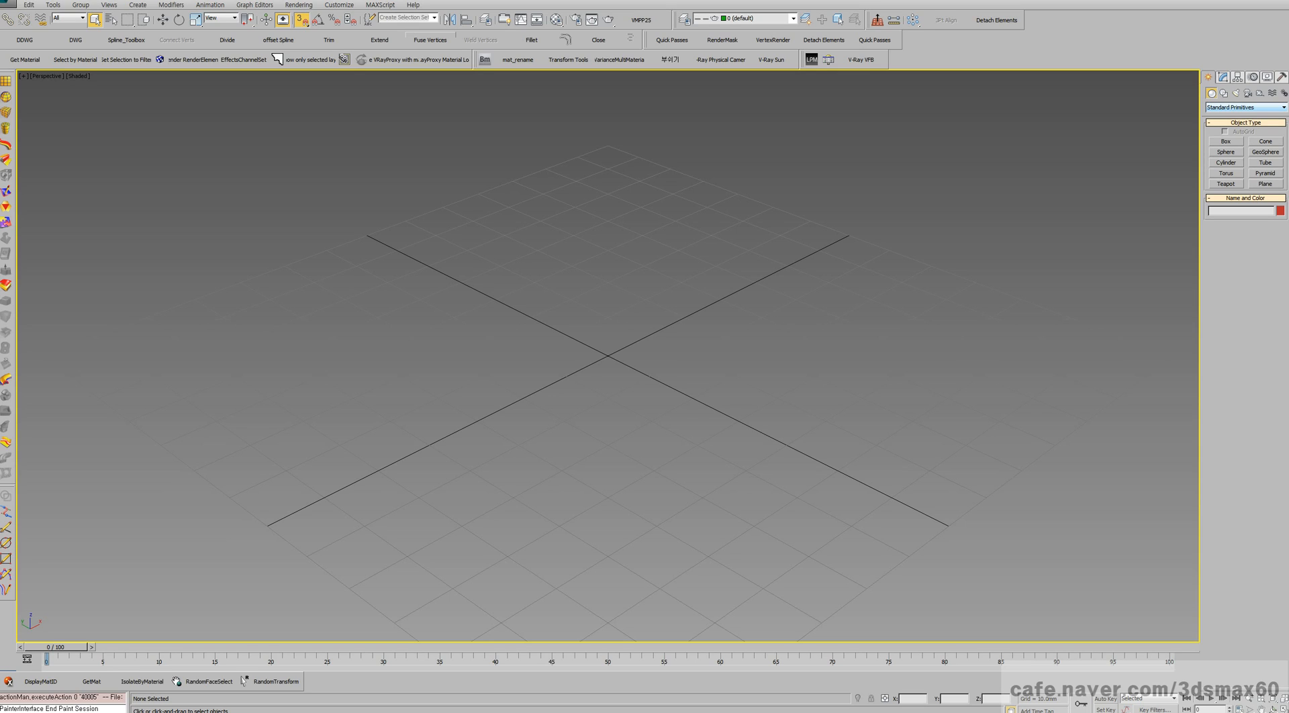
left_click(1246, 108)
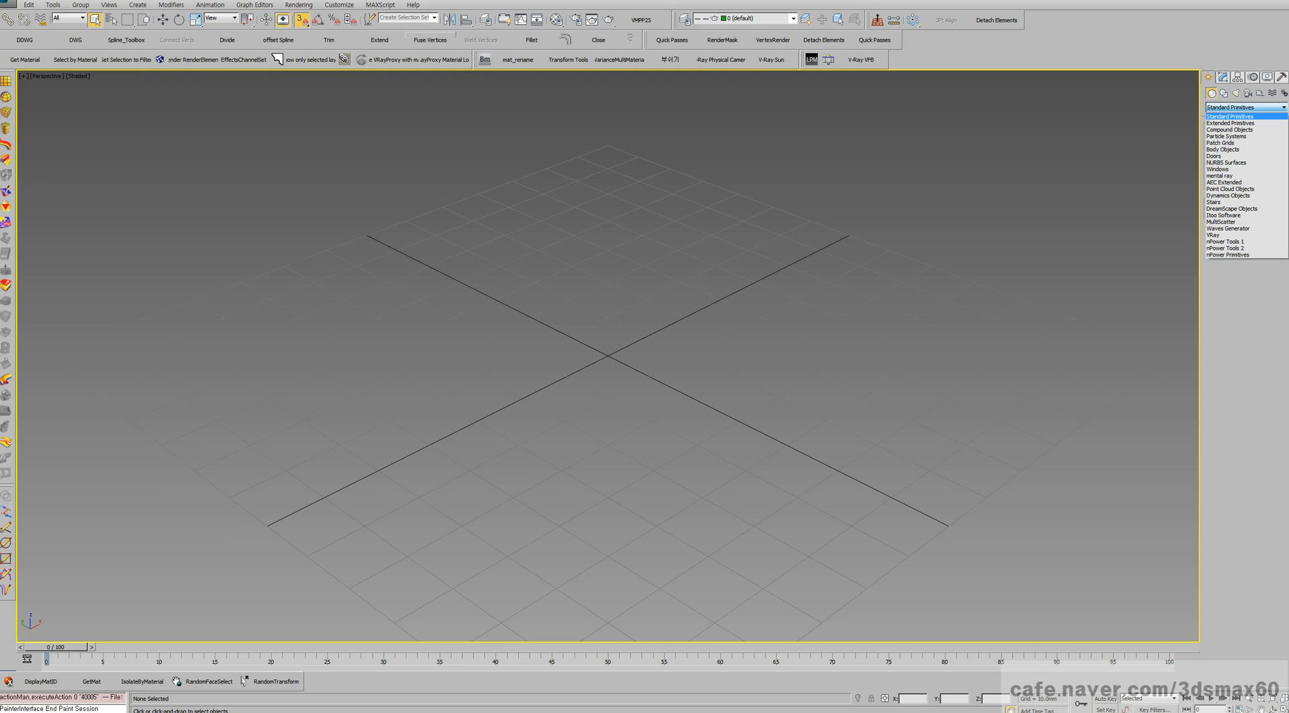
left_click(1224, 94)
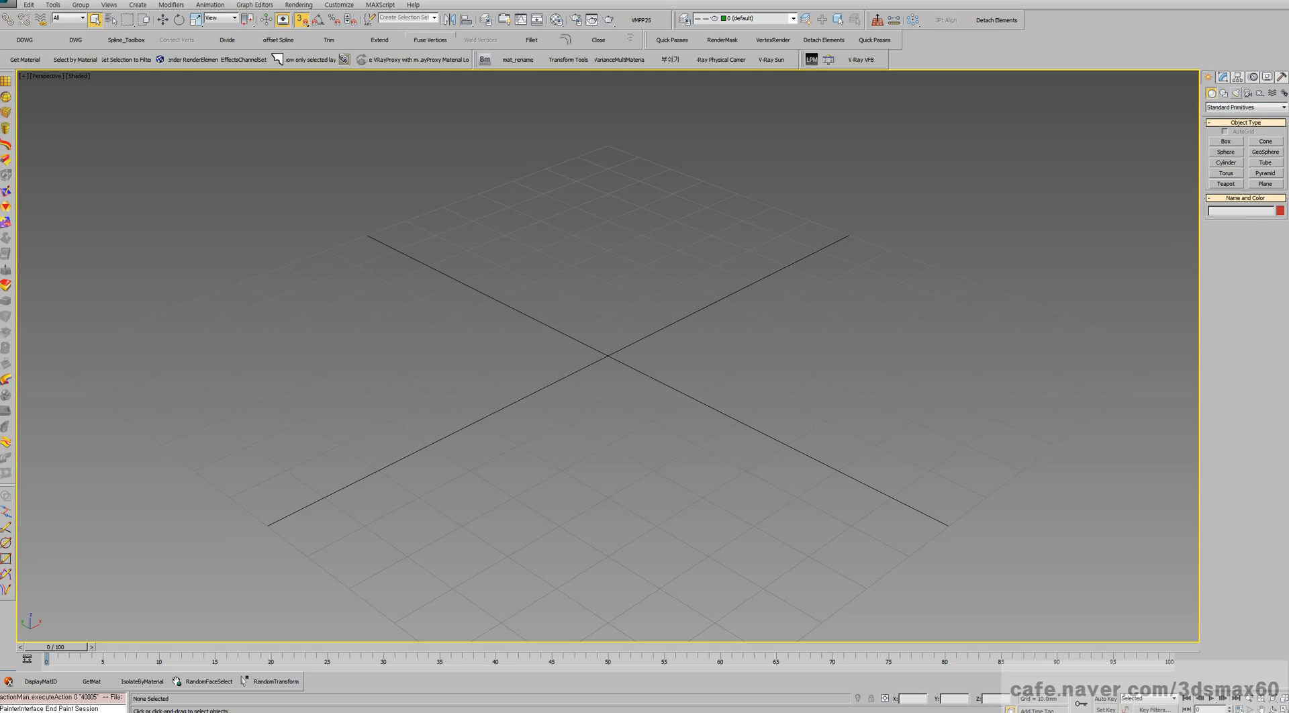
left_click(1236, 94)
left_click(1246, 108)
left_click(1246, 107)
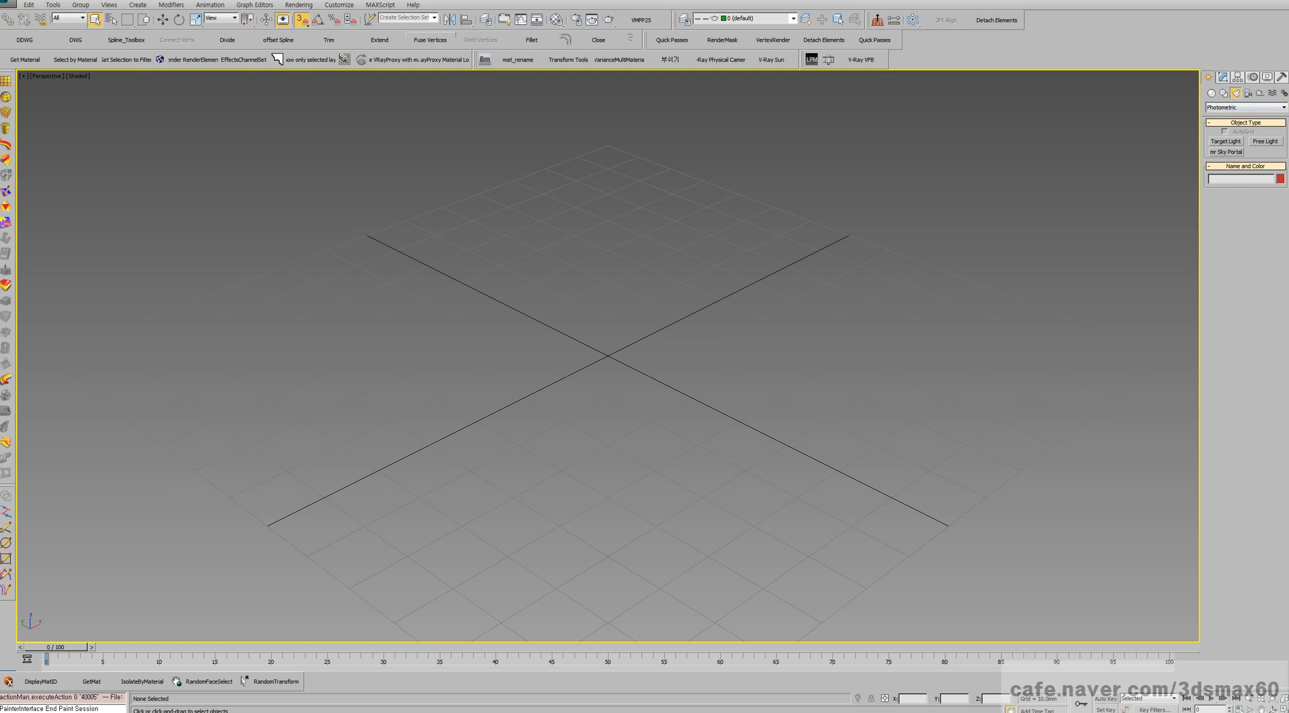
left_click(1224, 93)
left_click(1246, 108)
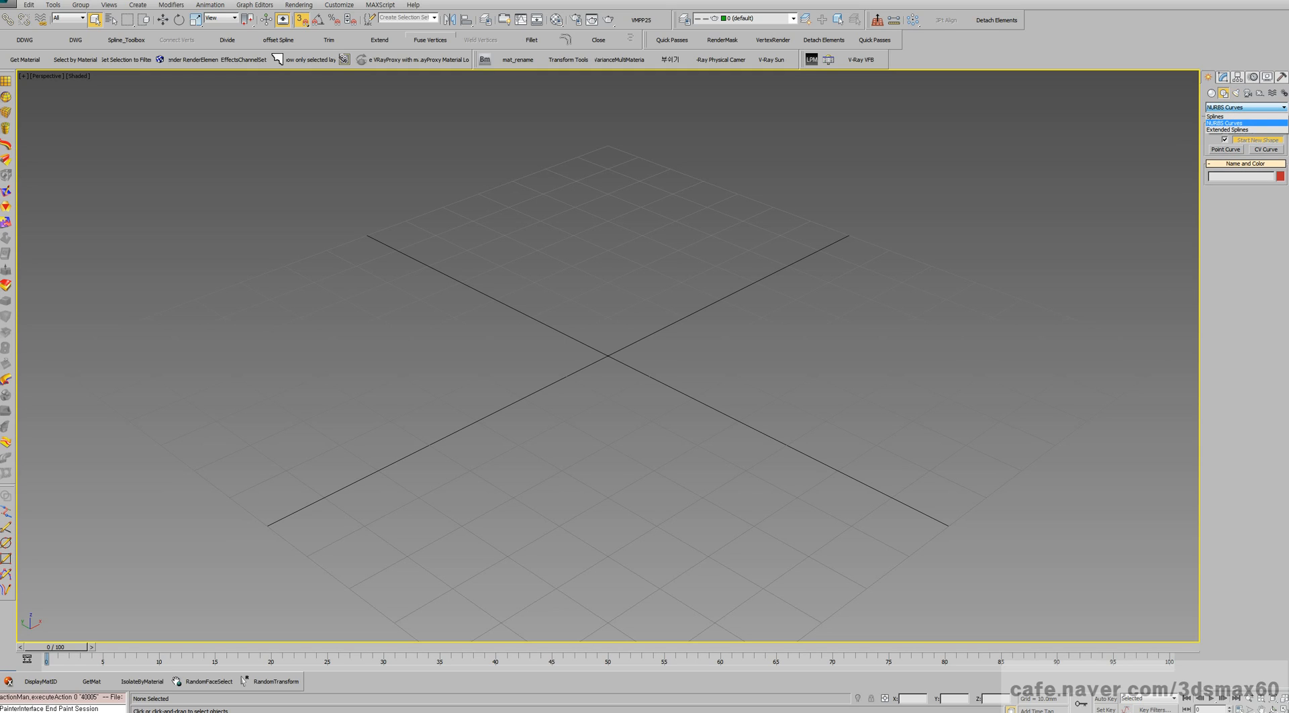
left_click(1246, 108)
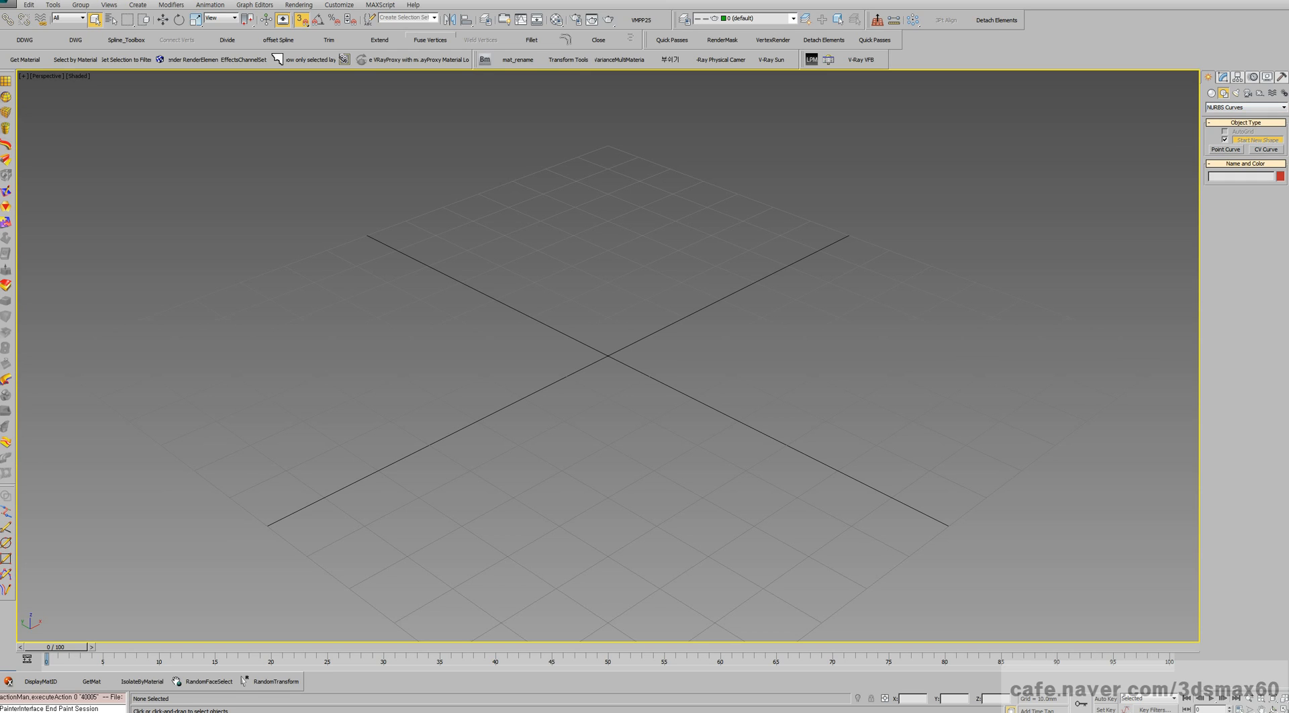
- Draw a closed NURBS CV curve around the grid origin, placing five control points in a rough quadrilateral and ending at the first
left_click(1267, 149)
left_click(662, 271)
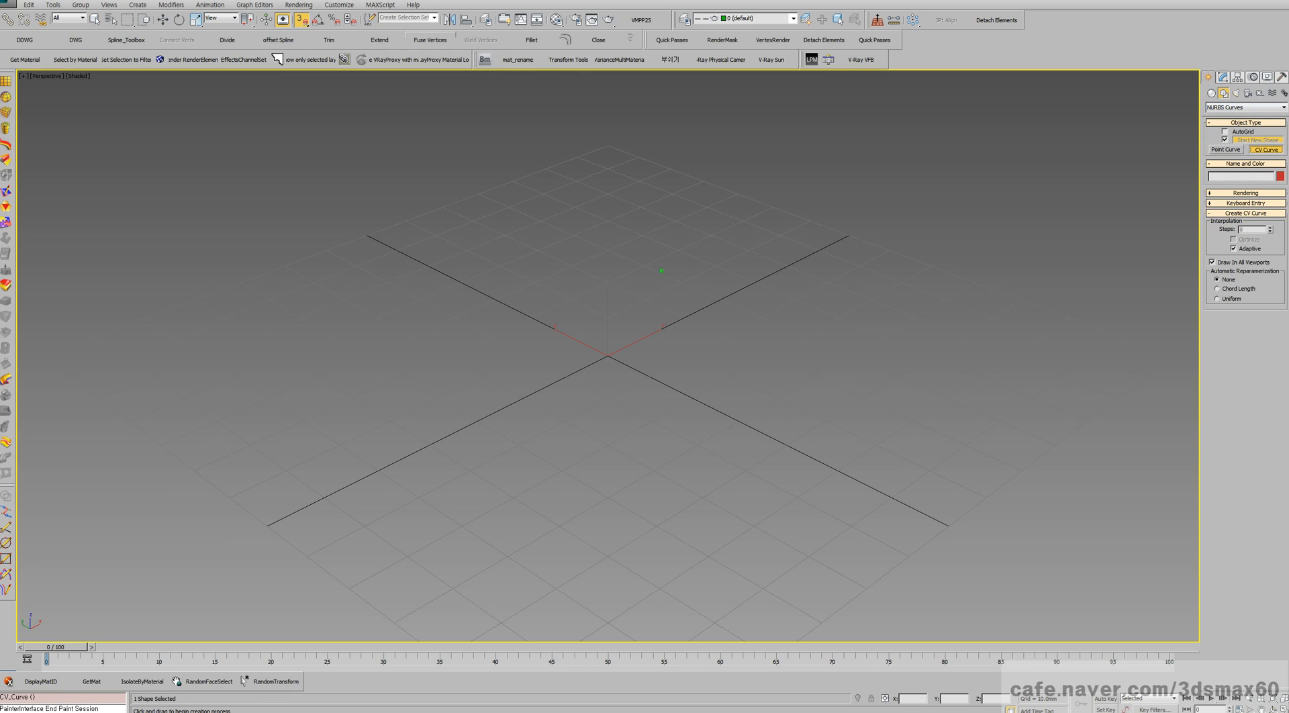
left_click(495, 385)
left_click(675, 478)
left_click(871, 308)
left_click(714, 227)
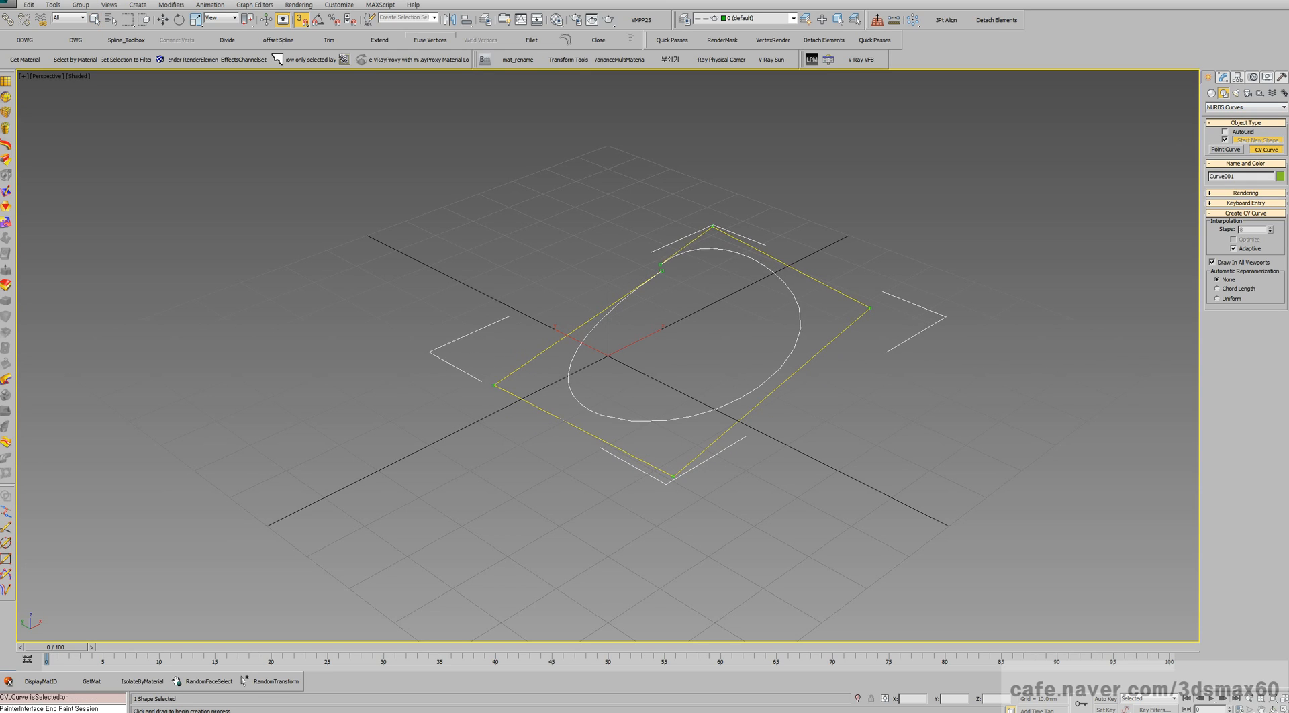
left_click(663, 271)
key("Return")
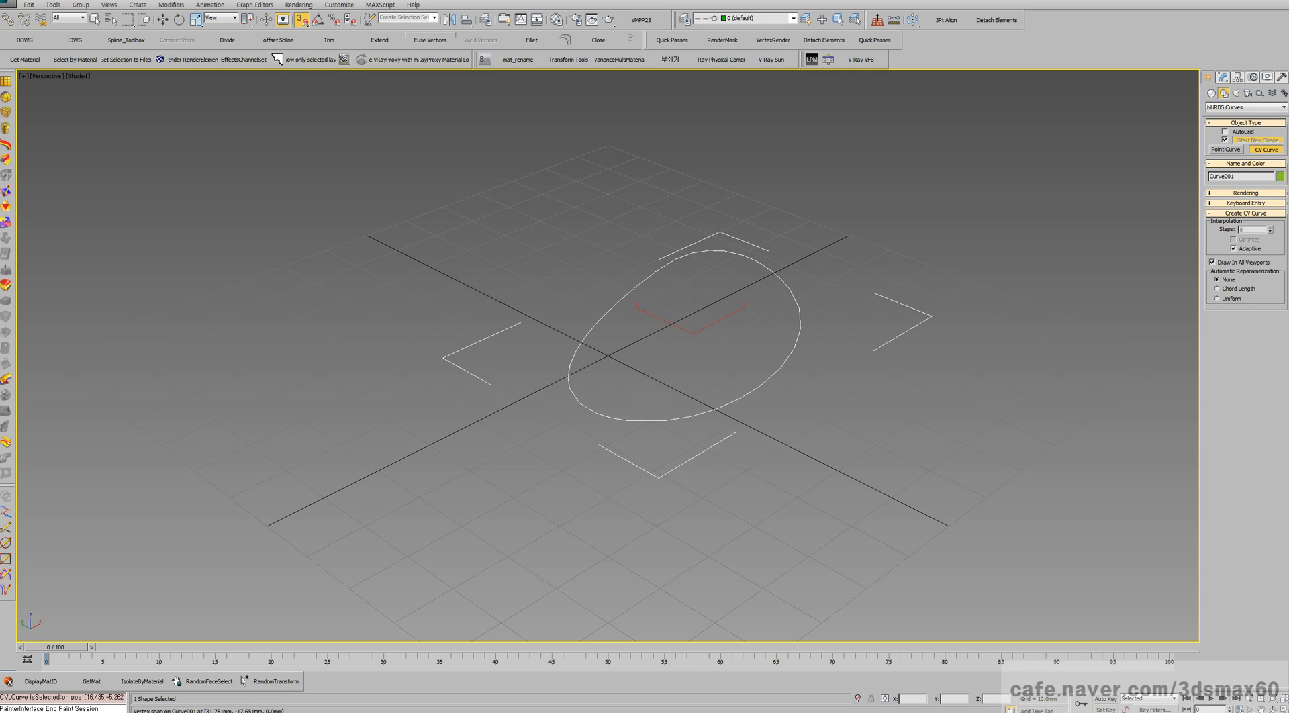
- Try a cap surface on the closed CV curve, inspect it from another angle, and undo it
left_click(1223, 77)
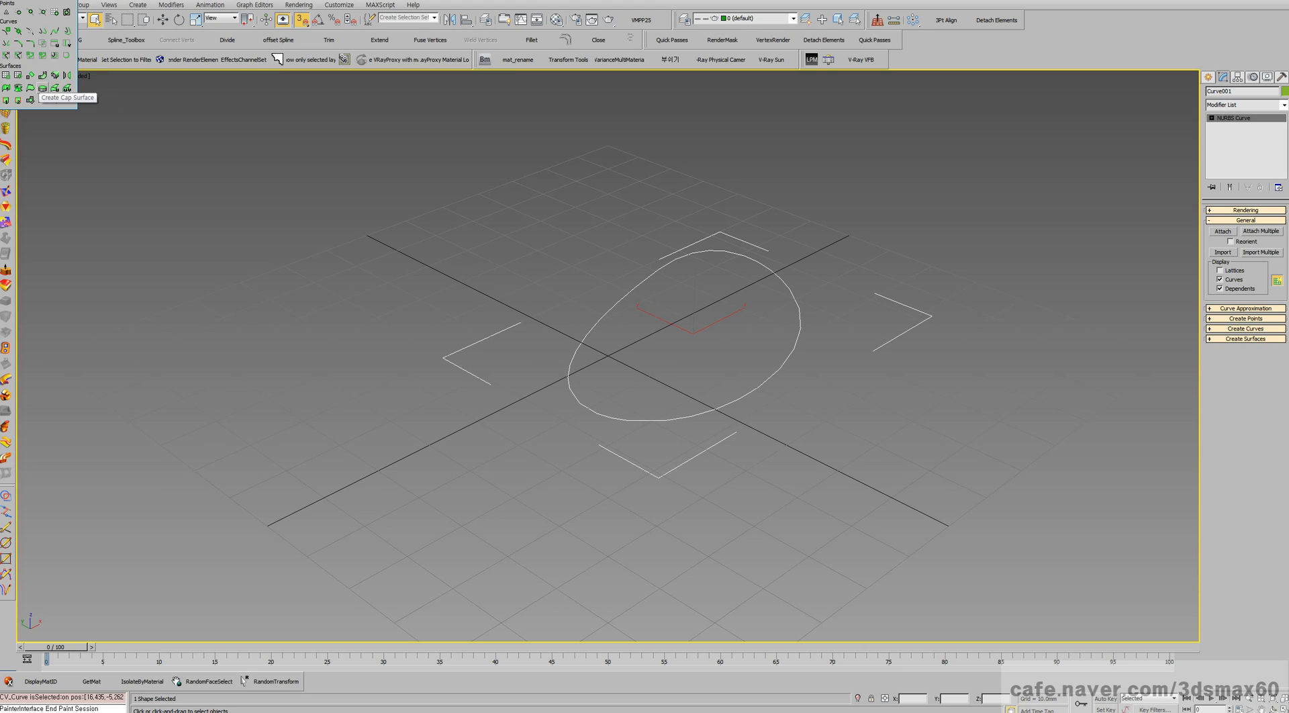
left_click(42, 88)
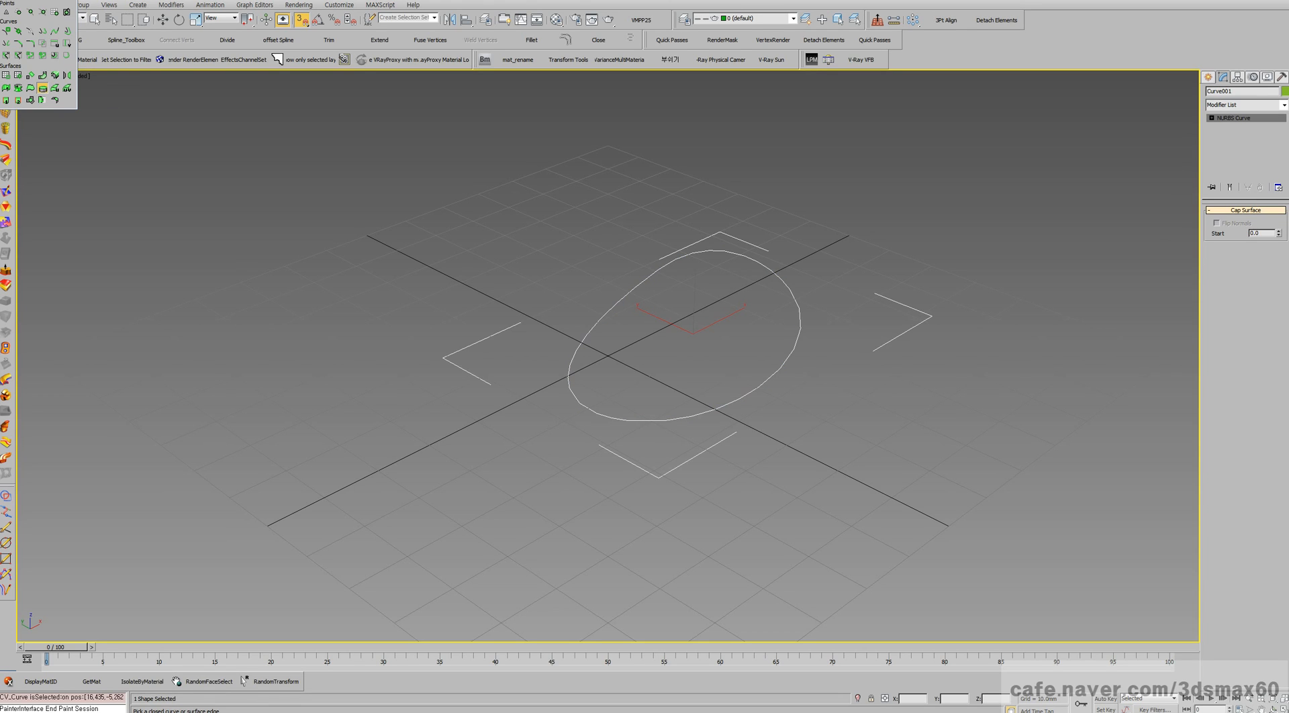
left_click(658, 270)
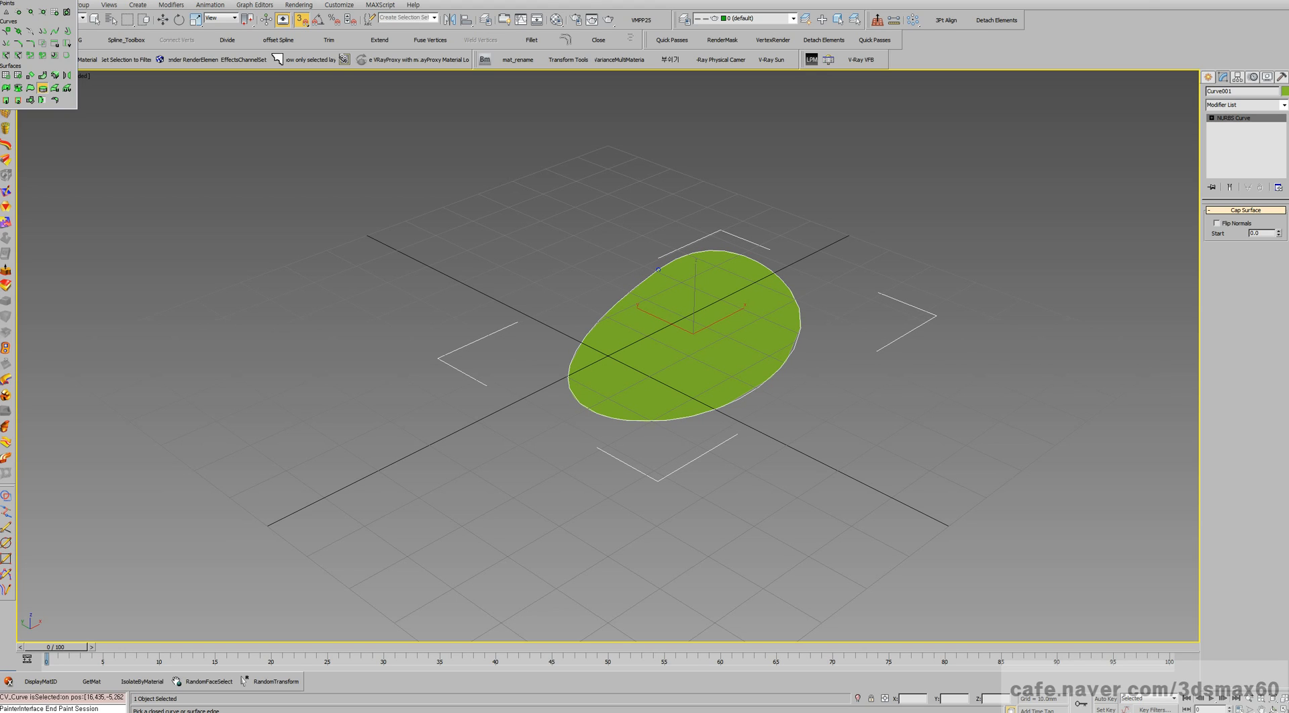
key("ctrl+r")
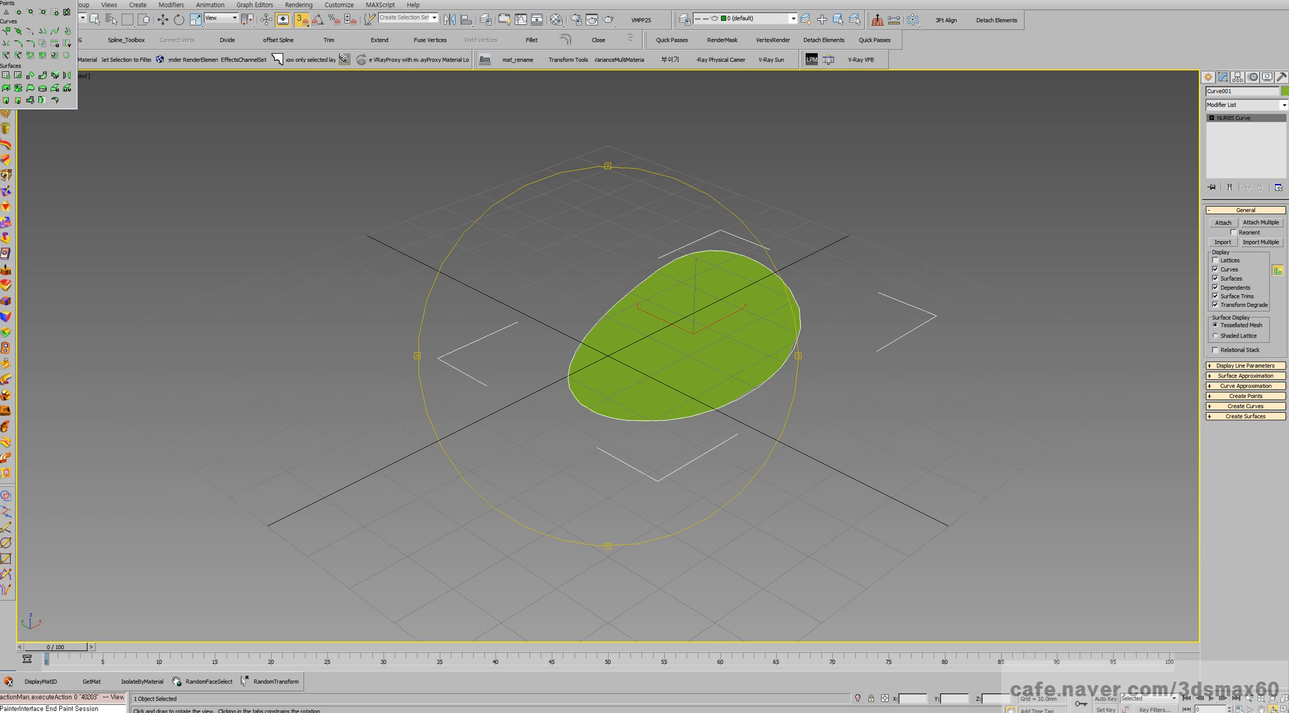
left_click_drag(638, 403, 605, 403)
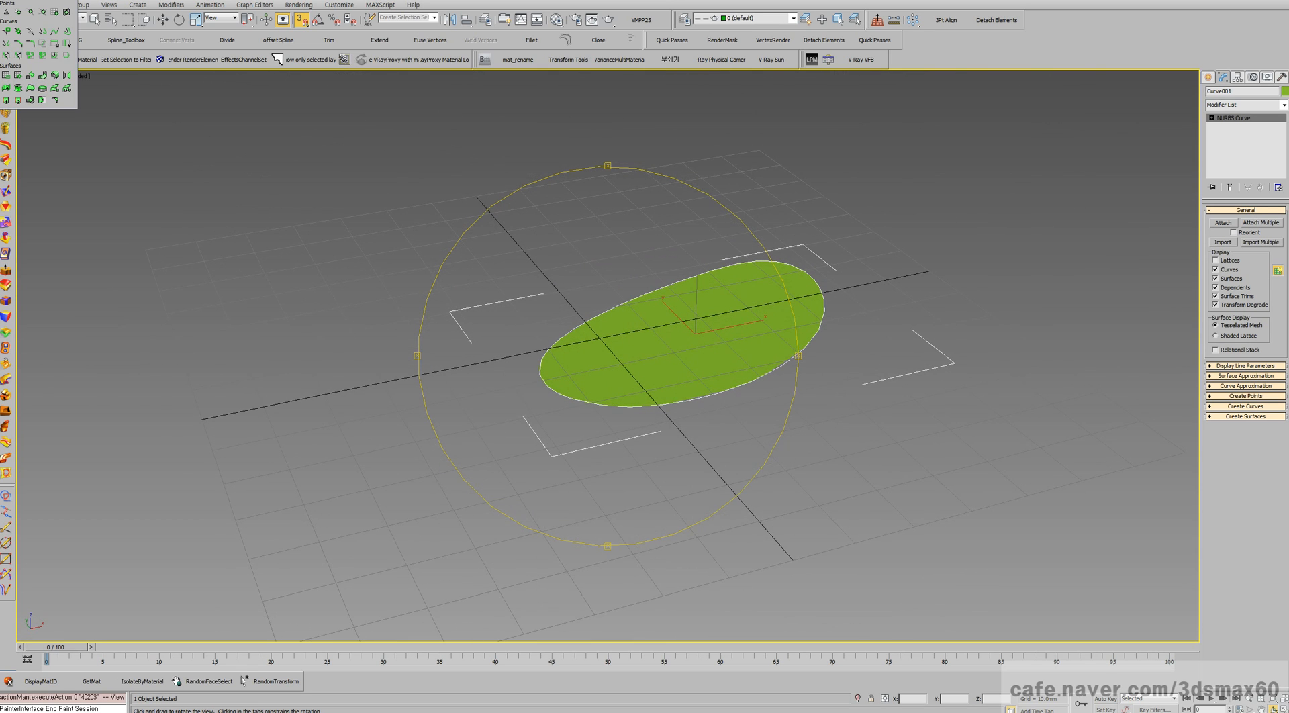
key("Escape")
key("Delete")
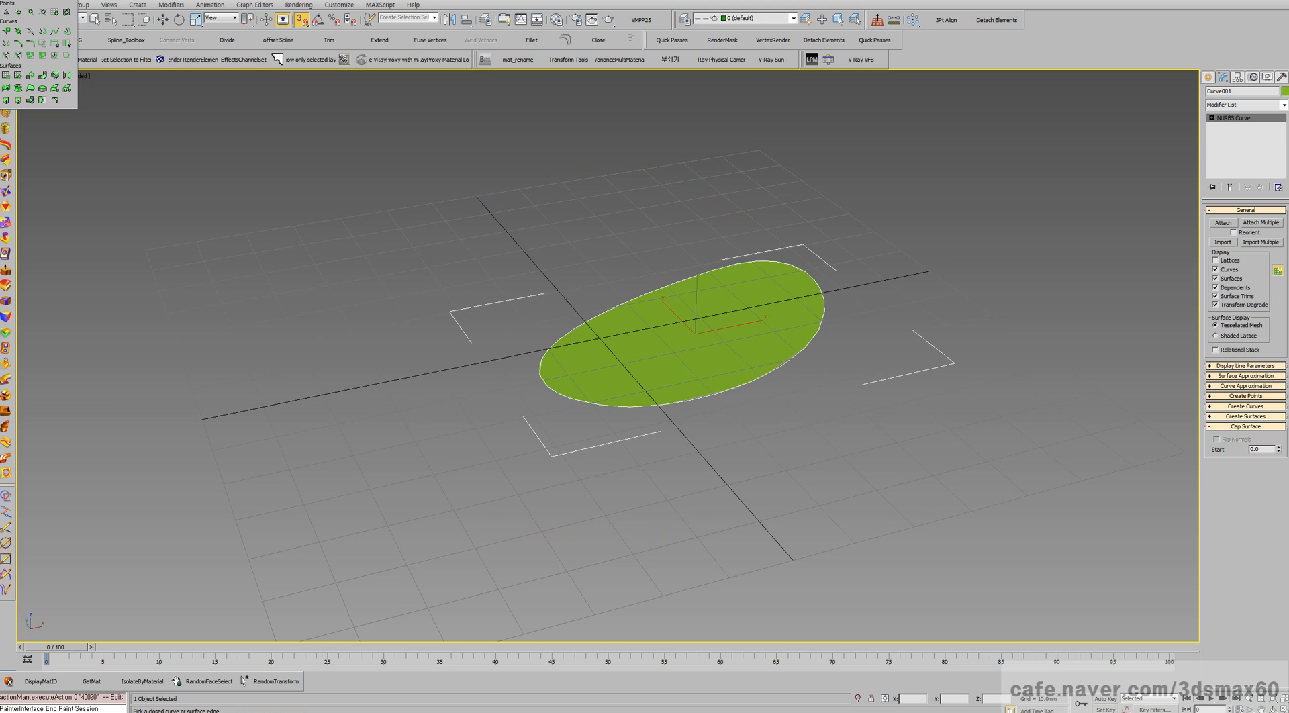
key("w")
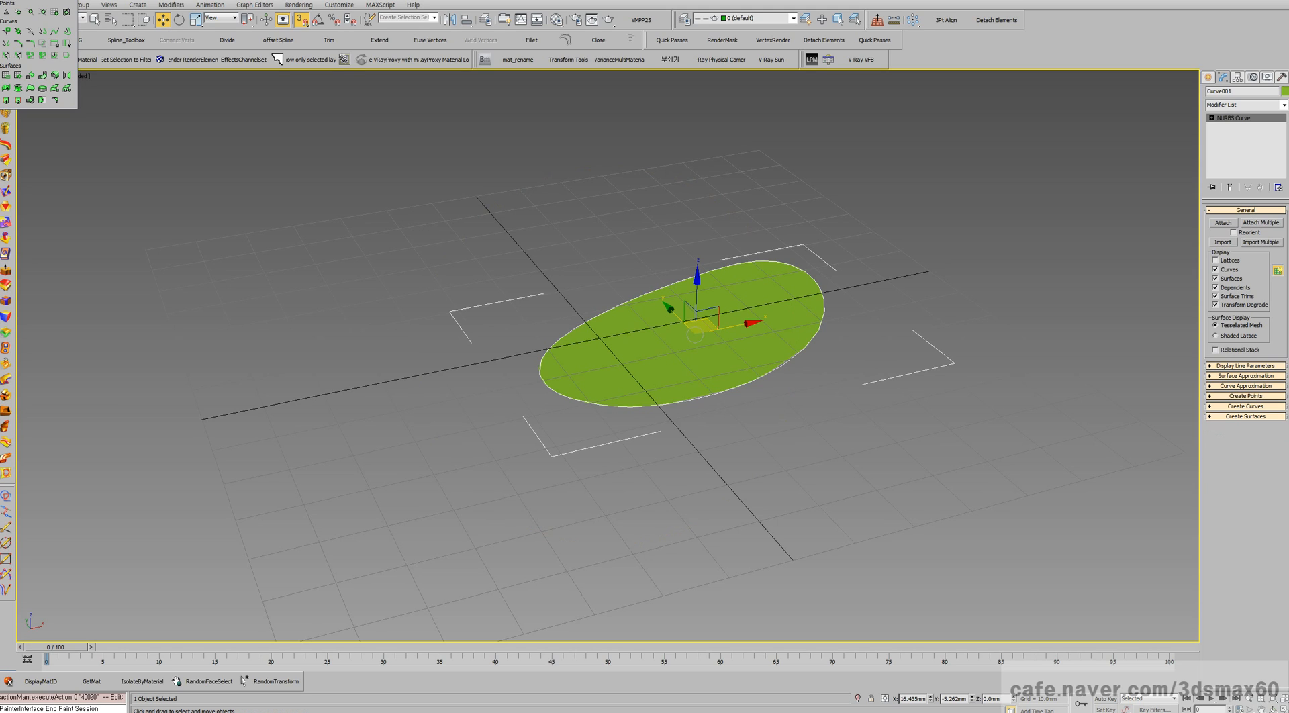
key("ctrl+z")
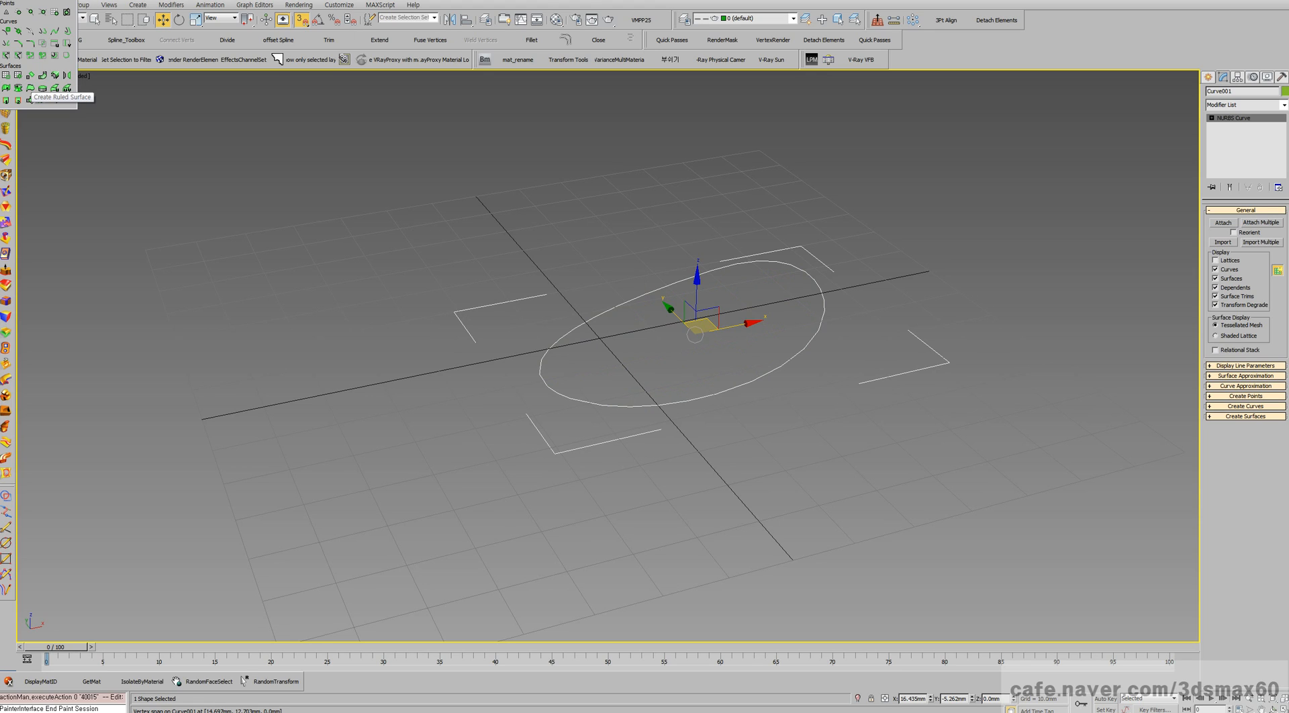
left_click(30, 88)
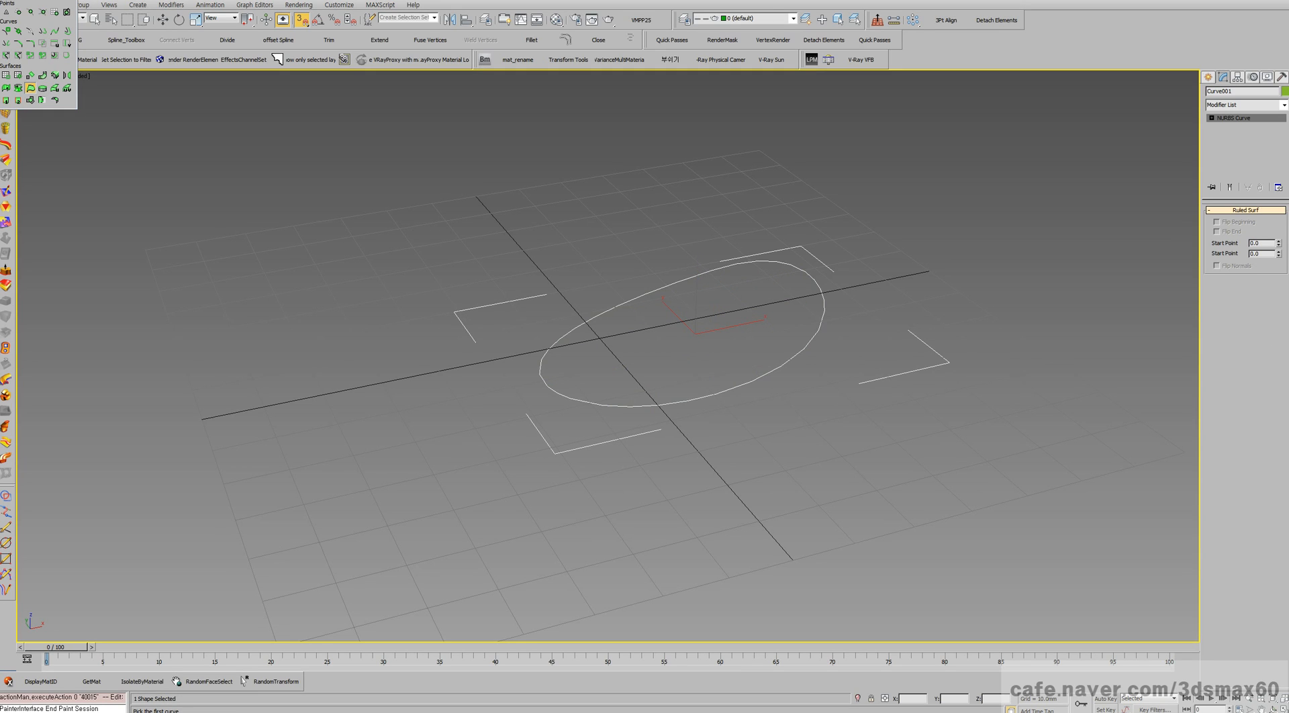
left_click(615, 307)
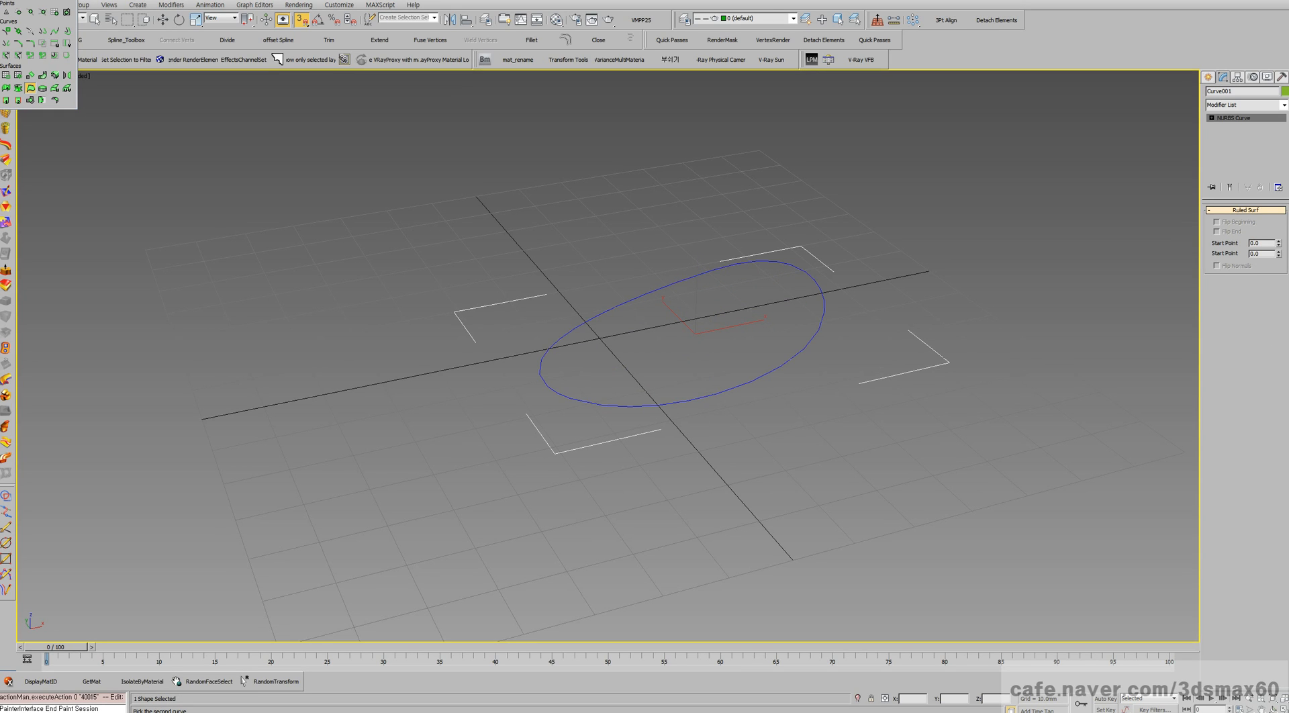
right_click(695, 277)
right_click(695, 335)
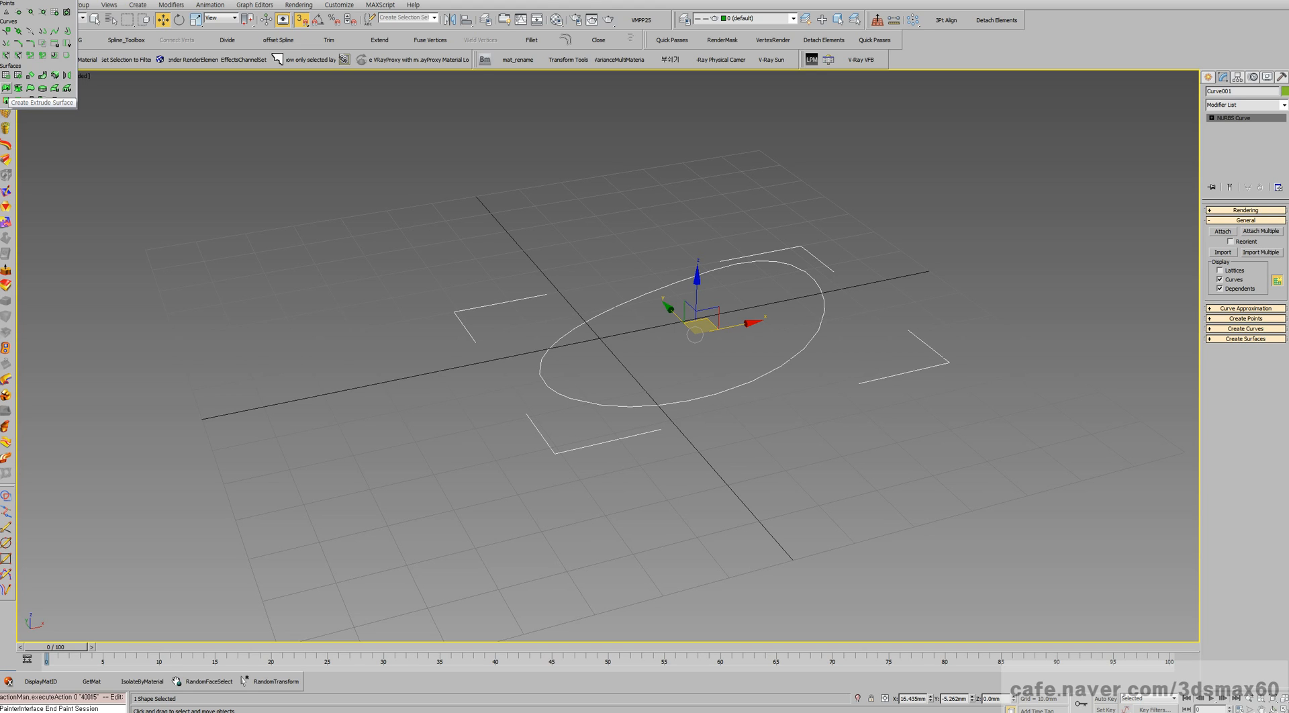
- Extrude the closed CV curve straight up into a tall, open-topped NURBS wall with Create Extrude Surface
left_click(6, 88)
left_click_drag(591, 319, 591, 121)
middle_click_drag(591, 121, 549, 225)
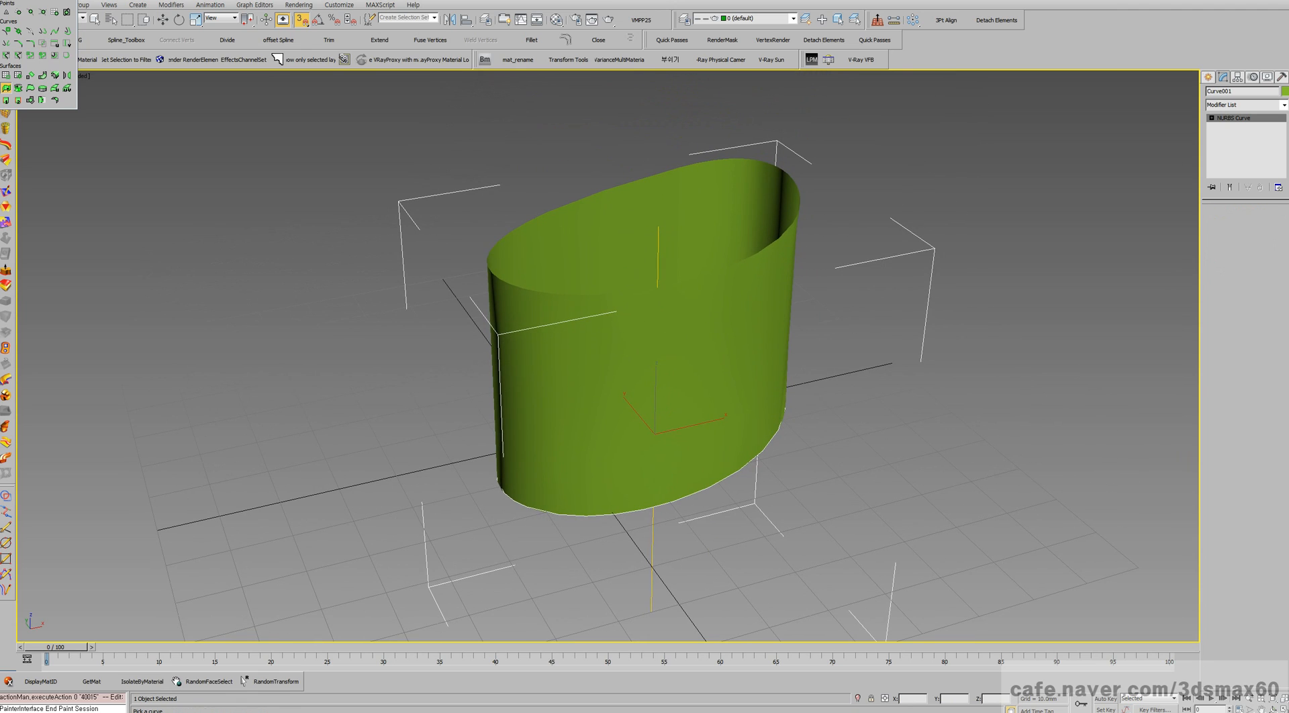
key("w")
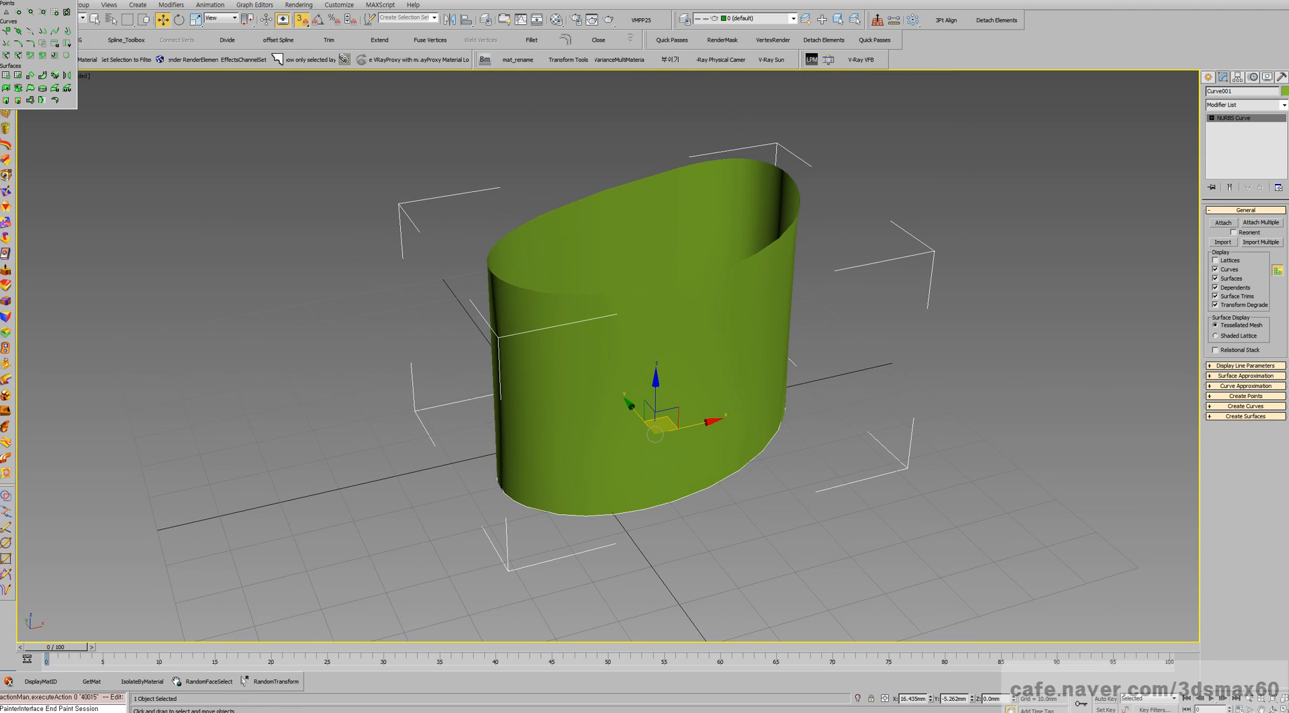
- Reshape the extruded wall by moving the base curve's front corner CV far outward along X at Curve CV level
left_click(1213, 118)
left_click(1233, 134)
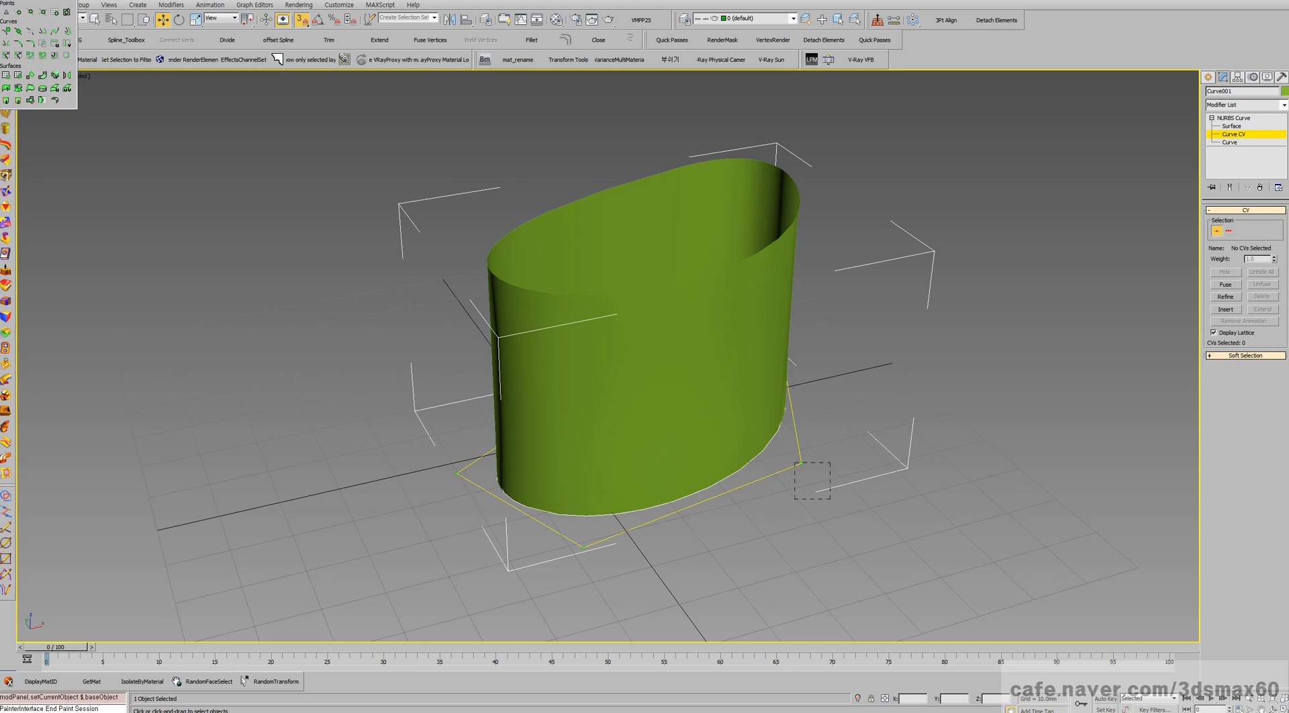
left_click_drag(831, 499, 831, 498)
left_click_drag(806, 456, 1160, 449)
middle_click_drag(903, 422, 757, 419)
scroll(754, 416, "down", 3)
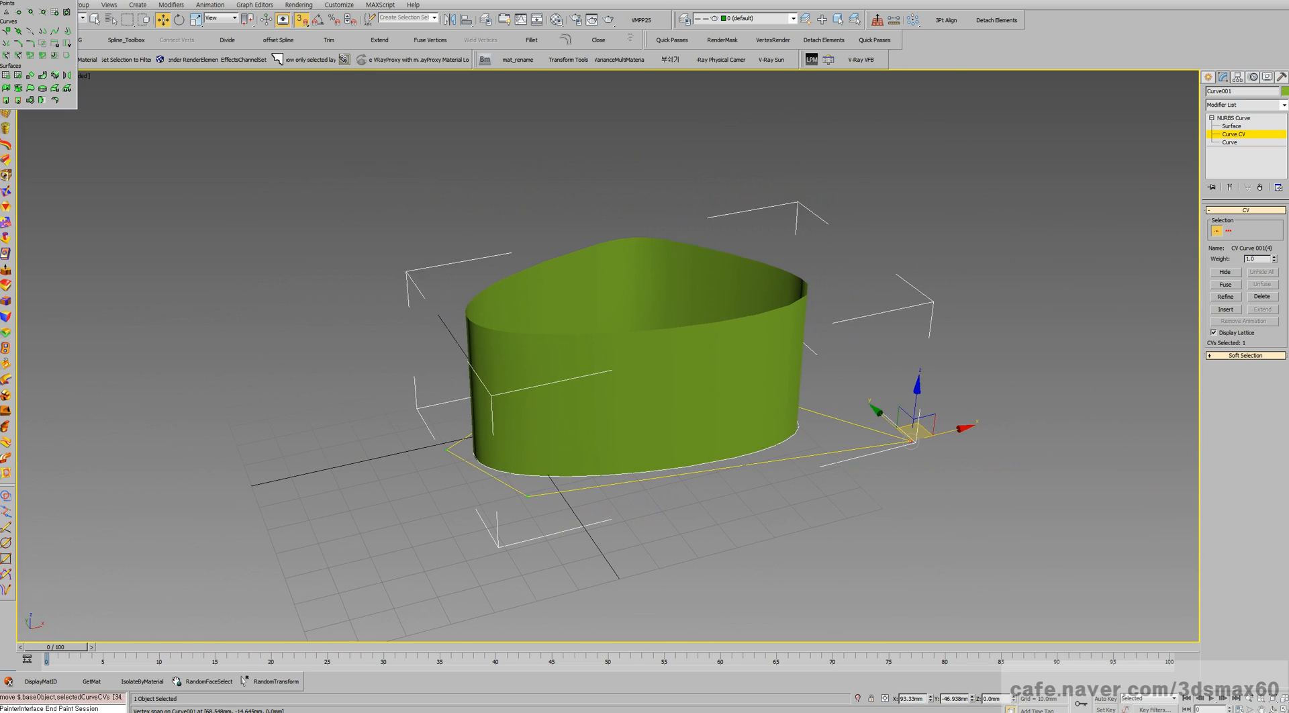
scroll(854, 419, "up", 4)
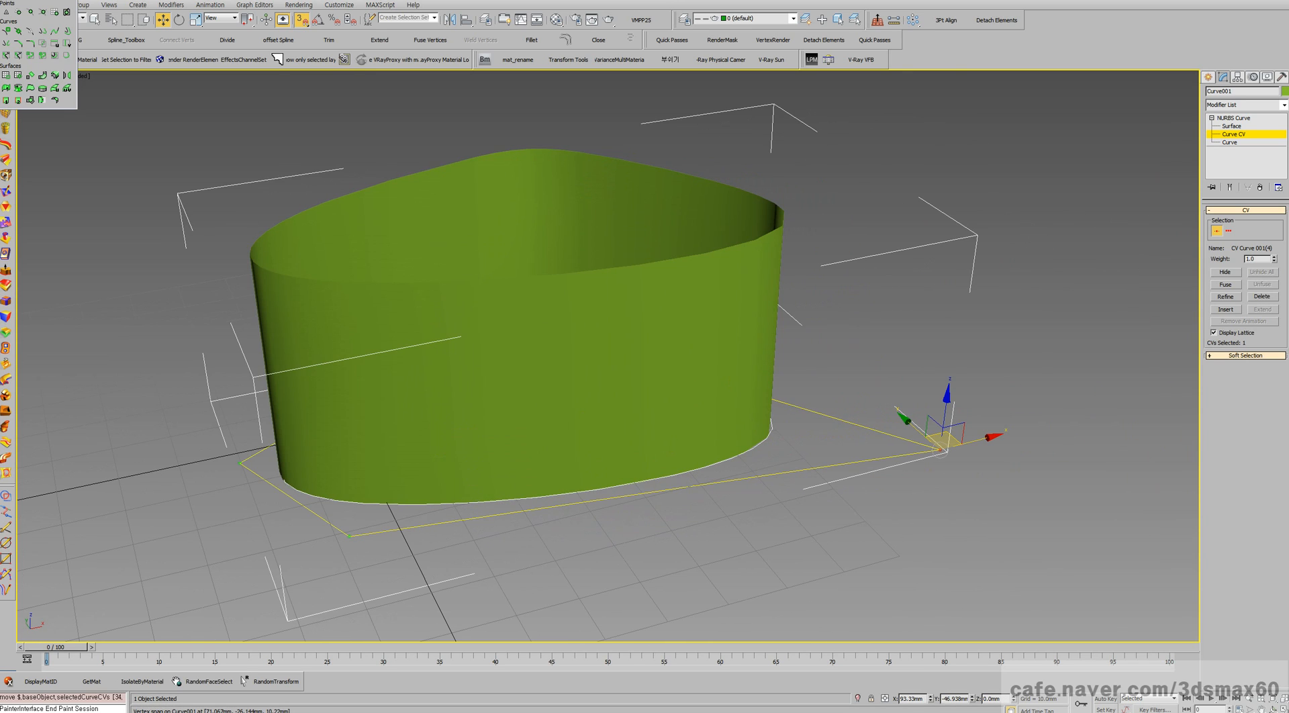
- Return to the NURBS object level and show its Display Line Parameters
left_click(1234, 118)
middle_click_drag(839, 403, 787, 387)
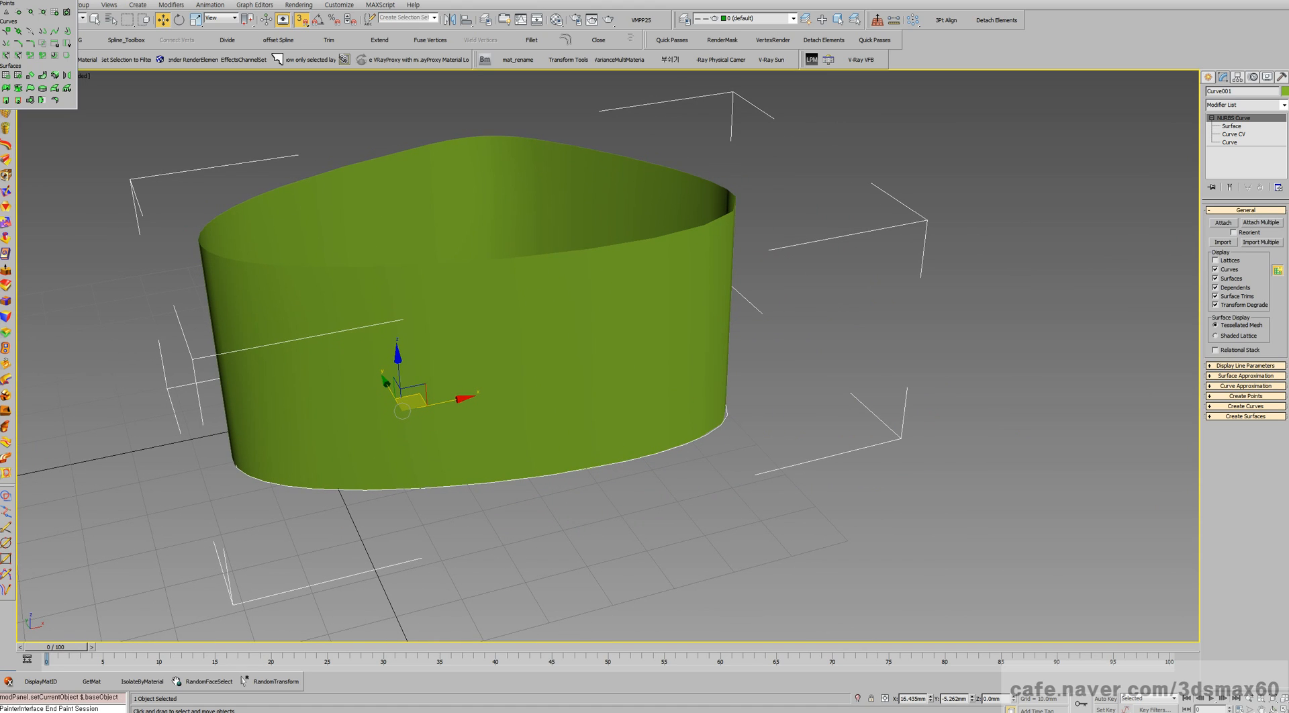
left_click(1246, 366)
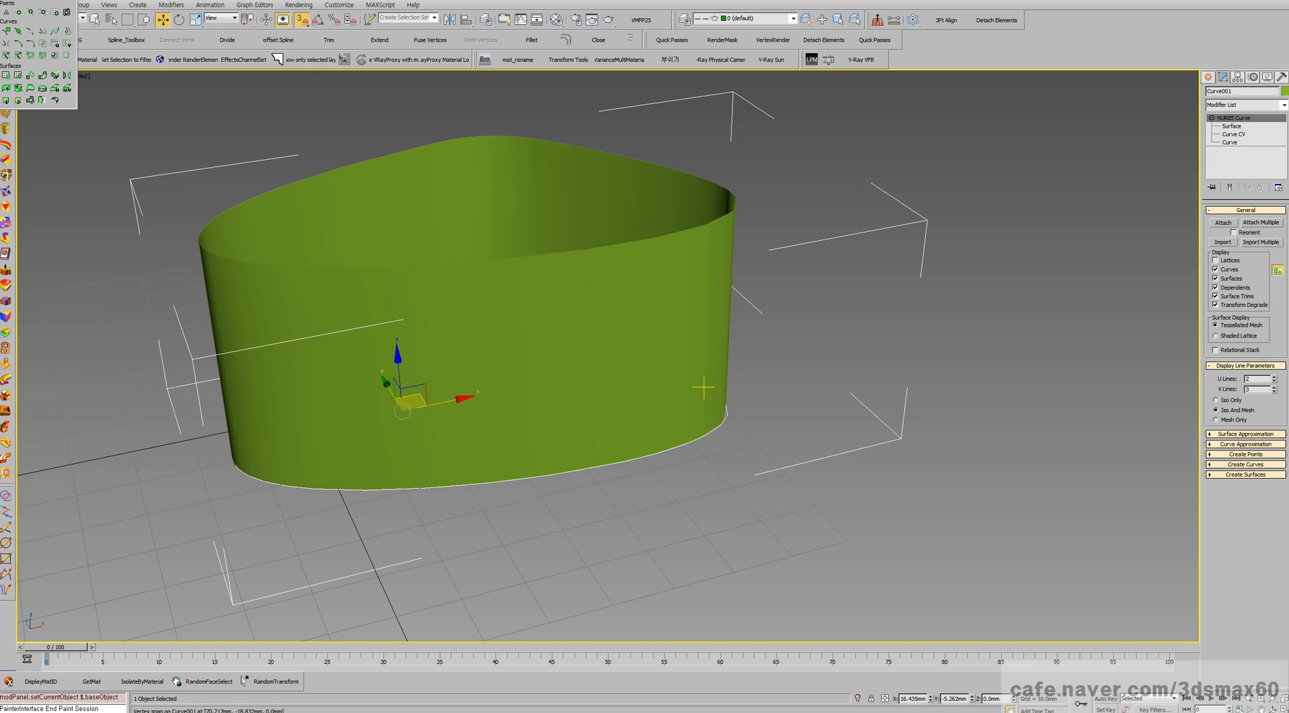
middle_click_drag(703, 388, 672, 380)
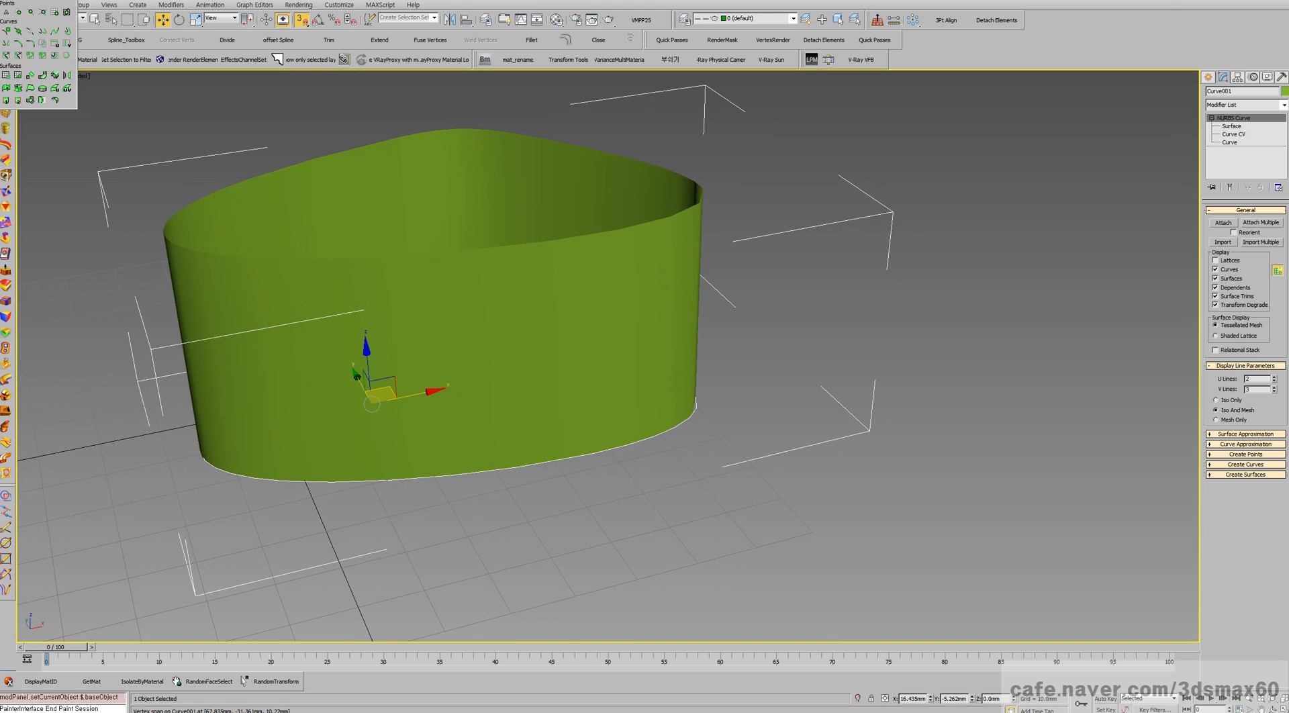
- Create a standard box about 36 mm long, 35 mm wide and 20 mm high beside the NURBS wall
left_click(1209, 77)
left_click(1212, 93)
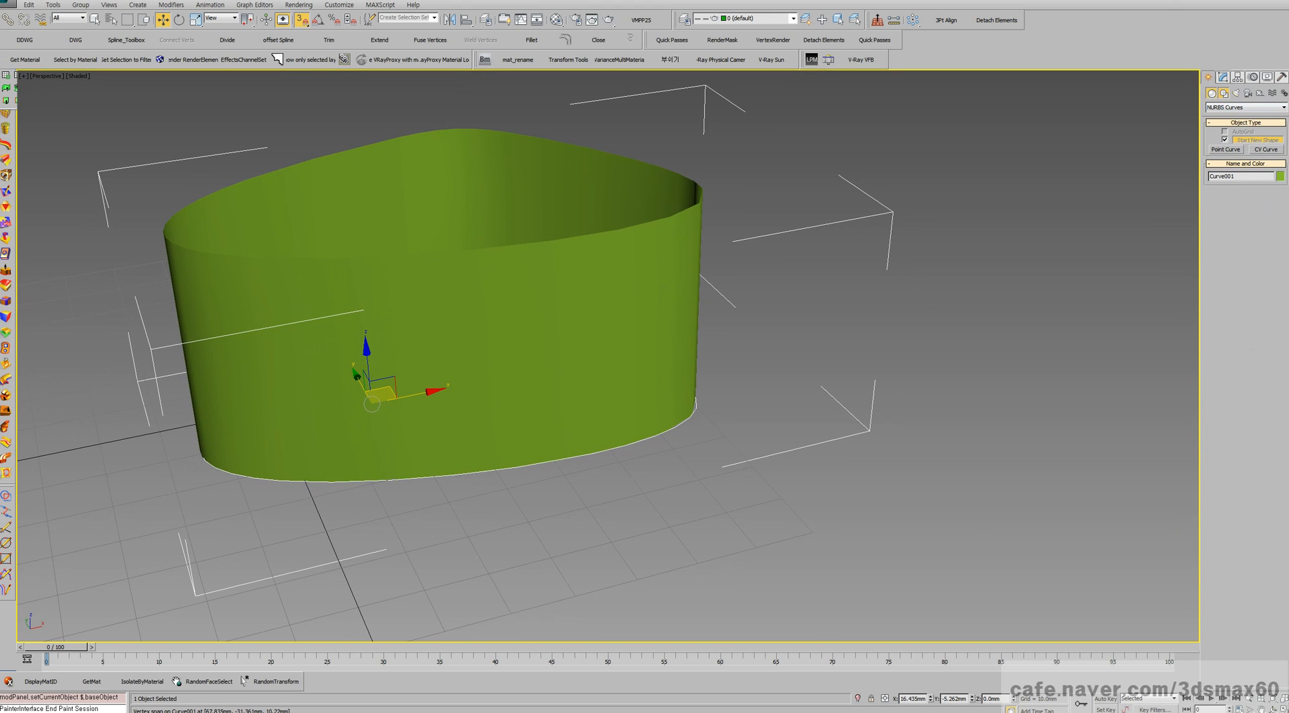
left_click(1227, 141)
left_click_drag(812, 329, 1071, 377)
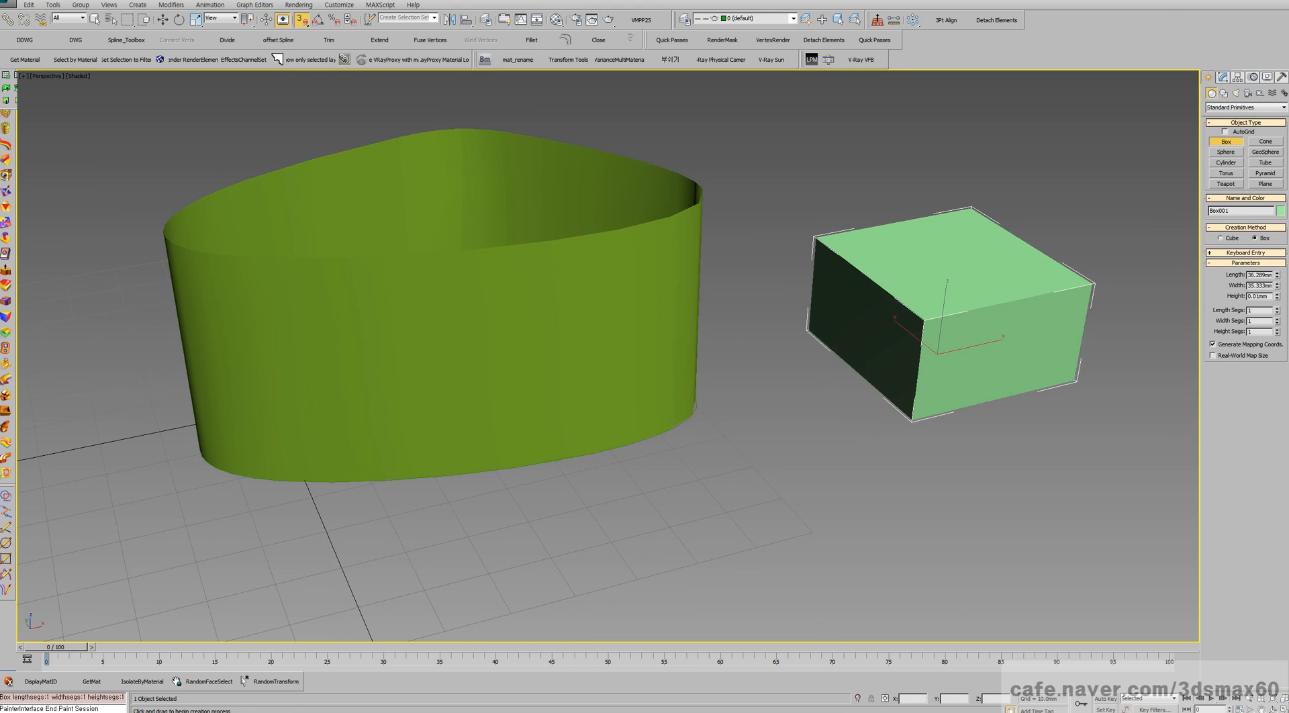
left_click(970, 291)
middle_click_drag(970, 290, 877, 325)
key("w")
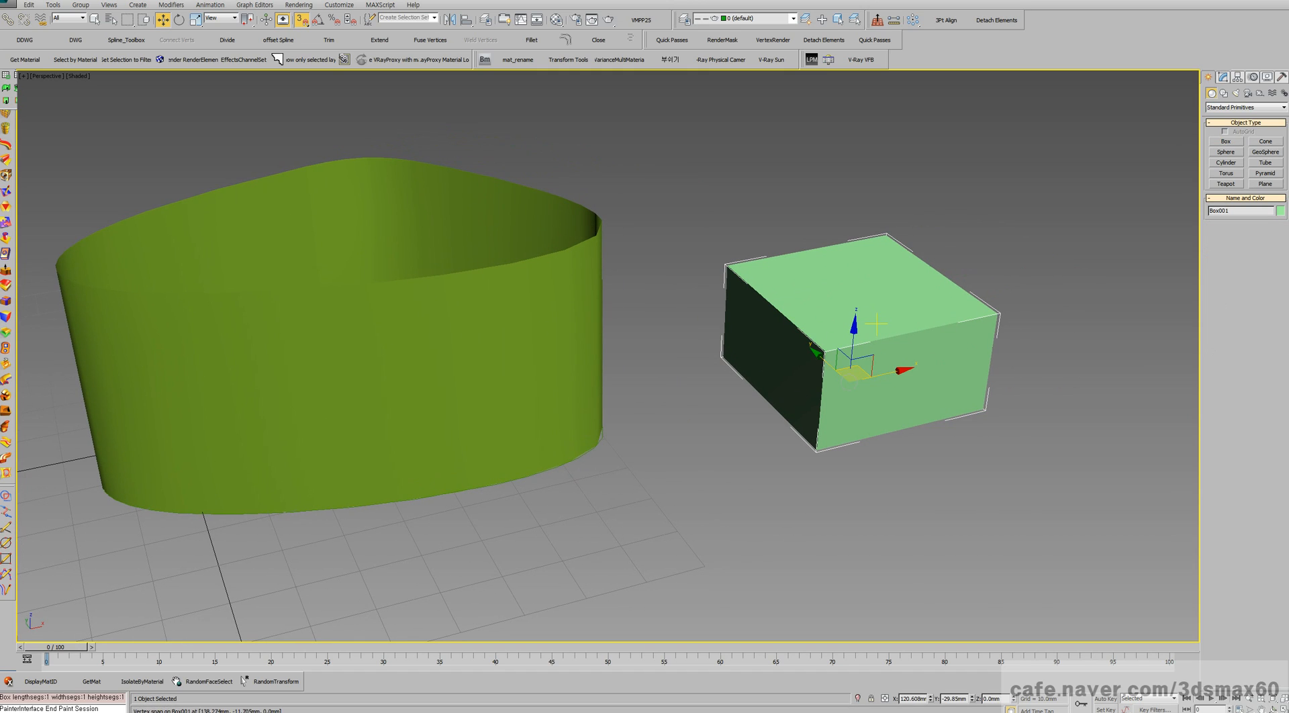
- Convert the box to an editable poly and try moving its rear top corner vertex along X
key("alt+e")
key("1")
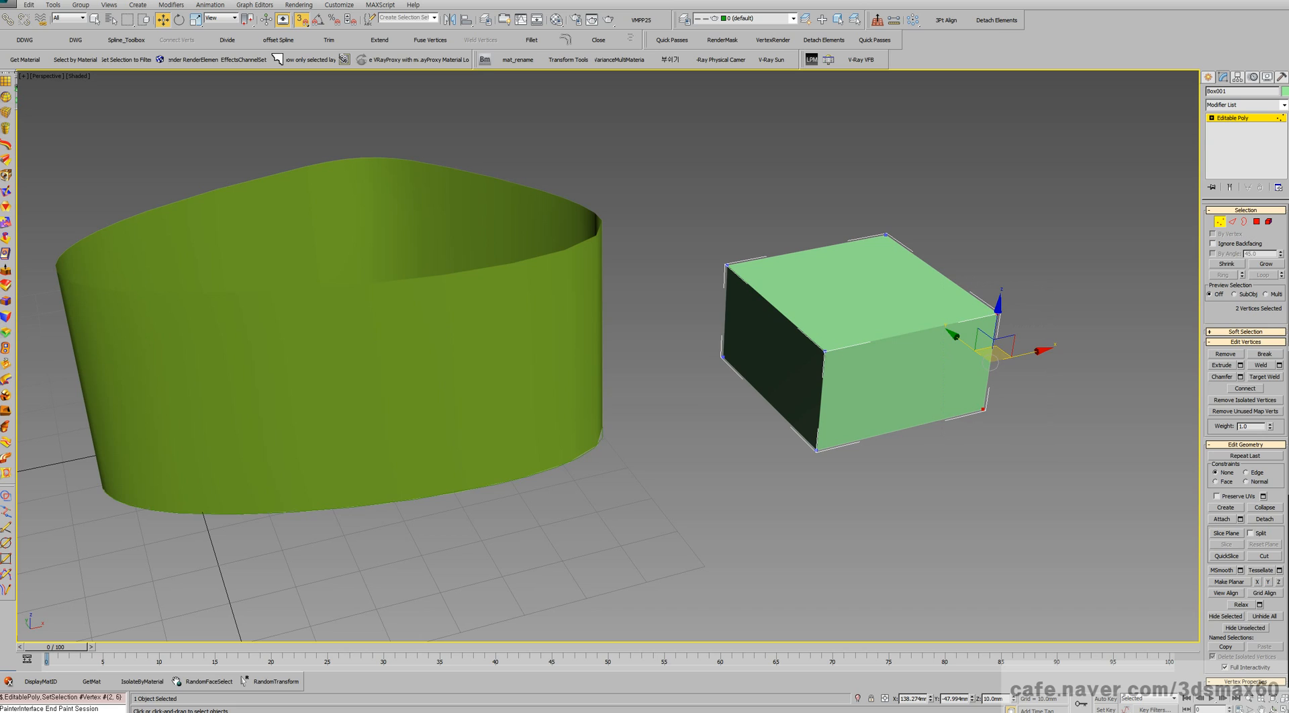
left_click(886, 234)
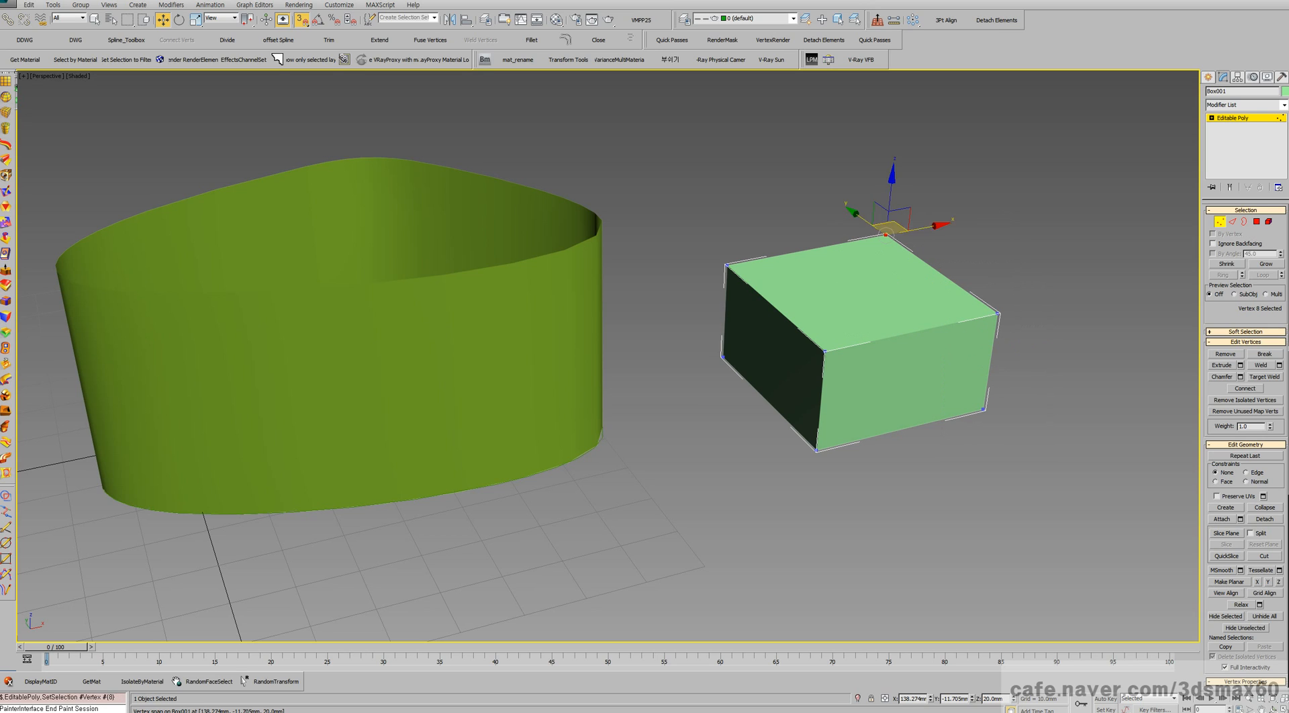
left_click_drag(925, 229, 976, 218)
right_click(976, 219)
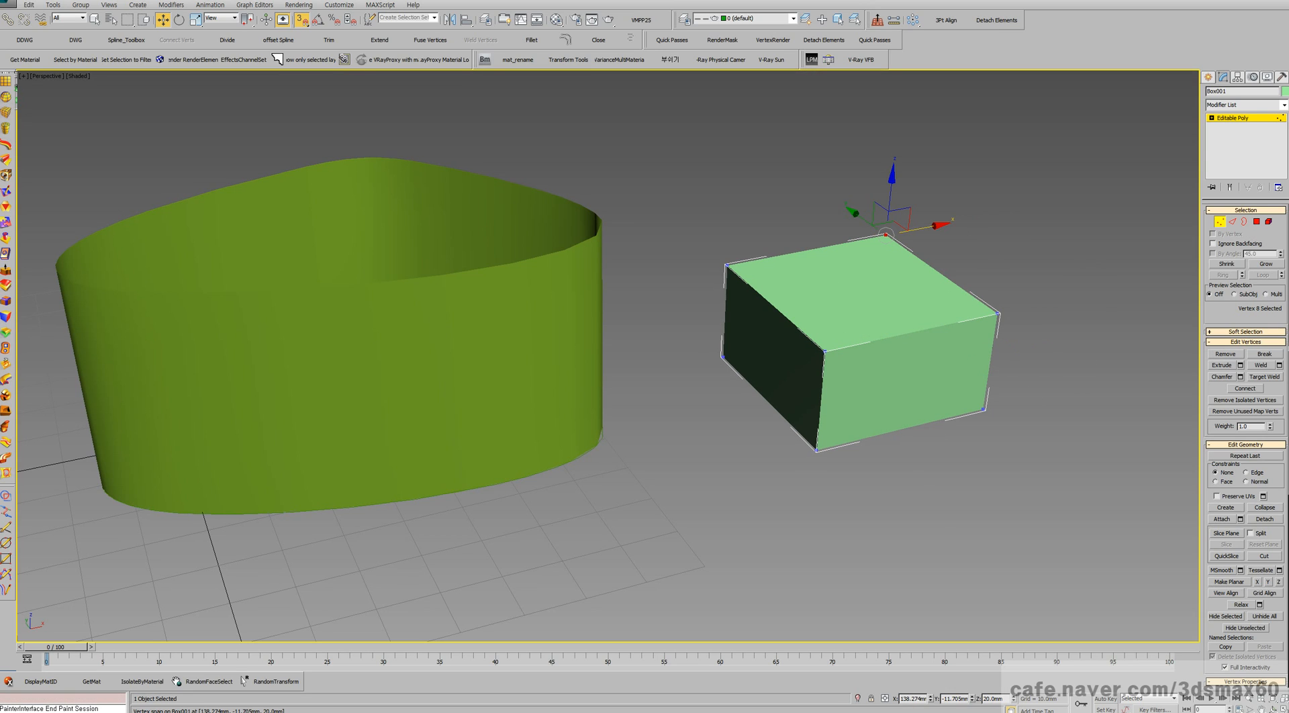
- Bevel the box's top polygon about 7 mm upward with an inward-tapered outline
key("4")
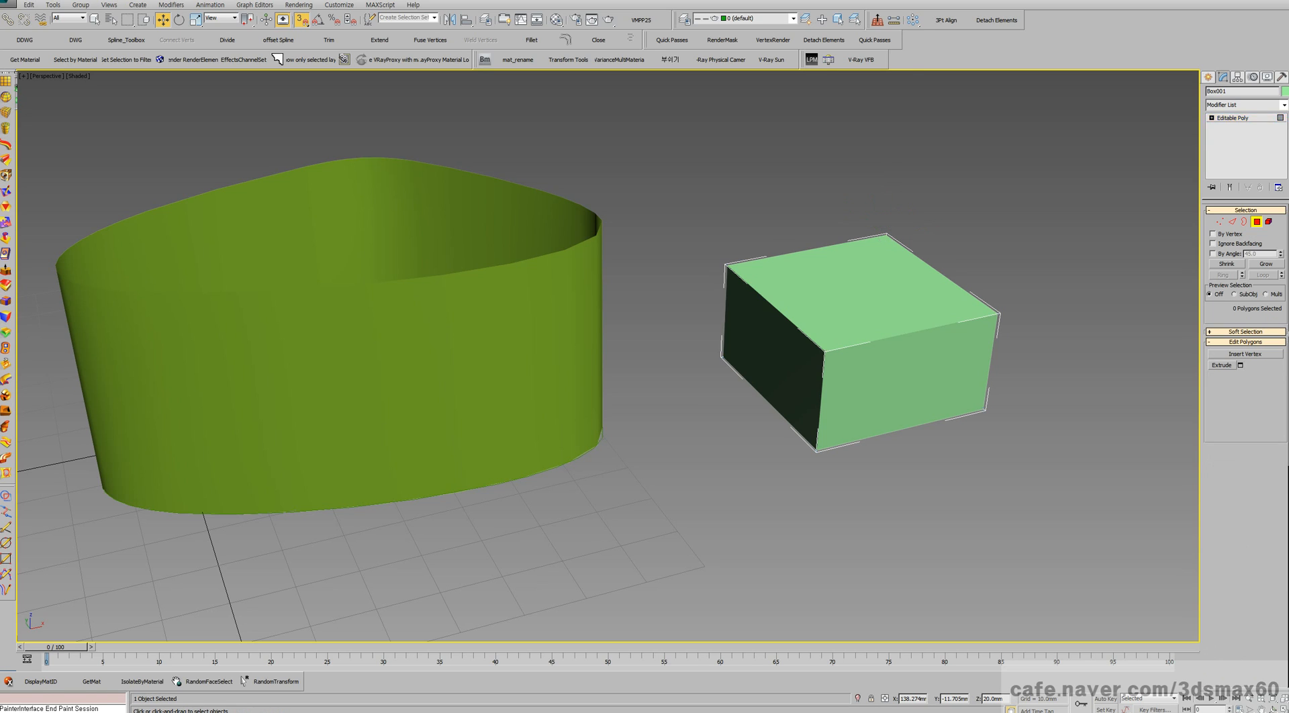
left_click(866, 282)
left_click_drag(880, 254, 907, 250)
left_click_drag(755, 260, 726, 264)
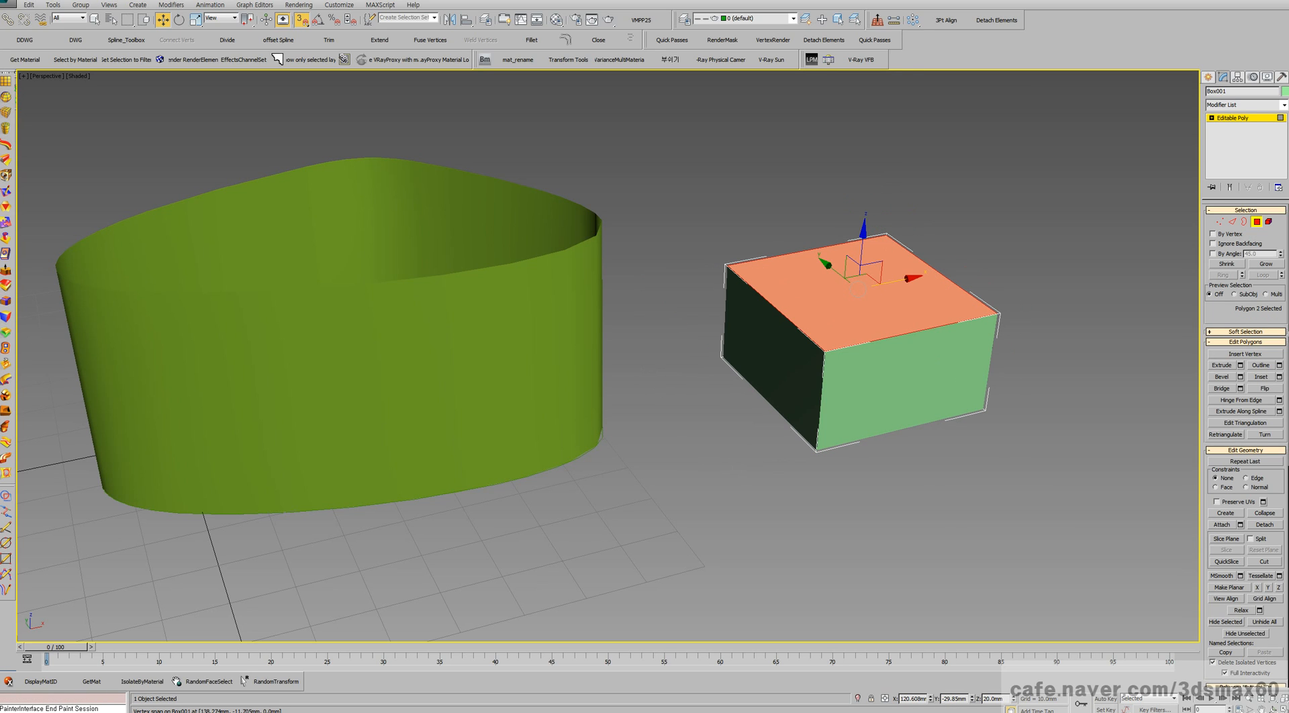
left_click(1223, 377)
left_click_drag(867, 283, 866, 259)
left_click(866, 269)
key("w")
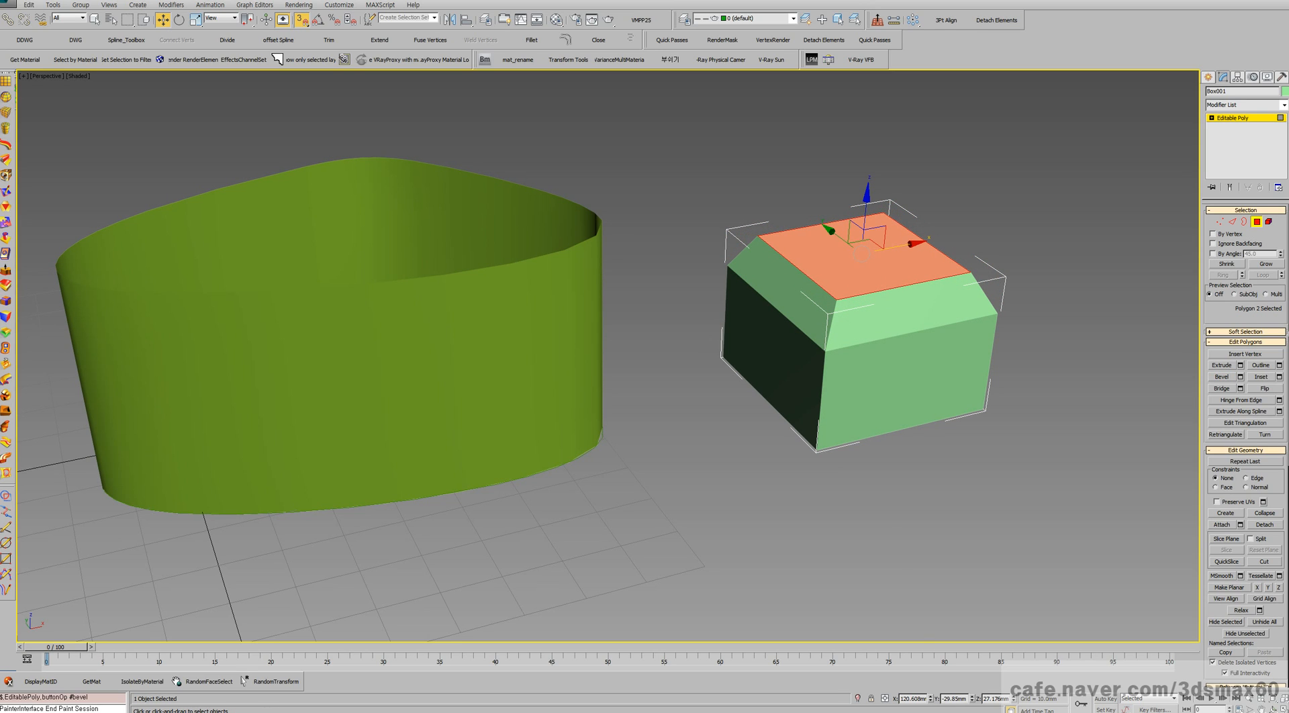
mouse_move(862, 254)
left_mouse_down()
mouse_move(1014, 239)
mouse_move(618, 311)
mouse_move(861, 253)
left_mouse_up()
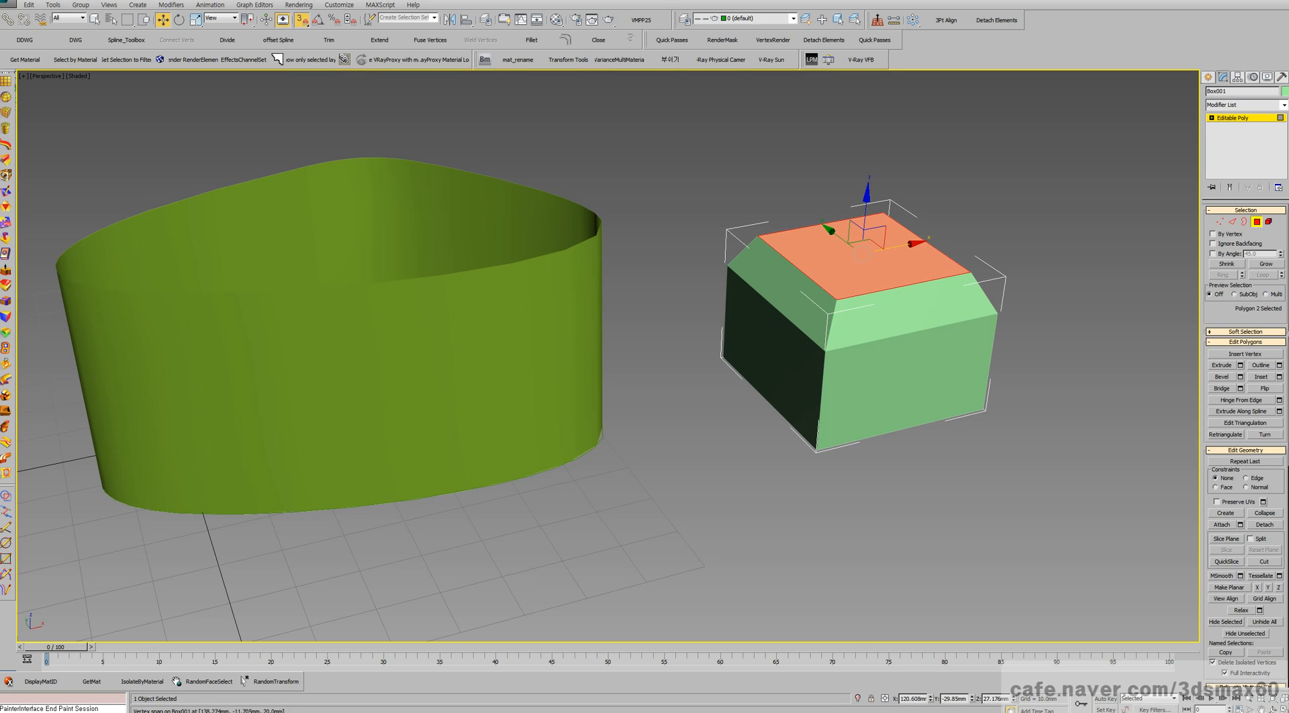
- Slide the bevelled top polygon about 28 mm outward along X, past the box's side, and leave Polygon level
middle_click_drag(862, 322, 767, 321)
scroll(813, 302, "up", 3)
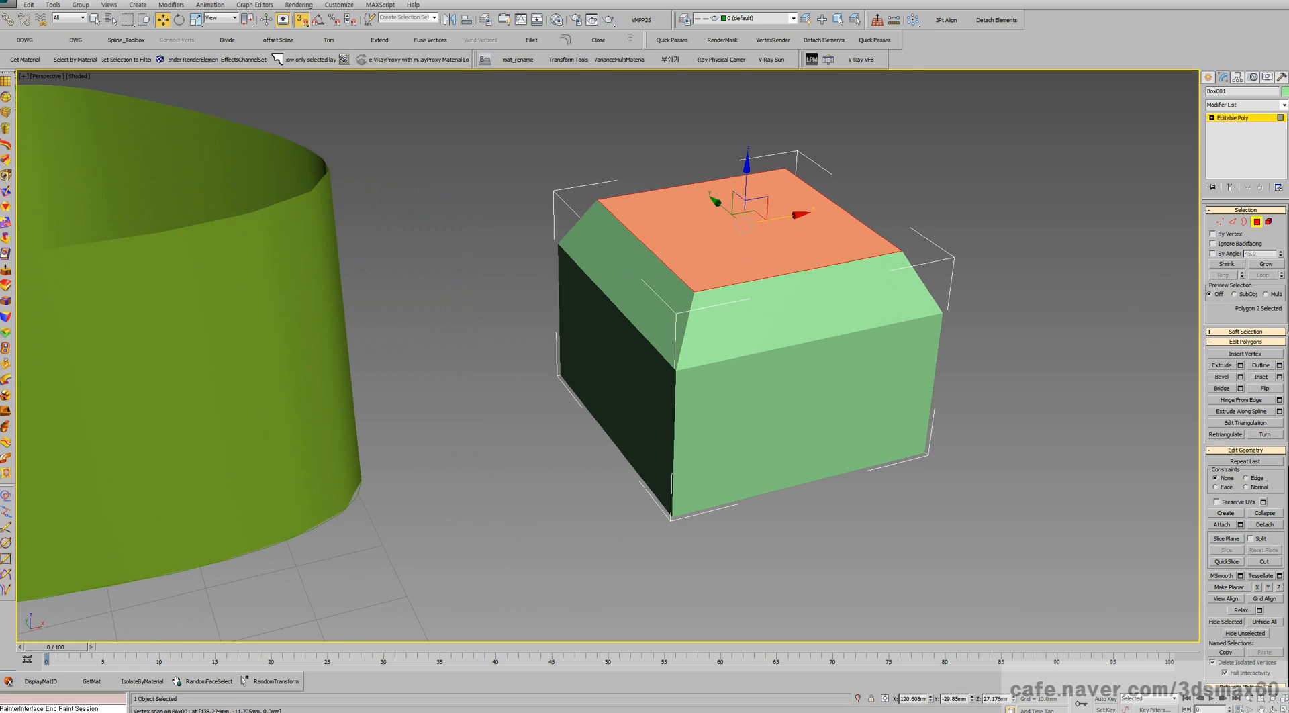
left_click(810, 415)
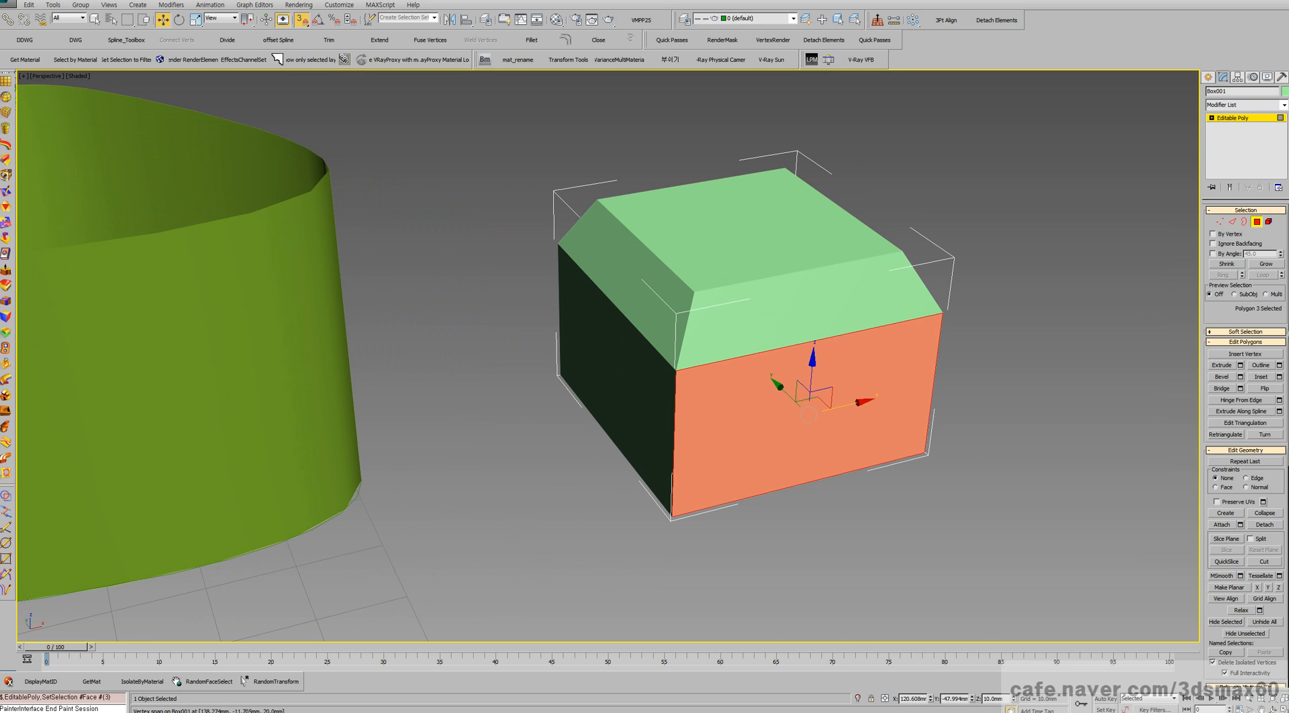
left_click(809, 322)
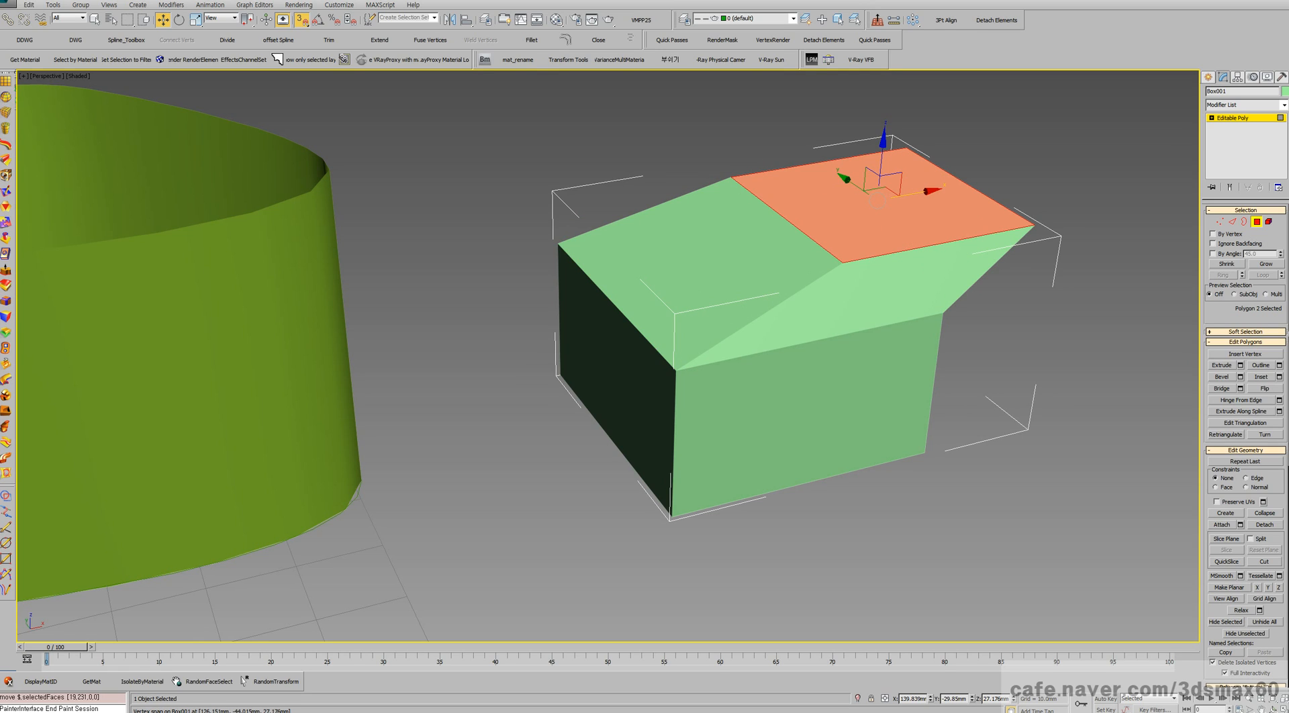
left_click_drag(904, 191, 960, 182)
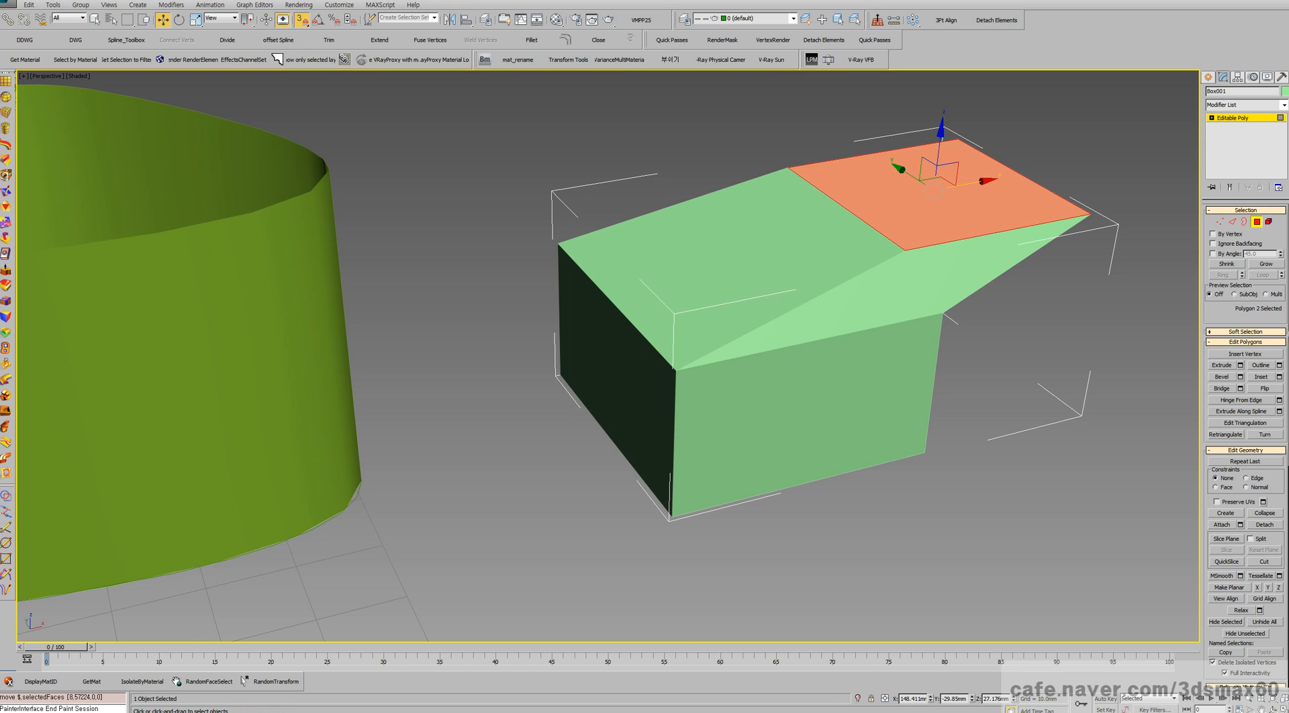
key("4")
middle_click_drag(905, 253, 848, 268)
scroll(848, 267, "down", 2)
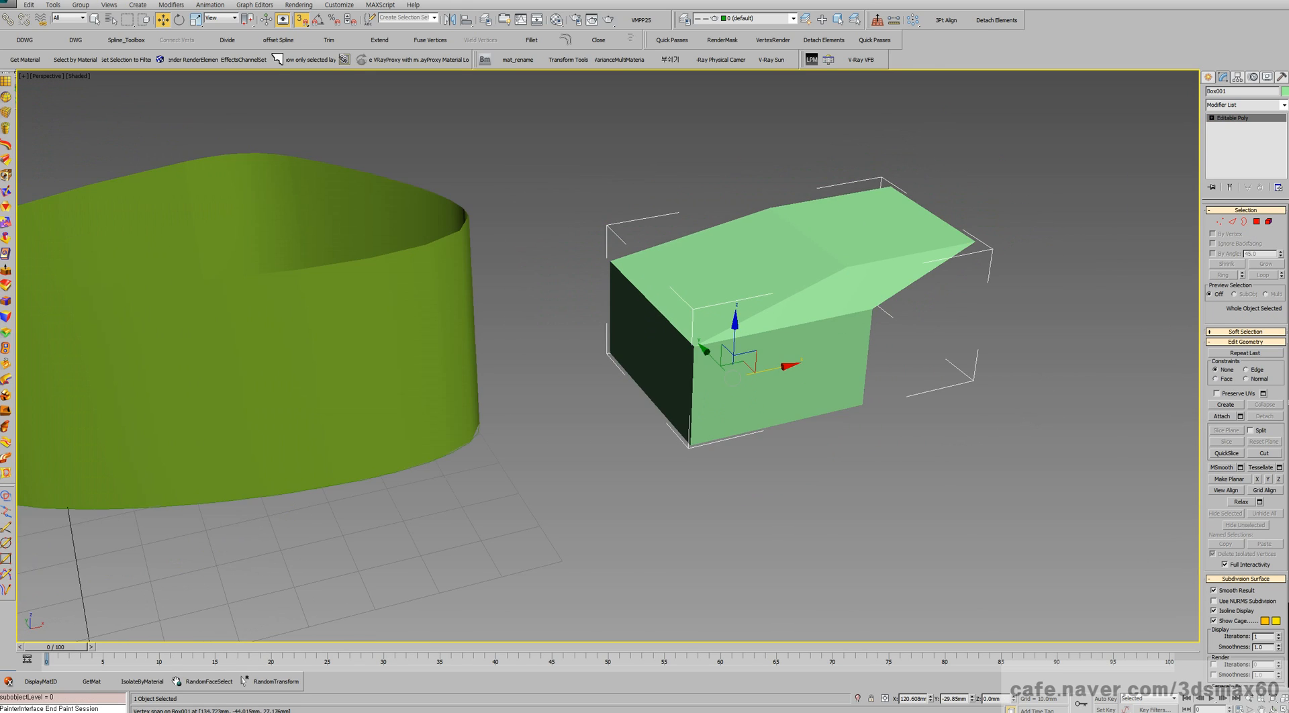
scroll(841, 272, "up", 2)
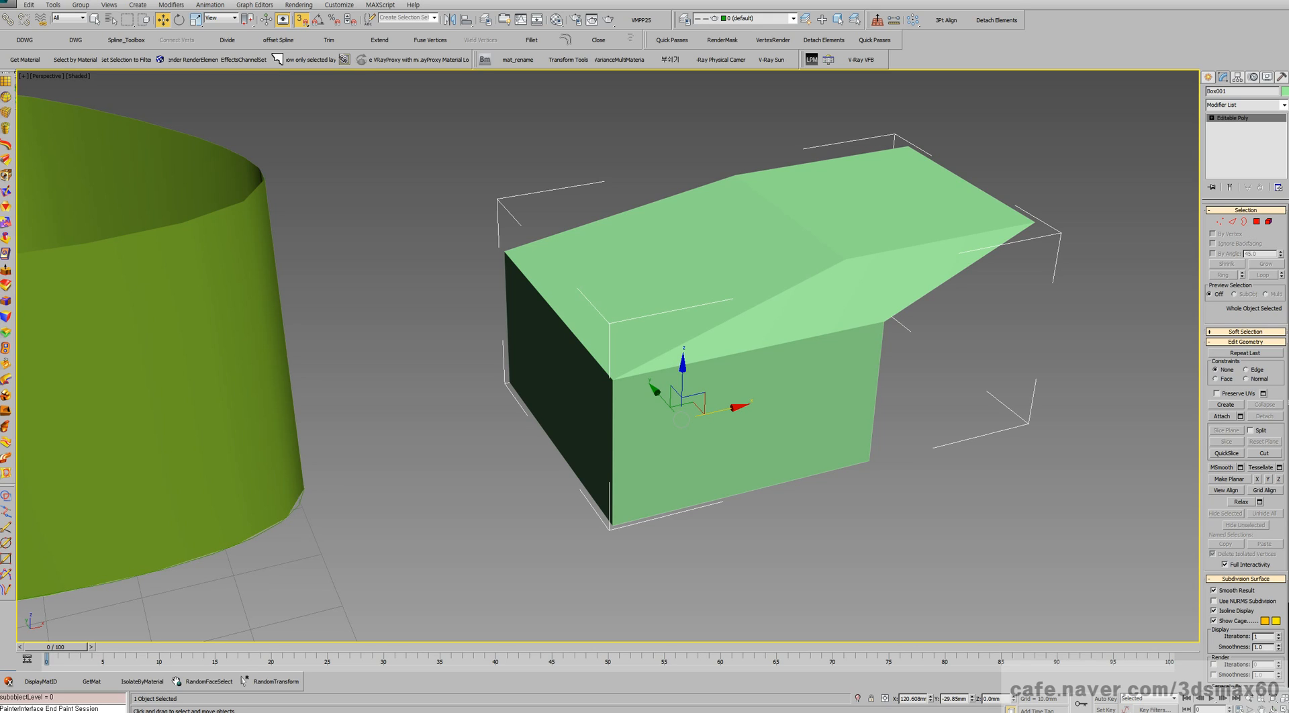
- Open the Material Editor and browse for a diffuse color map for the first material
middle_click_drag(920, 297, 917, 309)
key("m")
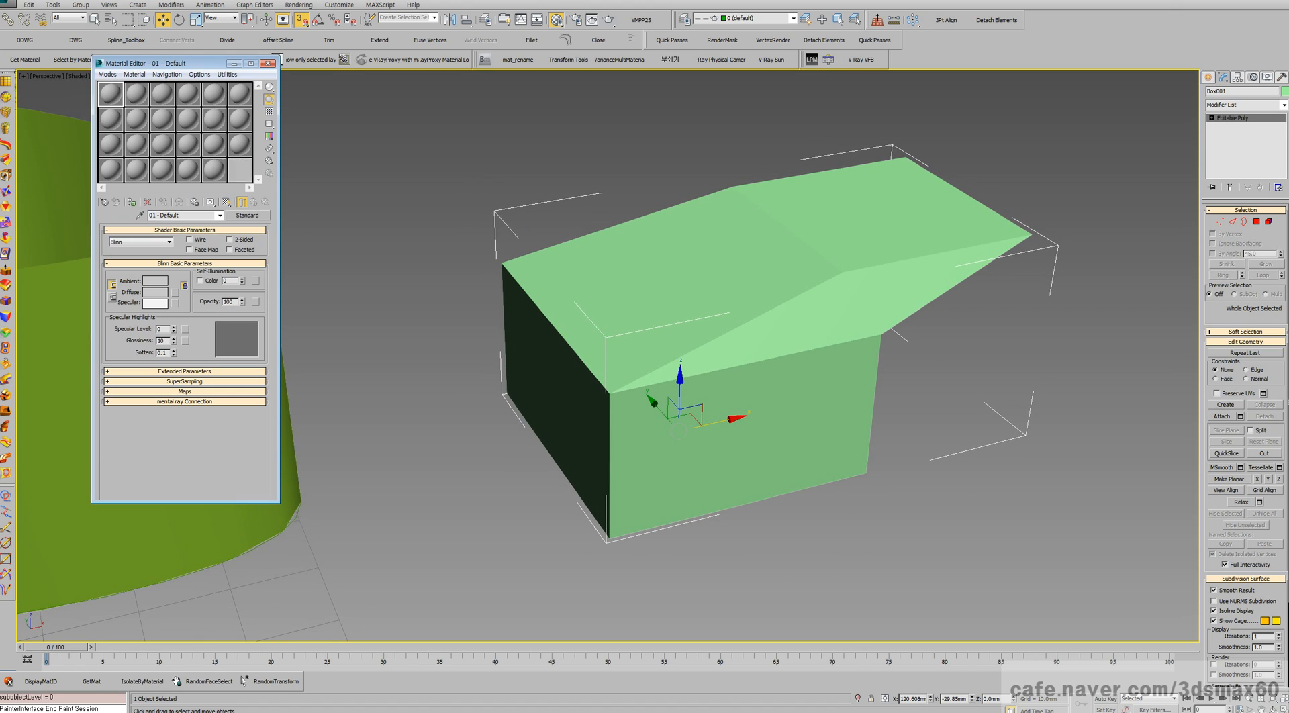
key("g")
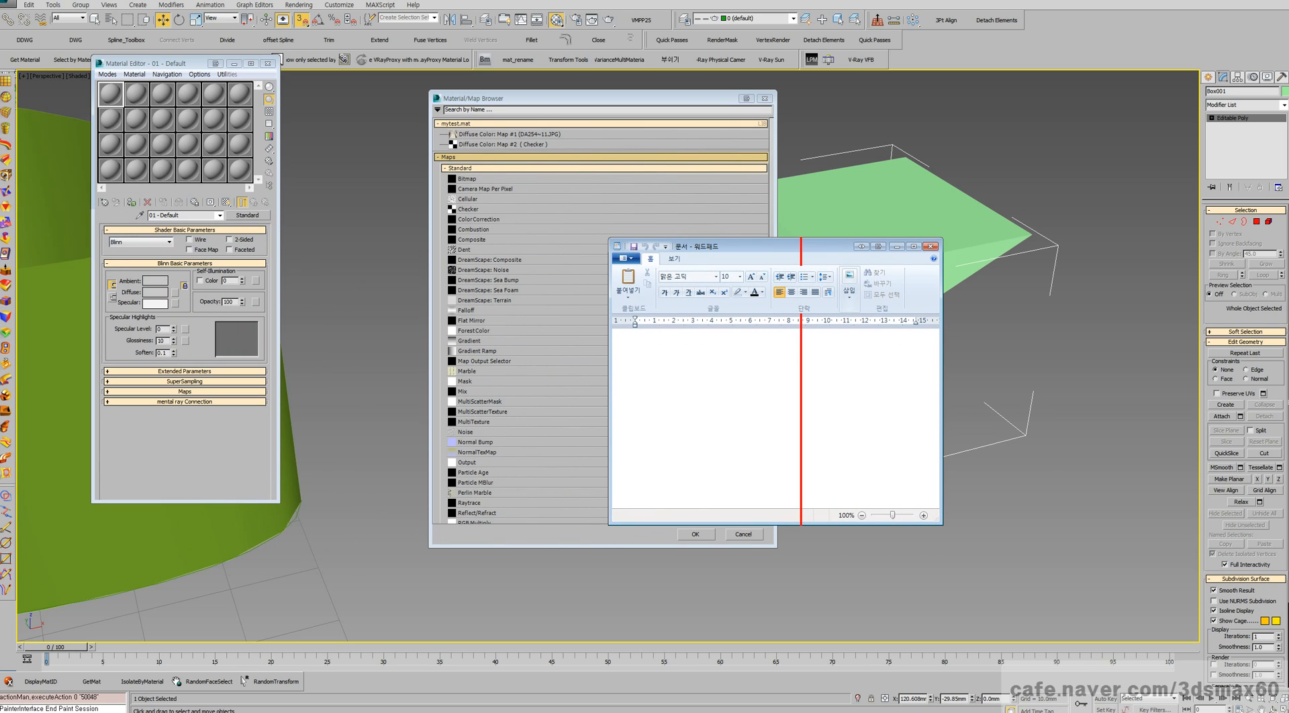
- Note the map names "bitmap checker tile gradient swirl" in the WordPad document and move its window off the screen
type("bitm")
type("ap")
type(" ch")
type("ech")
key("BackSpace")
key("BackSpace")
type("kcer")
key("BackSpace")
key("BackSpace")
key("BackSpace")
key("BackSpace")
type("cker tile gradient")
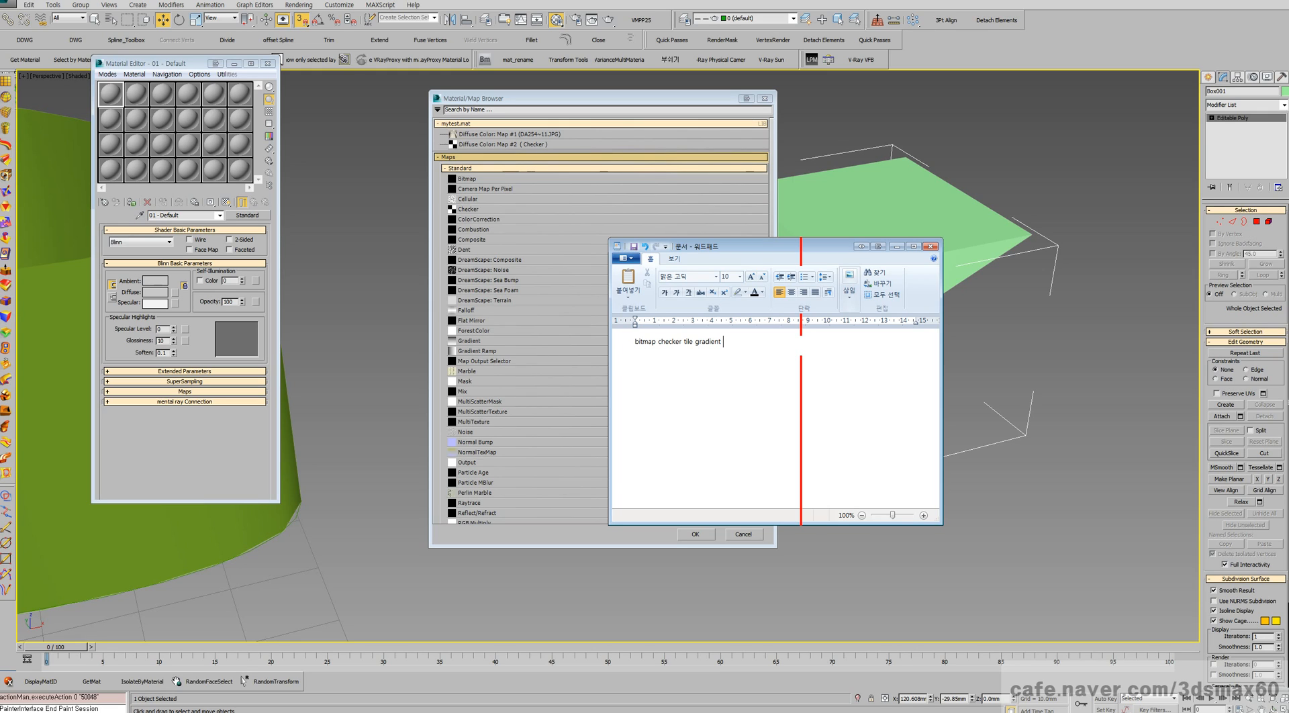
type(" swirl")
left_click_drag(779, 247, 0, 268)
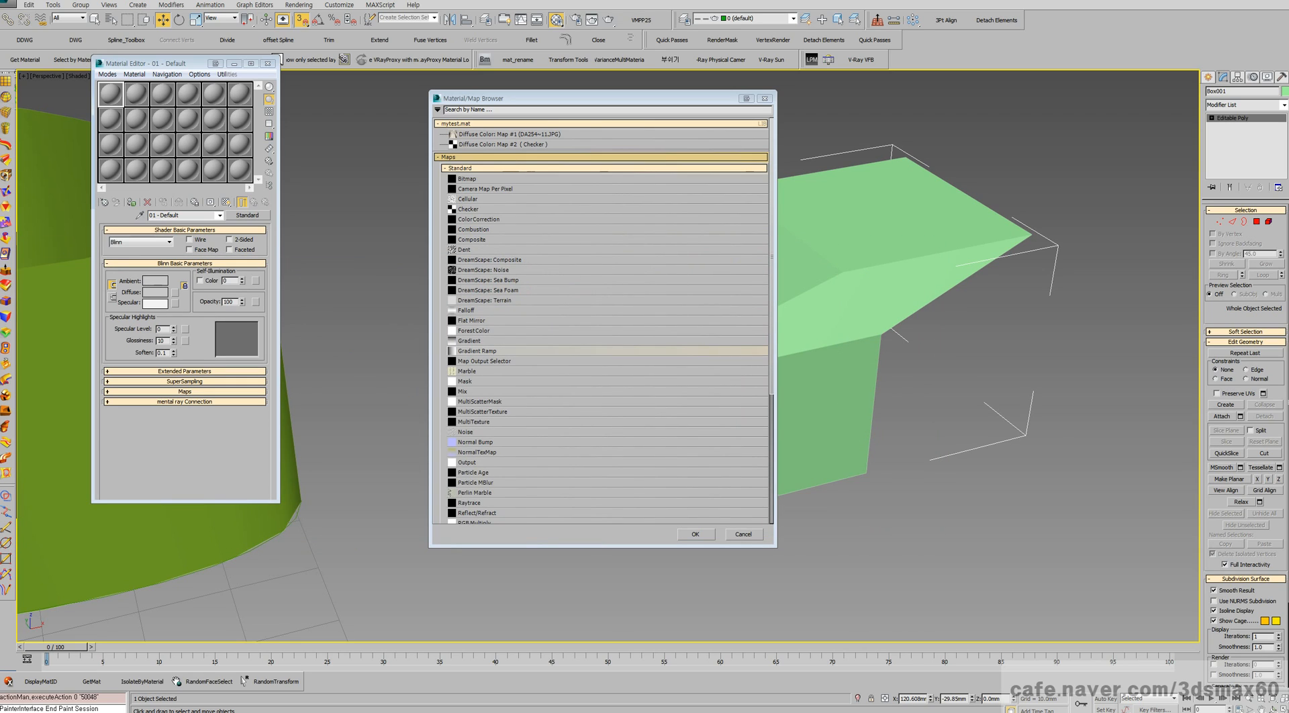
- Examine the list of standard maps in the Material/Map Browser from Bitmap through Wood
scroll(628, 351, "down", 4)
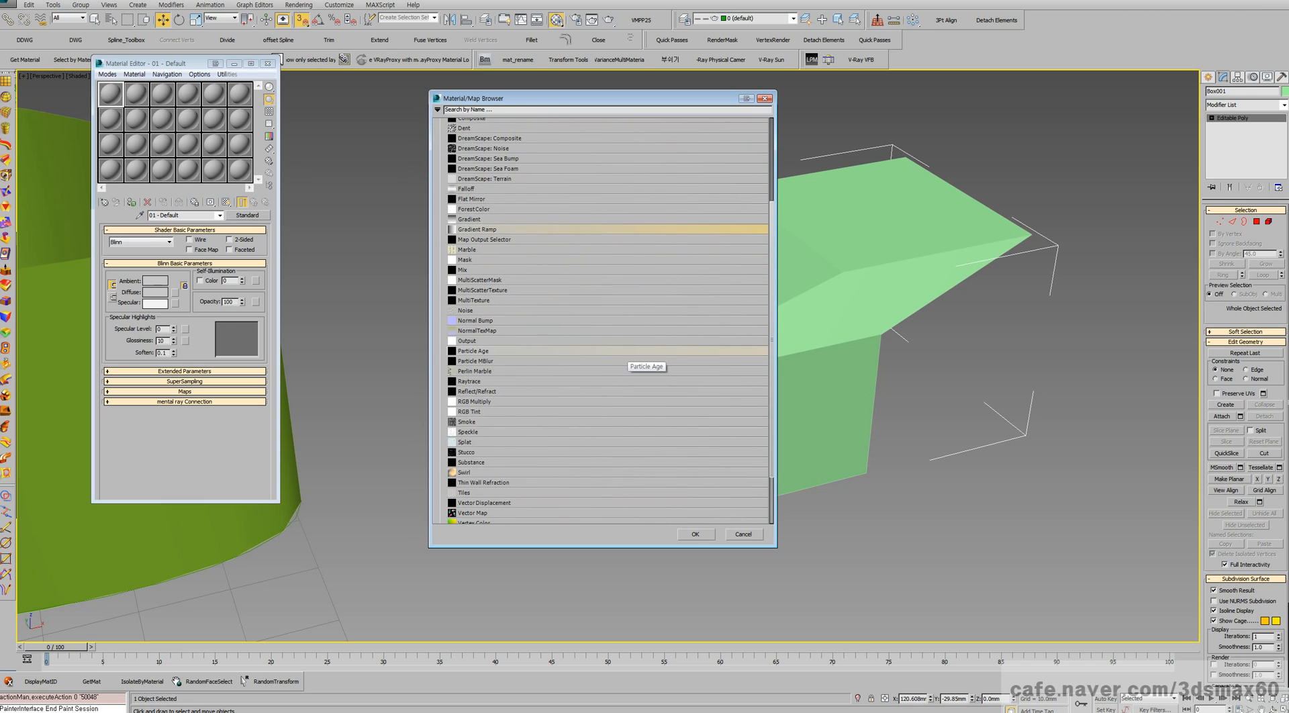
scroll(628, 352, "down", 2)
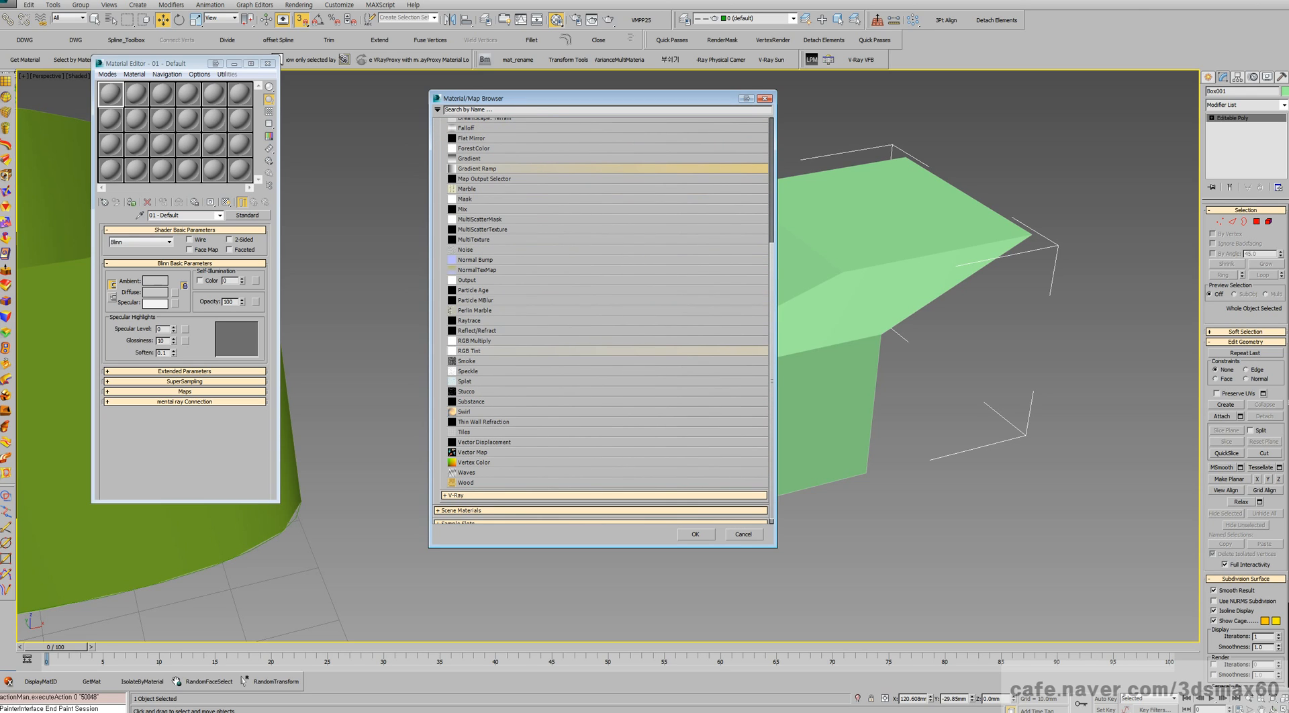
scroll(628, 352, "up", 2)
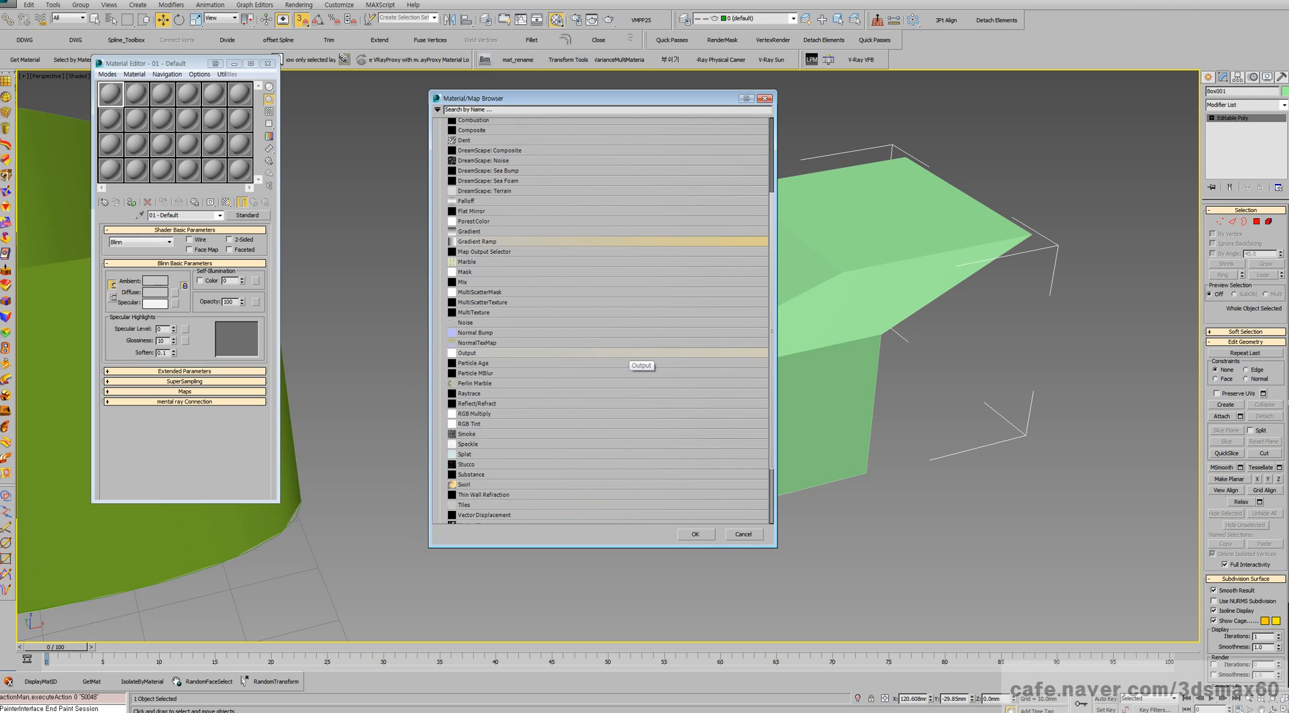
scroll(628, 352, "up", 4)
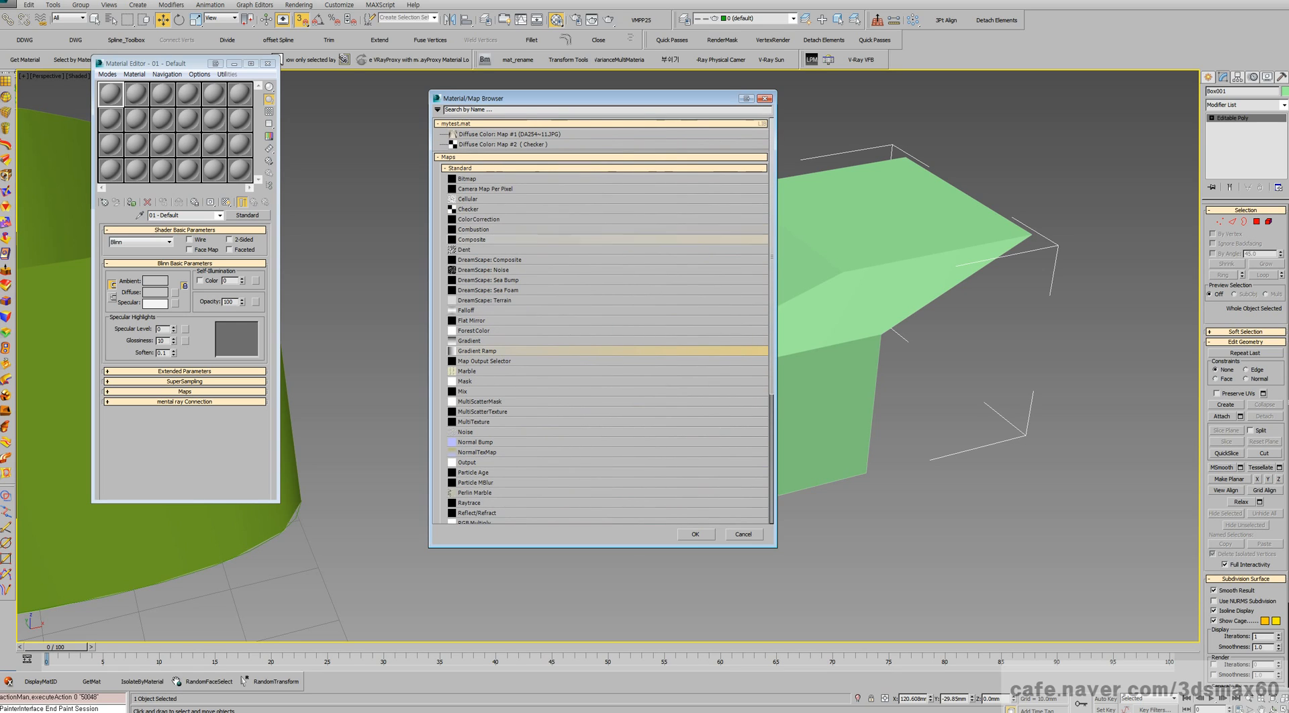
scroll(486, 269, "down", 2)
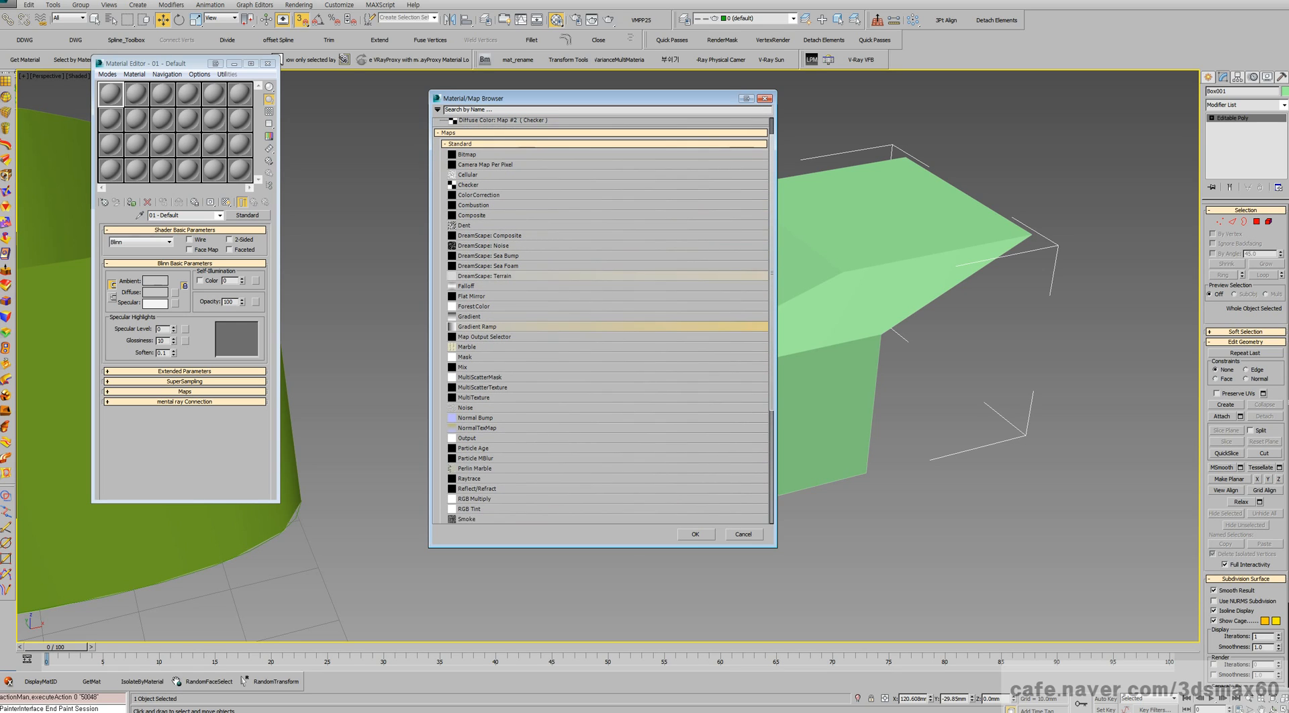
scroll(487, 277, "down", 3)
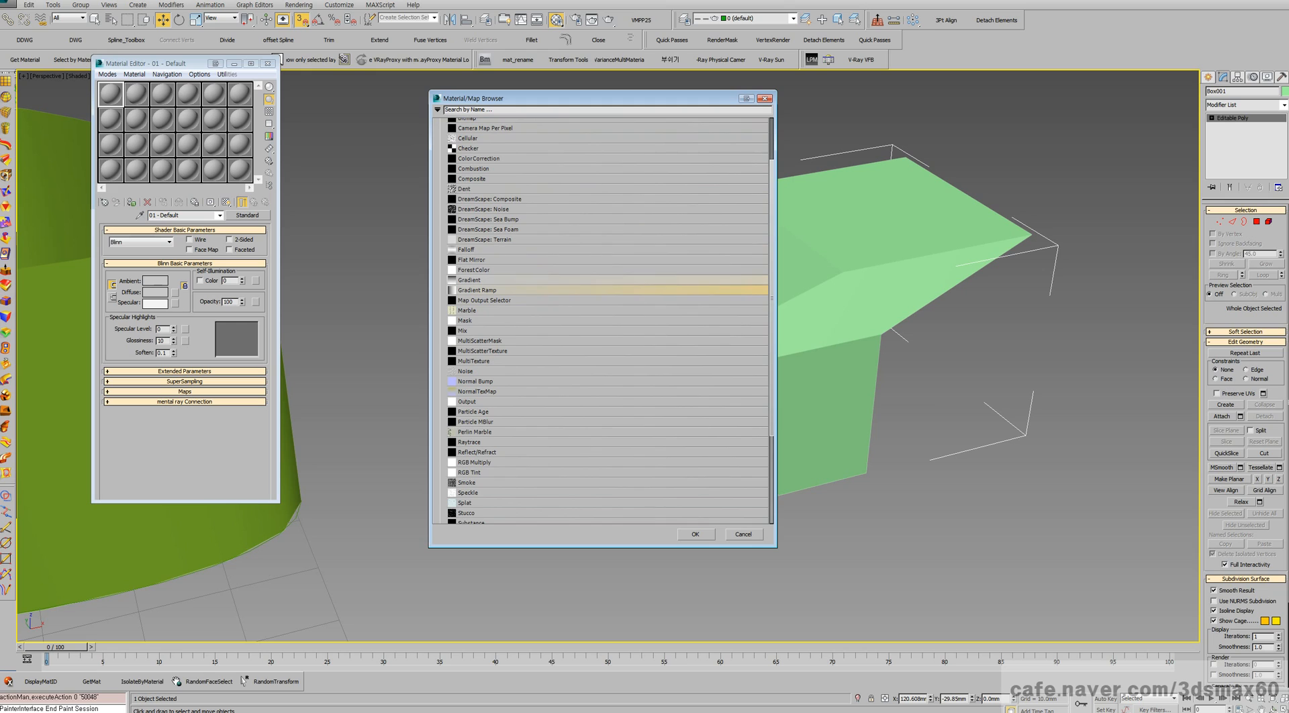
scroll(486, 296, "down", 1)
scroll(487, 314, "down", 2)
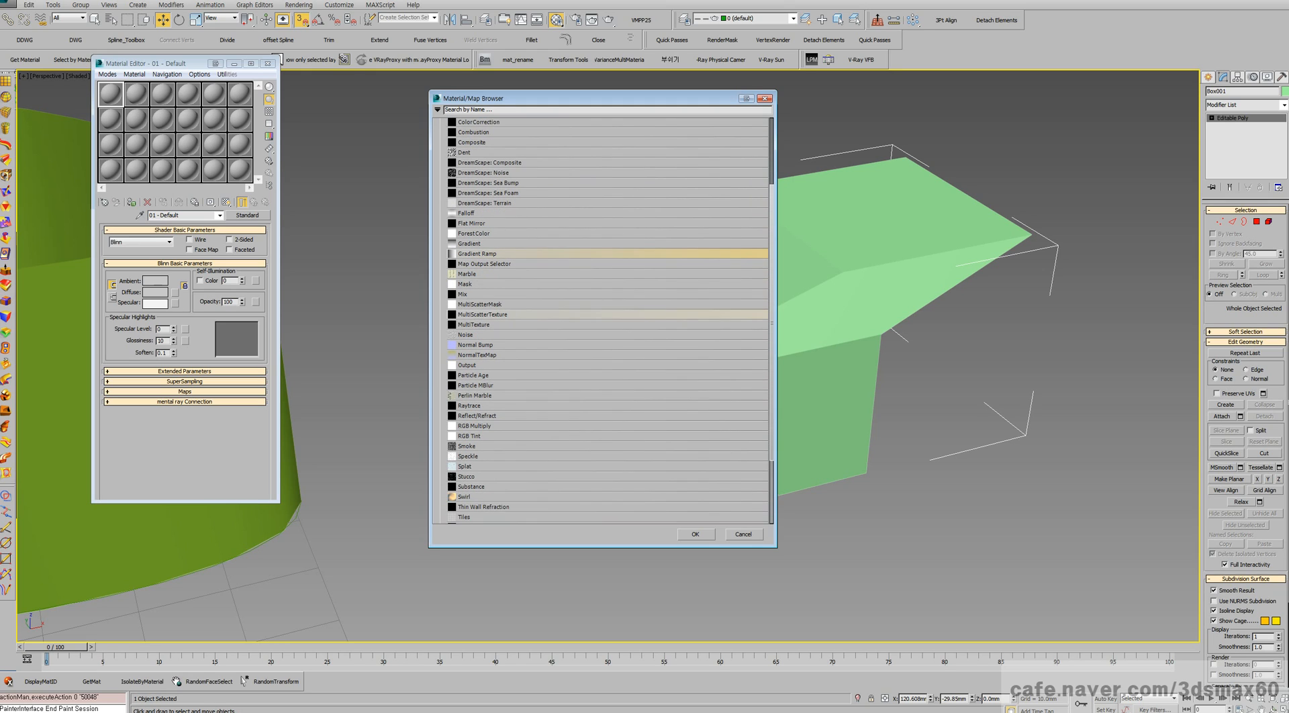
scroll(487, 324, "down", 1)
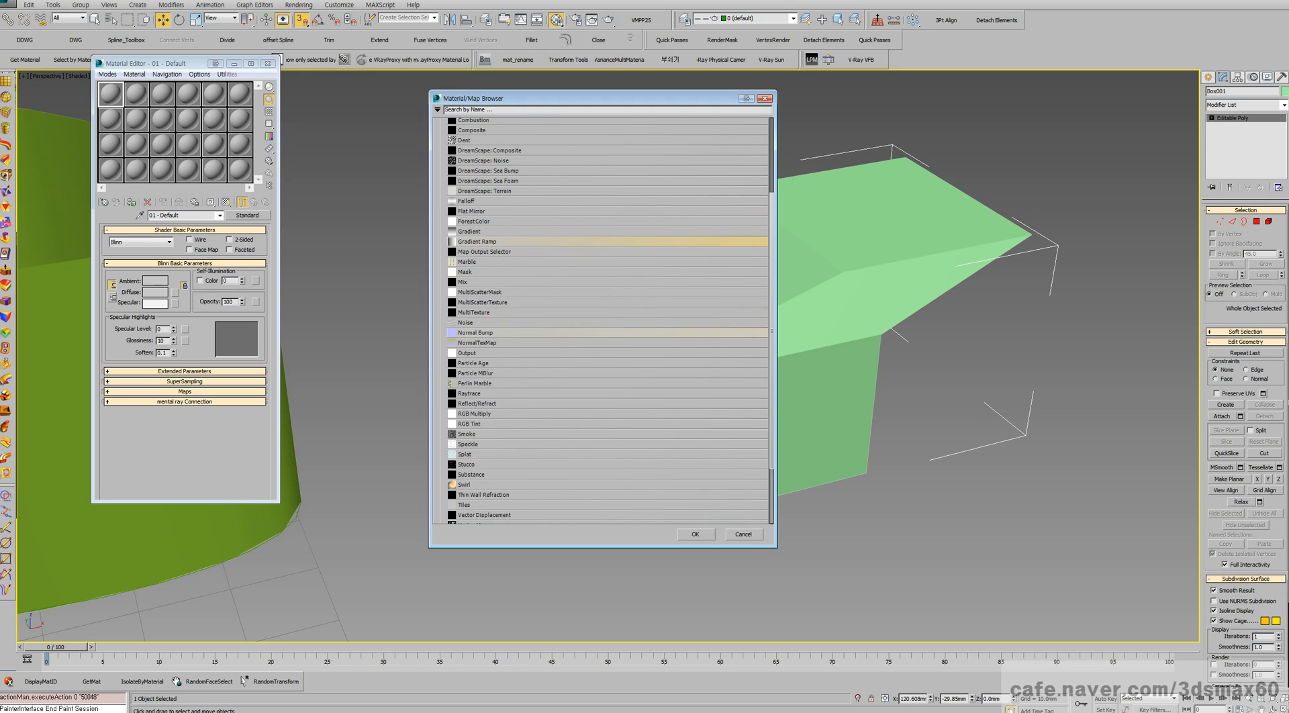
scroll(510, 332, "down", 5)
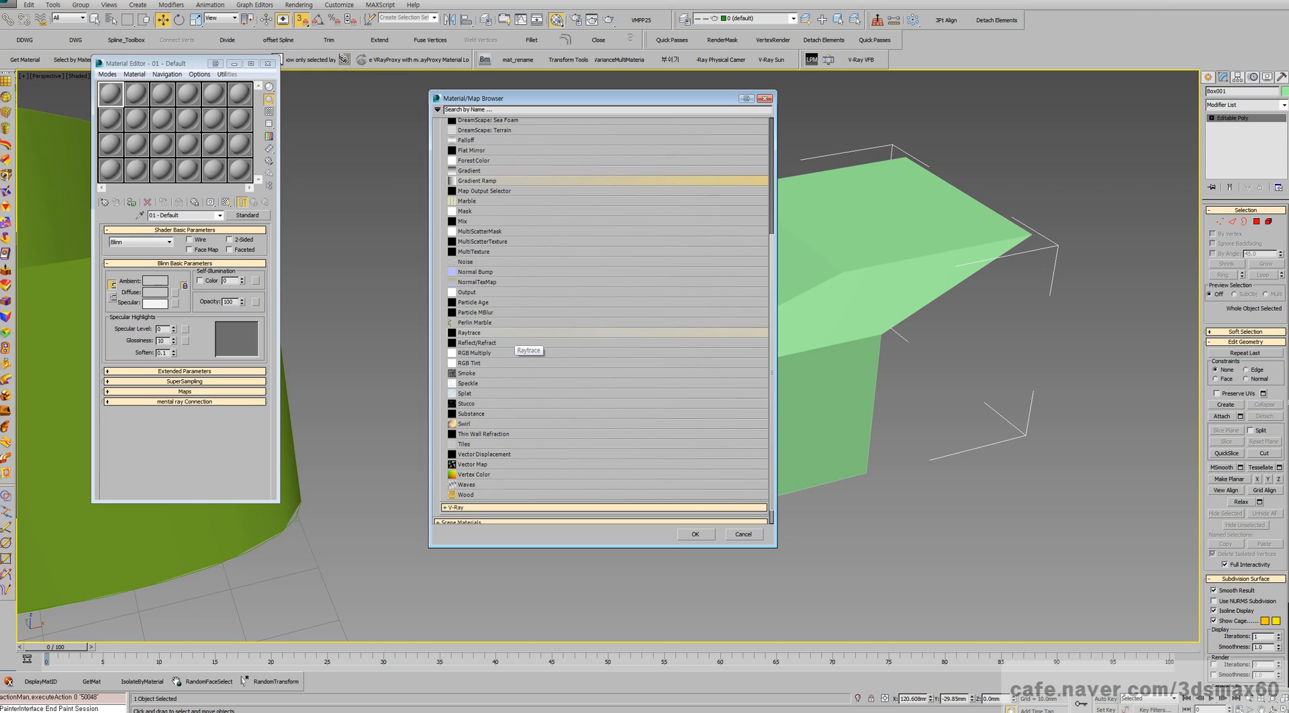
scroll(514, 340, "down", 2)
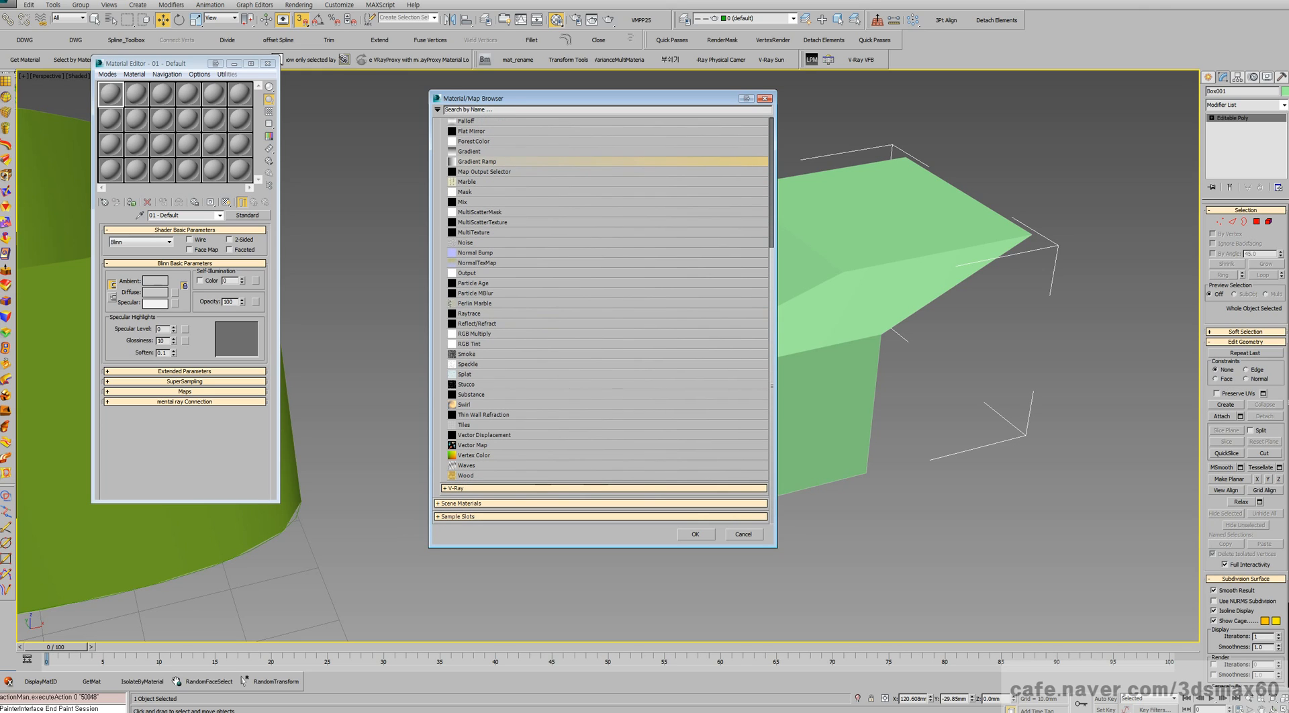
- Bring the WordPad note back on screen, highlight the written map names for review, and minimize the document
left_click_drag(2, 214, 779, 225)
key("ctrl+a")
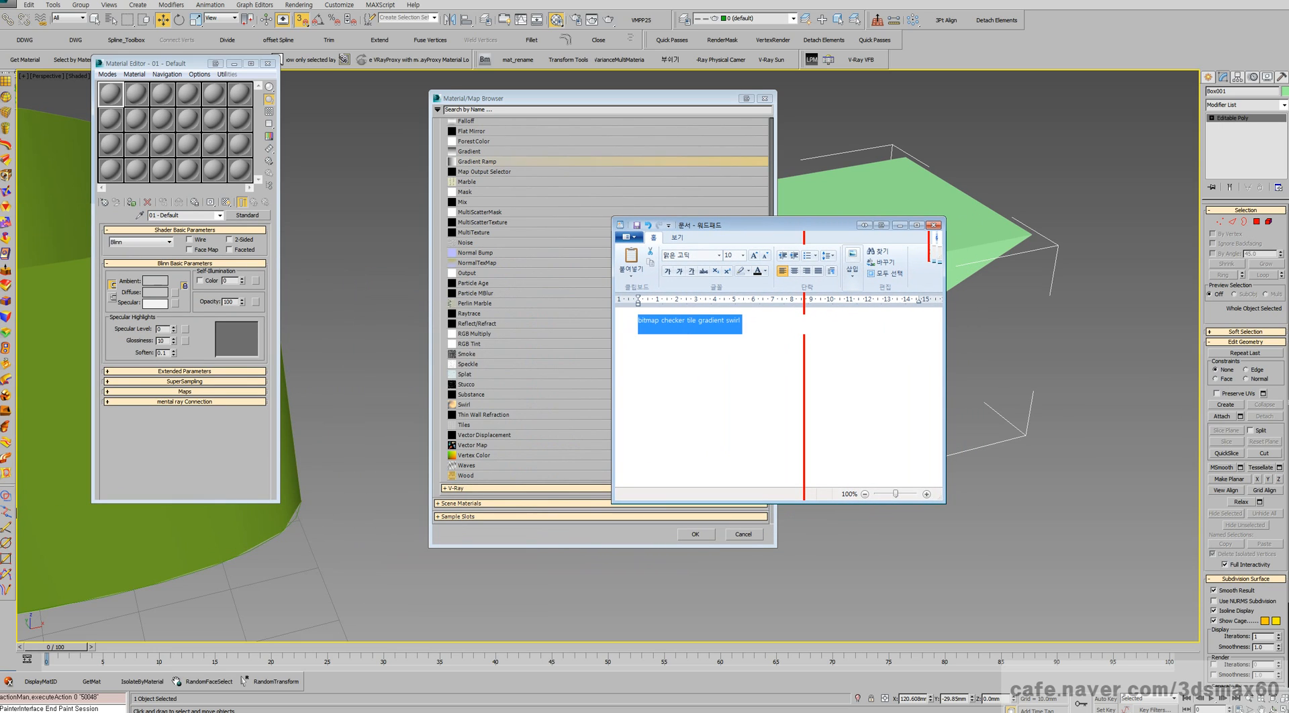
left_click(706, 320)
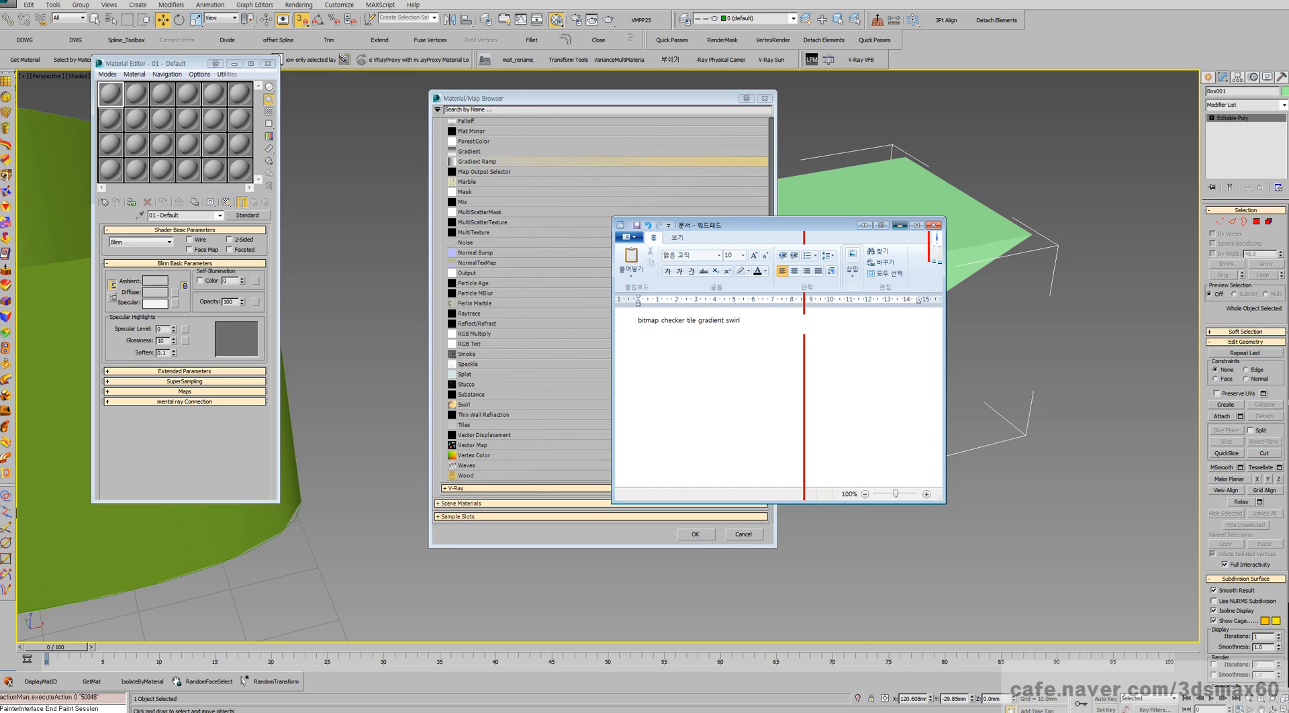
left_click(901, 225)
- Use a Noise map as the first material's diffuse color and assign the material to the reshaped box
left_click_drag(570, 98, 473, 87)
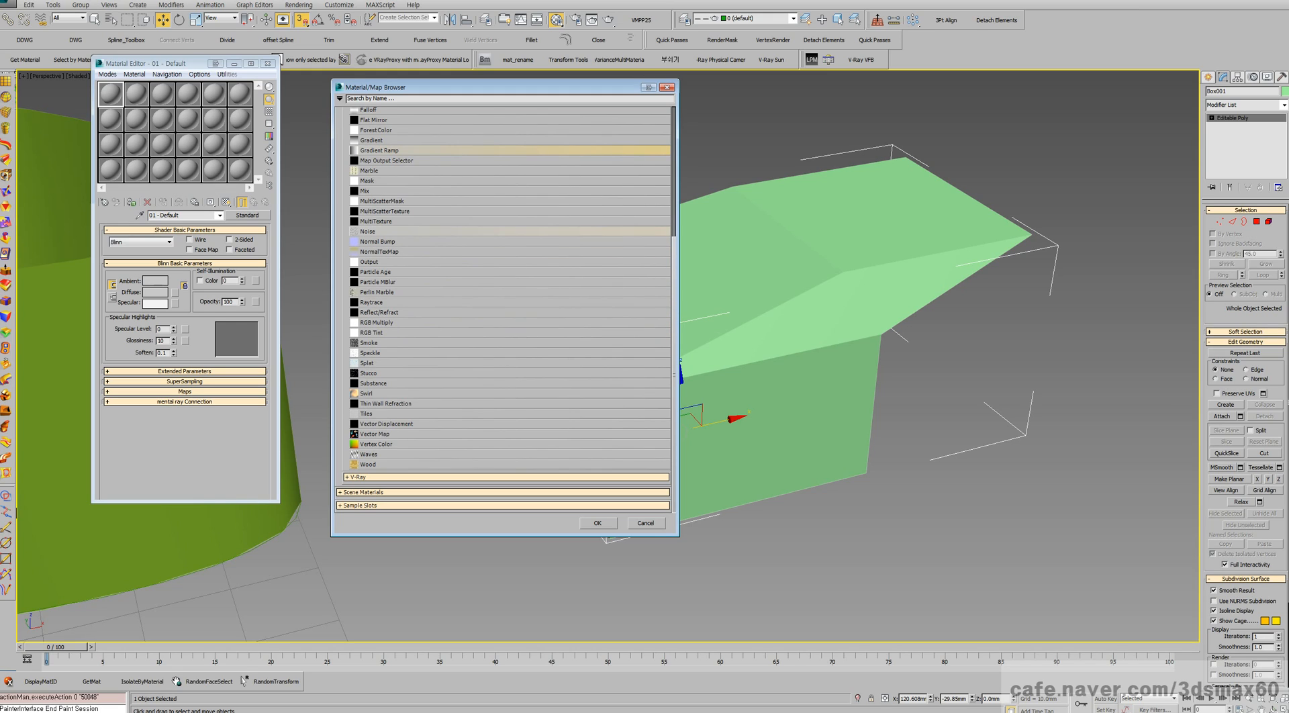
left_click(368, 232)
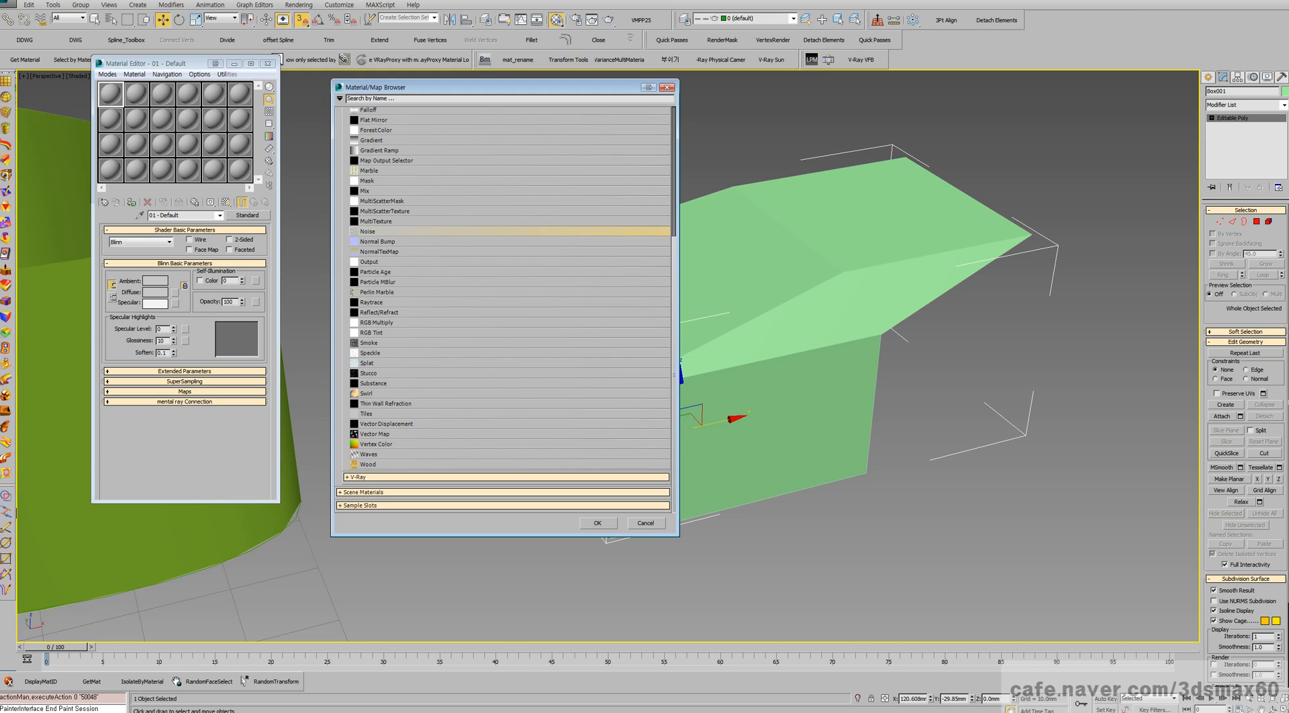
key("Return")
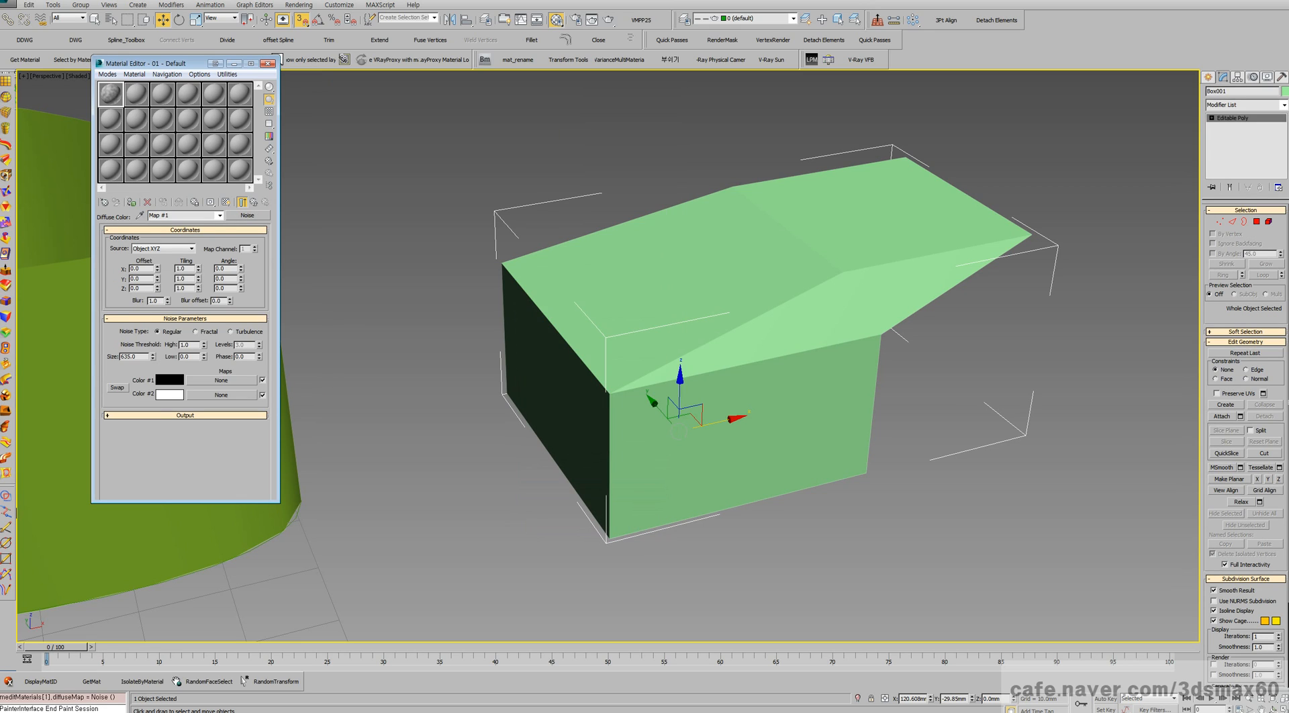
left_click(131, 202)
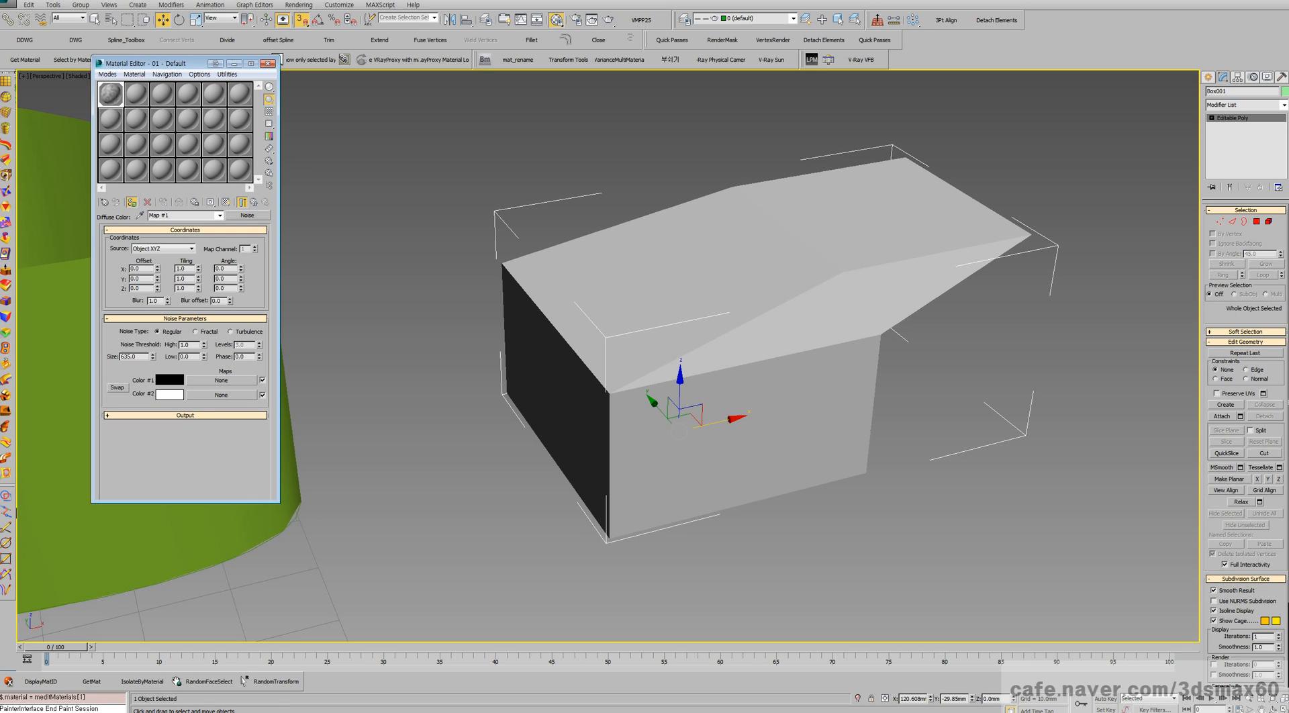
- Set the Noise map's size to 2 and display the map on the box in the viewport
left_click_drag(194, 63, 399, 115)
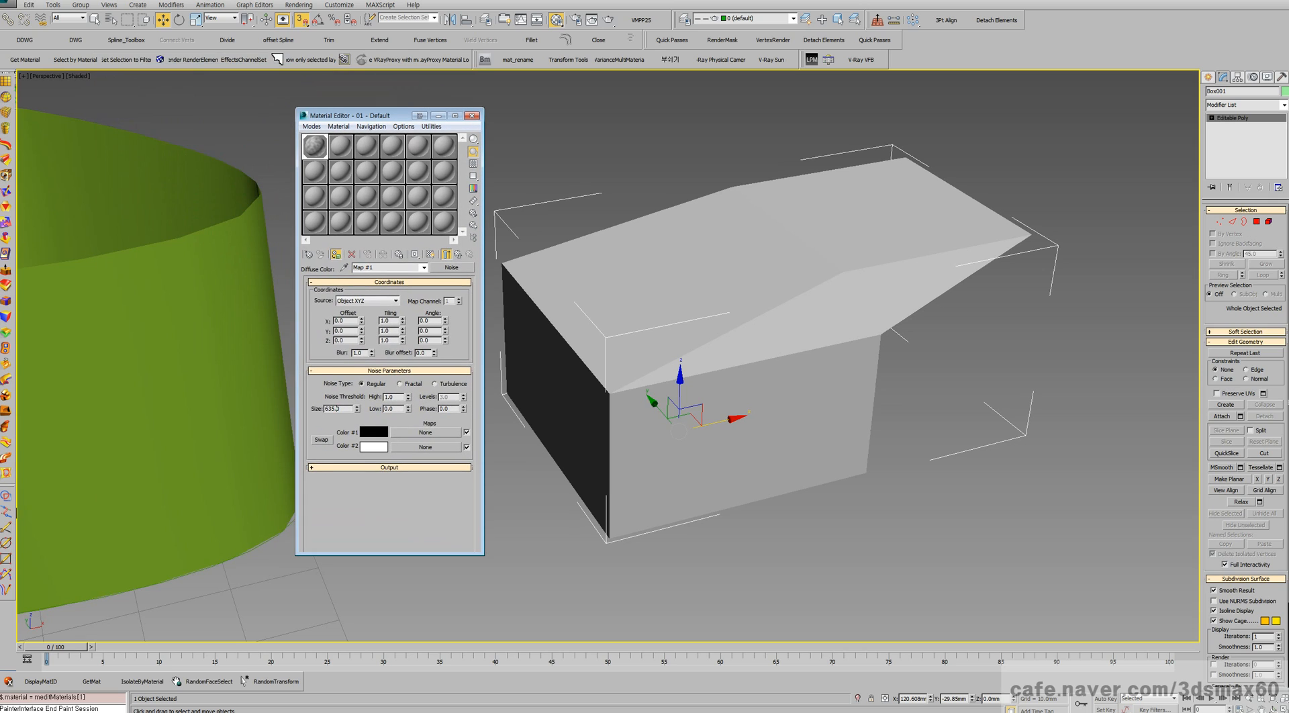
key("BackSpace")
key("BackSpace")
key("BackSpace")
key("BackSpace")
key("BackSpace")
type("2")
key("Return")
left_click(430, 254)
- Render the perspective view of the noise-mapped box and close the rendered image
scroll(769, 403, "up", 4)
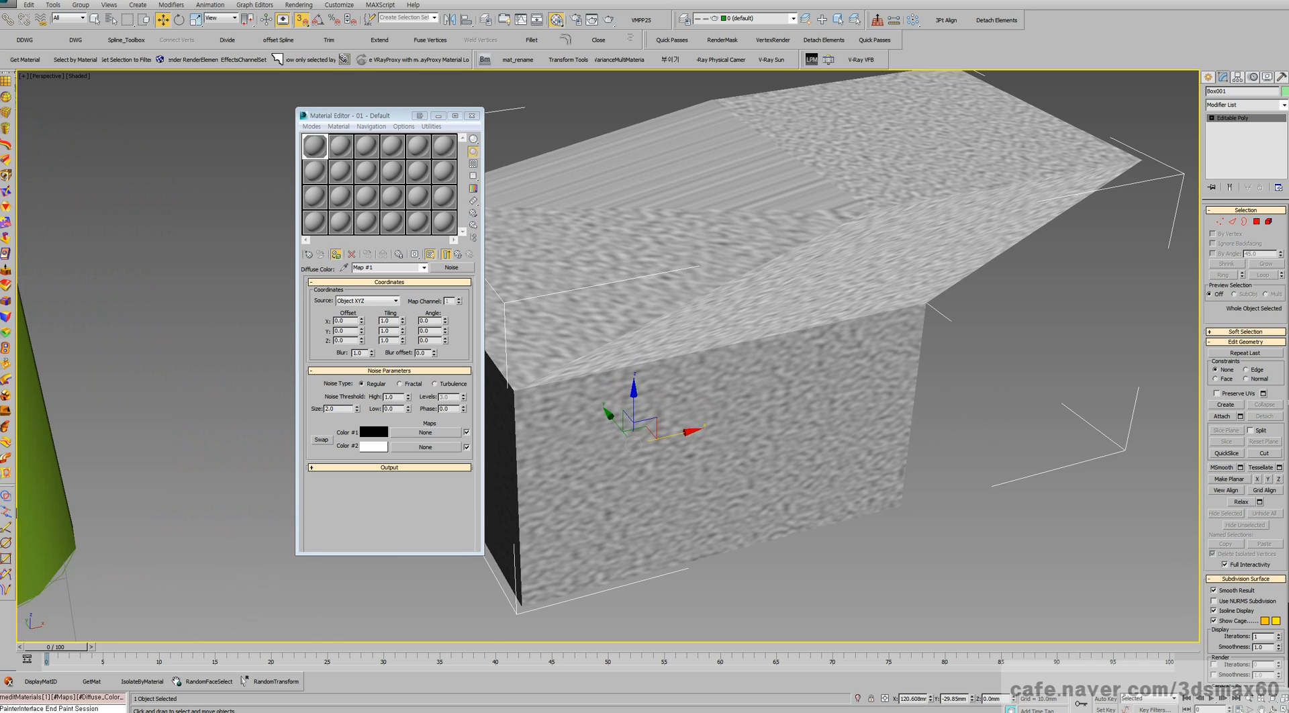
middle_click_drag(769, 403, 764, 485)
left_click(593, 19)
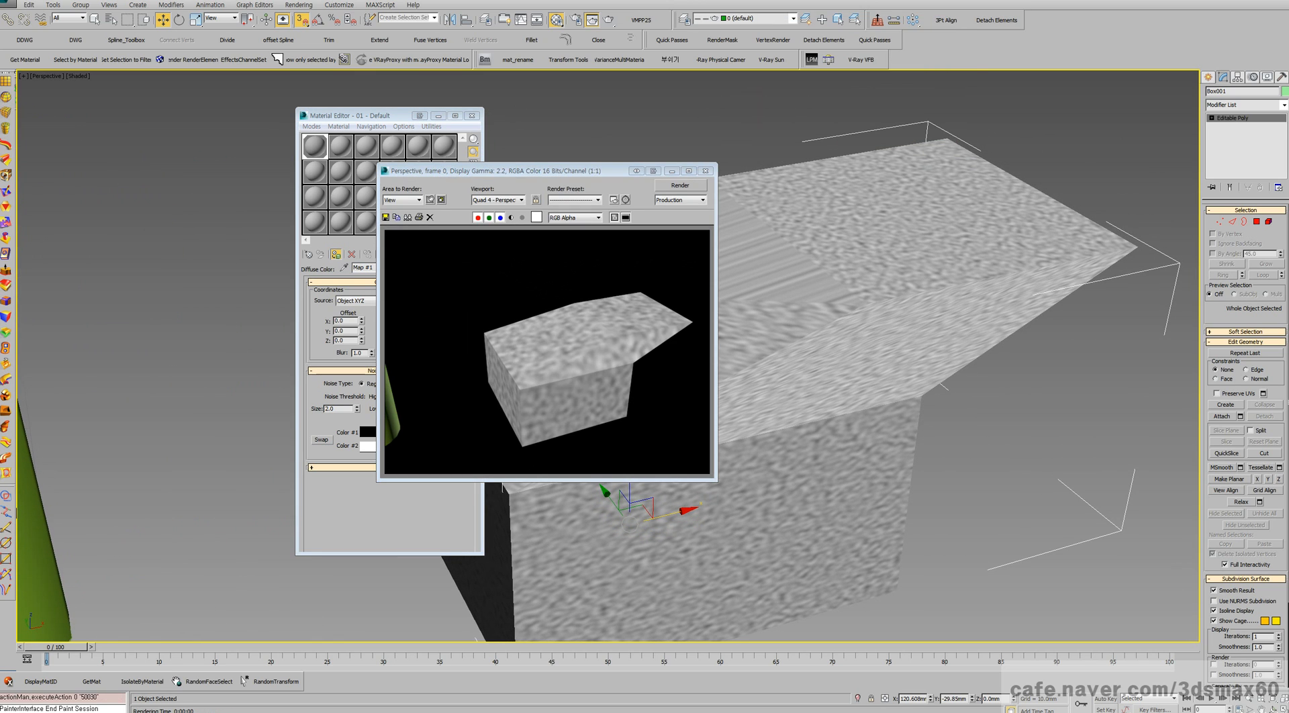
left_click(706, 171)
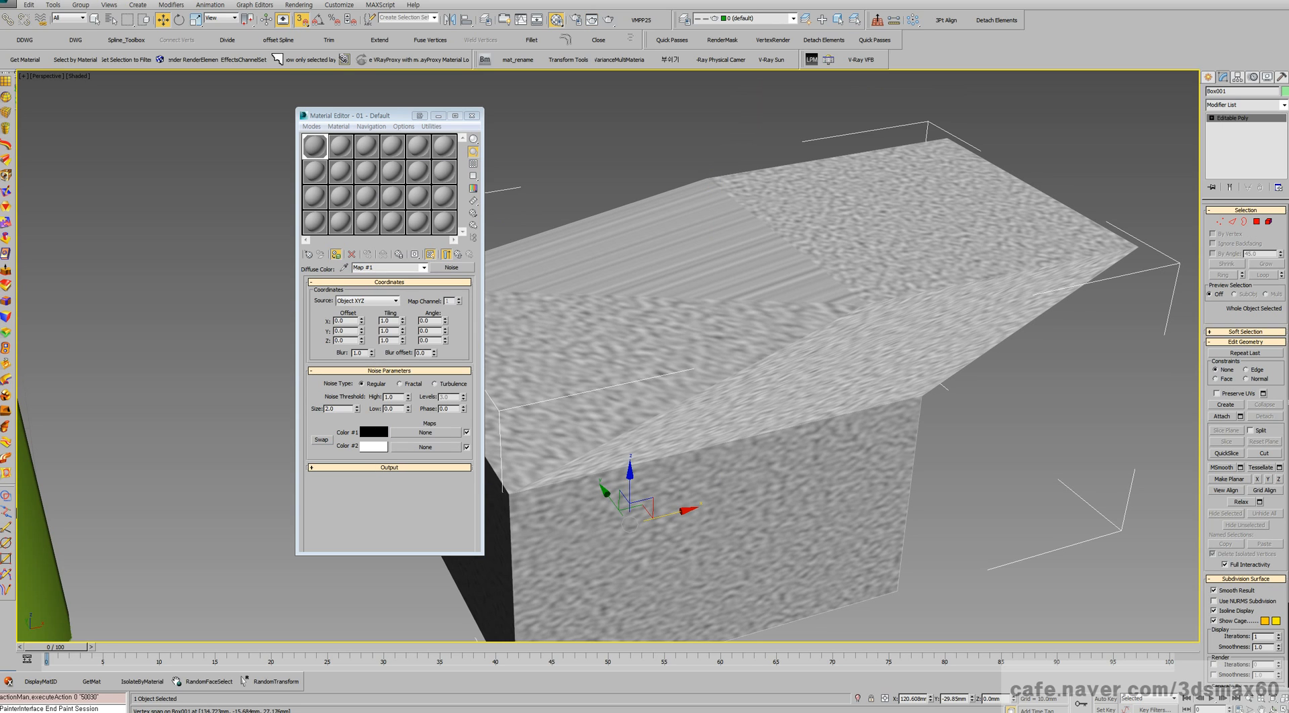
middle_click_drag(706, 172, 686, 124)
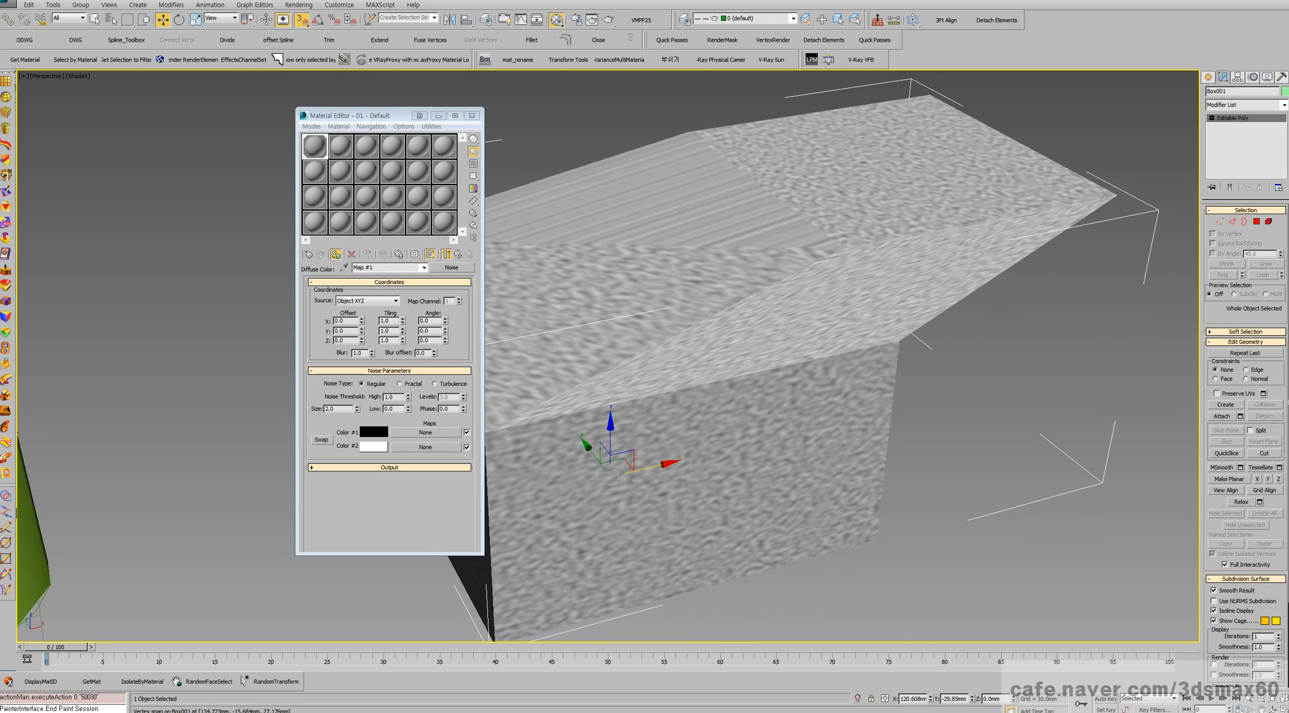
- Replace the first material's diffuse Noise map with a Checker map, then render the perspective view and close the rendered image
left_click(446, 253)
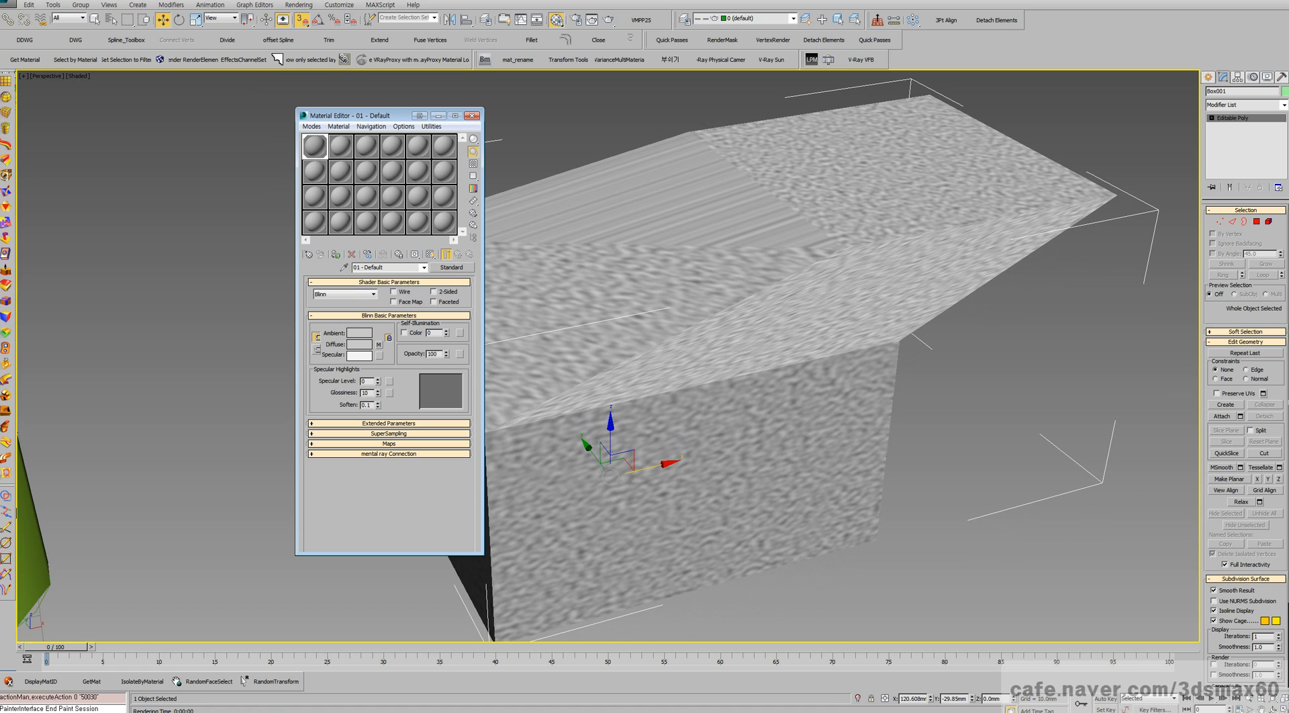
left_click_drag(378, 356, 378, 344)
left_click(379, 344)
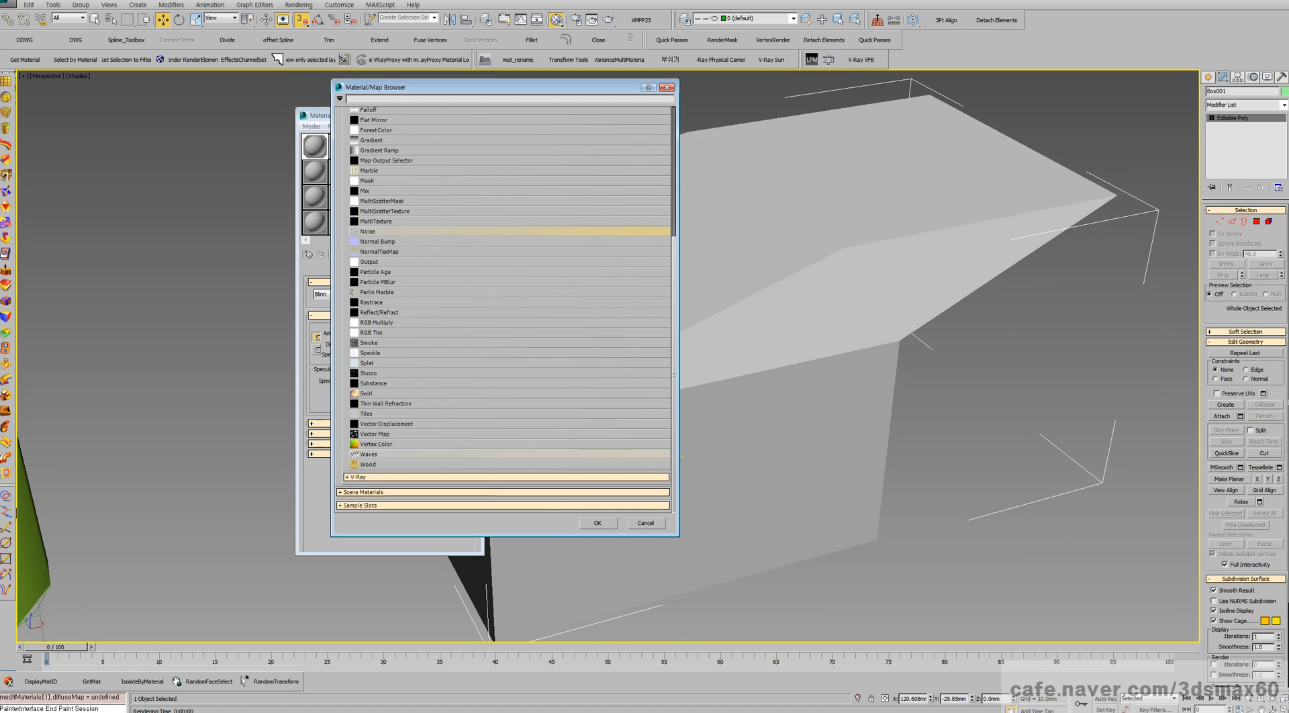
scroll(470, 292, "up", 5)
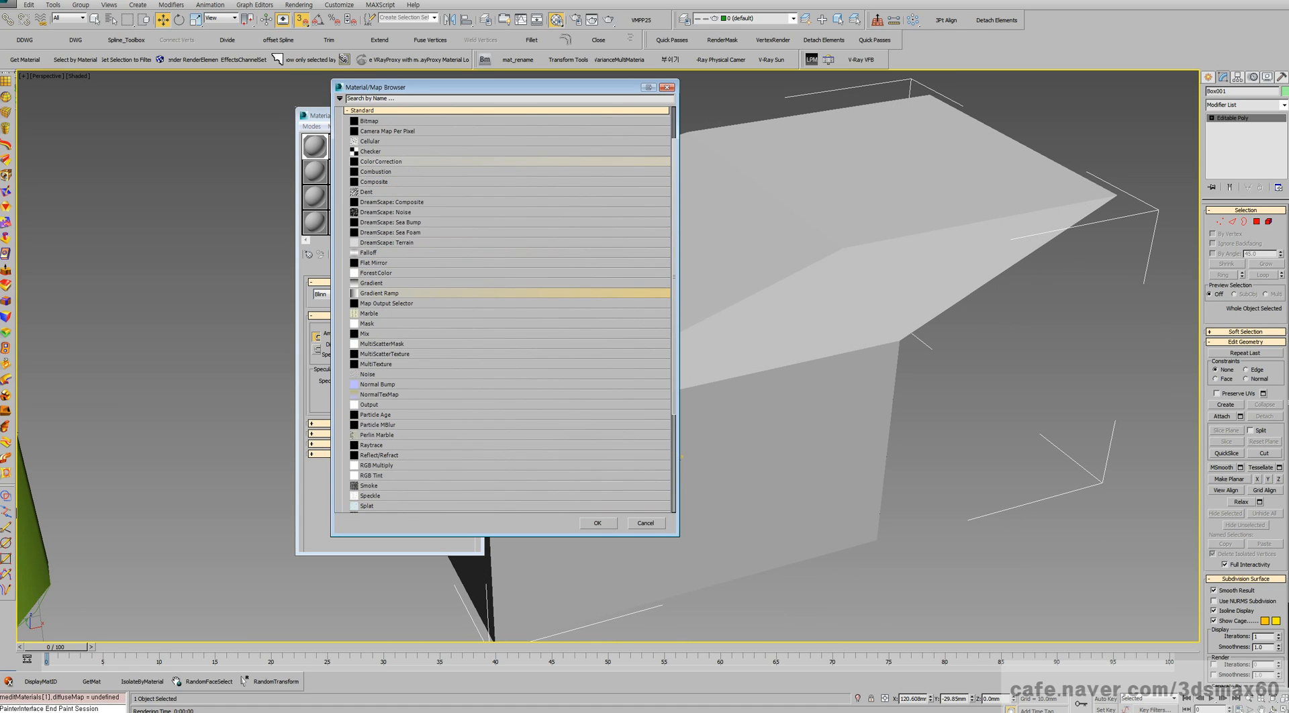
double_click(470, 151)
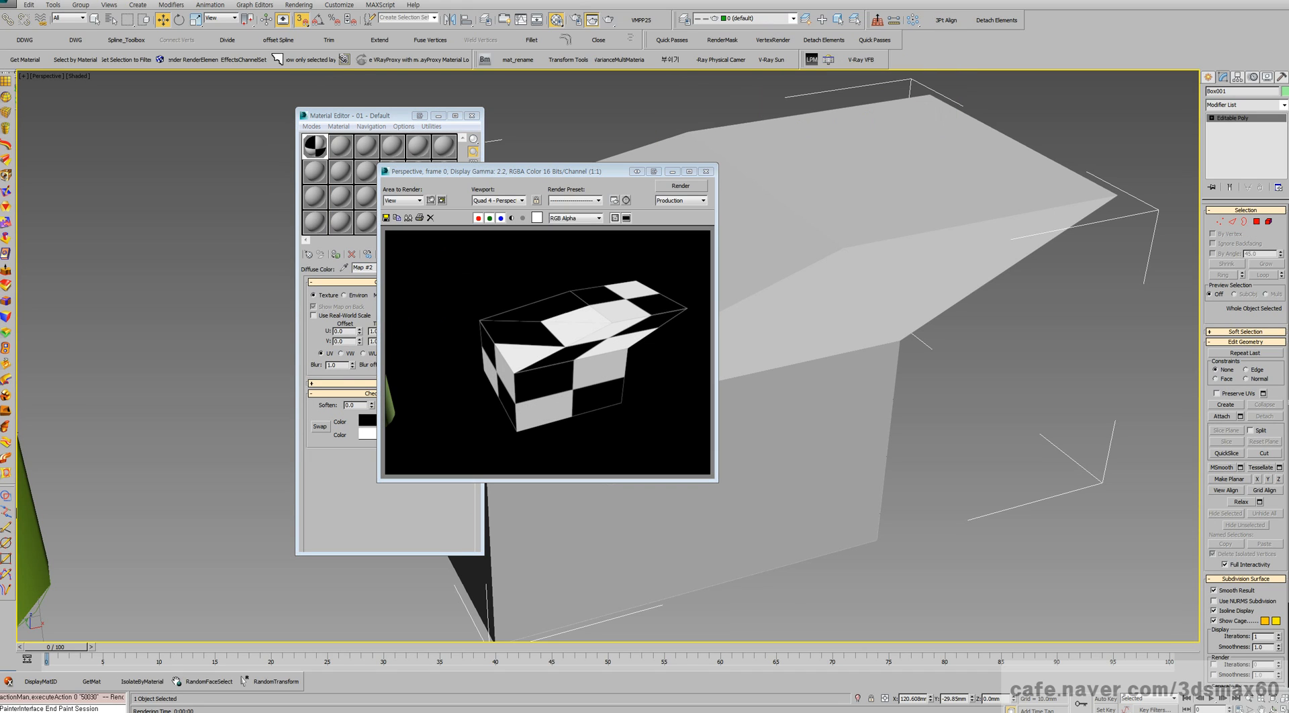
left_click(706, 172)
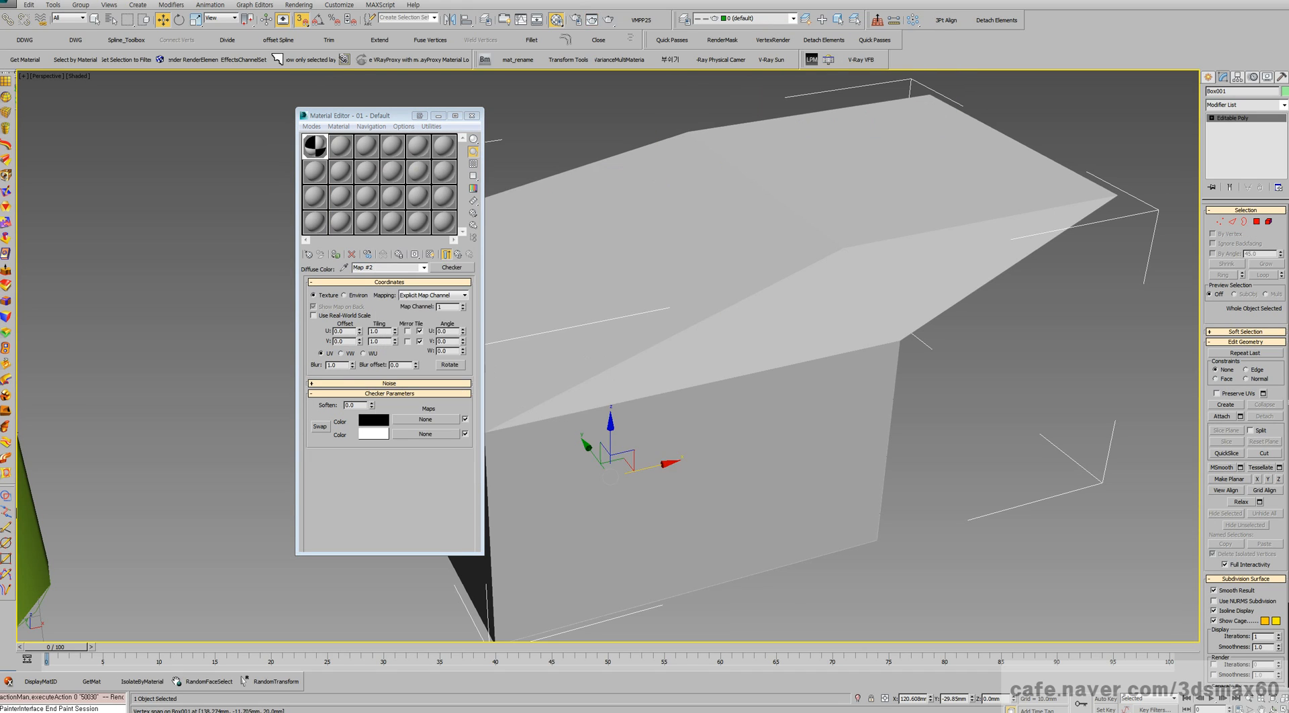
scroll(683, 304, "down", 5)
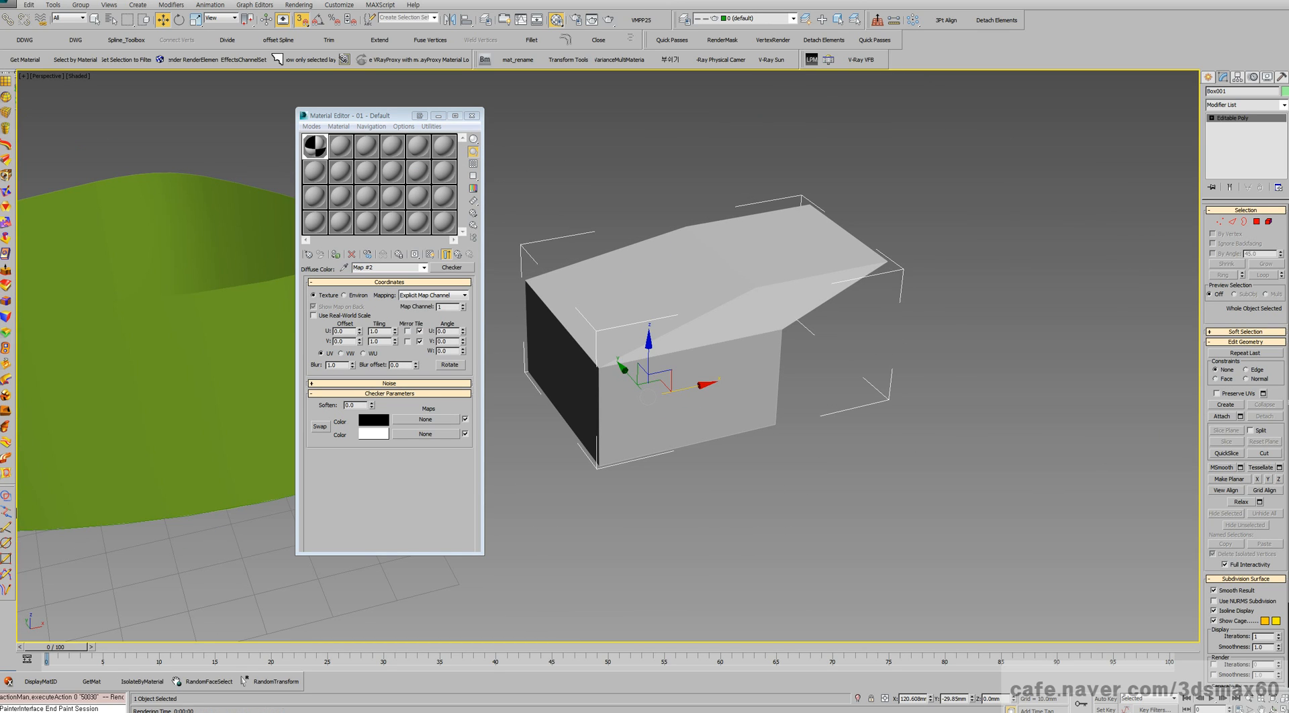
- Change the diffuse map to a Bitmap, loading the first JPG from the "[고해상도] 동양화 백그라운드 이미지" folder in 건축맵소스 on drive D
left_click(451, 267)
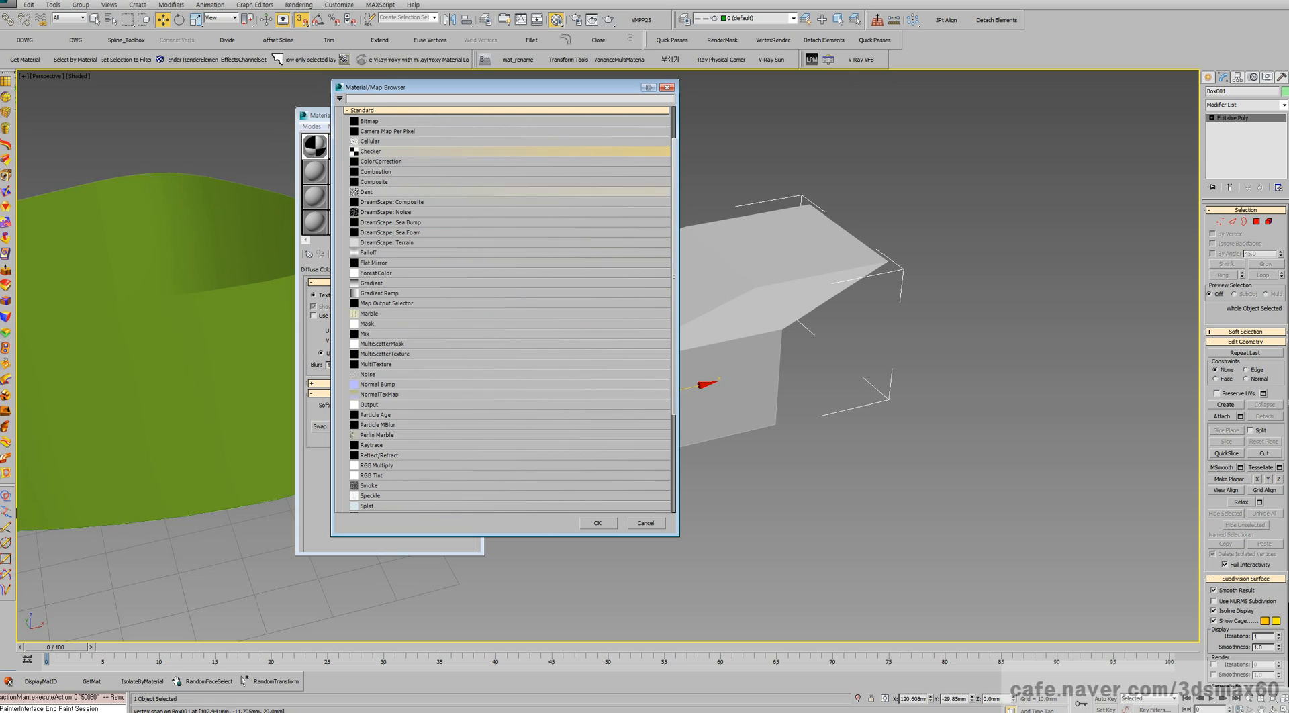
double_click(370, 121)
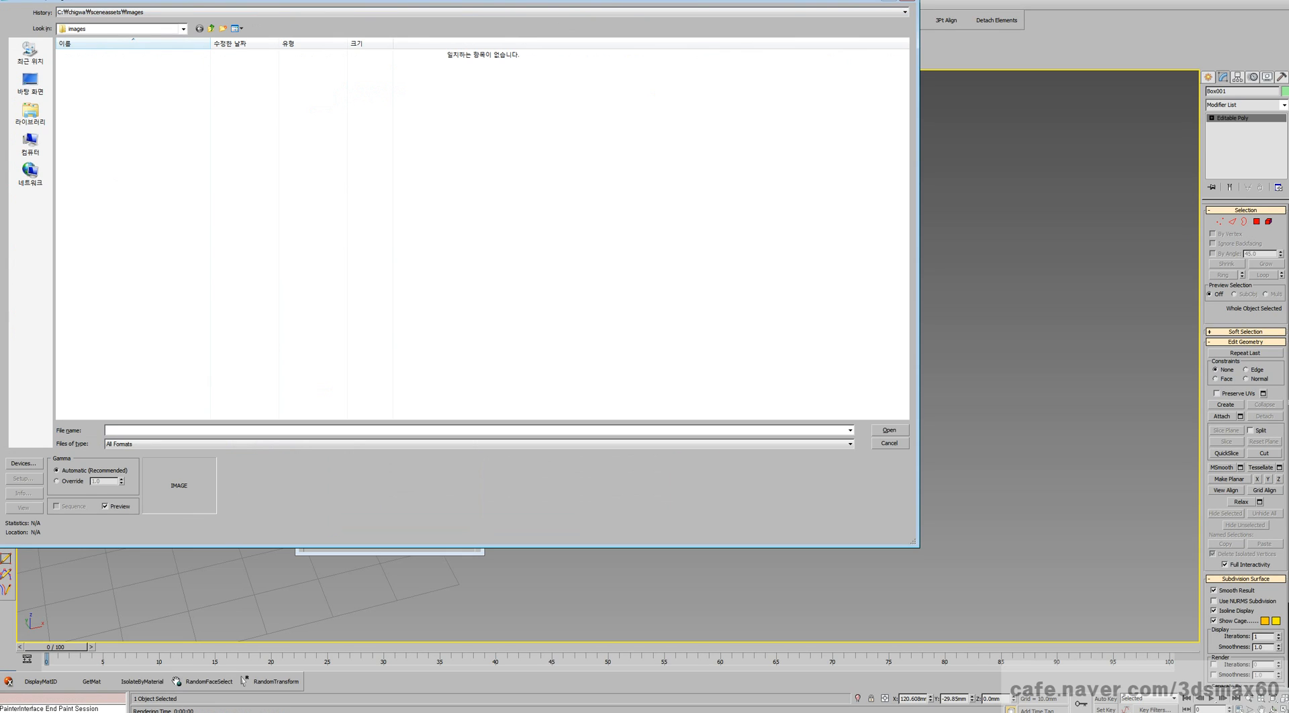
left_click(182, 29)
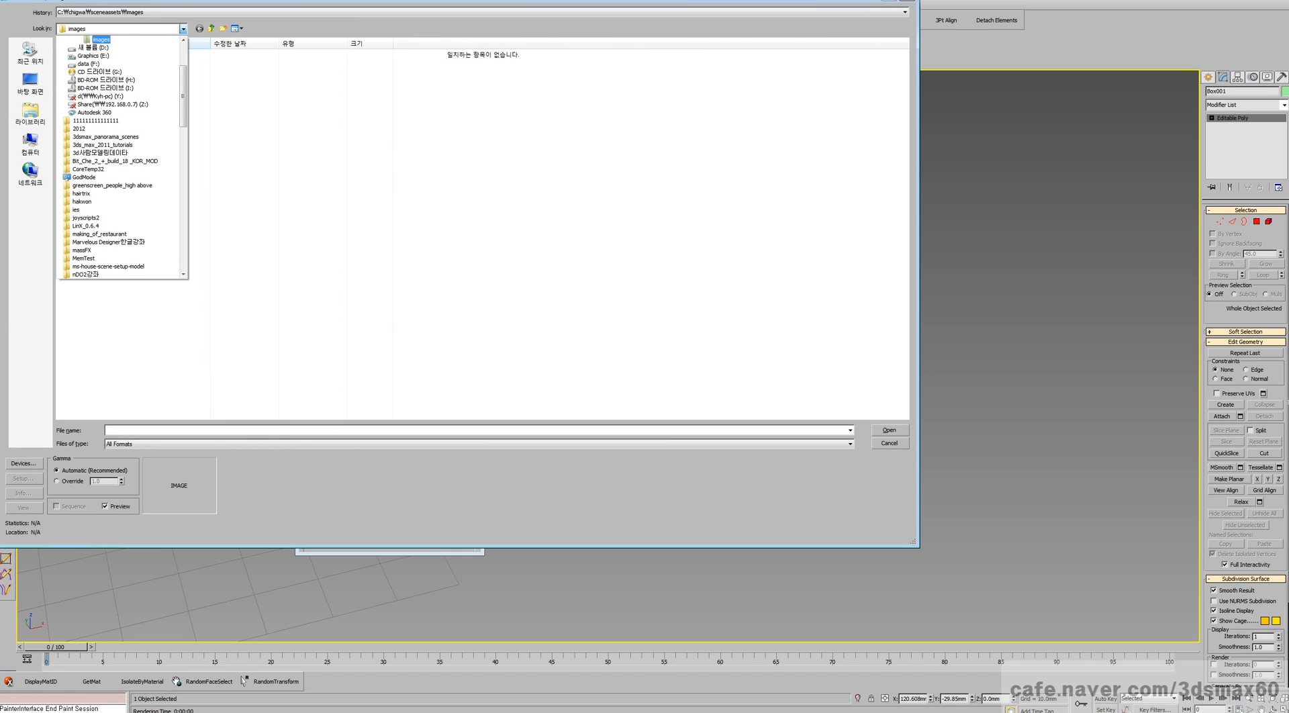
left_click(93, 47)
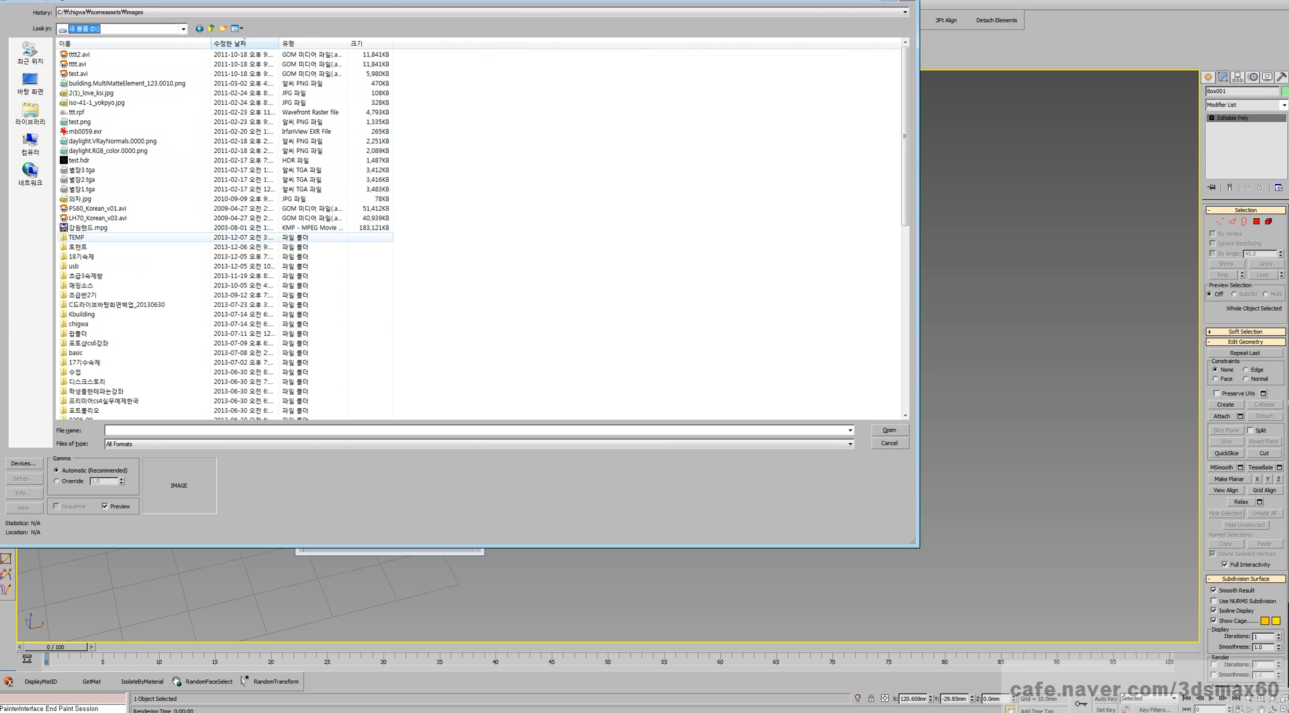
double_click(81, 285)
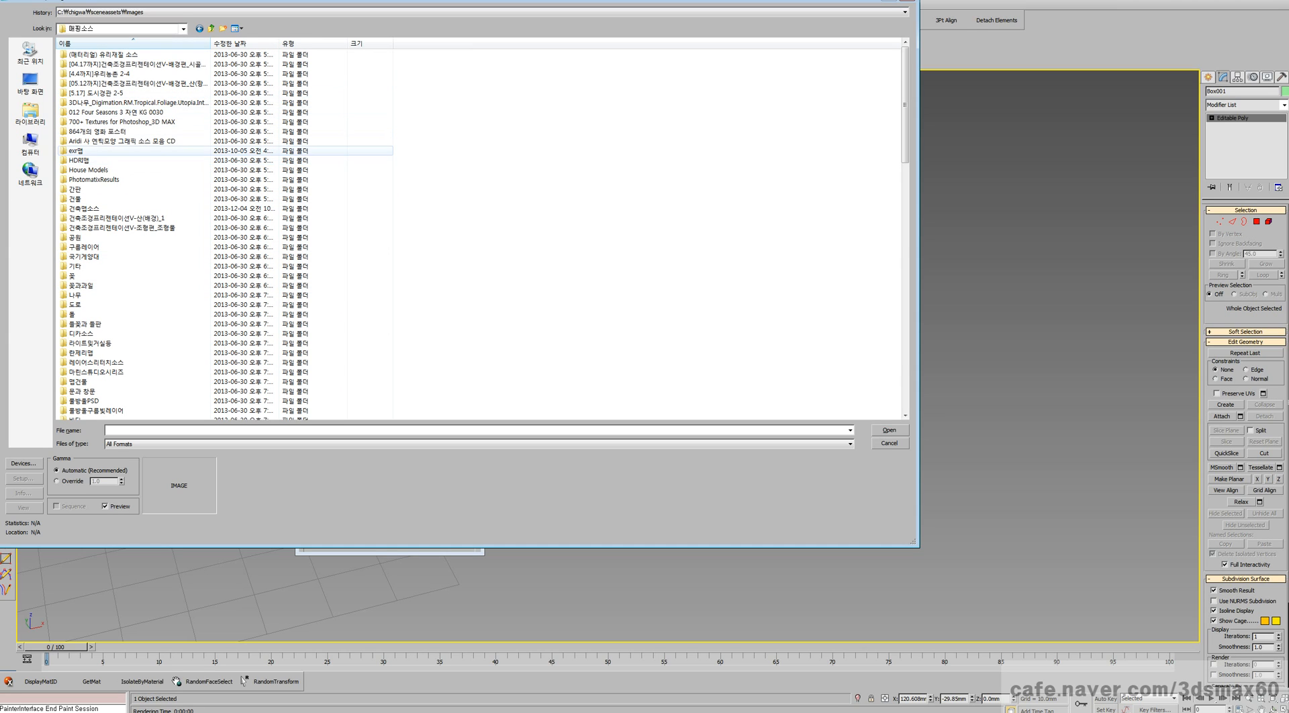
double_click(84, 208)
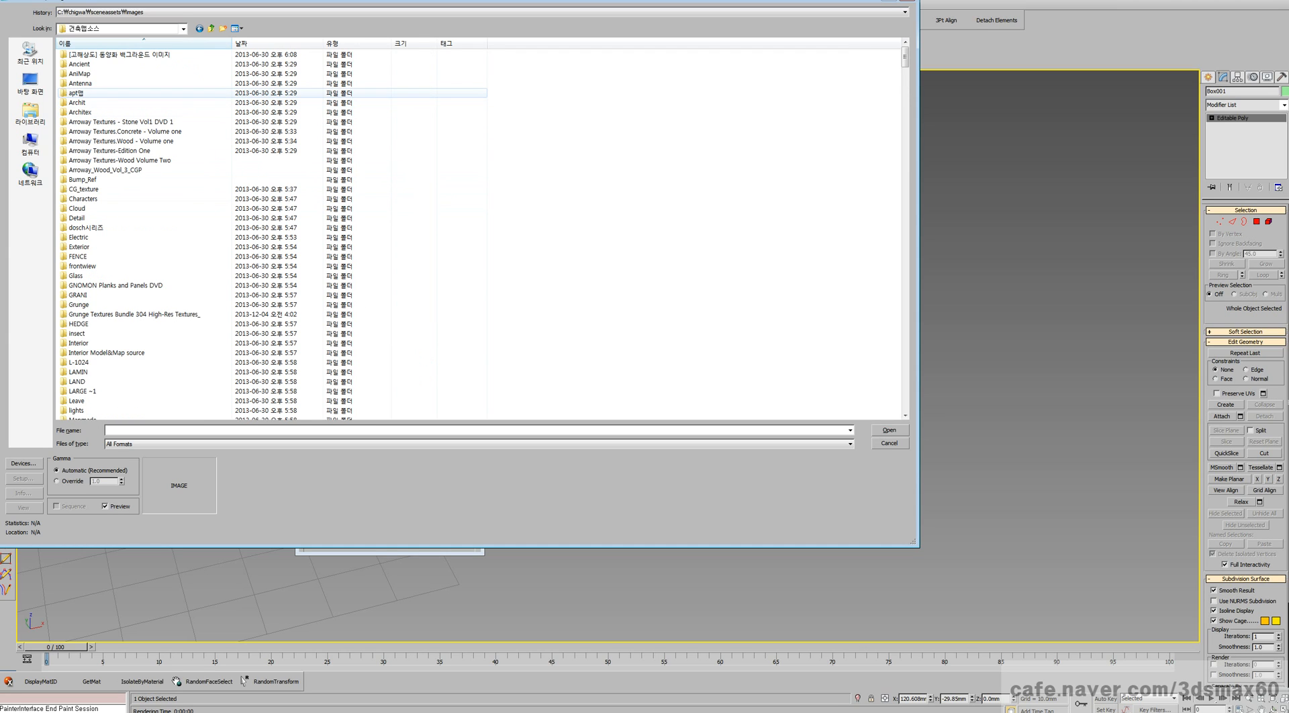
double_click(101, 55)
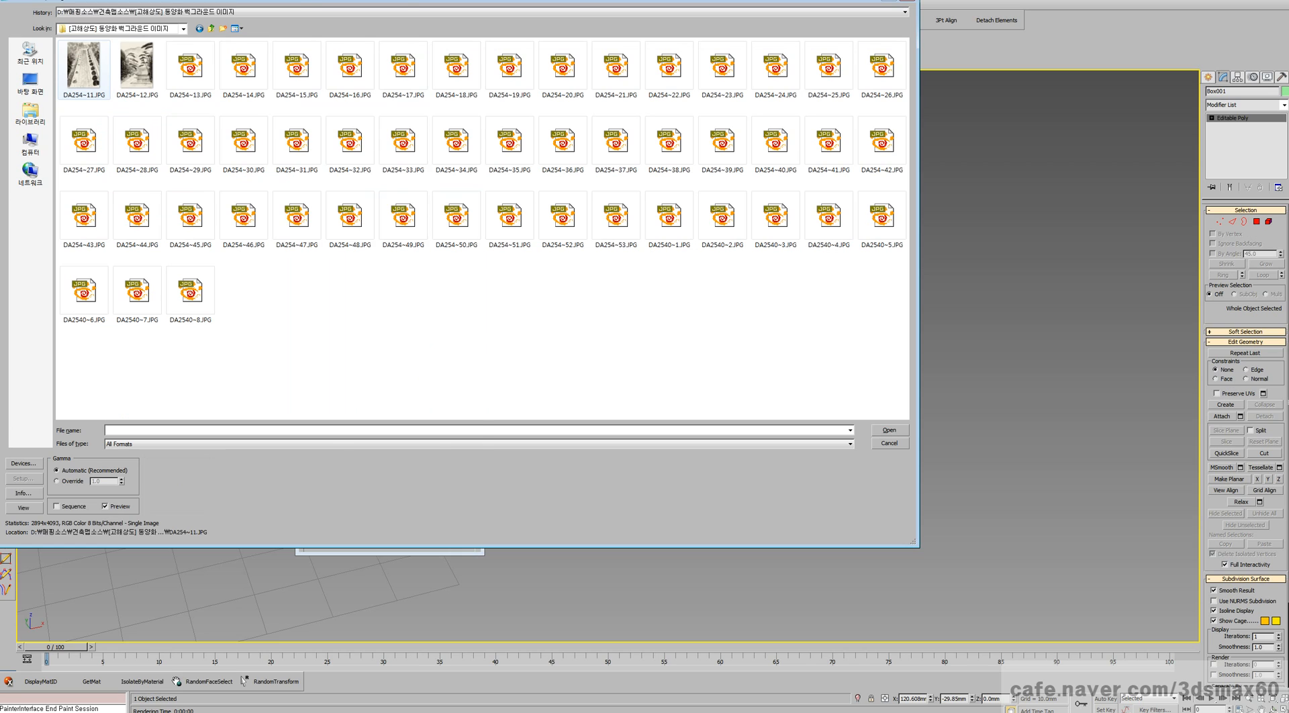
double_click(101, 55)
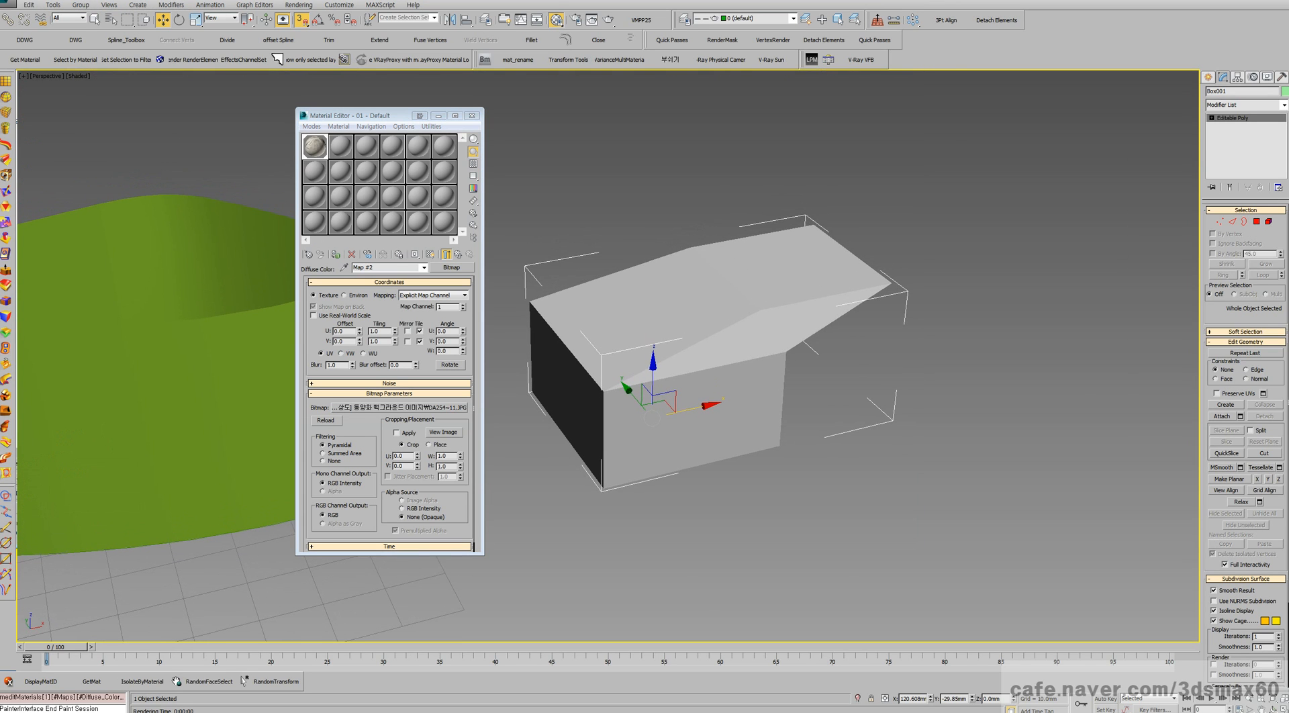
- Render the perspective view of the bitmap-textured box, close the rendered image, and inspect the box up close
left_click(592, 19)
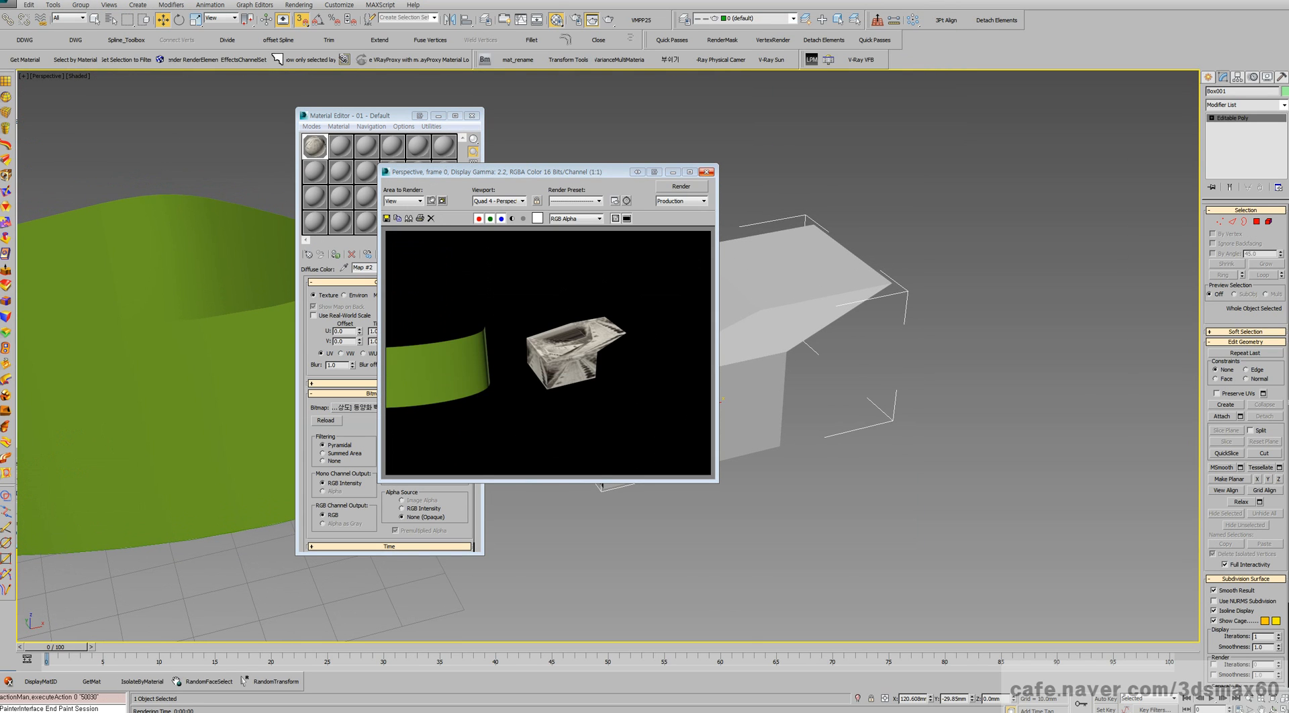
left_click(706, 171)
scroll(846, 323, "up", 5)
scroll(639, 335, "up", 5)
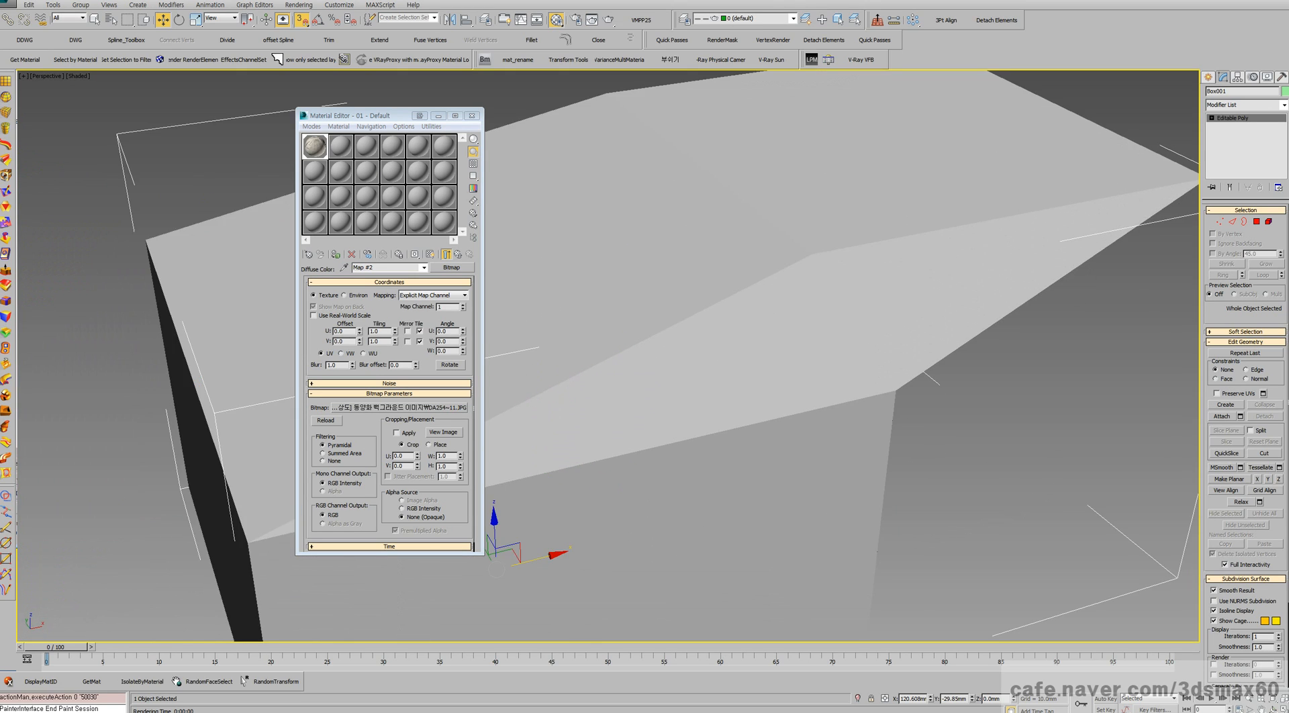
scroll(638, 336, "down", 3)
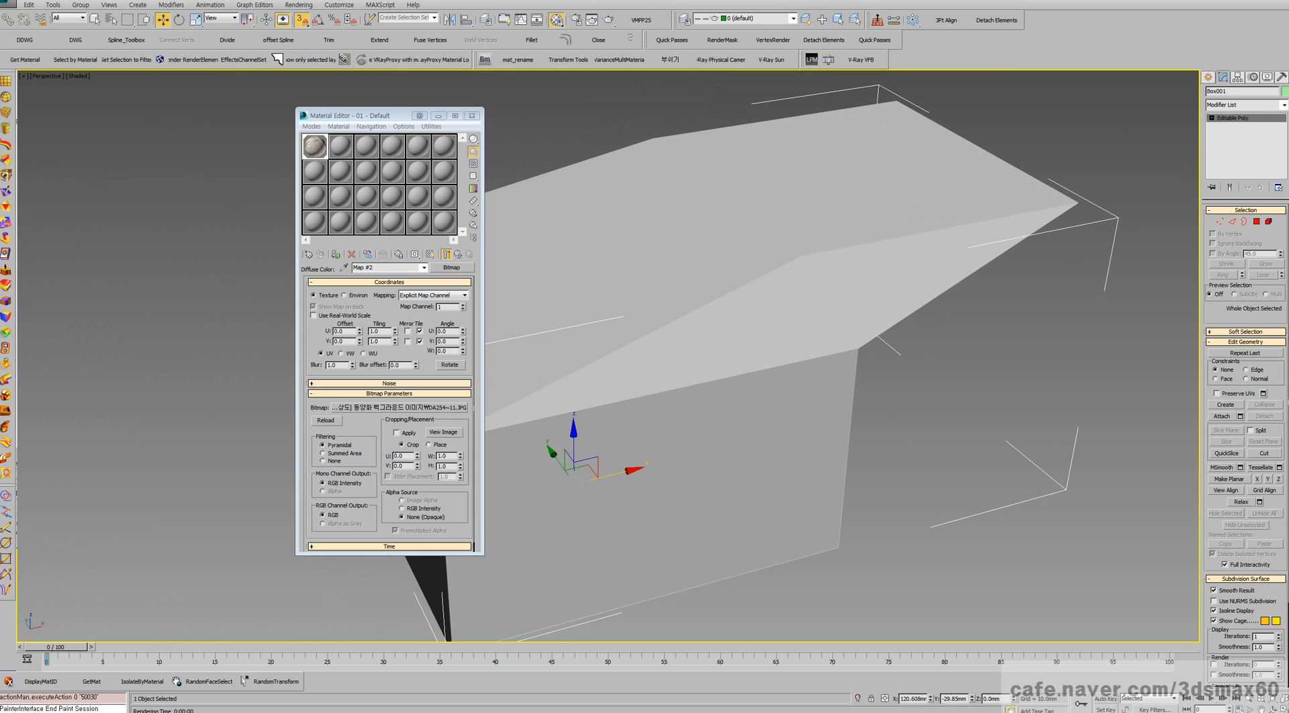
scroll(638, 335, "down", 2)
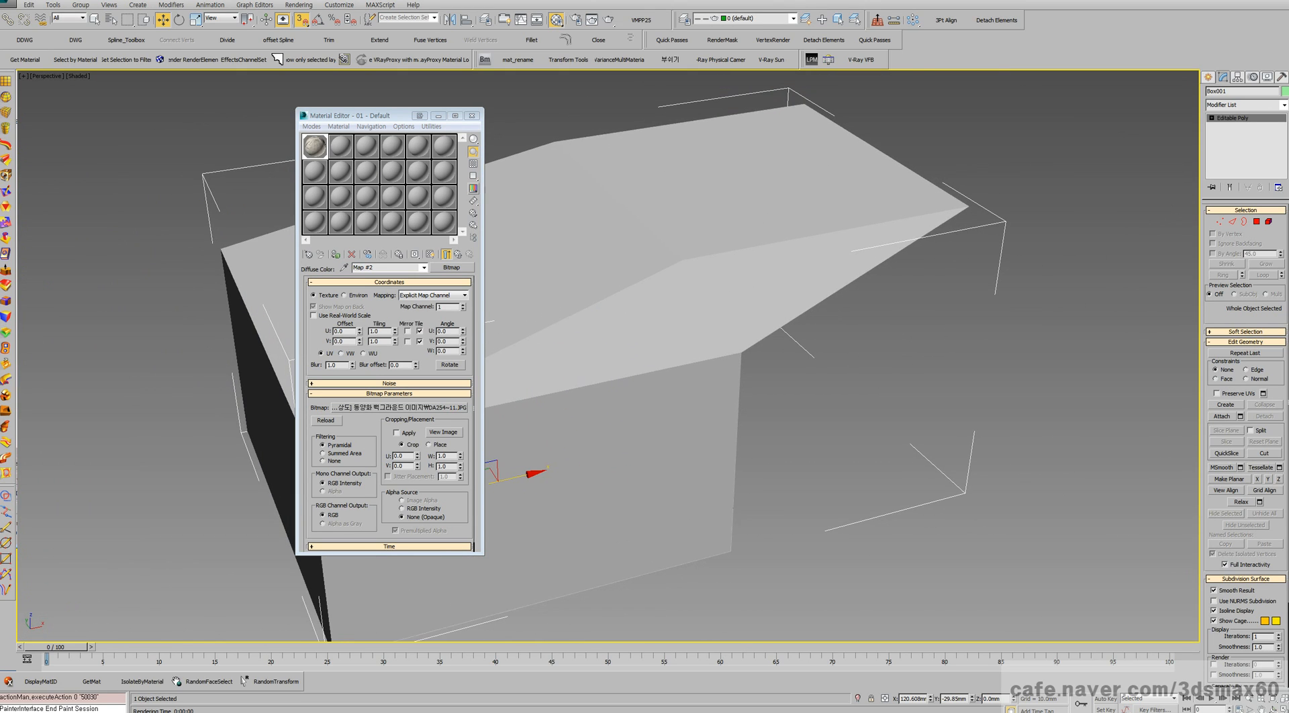
- Clear the Material Editor away from the model and create a box about 16 mm long, 18 mm wide and 20 mm high beside the reshaped box
left_click_drag(376, 116, 119, 116)
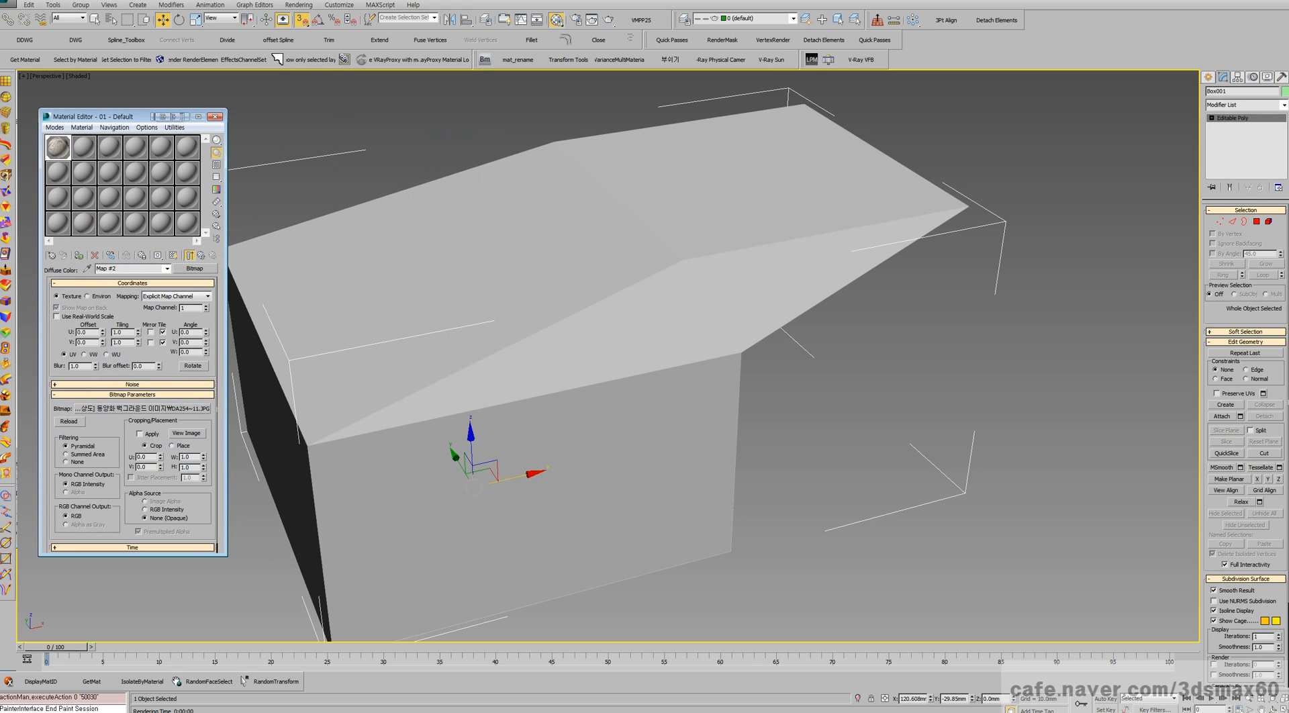
left_click(1209, 77)
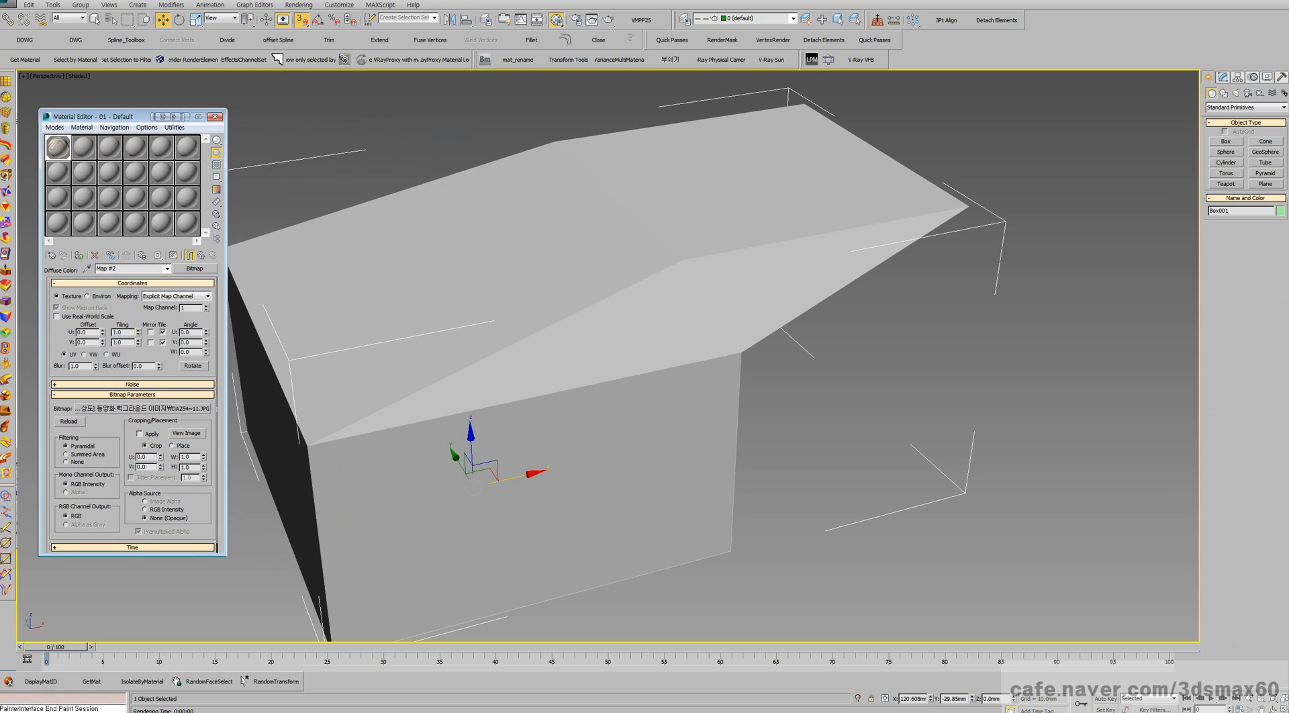
left_click(1226, 141)
left_click_drag(968, 364, 910, 479)
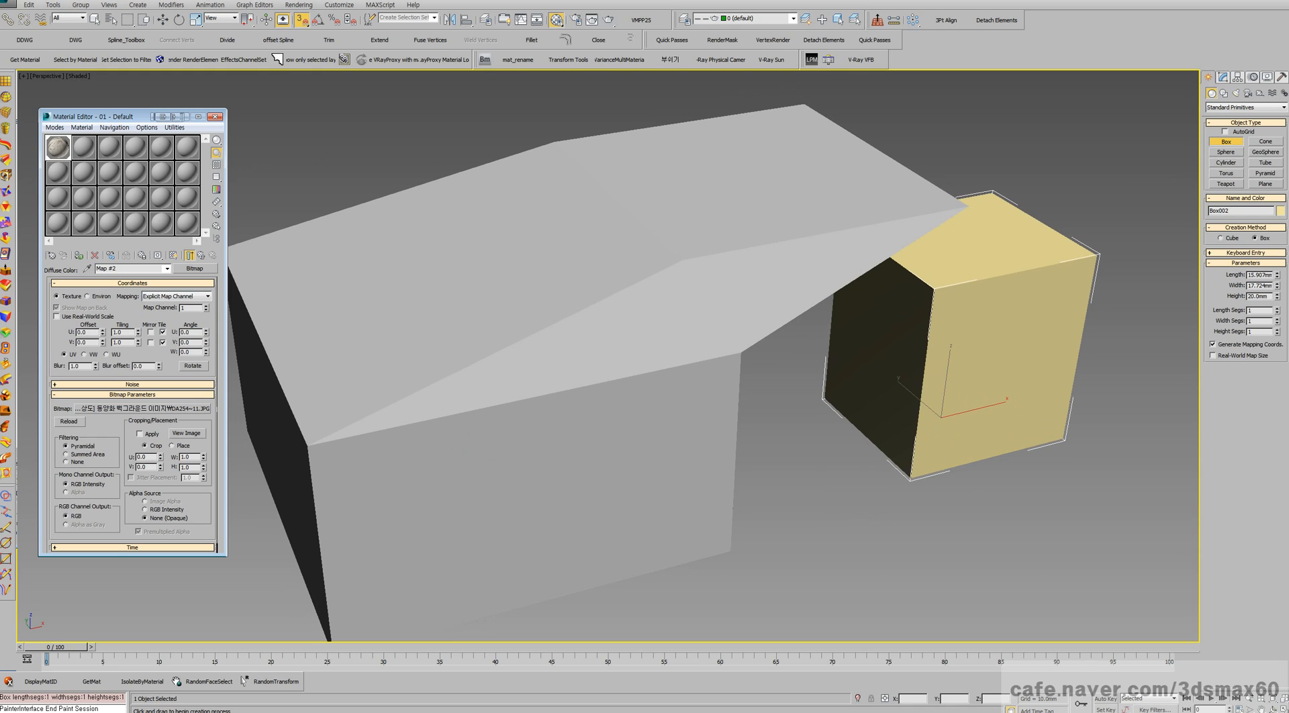
middle_click_drag(927, 302, 919, 326)
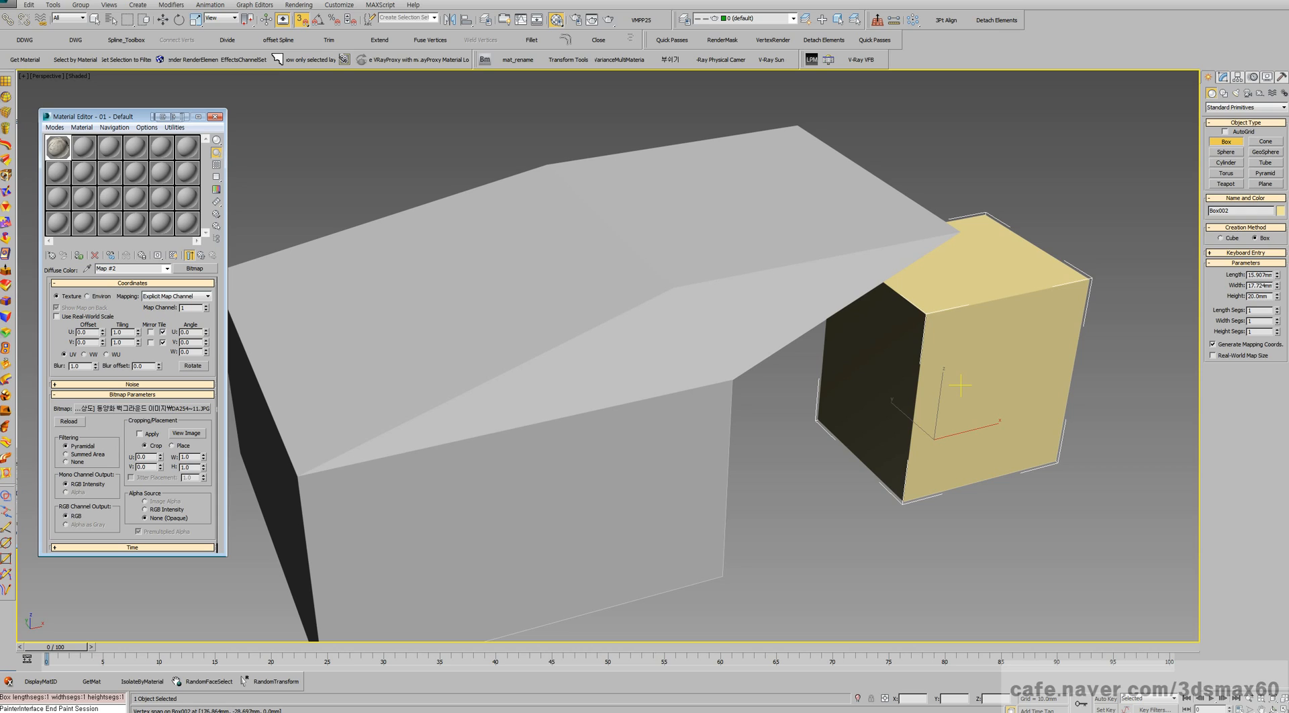
- Slide the new box back and forth along the X axis and display its creation parameters for modification
key("w")
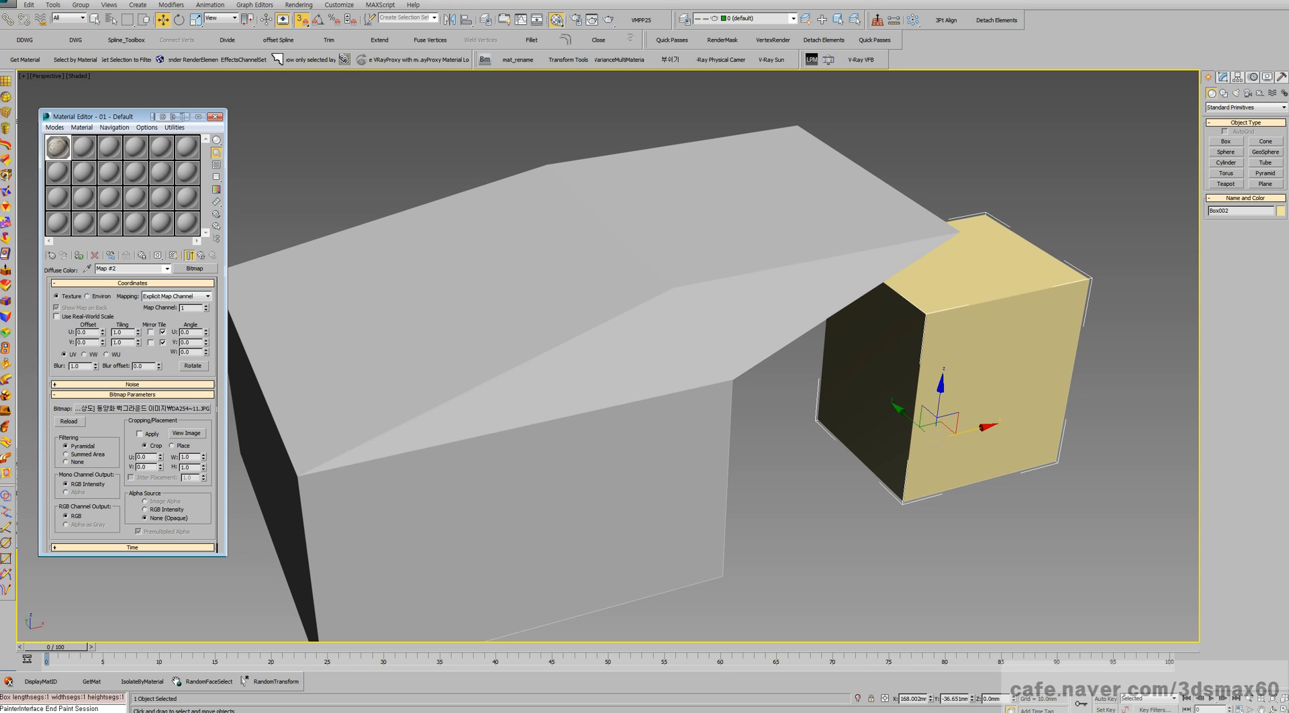
left_click_drag(968, 432, 937, 439)
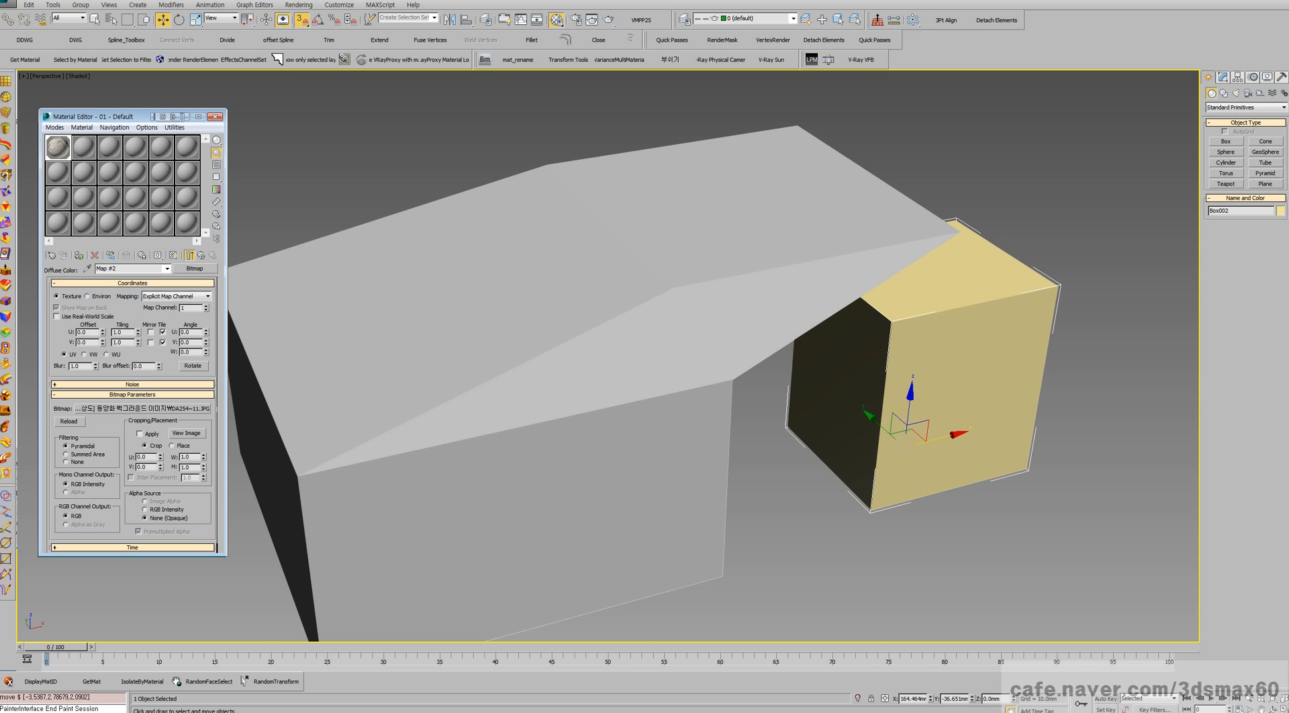
left_click_drag(908, 427, 961, 420)
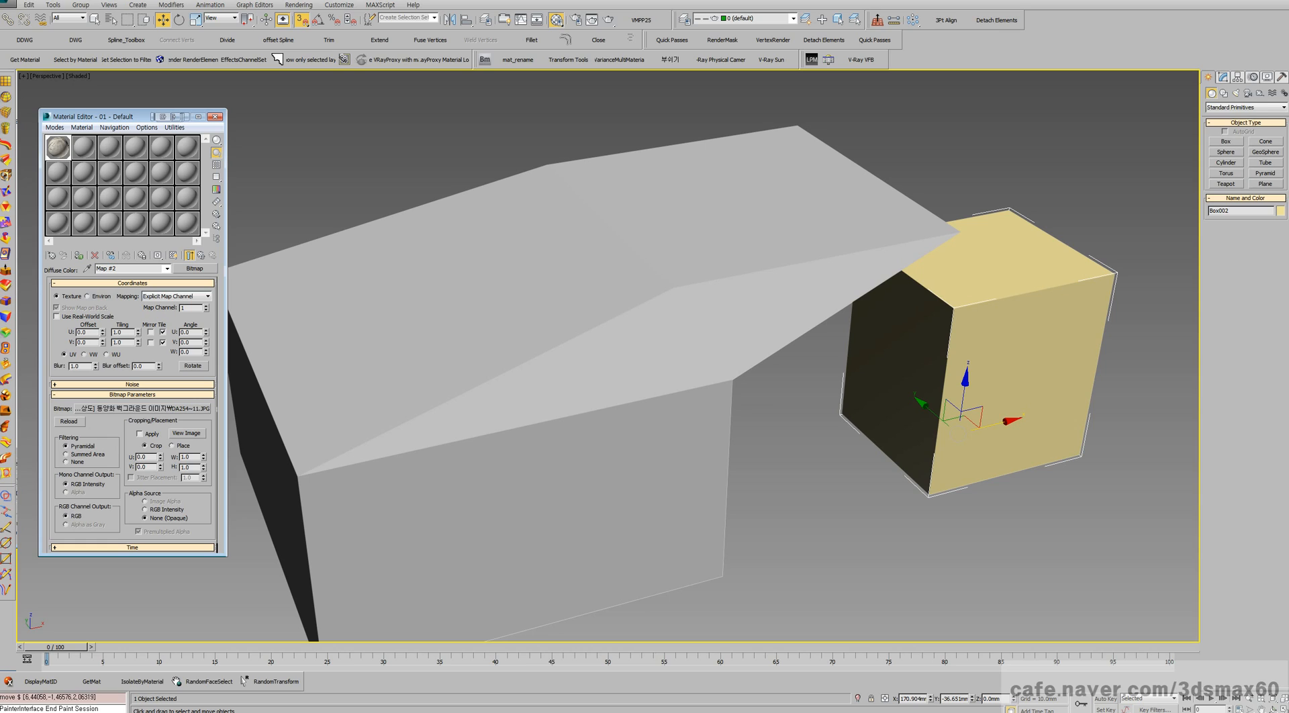
left_click(1223, 77)
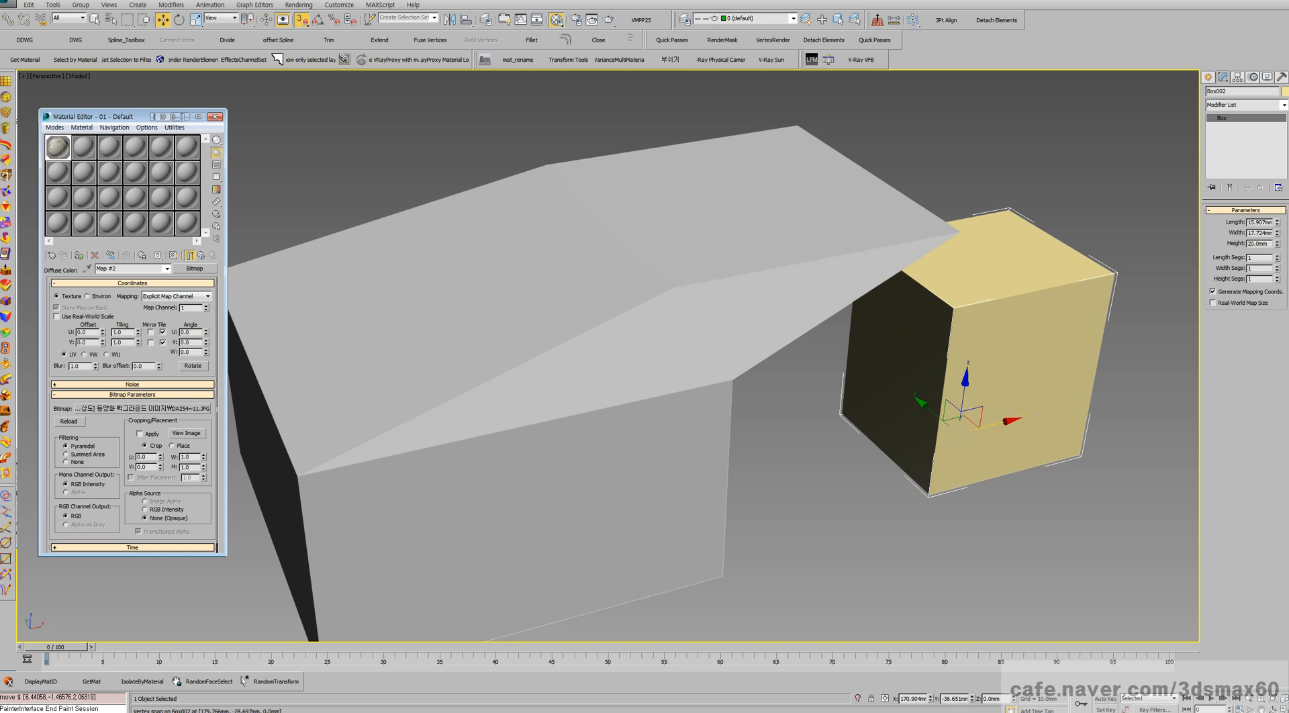
left_click_drag(999, 423, 934, 440)
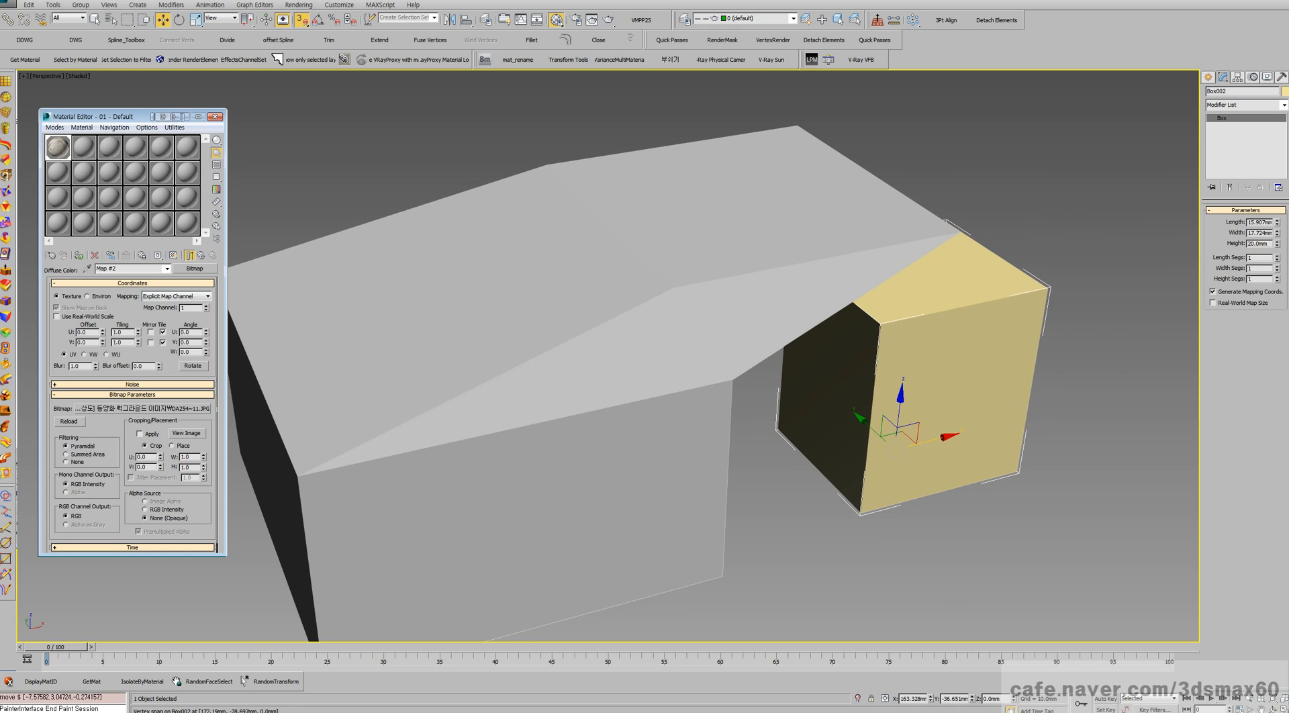
- Convert the new box to an Editable Poly and undo the conversion
left_click(648, 437)
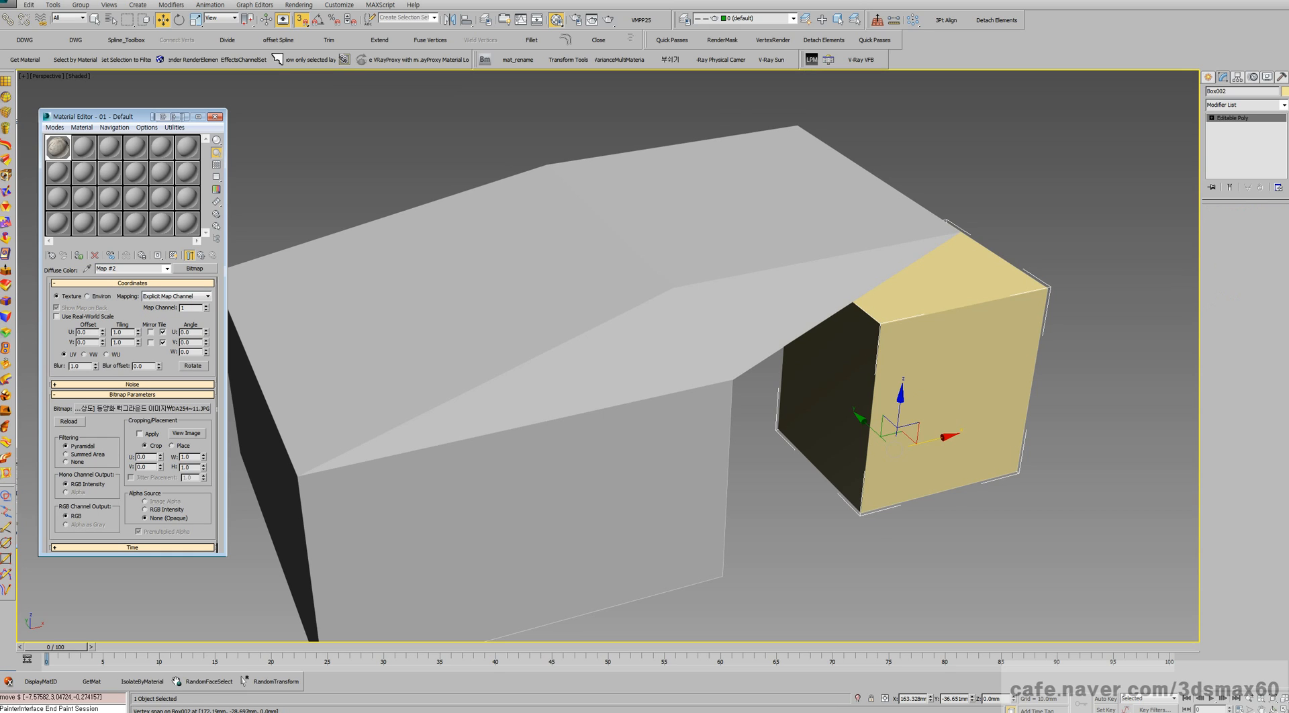
left_click(884, 331)
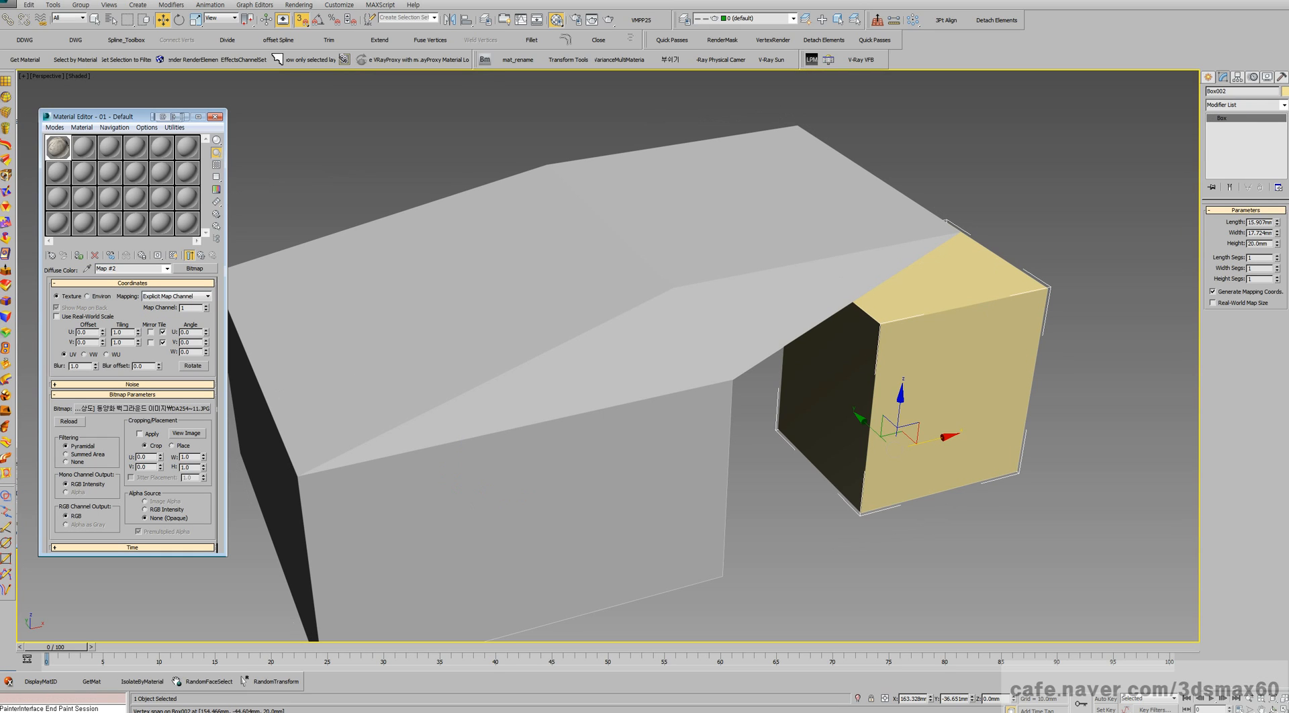
- Move the new box along the X axis away from the reshaped box, to an X position of about 175.5 mm
middle_click_drag(672, 369, 571, 369)
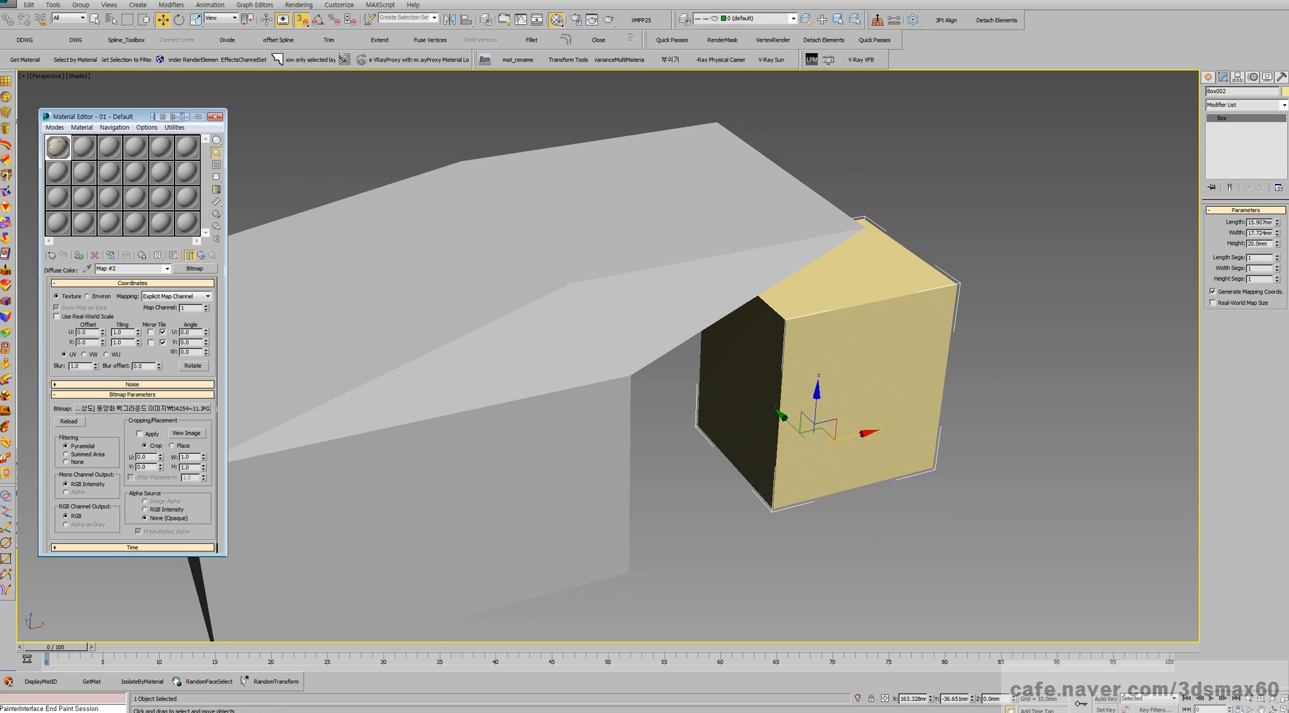
left_click_drag(816, 425, 961, 388)
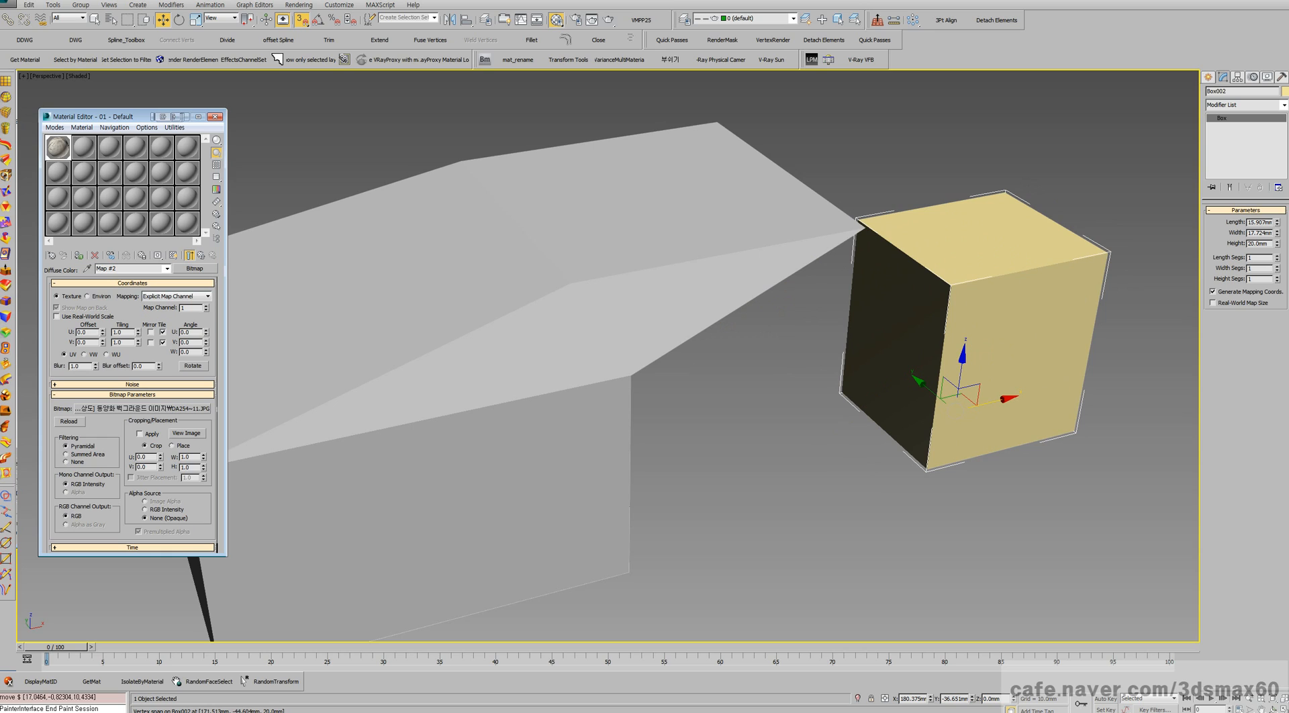
left_click_drag(960, 388, 920, 398)
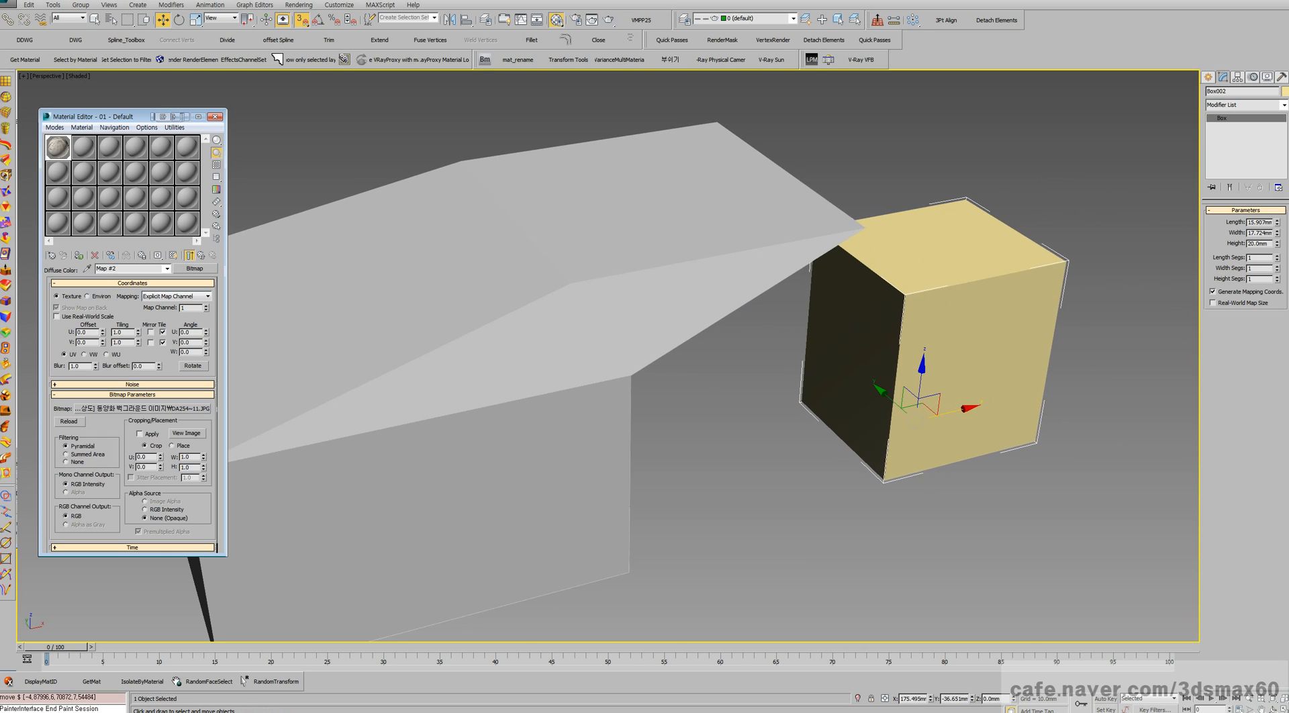
- Switch the new box's Generate Mapping Coords option off and back on, and check the available modifiers without applying one
left_click(1213, 291)
left_click(1213, 292)
left_click(1284, 105)
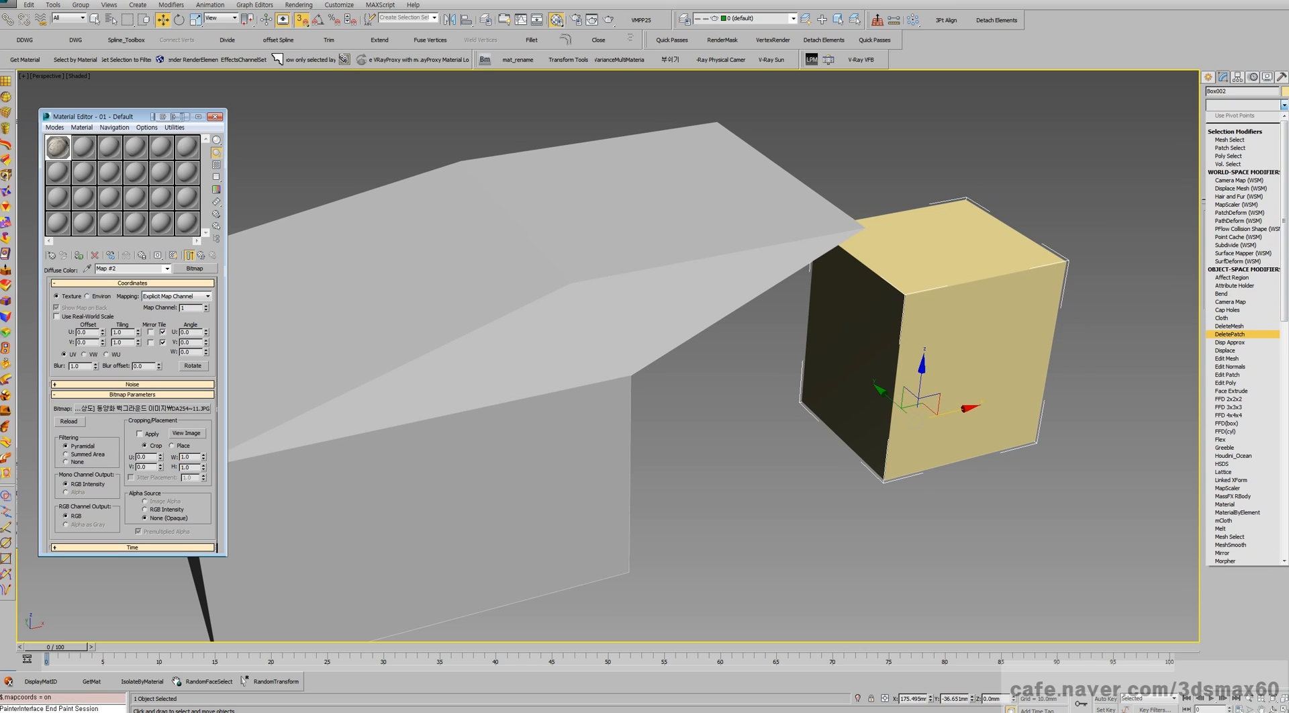
key("Escape")
- Delete the reshaped poly box, keeping the new box in the scene
left_click(678, 282)
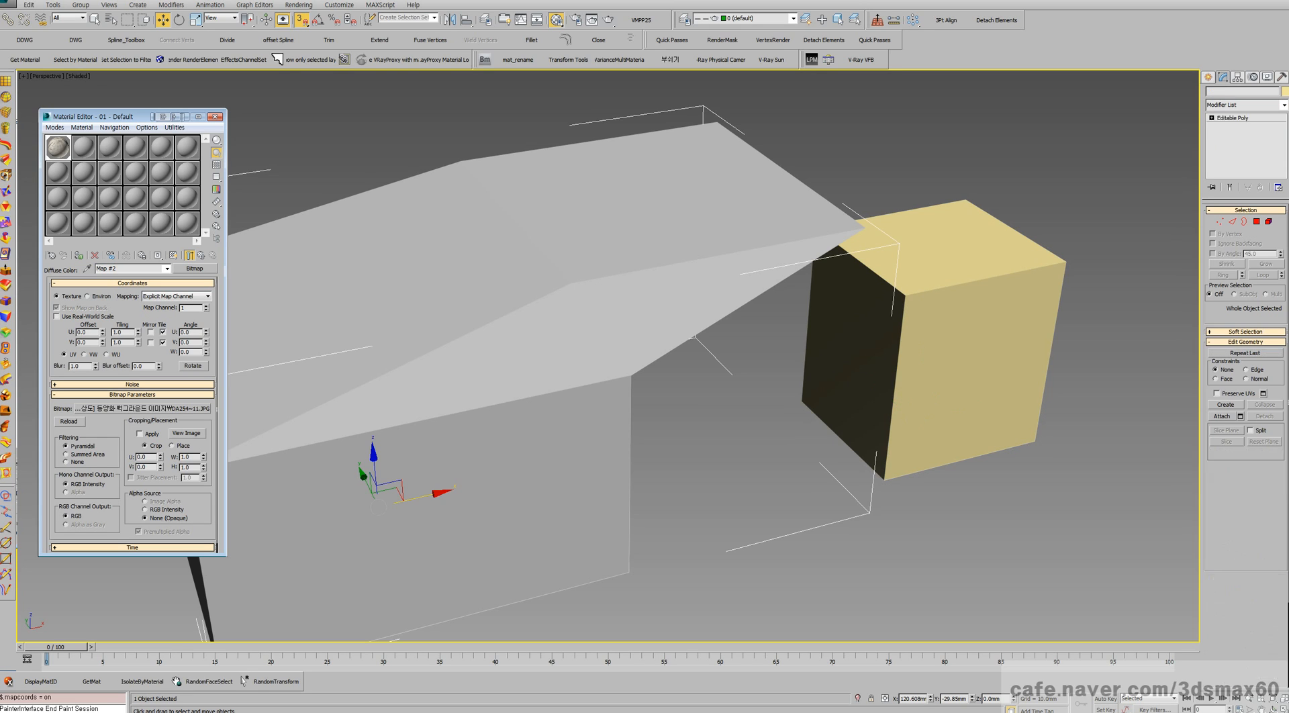
key("Delete")
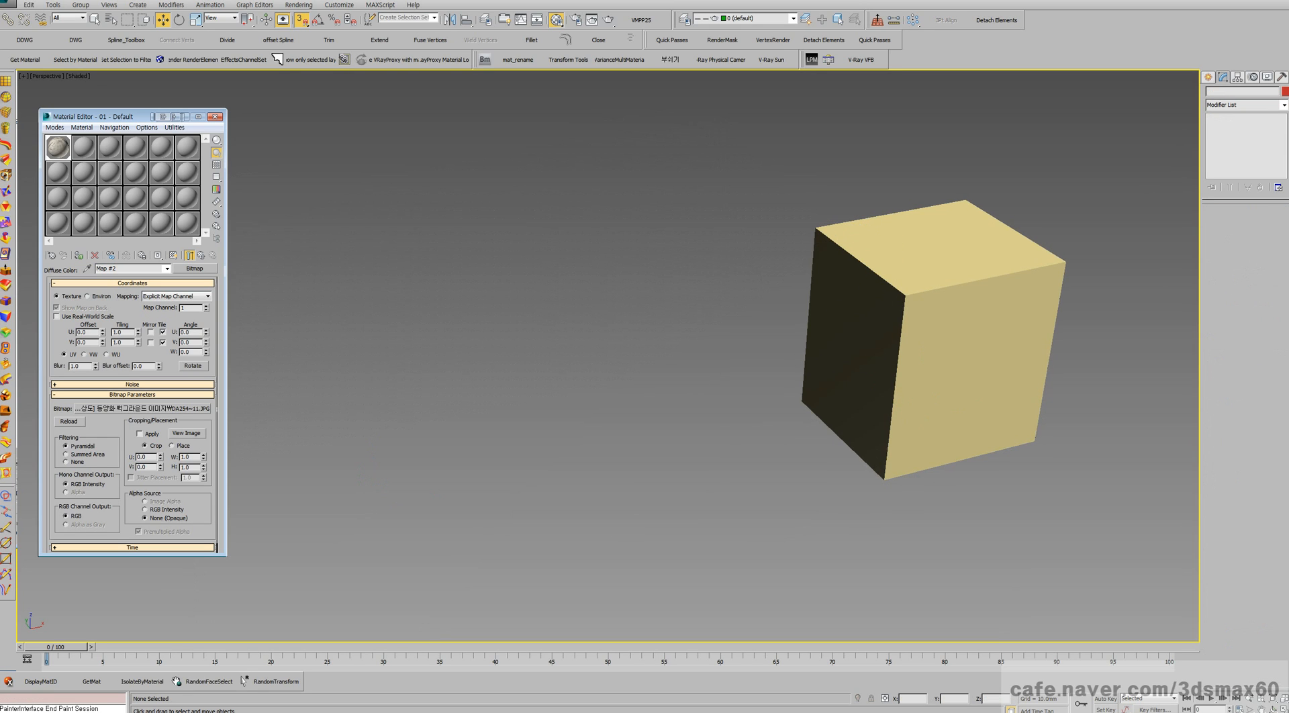
- Move the box to an X position of about 154 mm and, with Generate Mapping Coords off, convert it to an Editable Mesh
left_click_drag(927, 413, 729, 438)
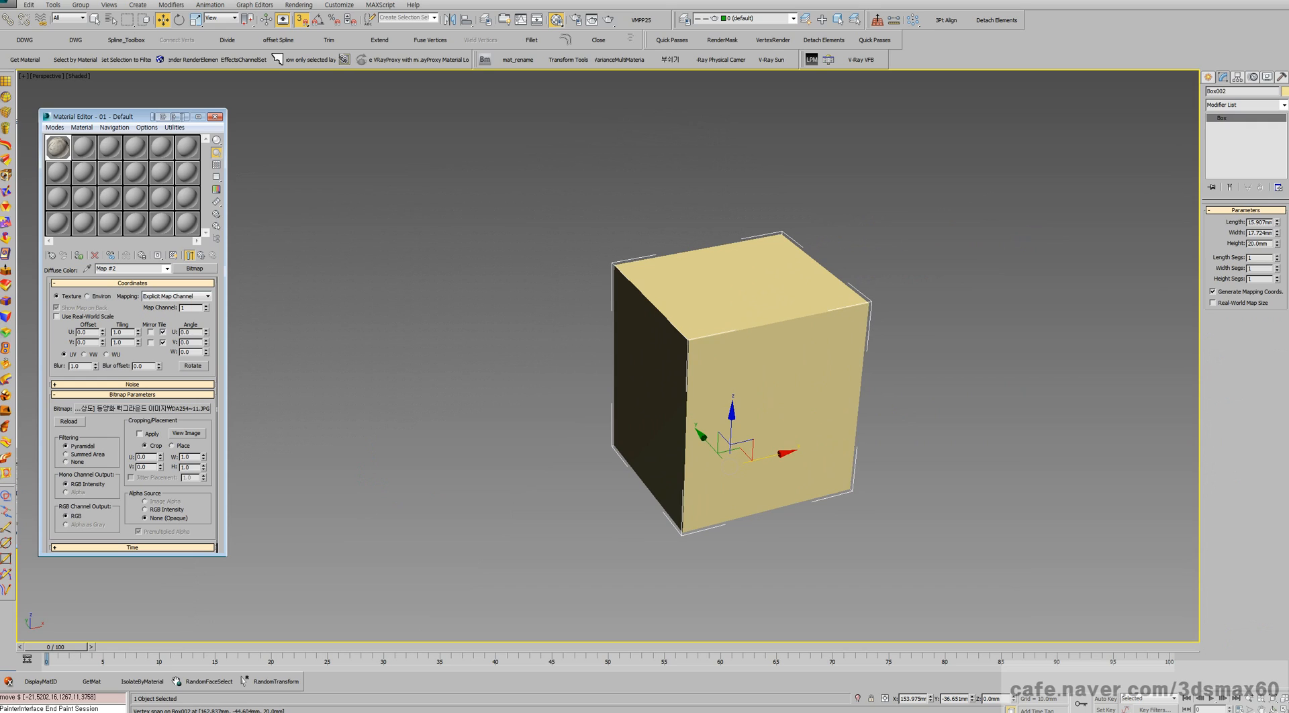
right_click(780, 342)
mouse_move(806, 468)
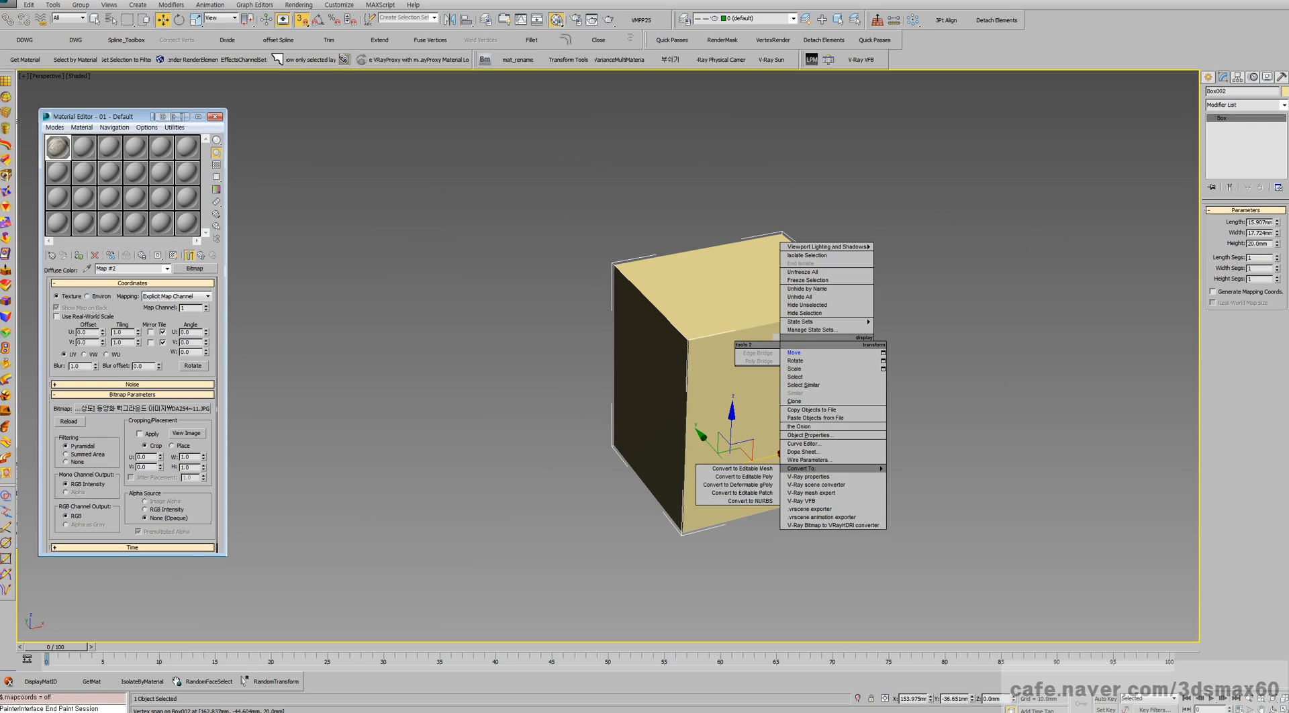
left_click(742, 468)
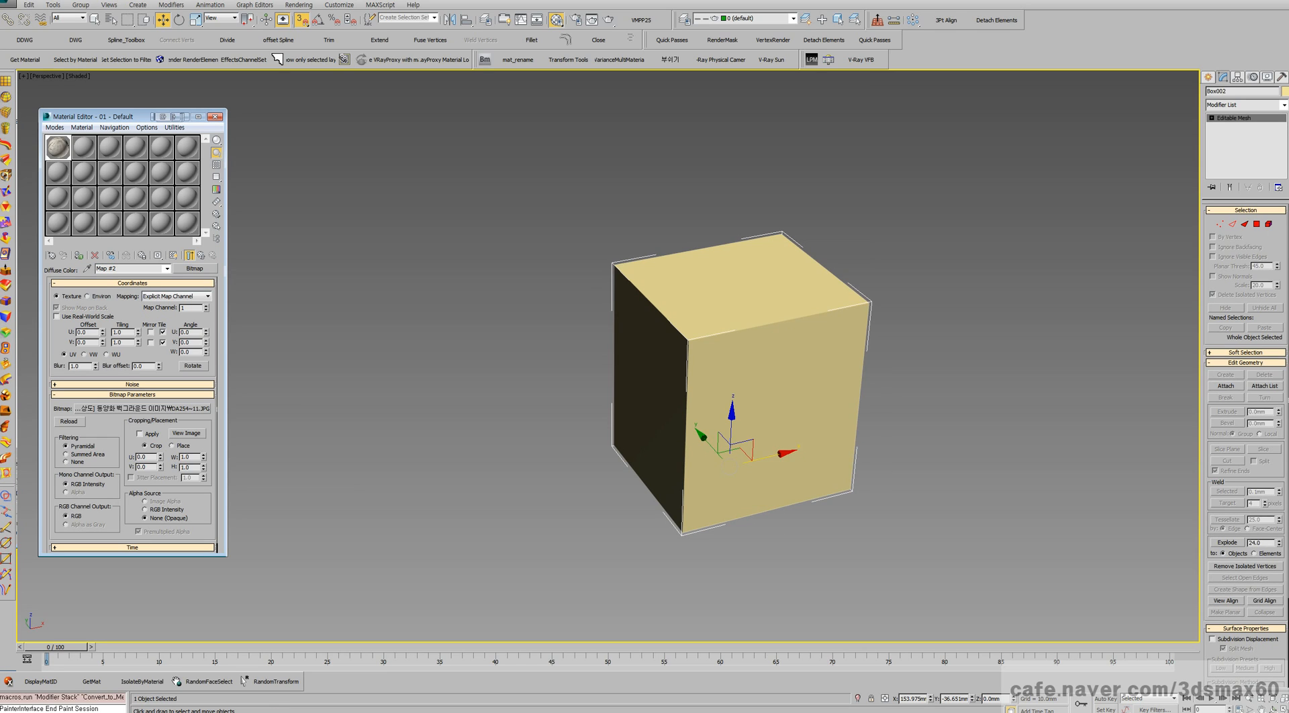
- Convert the box from an Editable Mesh to an Editable Poly
right_click(795, 376)
mouse_move(846, 503)
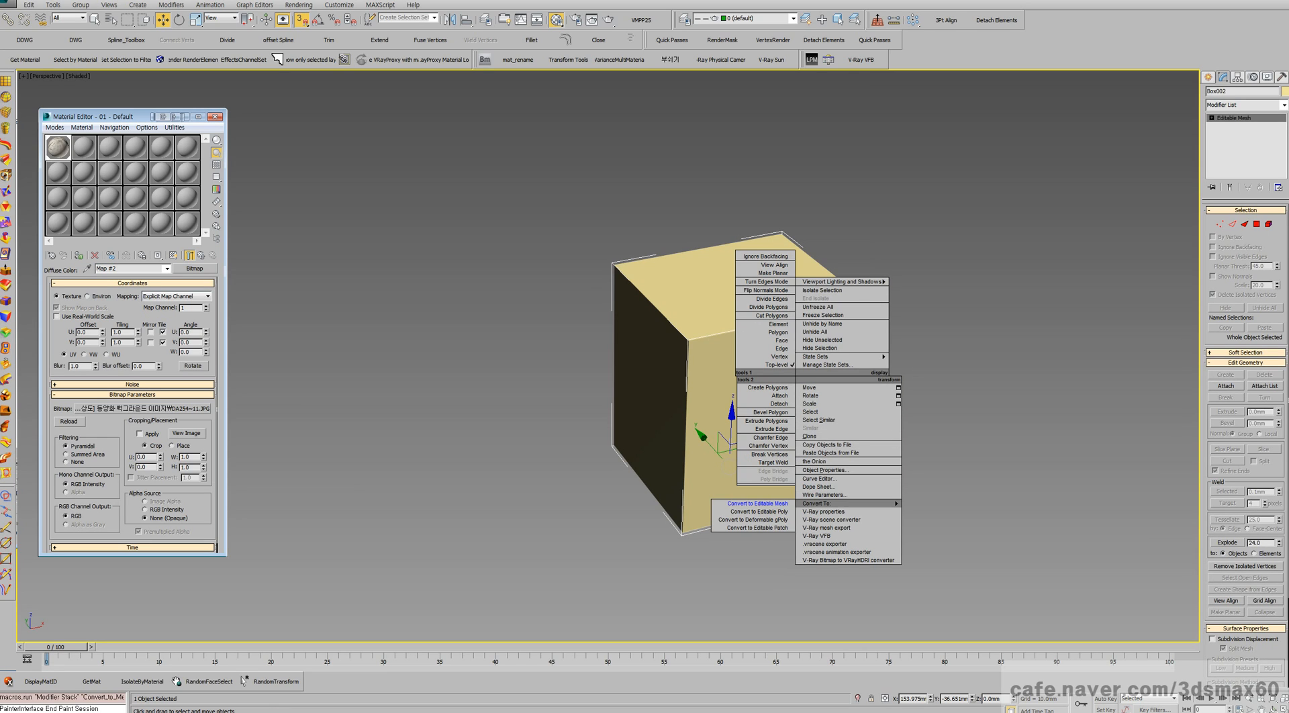
left_click(757, 511)
- Bevel the box's top polygon upward into a tapered block
left_click(1220, 222)
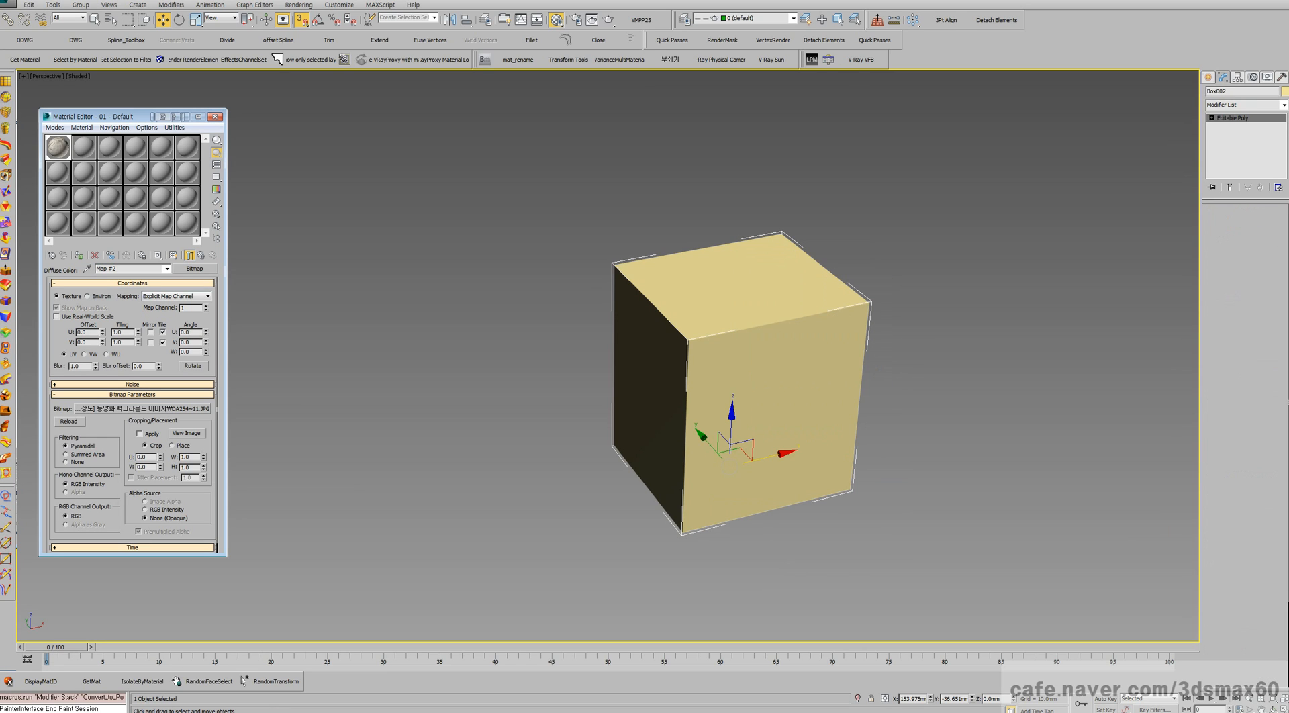
key("4")
left_click(739, 282)
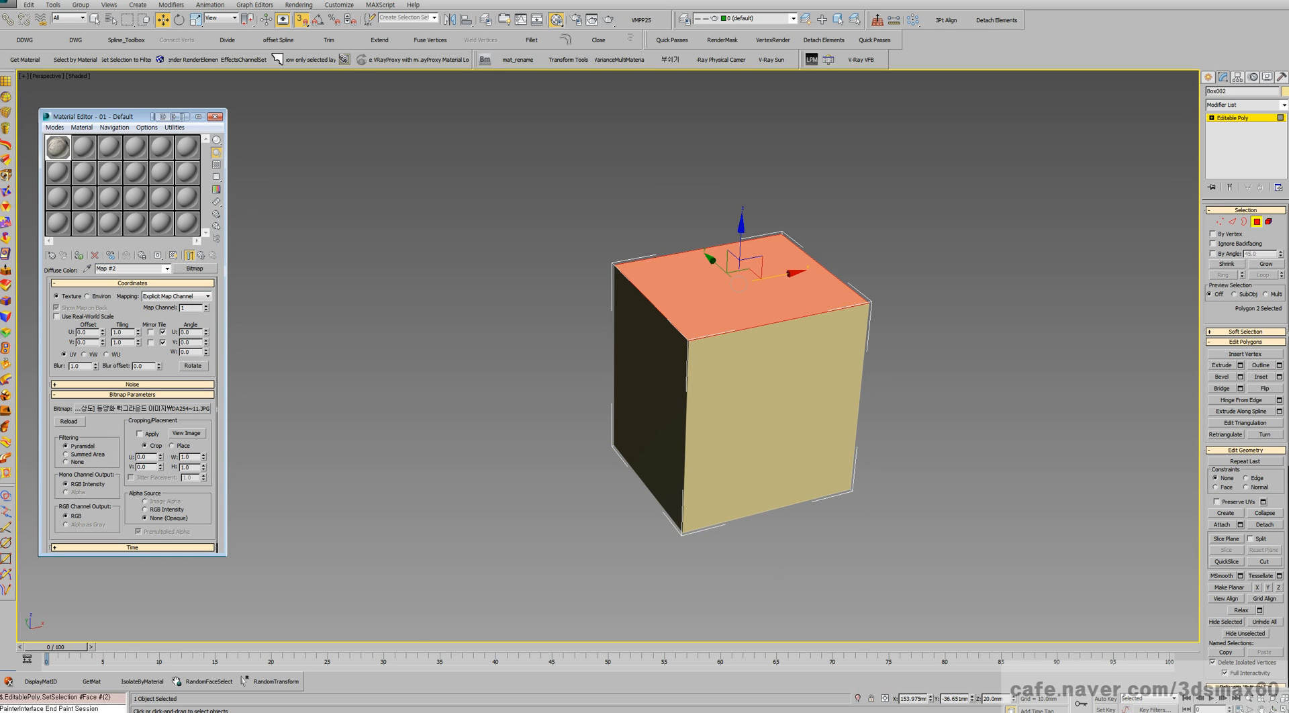
key("ctrl+shift+b")
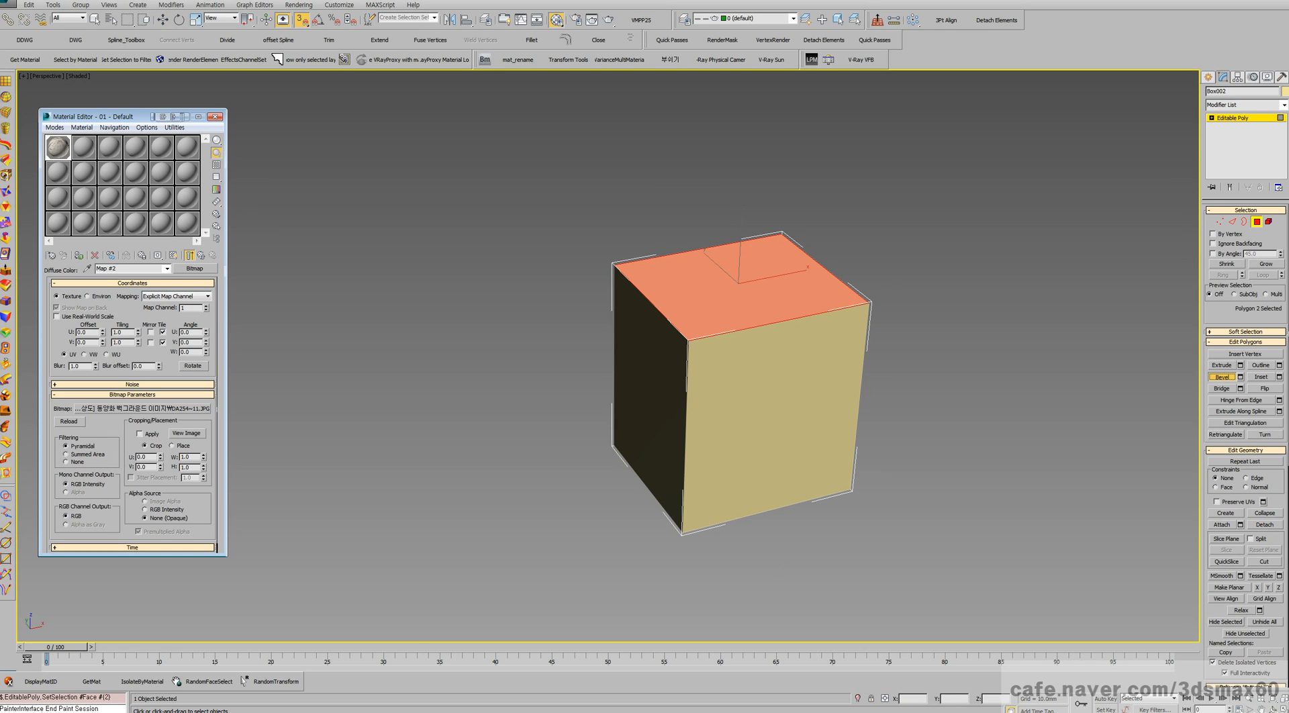
left_click_drag(739, 283, 741, 212)
left_click(745, 246)
- Pull the front polygon outward with Bevel and bevel the top polygon of that new section upward
left_click_drag(772, 420, 809, 318)
left_click(772, 368)
left_click(810, 333)
key("w")
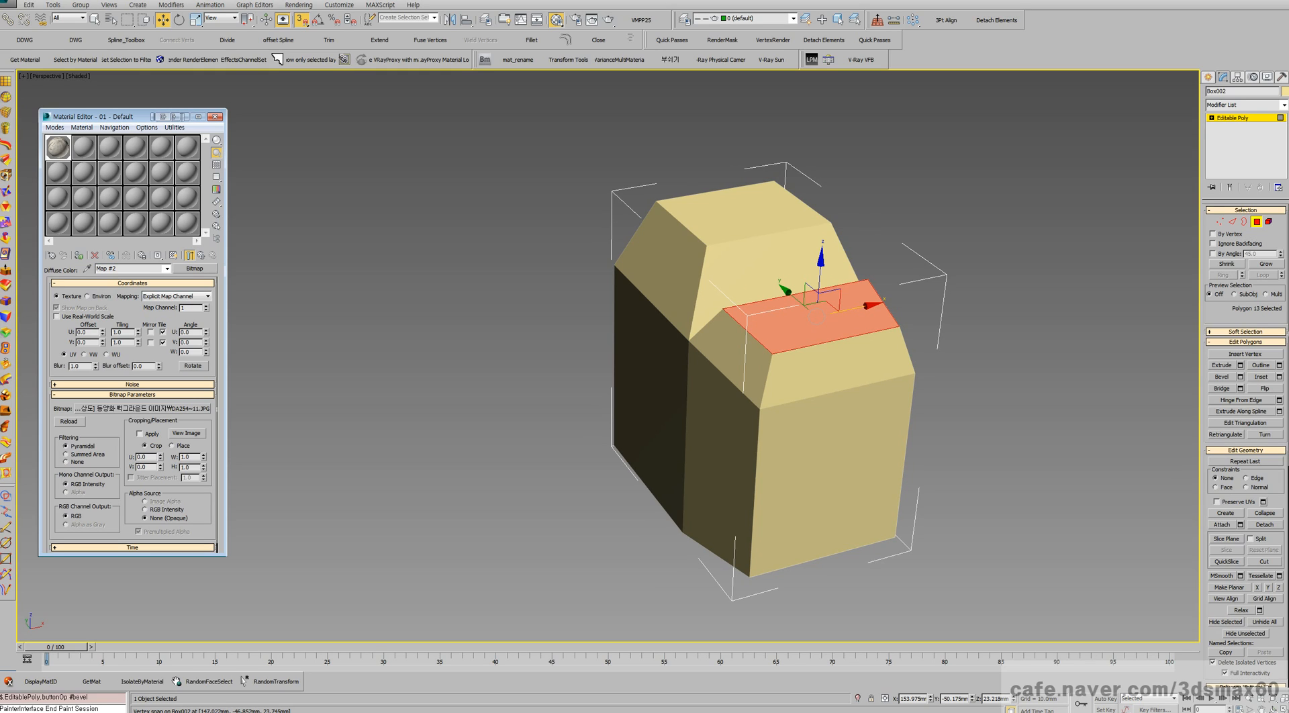
- Assign the bitmap material to the whole reshaped box and turn on its display in the viewport
left_click(79, 255)
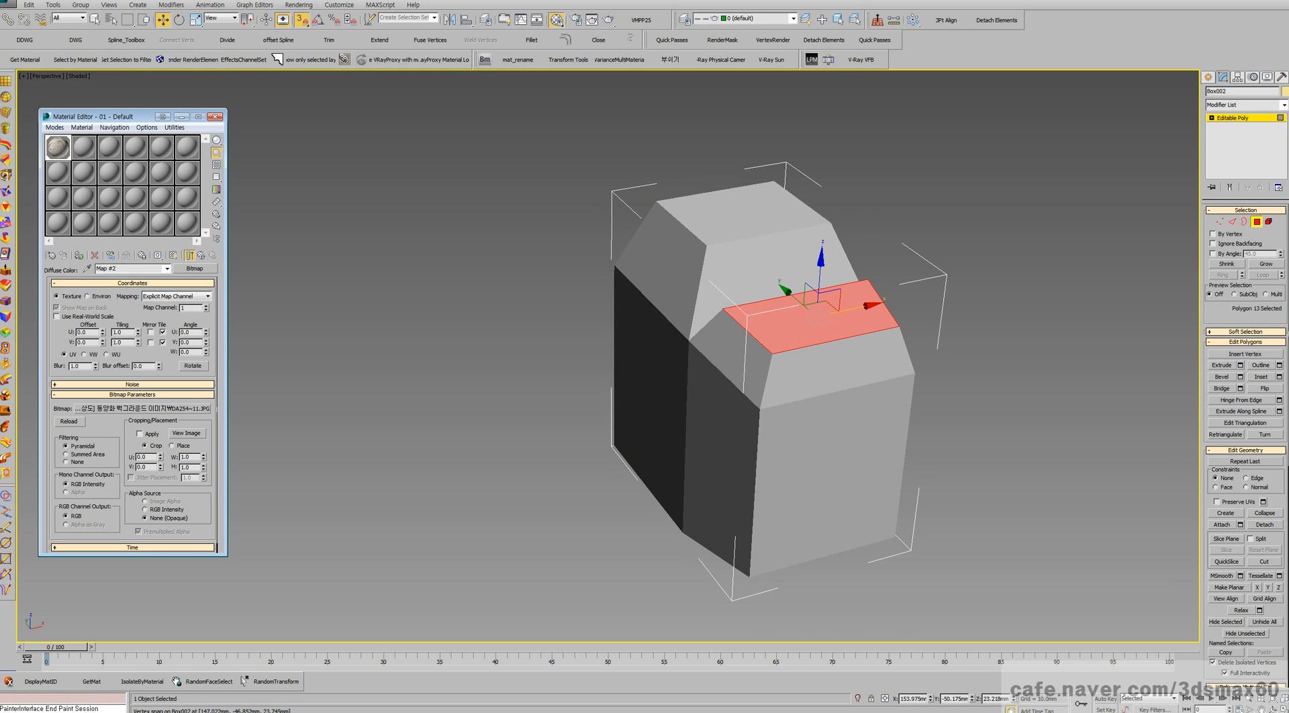
key("4")
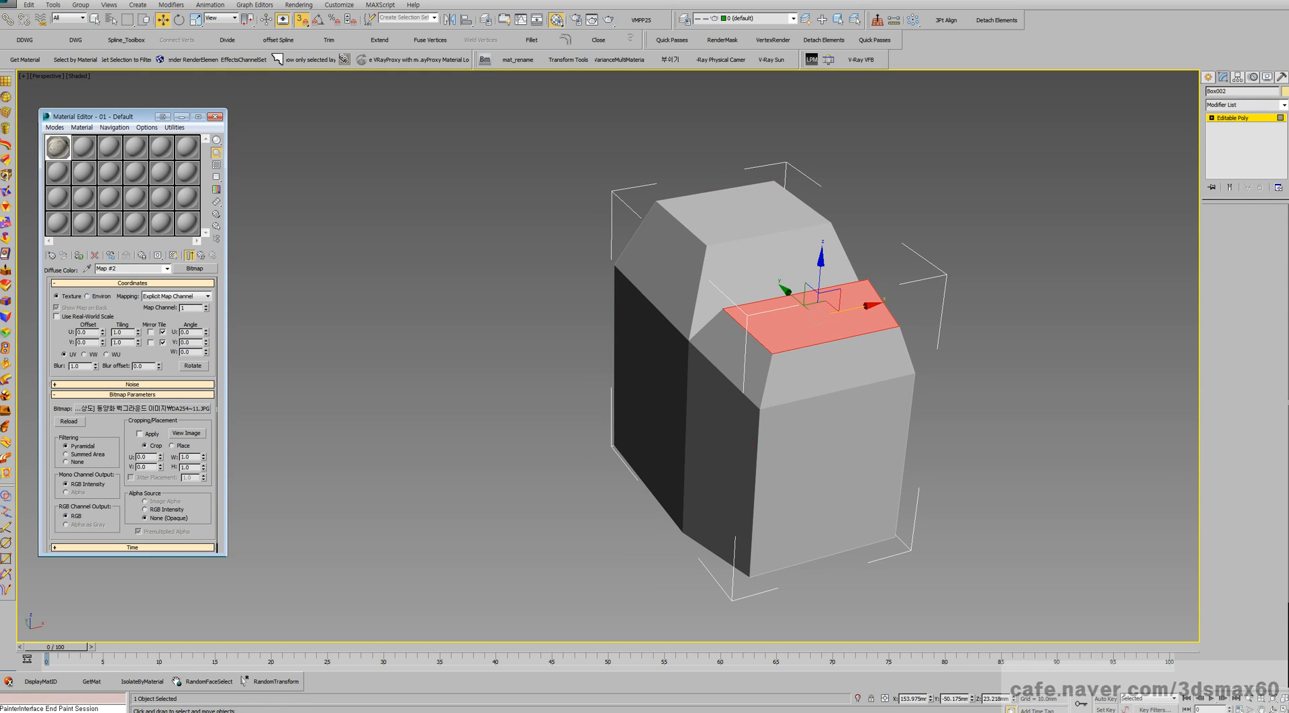
left_click(79, 255)
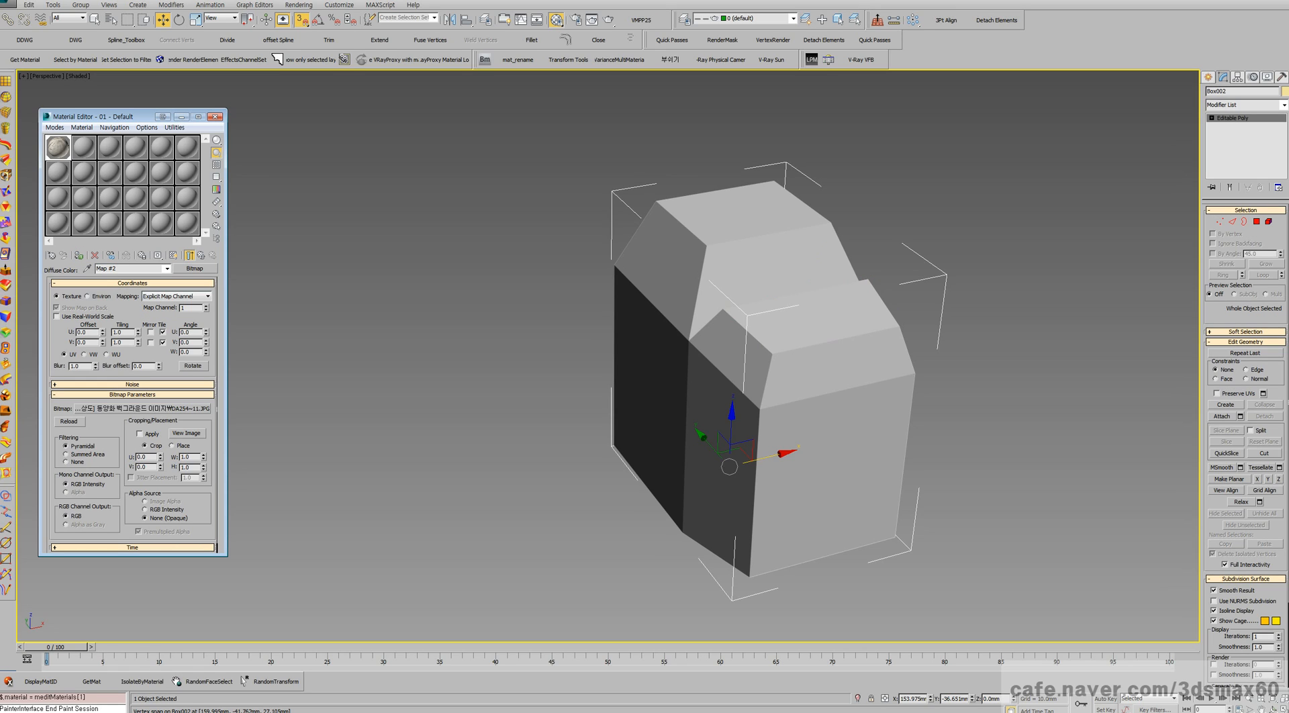
left_click(174, 256)
- Render the perspective view despite the missing map coordinates and close the rendered image
scroll(686, 346, "up", 3)
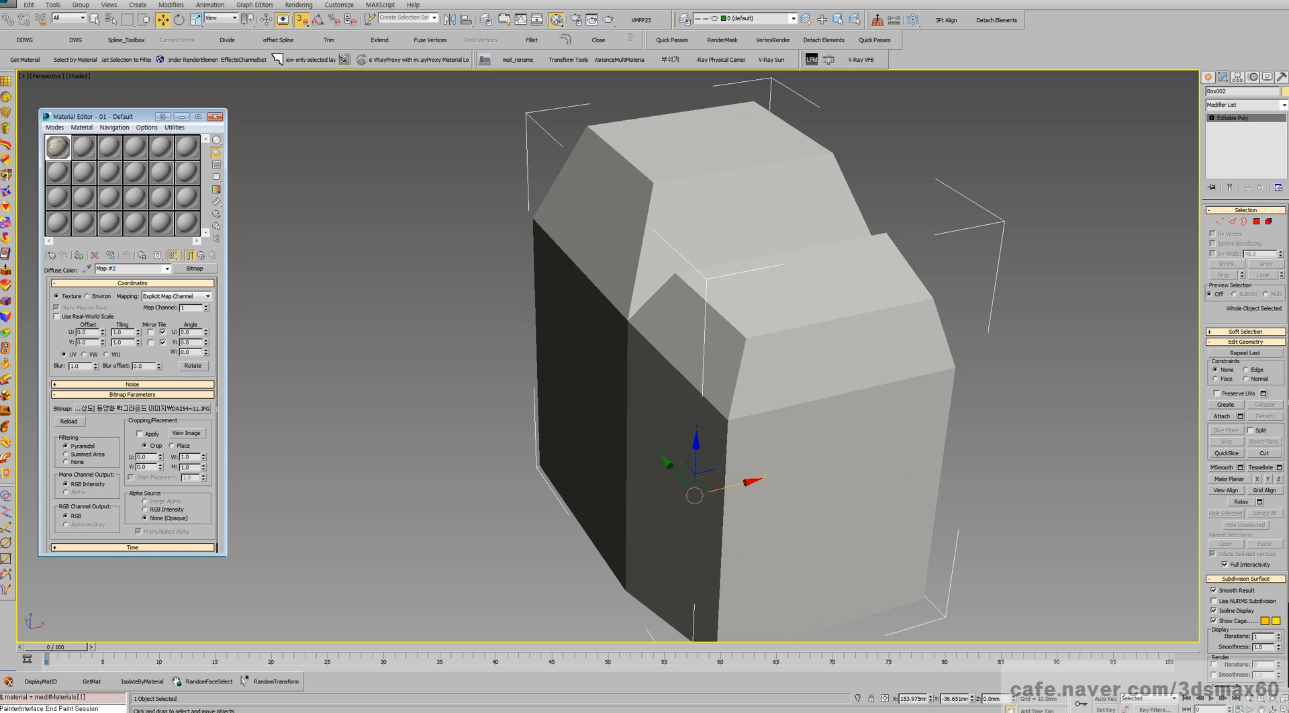
key("shift+q")
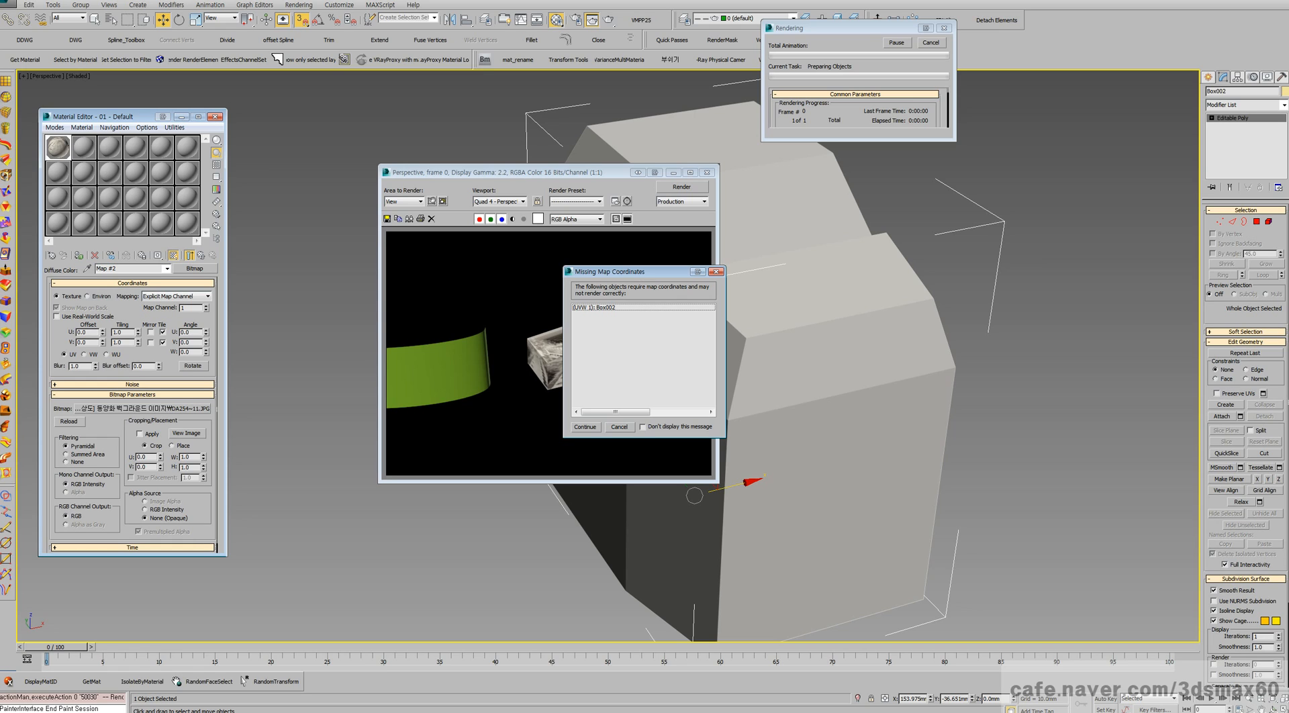
key("Return")
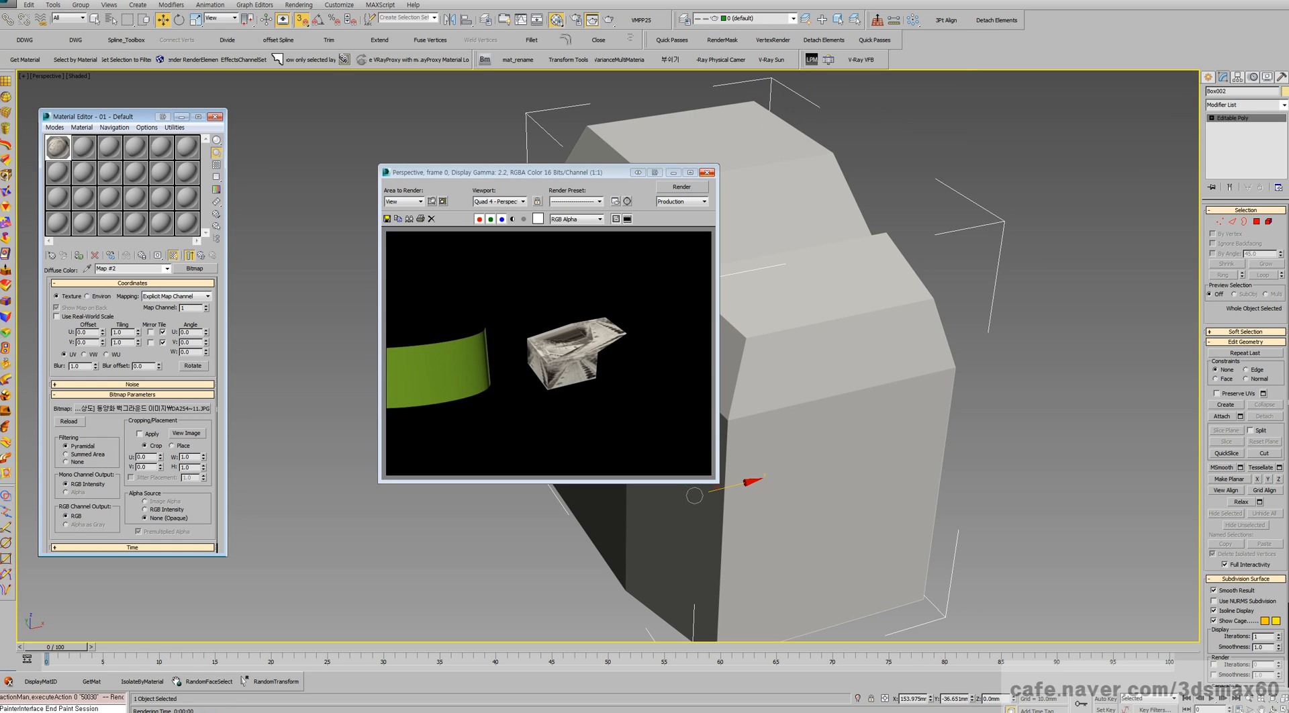
left_click(708, 173)
- Add a UVW Map modifier to the reshaped box
middle_click_drag(888, 269, 853, 264)
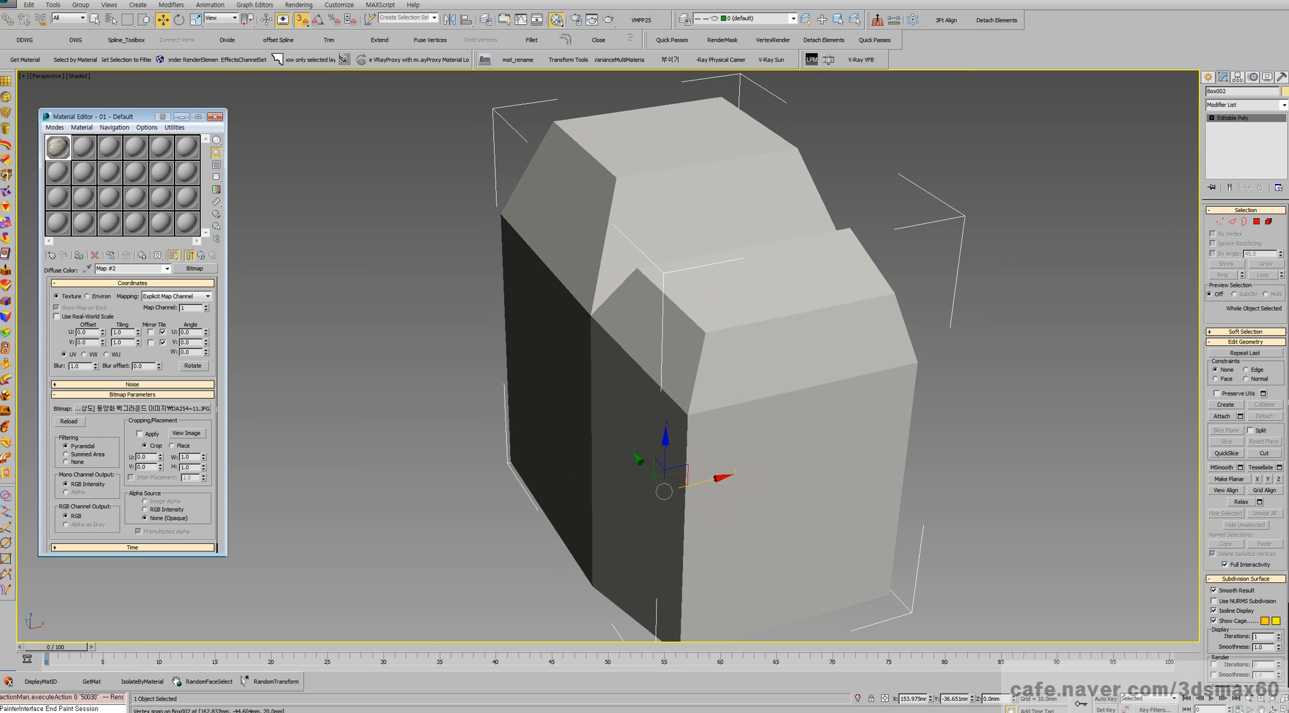
left_click(1284, 105)
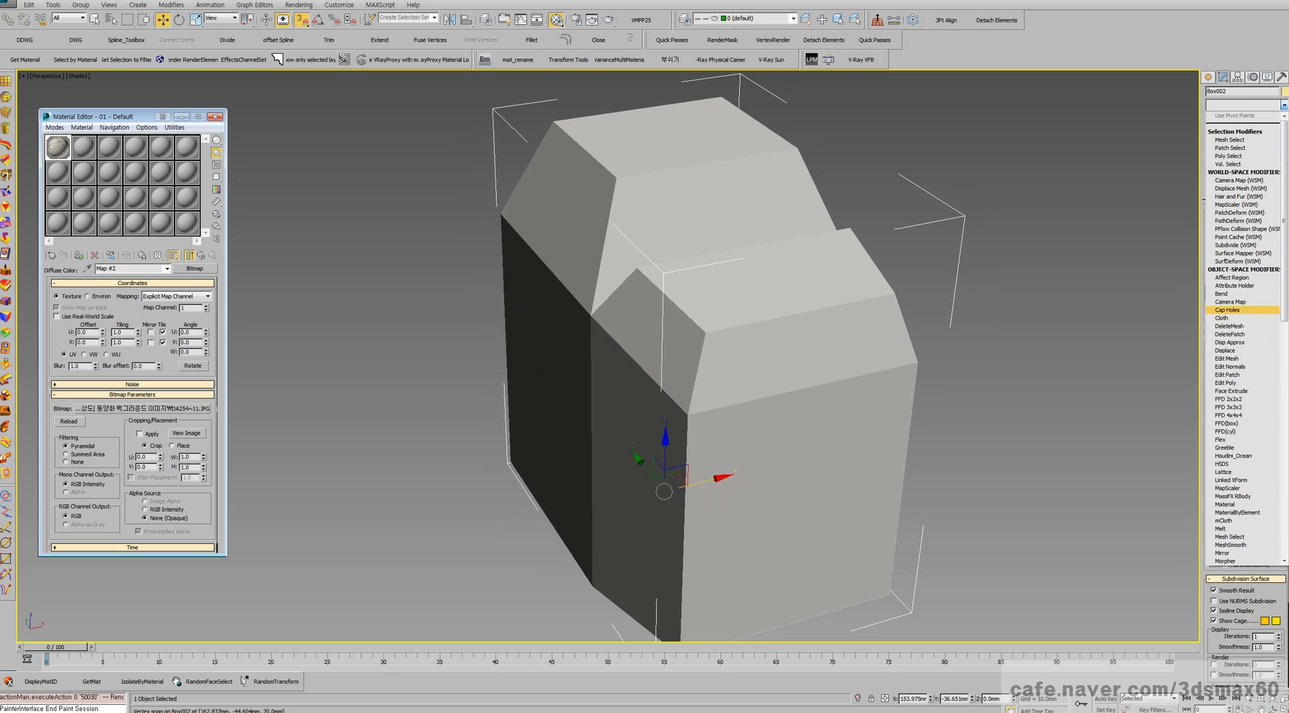
key("u")
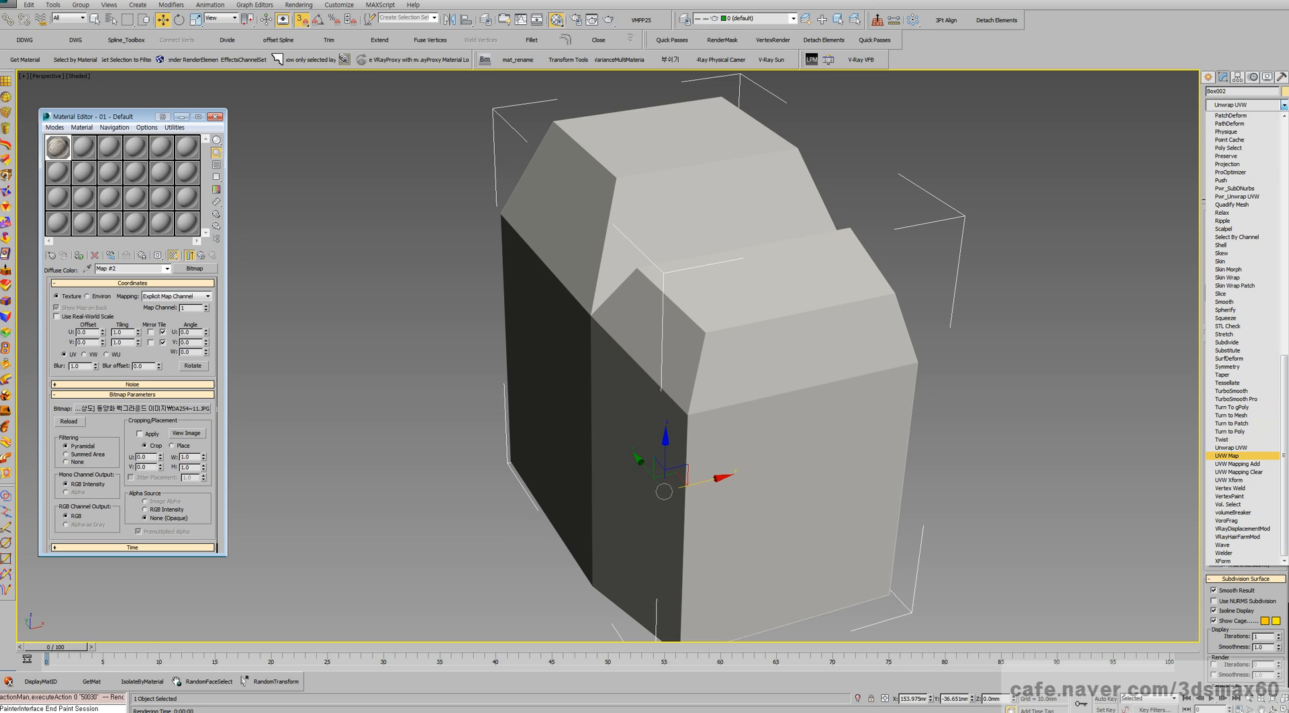
key("Return")
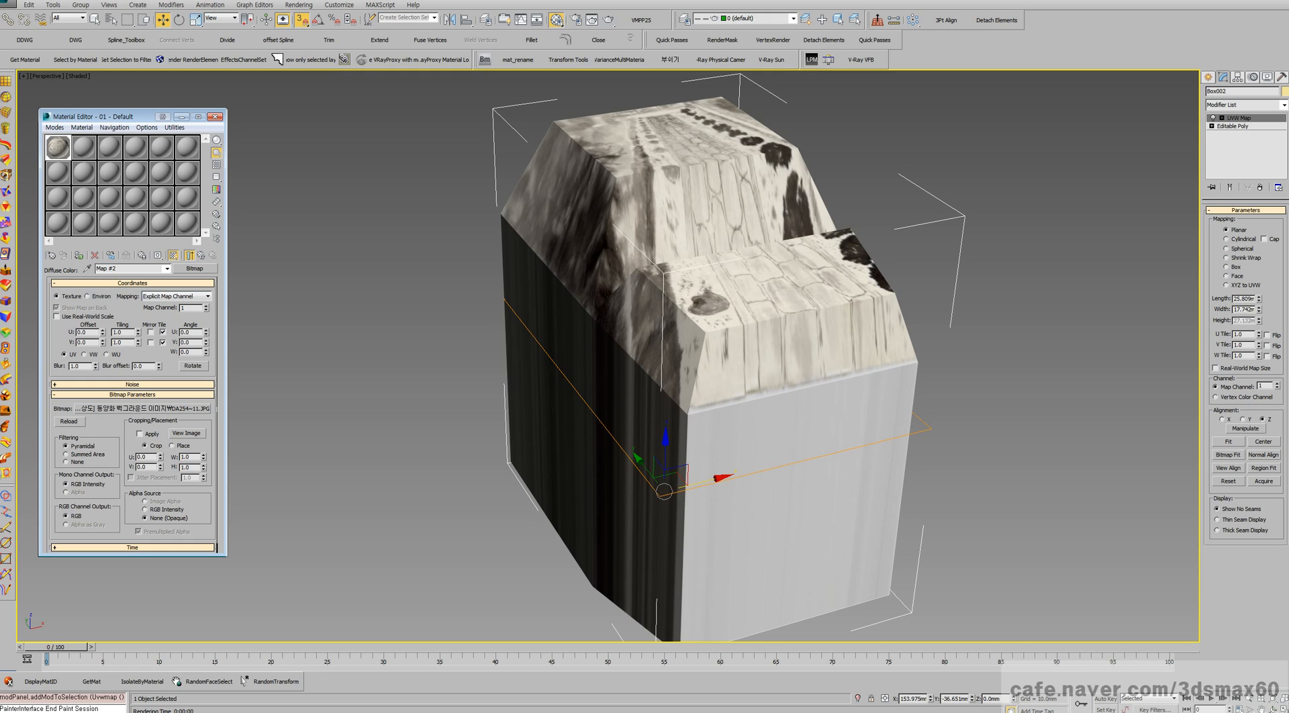
scroll(781, 349, "down", 3)
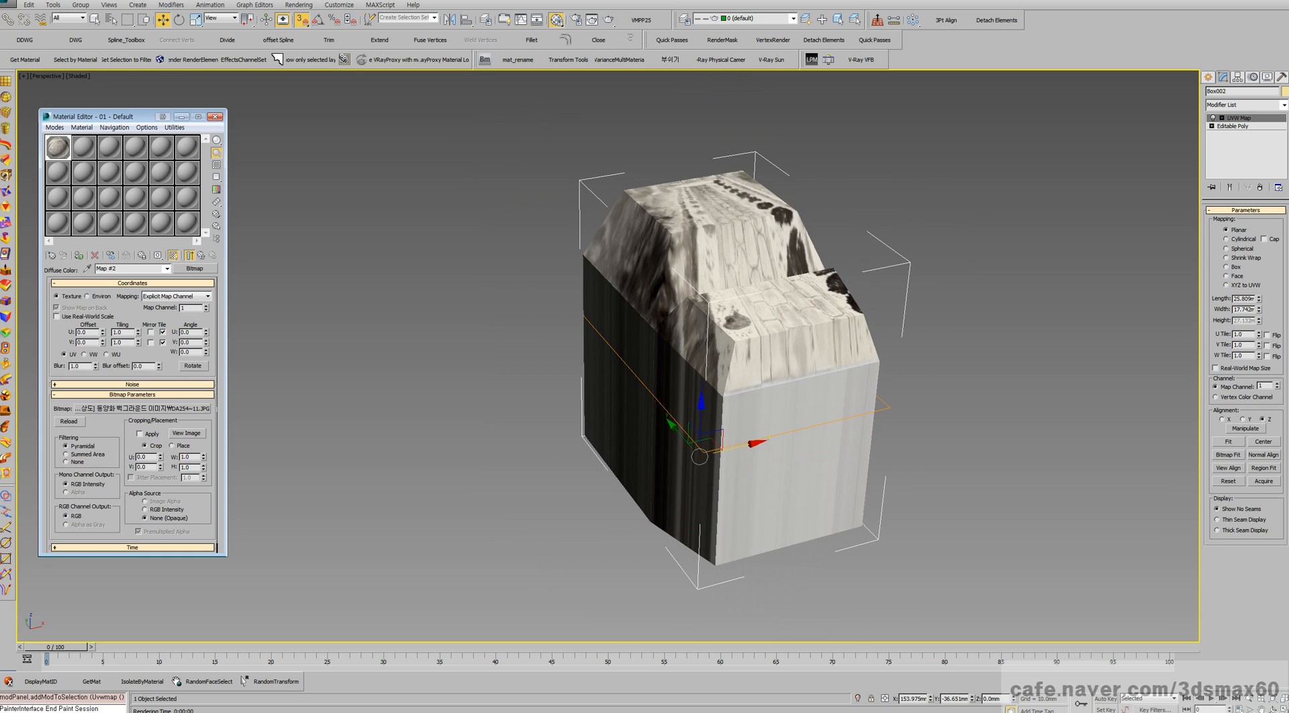
scroll(724, 360, "down", 3)
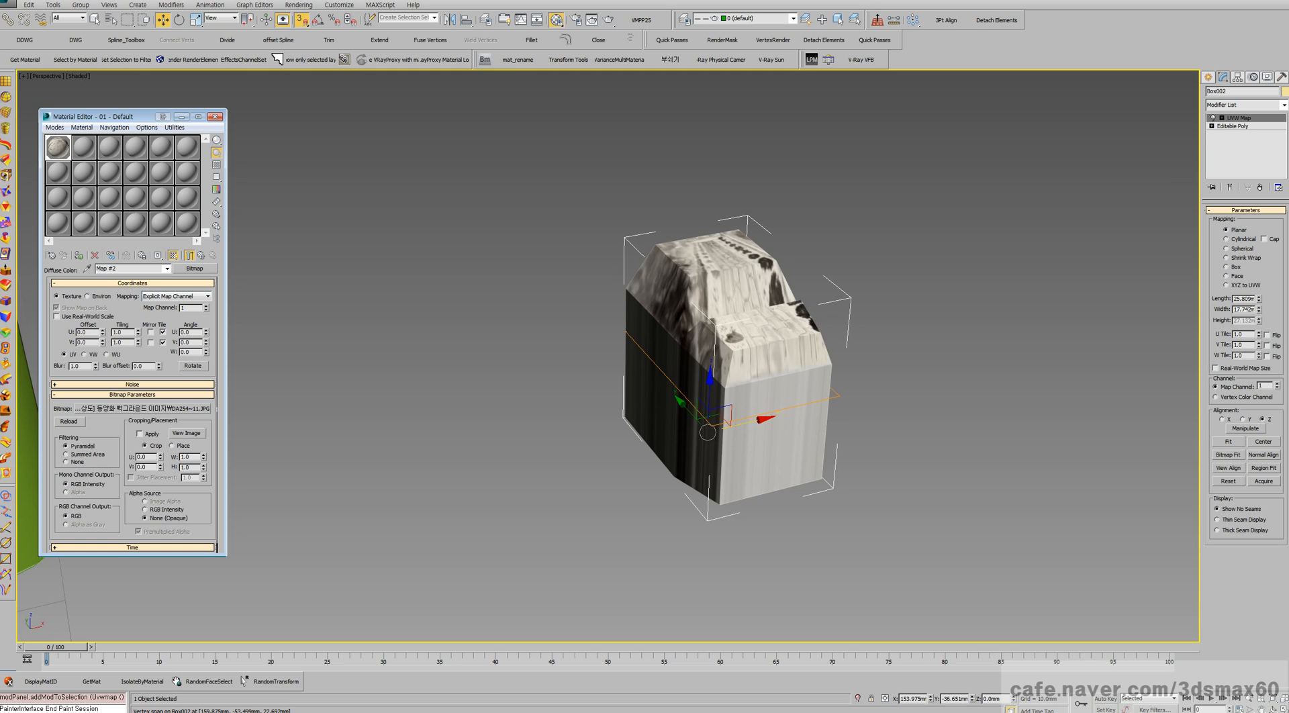
- Try Box mapping in the UVW Map modifier, compare the texture on the faces, and return to Planar mapping
left_click(1227, 267)
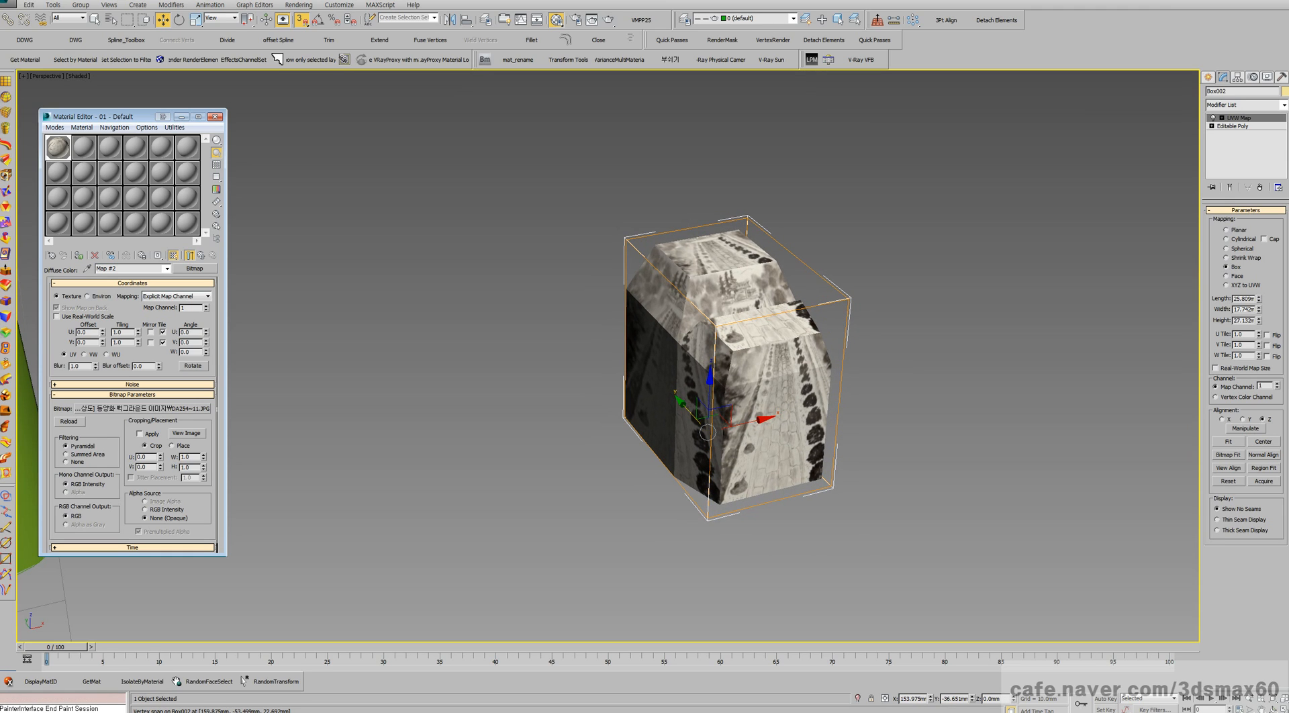
scroll(729, 468, "down", 2)
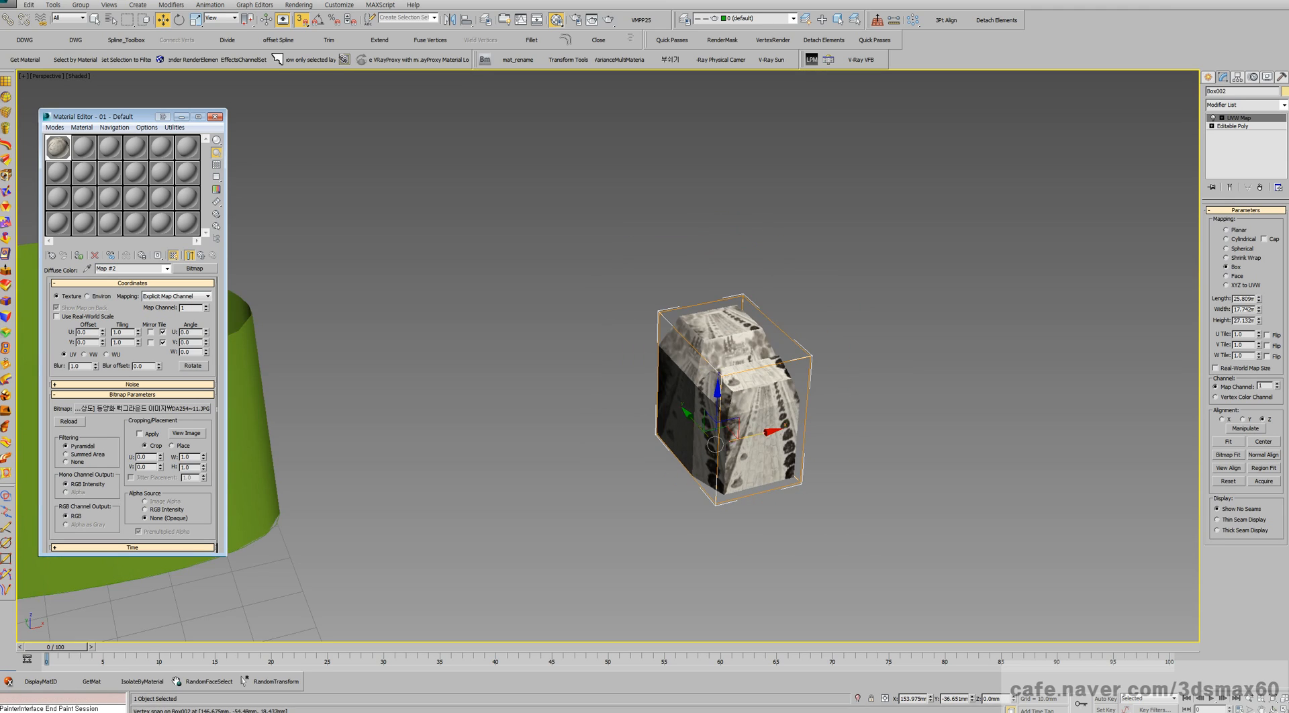
scroll(779, 440, "up", 3)
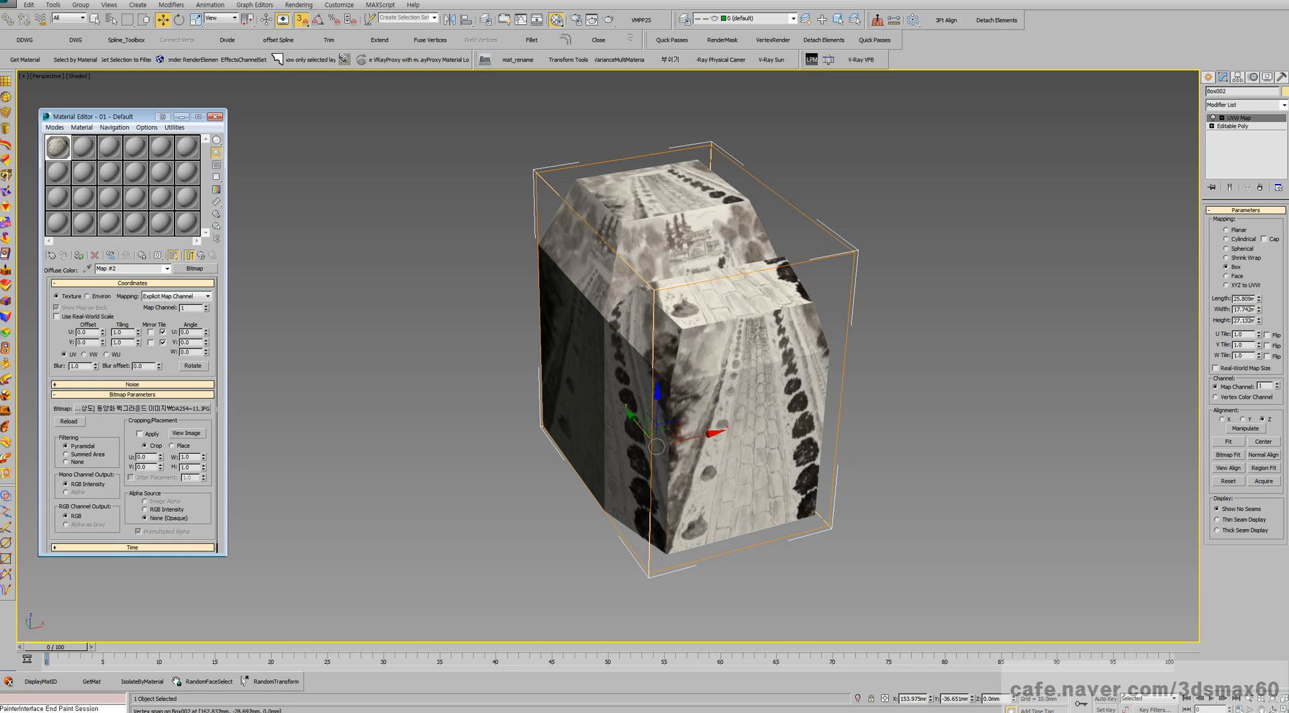
left_click(1226, 230)
scroll(768, 407, "down", 2)
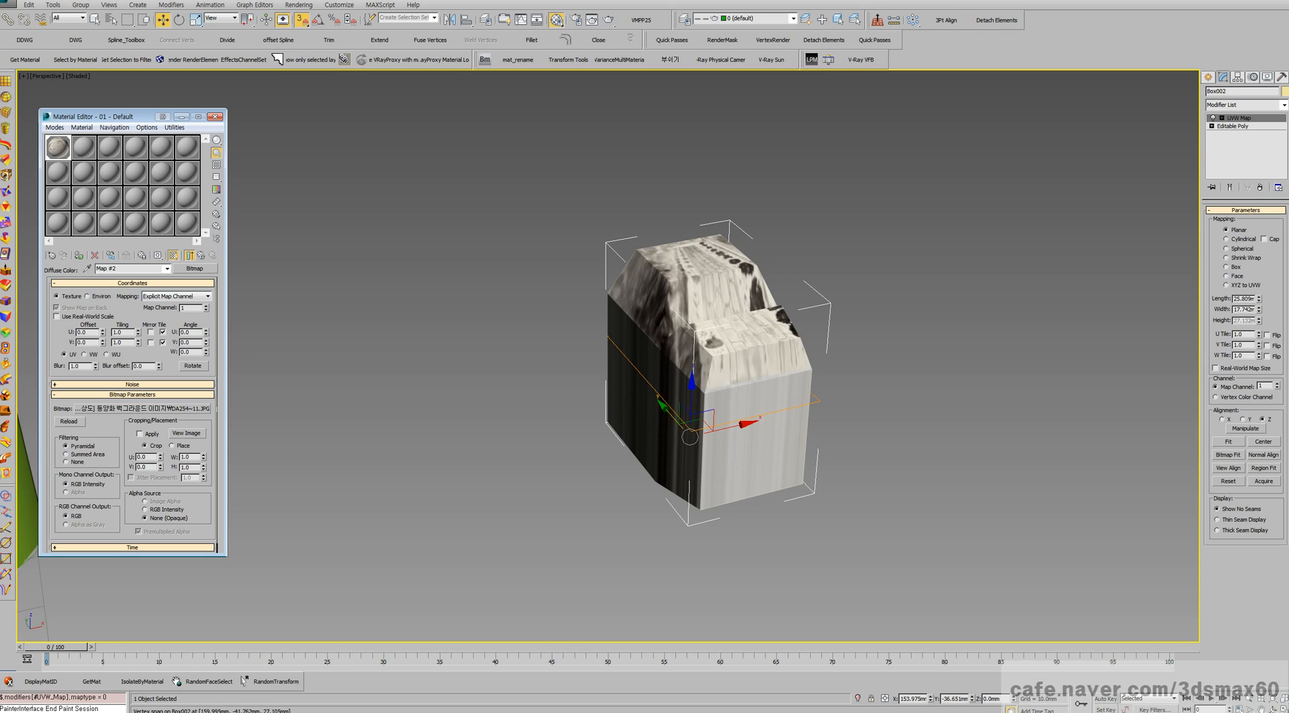
- Select the UVW Map modifier's gizmo and, with snapping off, raise it above the reshaped box
left_click(1222, 118)
left_click(1239, 127)
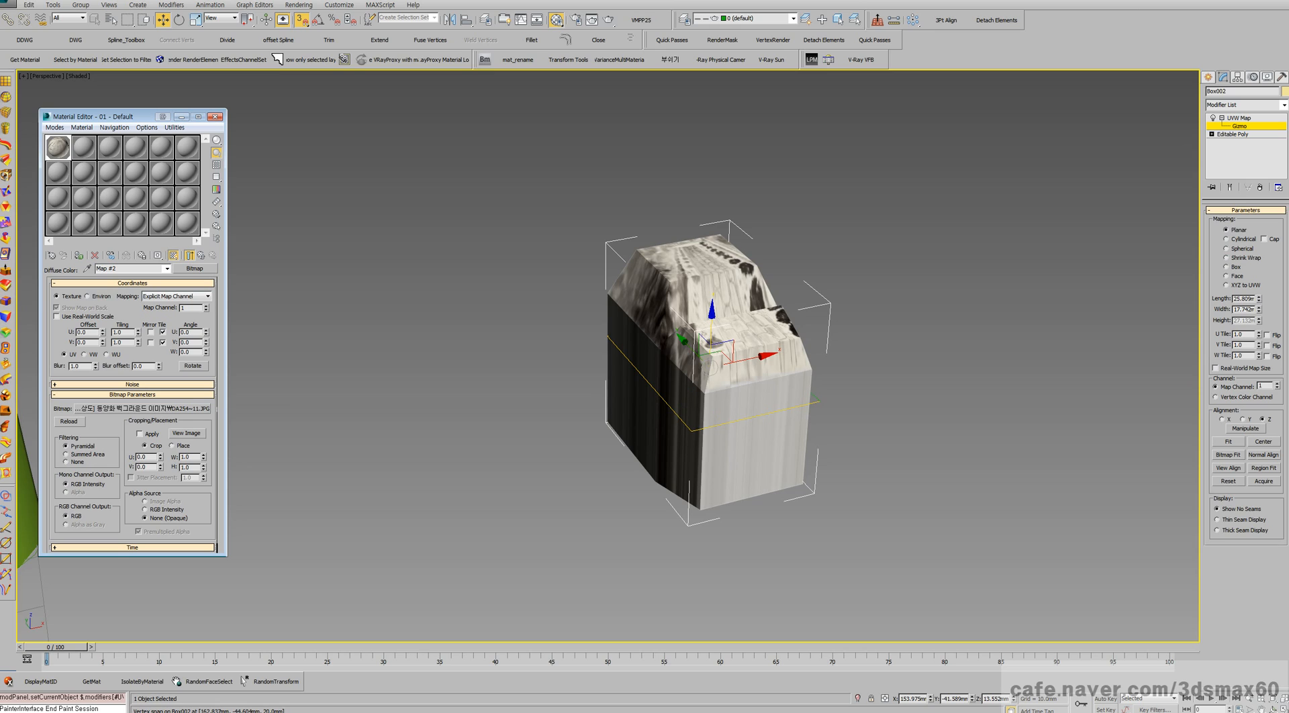
key("s")
left_click_drag(712, 321, 719, 118)
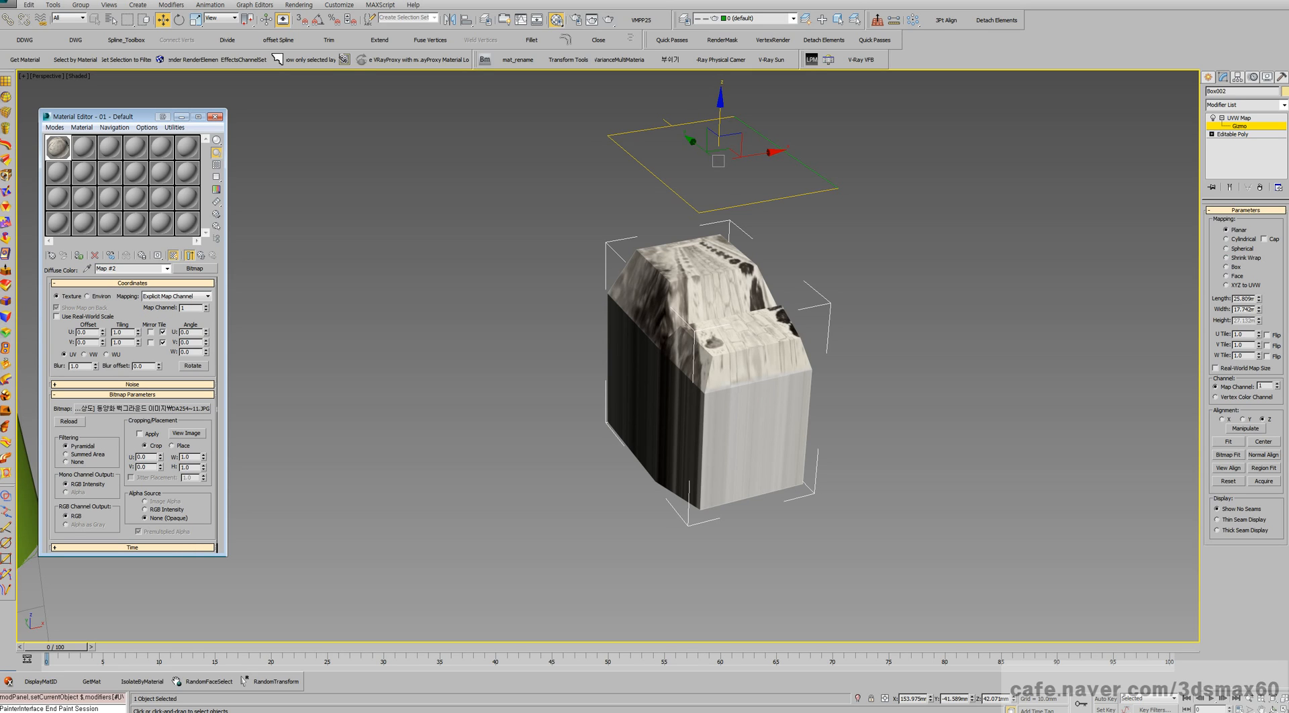
mouse_move(719, 134)
left_mouse_down()
mouse_move(716, 393)
mouse_move(718, 156)
left_mouse_up()
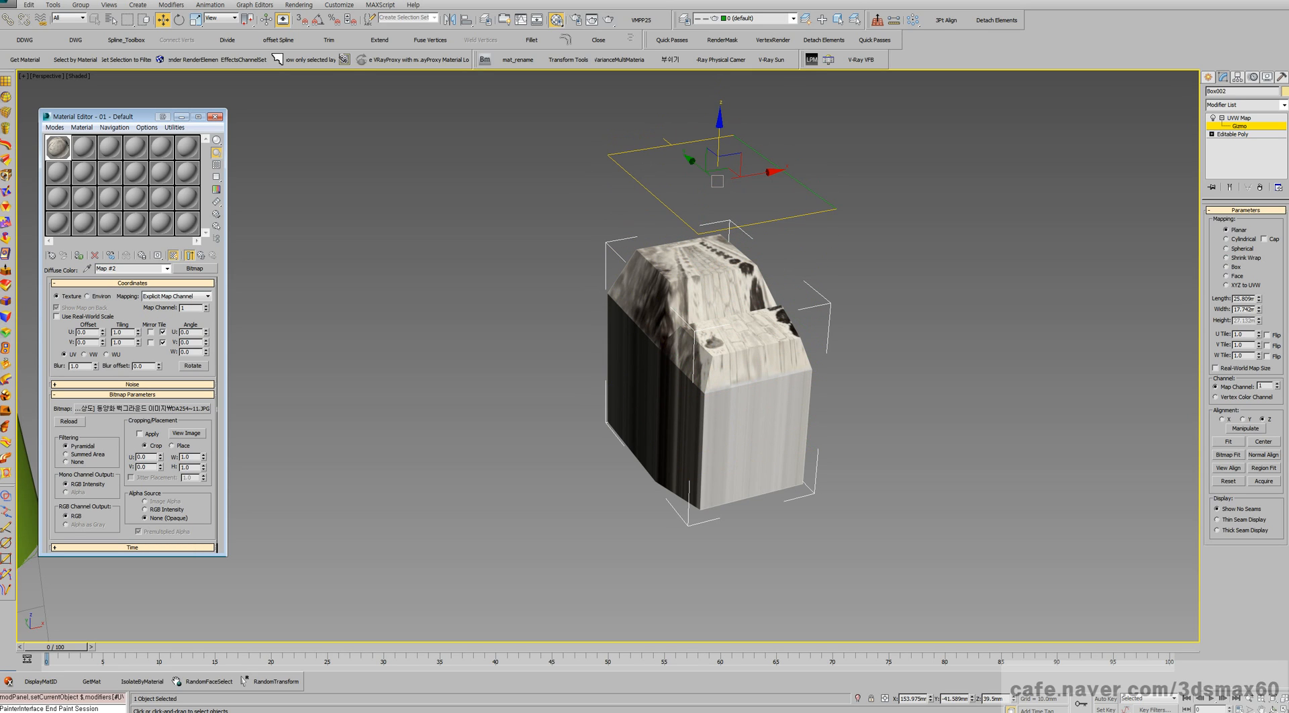
- Try rotating the mapping gizmo above the box and switch the mapping type to Spherical
right_click(743, 221)
left_click(772, 236)
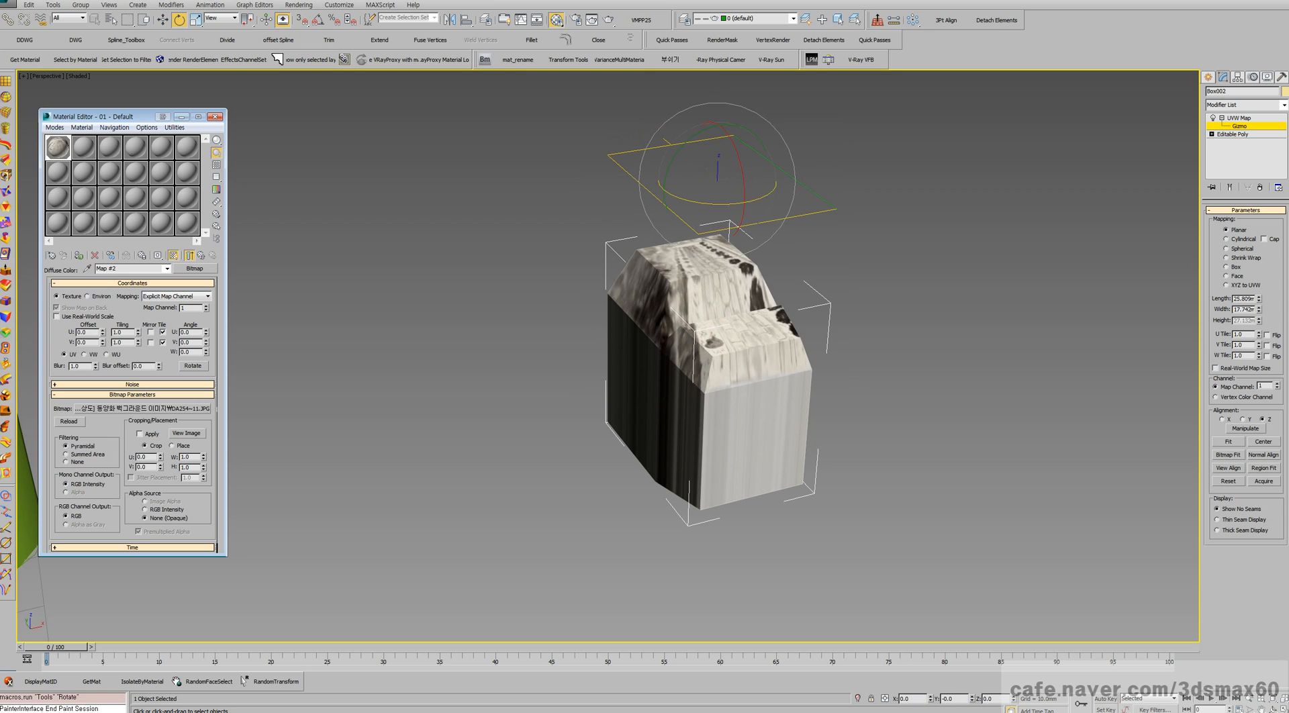
mouse_move(745, 195)
left_mouse_down()
mouse_move(744, 296)
mouse_move(744, 176)
mouse_move(744, 289)
mouse_move(744, 202)
left_mouse_up()
left_click(1226, 249)
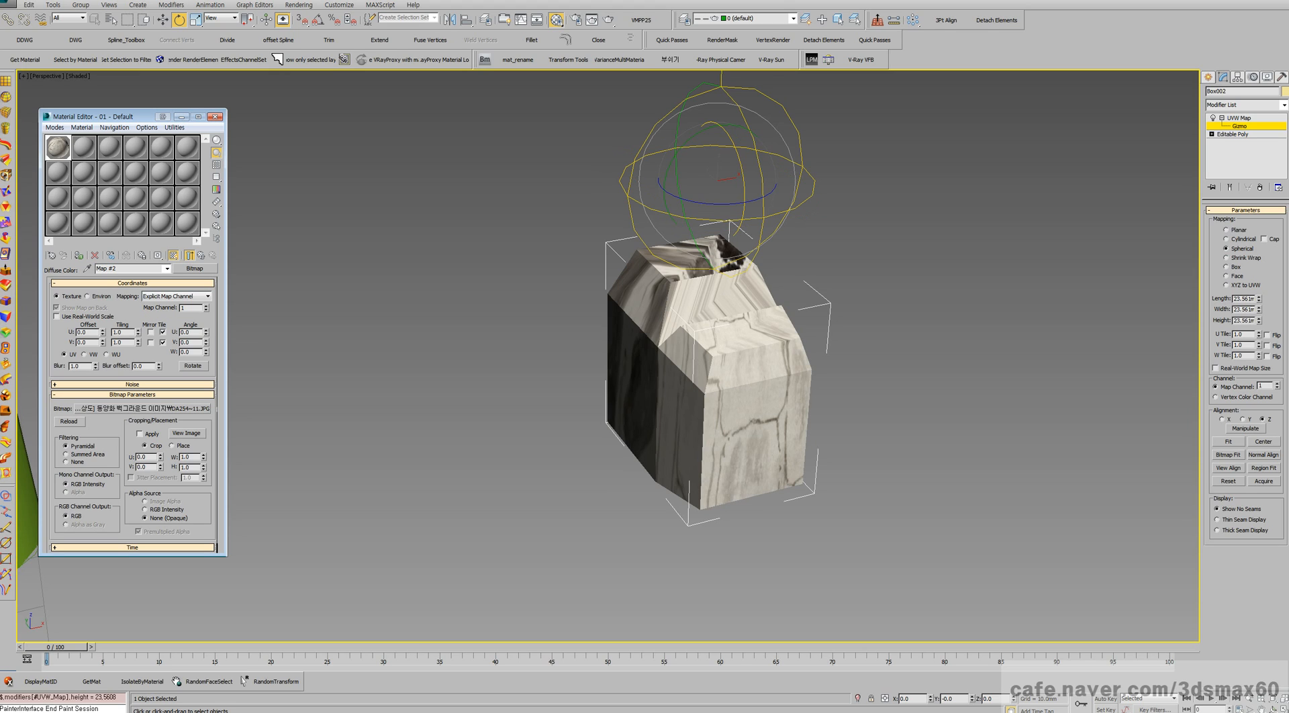
- Lower the spherical mapping gizmo into the box, to a Z position of about 13.1 mm
right_click(739, 165)
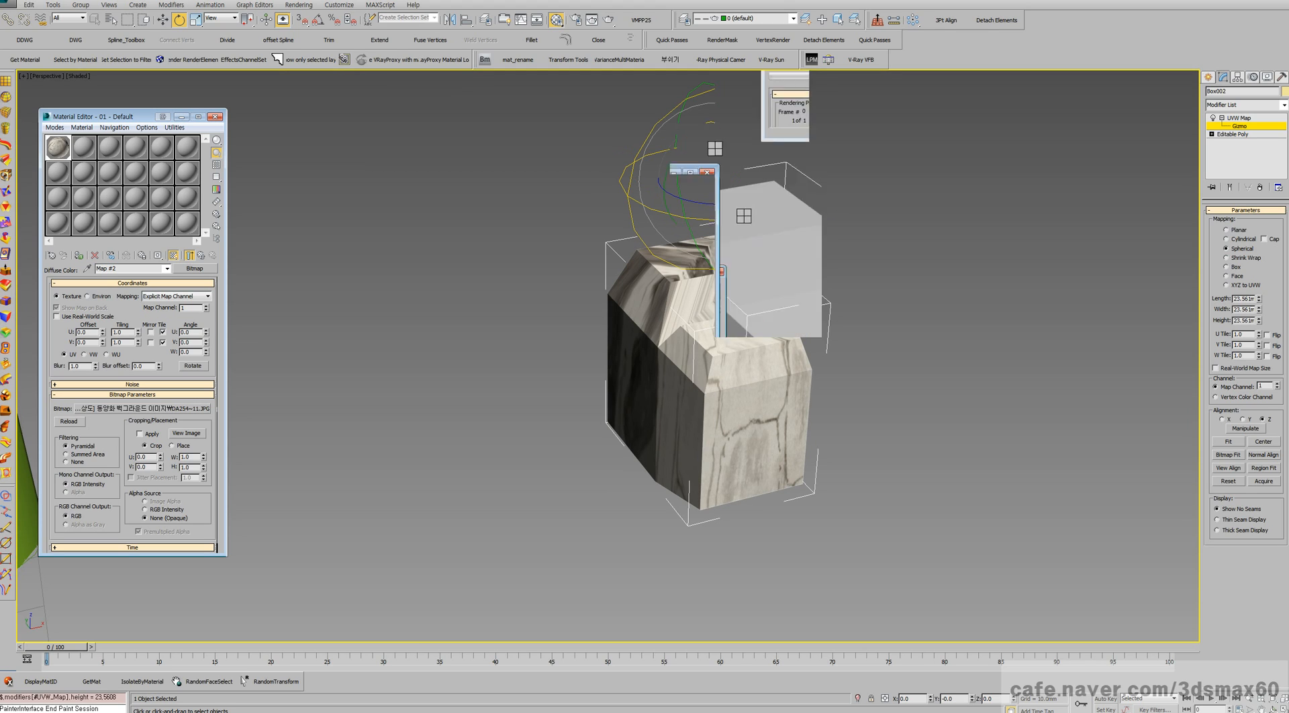
left_click(746, 213)
left_click_drag(720, 158, 713, 349)
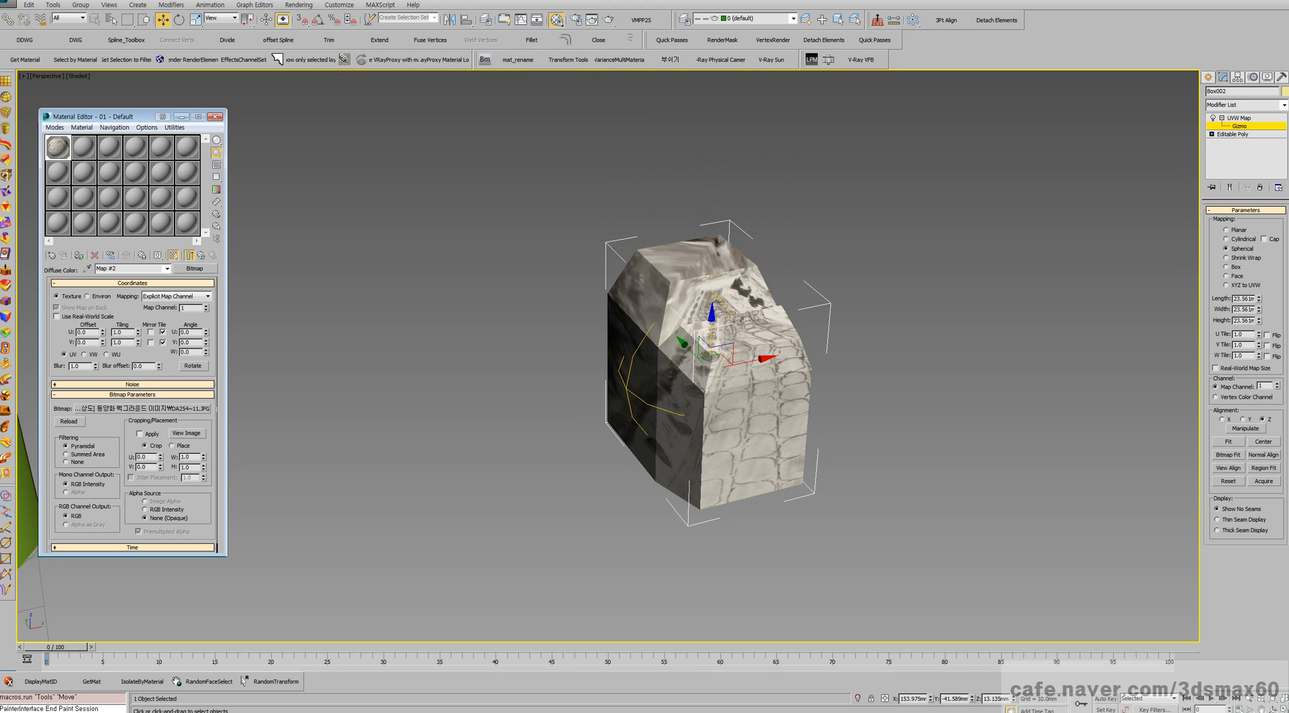
- Set the UVW mapping type to Box and examine the texture on the reshaped box's faces
left_click(1226, 266)
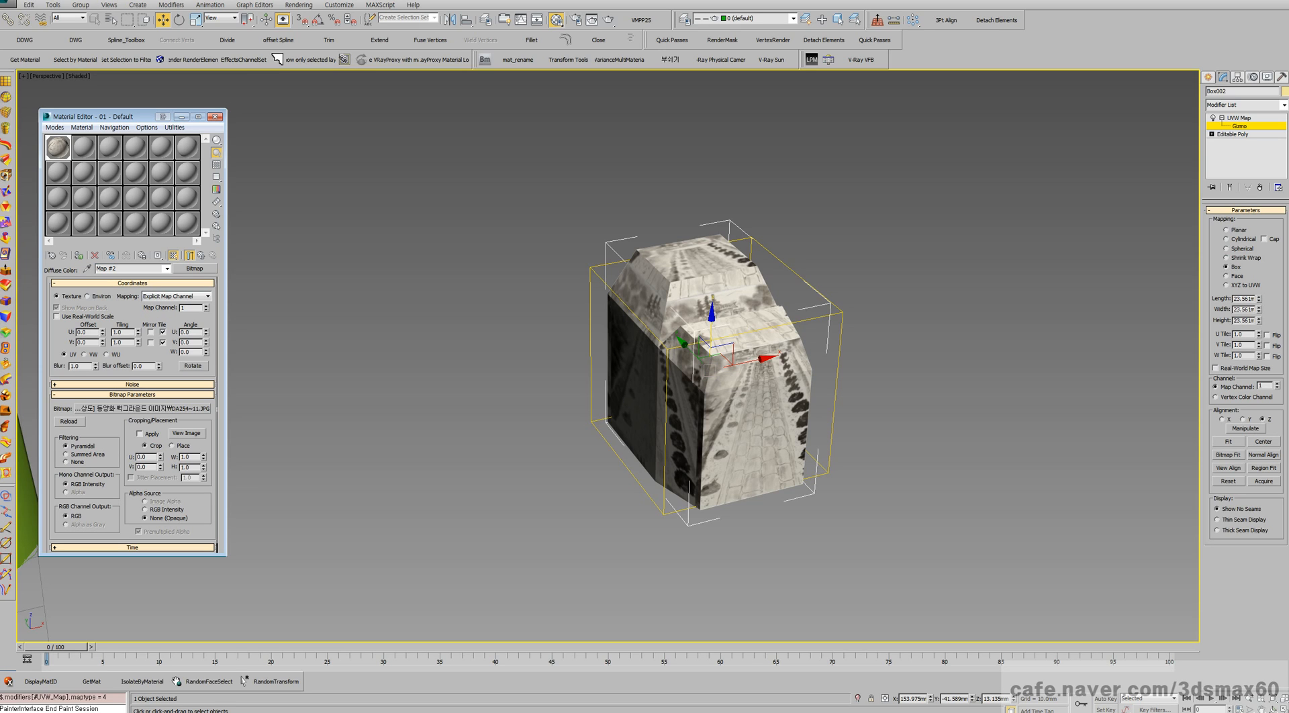
middle_click_drag(712, 369, 679, 369, "alt")
scroll(712, 363, "up", 3)
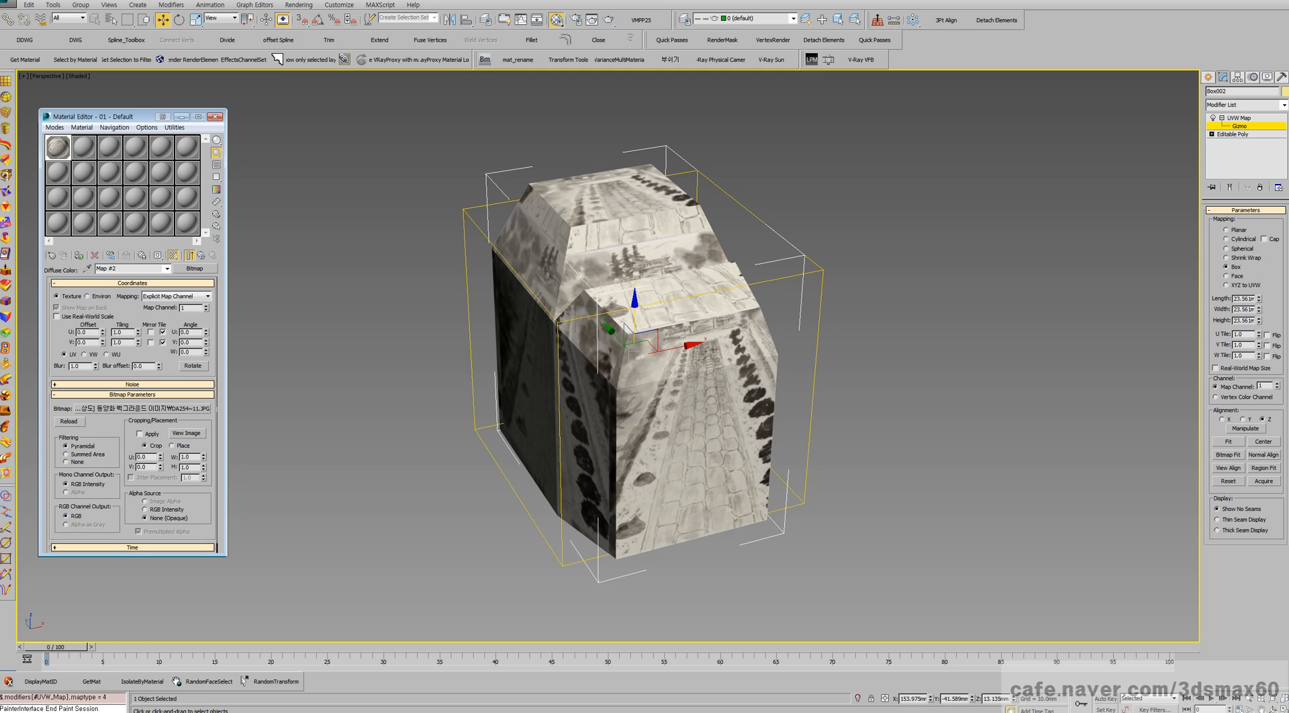
scroll(750, 332, "down", 5)
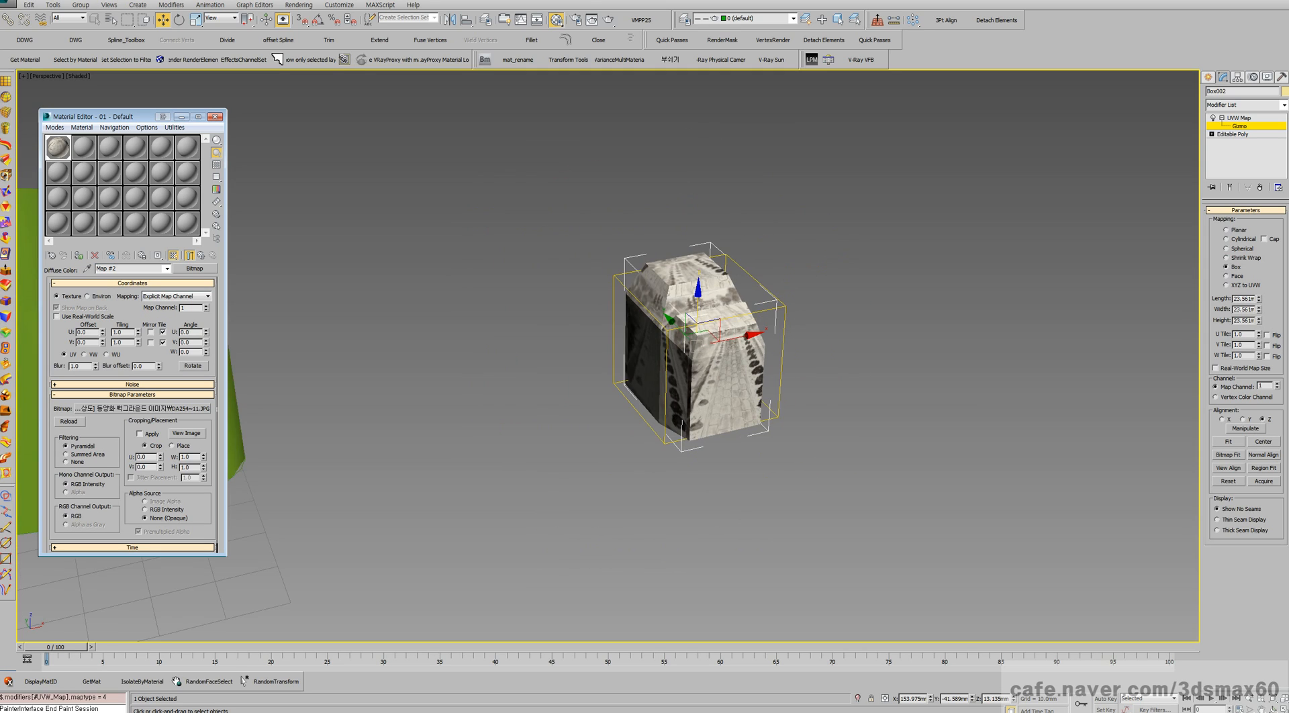
scroll(726, 346, "up", 5)
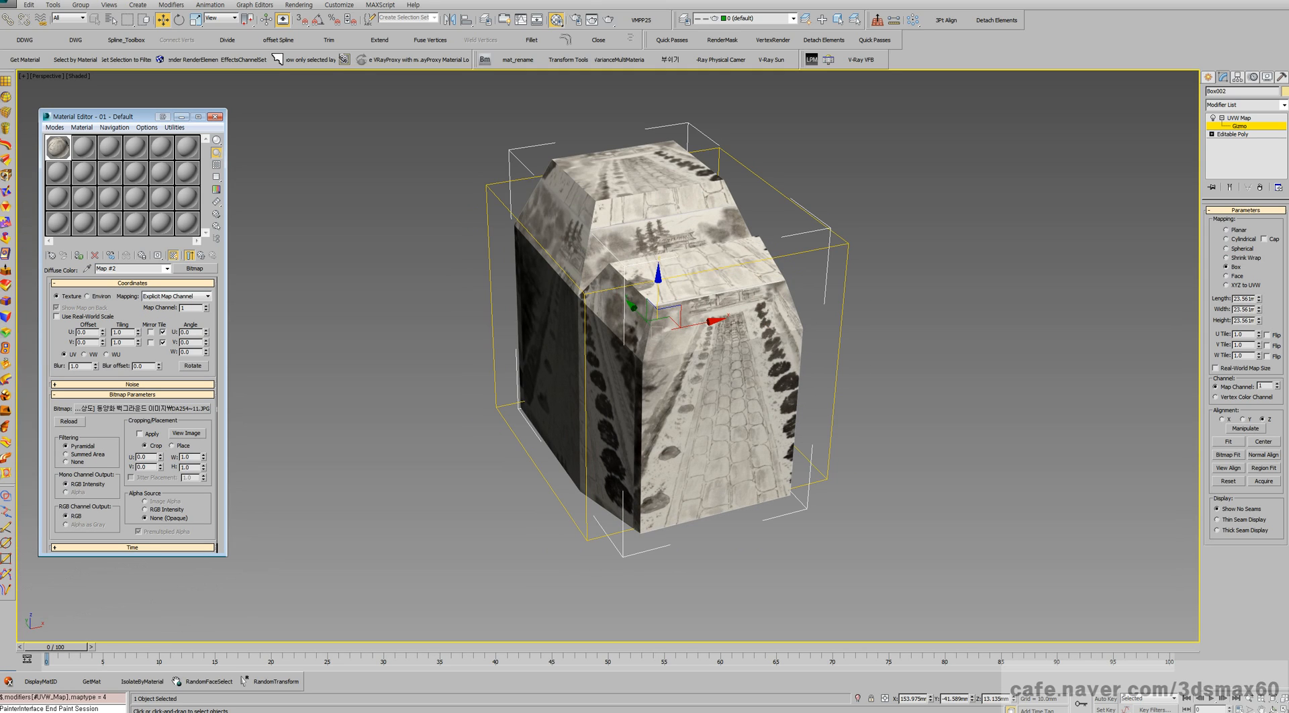
- Leave the UVW Map gizmo level and delete the box-mapped, reshaped box from the scene
left_click(1239, 117)
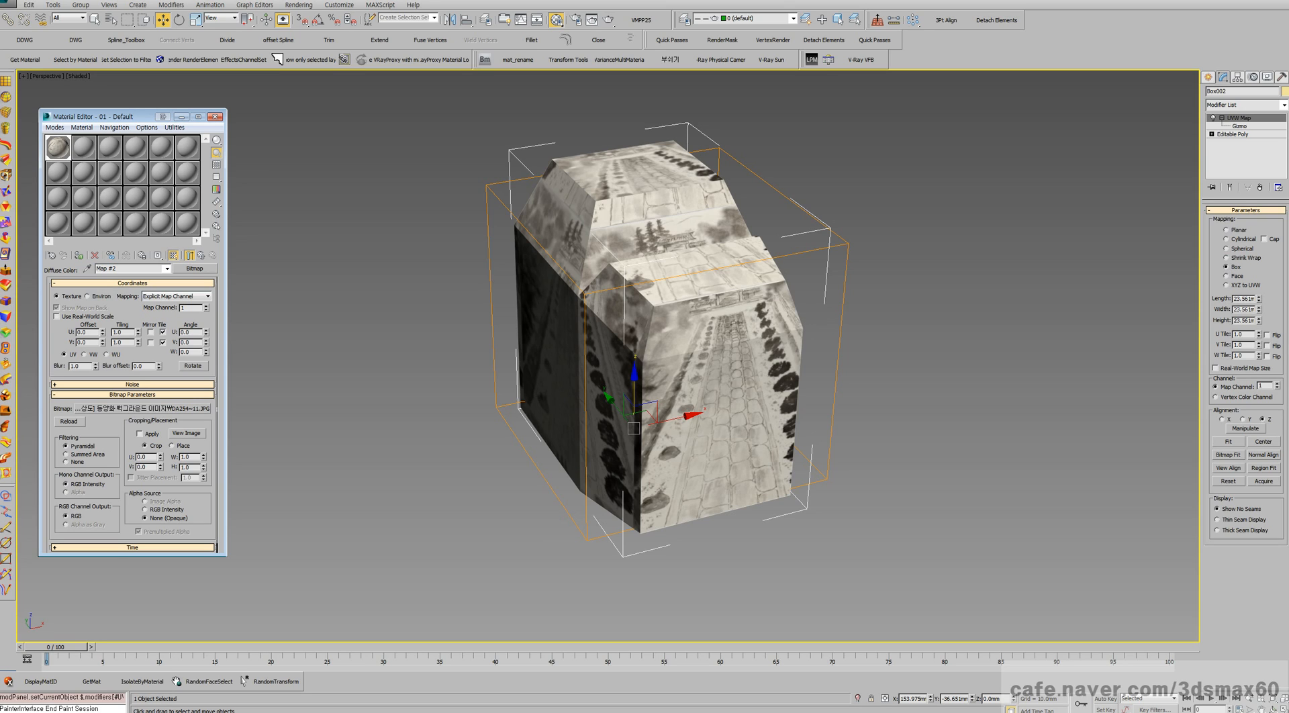
middle_click_drag(678, 343, 719, 351)
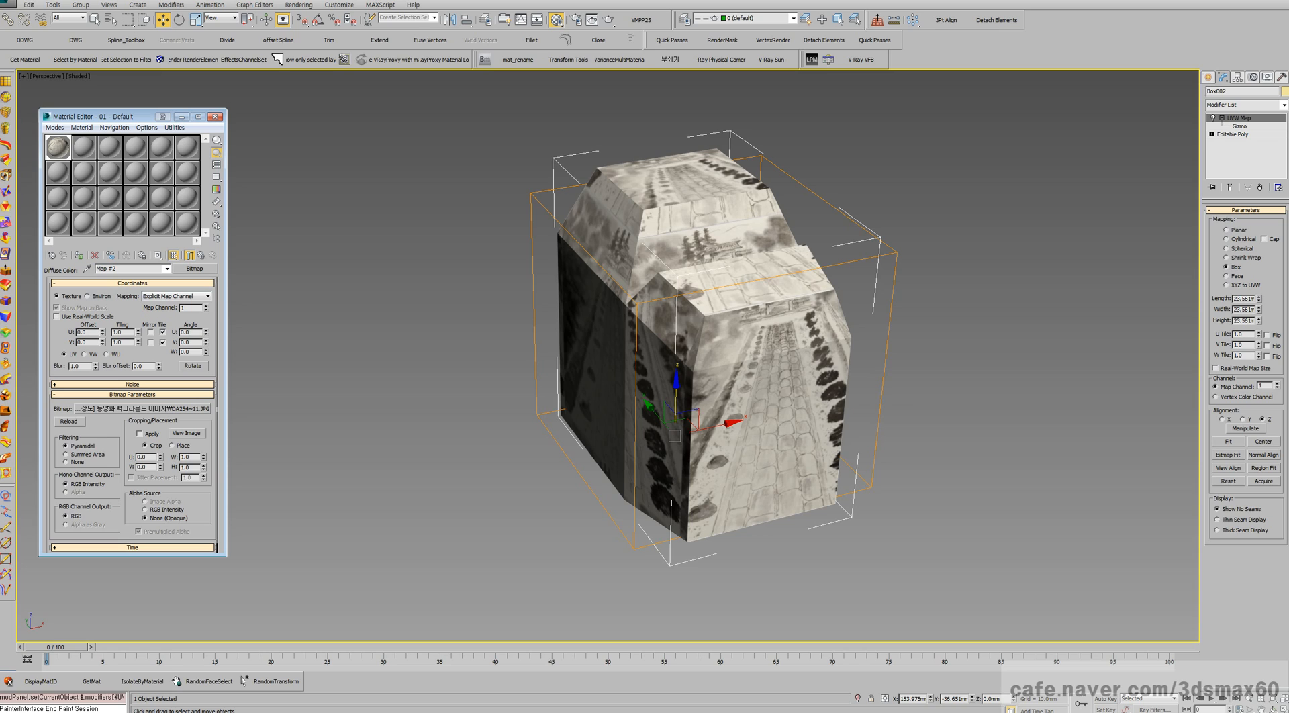
key("Delete")
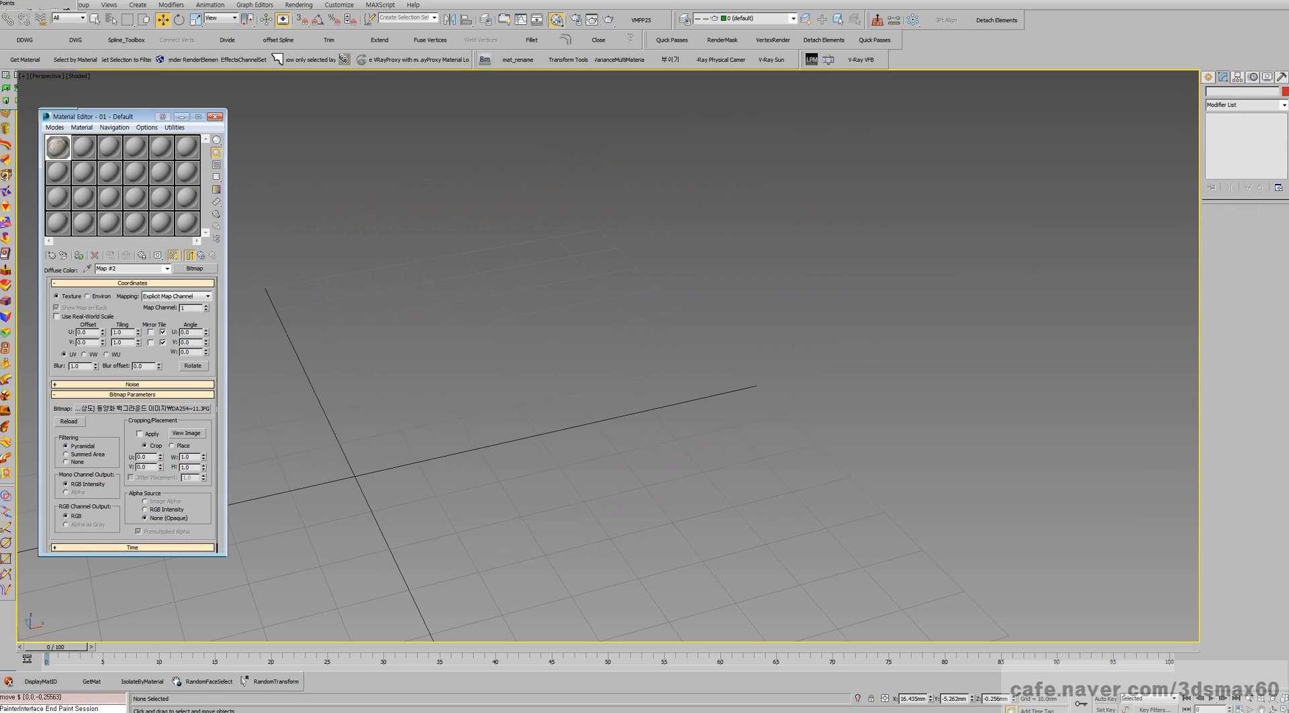
key("Delete")
- Create a plane about 38 mm long and 33.7 mm wide, with one length and one width segment and edged faces shown
left_click(1209, 77)
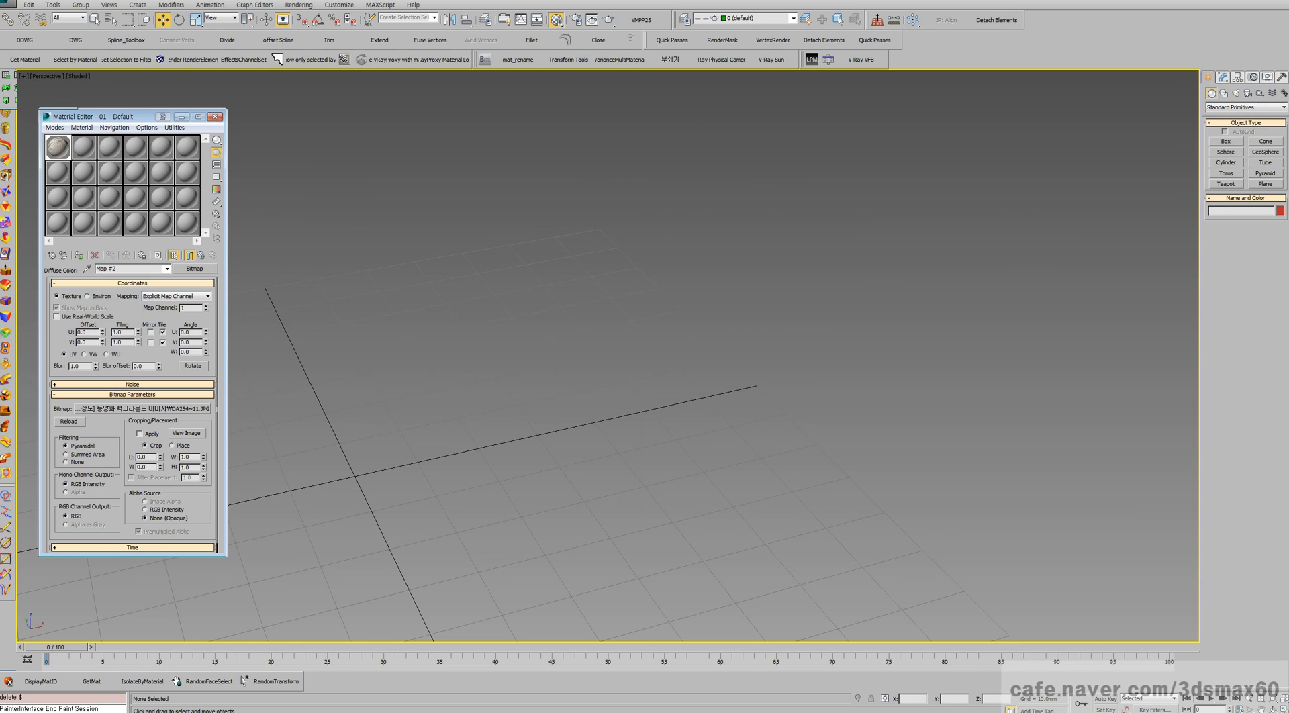
left_click(1223, 93)
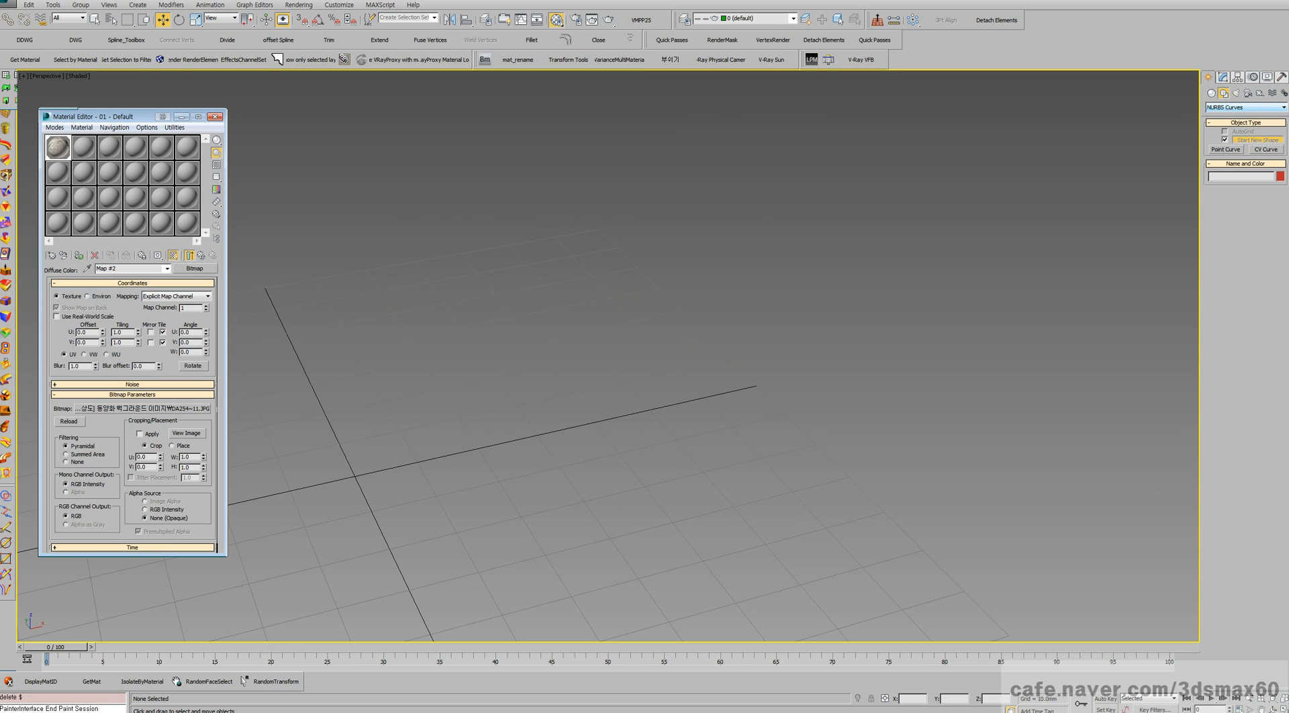
left_click(1212, 94)
left_click(1265, 184)
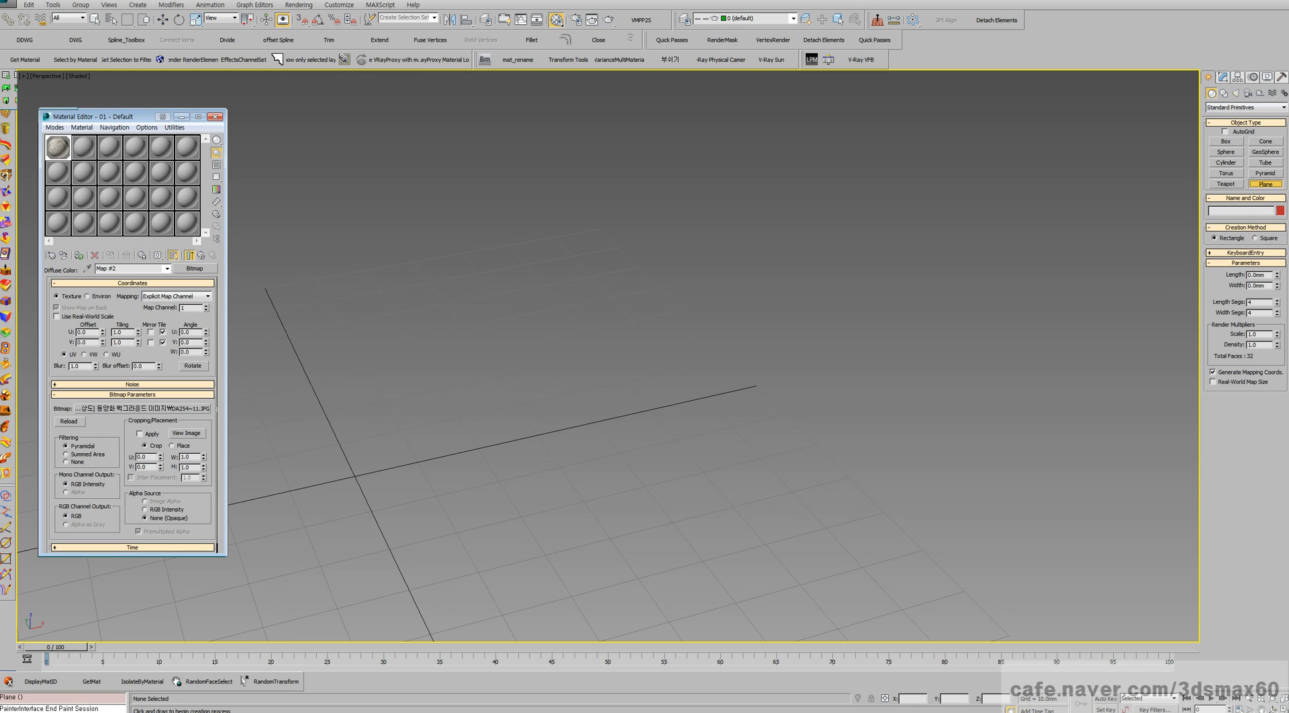
left_click_drag(431, 368, 704, 438)
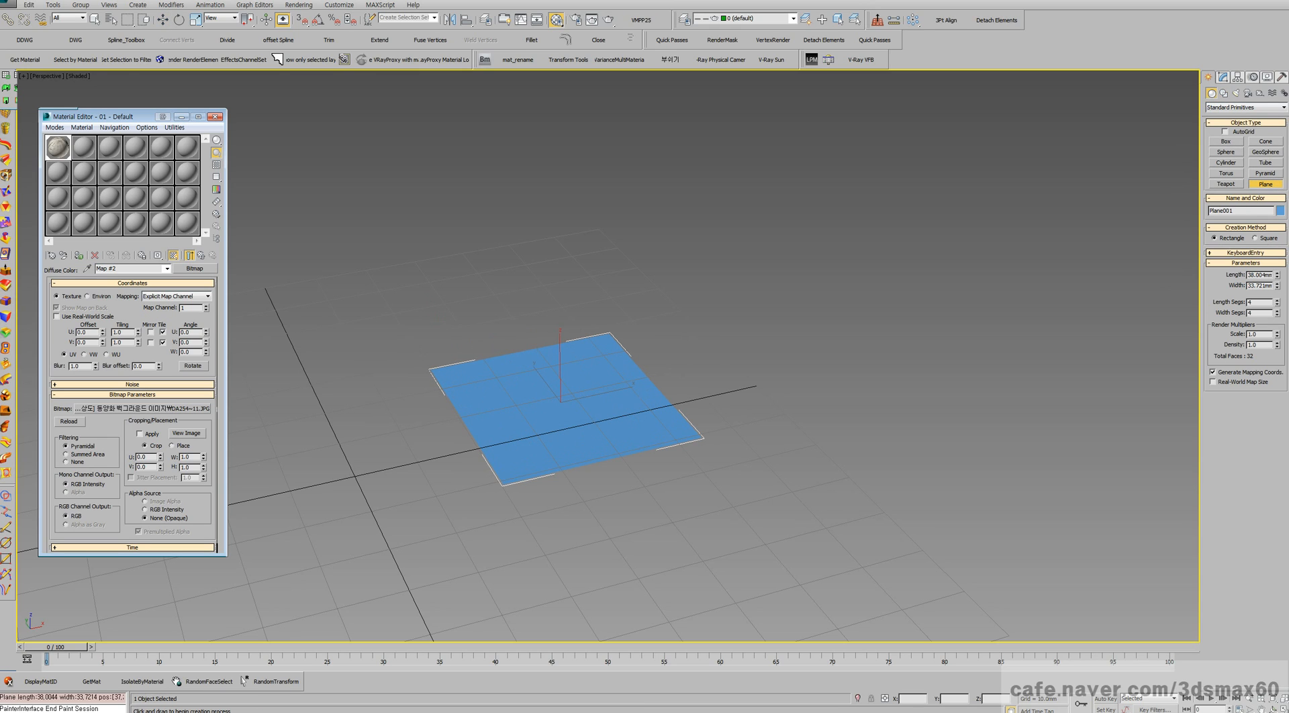
key("F4")
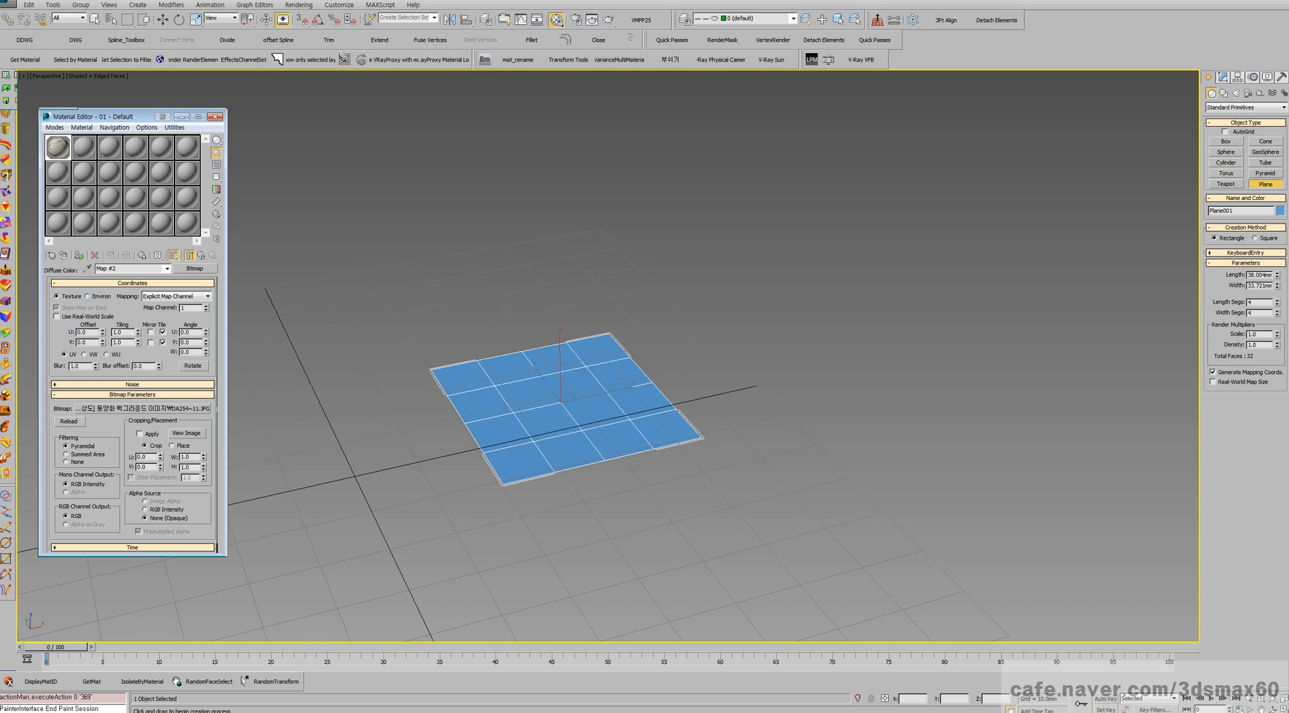
right_click(1277, 303)
right_click(1278, 314)
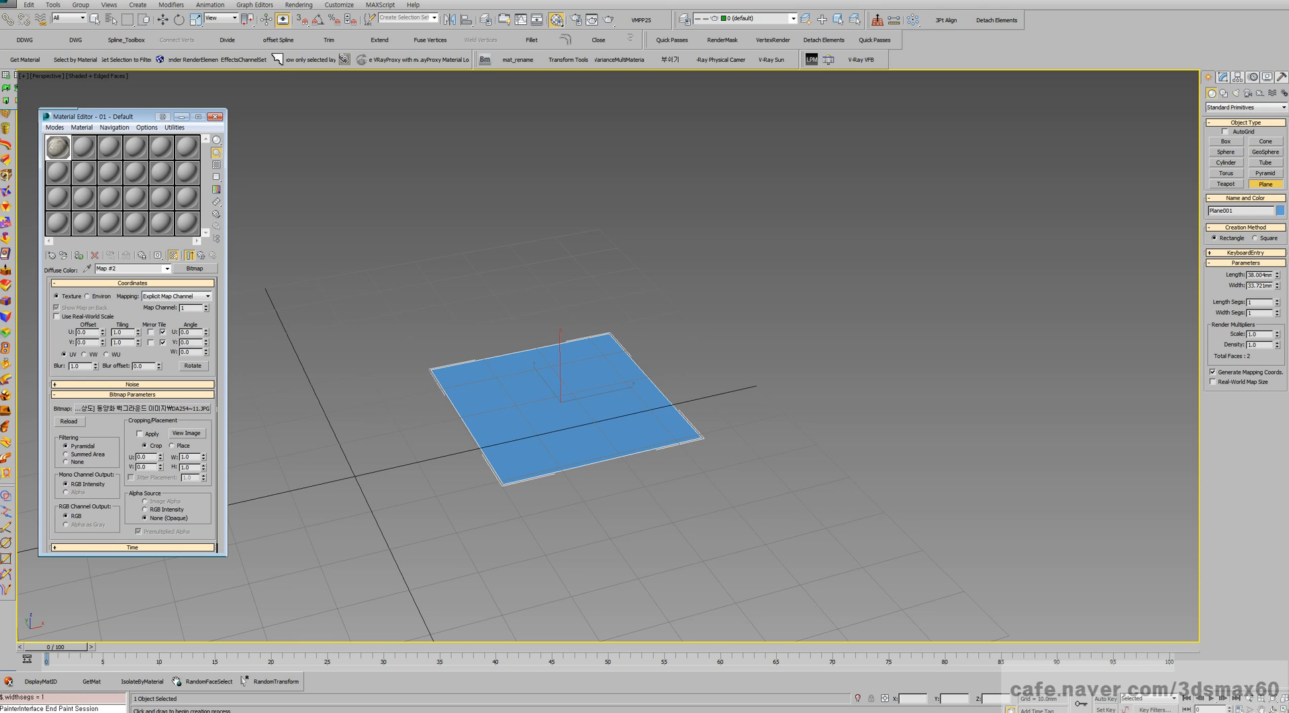
- Convert the plane to Editable Poly and extend its right-hand edge into two more faces, turning it to form a bent strip
key("alt+c")
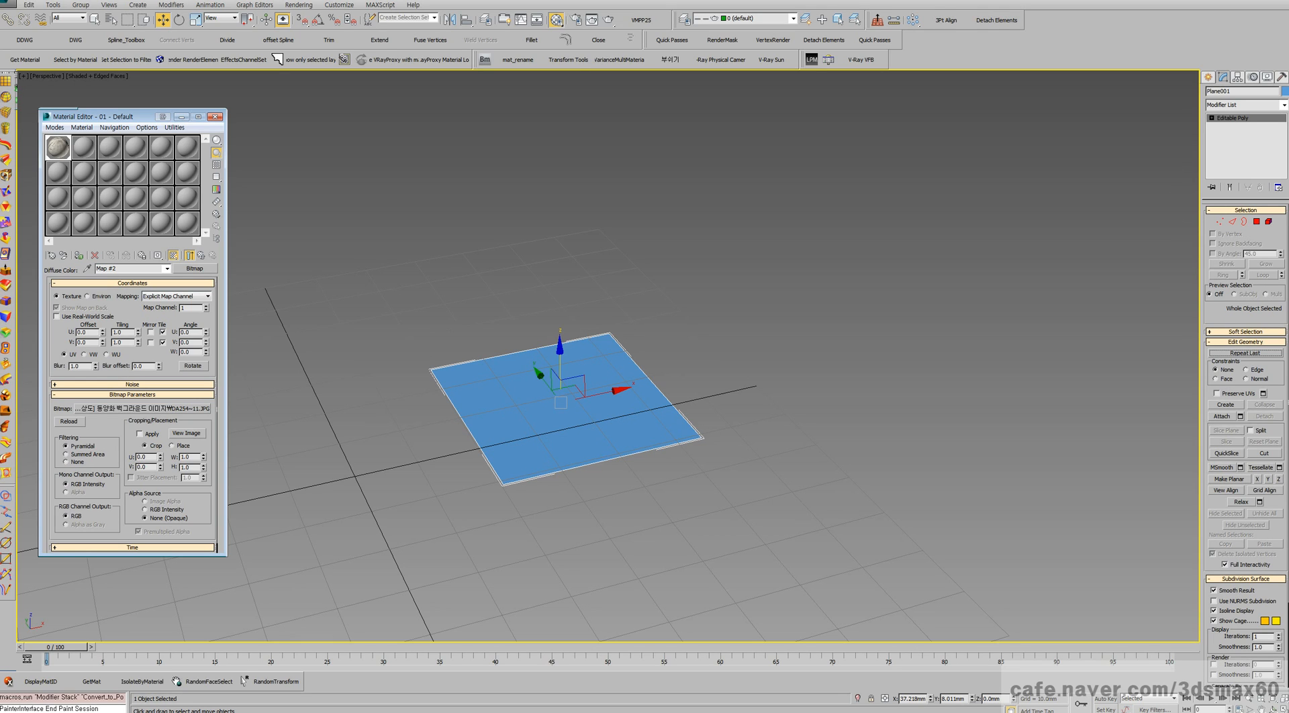
key("2")
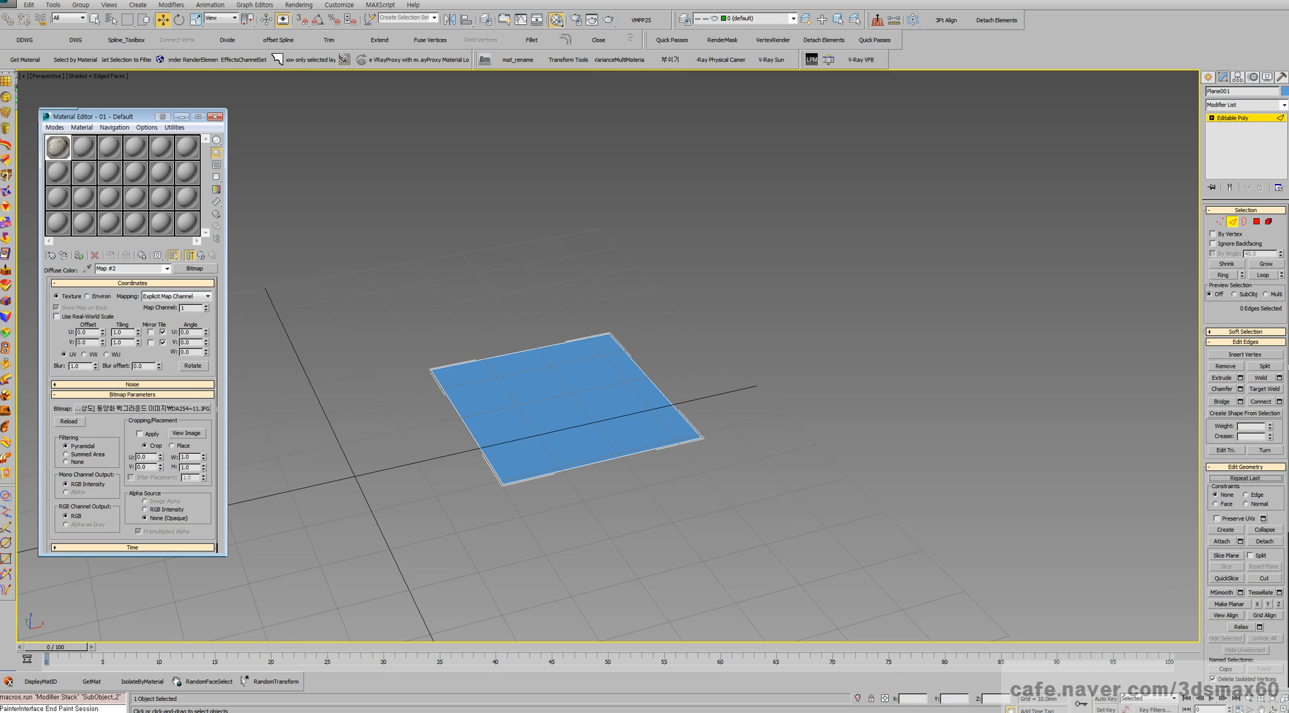
left_click(653, 383)
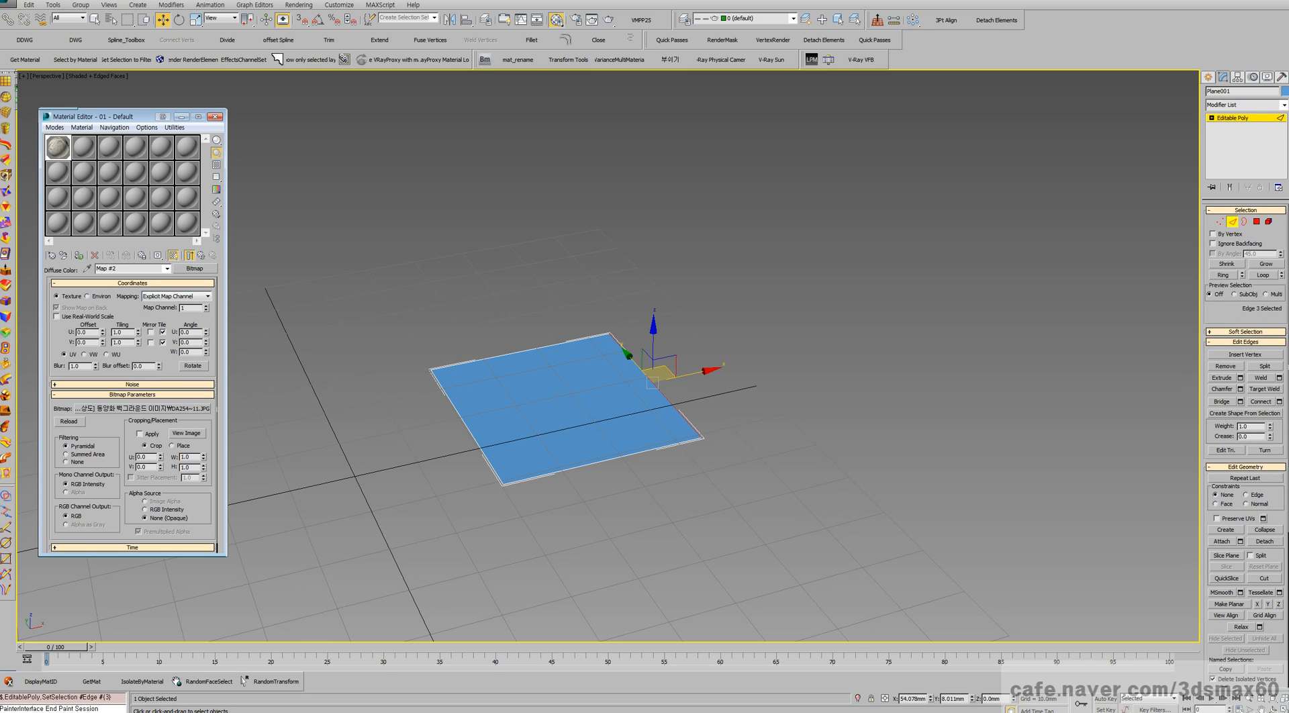
left_click_drag(652, 382, 762, 335, "shift")
right_click(731, 302)
left_click(749, 310)
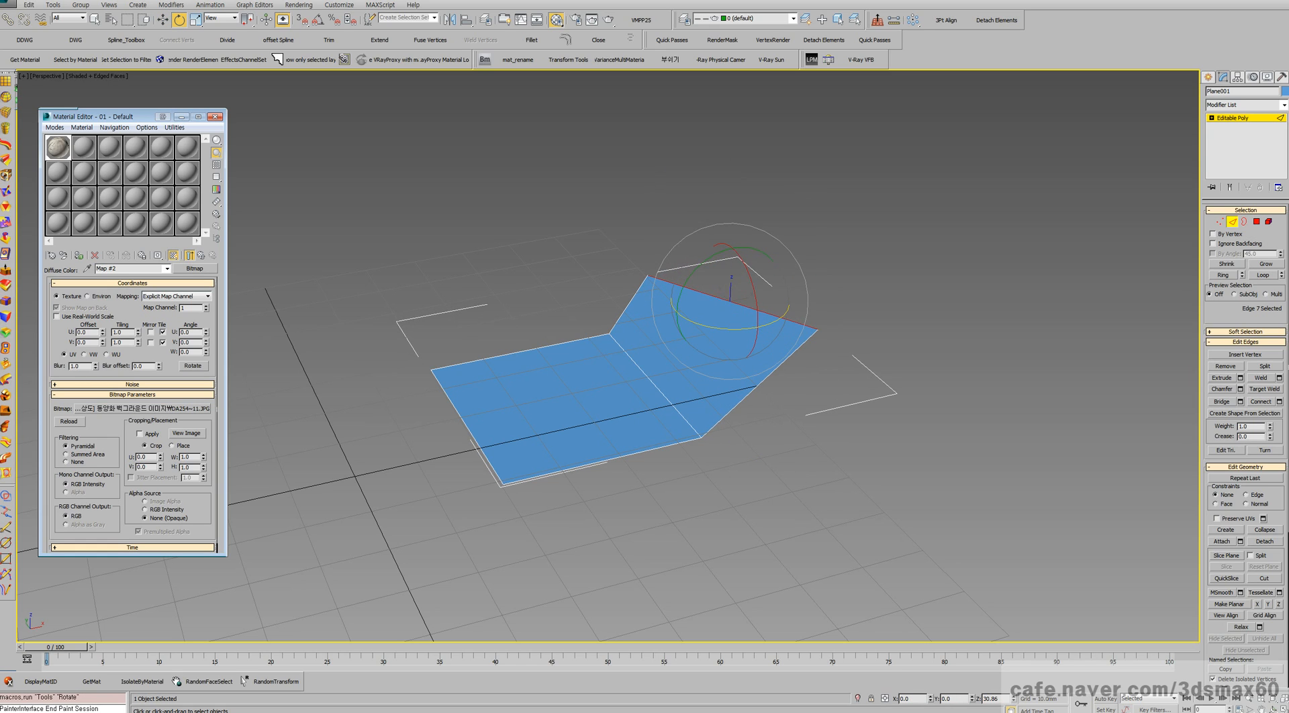
right_click(766, 315)
left_click(784, 327)
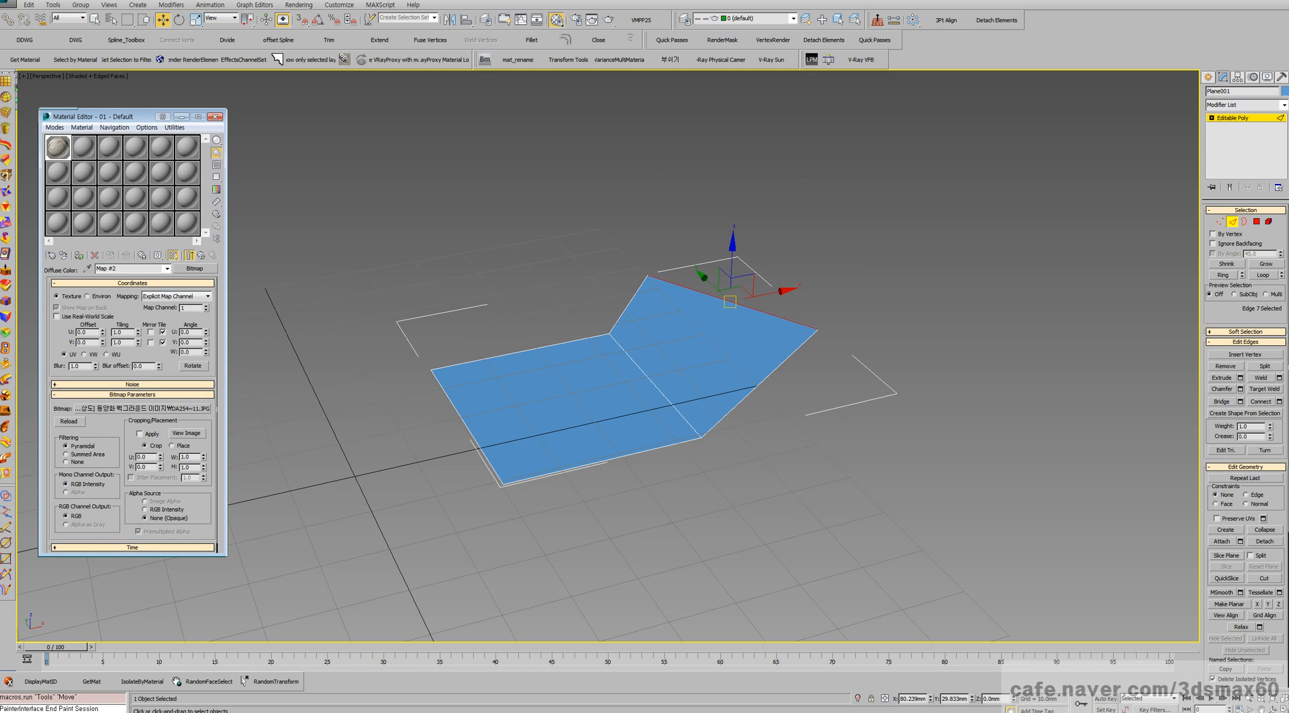
left_click_drag(730, 301, 653, 213, "shift")
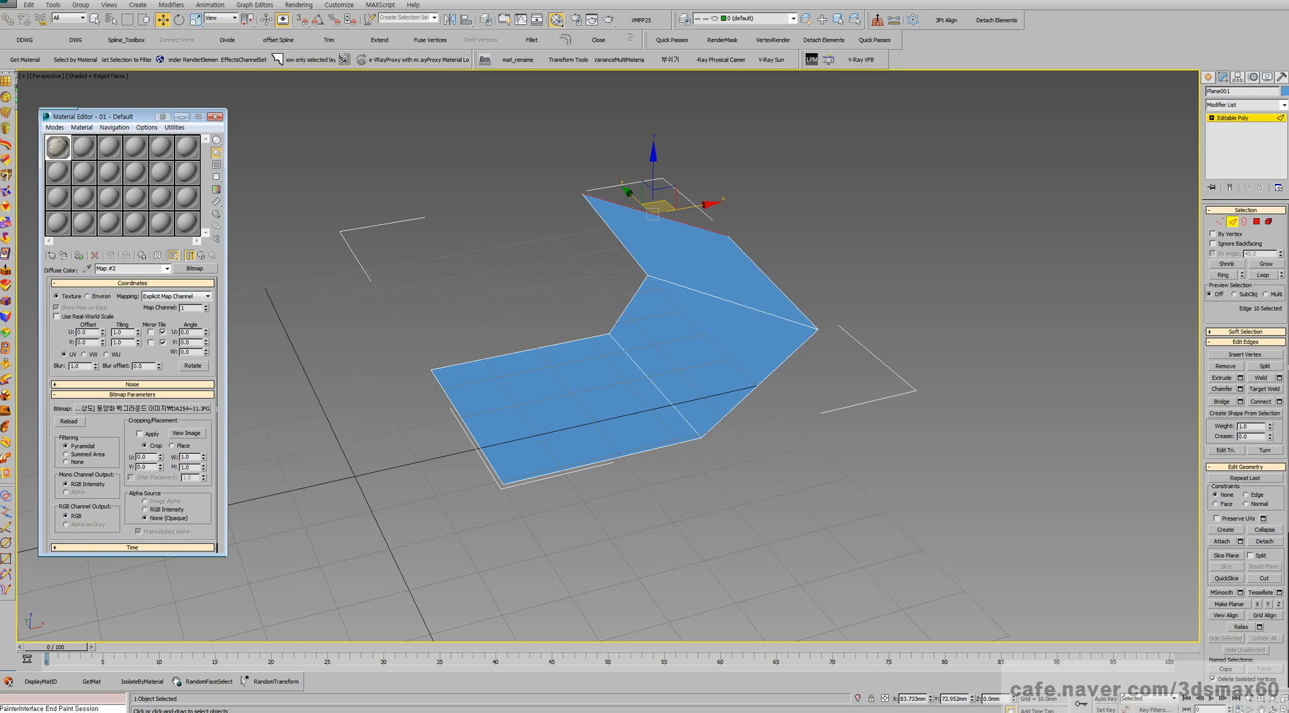
- Nudge the outer and inner vertices at the strip's second bend to smooth its outline
left_click(1221, 221)
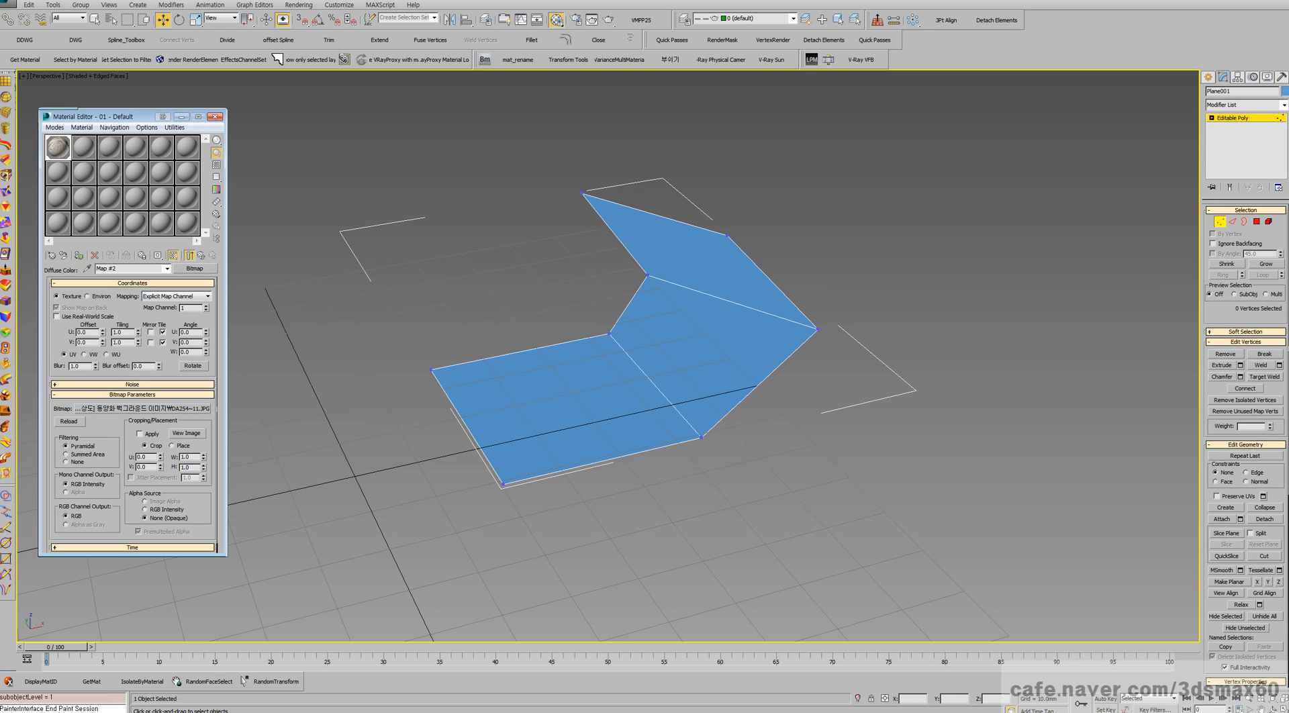
left_click(818, 329)
left_click_drag(853, 323, 824, 329)
left_click(647, 276)
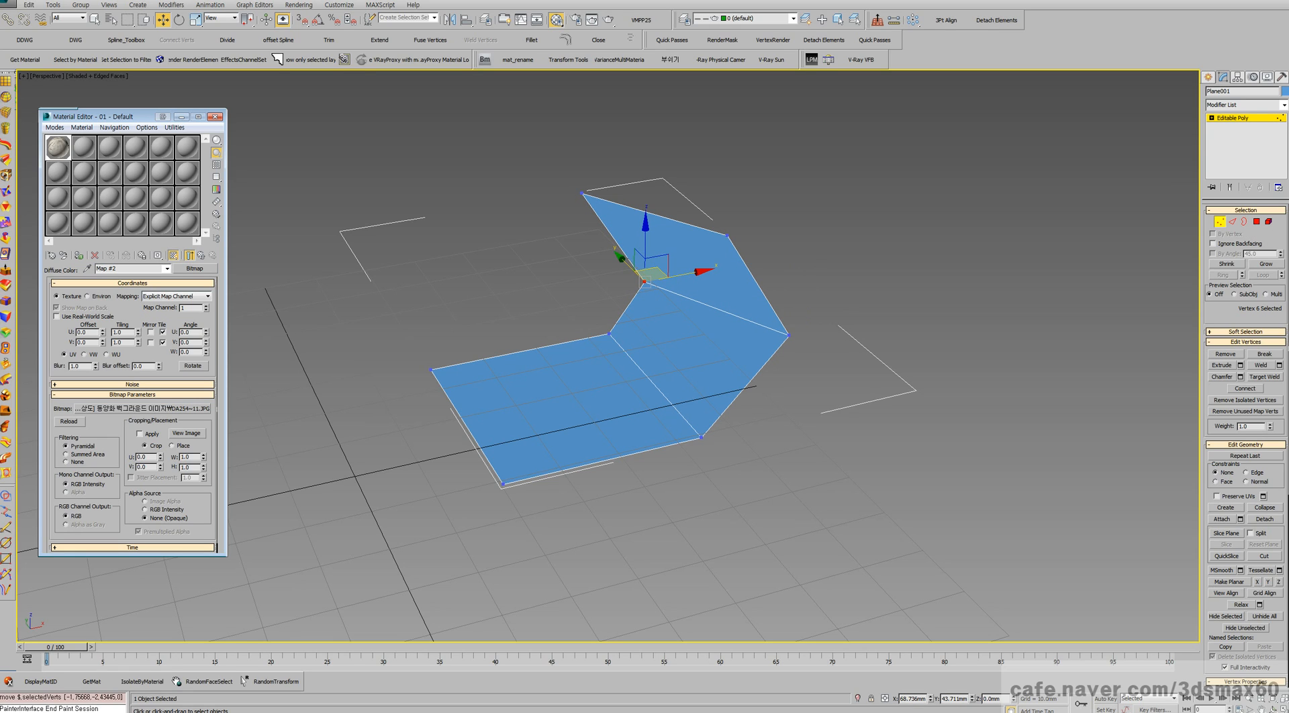
- Leave vertex editing and add a UVW Map modifier with Planar mapping to the bent strip
left_click(1233, 117)
left_click(1245, 105)
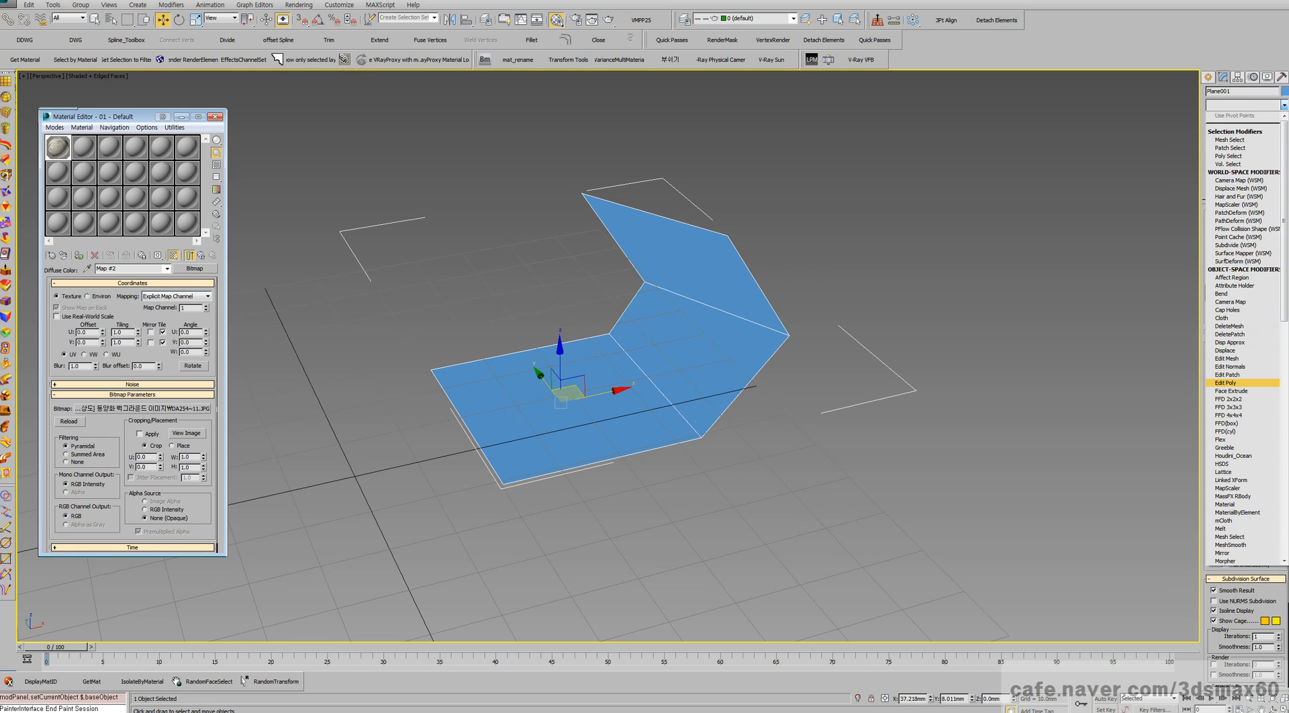
key("u")
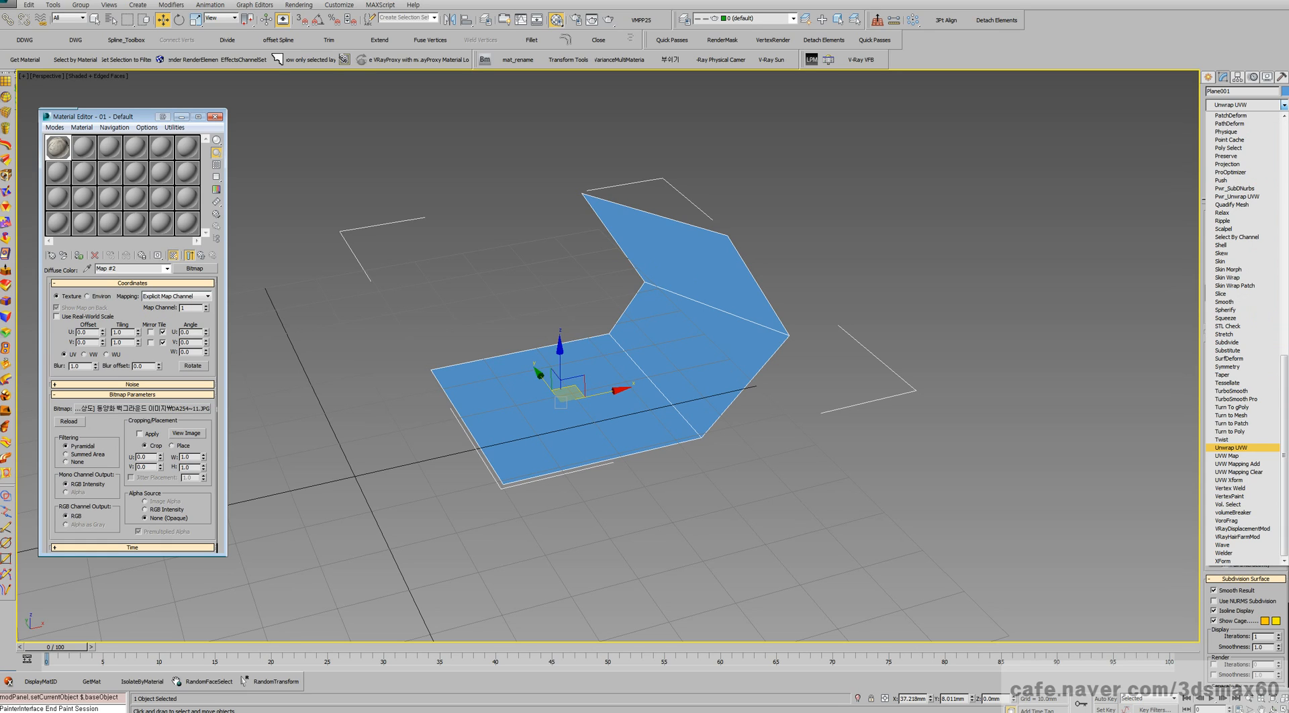
key("Down")
key("Return")
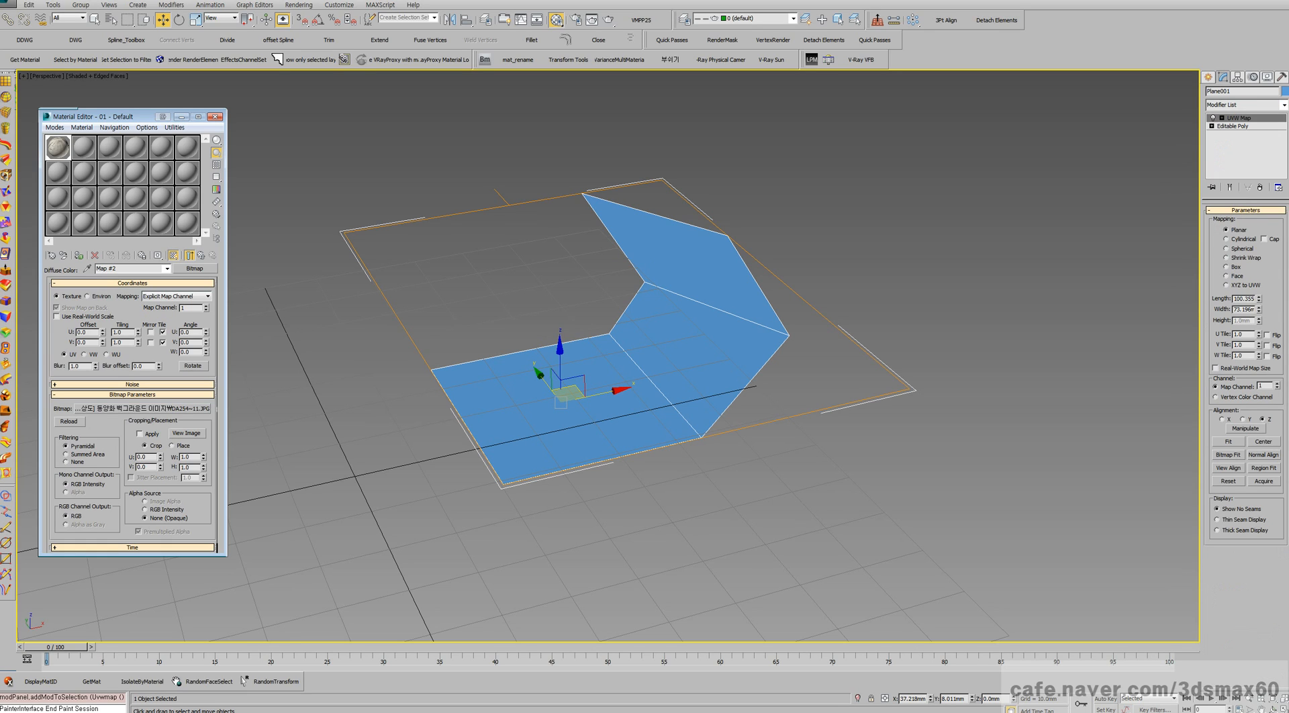
left_click(1222, 118)
- Give the second material a Checker diffuse map, assign it to the strip and show the map in the viewport
left_click(84, 147)
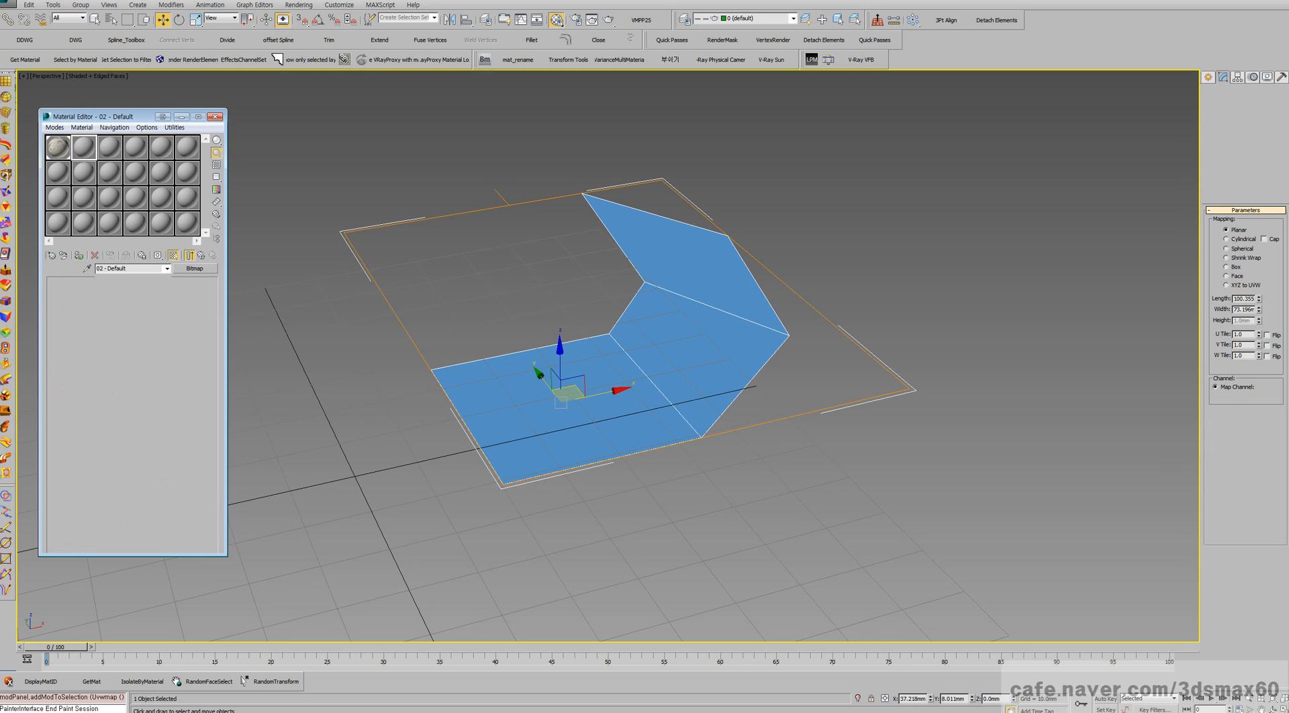
left_click(122, 346)
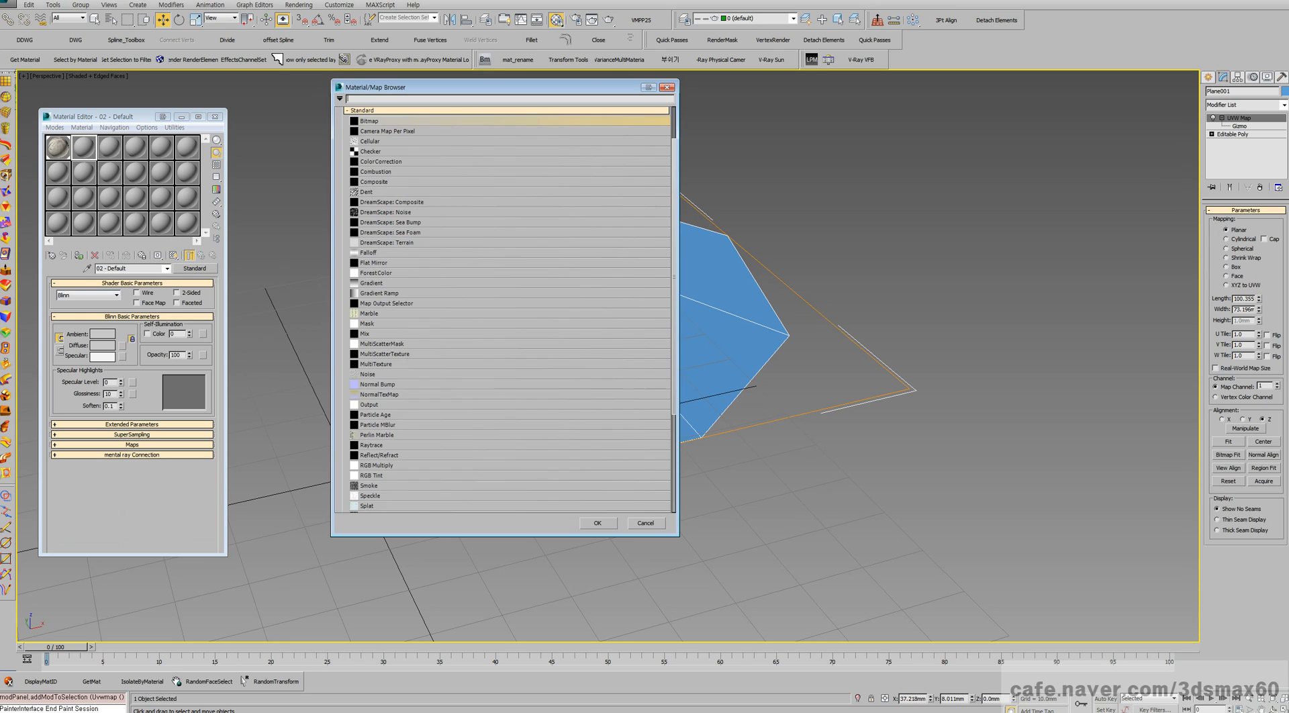
double_click(371, 151)
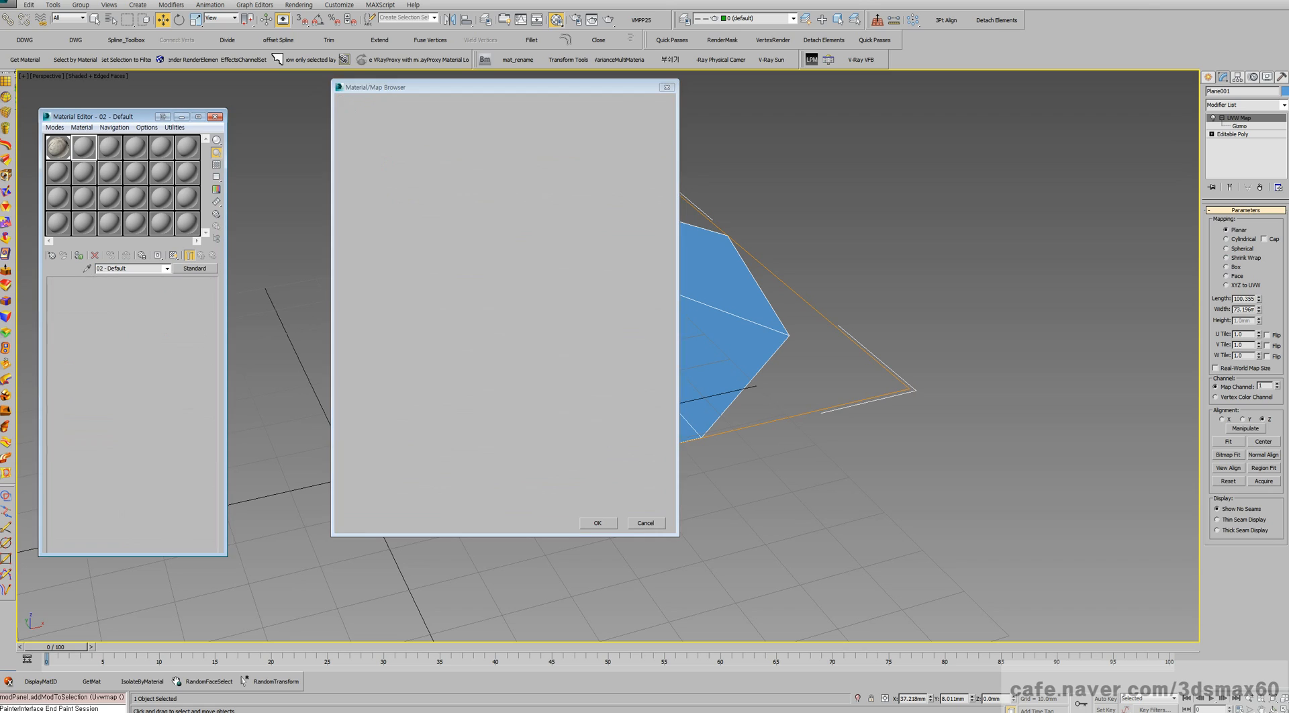
left_click(78, 255)
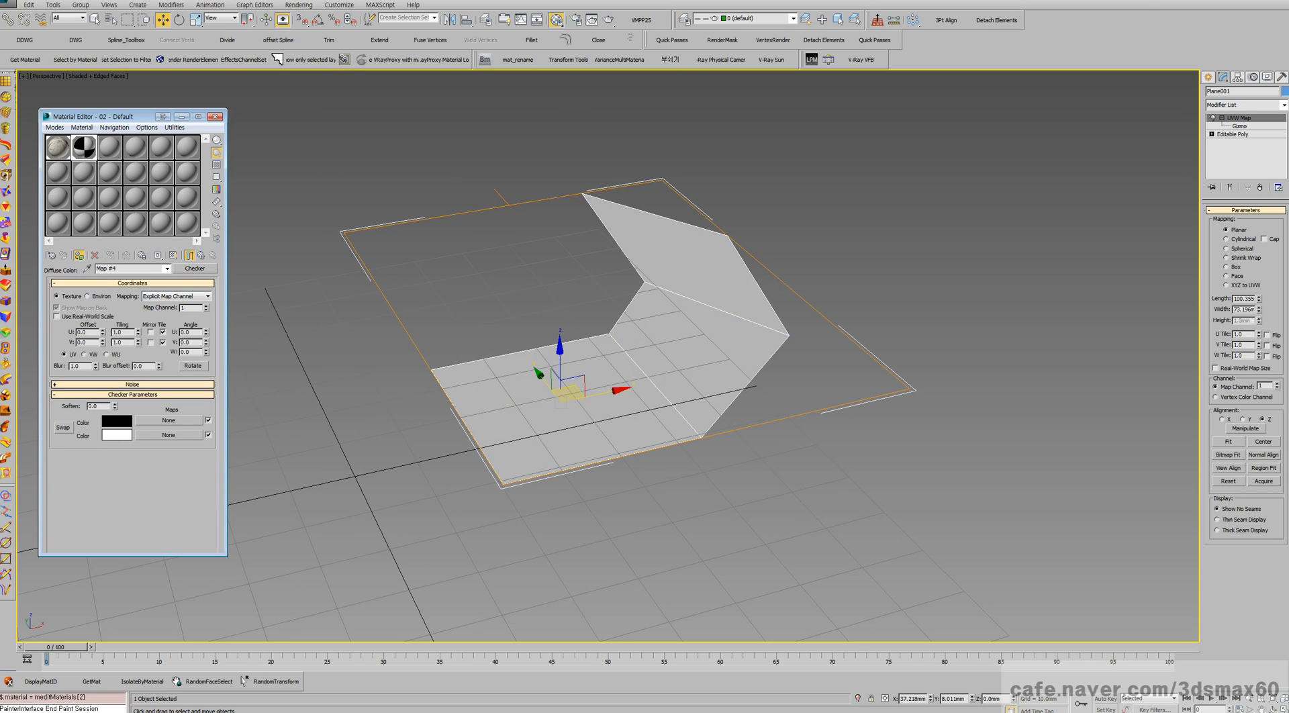
left_click(173, 255)
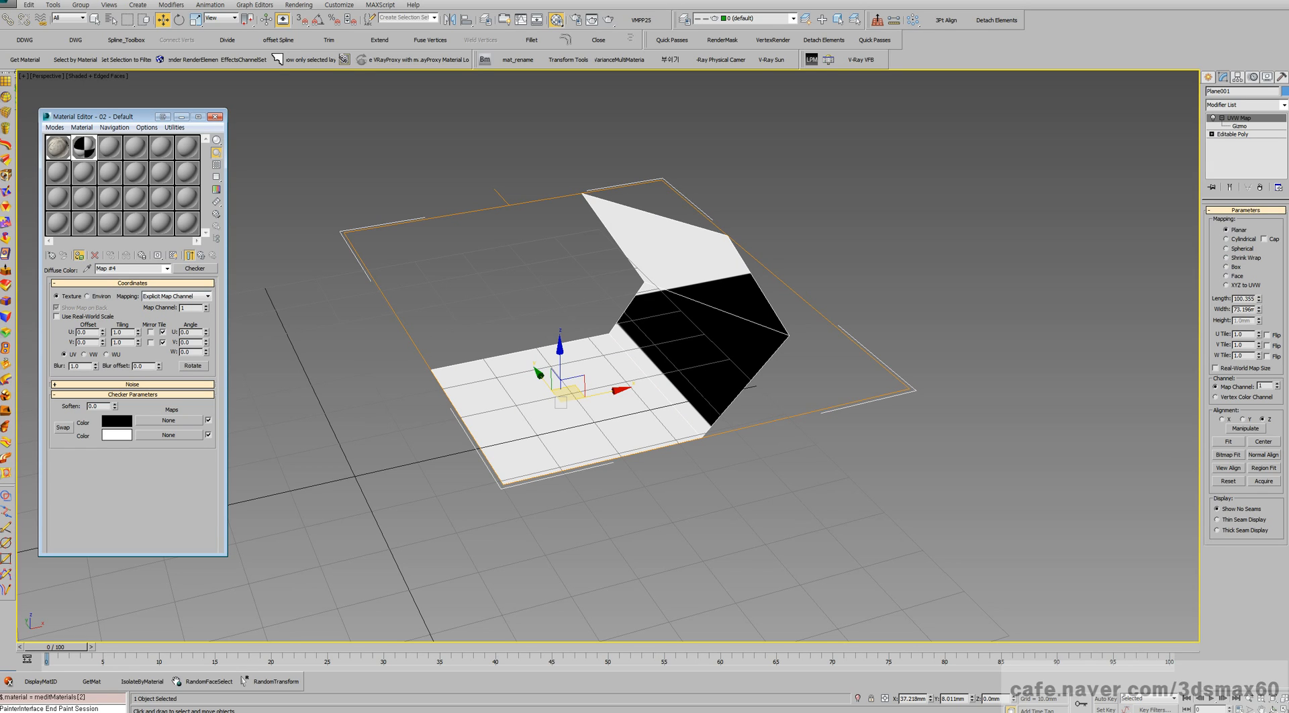
- Set the checker map's U and V tiling to 10 and examine the pattern across the strip
type("10")
key("Return")
double_click(119, 342)
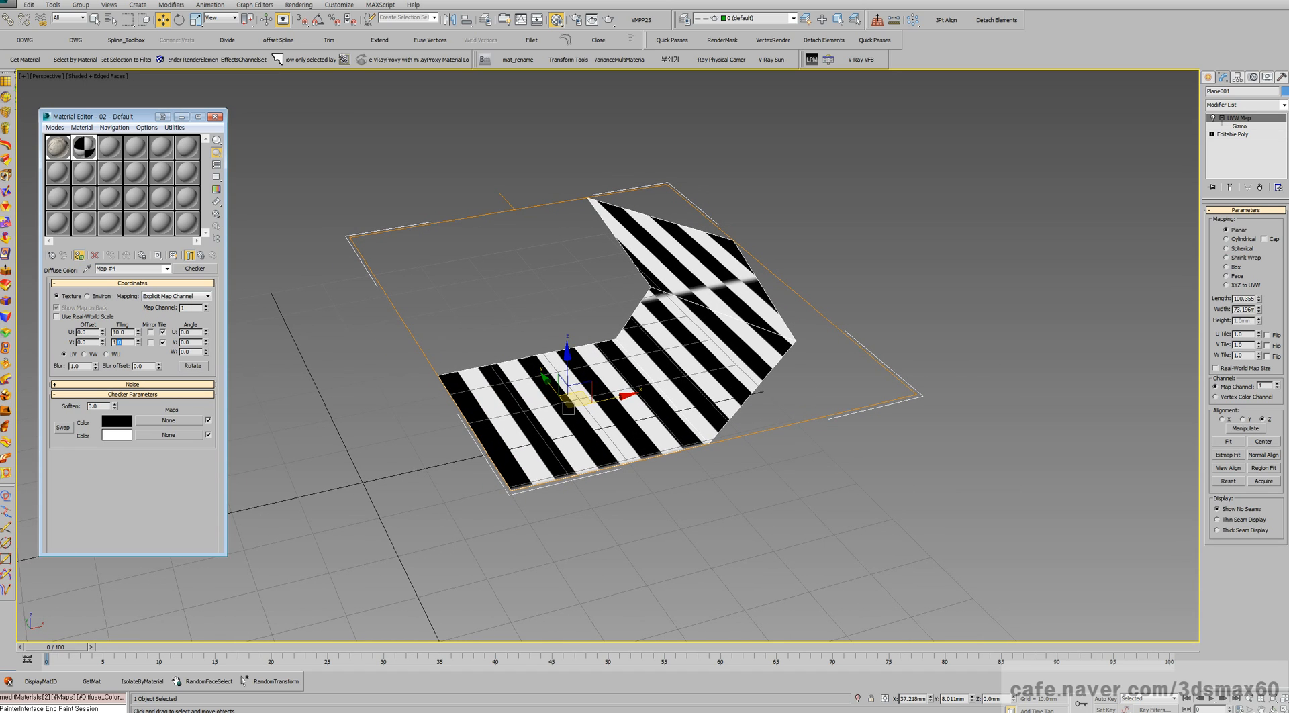
type("10")
key("Return")
middle_click_drag(625, 403, 590, 396)
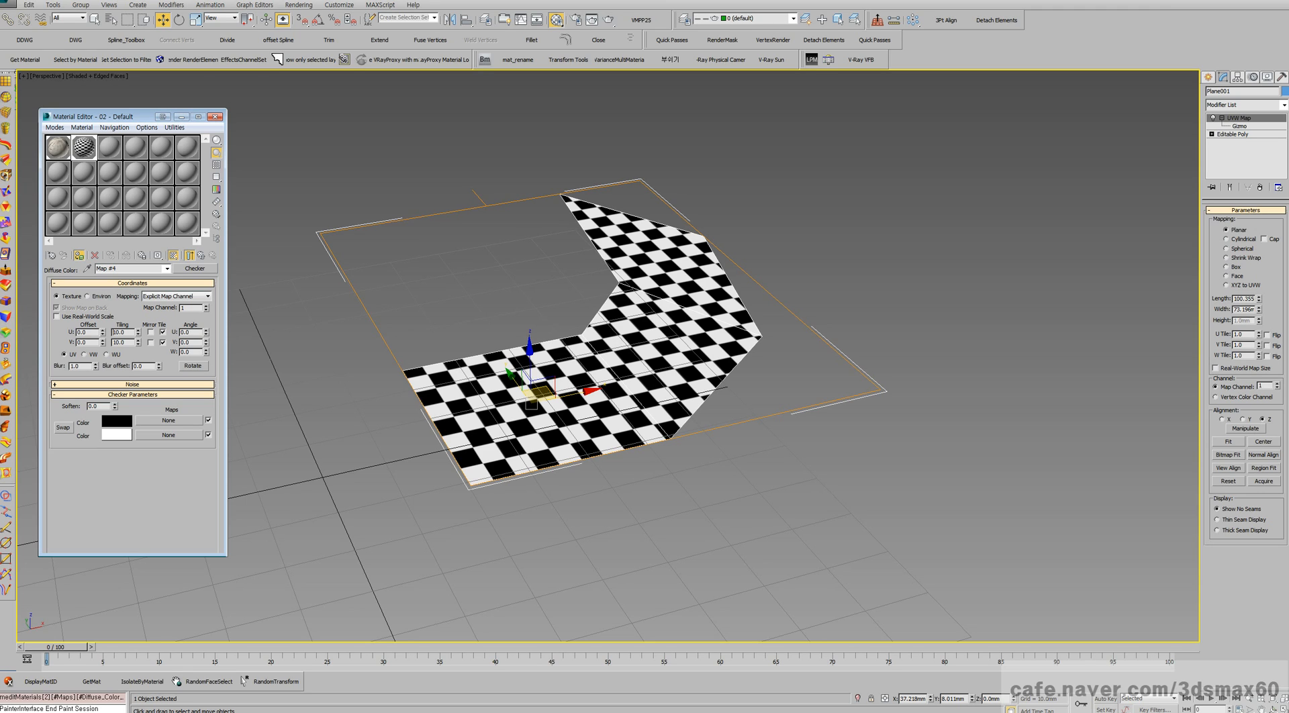
middle_click_drag(540, 395, 536, 397)
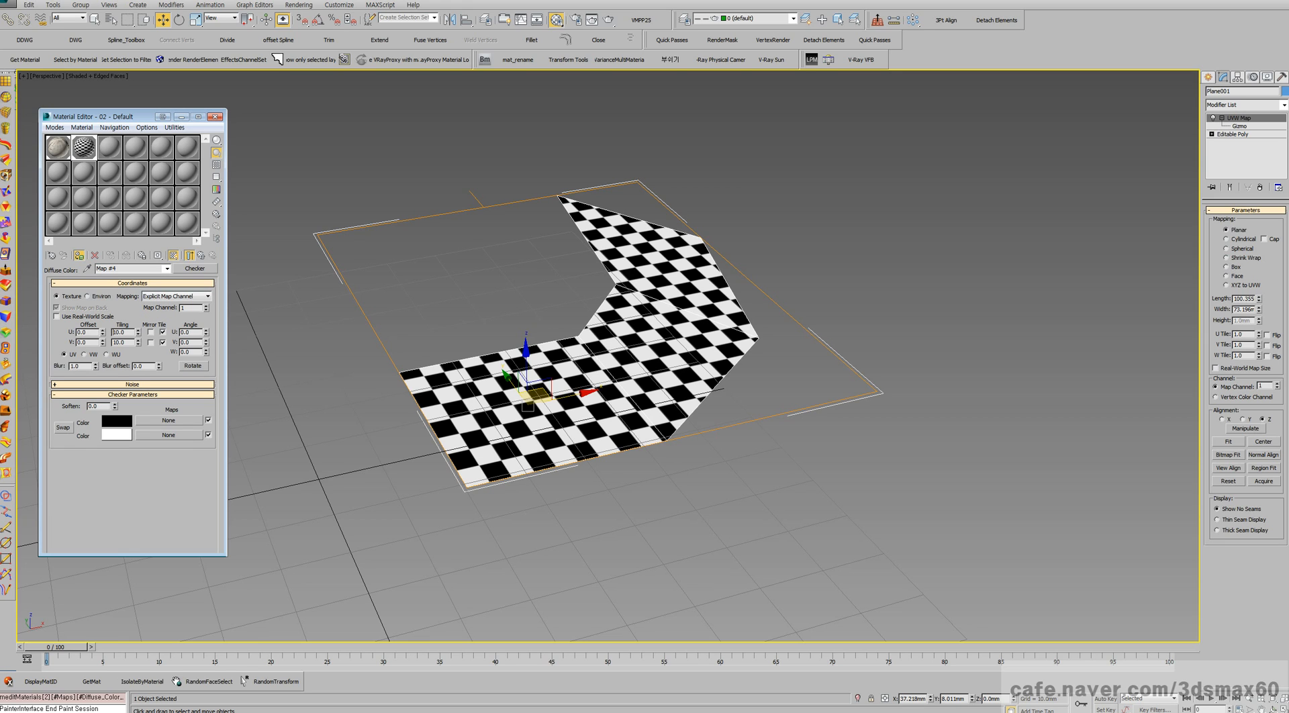
middle_click_drag(571, 376, 615, 378)
scroll(608, 356, "down", 4)
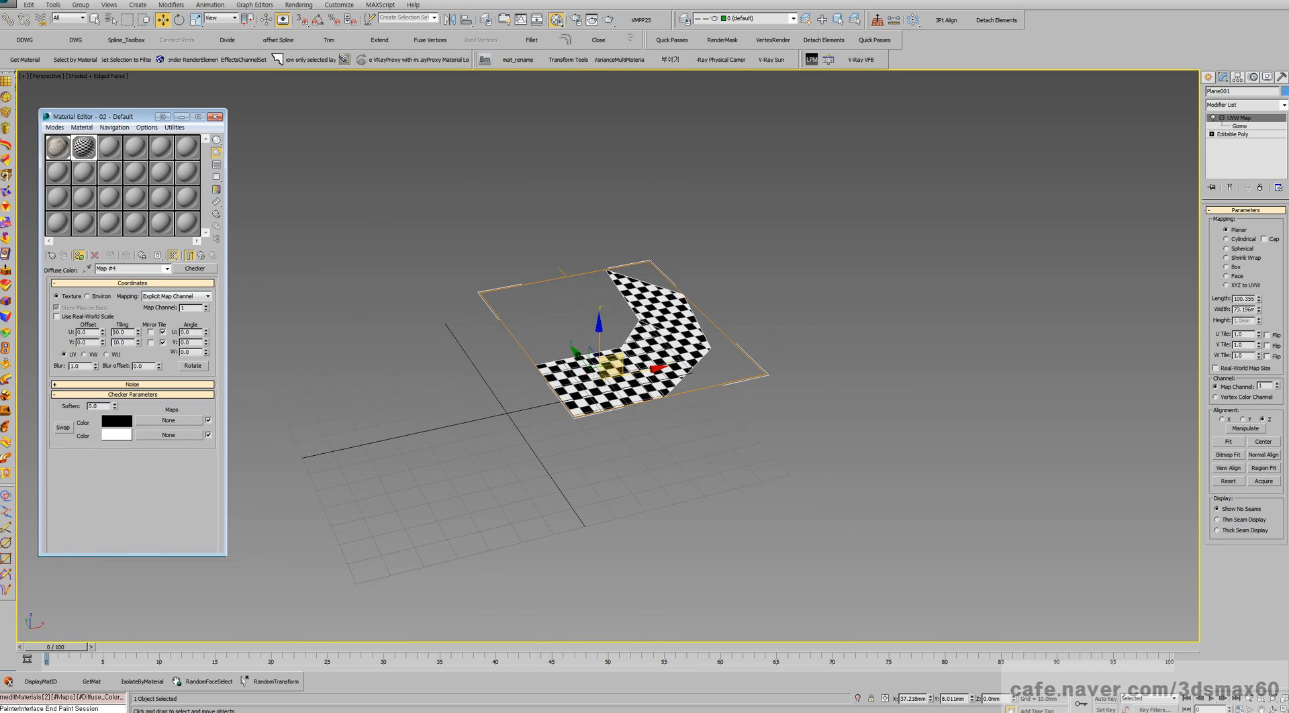
scroll(608, 356, "up", 4)
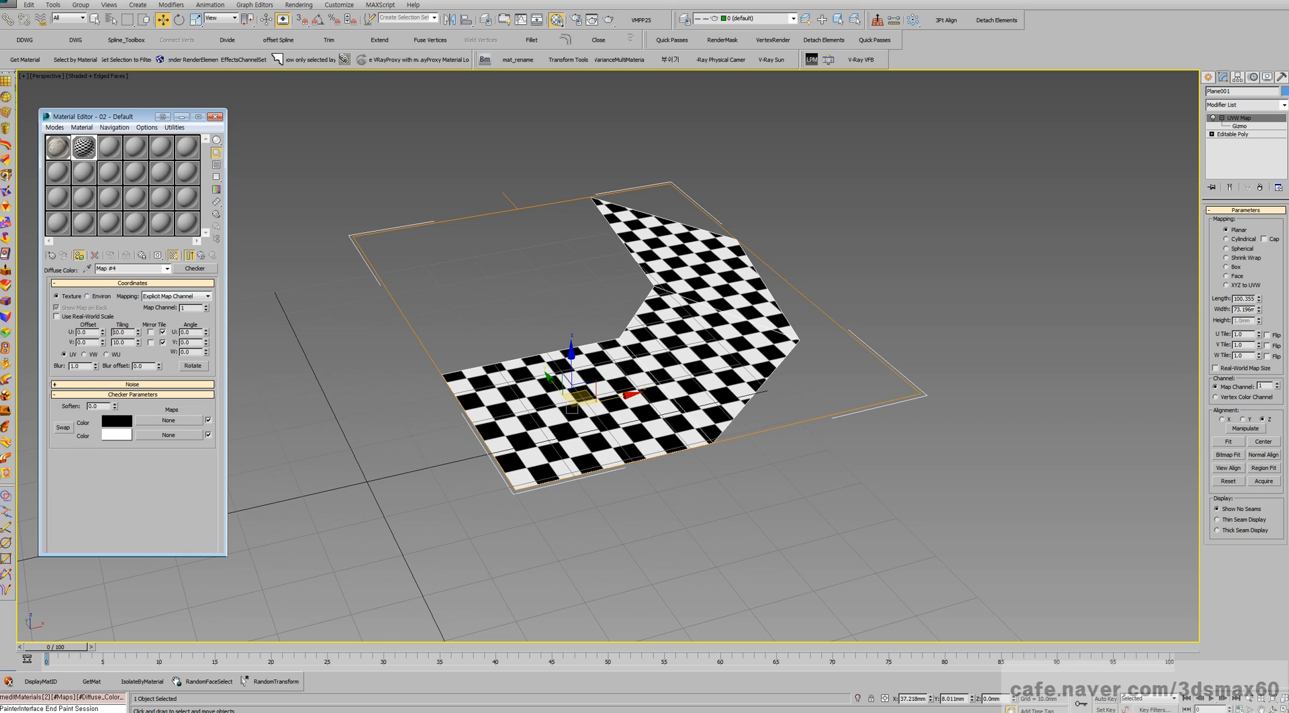
- Delete the checkered strip and reframe the perspective view on the empty grid
key("Delete")
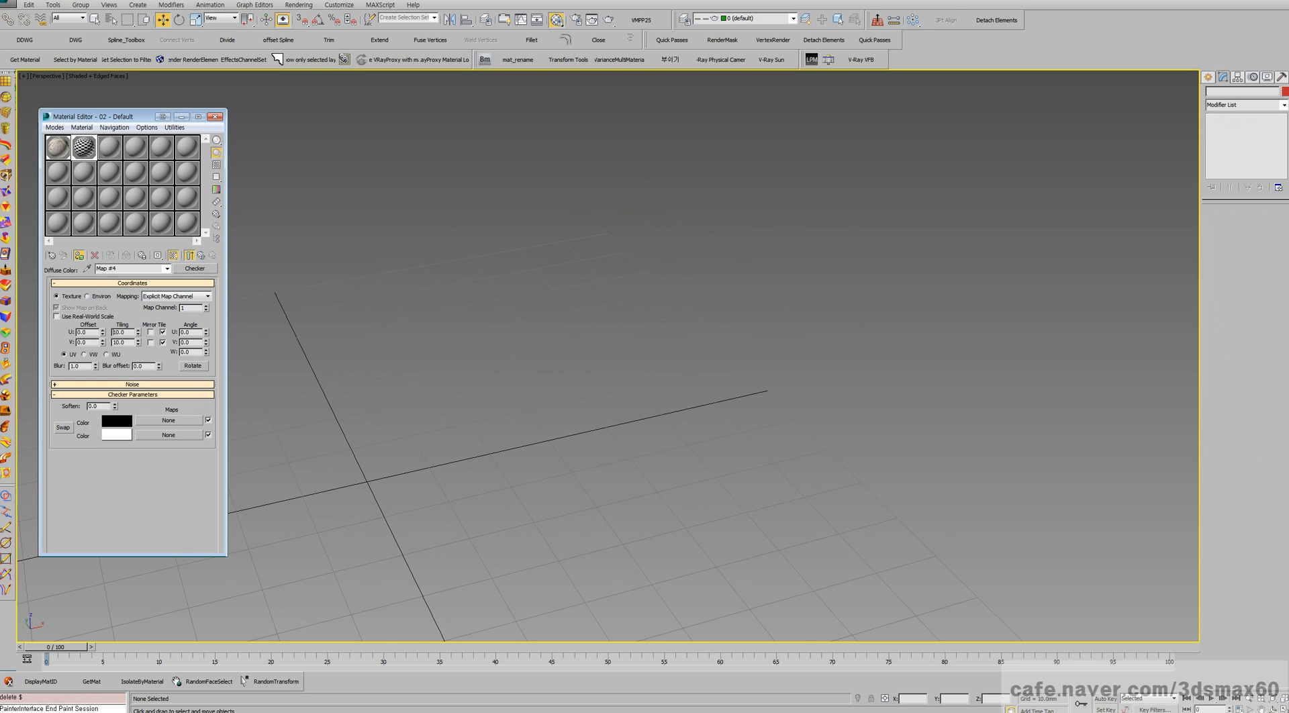
key("z")
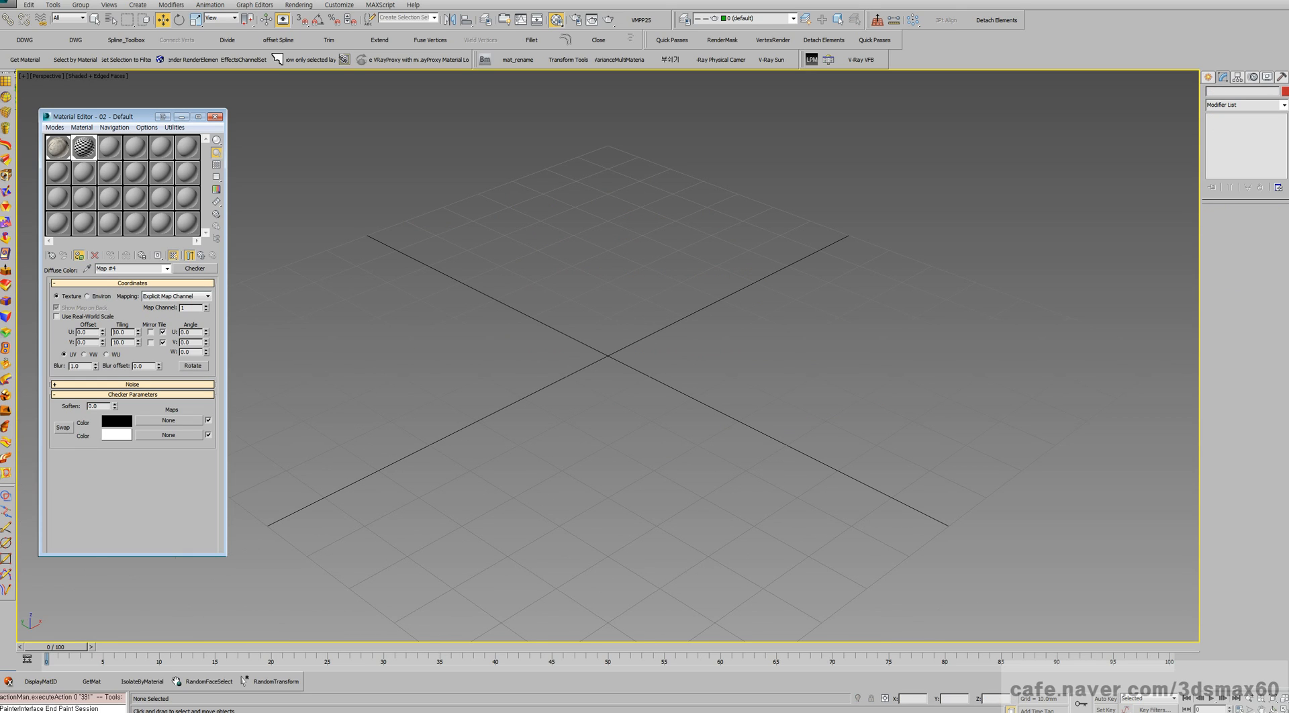
- Draw a NURBS CV curve with five control vertices as a wide arch across the grid in the perspective view
left_click(1209, 77)
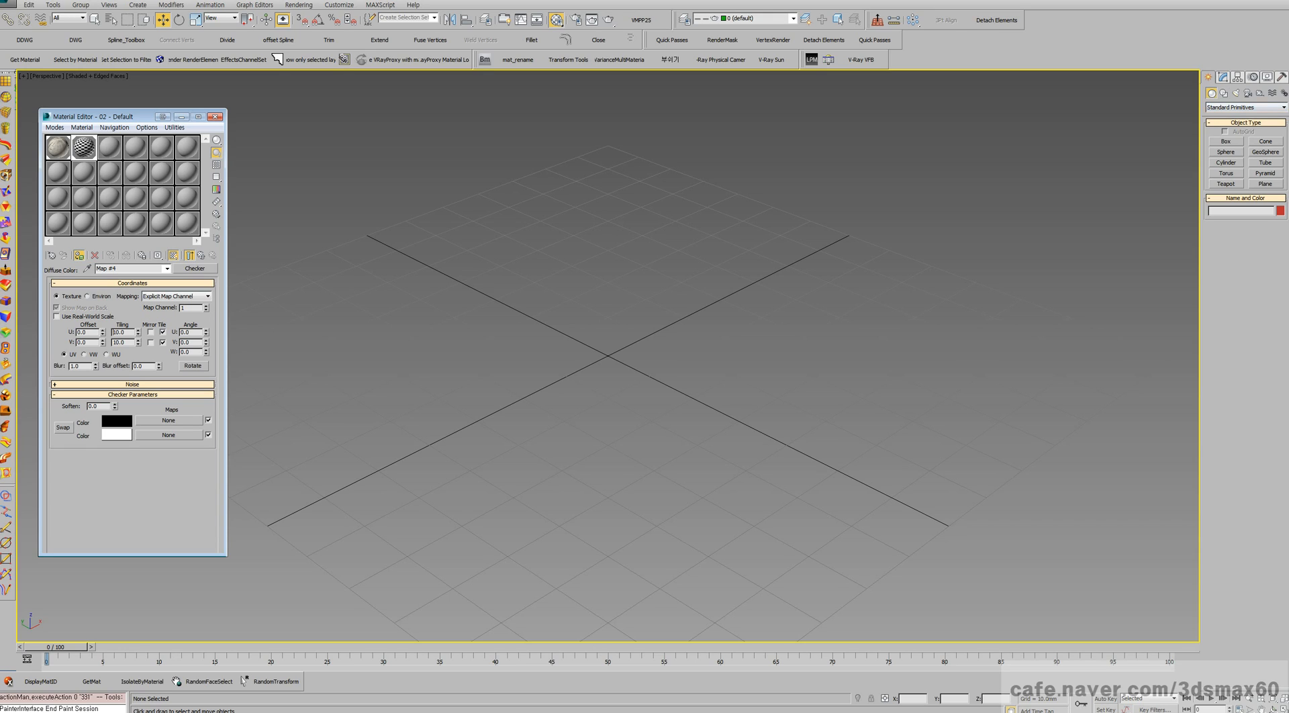
left_click(1223, 93)
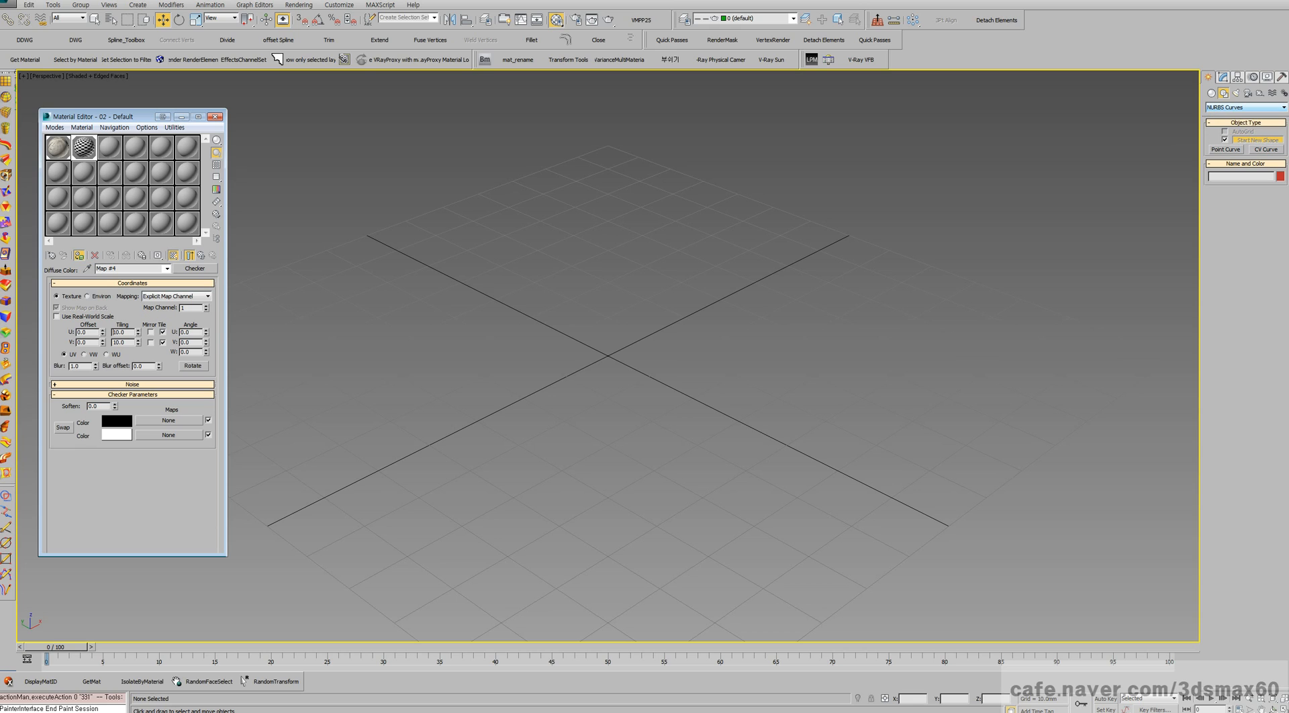
left_click(1267, 149)
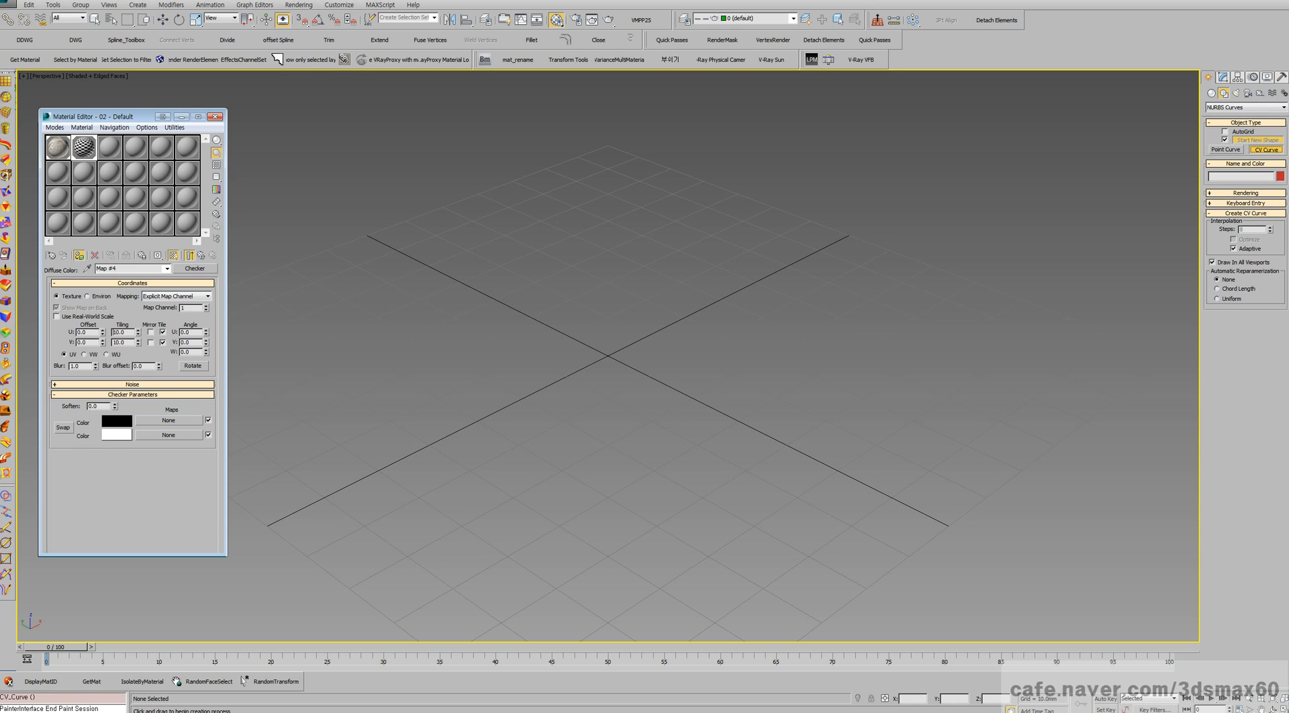
left_click_drag(425, 444, 475, 251)
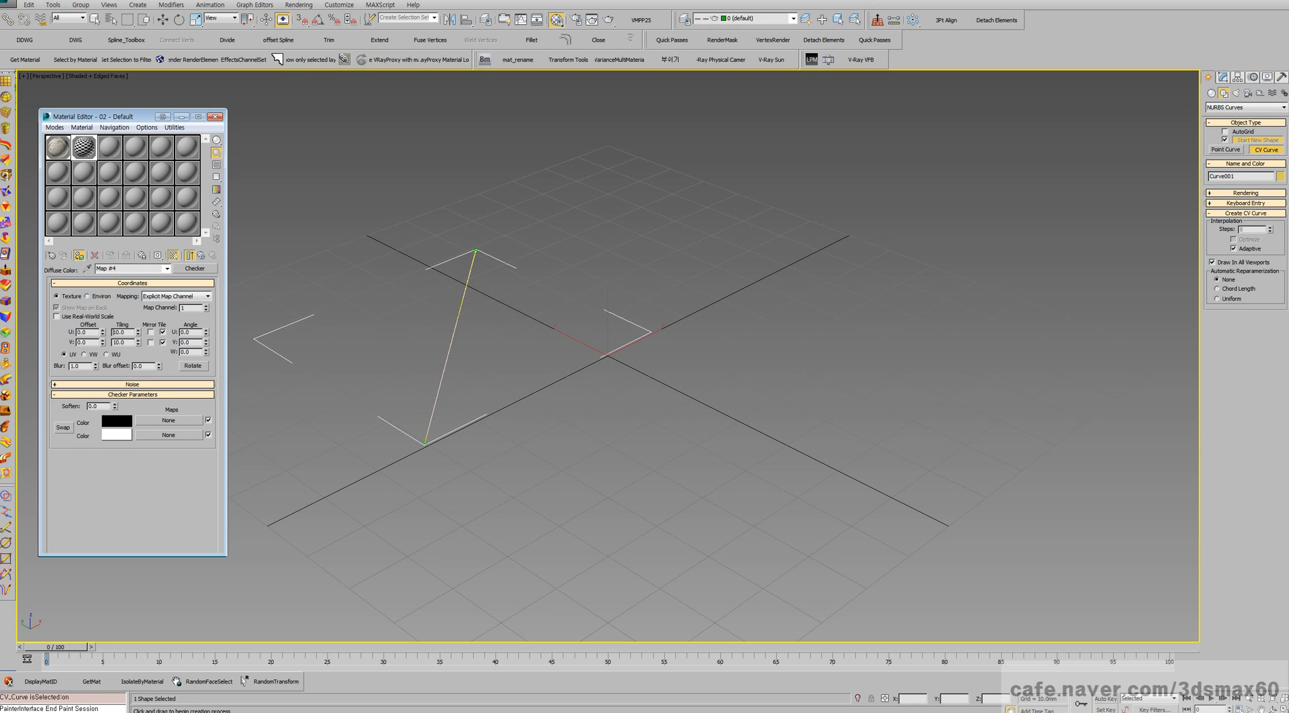
left_click(818, 196)
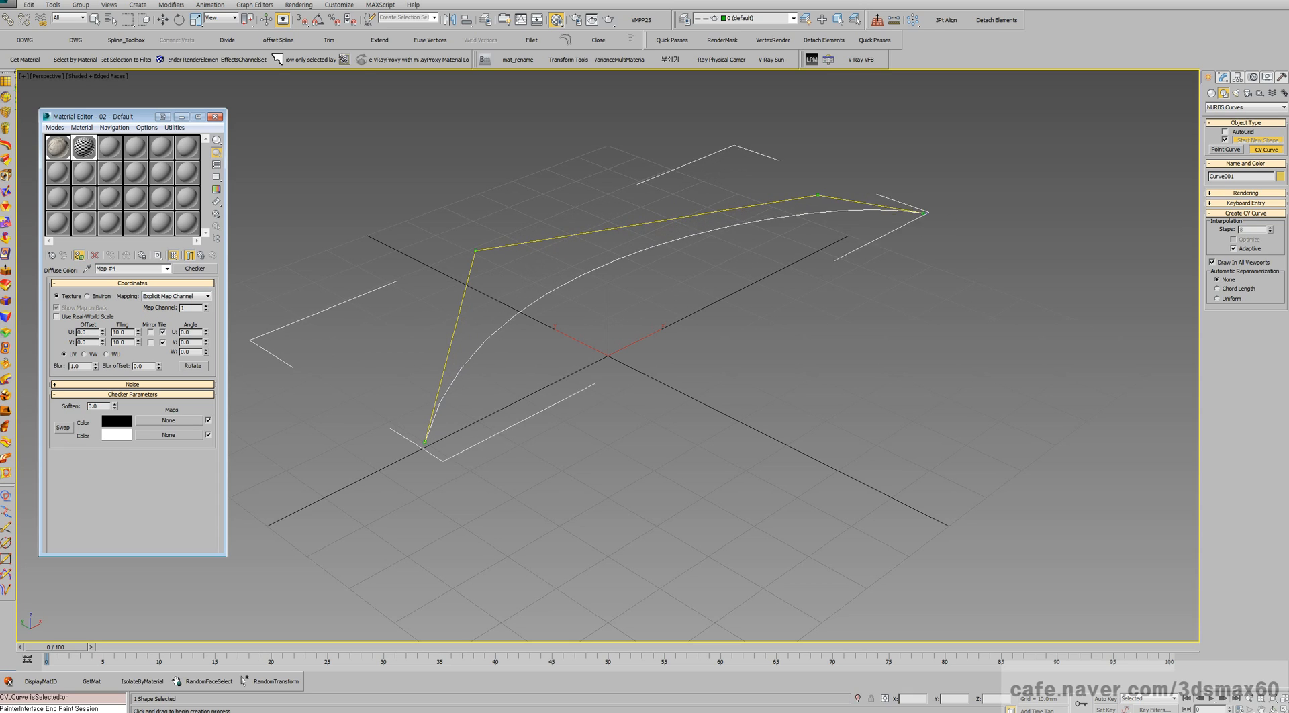
left_click(1020, 240)
right_click(1020, 240)
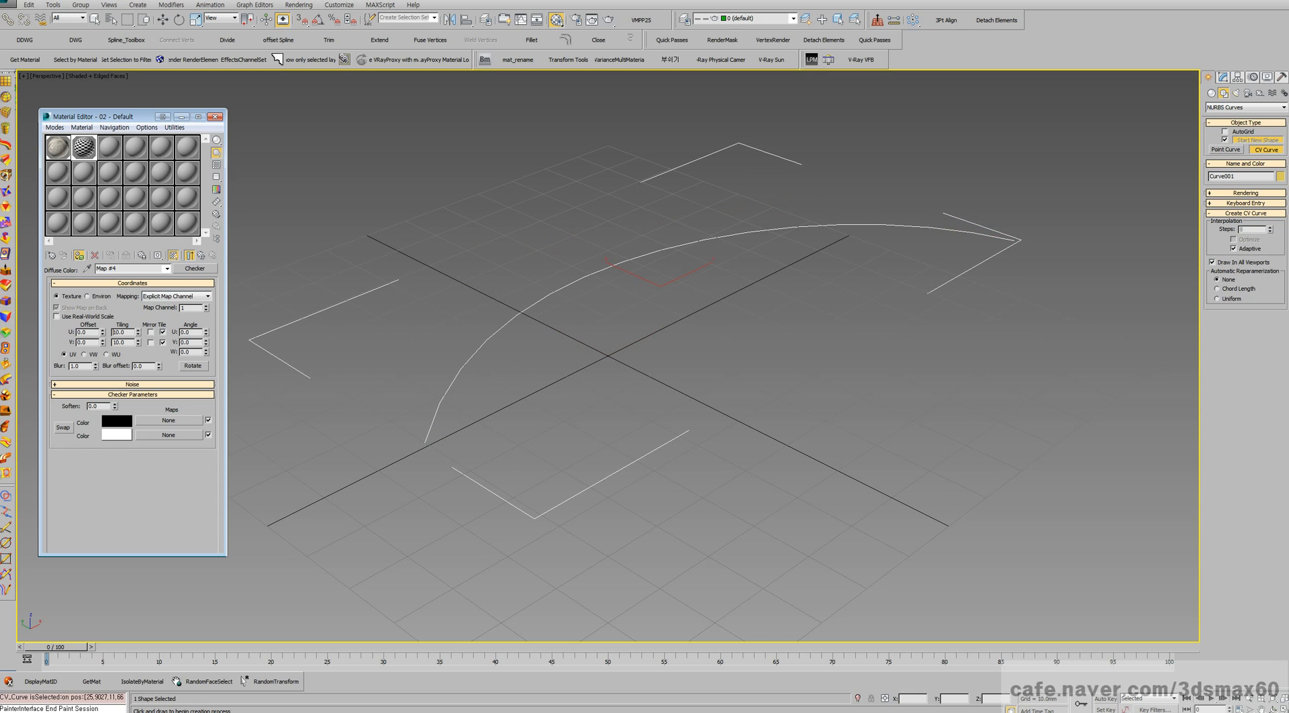
- Copy the arched NURBS curve about 44 mm along negative Y
key("w")
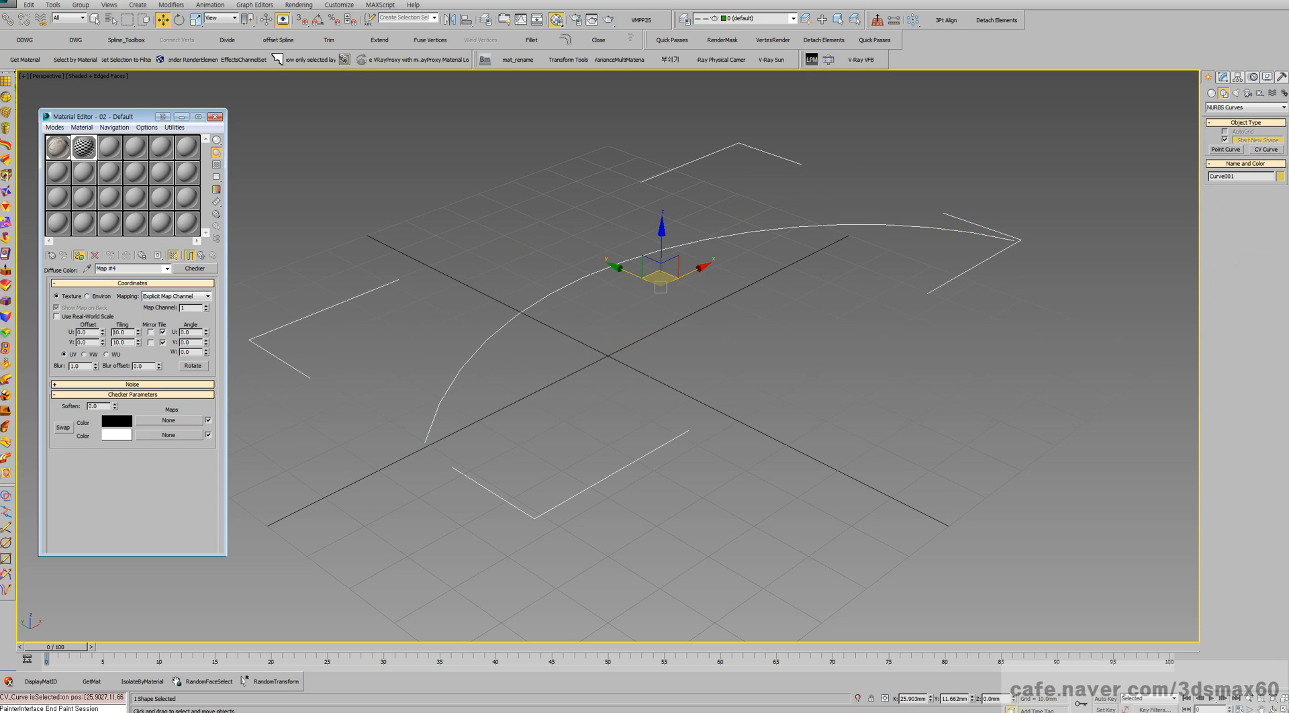
left_click_drag(665, 268, 853, 343, "shift")
key("Return")
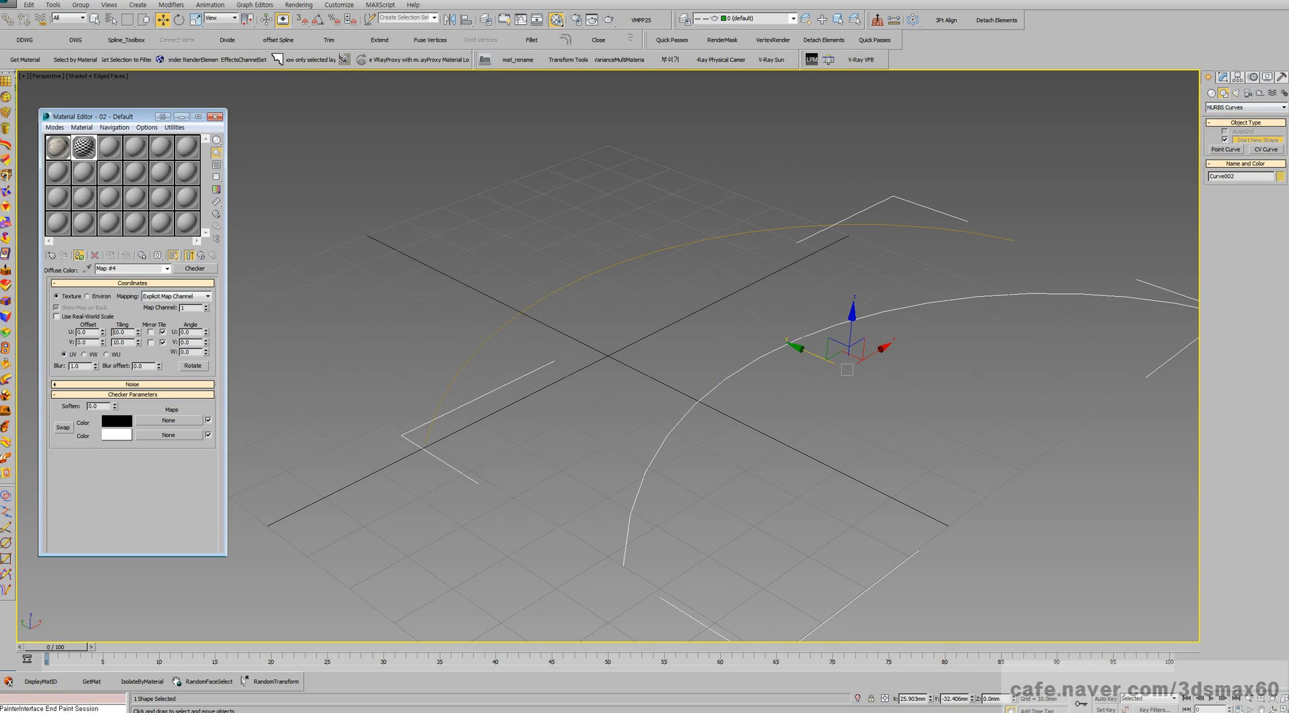
- Move the copied curve's two inner CVs outward to flatten its arch into a shallow curve
left_click(1223, 77)
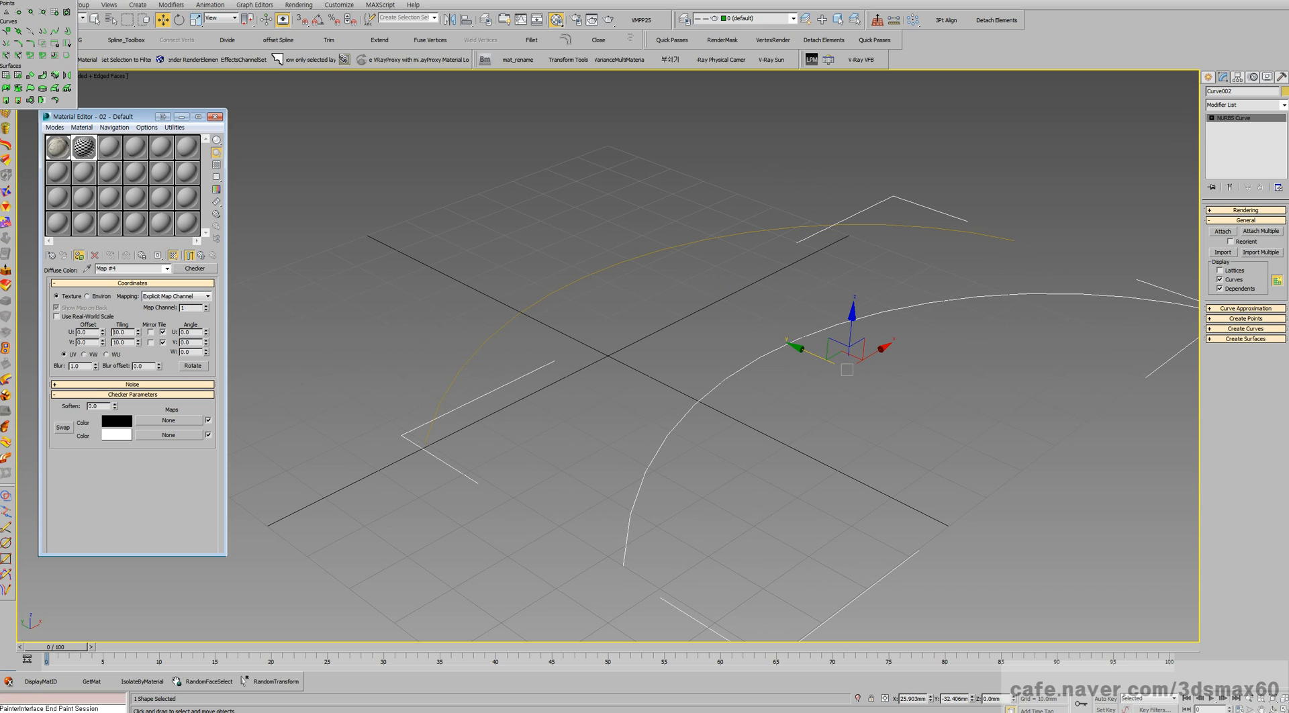
key("1")
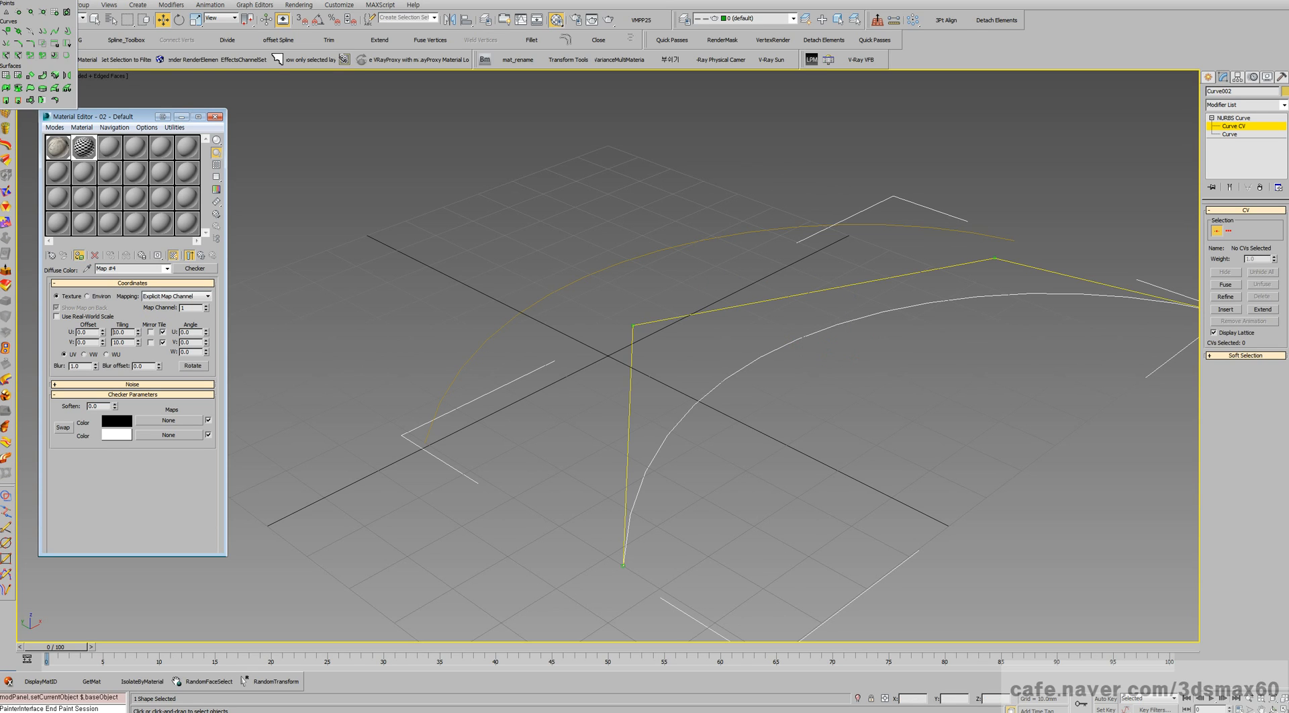
left_click_drag(767, 392, 868, 436)
left_click(995, 260)
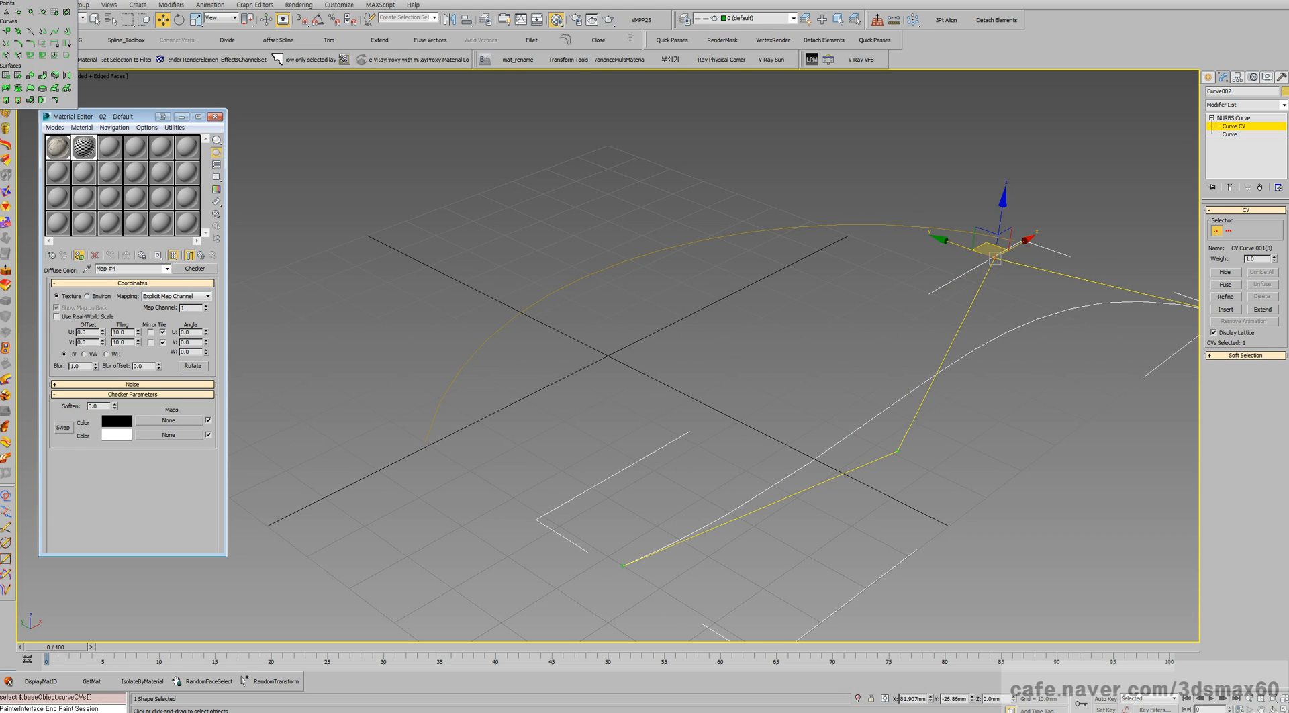
left_click_drag(995, 259, 1105, 395)
middle_click_drag(1105, 396, 1073, 331)
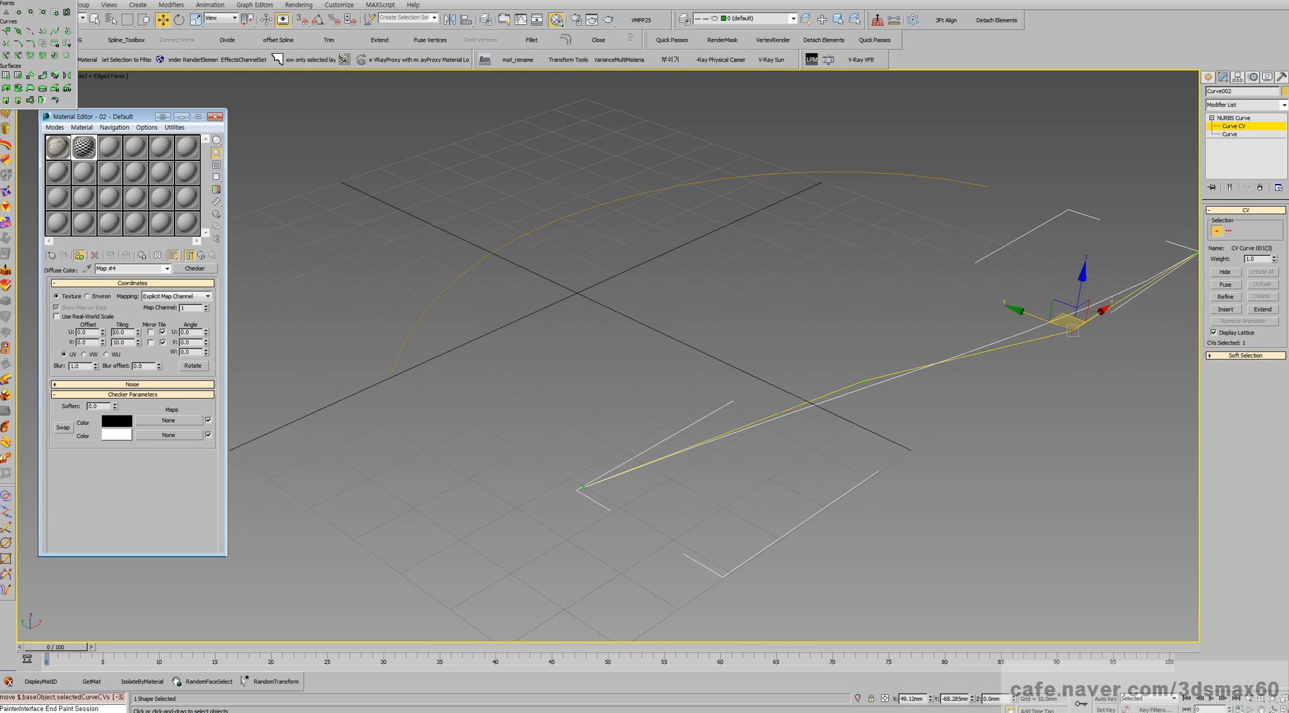
- Draw a third CV curve in the front view as an upright arch spanning the width of the existing curves
key("f")
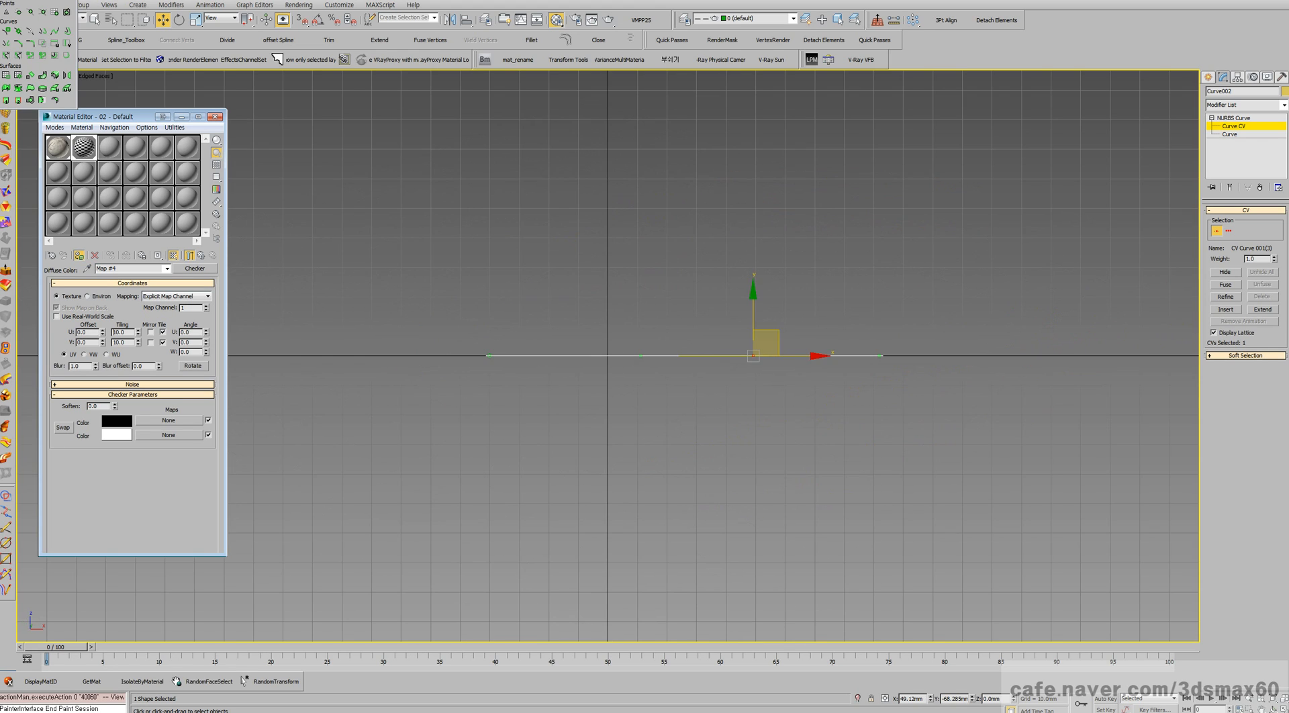
left_click(1208, 77)
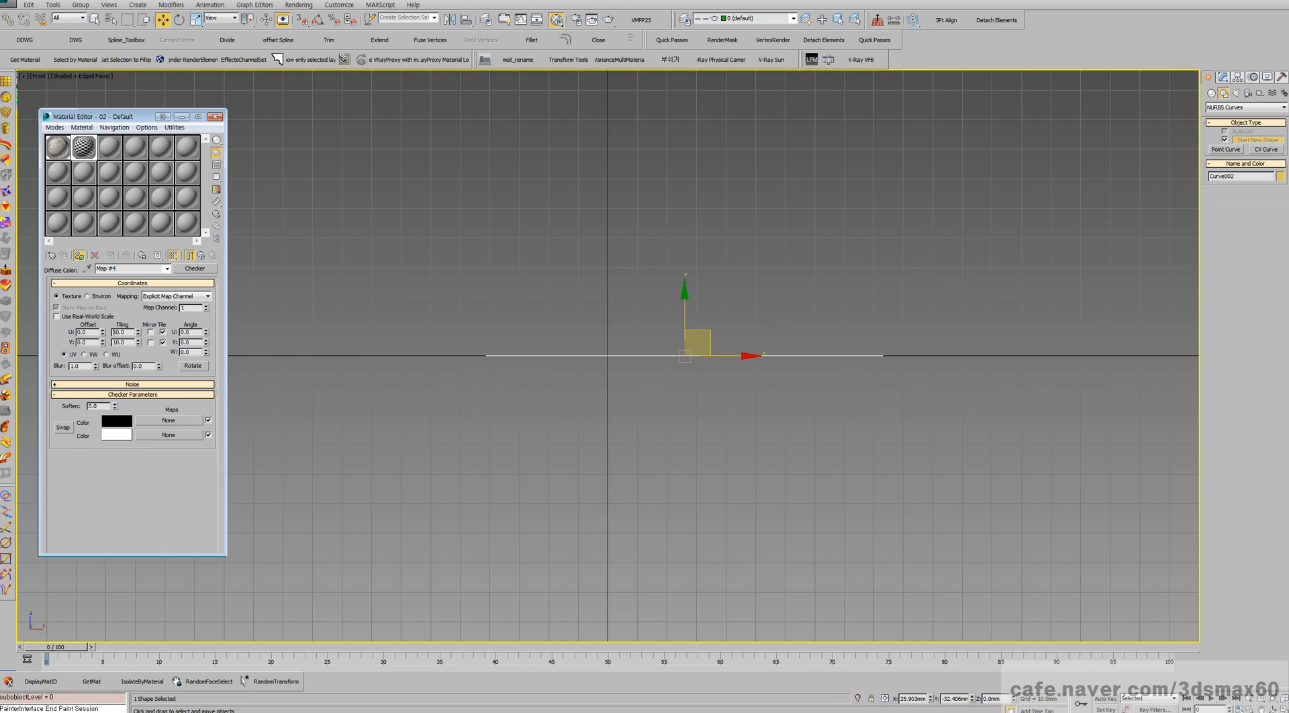
left_click(1266, 150)
left_click(486, 352)
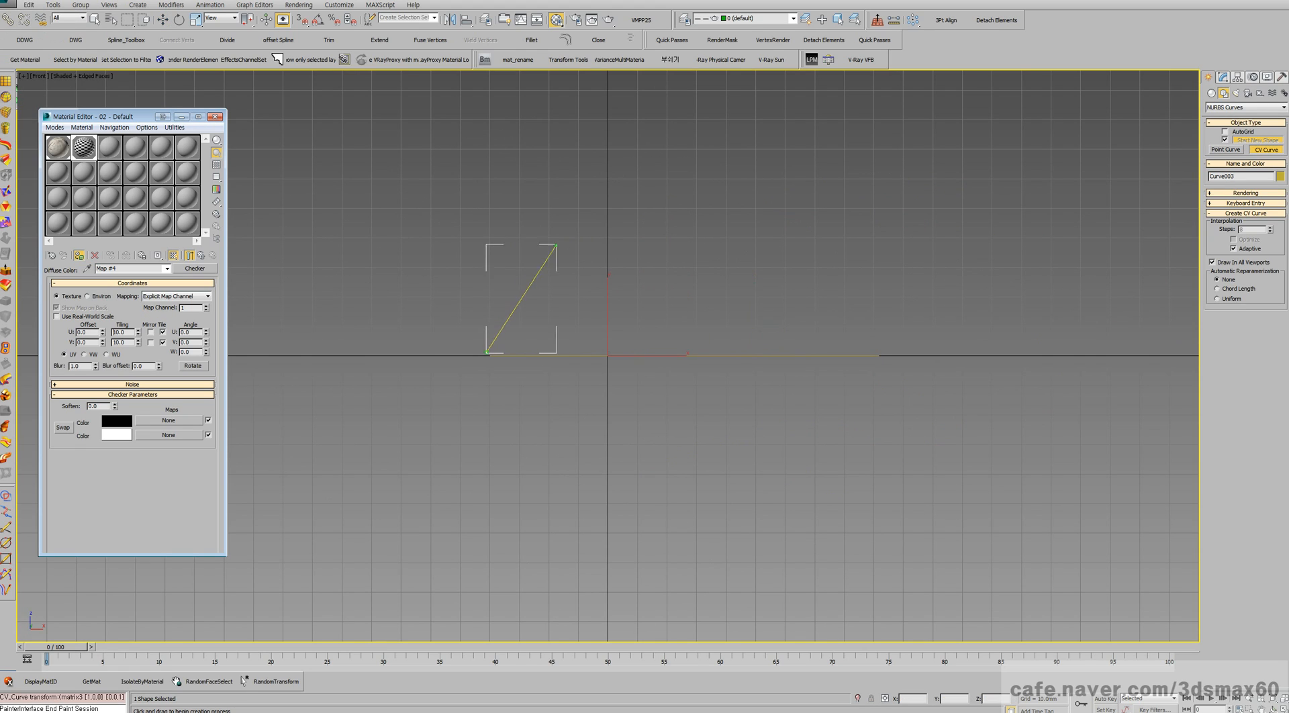
left_click(591, 200)
left_click(756, 163)
left_click(877, 356)
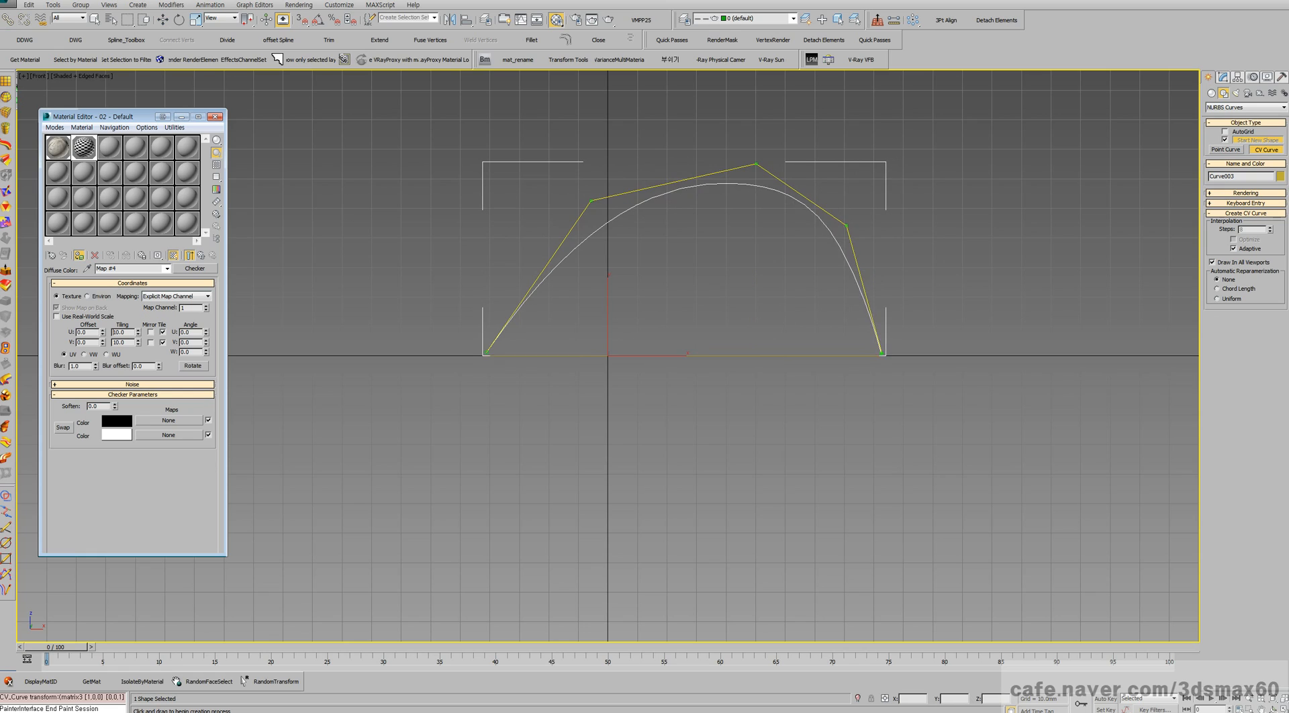
right_click(878, 357)
- Rotate the upright arch 90 degrees about the vertical axis in the top view with angle snap on
key("t")
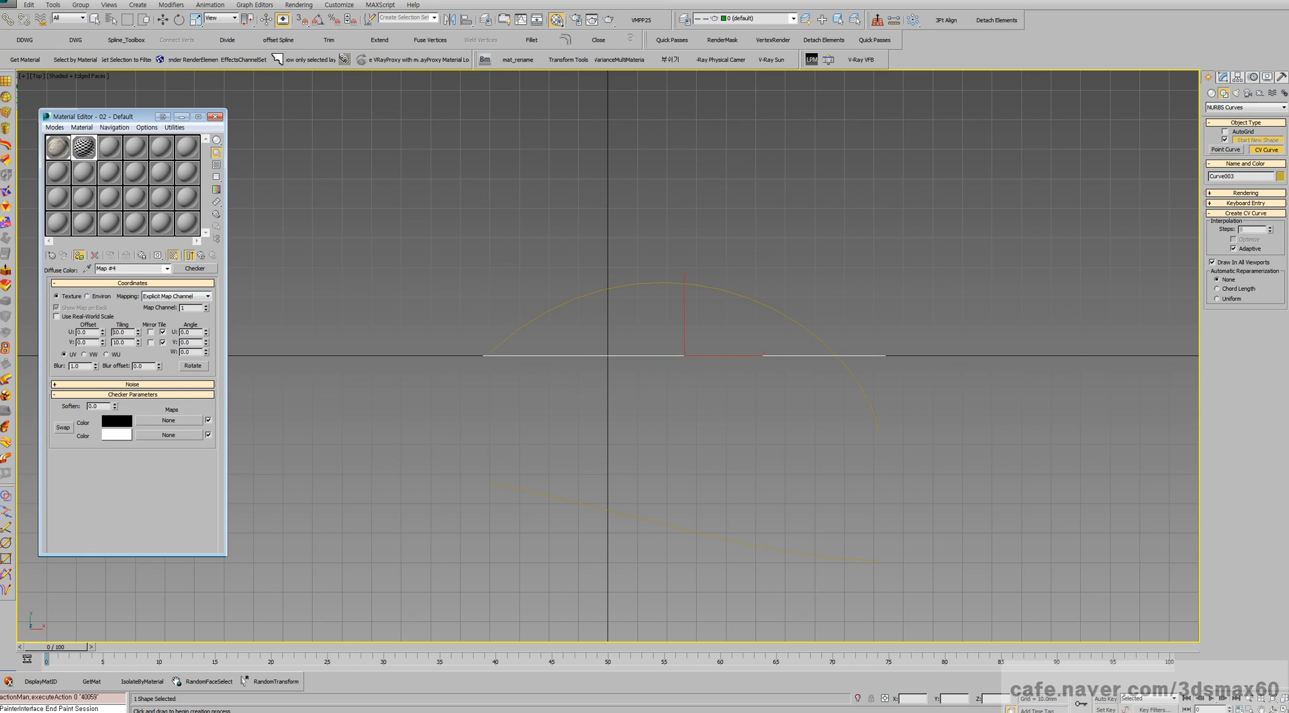
key("w")
right_click(714, 356)
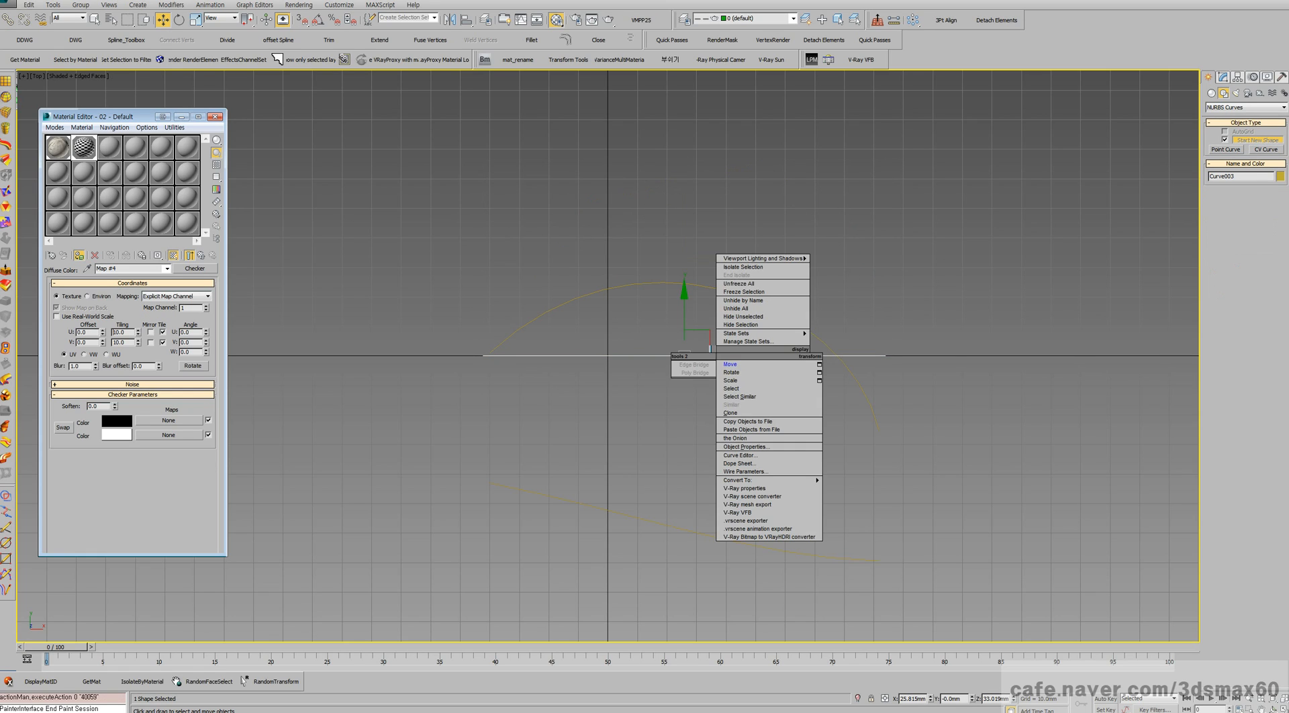
left_click(733, 372)
key("a")
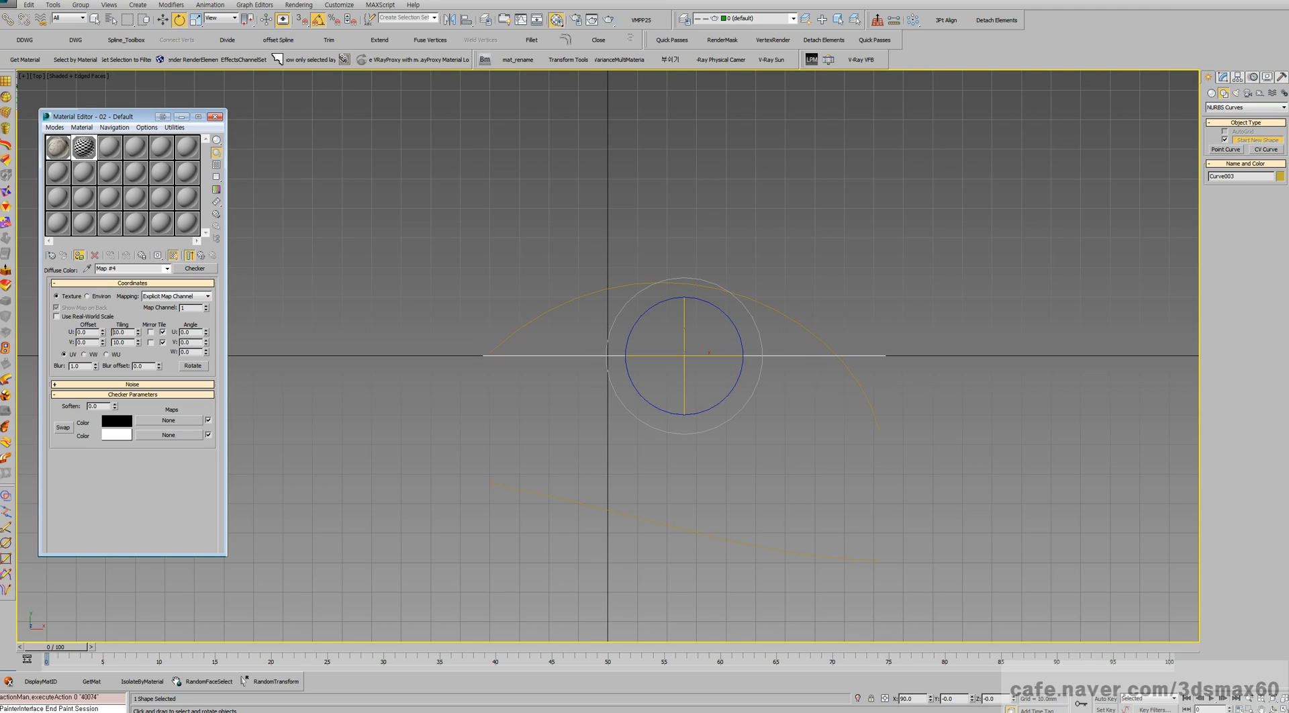
left_click_drag(740, 335, 740, 419)
- Move the rotated arch to the negative-X ends of the two curves, about 62 mm in negative X and 14 mm in negative Y
right_click(712, 352)
left_click(725, 363)
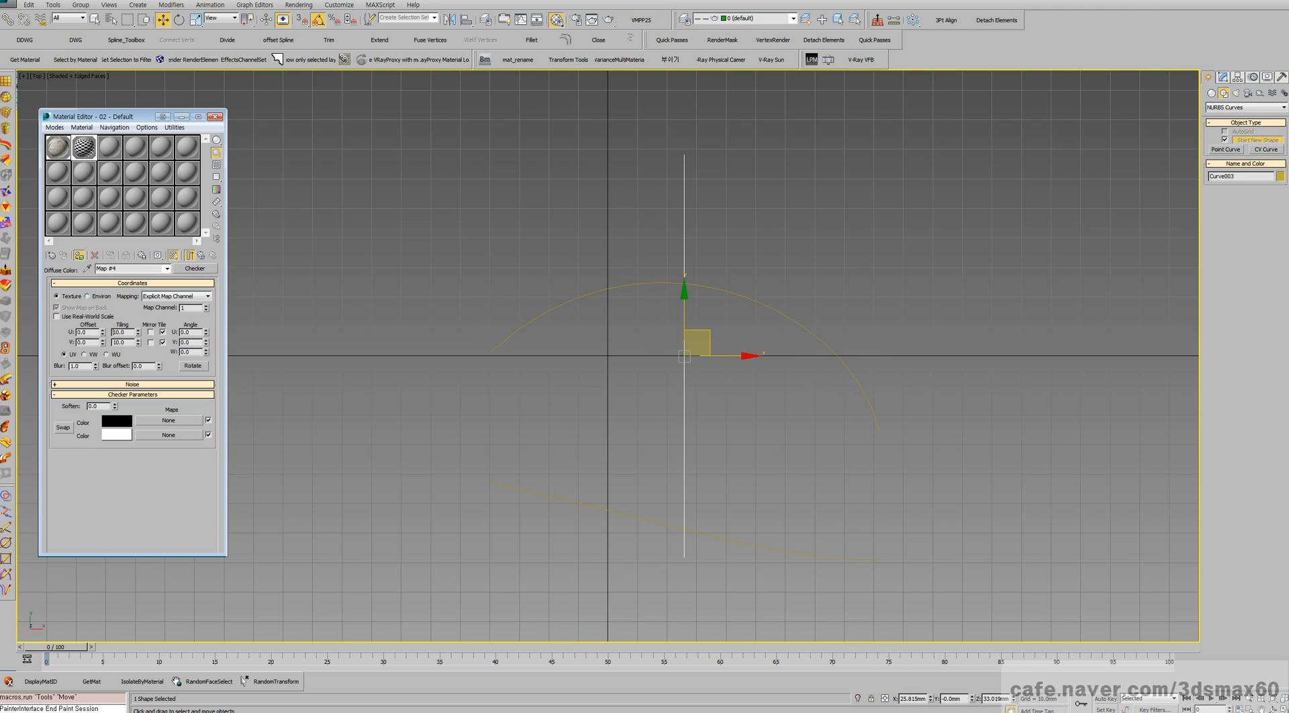
left_click_drag(697, 343, 514, 382)
scroll(519, 370, "down", 2)
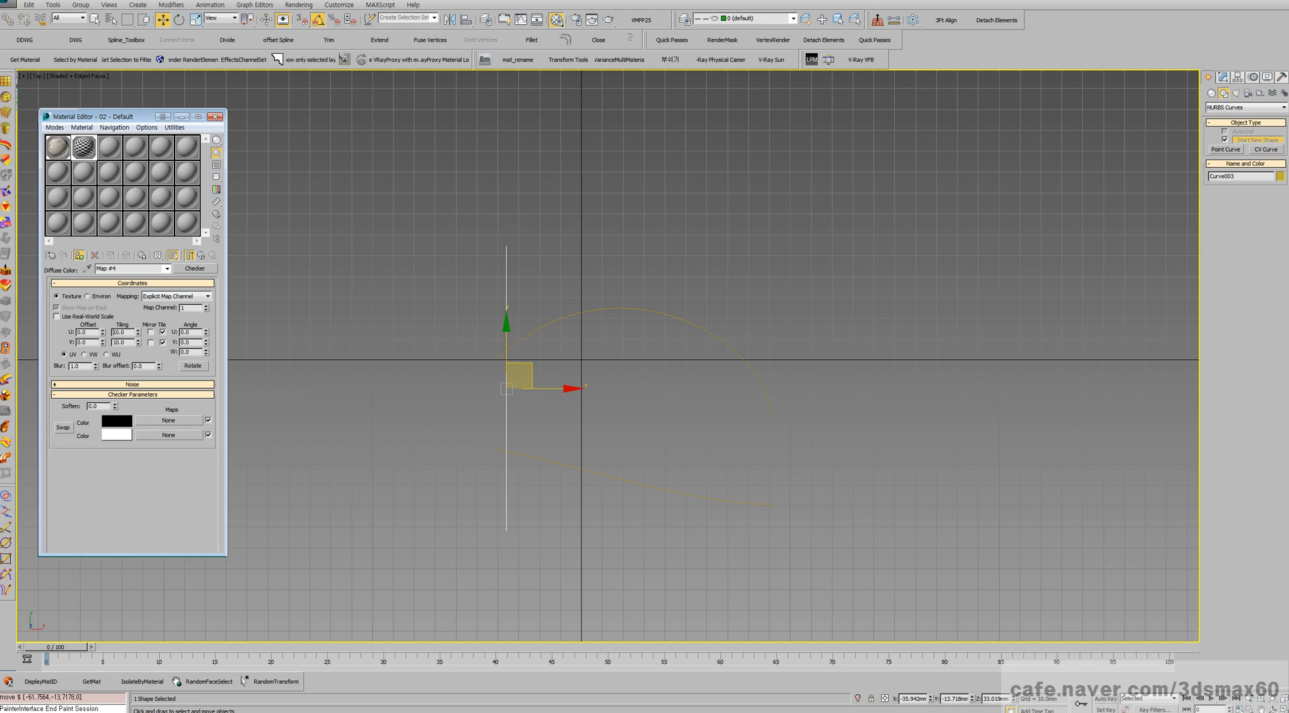
- Return to an angled perspective view and turn on 3D snapping to NURBS CV points
key("ctrl+r")
left_click_drag(591, 376, 605, 276)
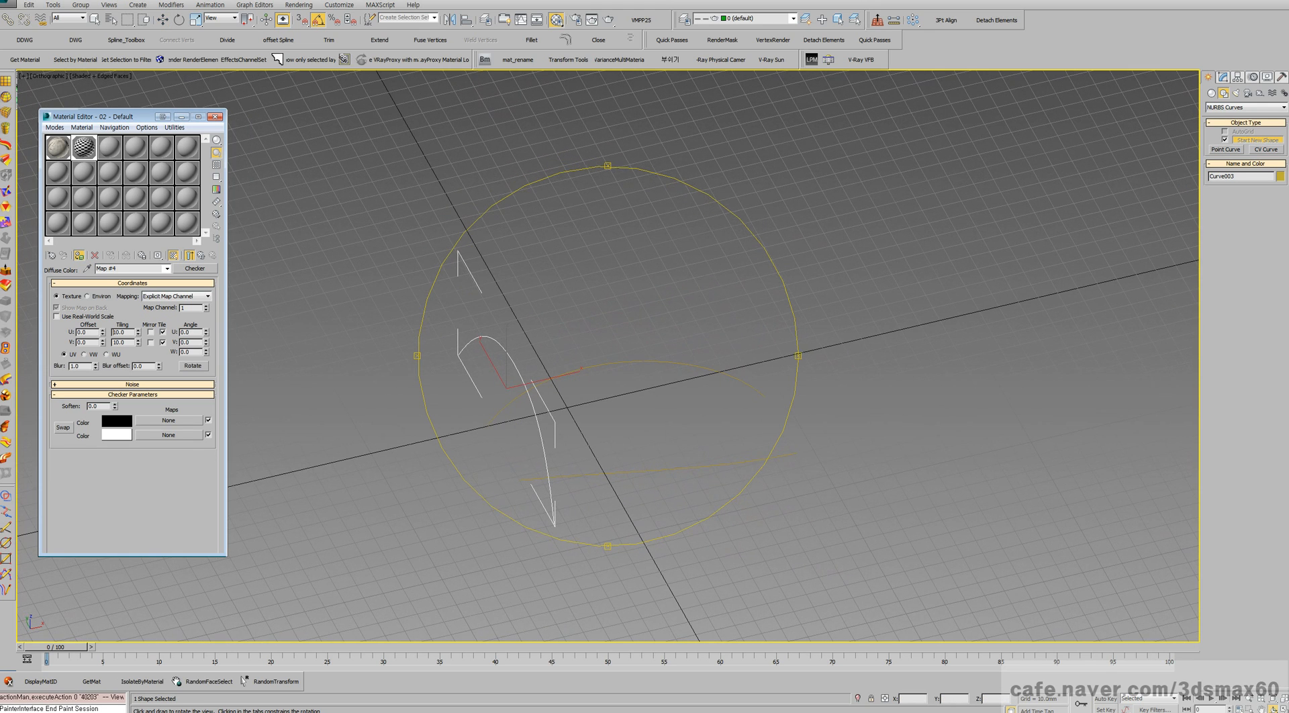
key("w")
key("p")
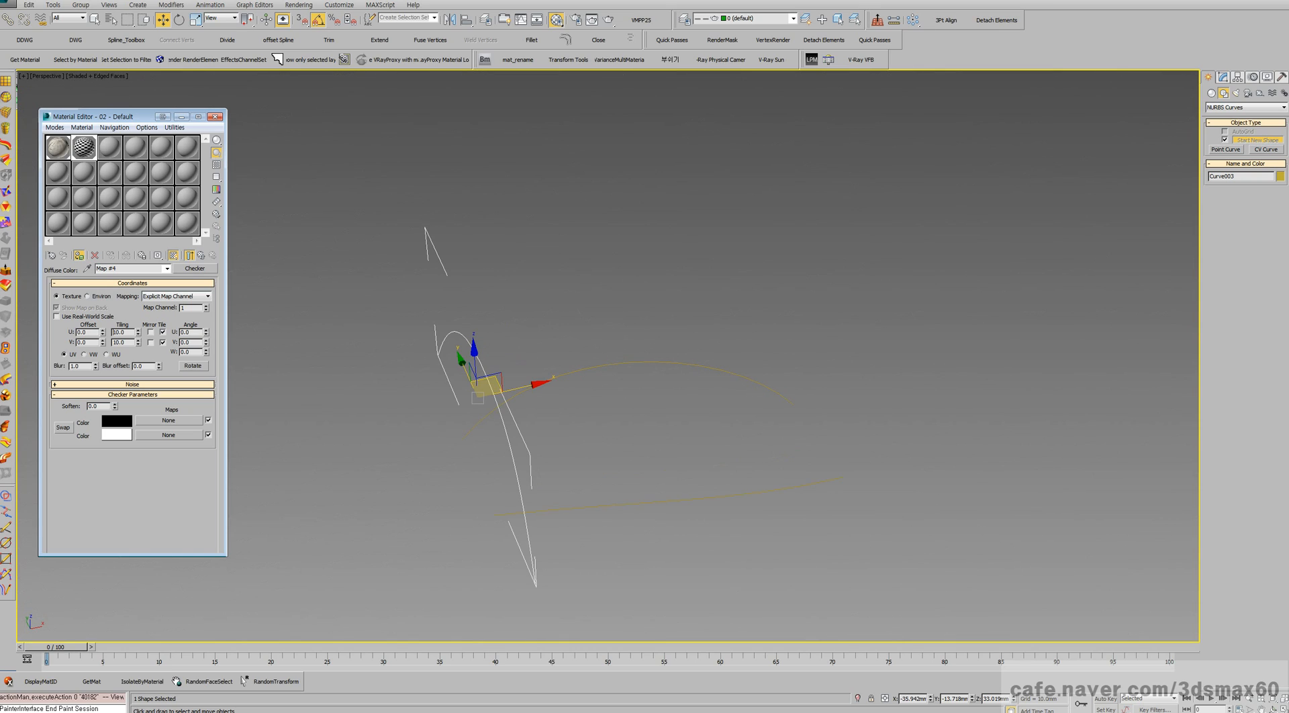
right_click(302, 20)
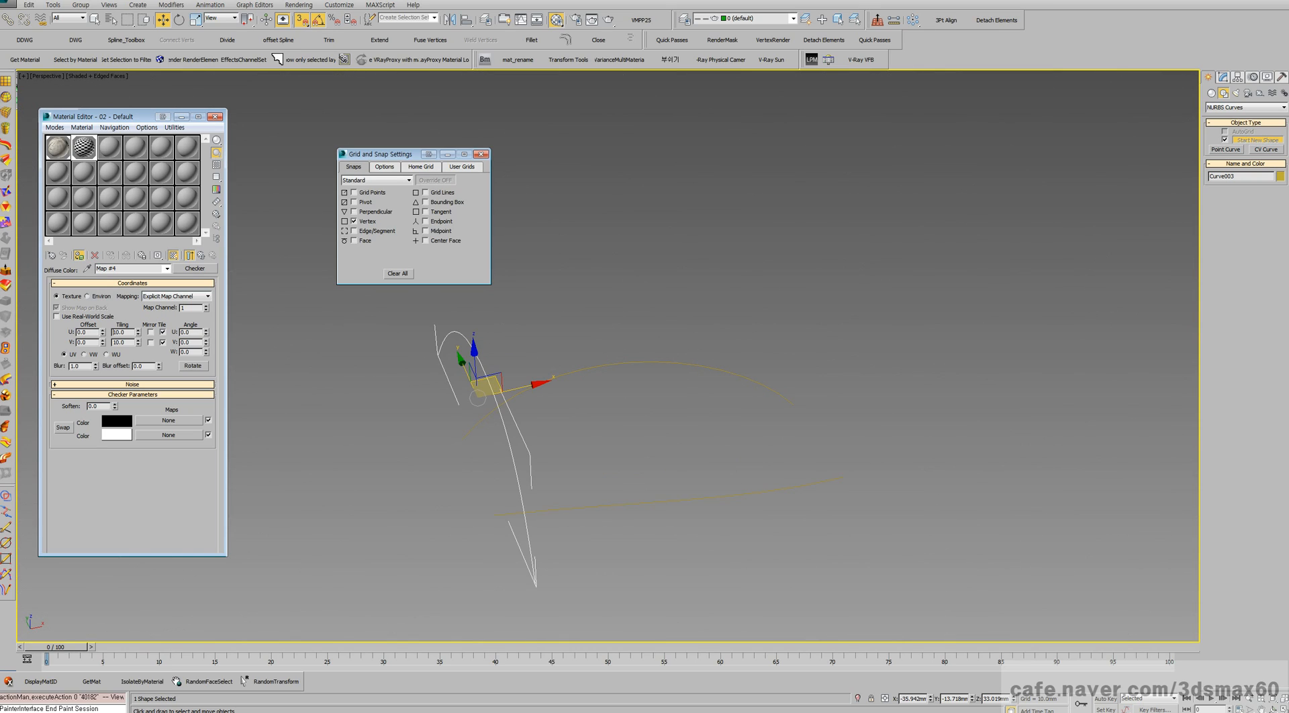
left_click(408, 180)
left_click(351, 202)
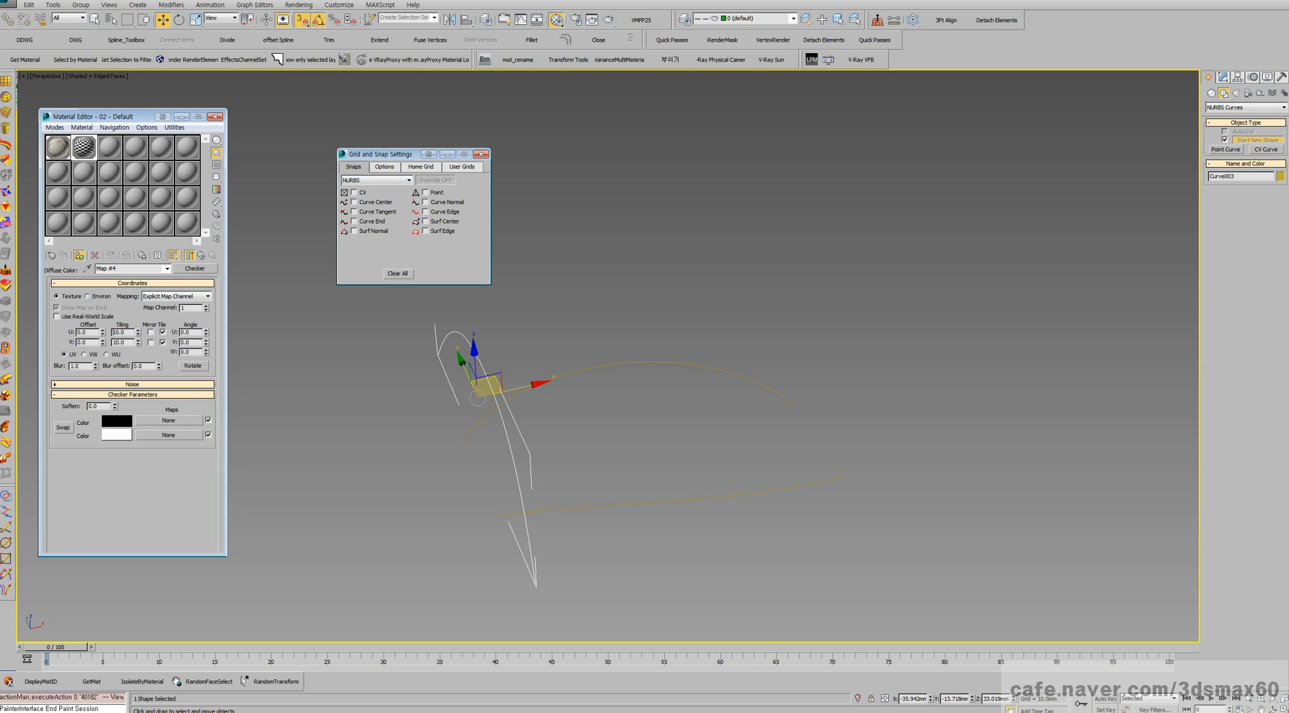
middle_click_drag(536, 581, 554, 524)
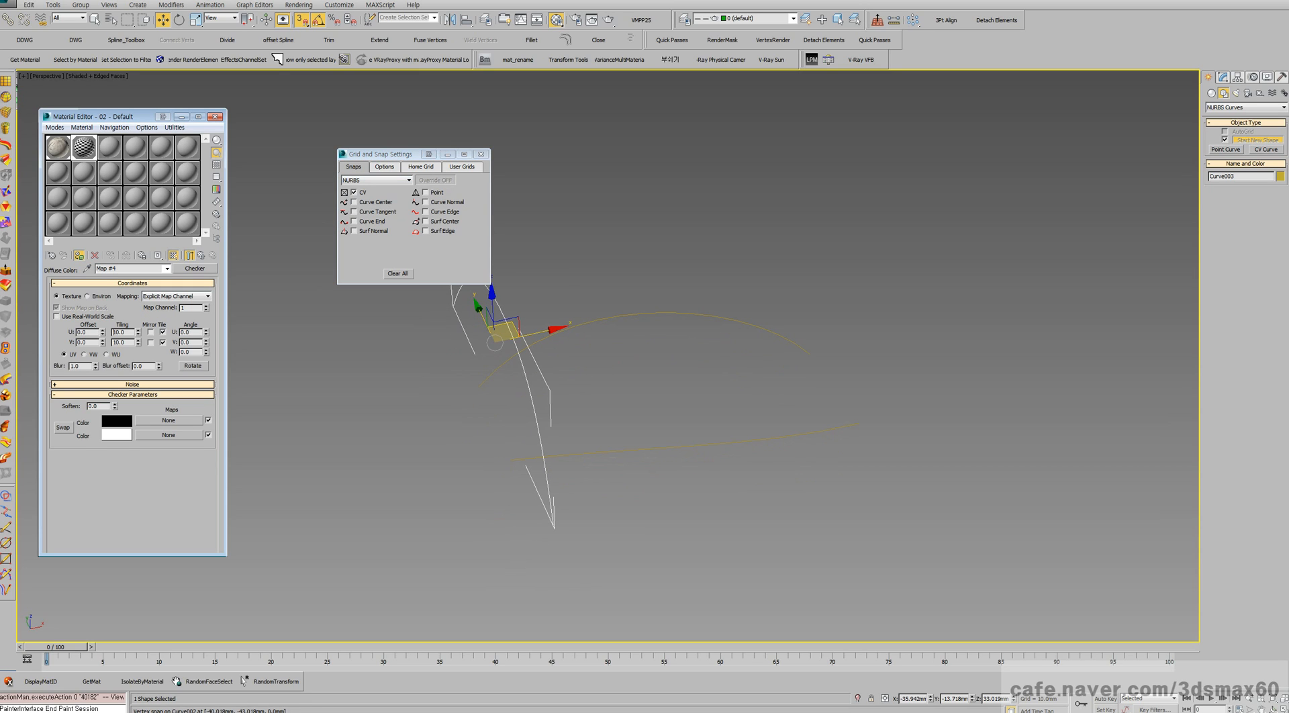
left_click_drag(554, 524, 520, 465)
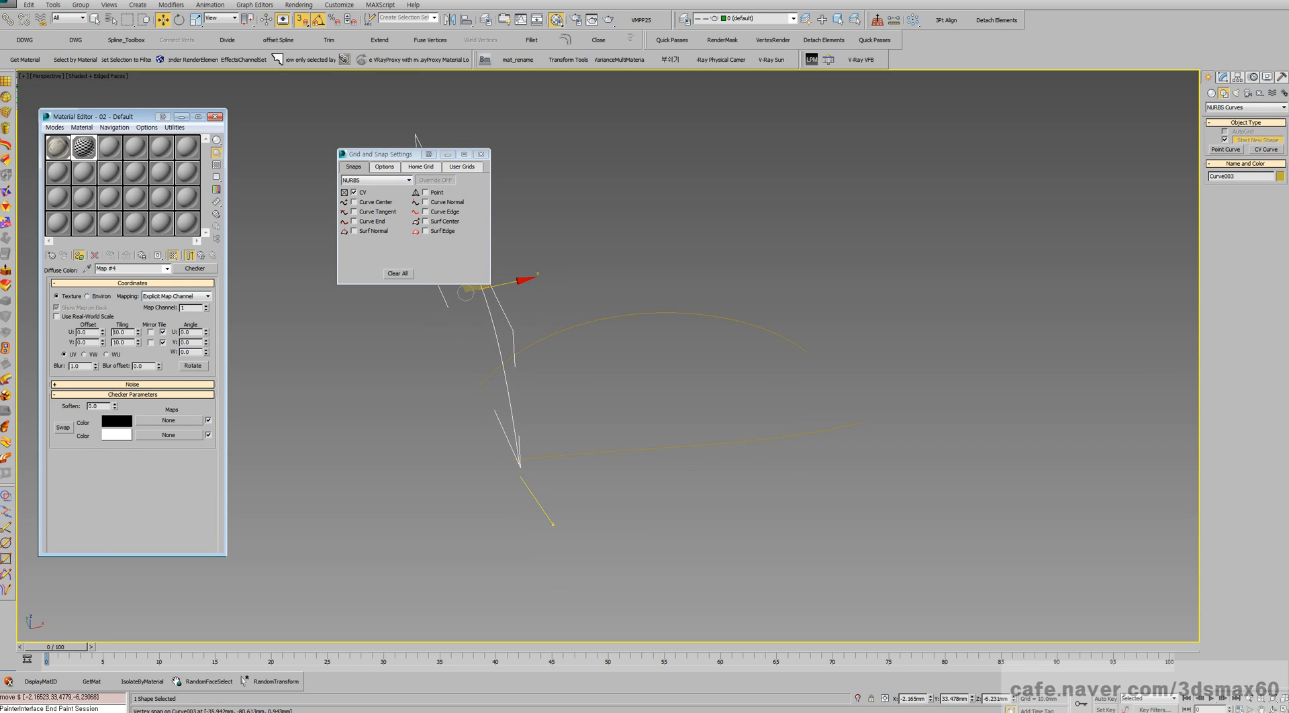
right_click(520, 465)
left_click(605, 456)
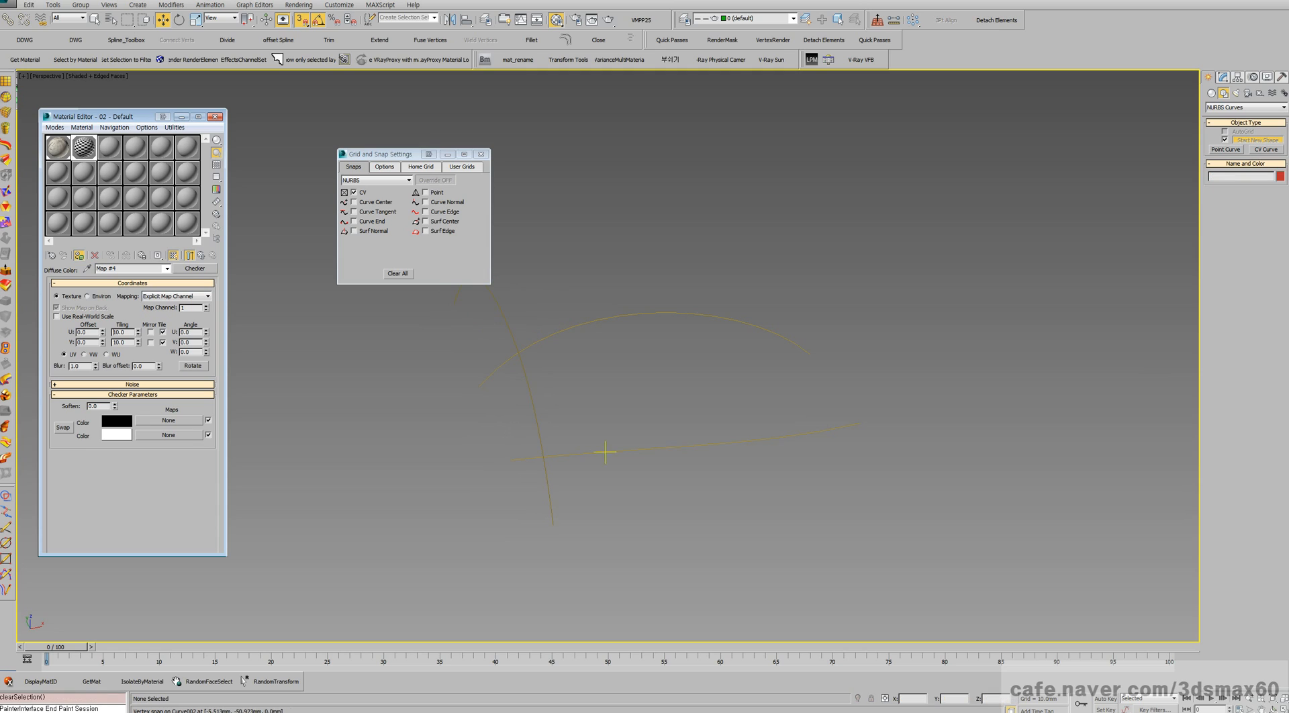
left_click(537, 426)
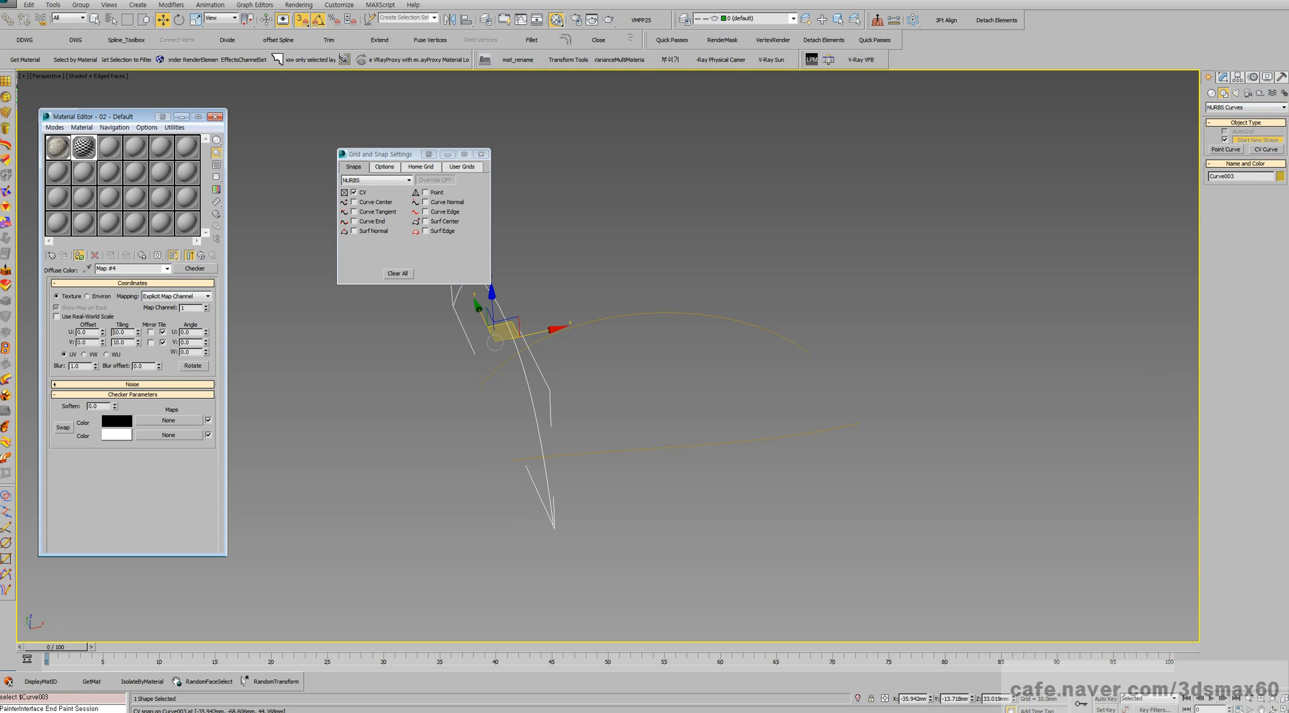
- Snap the upright arch's two end CVs onto the adjacent ends of the two lengthwise curves and leave CV editing
left_click(1224, 77)
key("1")
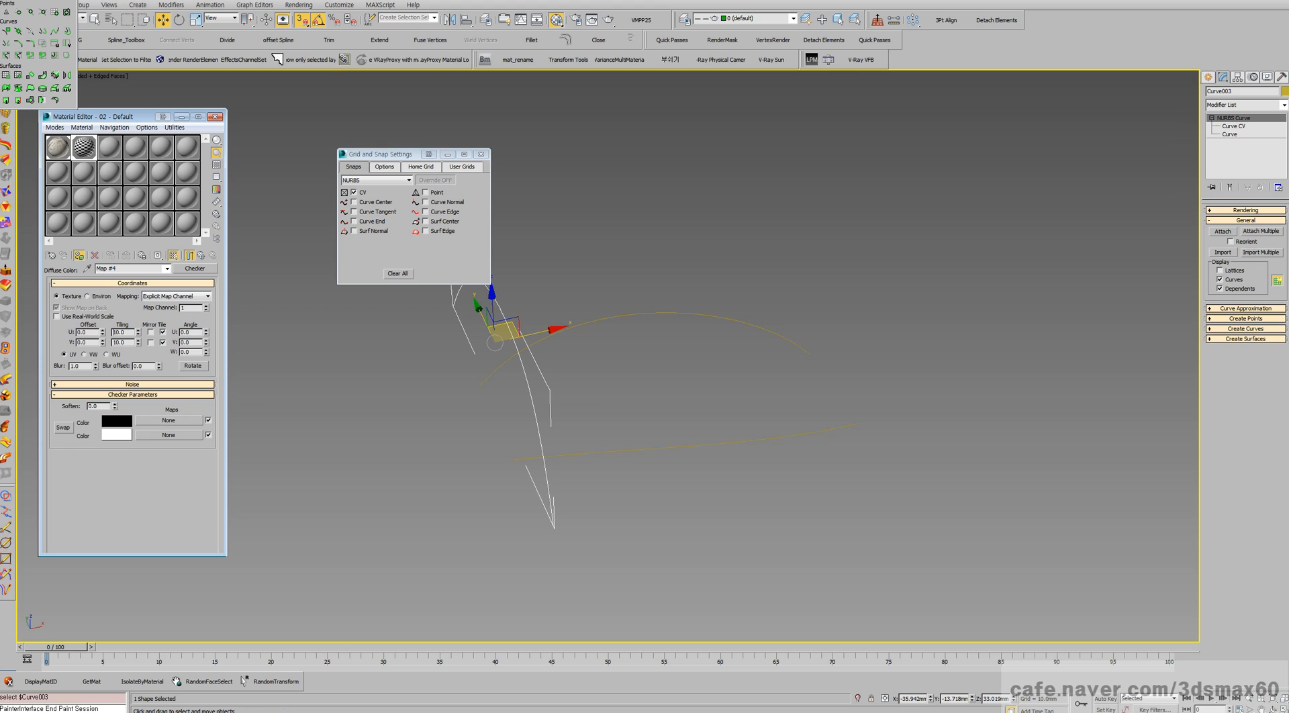
left_click_drag(530, 514, 512, 458)
middle_click_drag(512, 458, 769, 509)
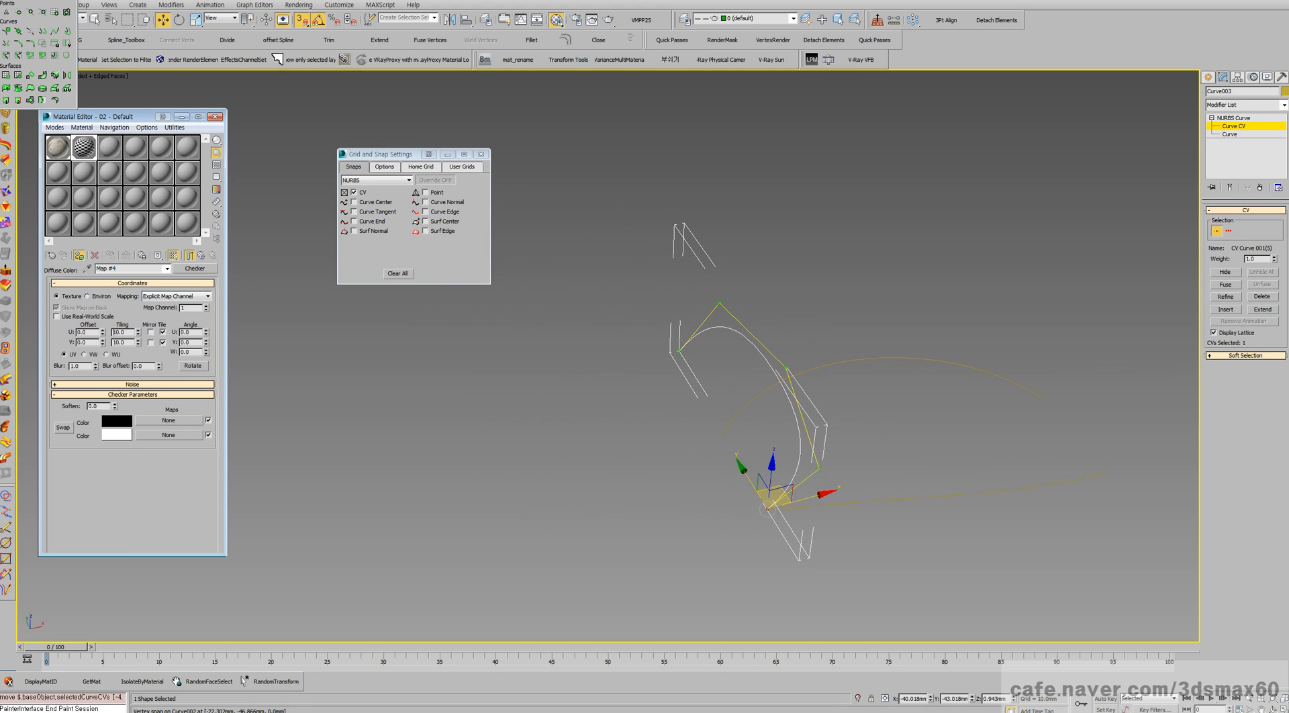
left_click(679, 350)
left_click_drag(680, 350, 674, 340)
scroll(674, 339, "up", 4)
scroll(739, 430, "down", 5)
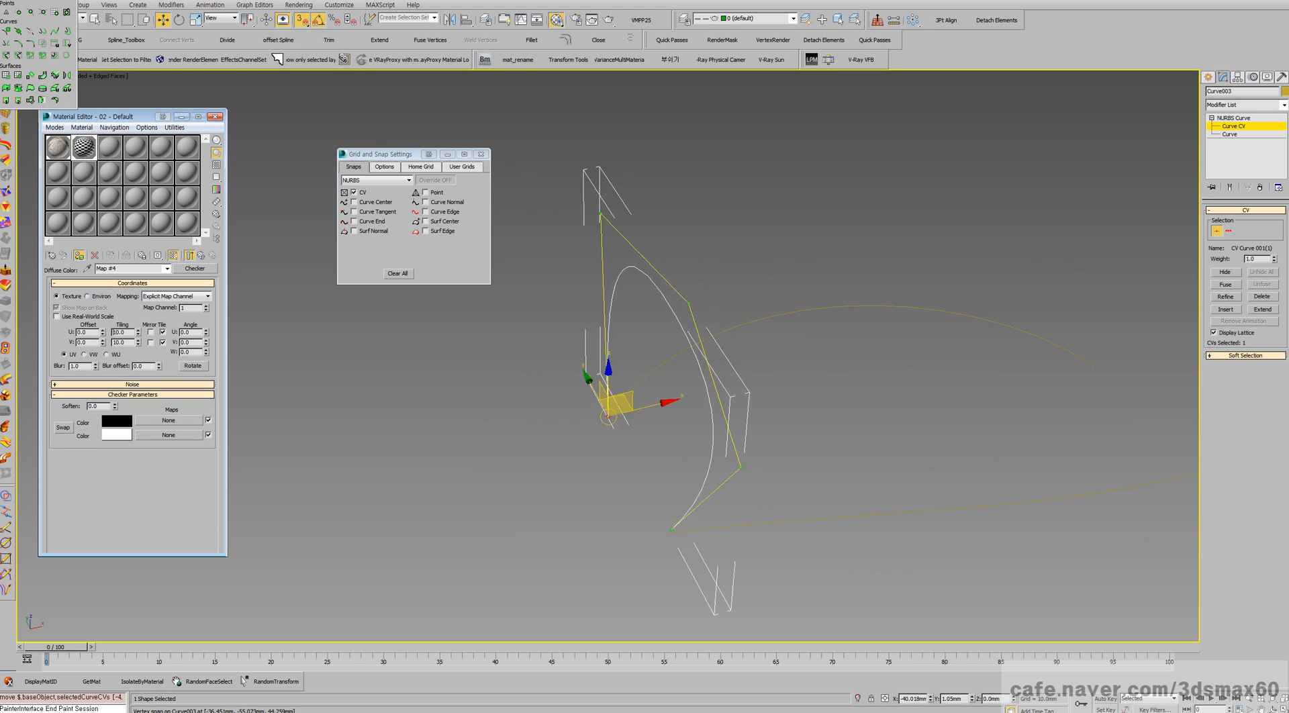
key("ctrl+b")
- Copy the upright arch about 109 mm along X to the opposite ends of the two lengthwise curves
middle_click_drag(728, 409, 605, 376)
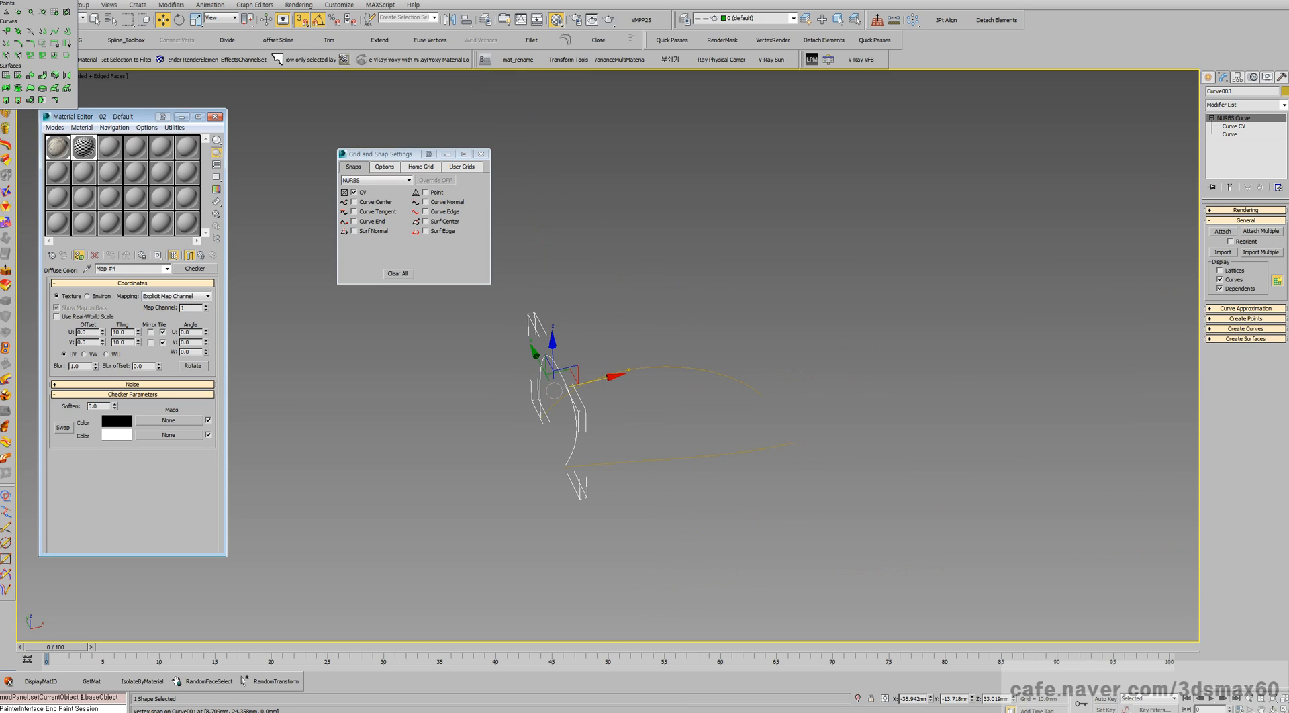
mouse_move(554, 391)
left_mouse_down("shift")
mouse_move(684, 374)
mouse_move(730, 348)
left_mouse_up("shift")
left_click(645, 400)
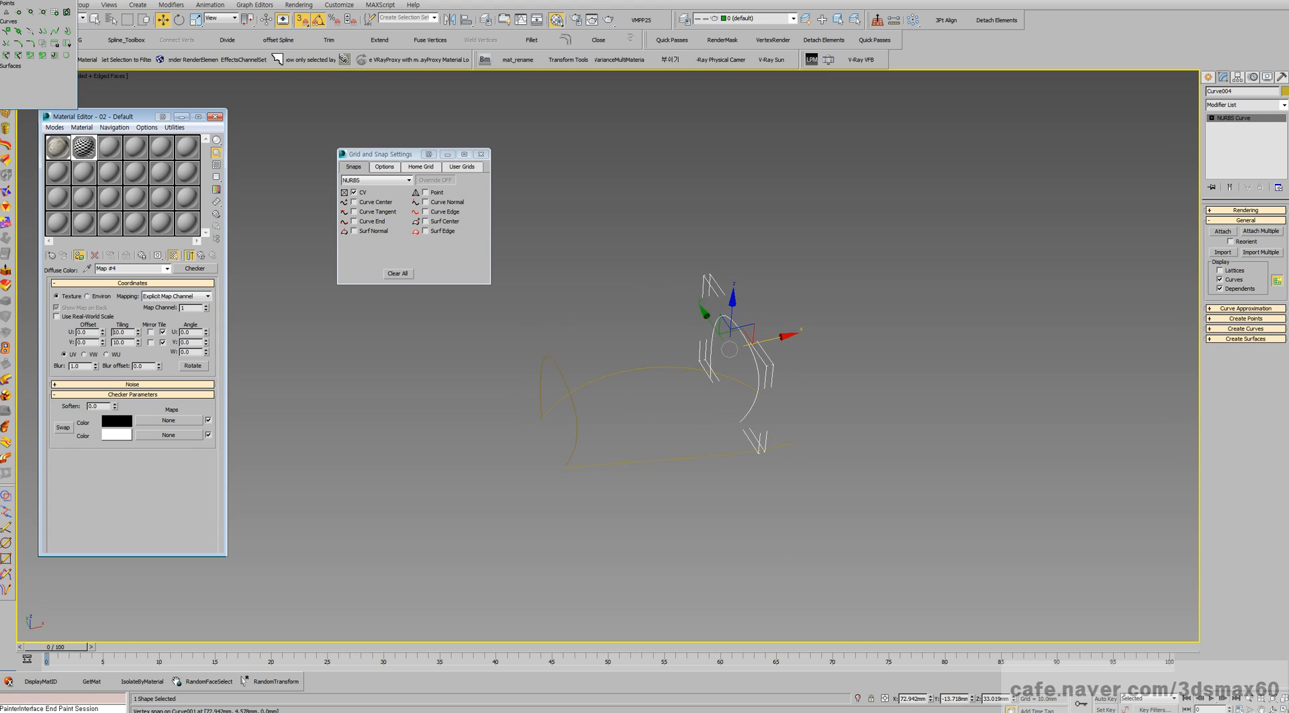
scroll(732, 421, "up", 3)
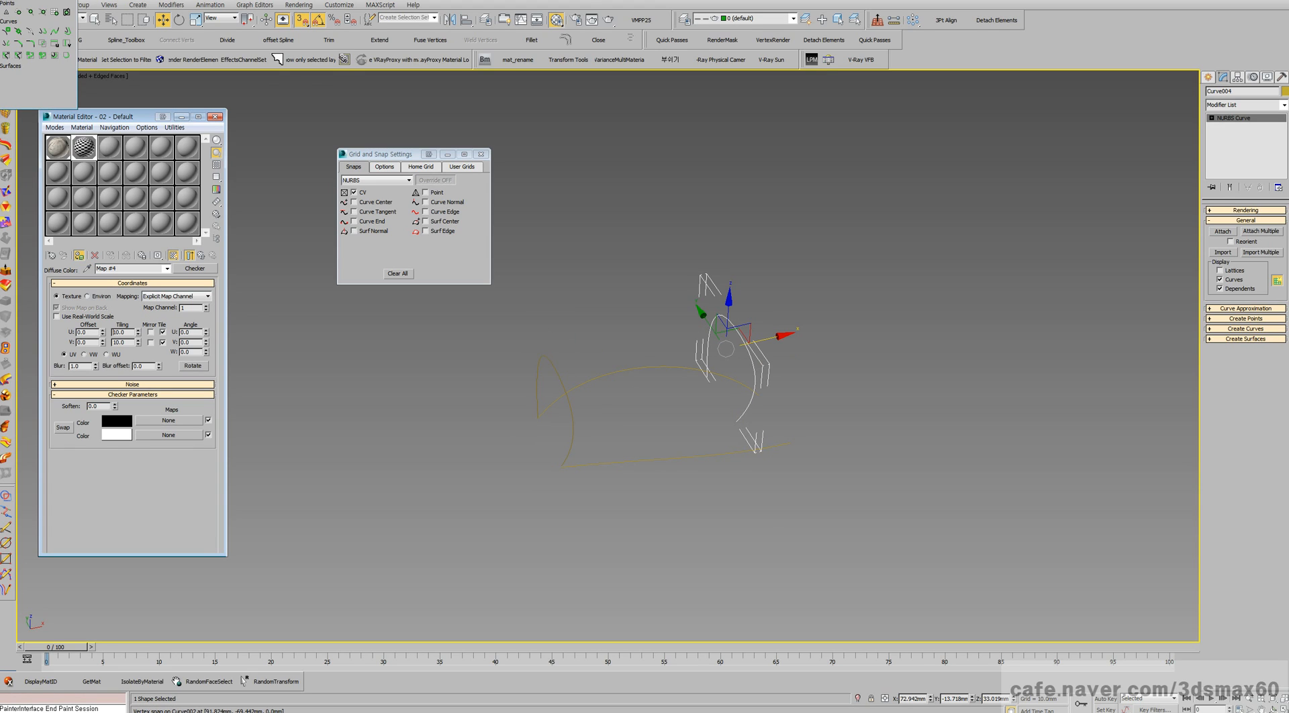
- Enter CV editing on the copied arch and snap its CV 1 end onto the adjacent lengthwise curve's end
key("1")
left_click(737, 421)
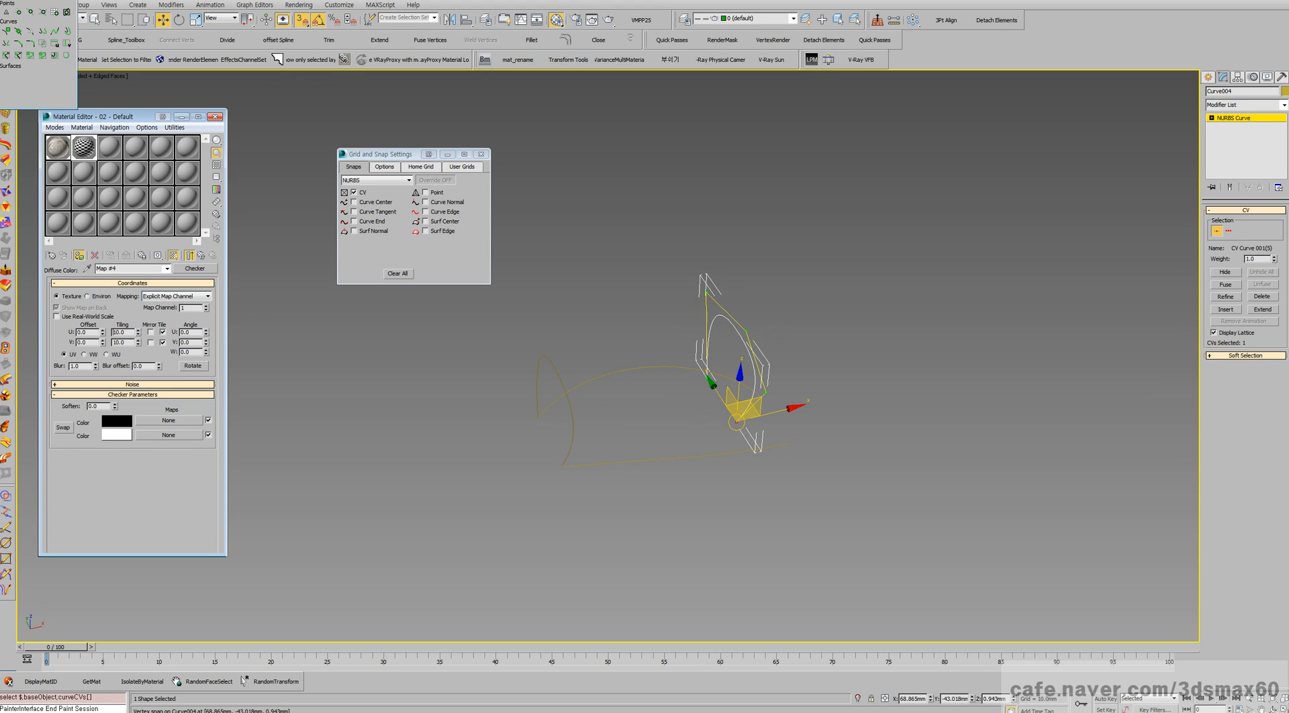
left_click_drag(736, 422, 750, 388)
scroll(722, 401, "up", 5)
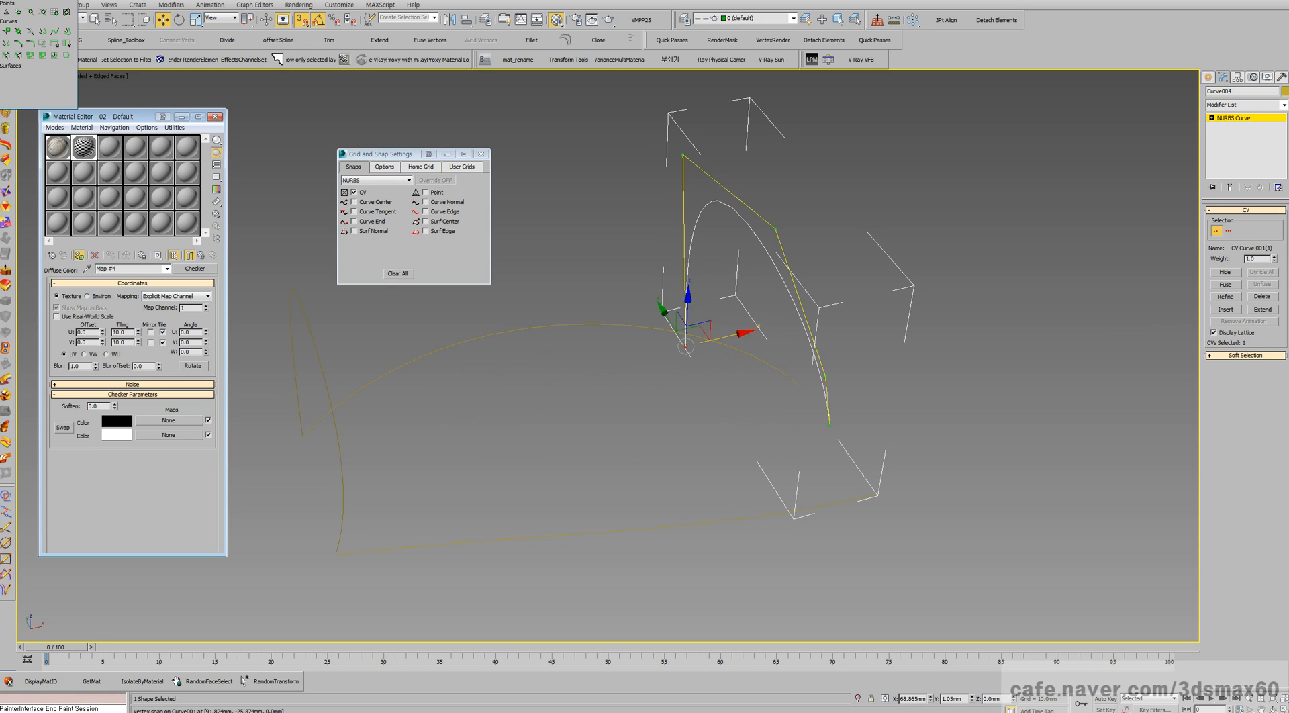
left_click_drag(686, 346, 800, 385)
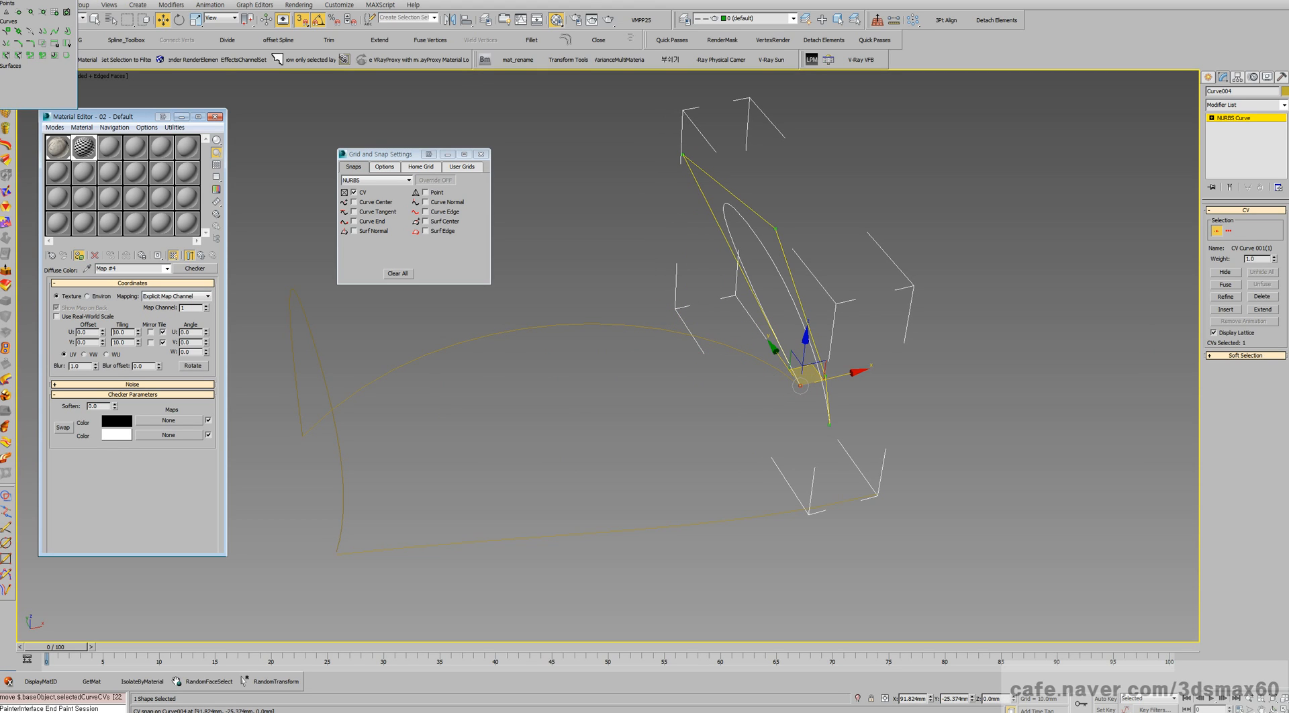
- Turn snapping off and inspect the copied arch's middle CVs from different viewing angles
key("ctrl+r")
left_click_drag(608, 387, 711, 327)
scroll(711, 327, "down", 5)
key("w")
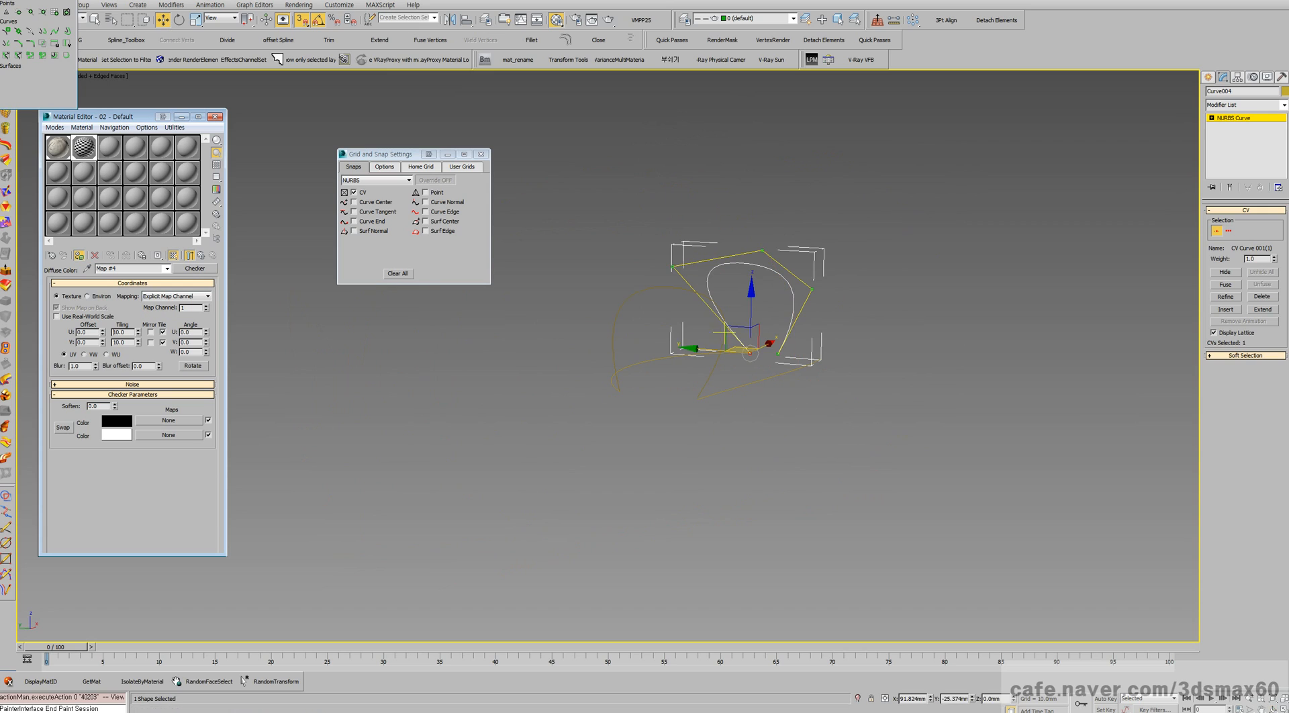
key("s")
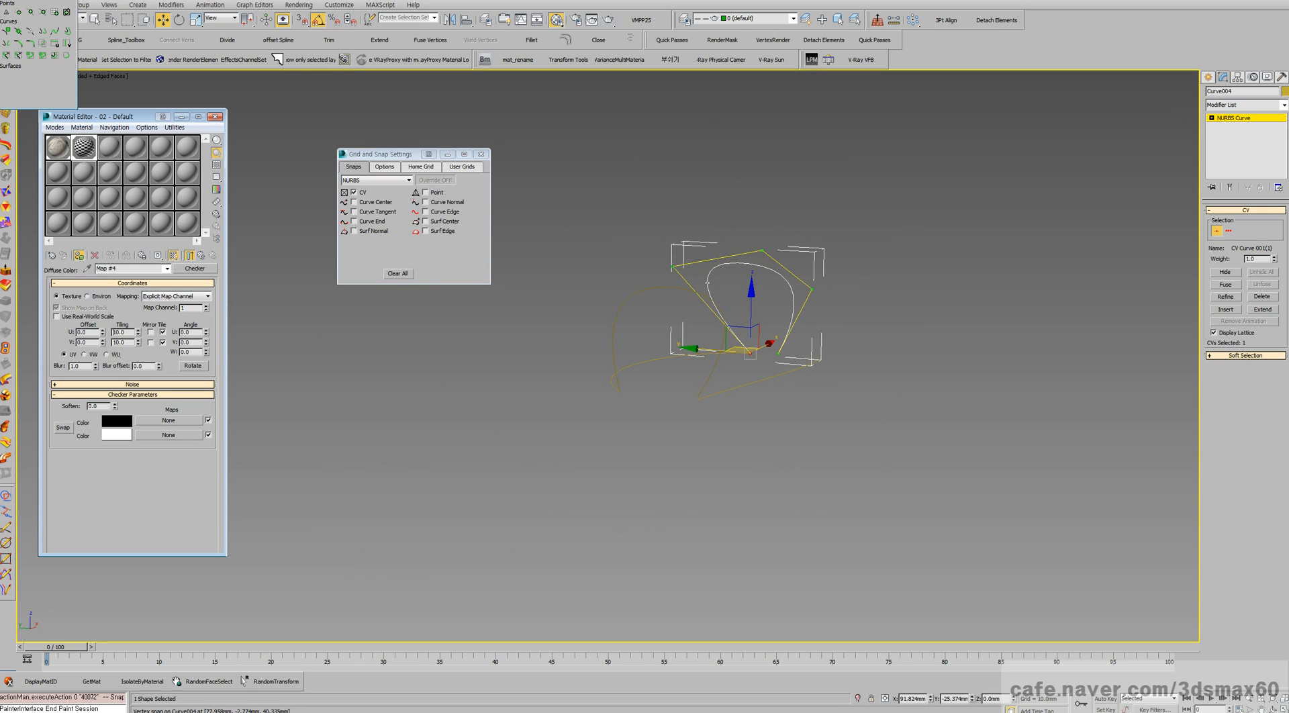
left_click_drag(749, 347, 741, 314)
left_click(762, 250)
left_click(813, 288)
left_click(731, 285)
key("ctrl+r")
middle_click_drag(740, 314, 633, 313, "alt")
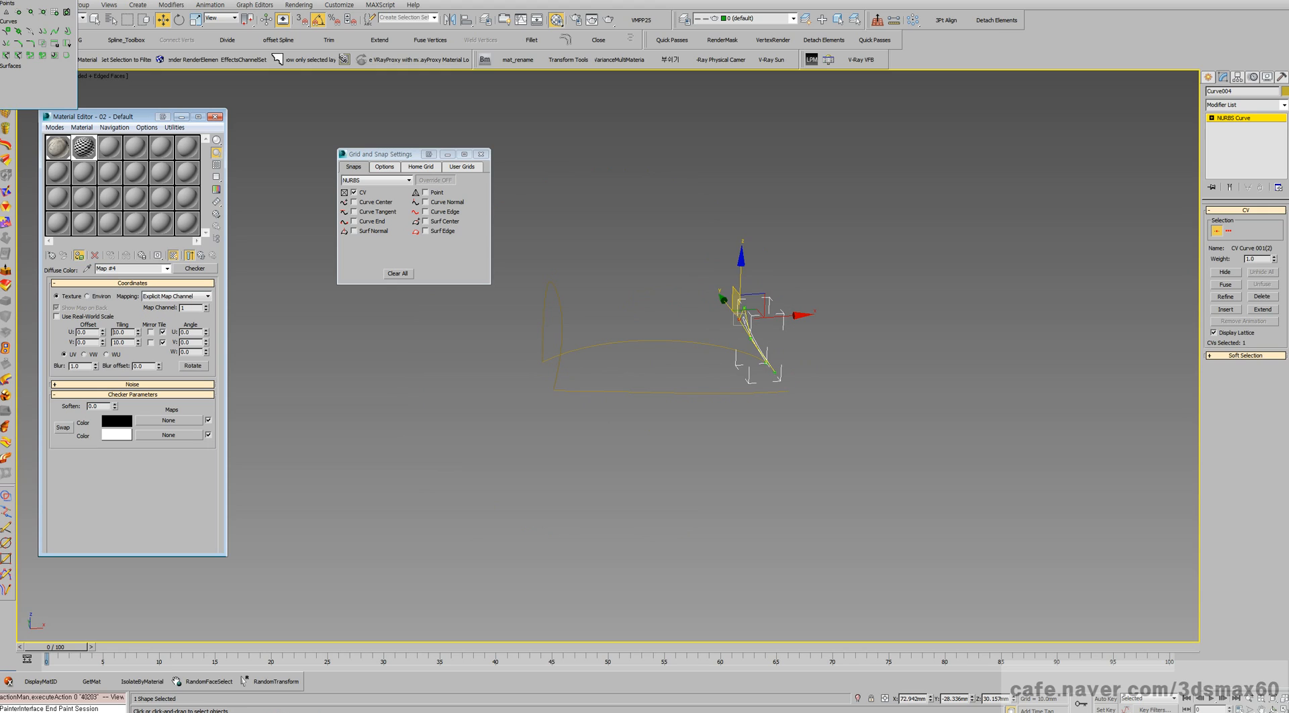
- With 3D snapping back on, snap the copied arch's other end CV onto the end of the second lengthwise curve
left_click(774, 371)
key("s")
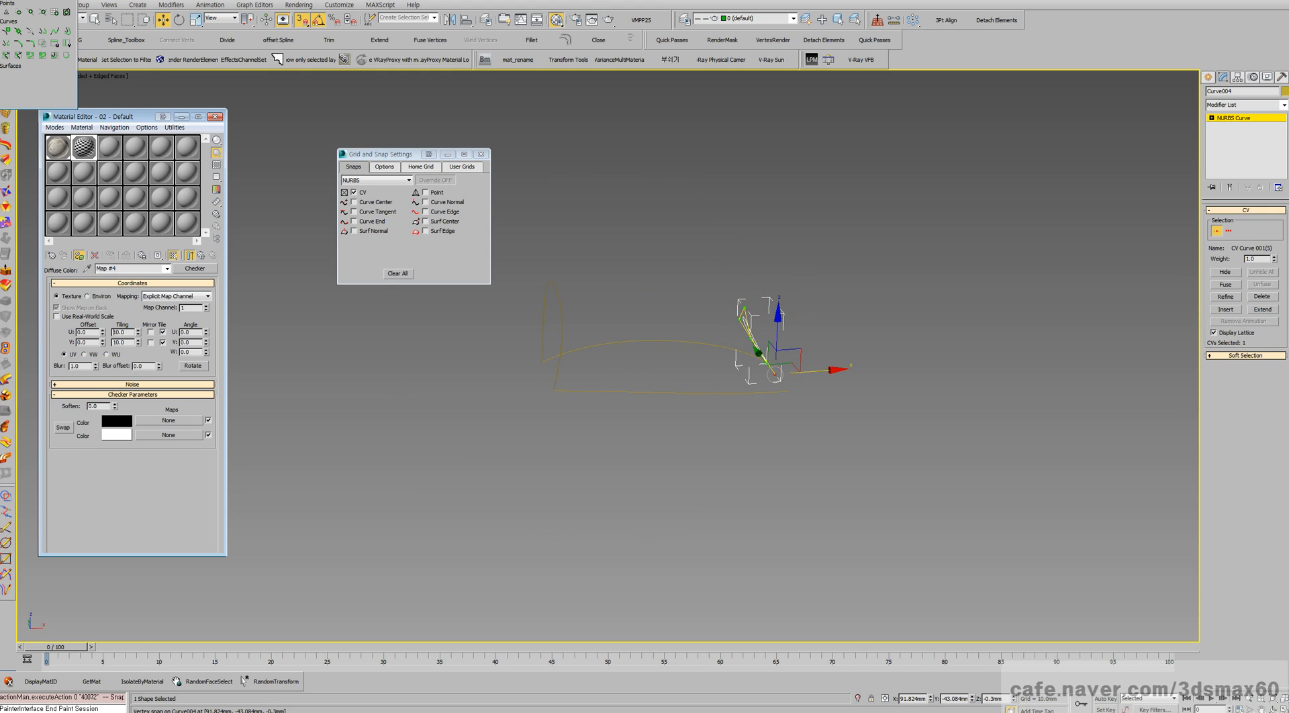
left_click_drag(775, 371, 789, 391)
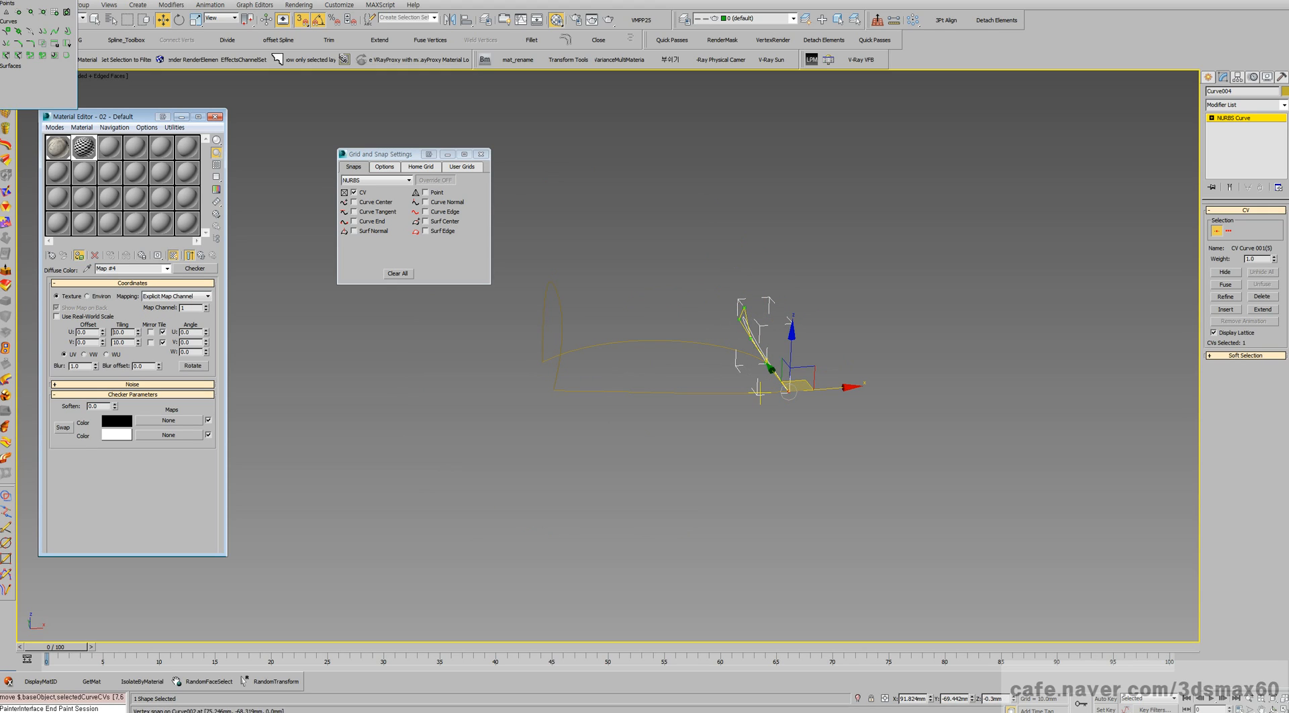
- In the front view, shift the copied arch's three middle CVs along X into line with its ends, then leave CV editing
key("ctrl+r")
left_click_drag(598, 376, 615, 343)
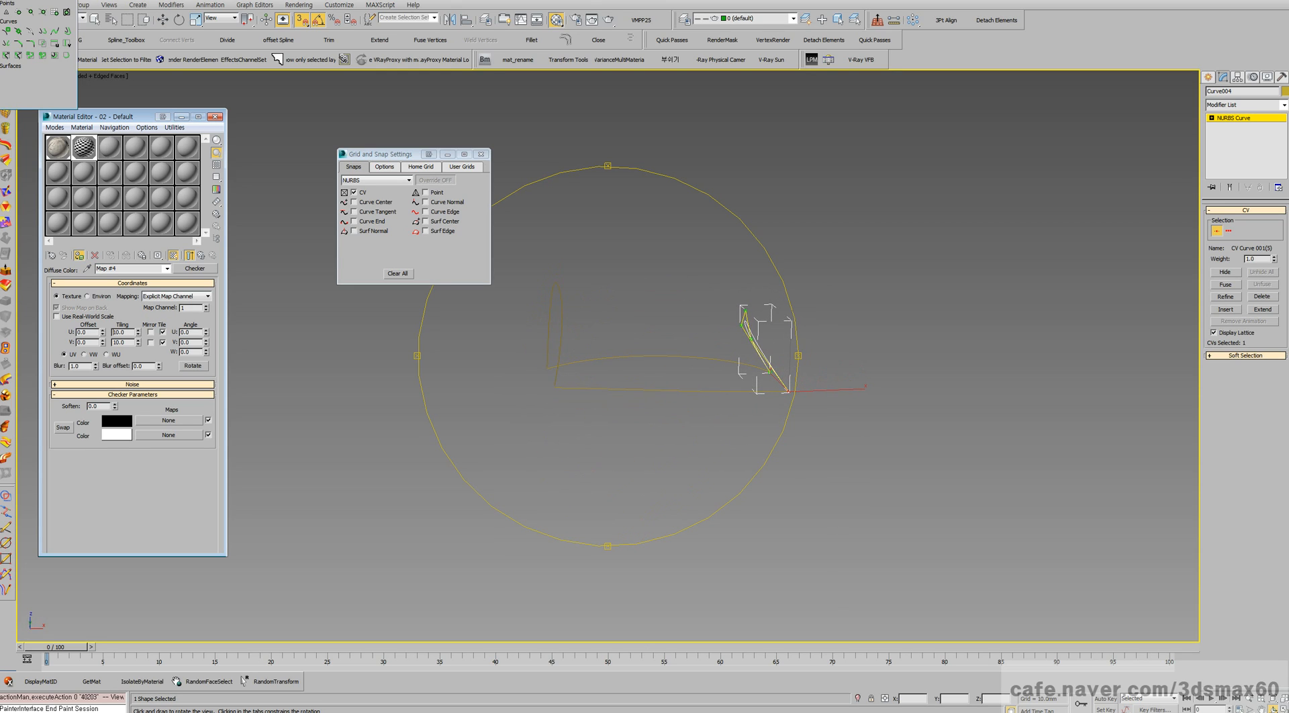
key("f")
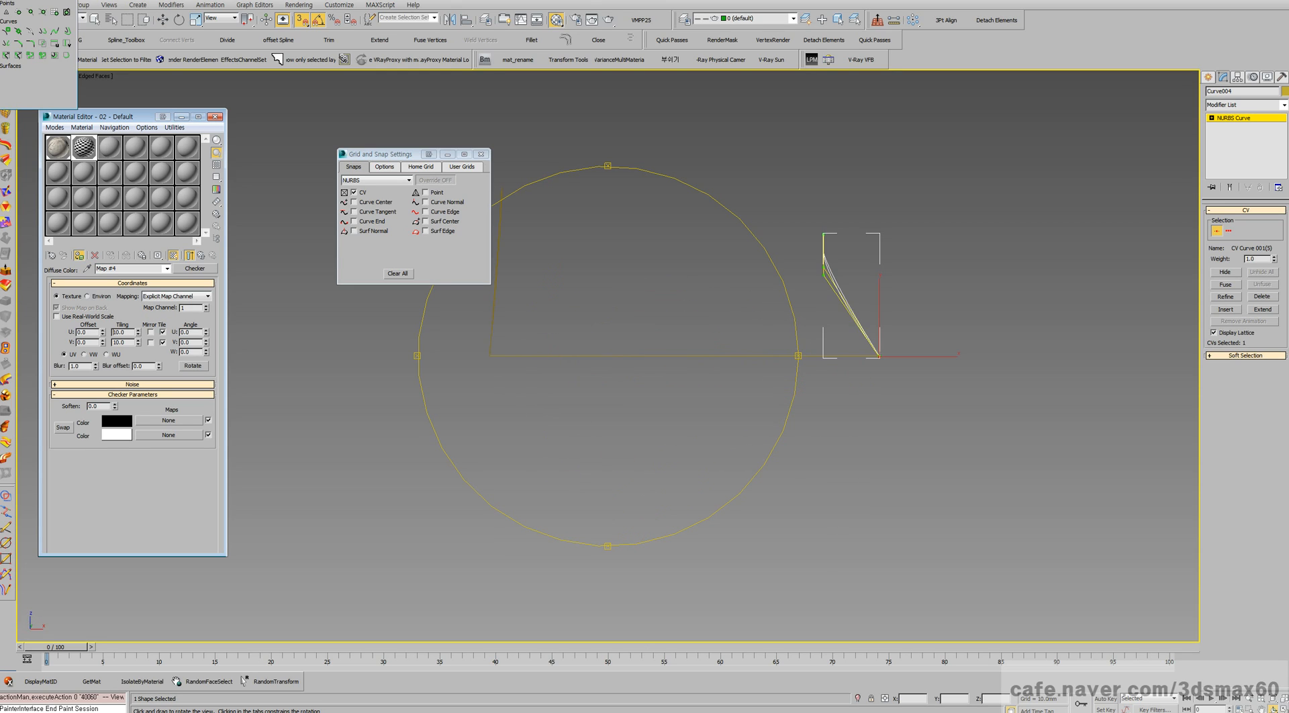
key("w")
left_click_drag(792, 214, 879, 257)
middle_click_drag(879, 256, 932, 294)
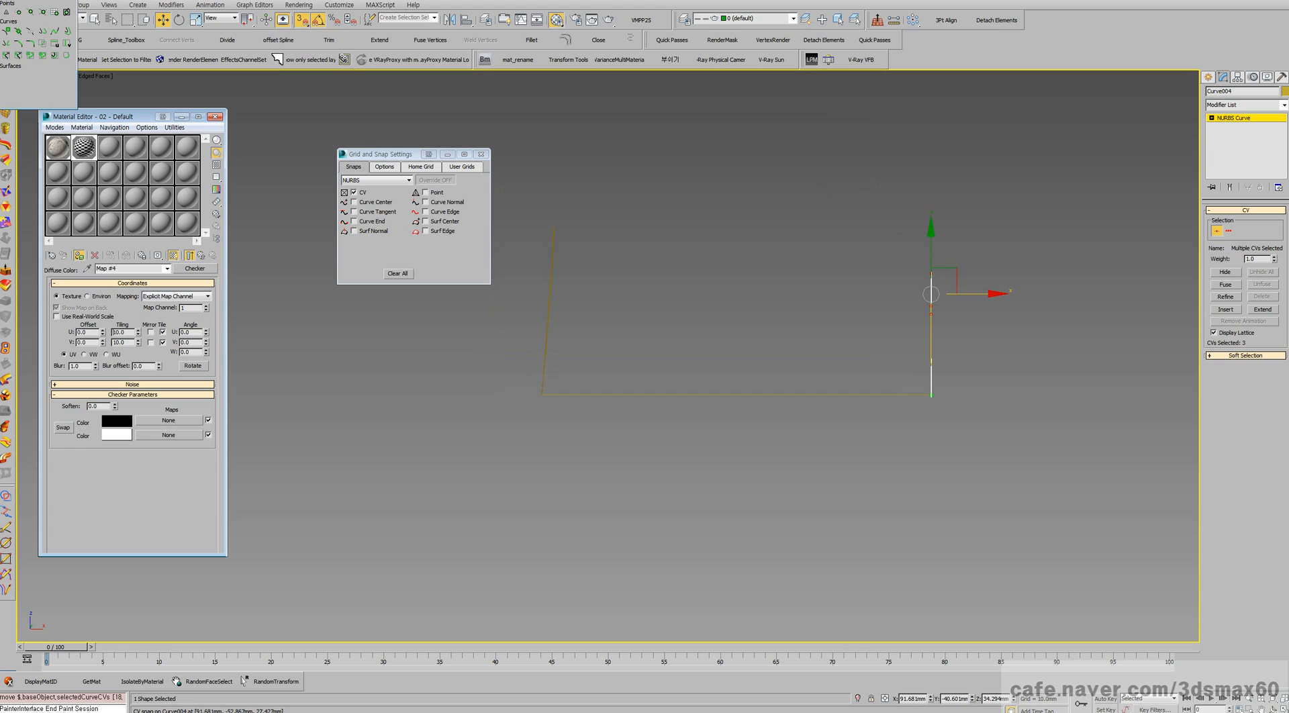
key("ctrl+r")
left_click_drag(679, 329, 570, 375)
middle_click_drag(571, 375, 488, 407)
key("w")
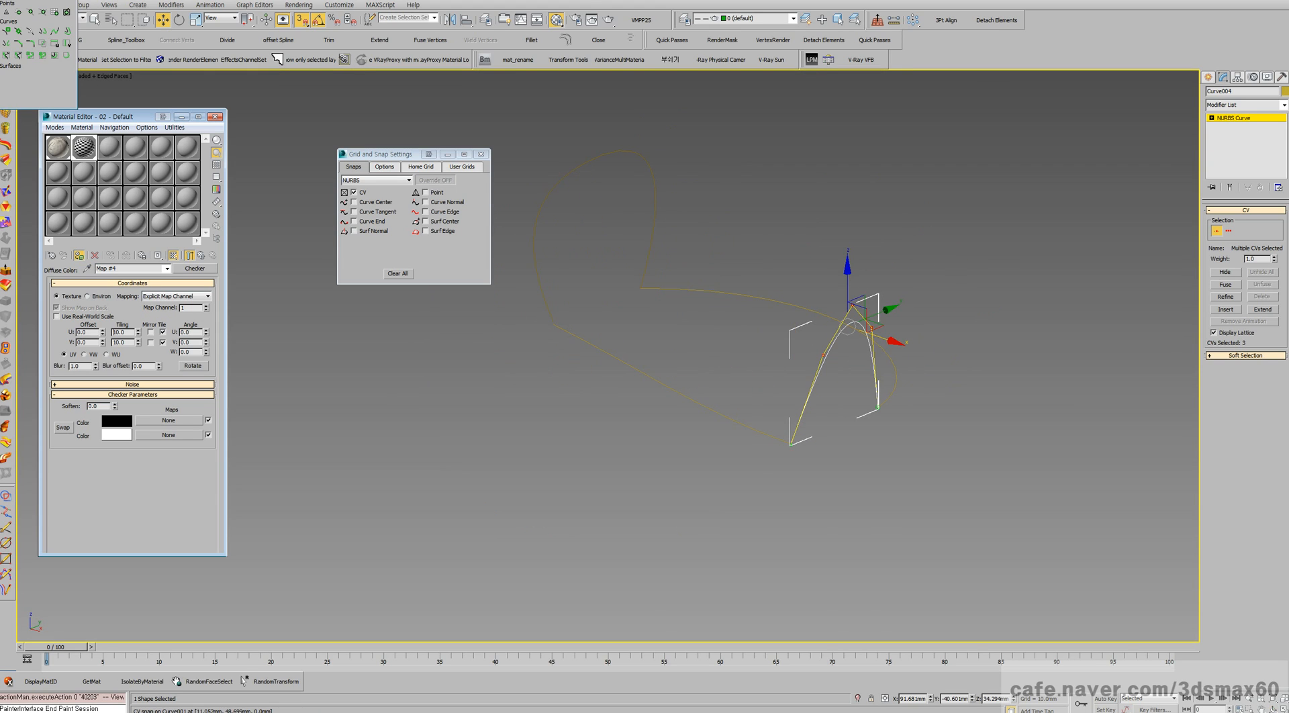
left_click(1234, 119)
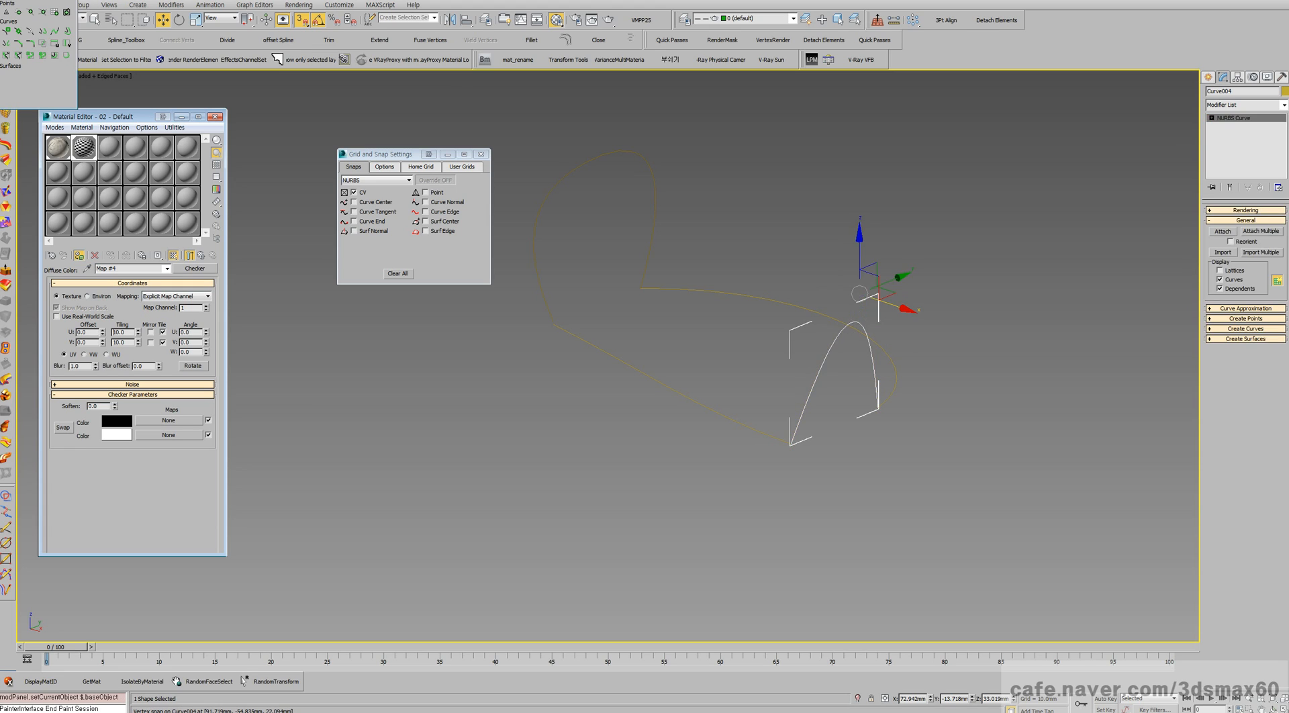
- Set the object color of all four curves to white and deselect them
left_click(967, 403)
left_click_drag(570, 184, 913, 483)
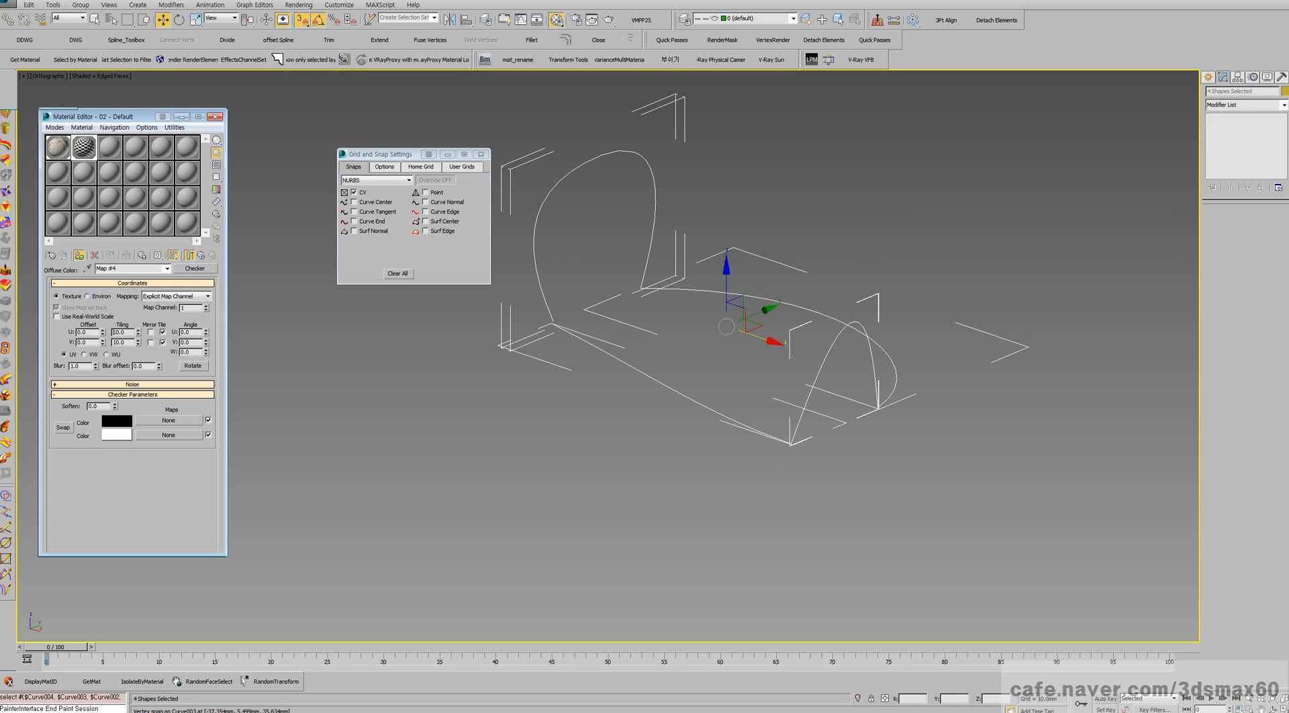
left_click(1286, 91)
left_click(573, 318)
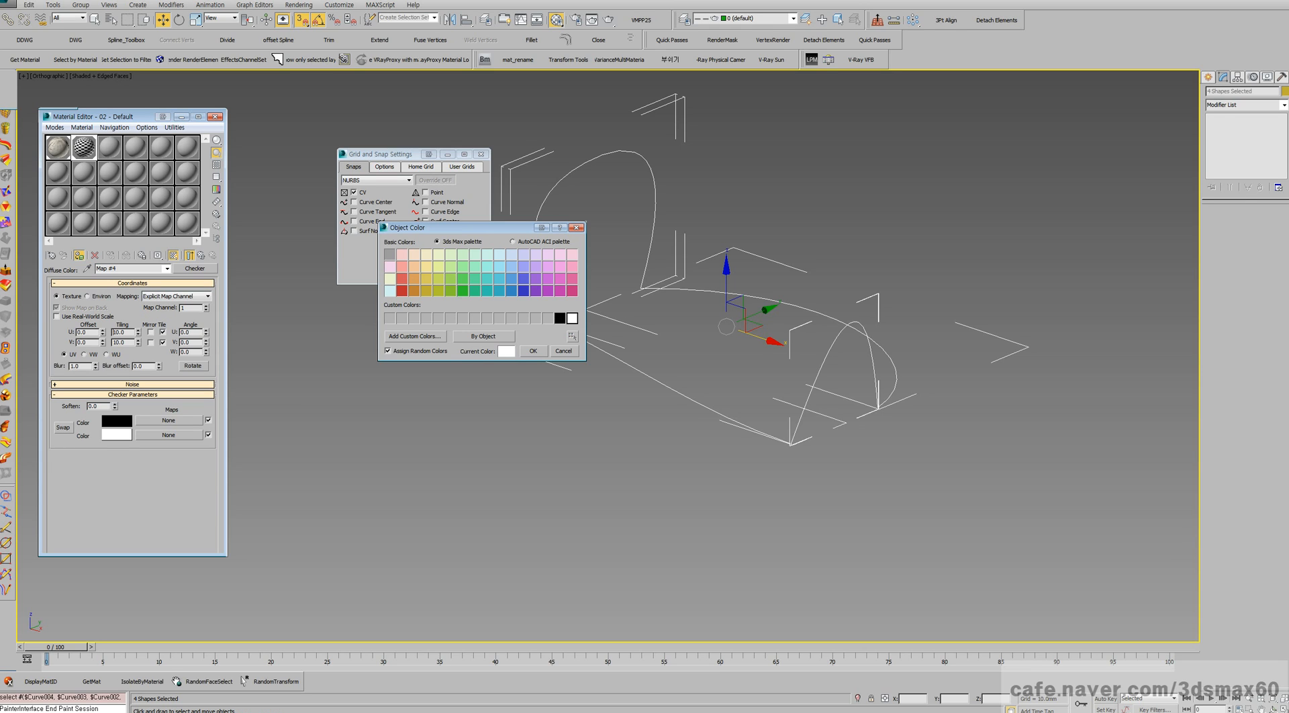
left_click(533, 351)
middle_click_drag(671, 322, 587, 401)
left_click(562, 347)
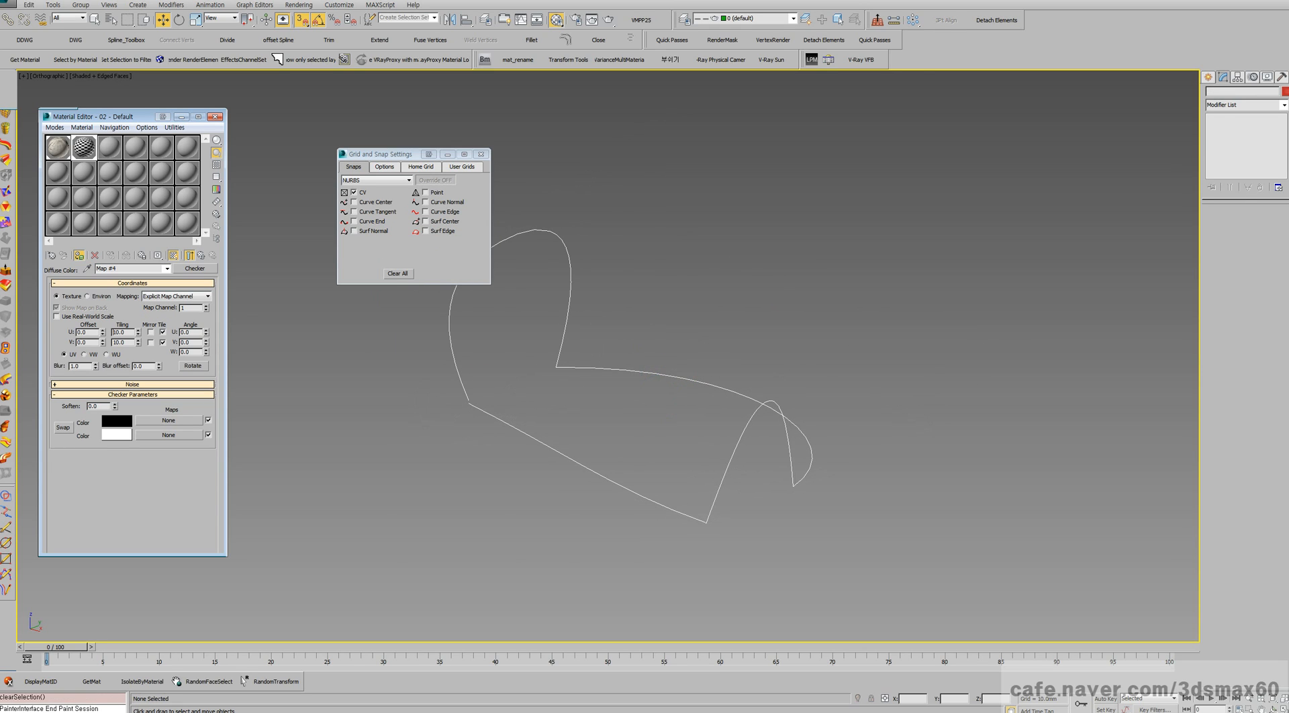
- Try to snap the negative-X arch's gapped end CV onto the adjoining lengthwise curve's end in the angled view
middle_click_drag(562, 347, 656, 347)
scroll(536, 407, "up", 3)
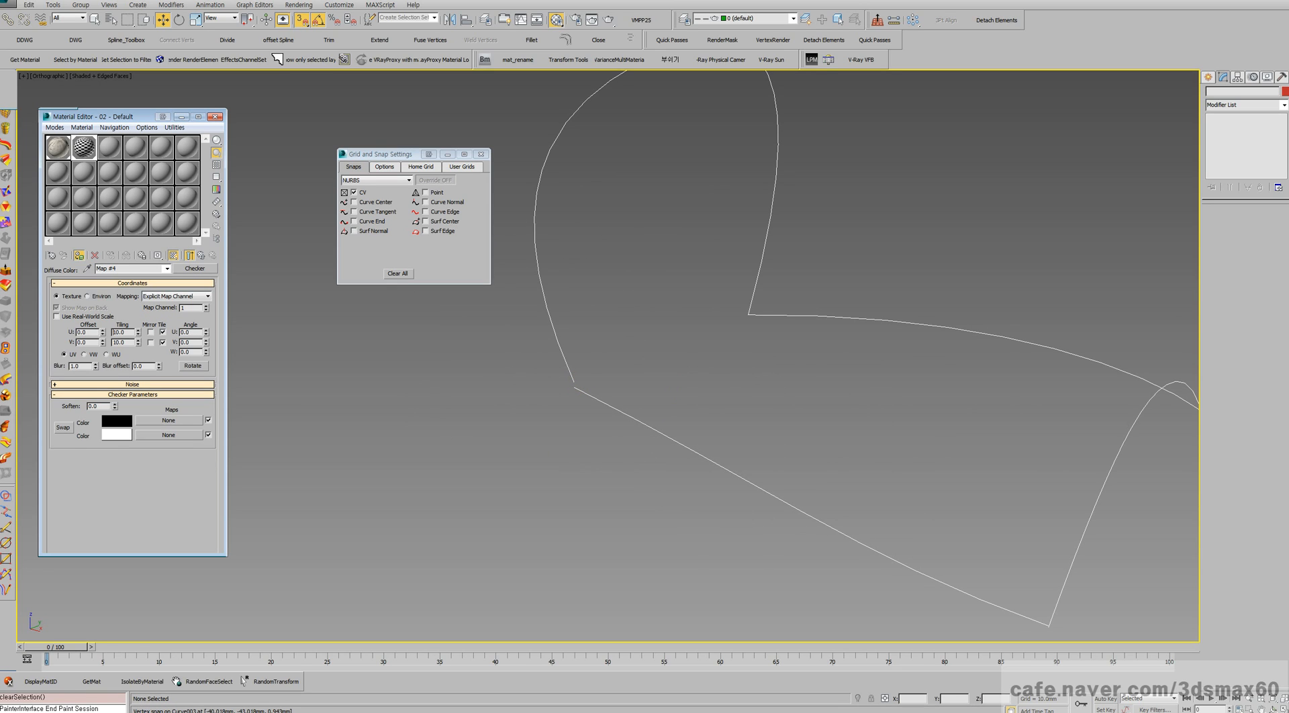
right_click(613, 492)
left_click(612, 316)
left_click_drag(612, 309, 514, 240)
key("1")
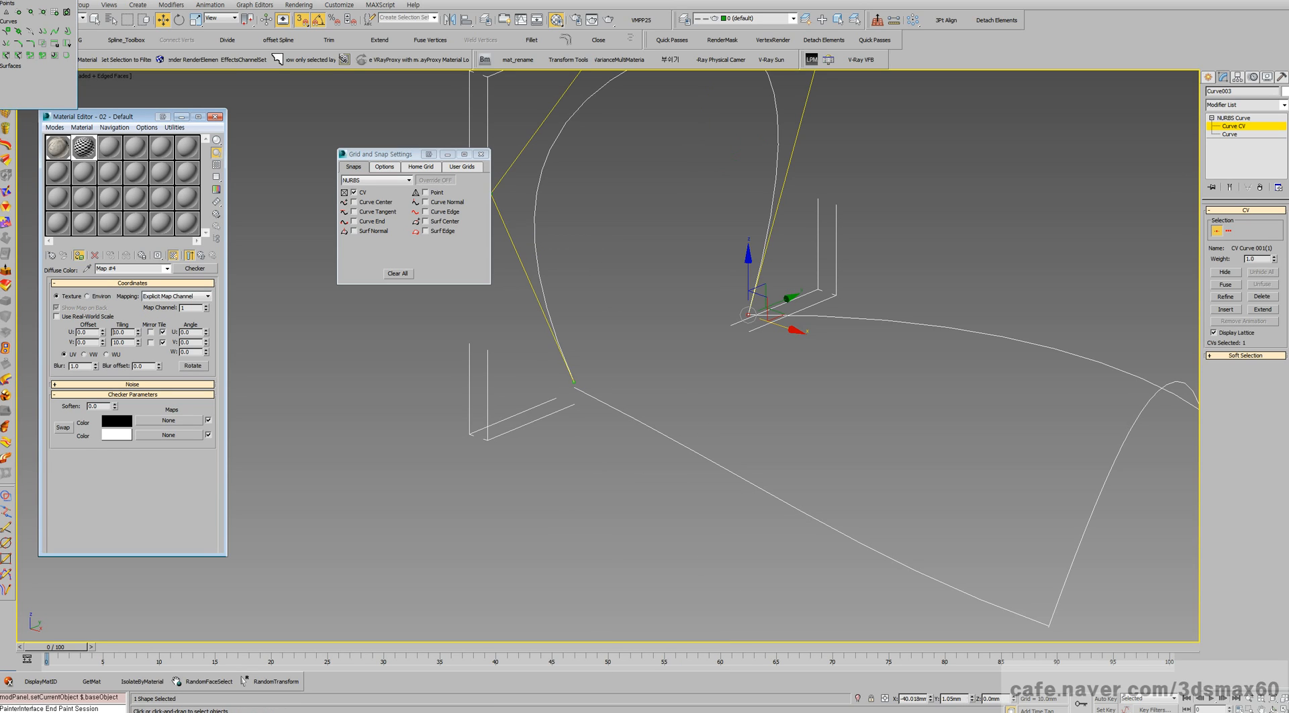
left_click_drag(573, 382, 573, 382)
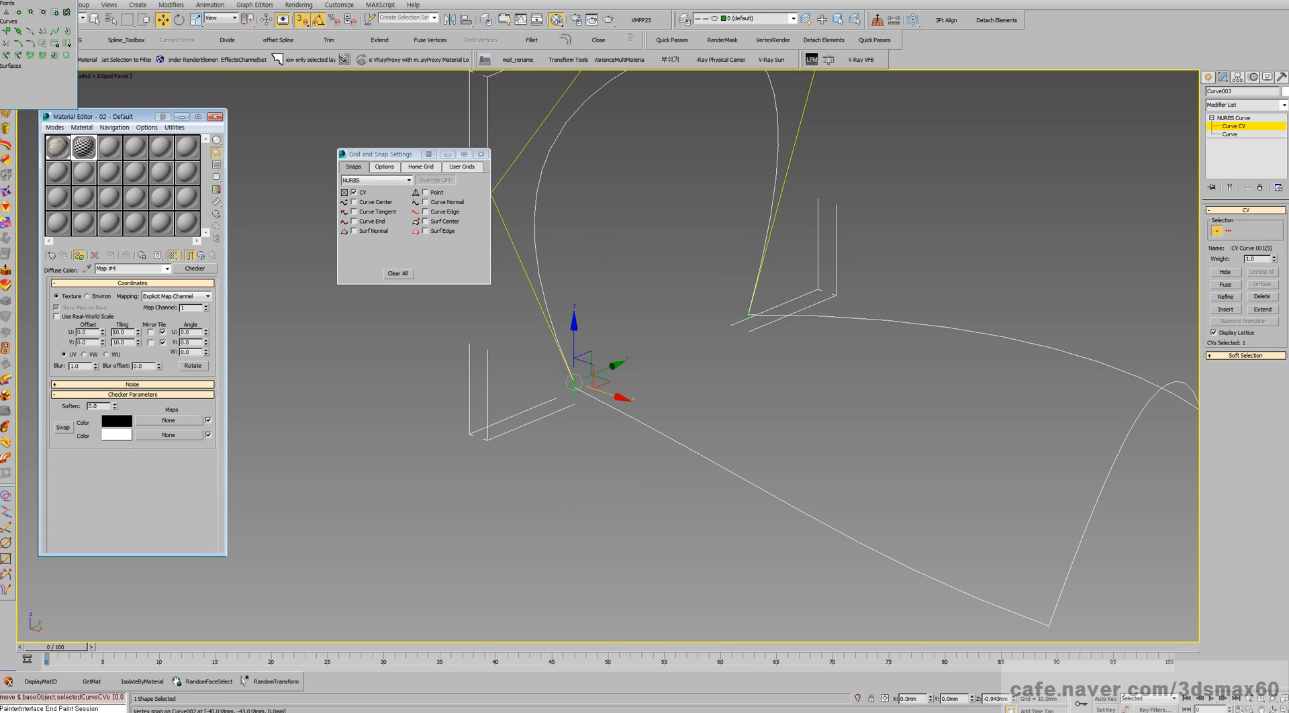
scroll(523, 391, "up", 5)
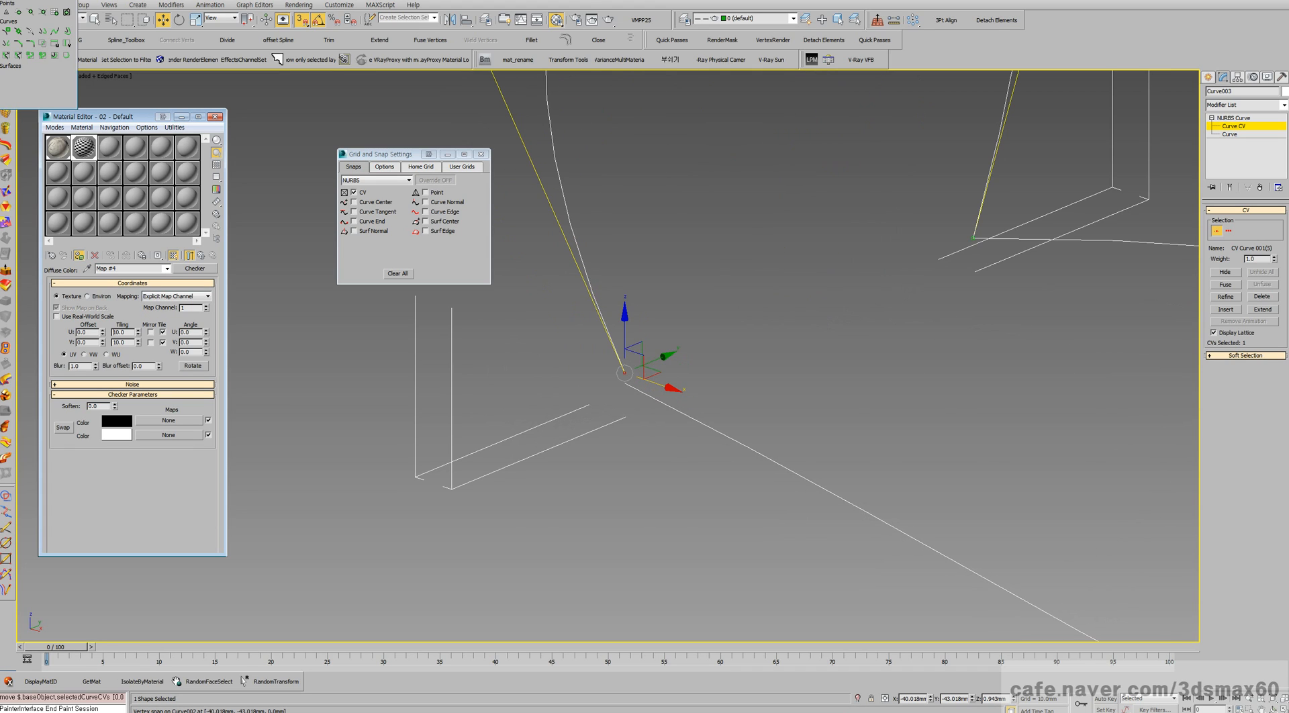
left_click_drag(625, 373, 625, 425)
scroll(636, 391, "up", 7)
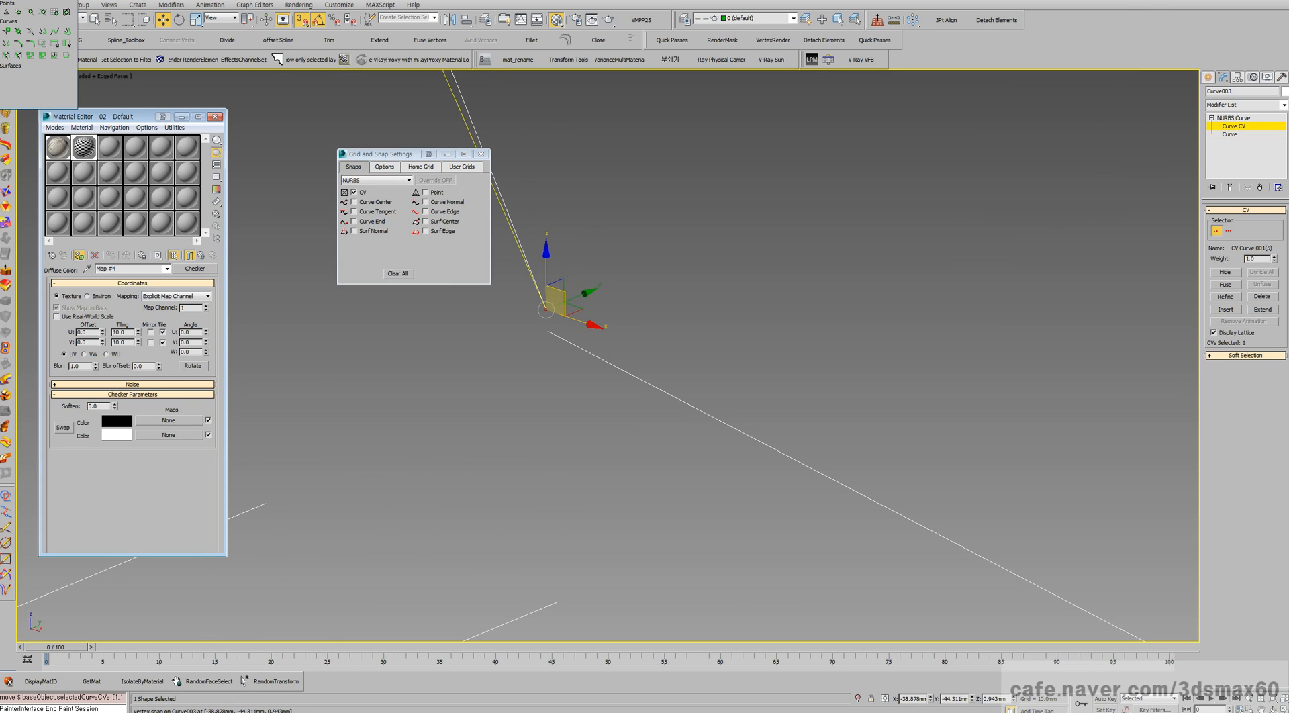
- In the top view, snap the negative-X arch's stray end CV onto the lengthwise curve's end, check the opposite end and leave CV editing
key("t")
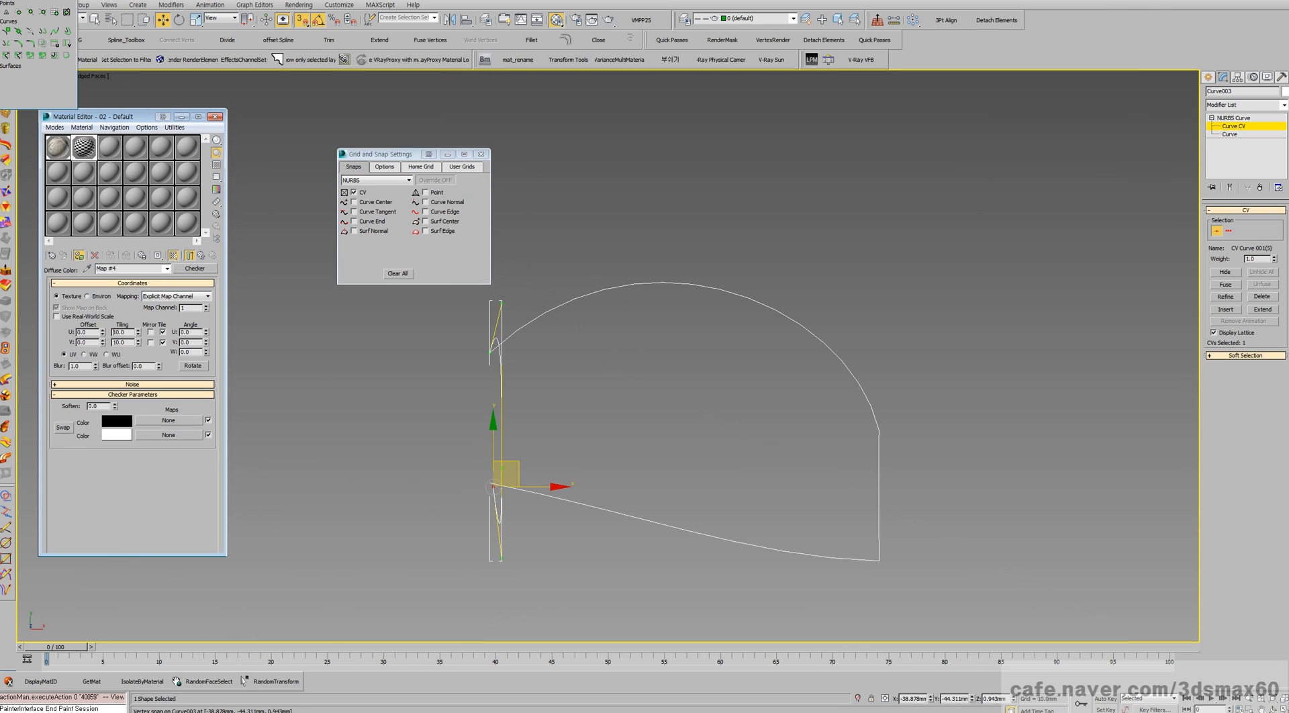
scroll(493, 487, "up", 5)
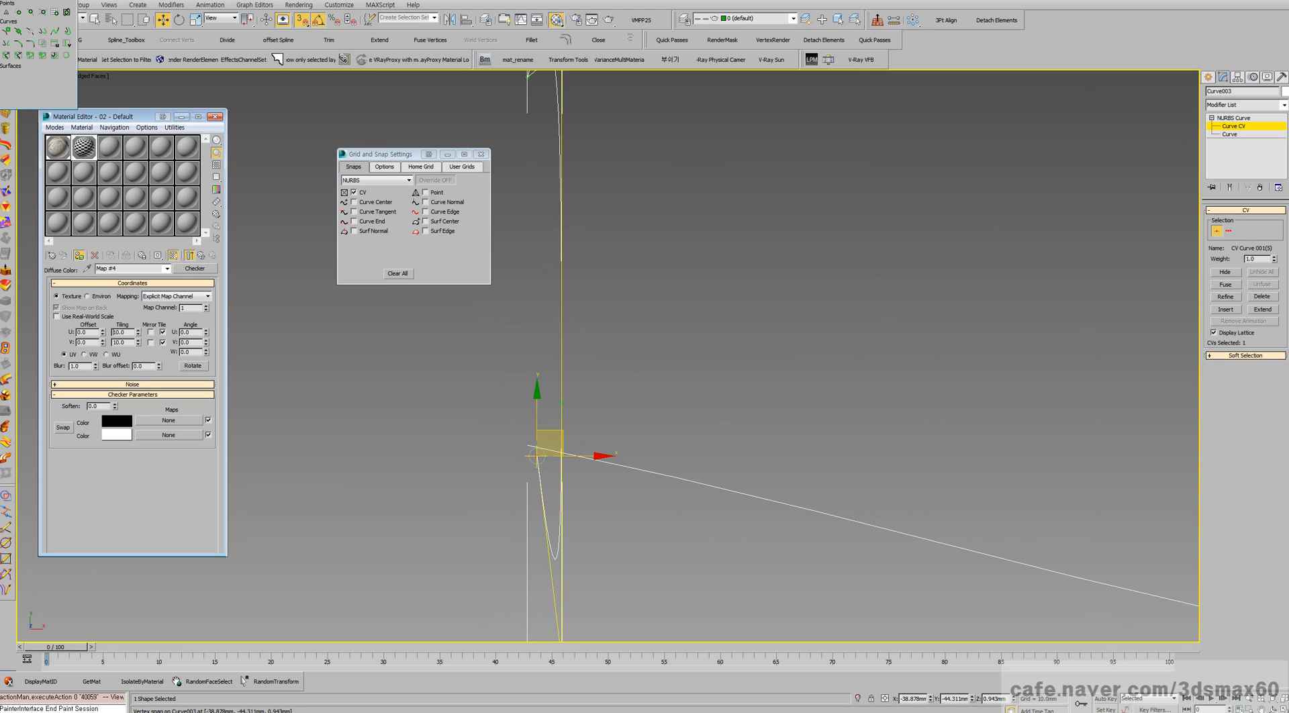
left_click_drag(536, 456, 528, 445)
middle_click_drag(562, 458, 591, 564)
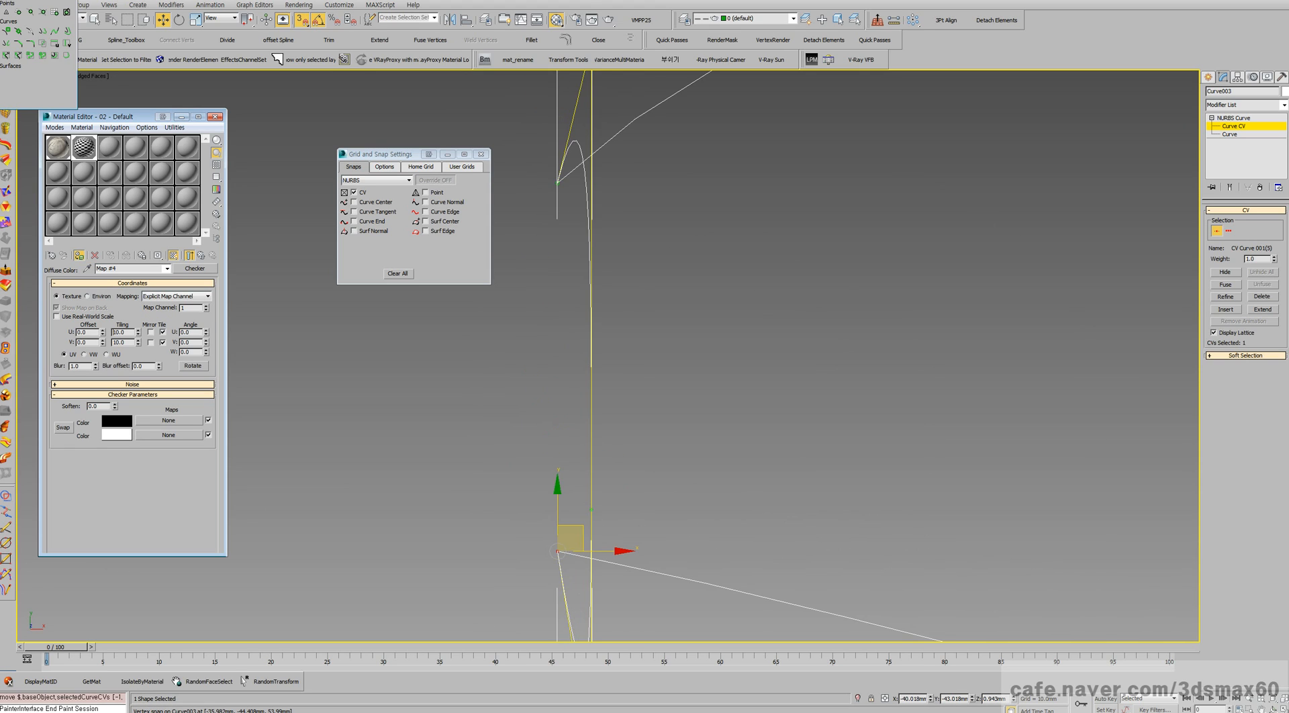
middle_click_drag(570, 231, 601, 373)
scroll(600, 373, "up", 3)
left_click(574, 277)
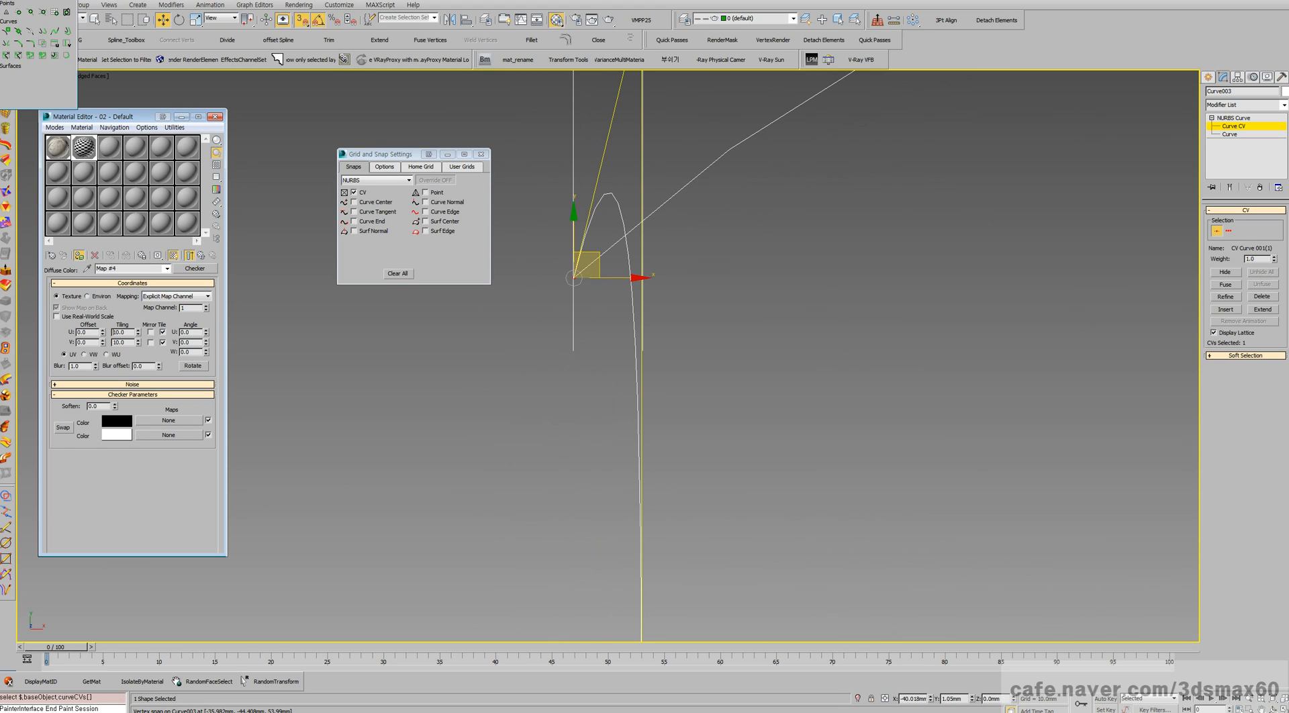
mouse_move(574, 277)
left_mouse_down()
mouse_move(575, 353)
mouse_move(574, 277)
left_mouse_up()
scroll(590, 303, "down", 7)
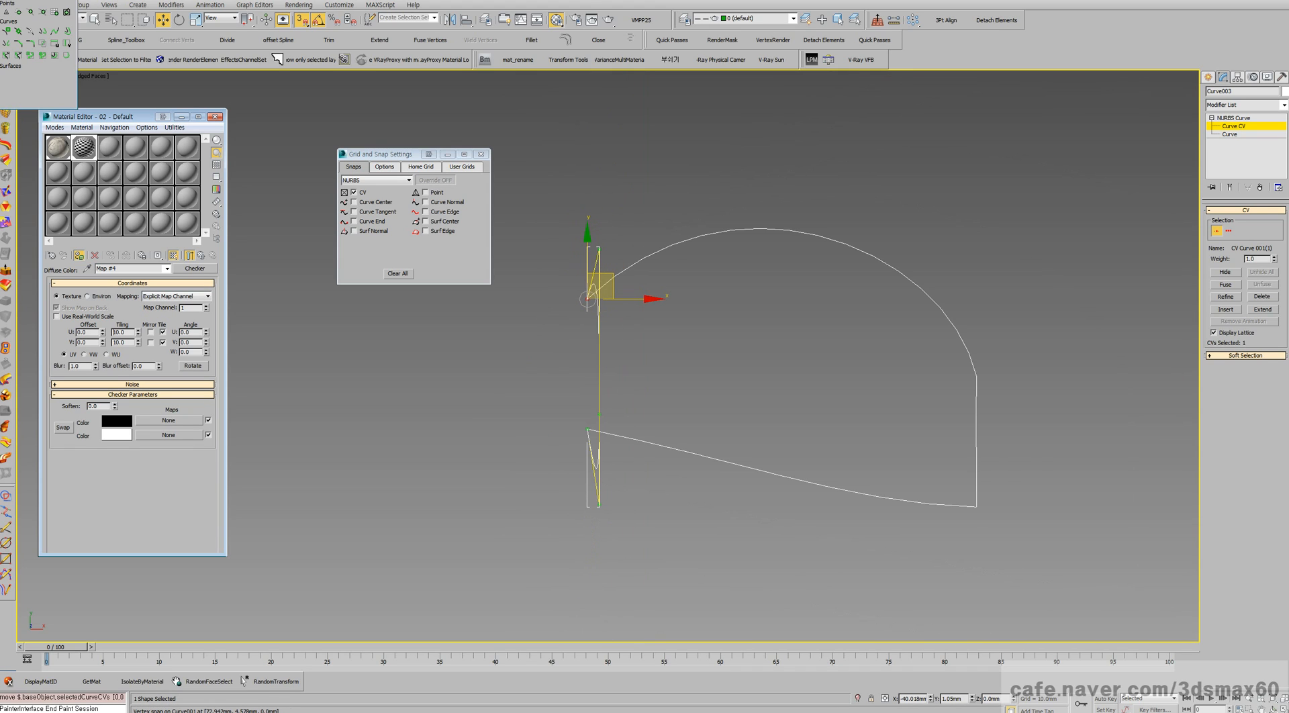
left_click(1236, 119)
middle_click_drag(848, 245, 809, 237)
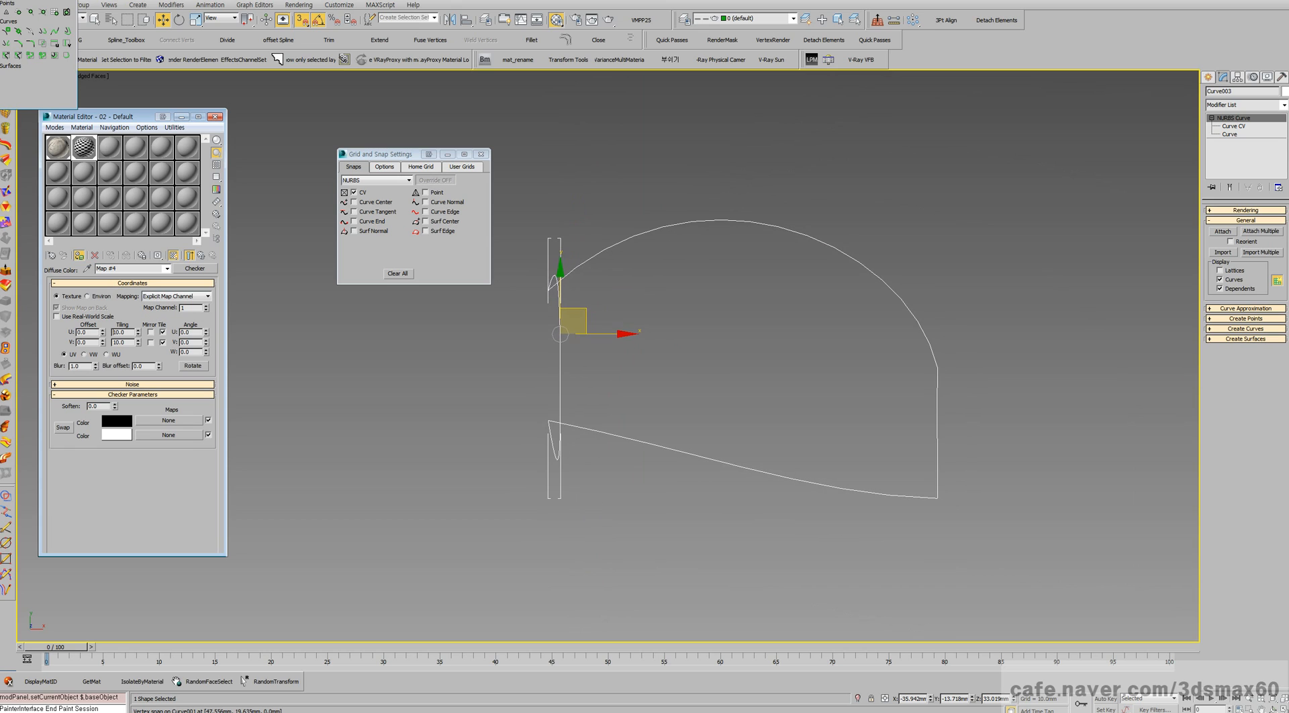
- Return to an angled perspective view, deselect the arch and move the Grid and Snap Settings window clear of the curves
key("ctrl+r")
left_click_drag(607, 356, 527, 272)
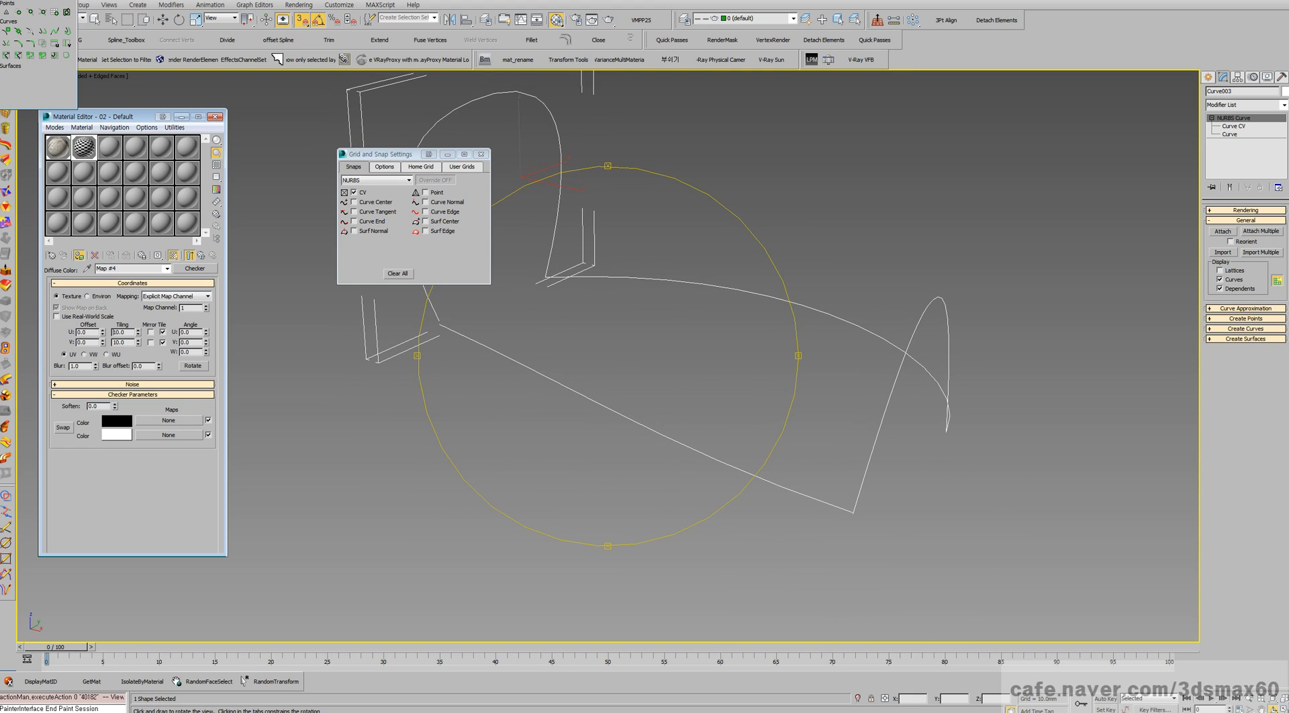
key("w")
left_click(645, 222)
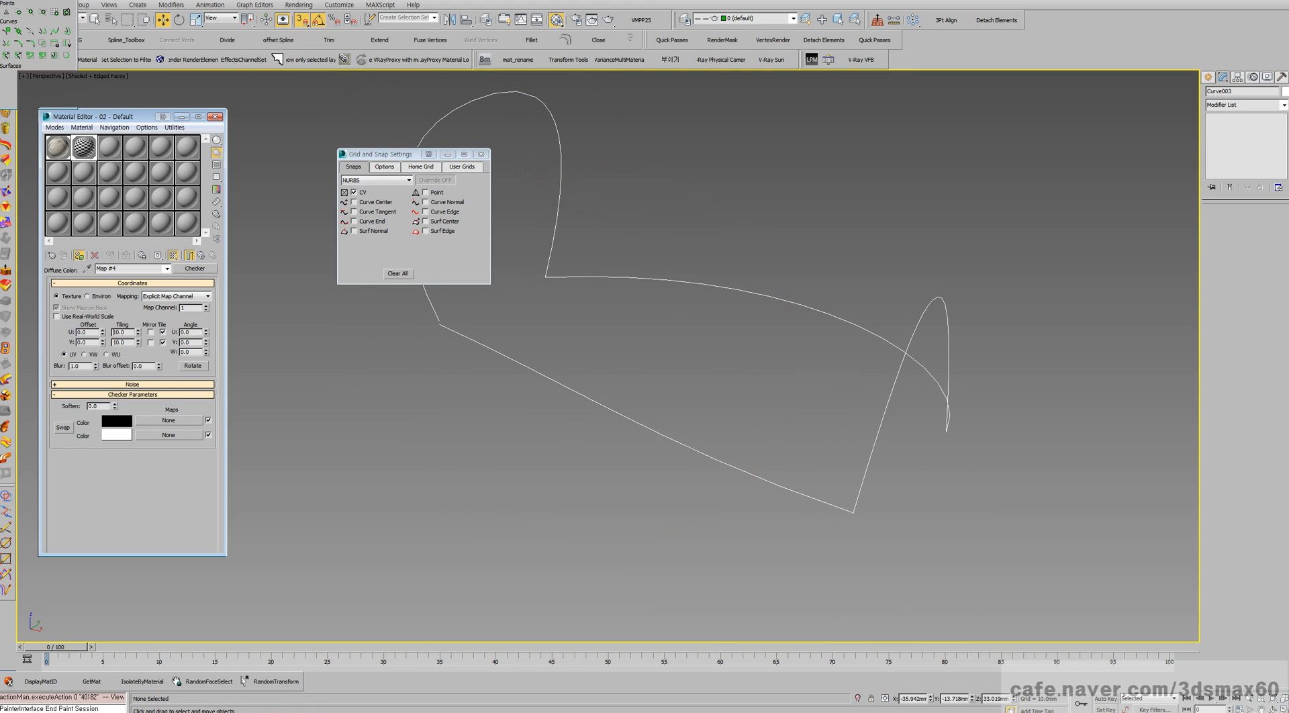
left_click_drag(389, 154, 326, 159)
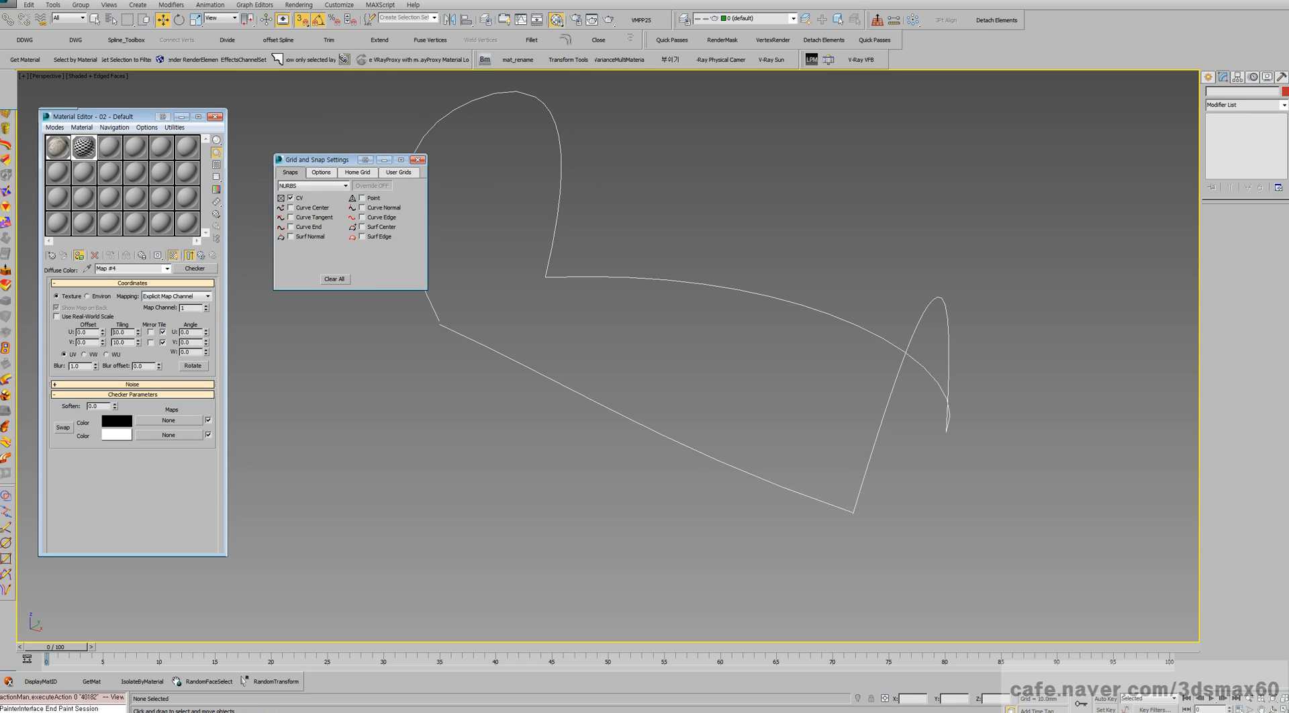
- Snap the negative-X arch's raised end CV down onto the lengthwise curve's end at Z 0 and leave CV editing
scroll(386, 295, "up", 5)
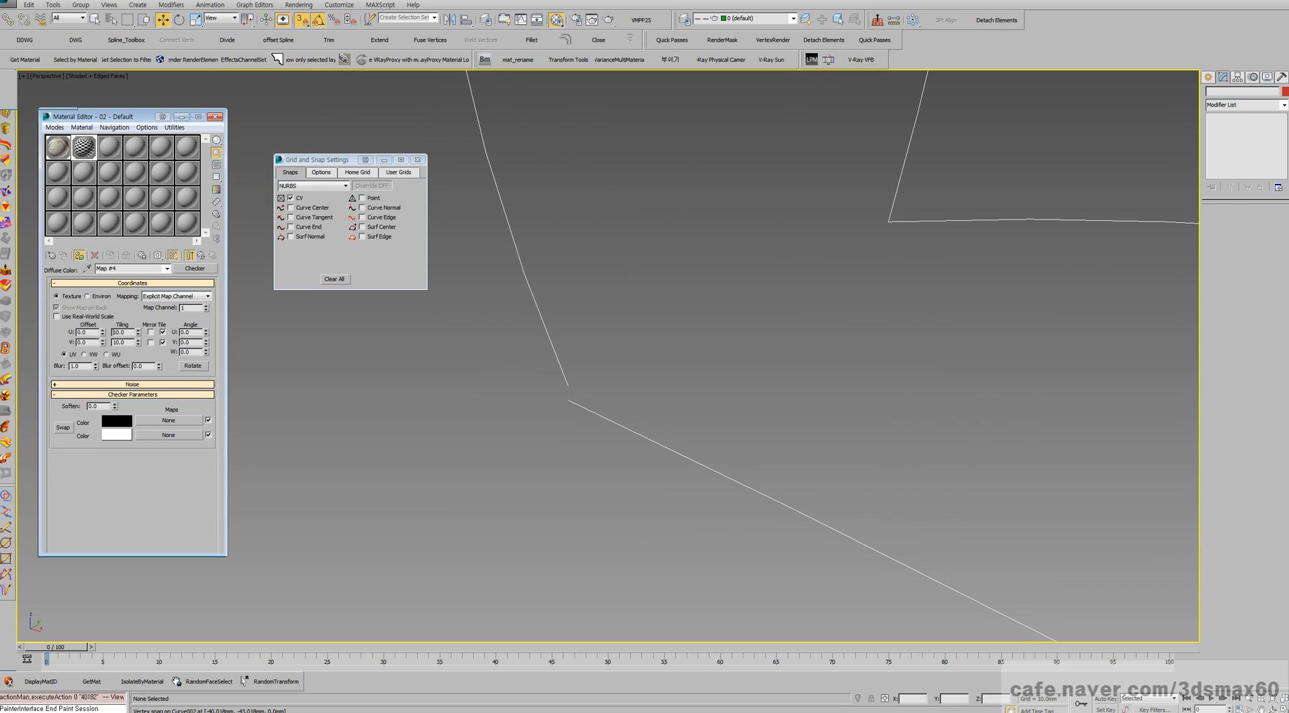
left_click(567, 387)
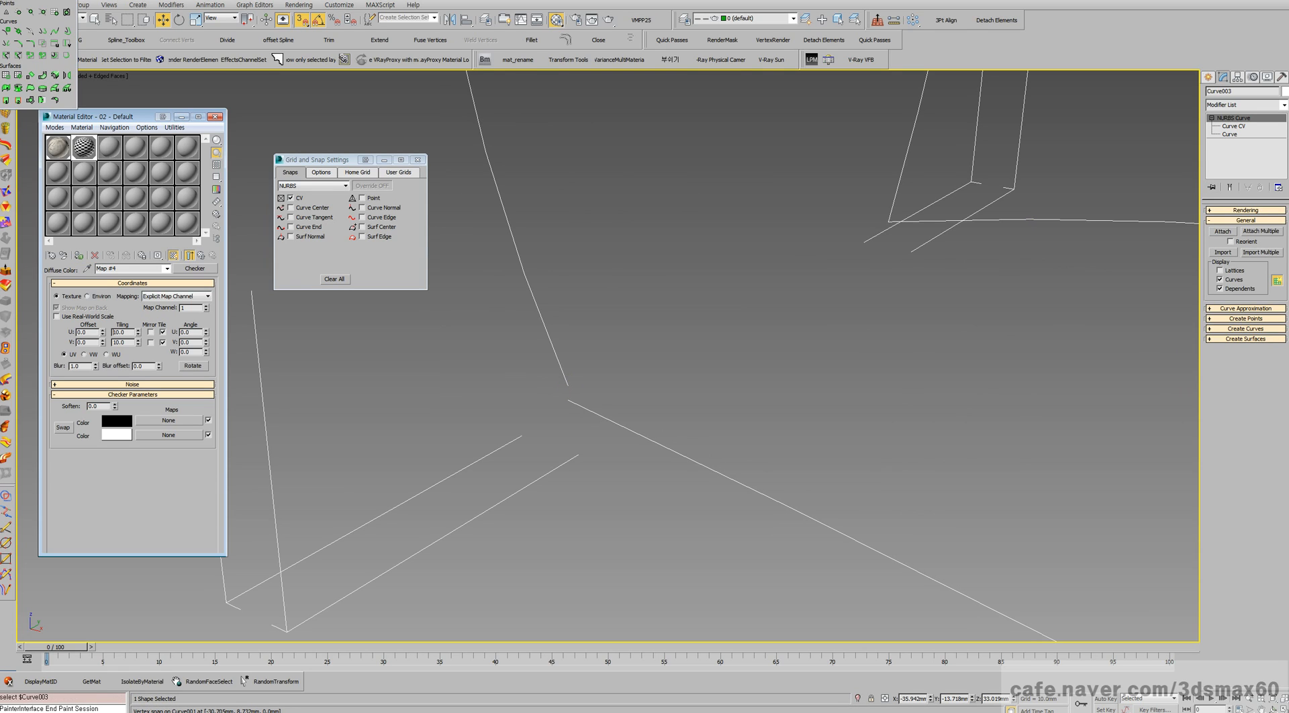
key("1")
left_click(568, 388)
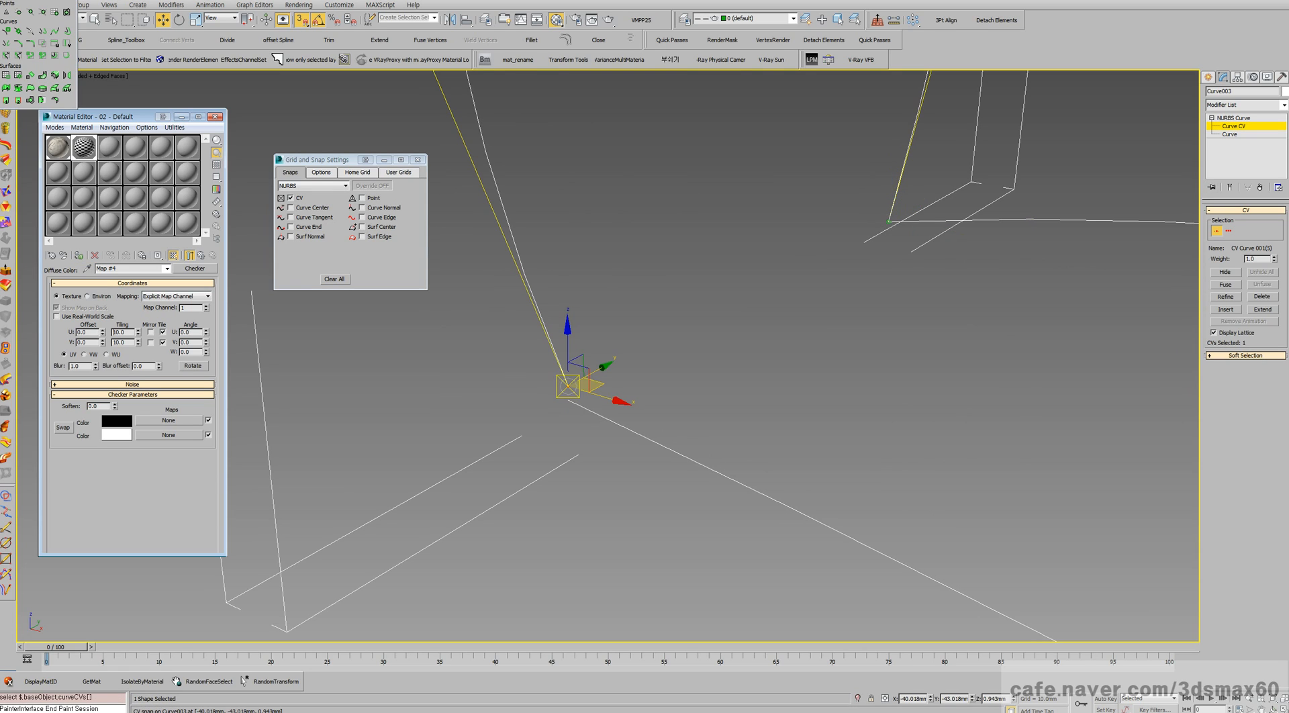
left_click(568, 386)
mouse_move(568, 386)
left_mouse_down()
mouse_move(569, 368)
mouse_move(568, 380)
left_mouse_up()
scroll(571, 361, "up", 3)
mouse_move(571, 360)
middle_mouse_down()
mouse_move(592, 89)
mouse_move(570, 360)
middle_mouse_up()
scroll(571, 401, "down", 4)
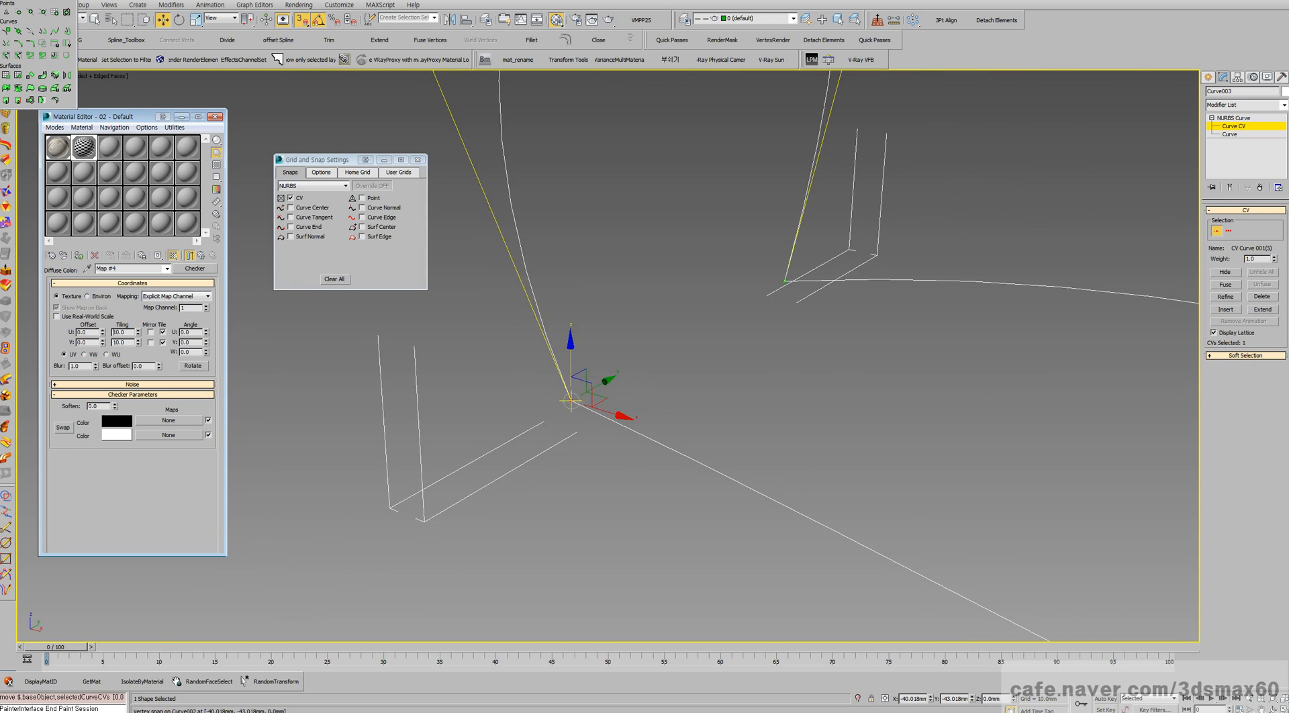
key("ctrl+b")
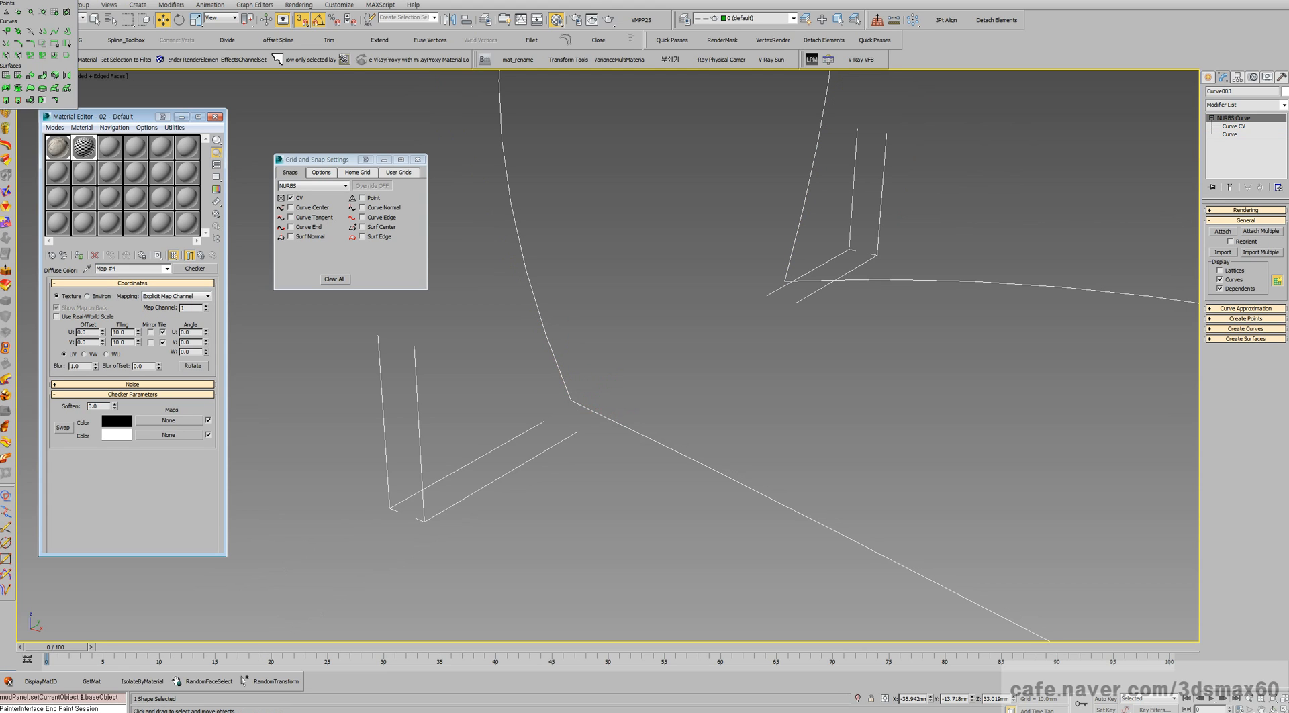
- Deselect the arch, bring the whole curve framework into view and select the far lengthwise curve
middle_click_drag(571, 401, 668, 325, "alt")
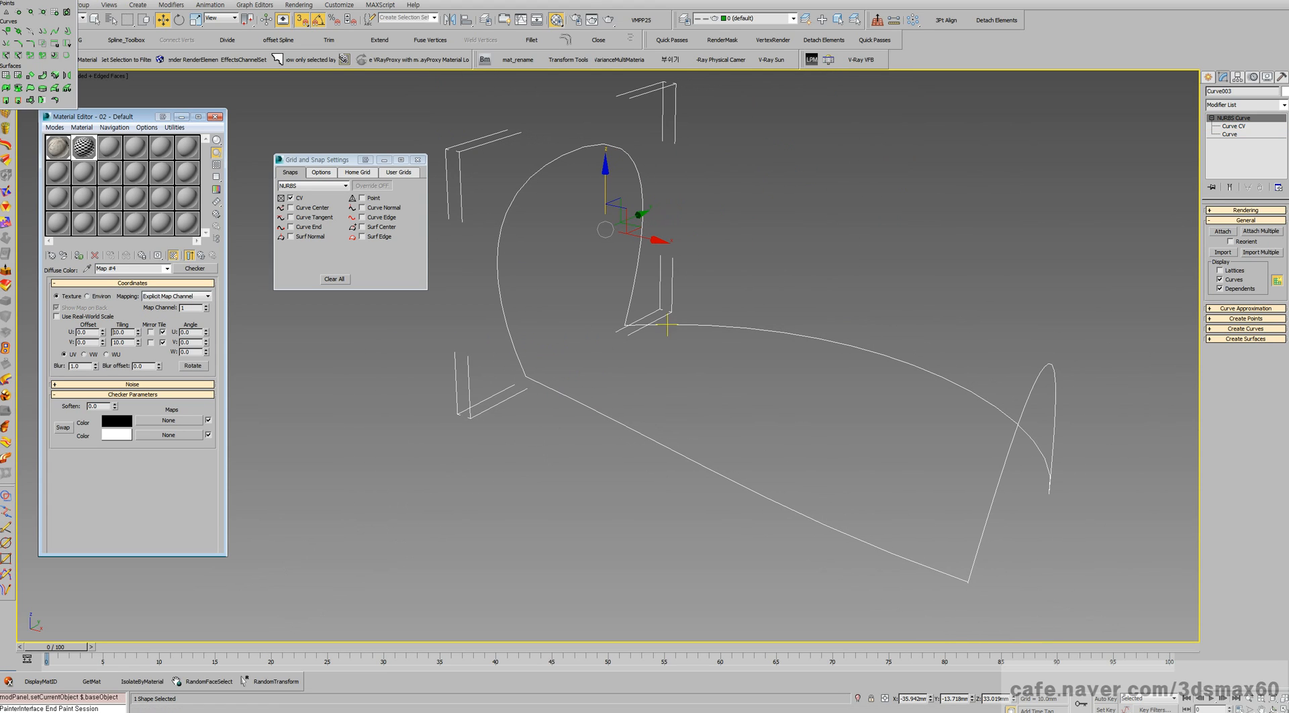
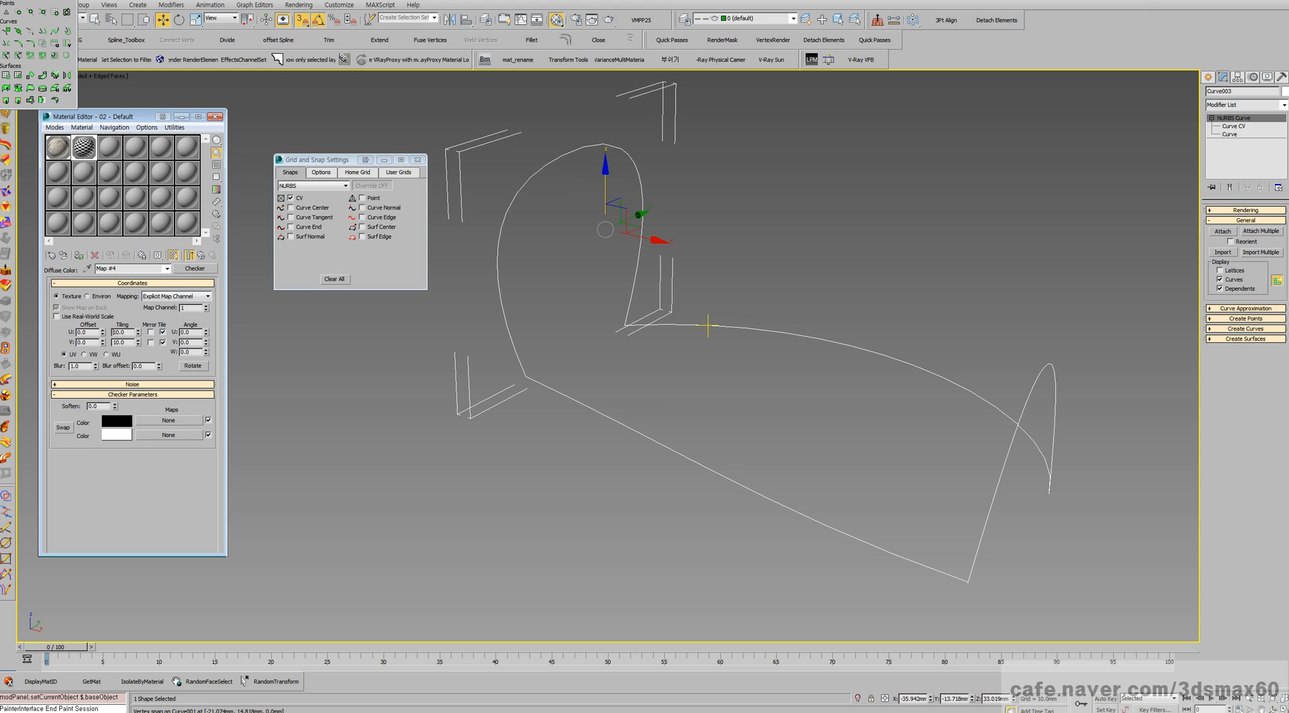
scroll(624, 403, "down", 5)
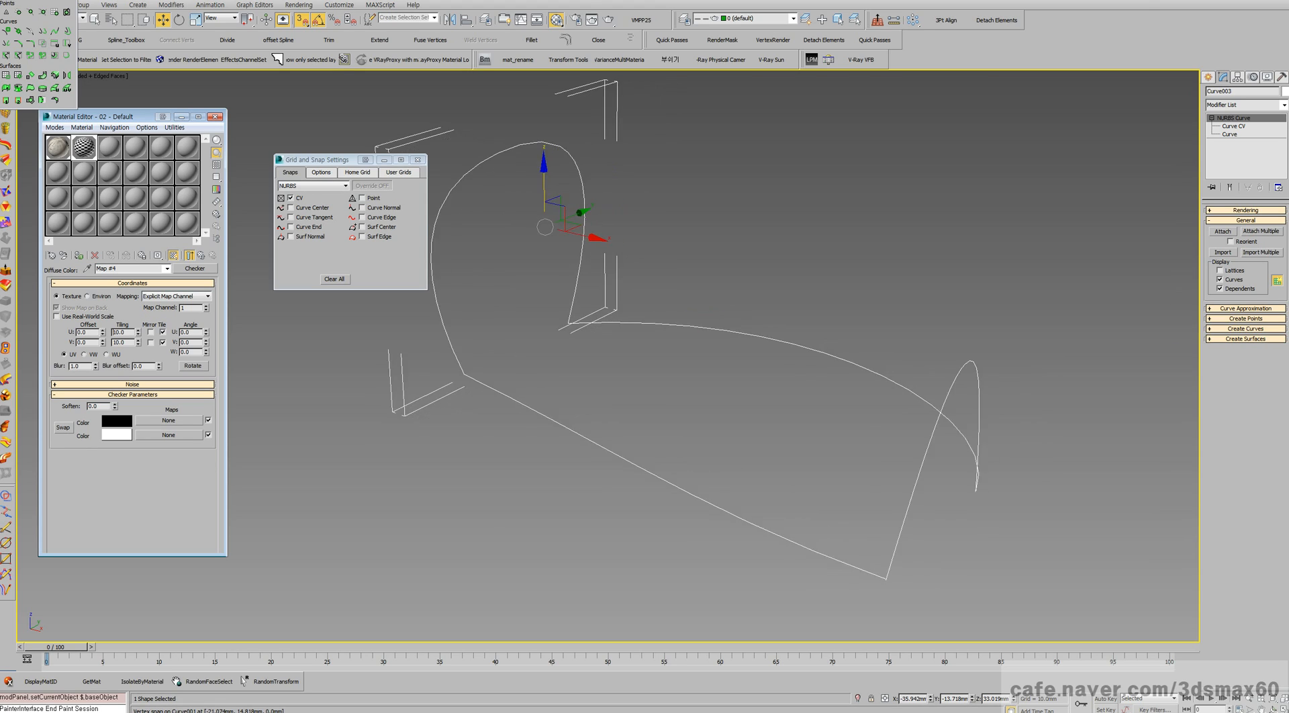
scroll(655, 384, "up", 5)
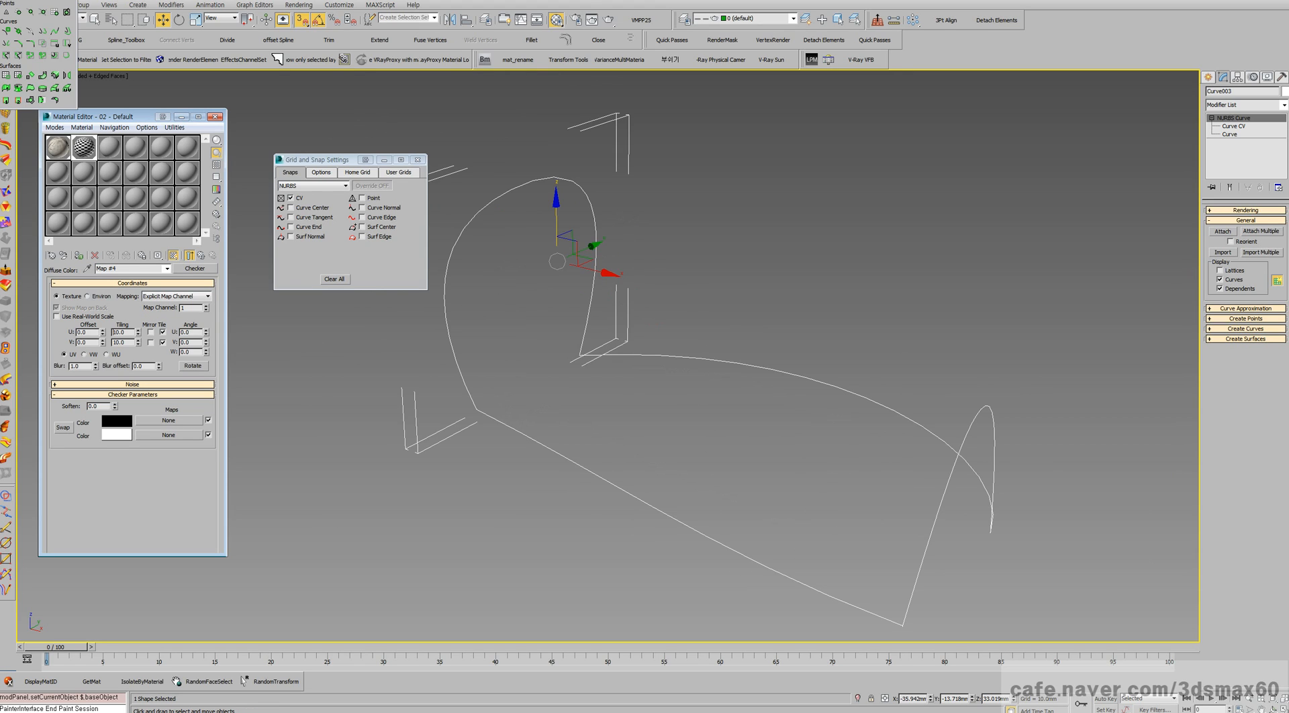
key("ctrl+d")
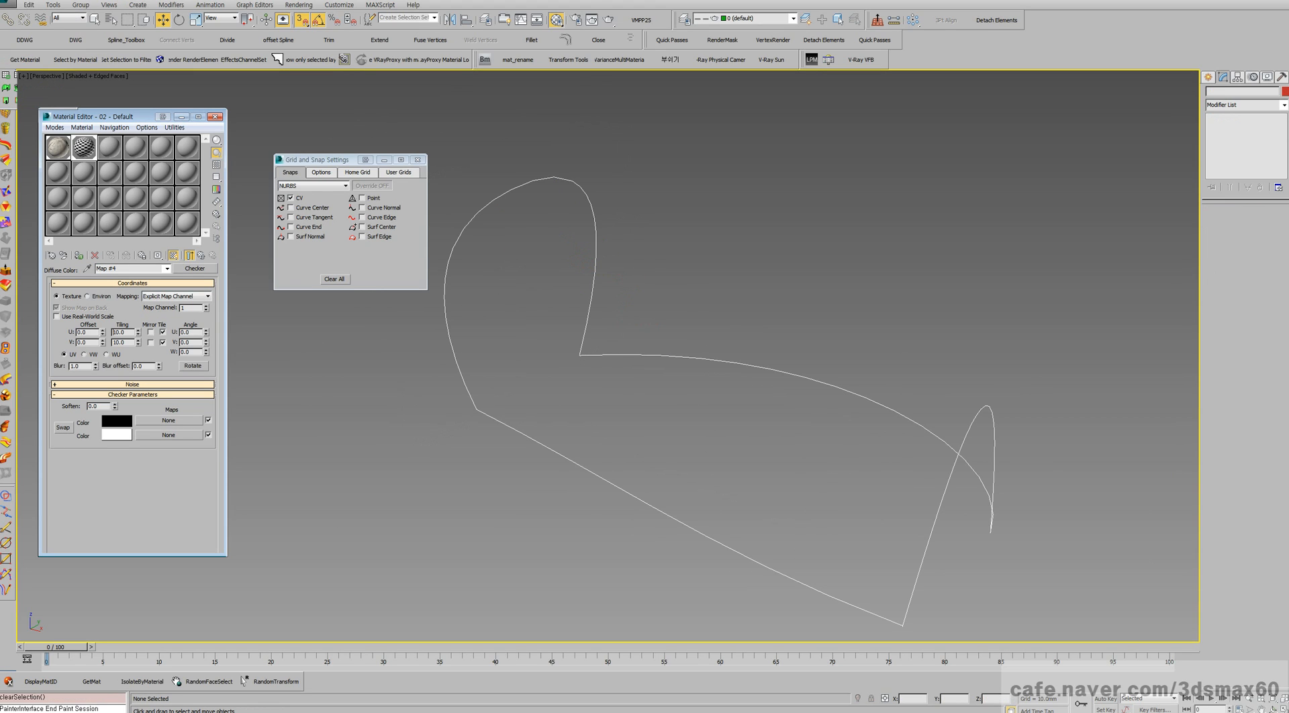
left_click(662, 357)
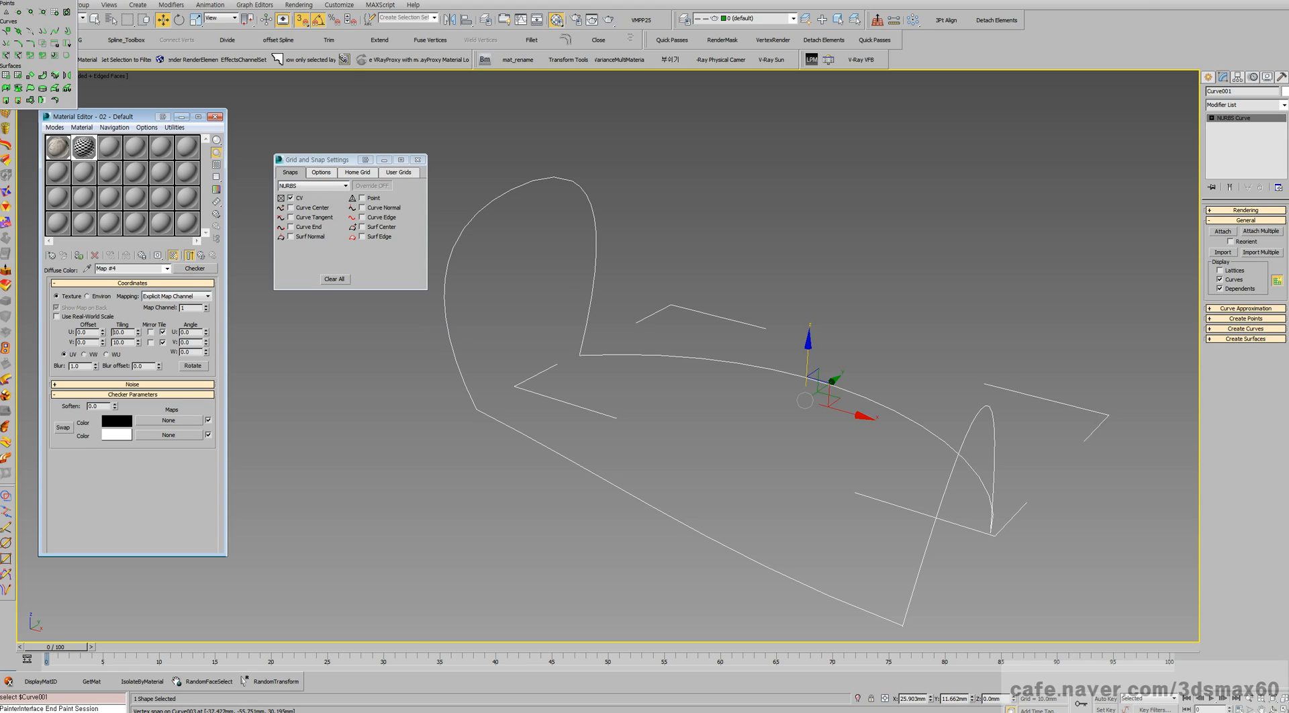
scroll(805, 400, "down", 3)
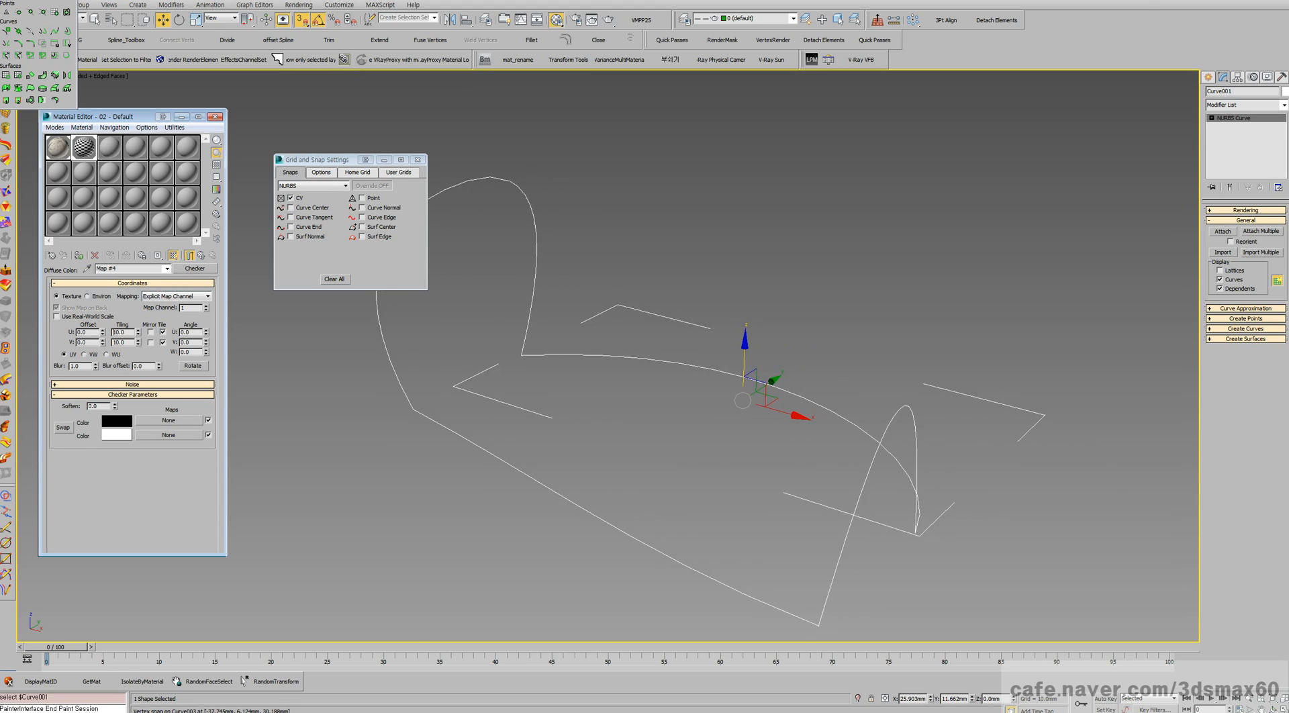
scroll(880, 286, "up", 3)
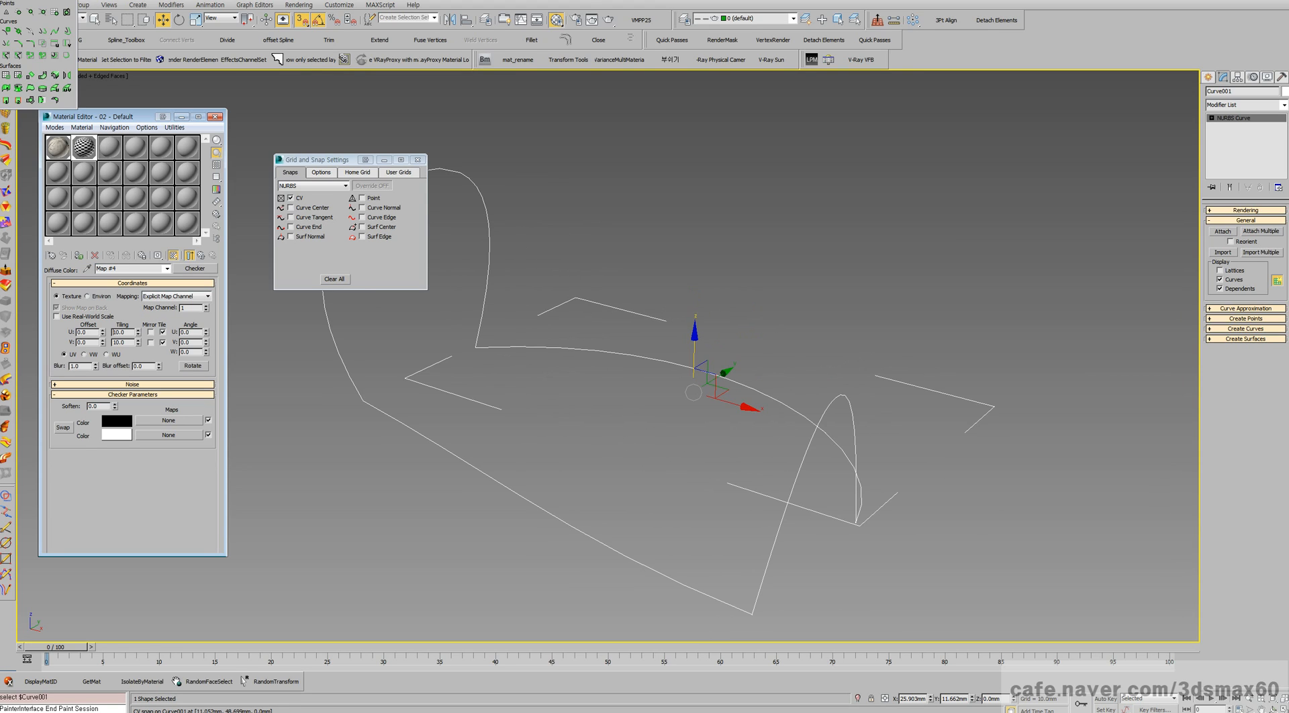
middle_click_drag(695, 336, 769, 283)
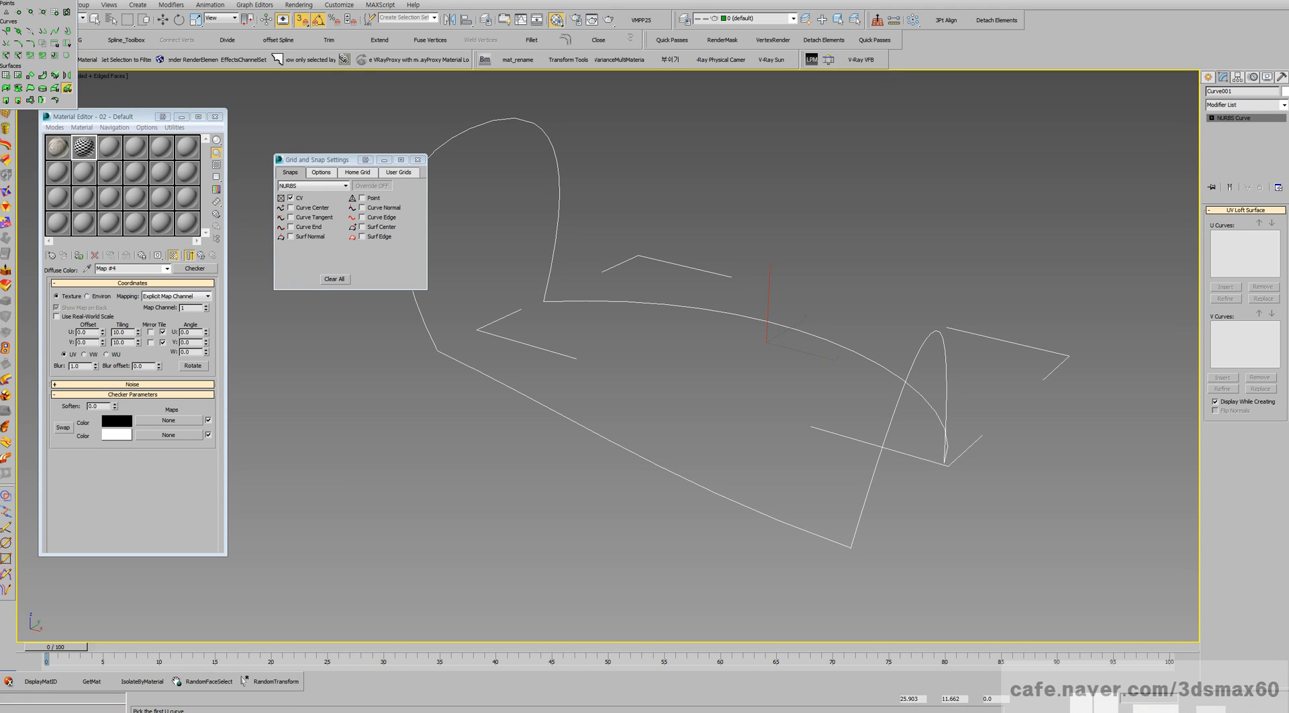
left_click(67, 88)
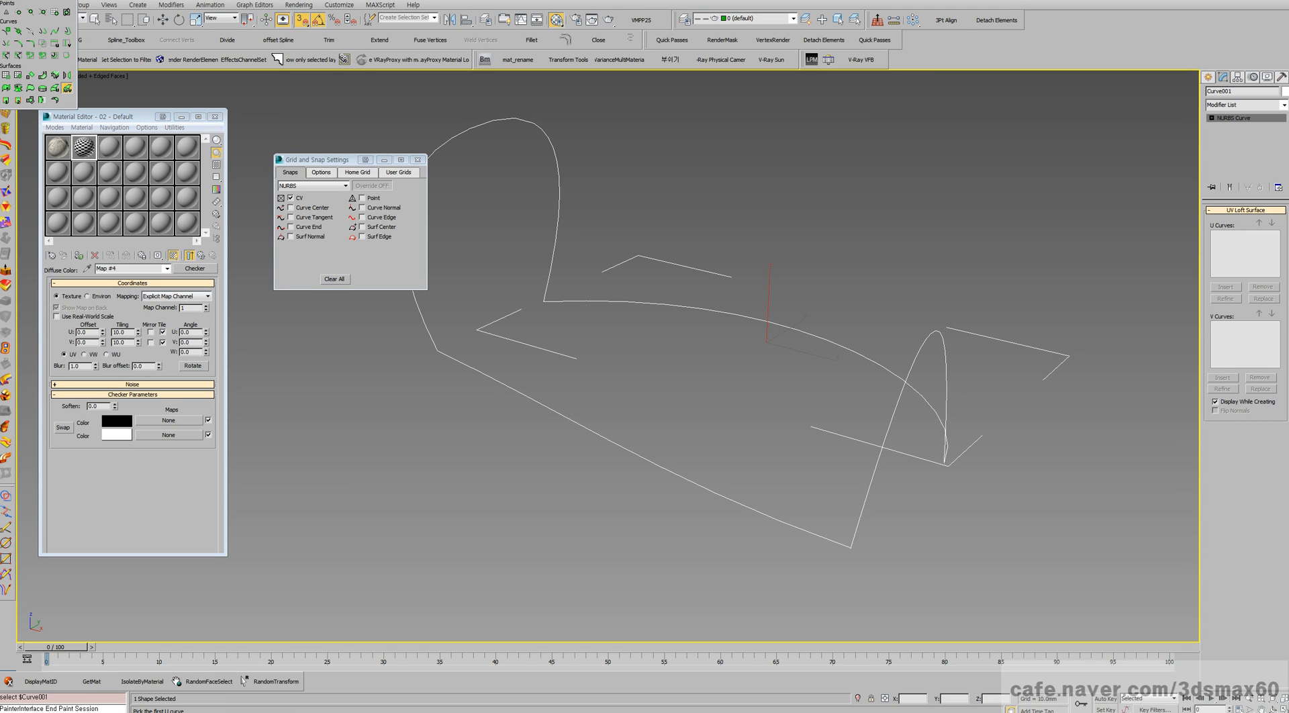
key("w")
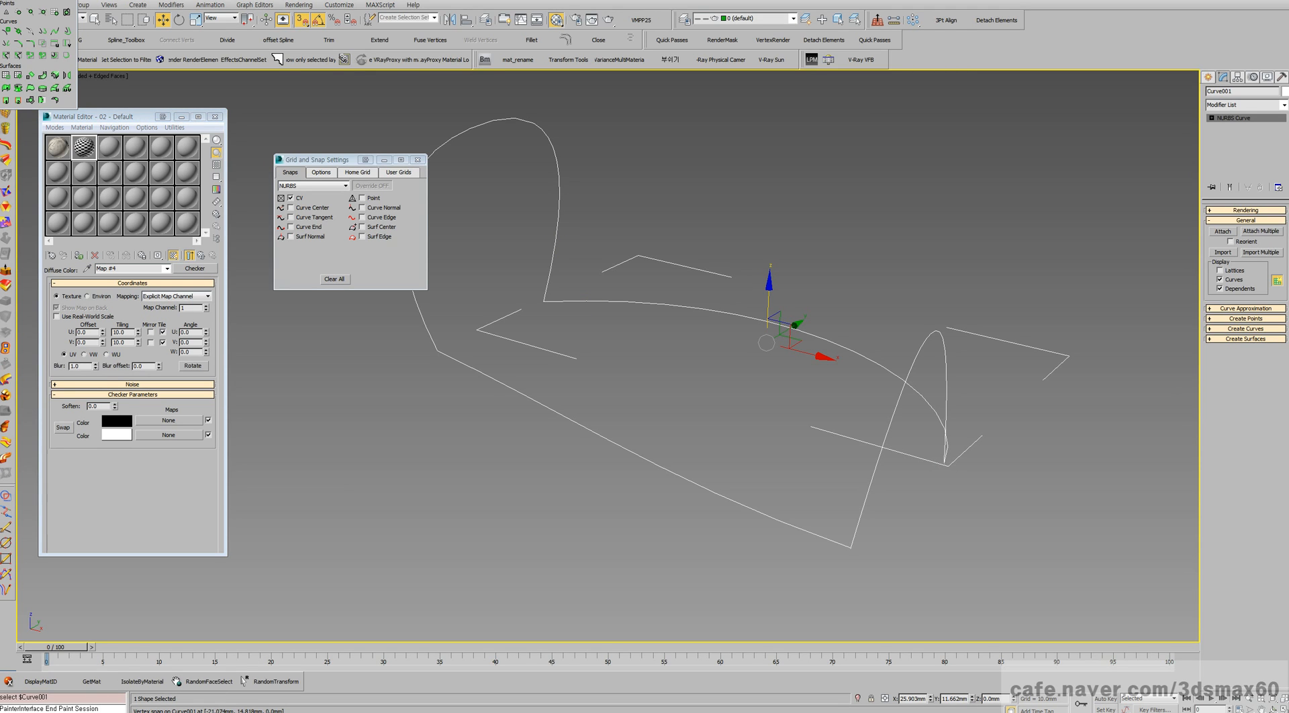
left_click_drag(770, 296, 766, 343)
- Attach the other lengthwise curve and both arches to the selected lengthwise curve, and leave Attach mode
left_click(1223, 231)
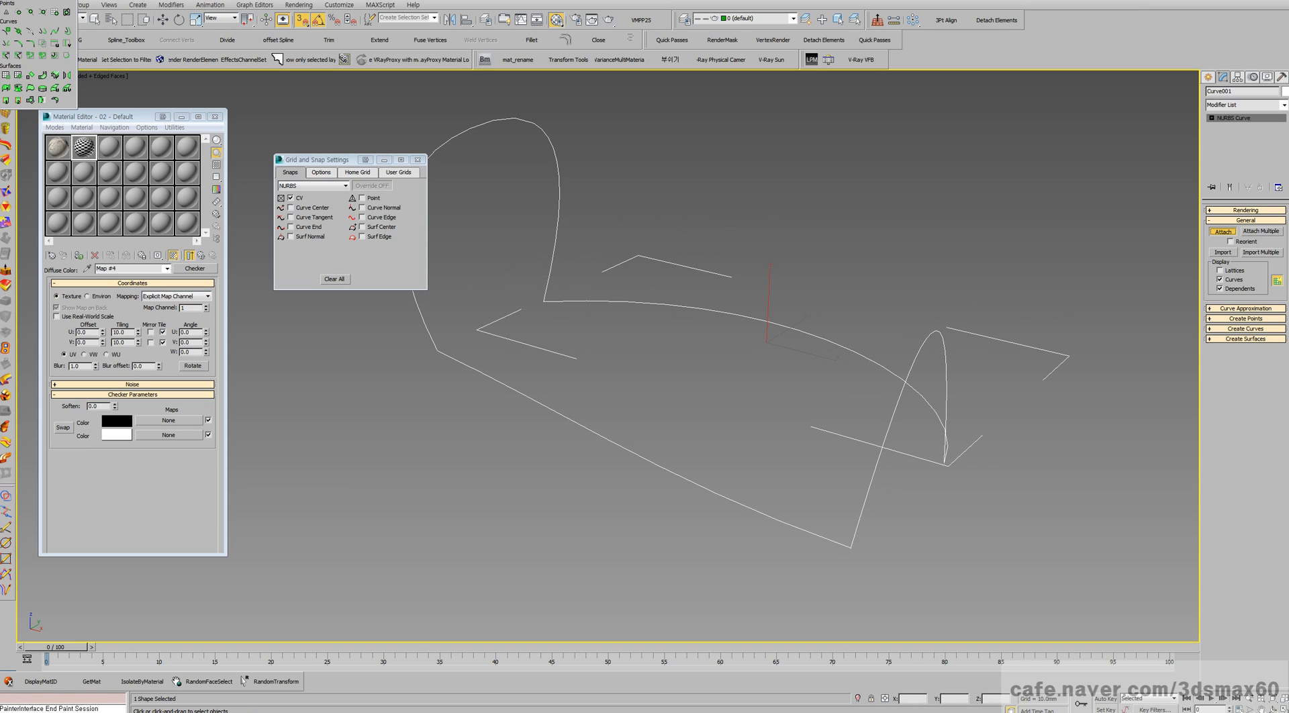
left_click(672, 470)
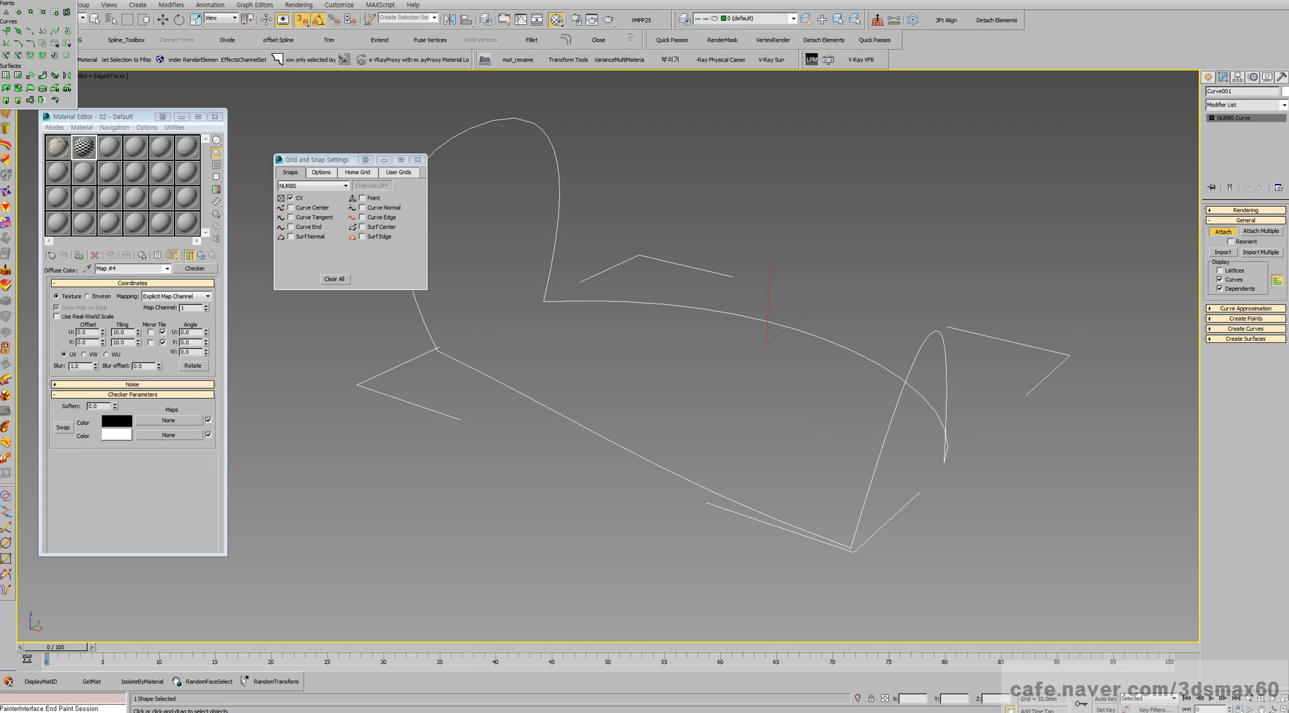
left_click(559, 209)
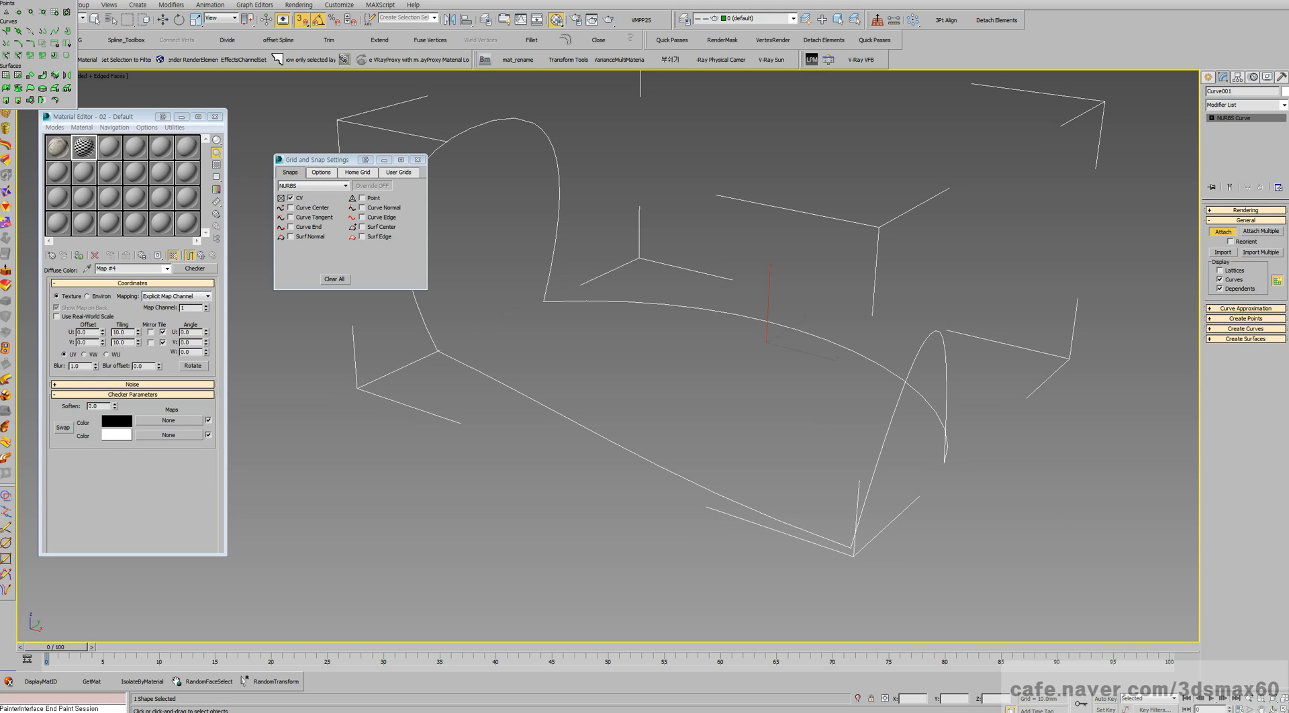
key("w")
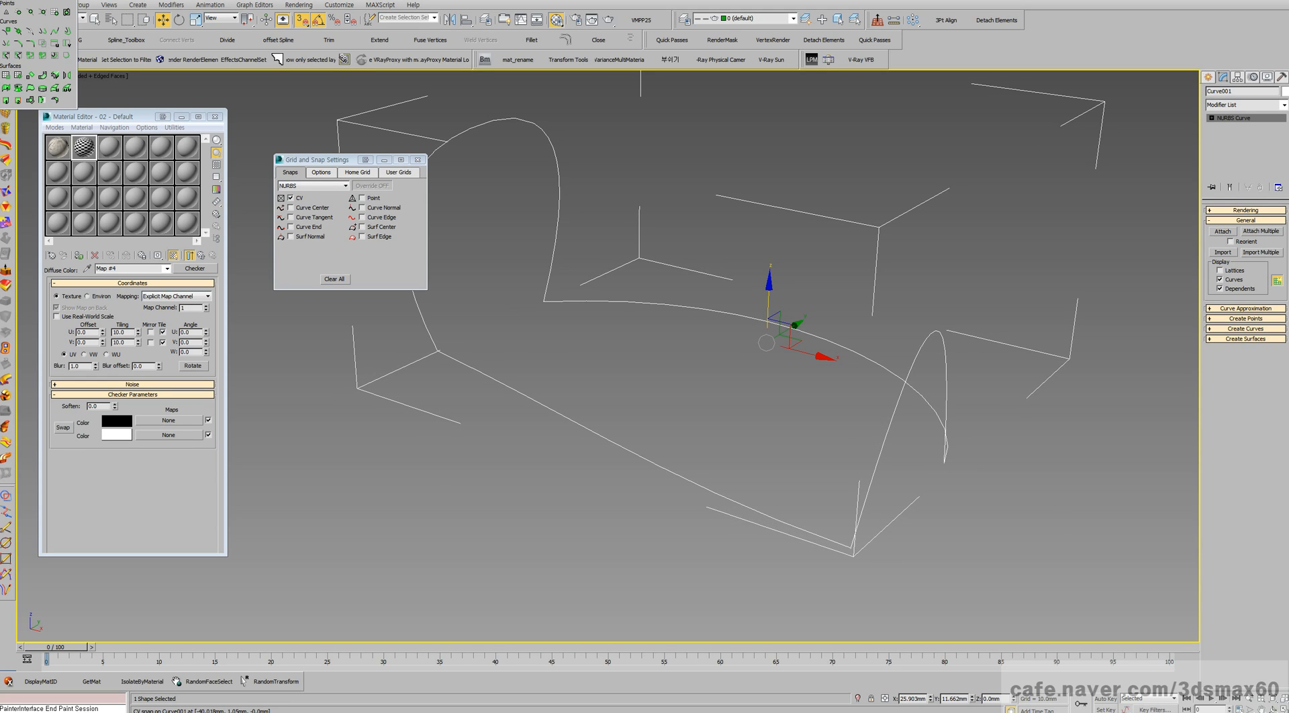
- Create a UV Loft surface with the two lengthwise curves as U curves and the two arches as V curves
left_click(67, 88)
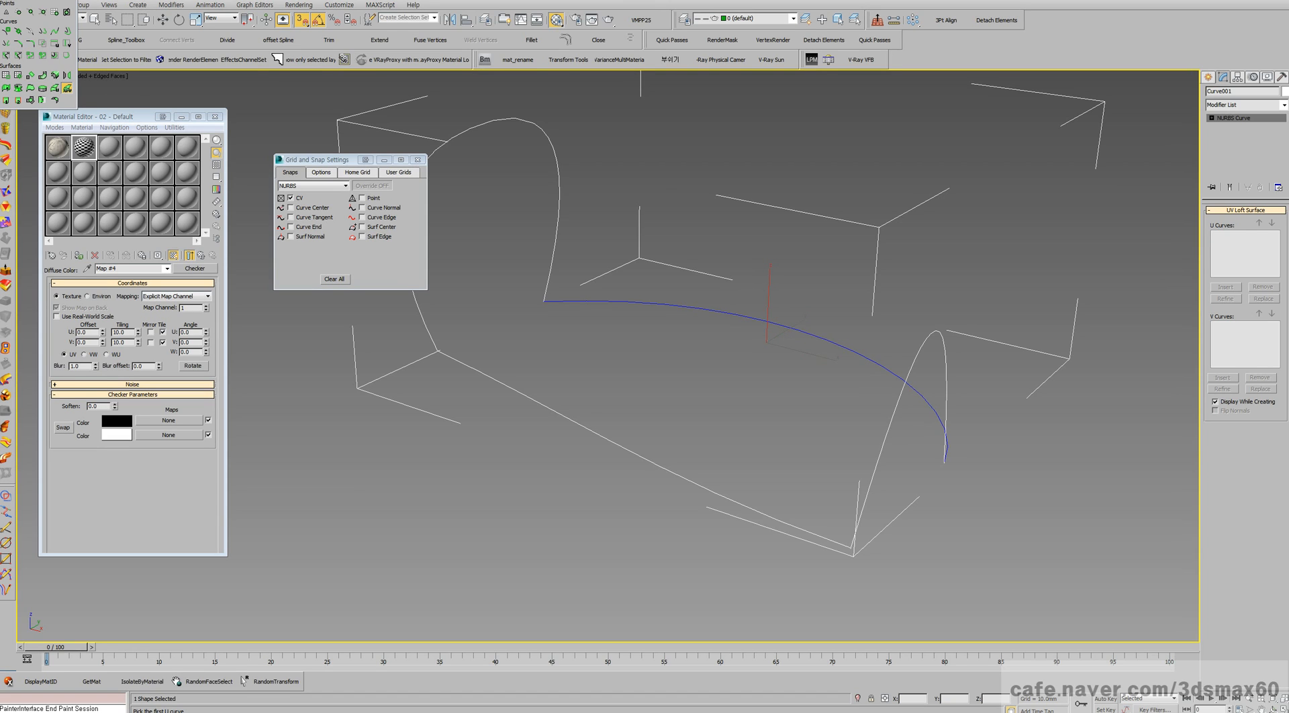
left_click(673, 306)
left_click(581, 424)
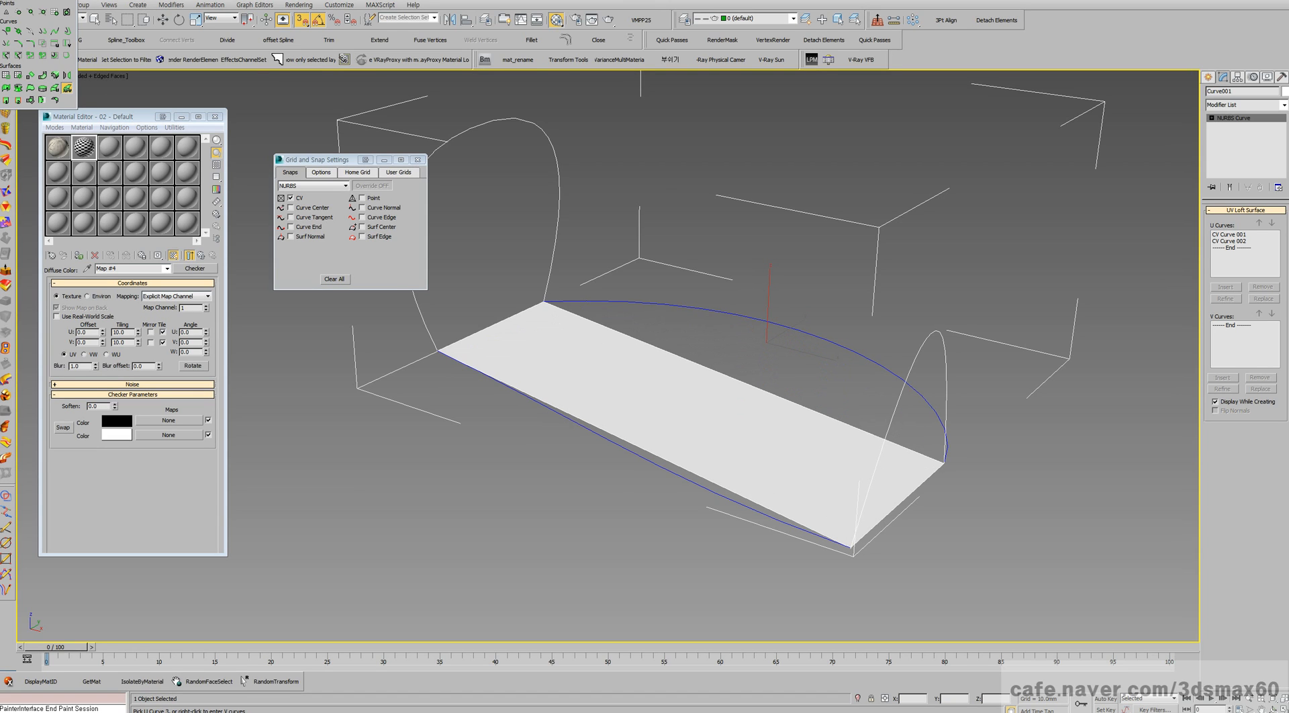
right_click(580, 425)
left_click(425, 329)
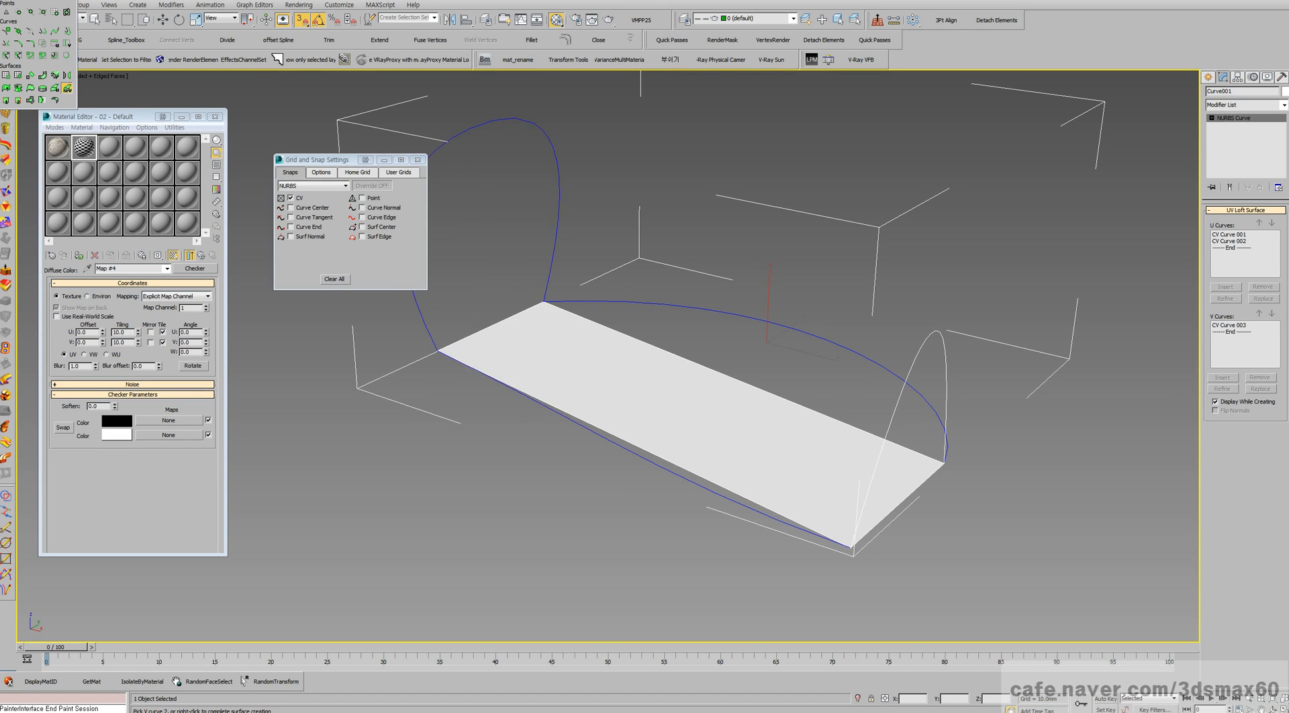
left_click(943, 403)
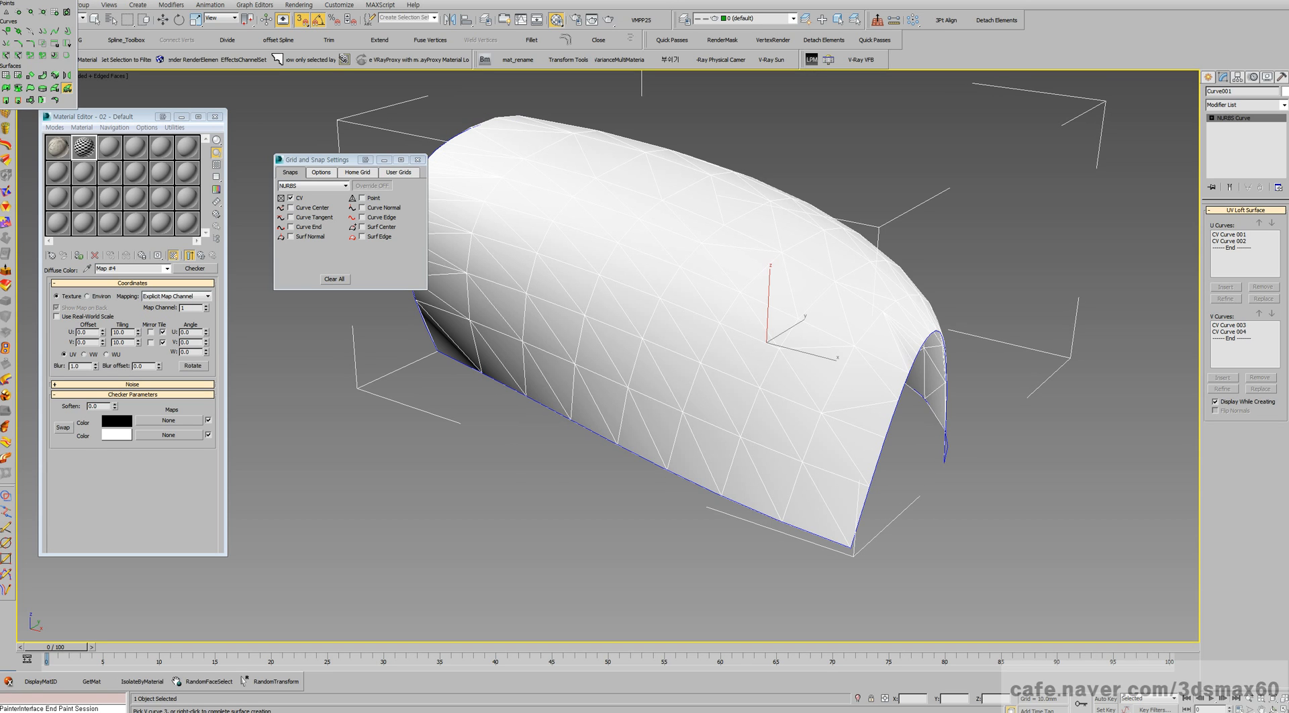
right_click(685, 368)
- Examine the tessellation of the new loft surface up close and as a whole, and leave UV Loft creation
middle_click_drag(672, 366, 833, 427)
scroll(833, 427, "down", 5)
scroll(833, 427, "up", 5)
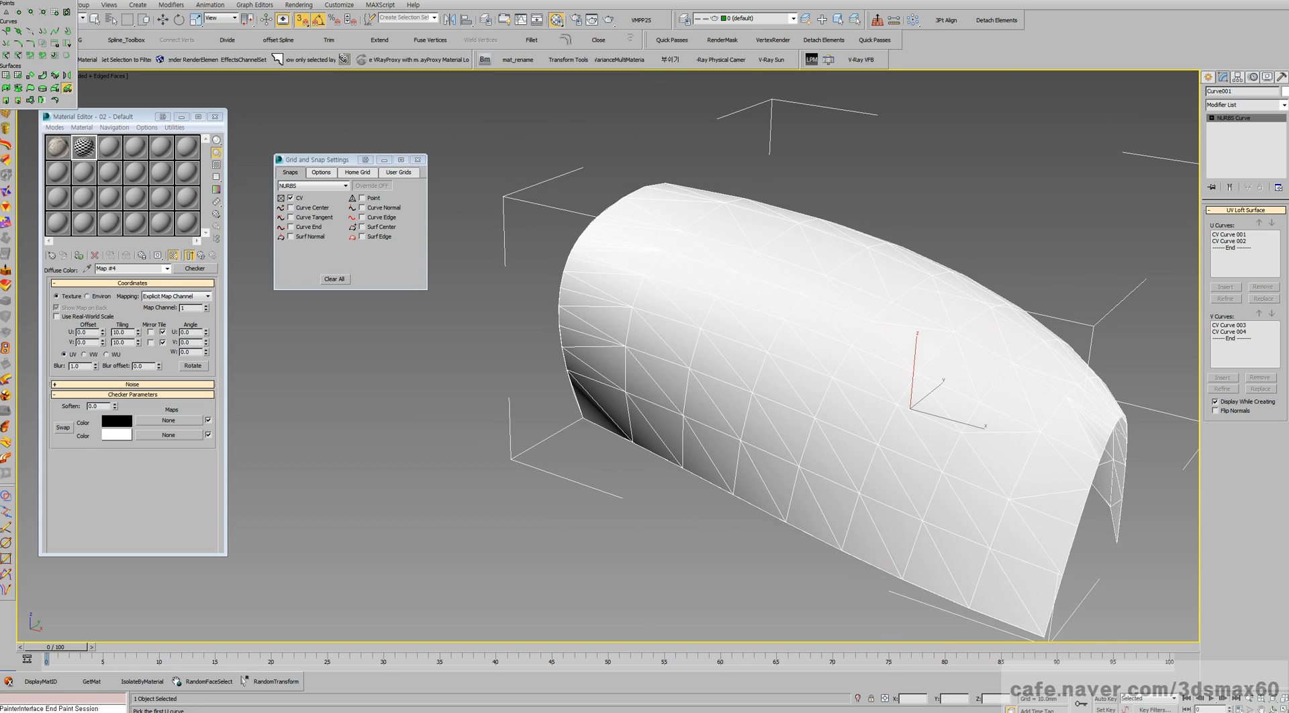
scroll(894, 433, "up", 6)
scroll(957, 437, "down", 6)
middle_click_drag(967, 437, 689, 412)
scroll(689, 412, "up", 5)
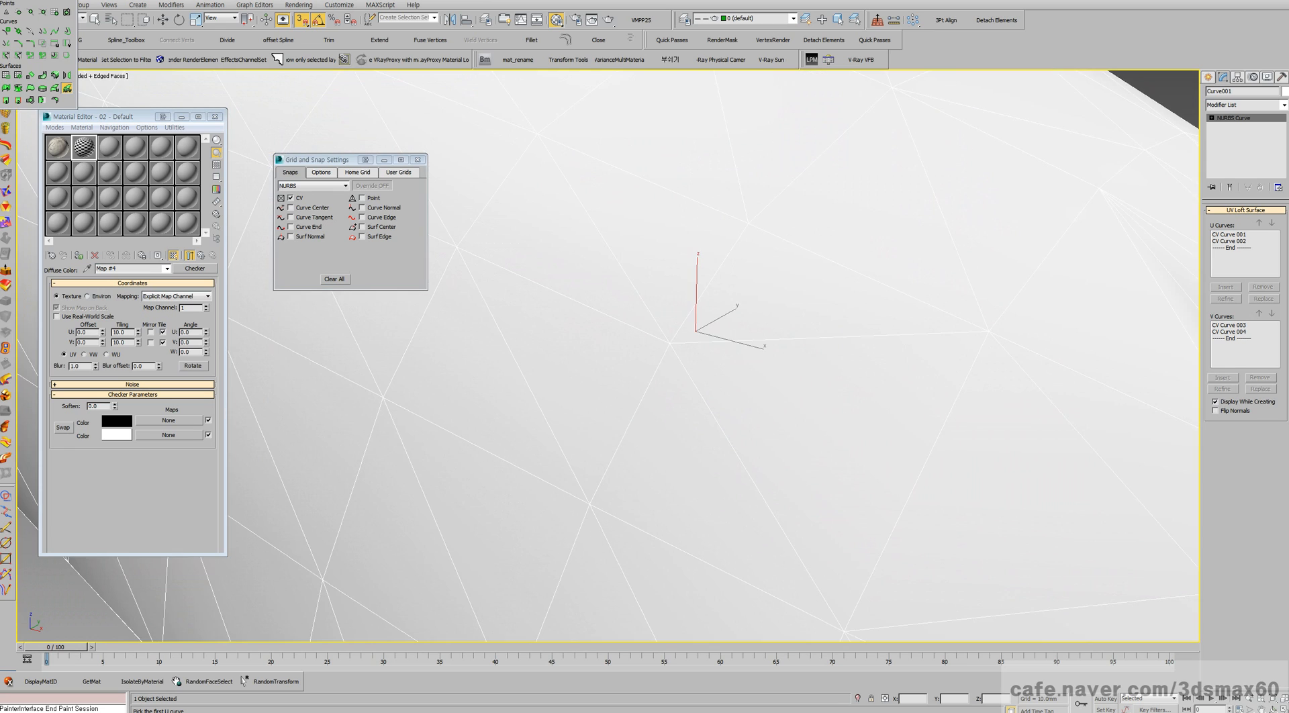
scroll(694, 412, "down", 8)
right_click(712, 415)
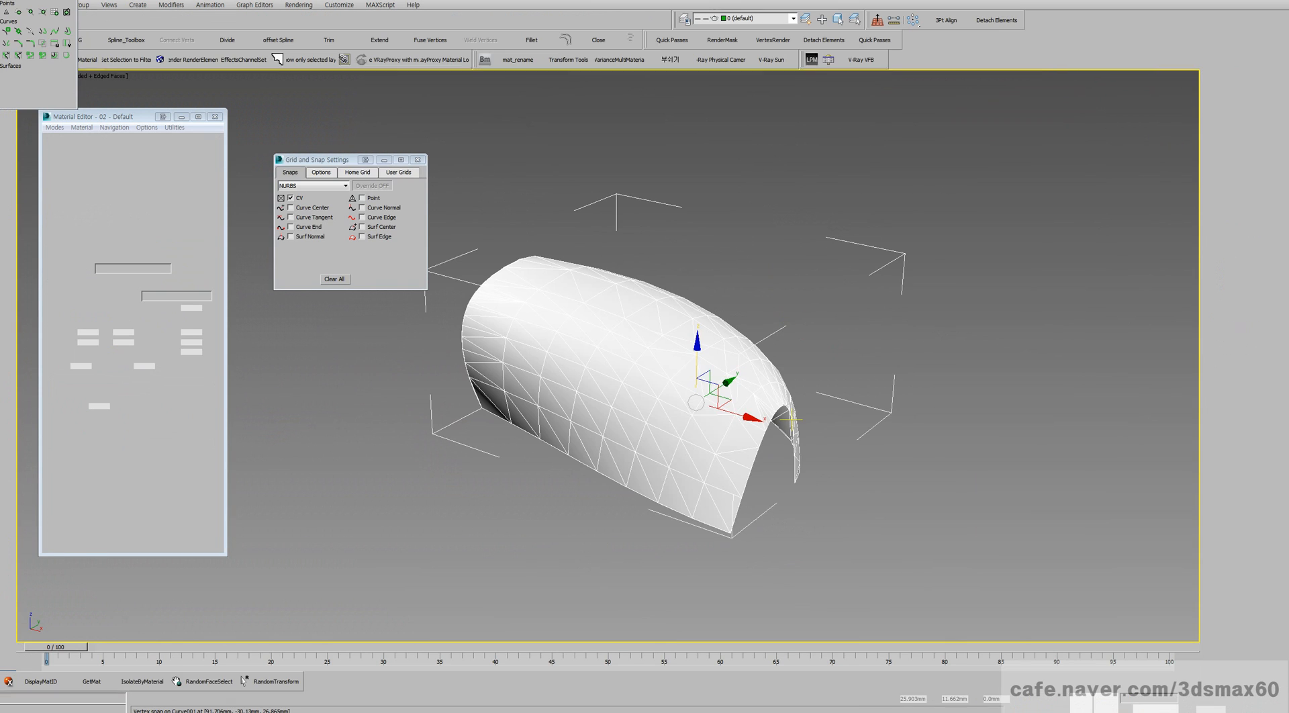
- Turn off the edged faces display and set the surface's viewport tessellation to the High preset
middle_click_drag(793, 420, 793, 436)
key("F4")
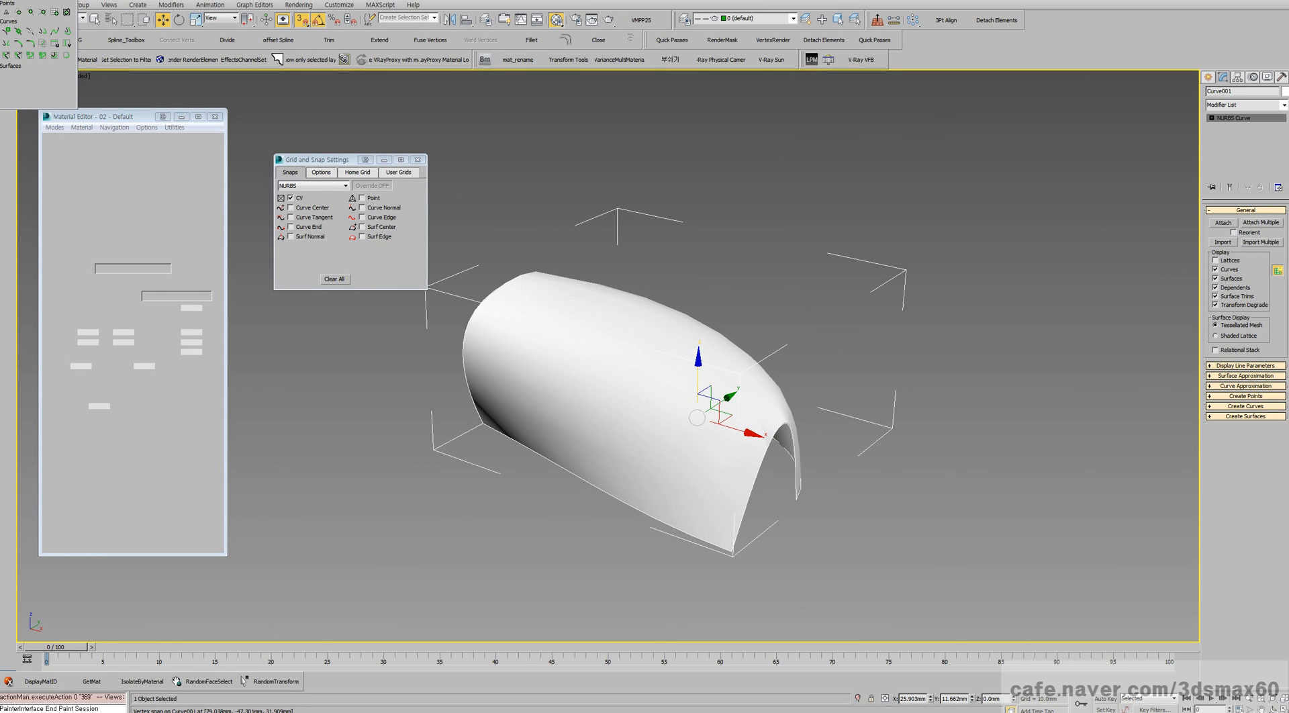
scroll(790, 407, "up", 5)
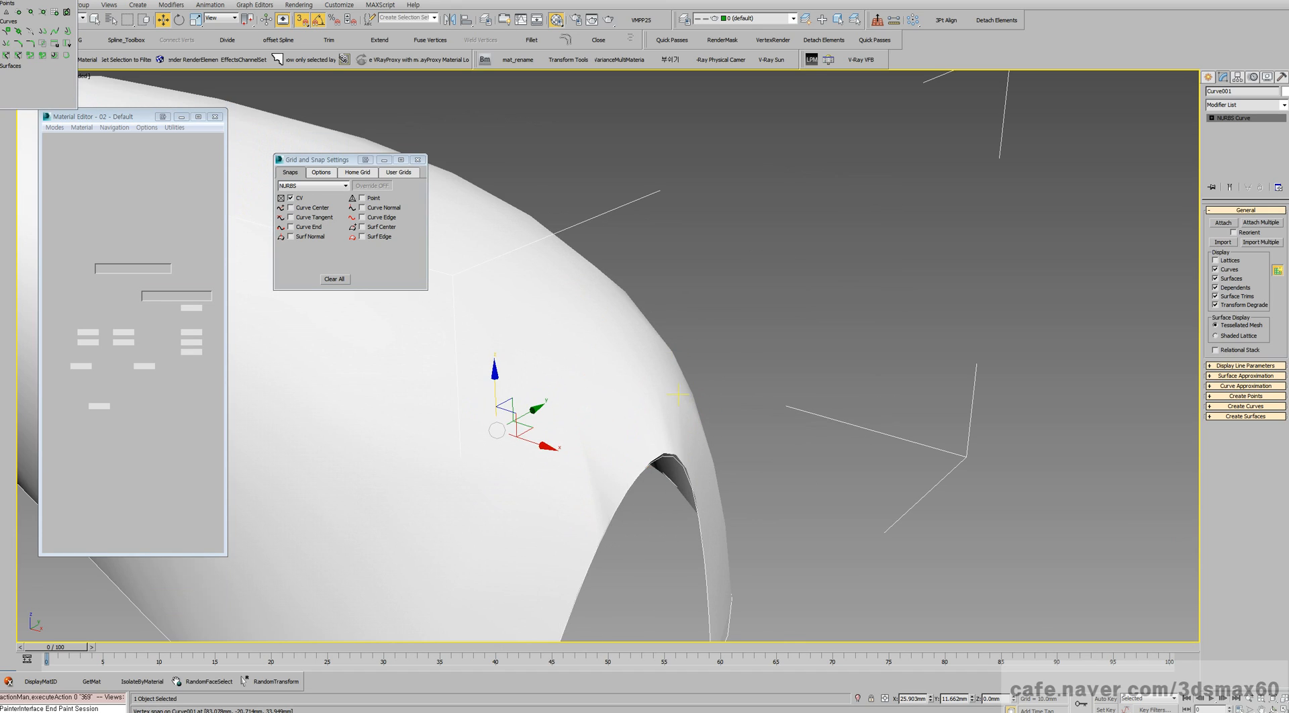
scroll(678, 395, "up", 3)
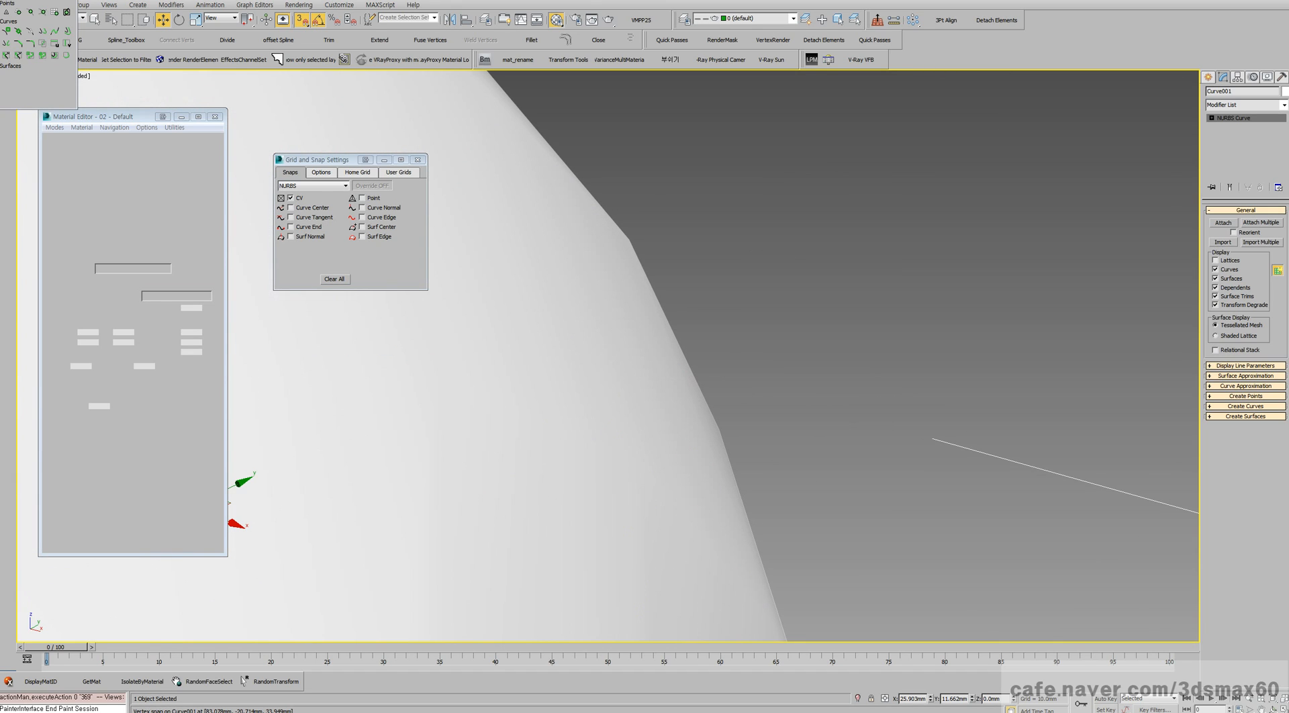
mouse_move(671, 376)
middle_mouse_down("alt")
mouse_move(575, 268)
mouse_move(643, 310)
middle_mouse_up("alt")
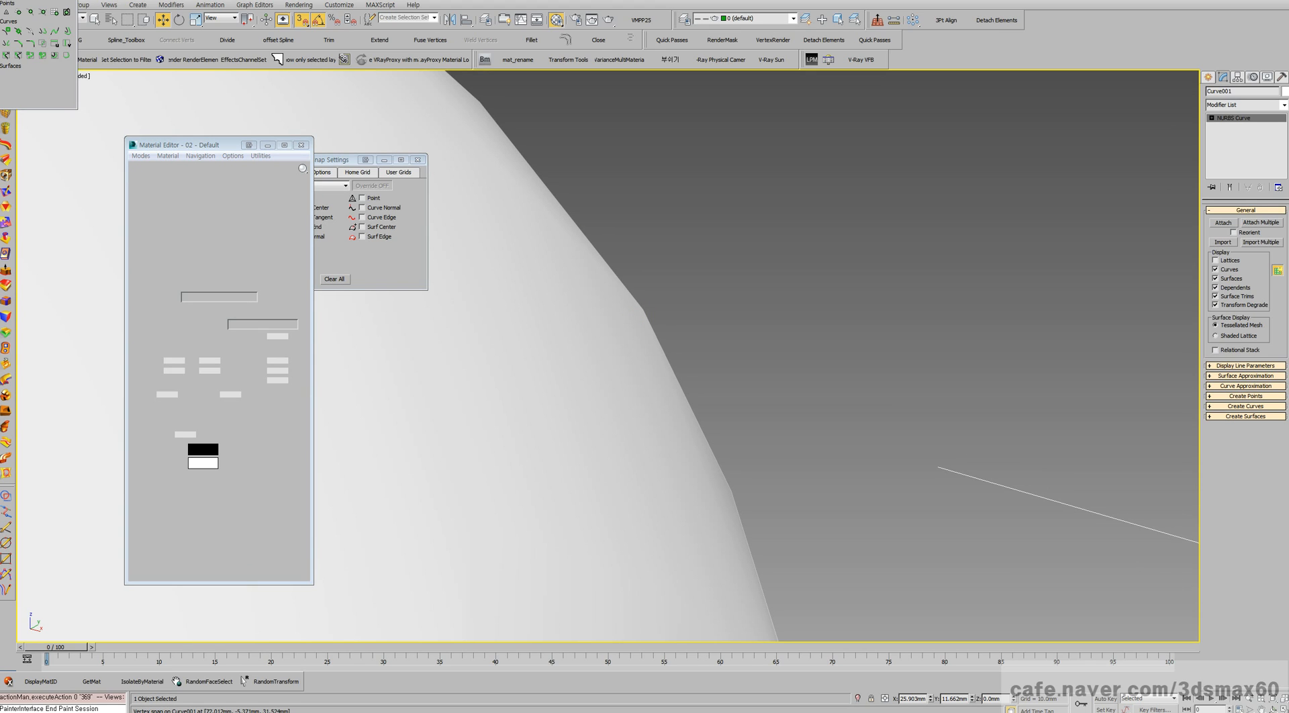
left_click(1245, 376)
left_click(1269, 431)
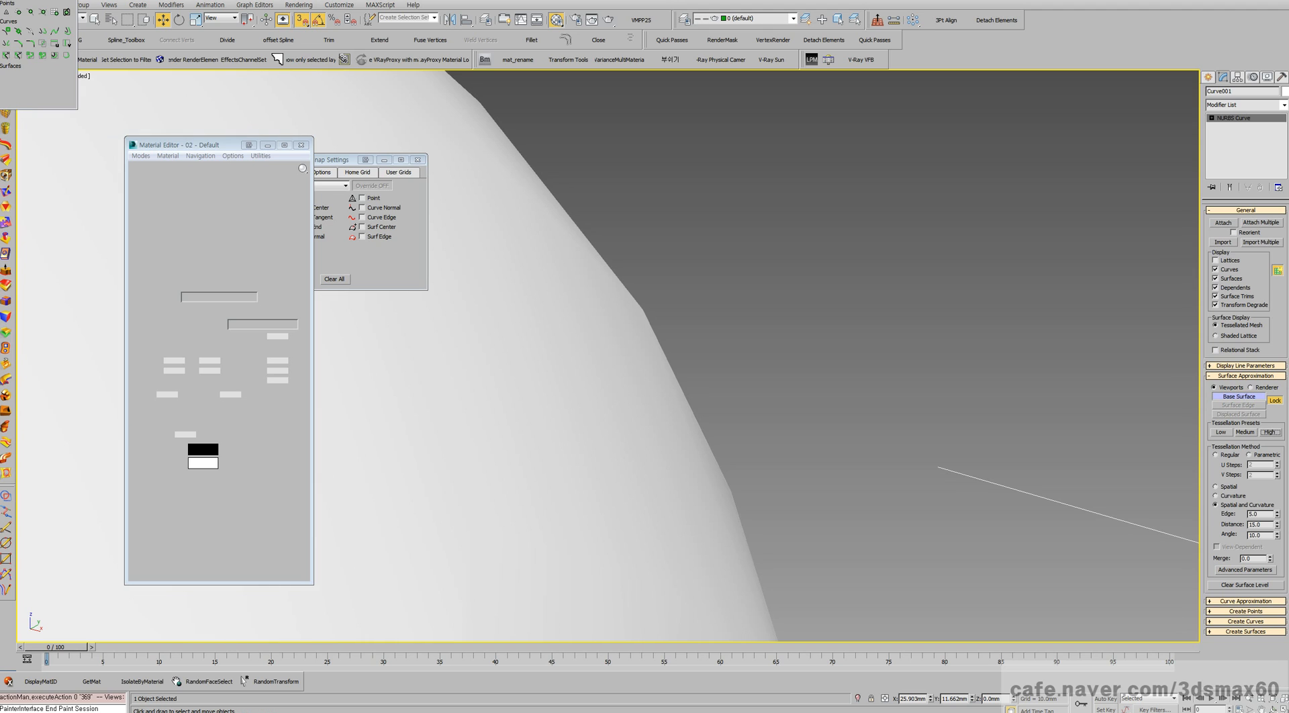
- Render the perspective view of the surface's curved outline at several zoom levels to check its smoothness, closing each render
scroll(792, 420, "down", 4)
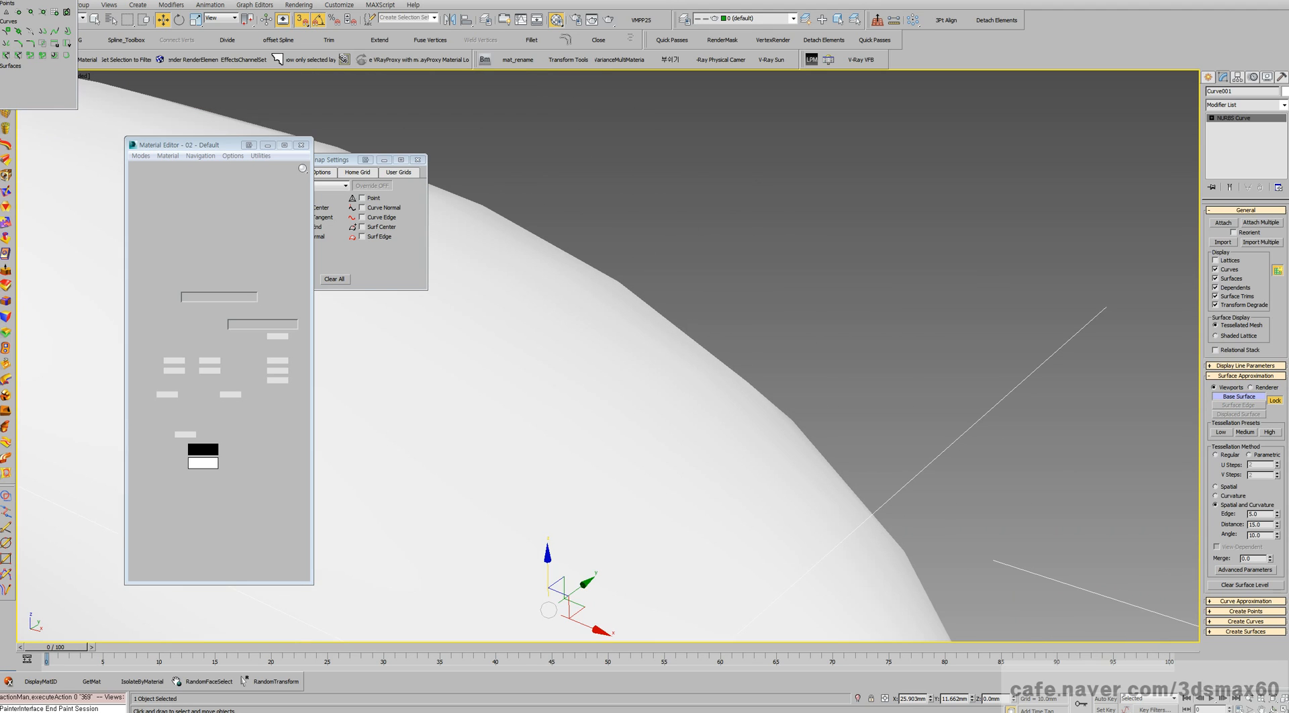
key("shift+q")
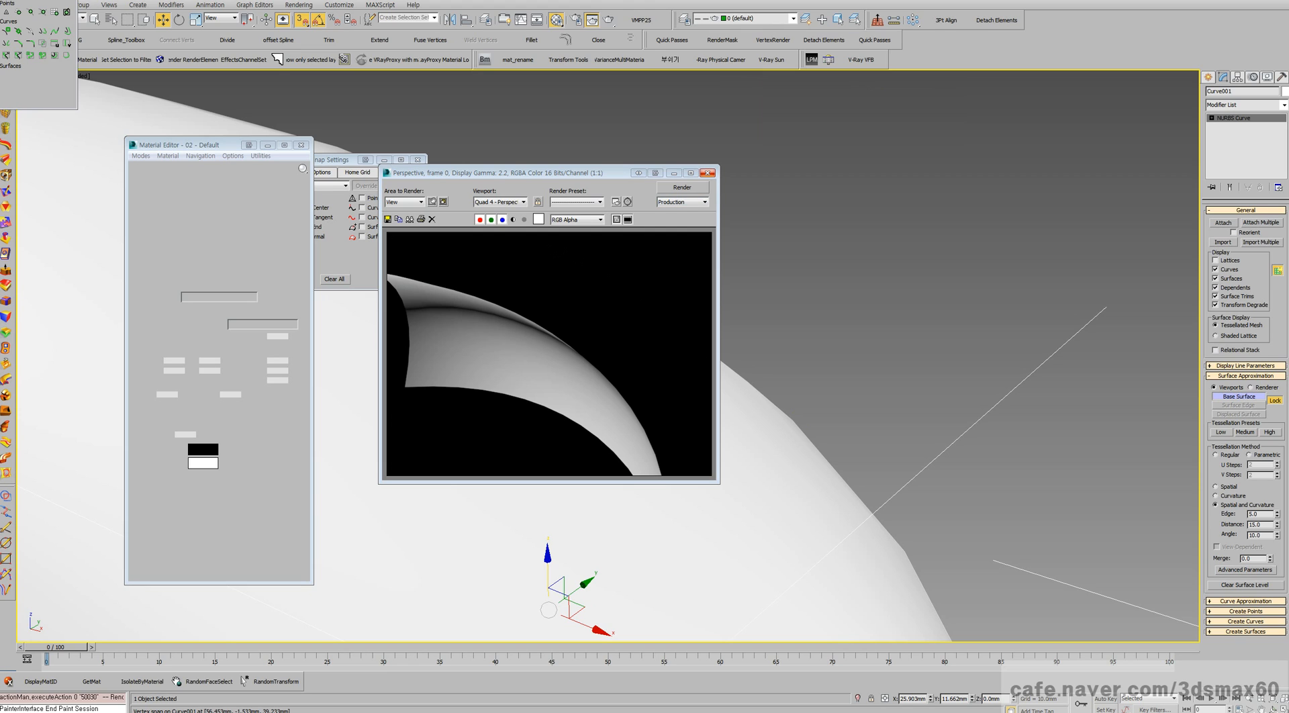
left_click(707, 173)
scroll(708, 172, "up", 4)
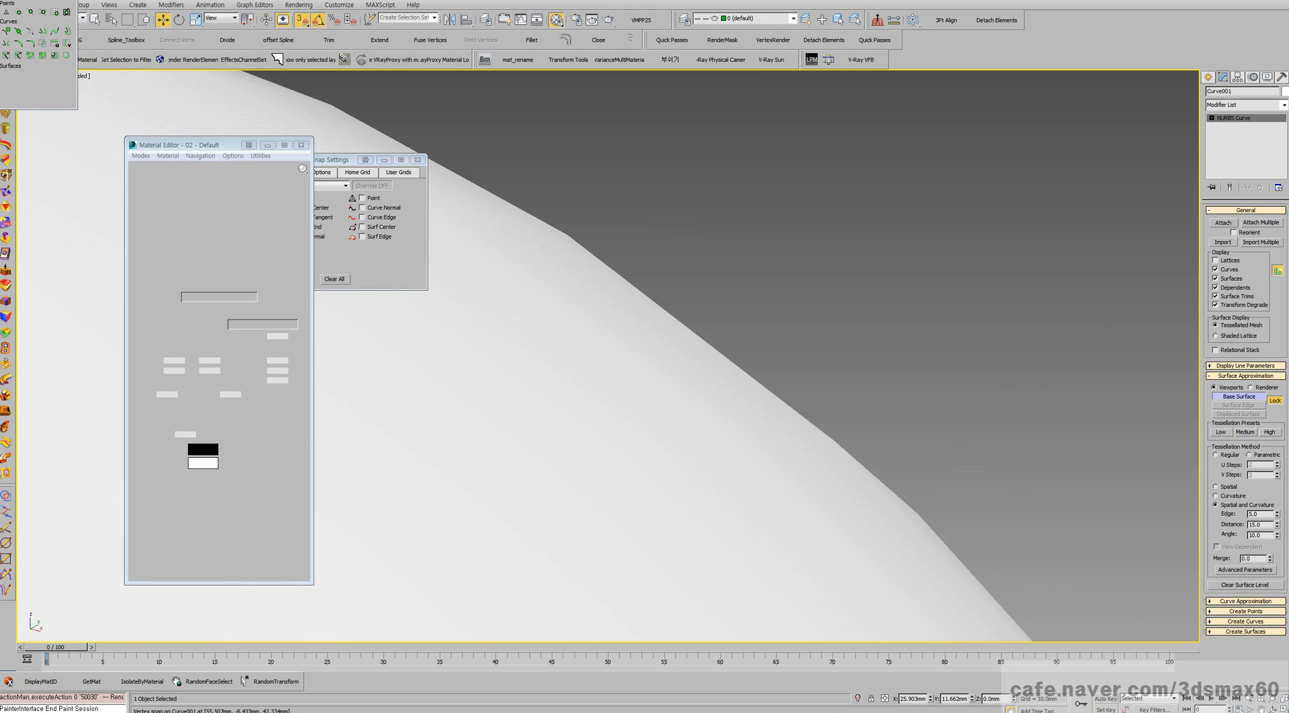
key("shift+q")
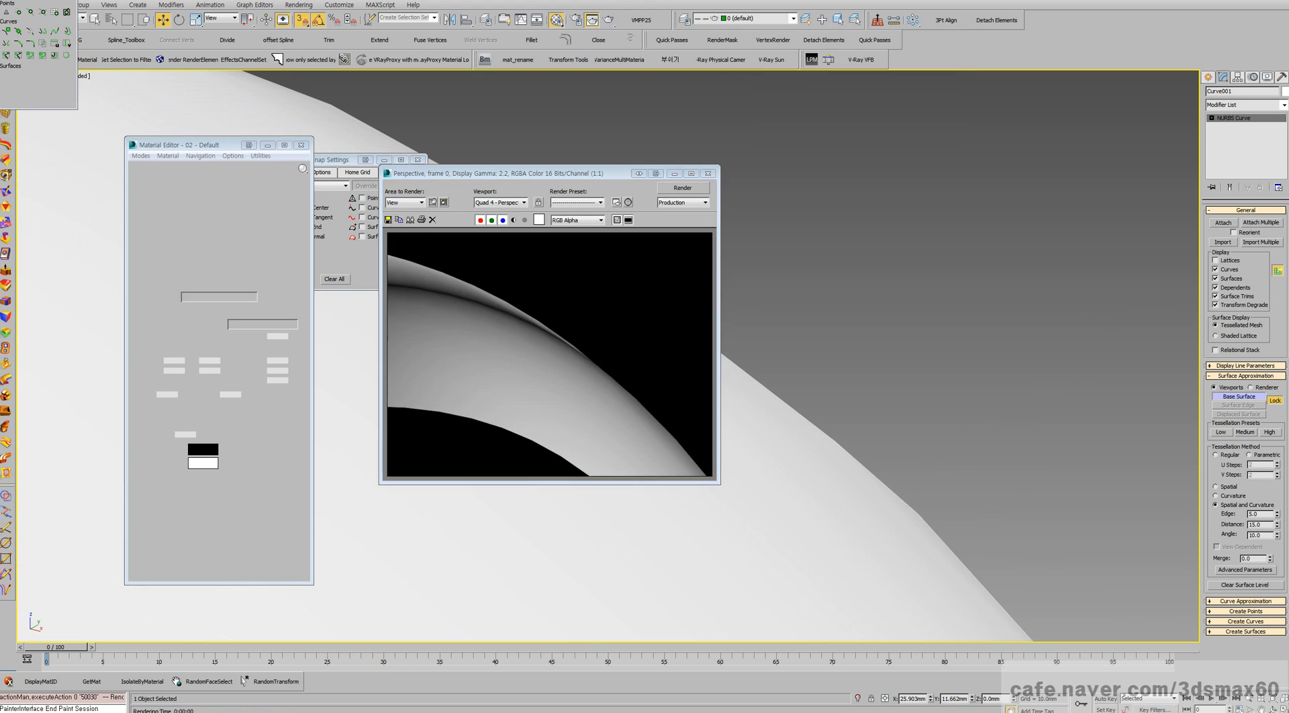
scroll(708, 173, "up", 2)
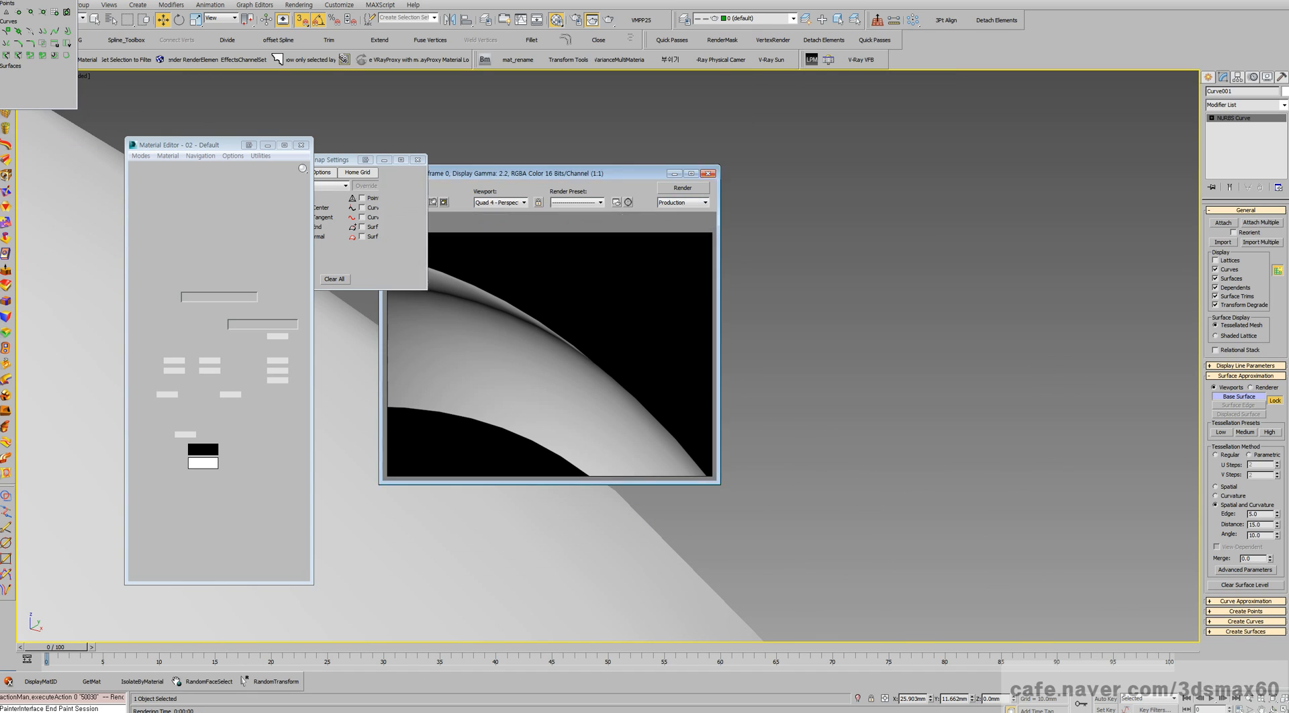
left_click(708, 173)
scroll(708, 173, "down", 5)
scroll(708, 173, "up", 4)
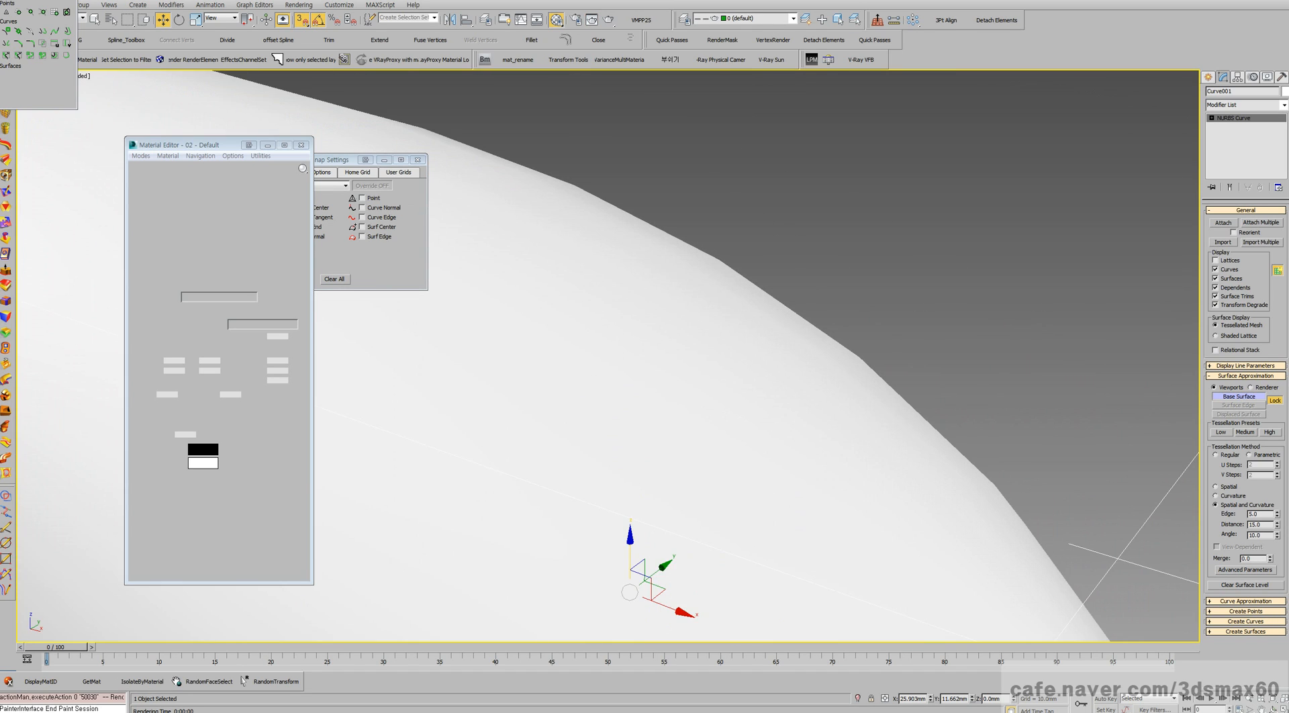
key("shift+q")
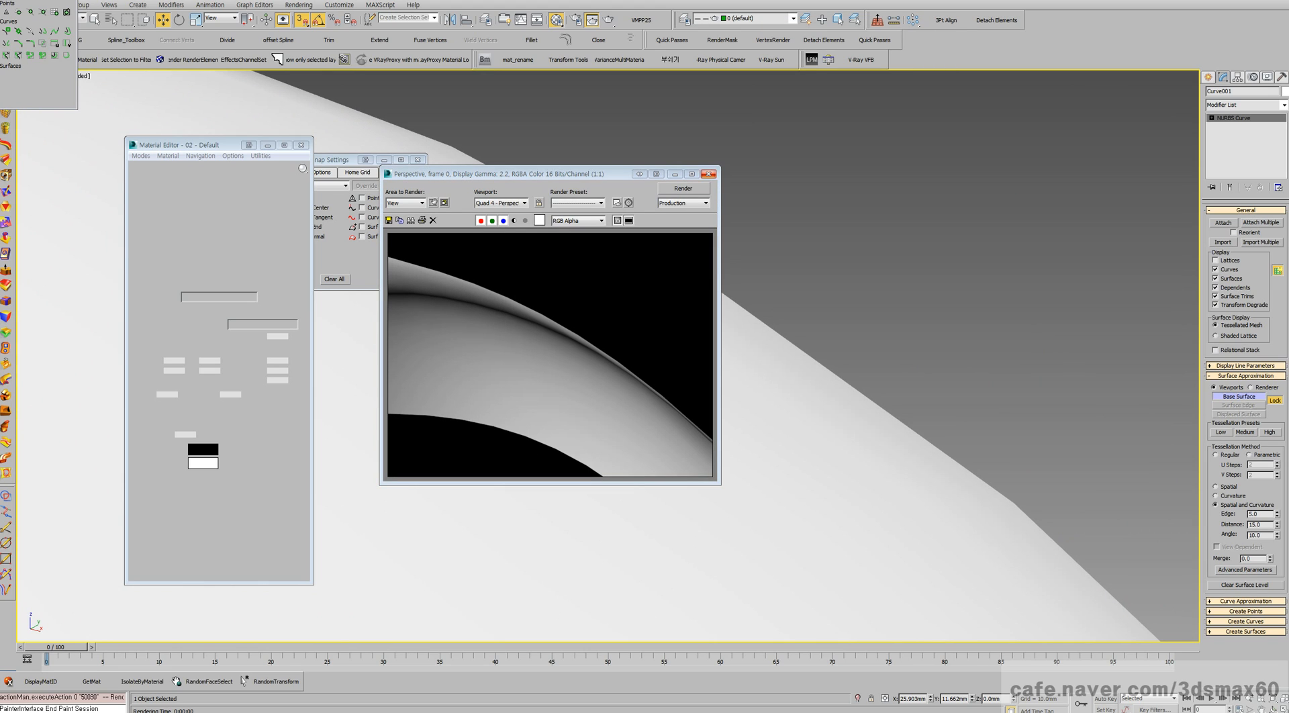
left_click(708, 174)
- Close the Material Editor and bring up the context commands for the loft surface
key("m")
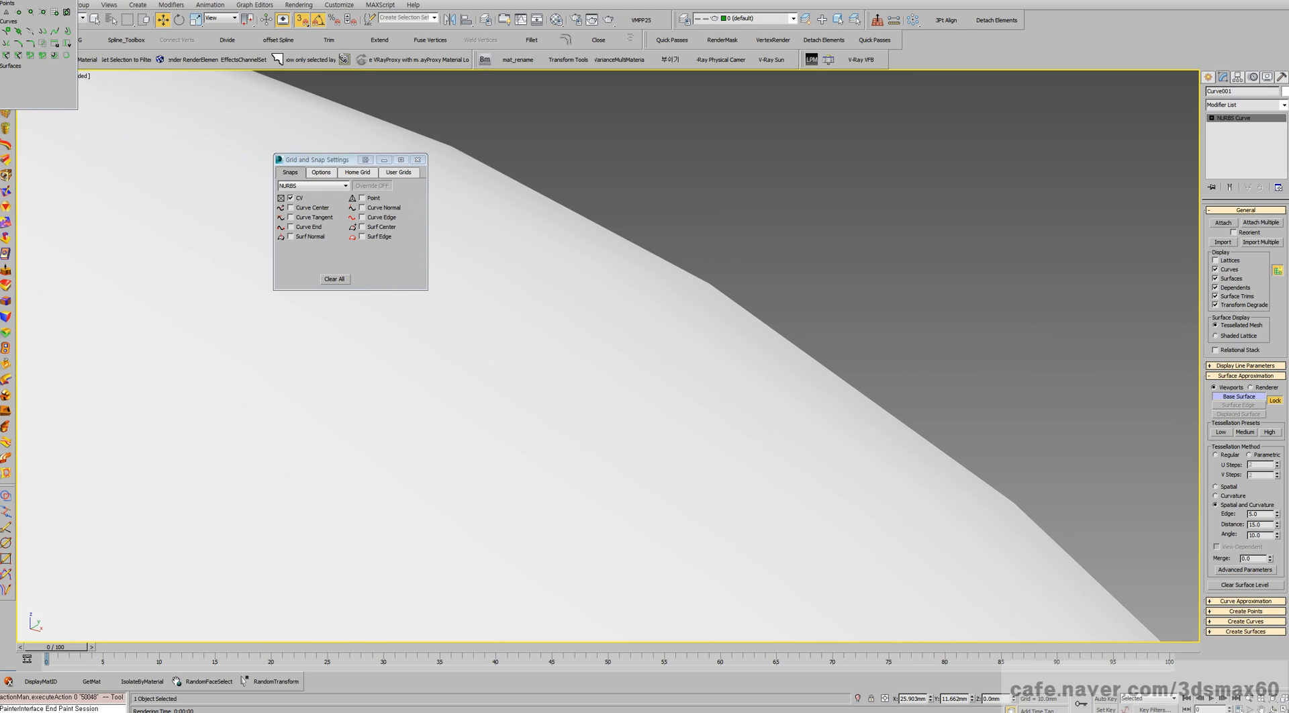
right_click(556, 160)
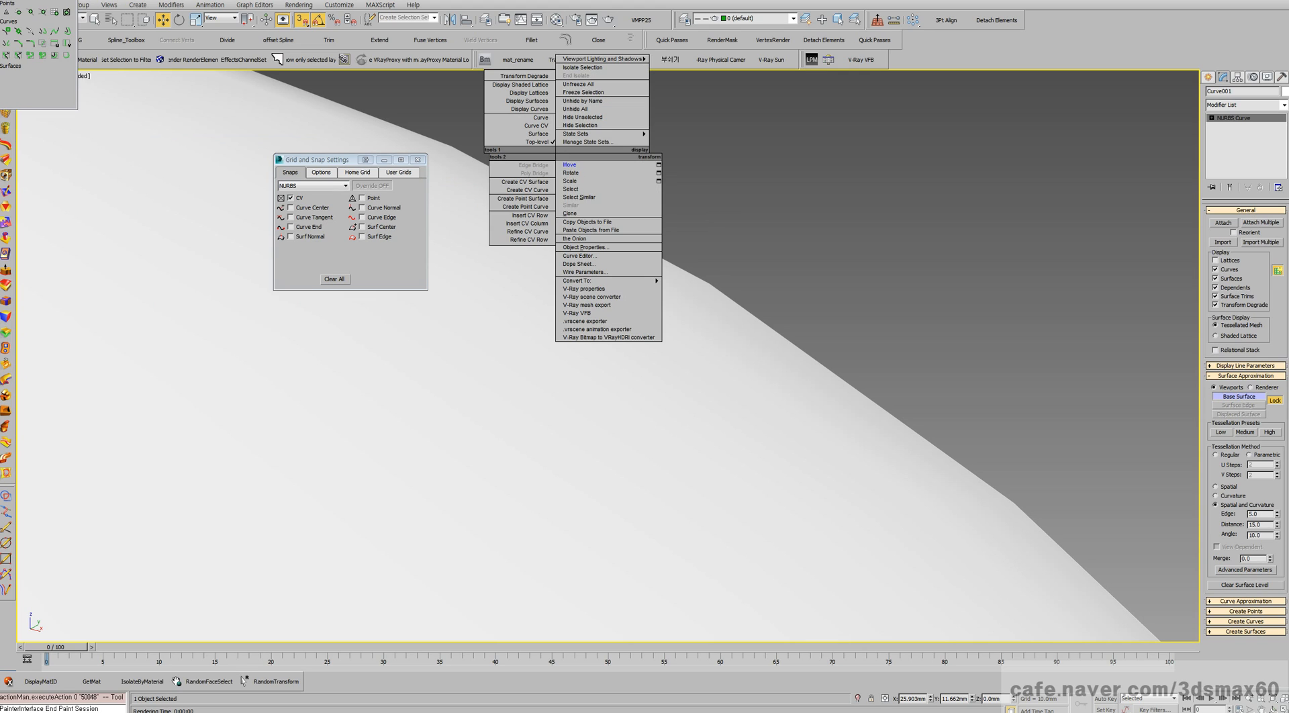
- Make the third sample material two-sided, assign it to the NURBS surface, and test-render the perspective view
left_click(578, 165)
key("m")
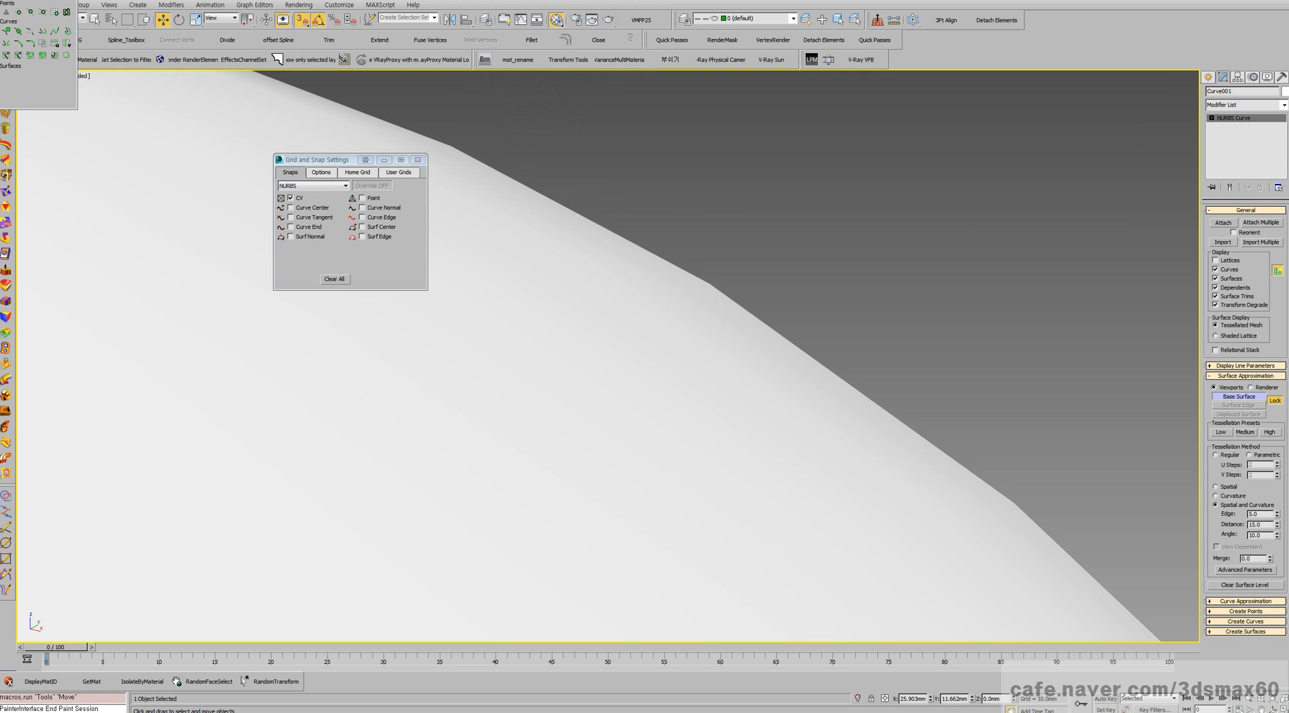
left_click(195, 176)
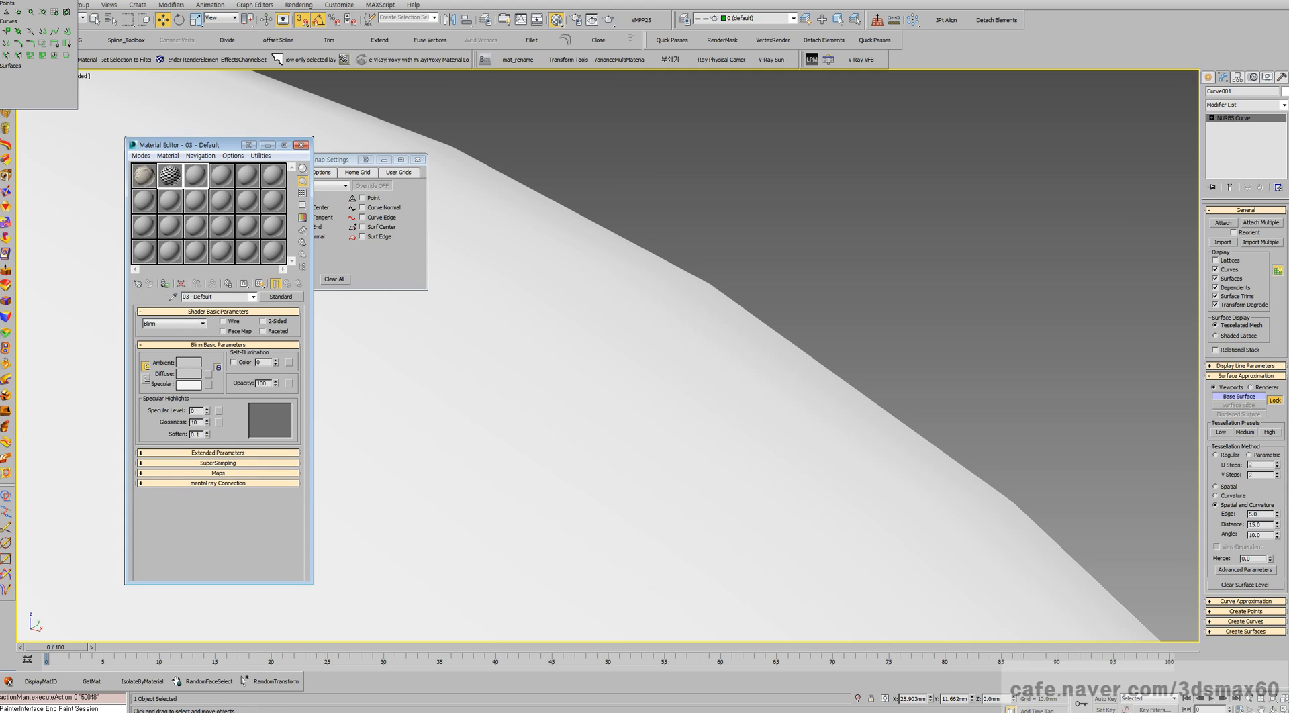
left_click(263, 321)
left_click(164, 283)
key("shift+q")
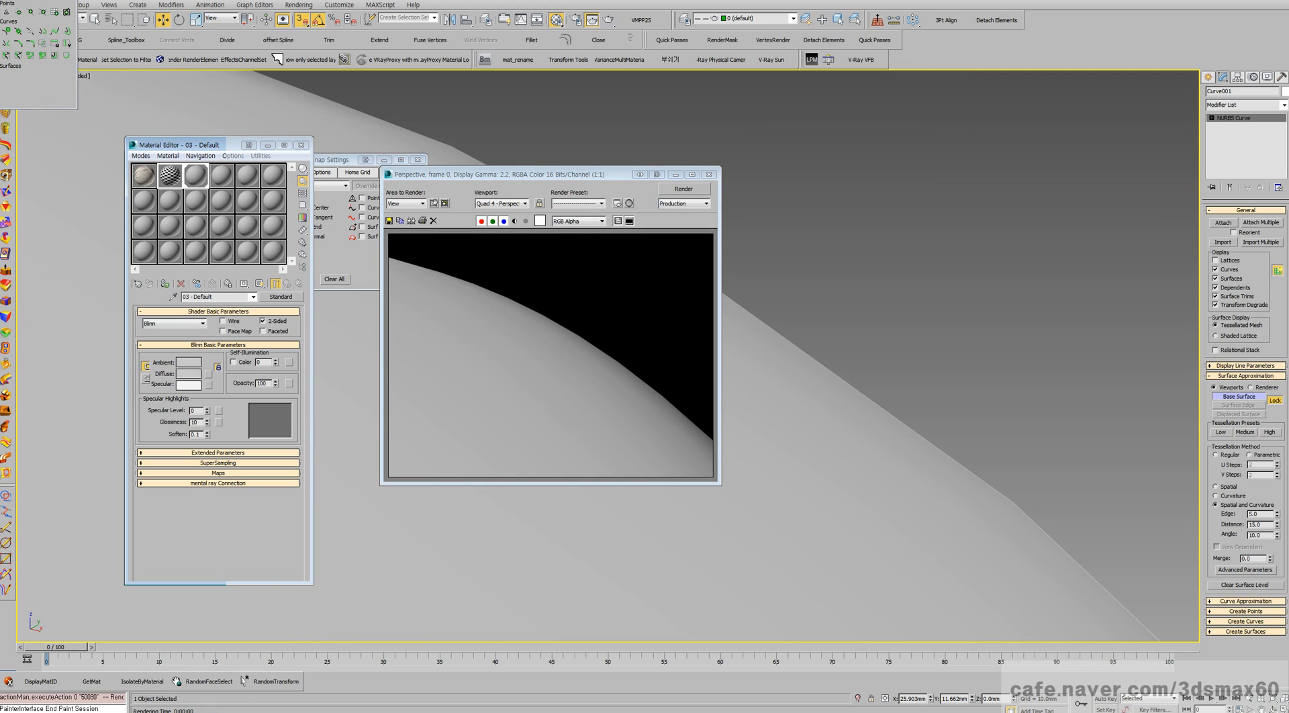
left_click(710, 175)
- Switch to Curve CV editing and, with snapping toggled, move the two coincident CVs at the open end's near corner to about X 98, Y -101 mm
middle_click_drag(644, 322, 1047, 289)
key("z")
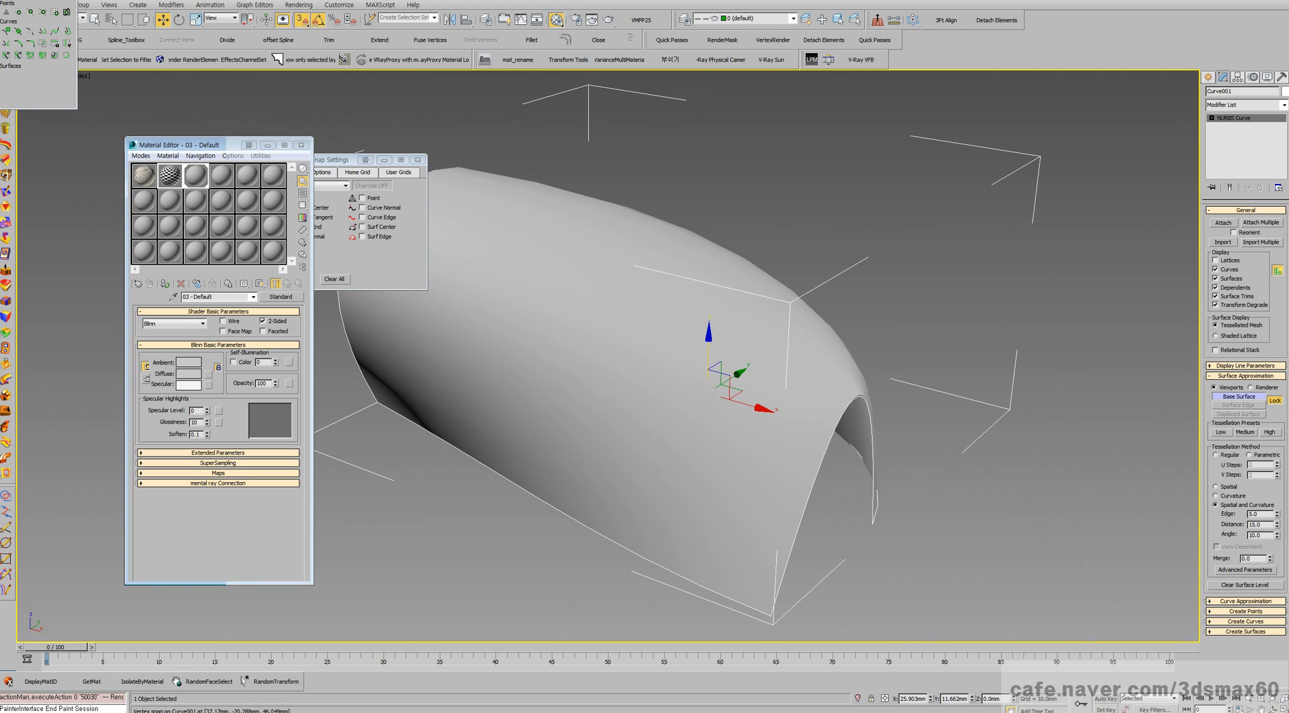
scroll(674, 284, "down", 3)
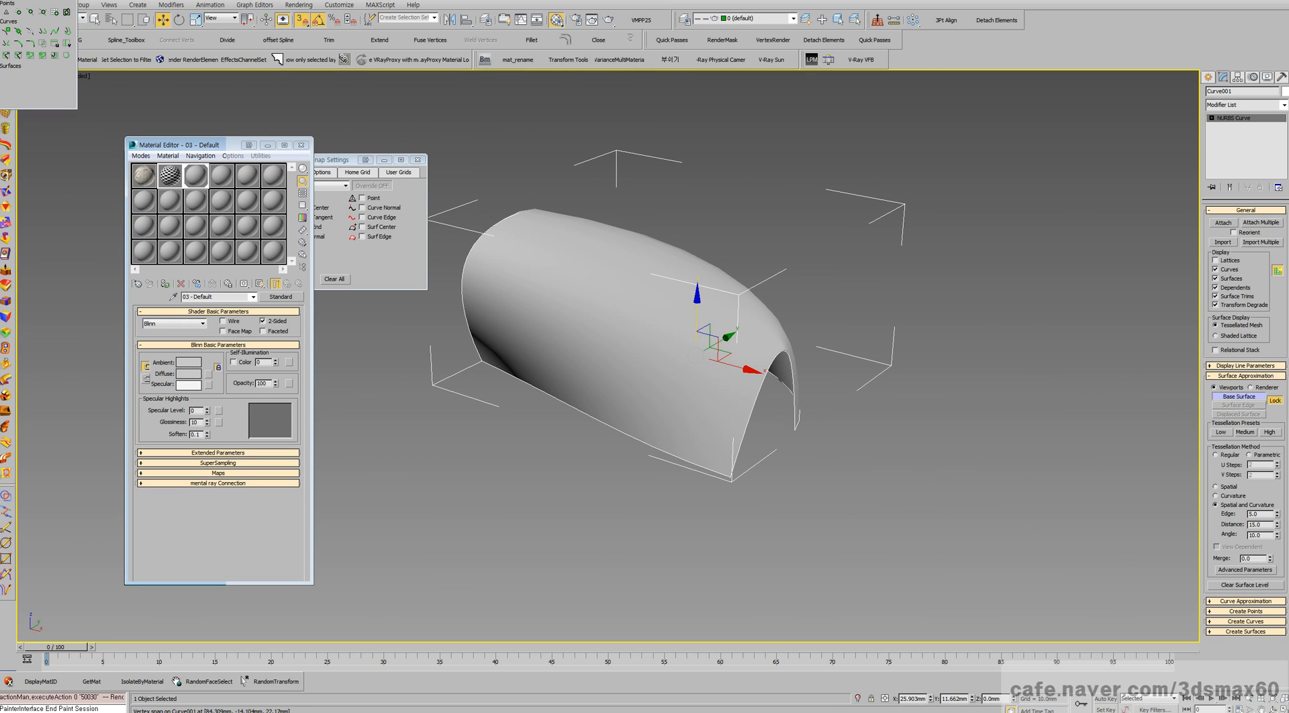
key("1")
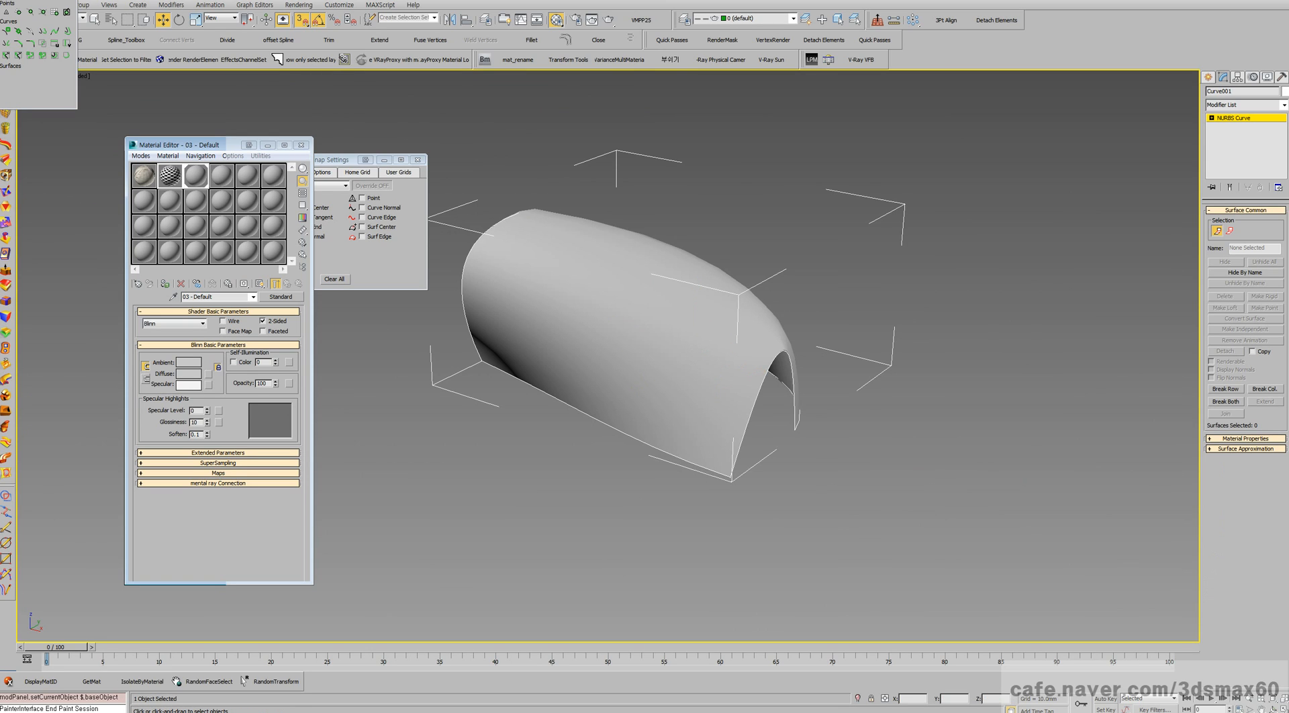
left_click(667, 299)
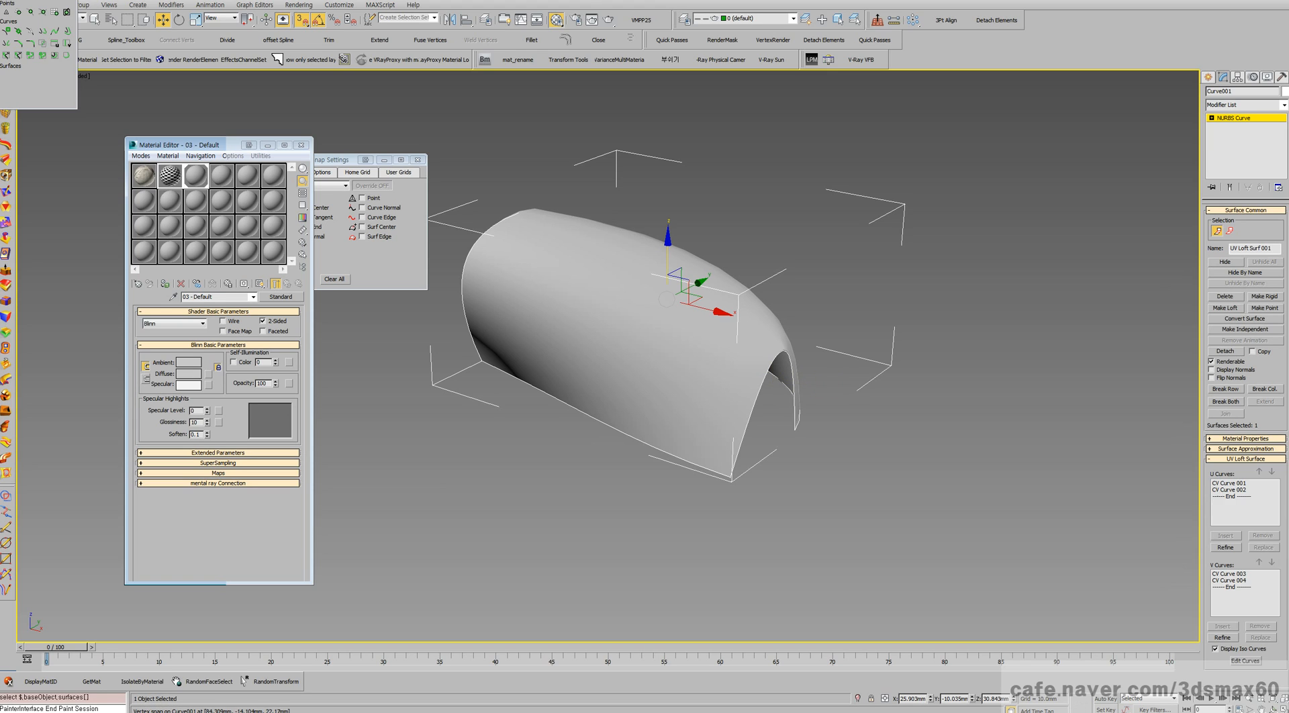
left_click(1233, 118)
left_click(1212, 118)
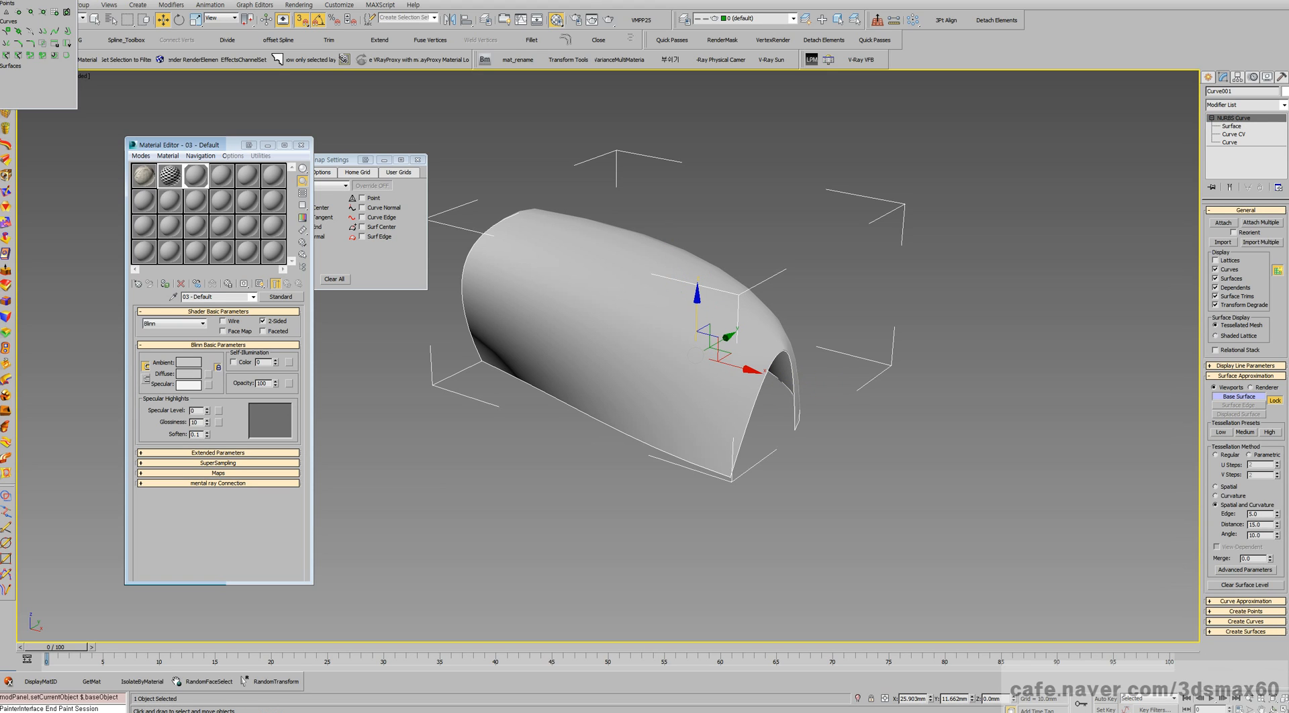
left_click(1234, 135)
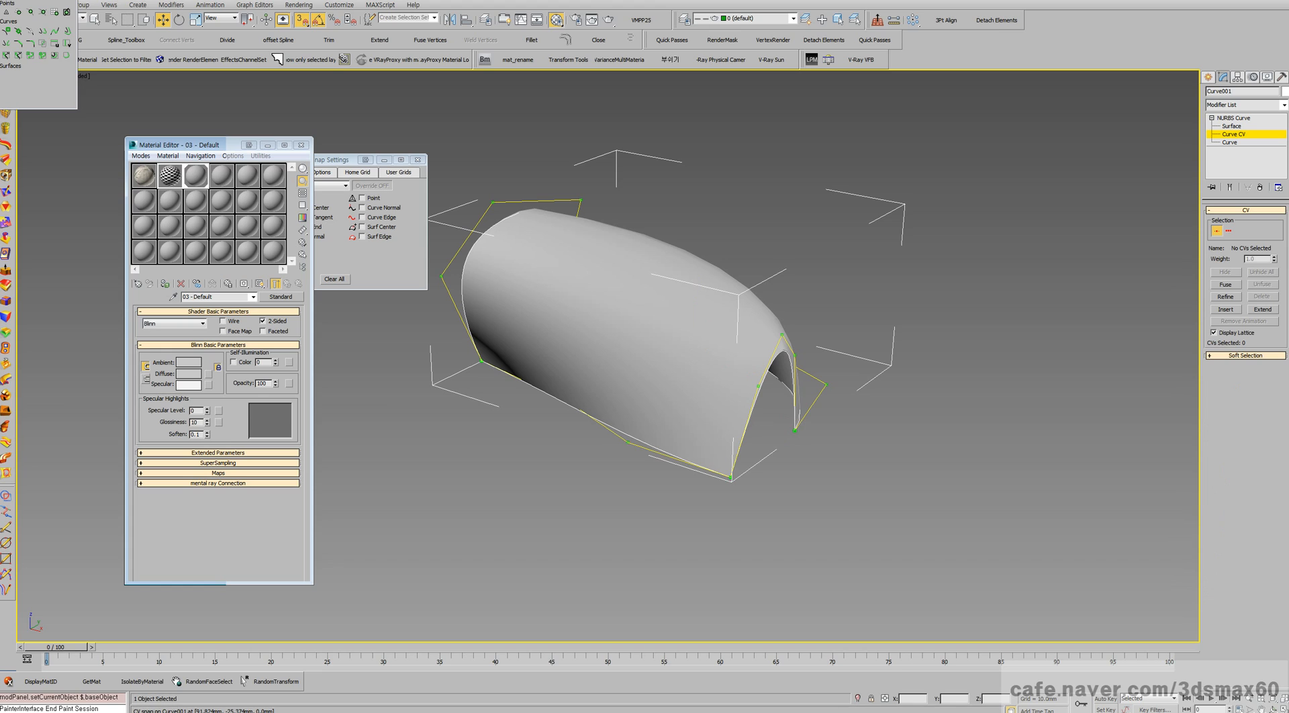
key("s")
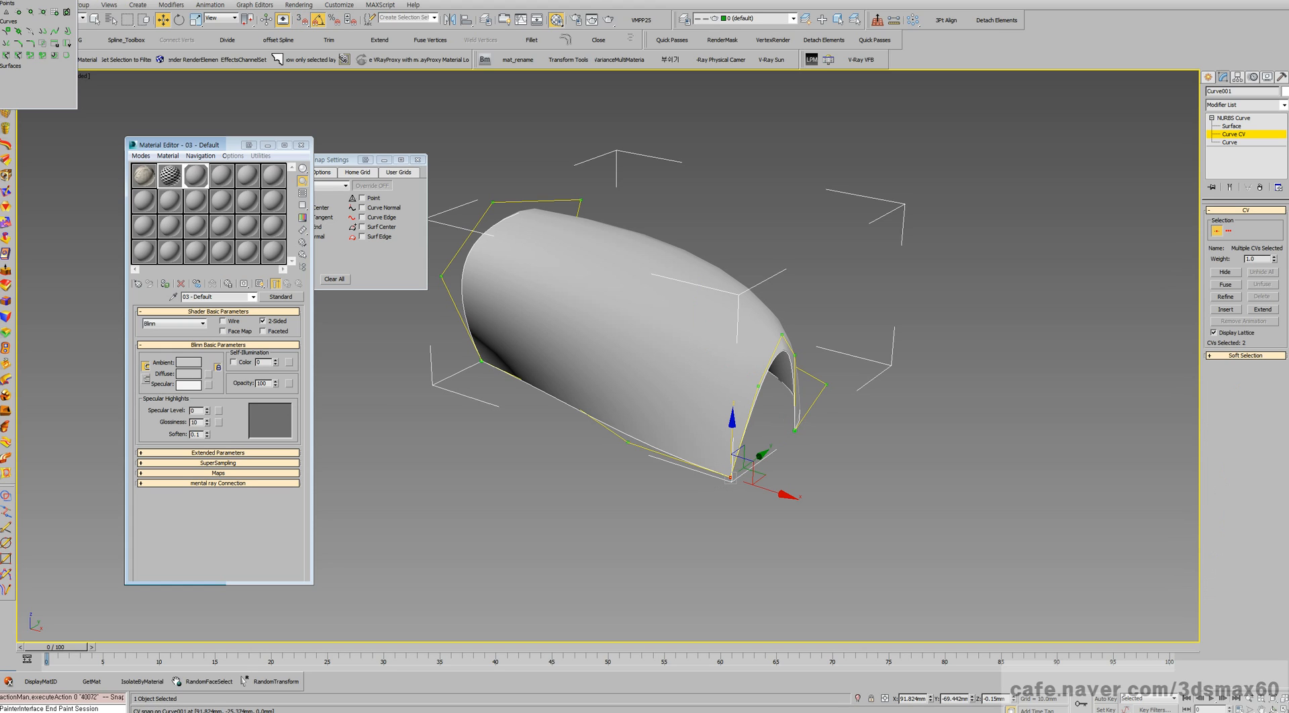
left_click_drag(739, 480, 704, 524)
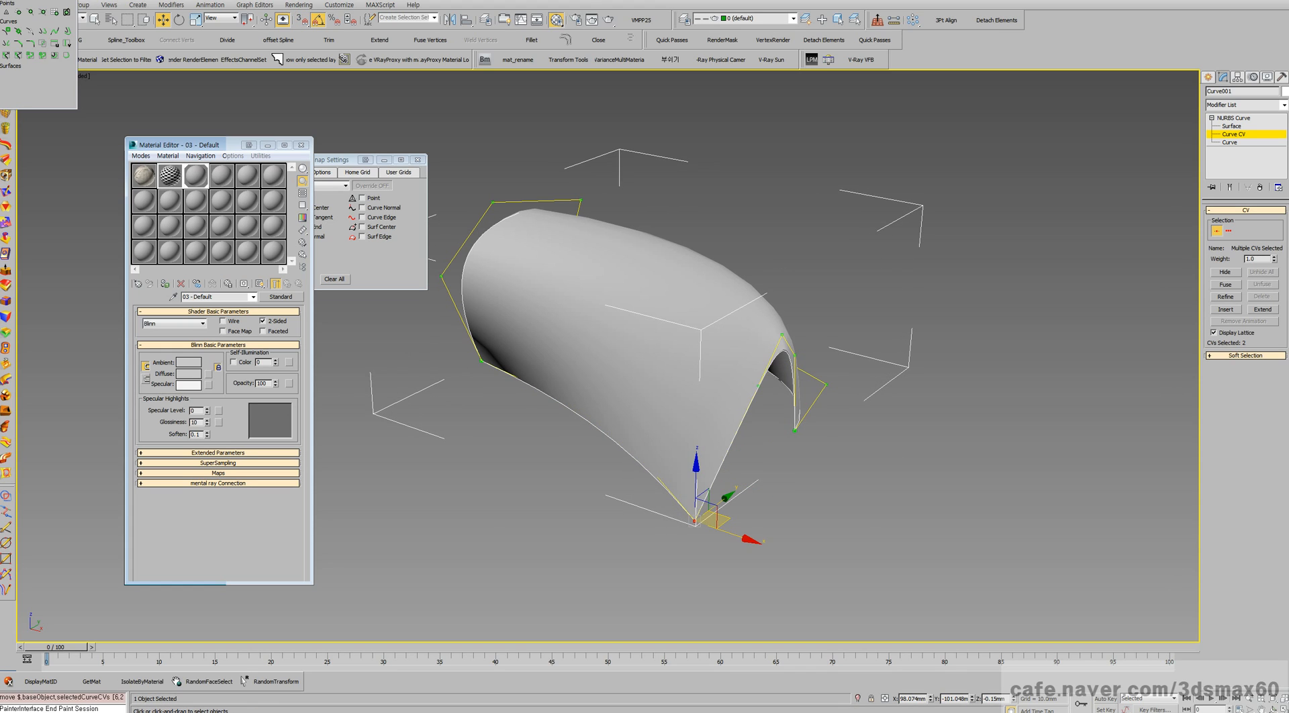
- Reshape the open end's arch curve by spreading its inner CVs outward and placing its far end CV on the adjoining side curve's end
left_click_drag(796, 429, 891, 394)
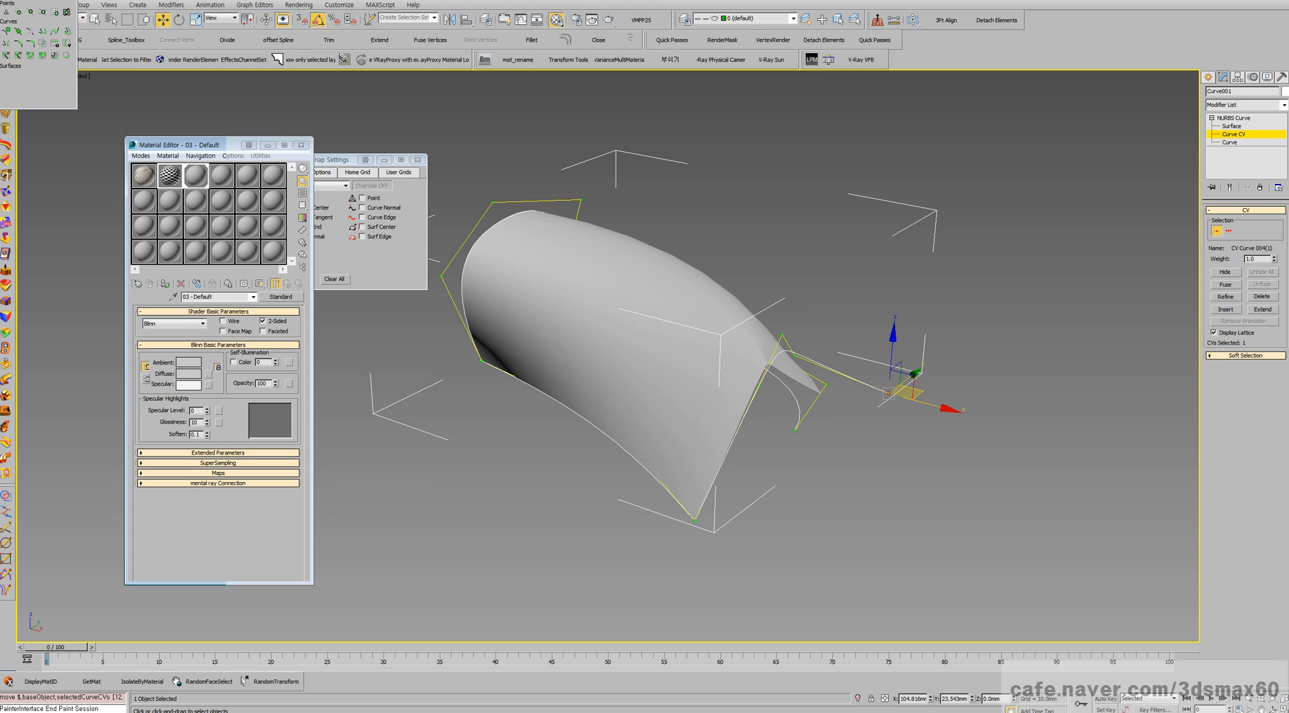
left_click_drag(782, 336, 766, 300)
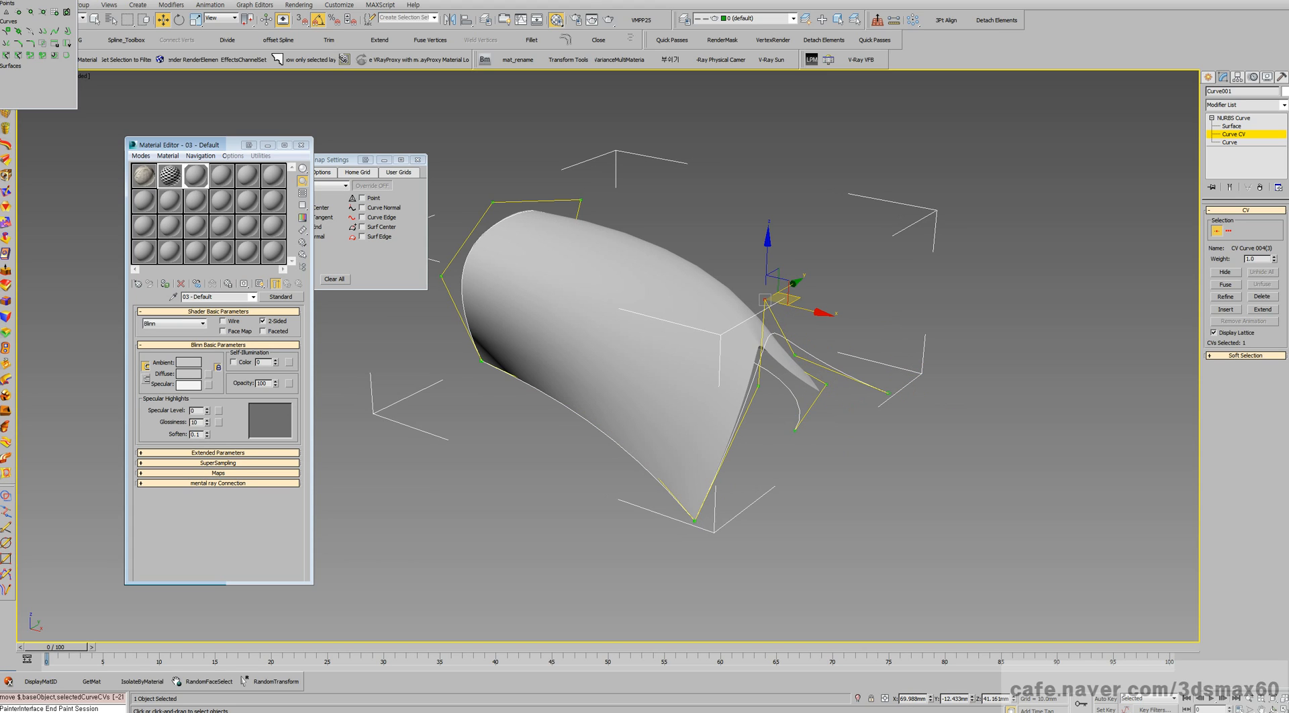
left_click_drag(795, 355, 855, 305)
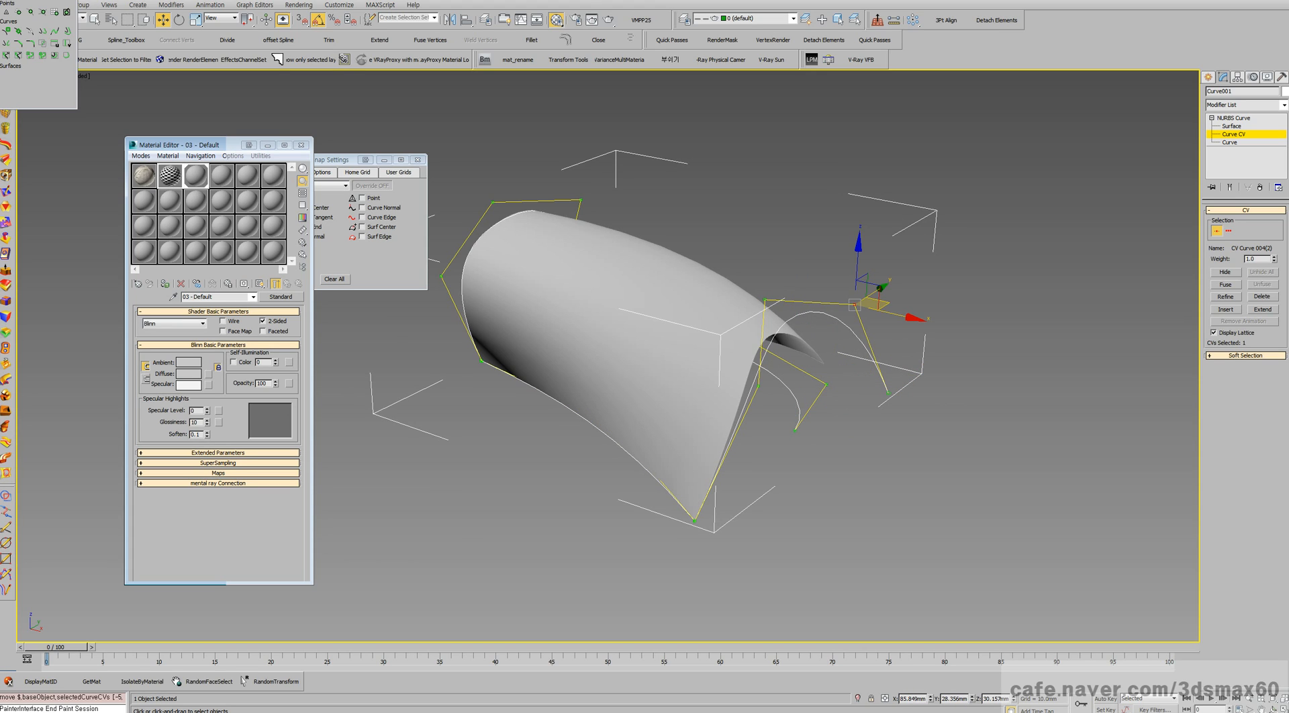
left_click_drag(759, 386, 670, 400)
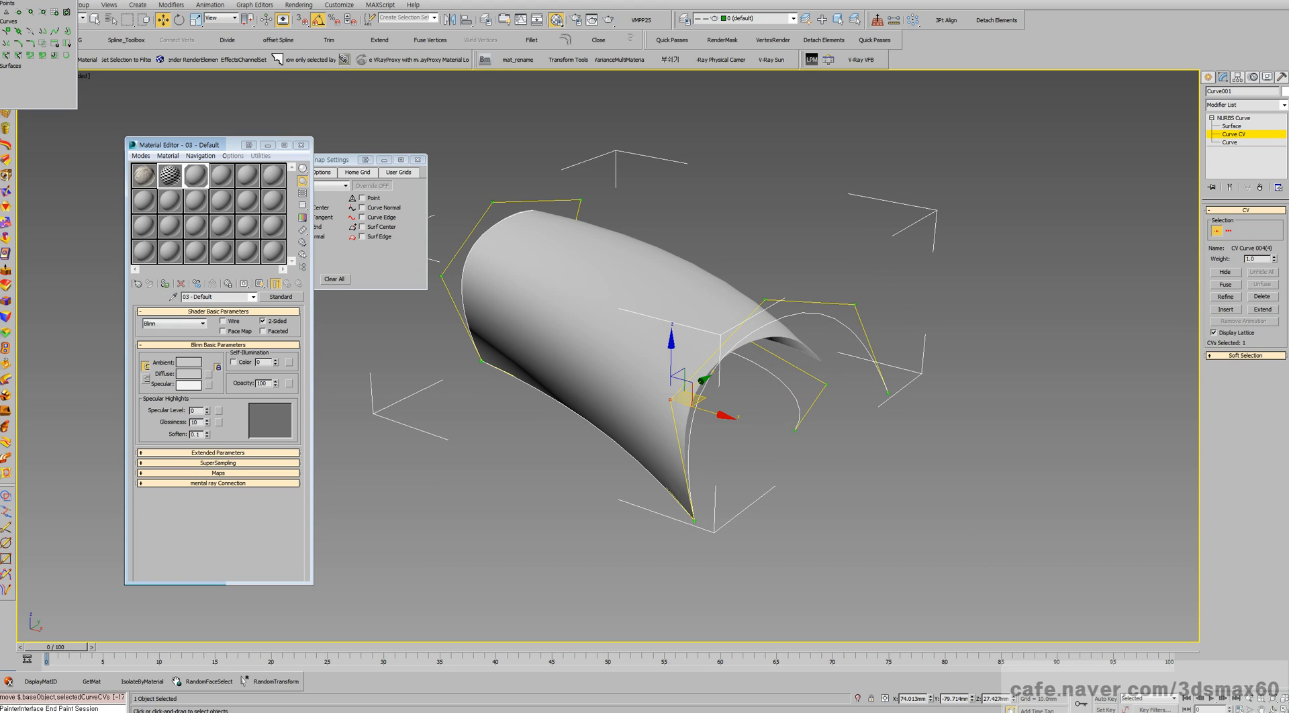
left_click_drag(892, 394, 786, 437)
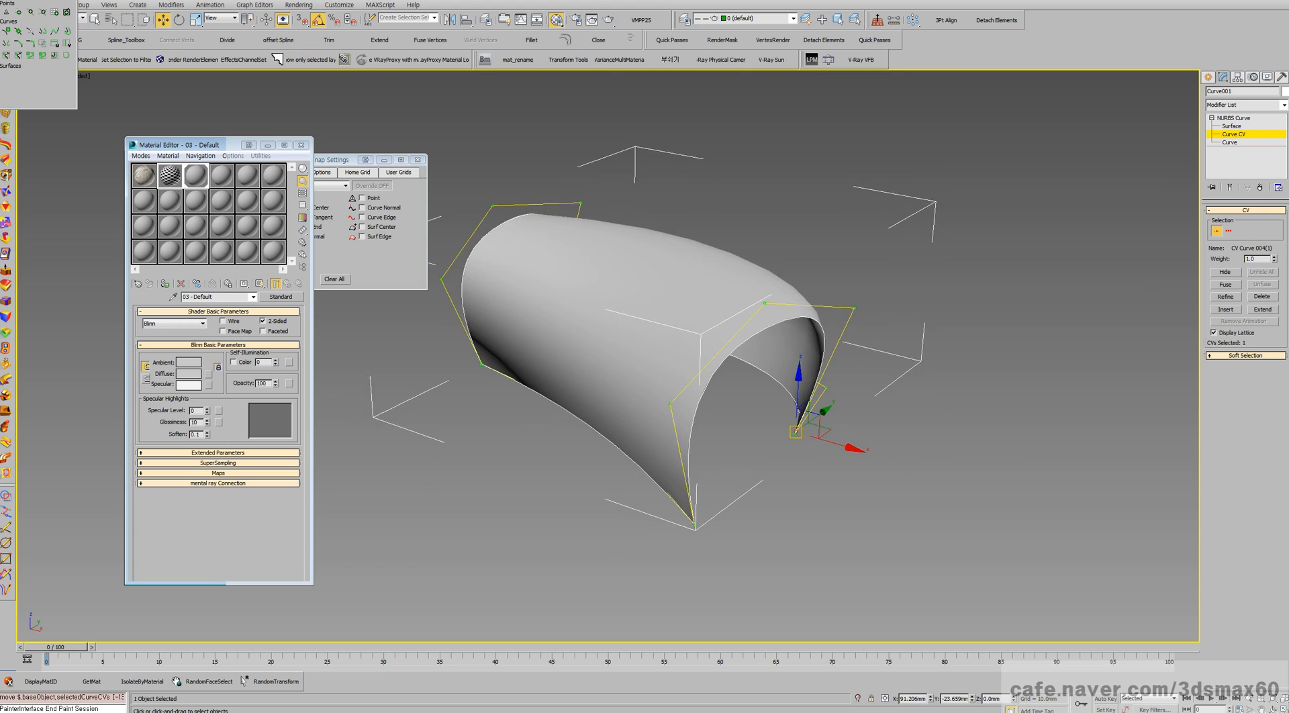
- Raise the arch curve's upper near-side CV to a height of about 119 mm
scroll(787, 440, "down", 2)
left_click_drag(764, 359, 766, 161)
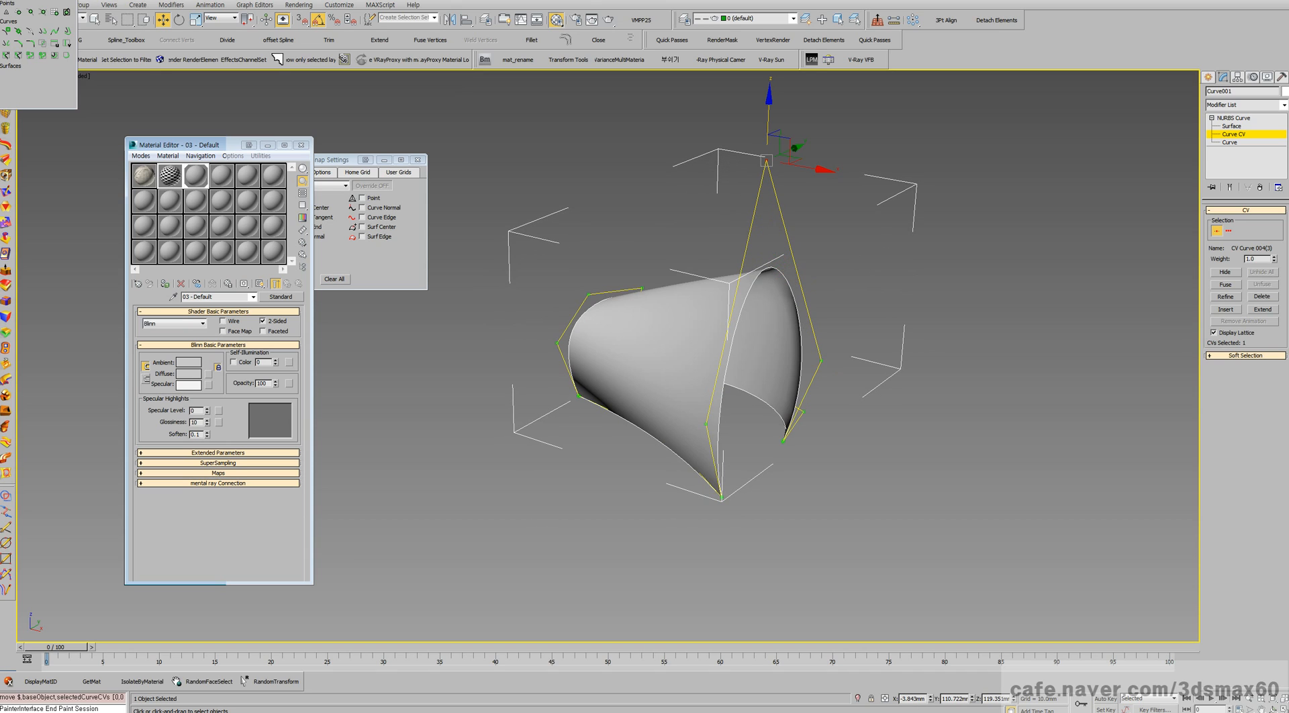
middle_click_drag(722, 335, 833, 345)
scroll(829, 347, "down", 3)
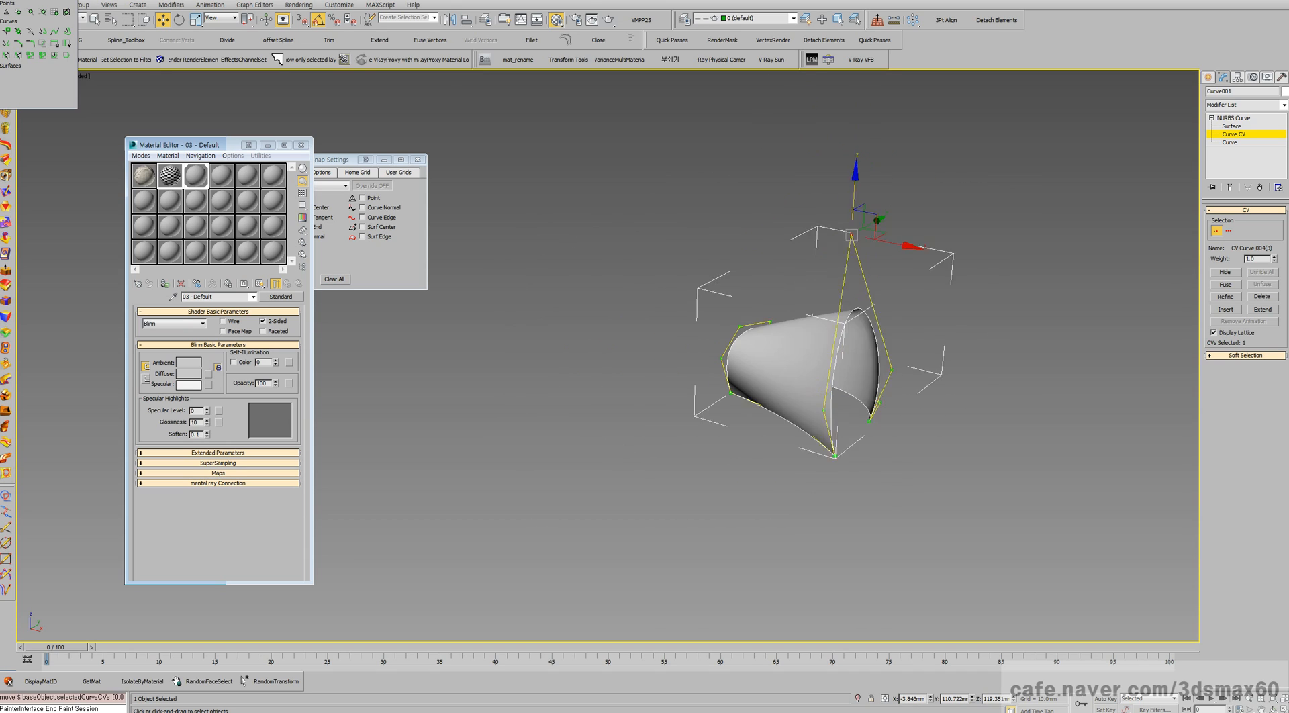
scroll(799, 371, "up", 3)
- Realign the raised CV over the open end at about X 70 mm and Y -78 mm
key("ctrl+r")
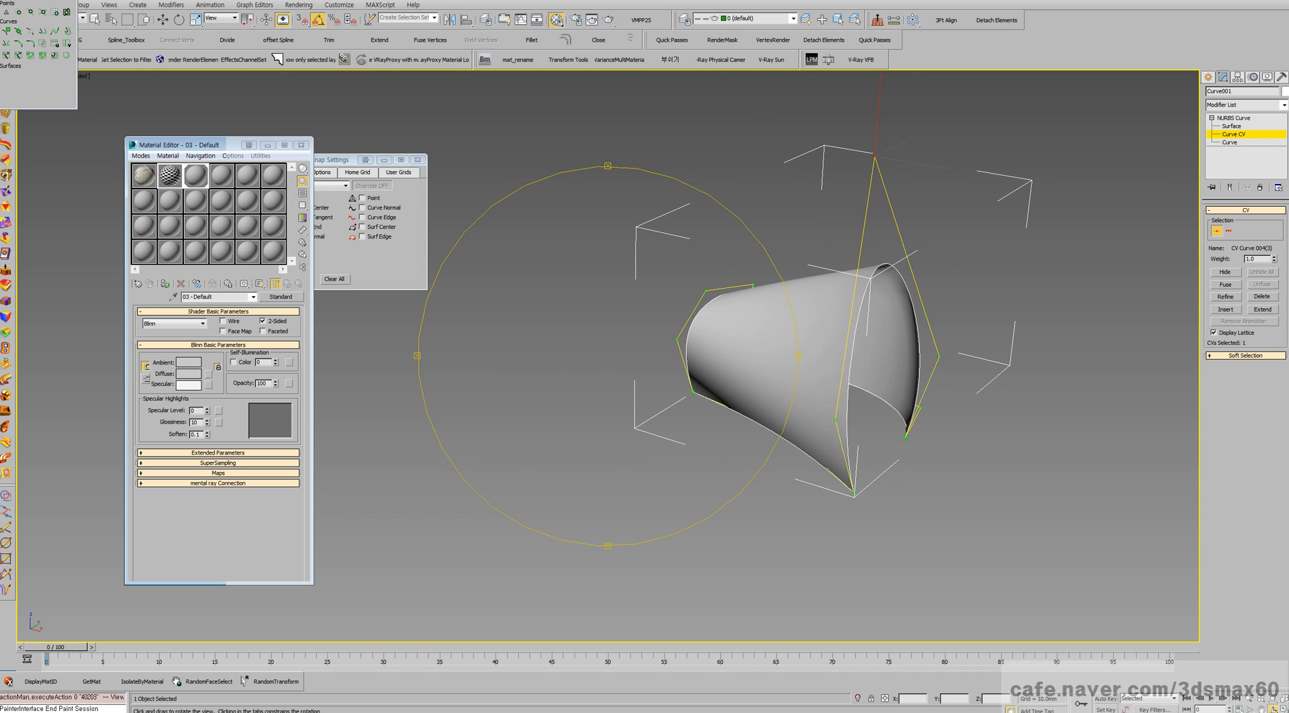
left_click_drag(706, 403, 579, 350)
key("w")
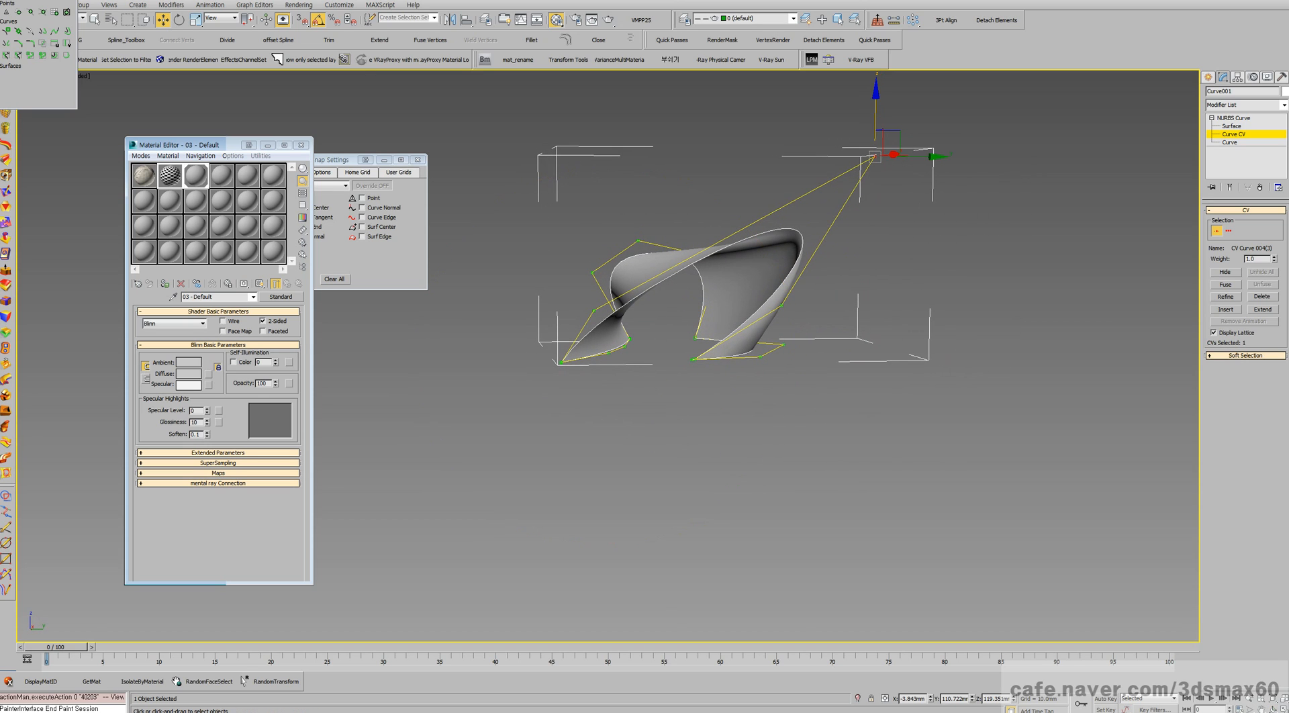
left_click_drag(916, 156, 632, 154)
key("ctrl+r")
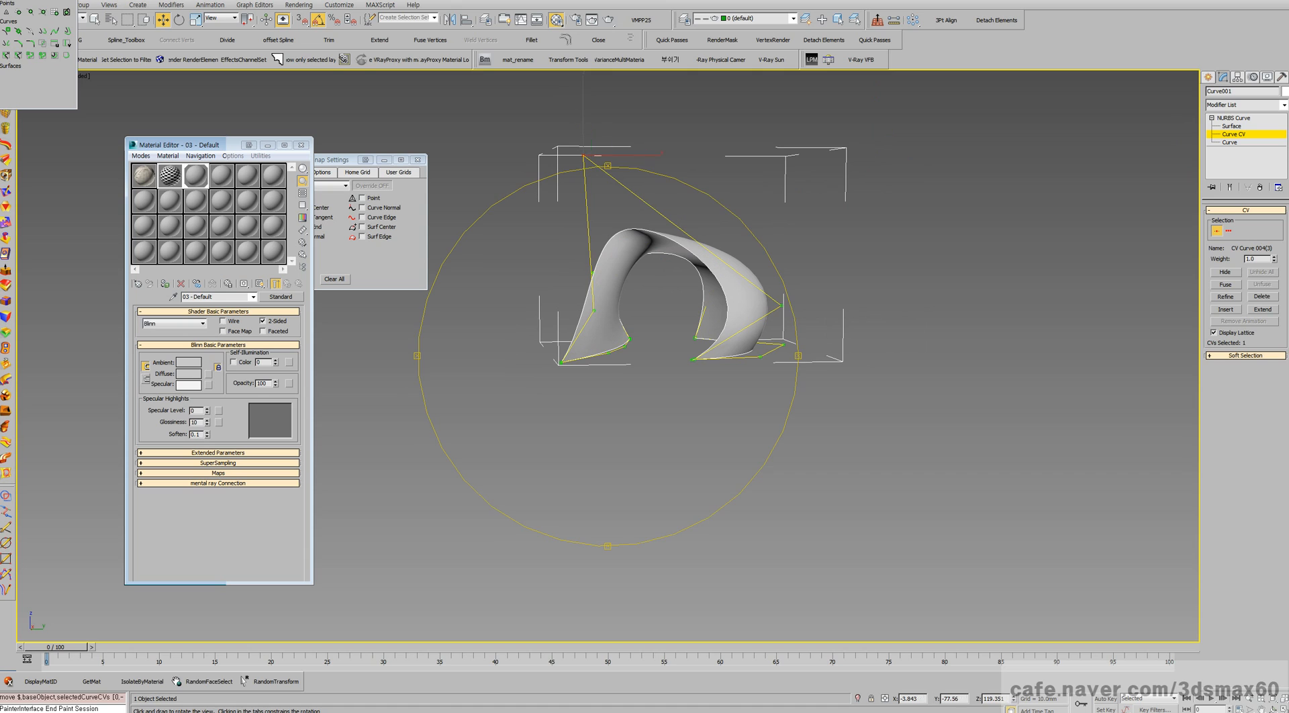
left_click_drag(591, 382, 752, 396)
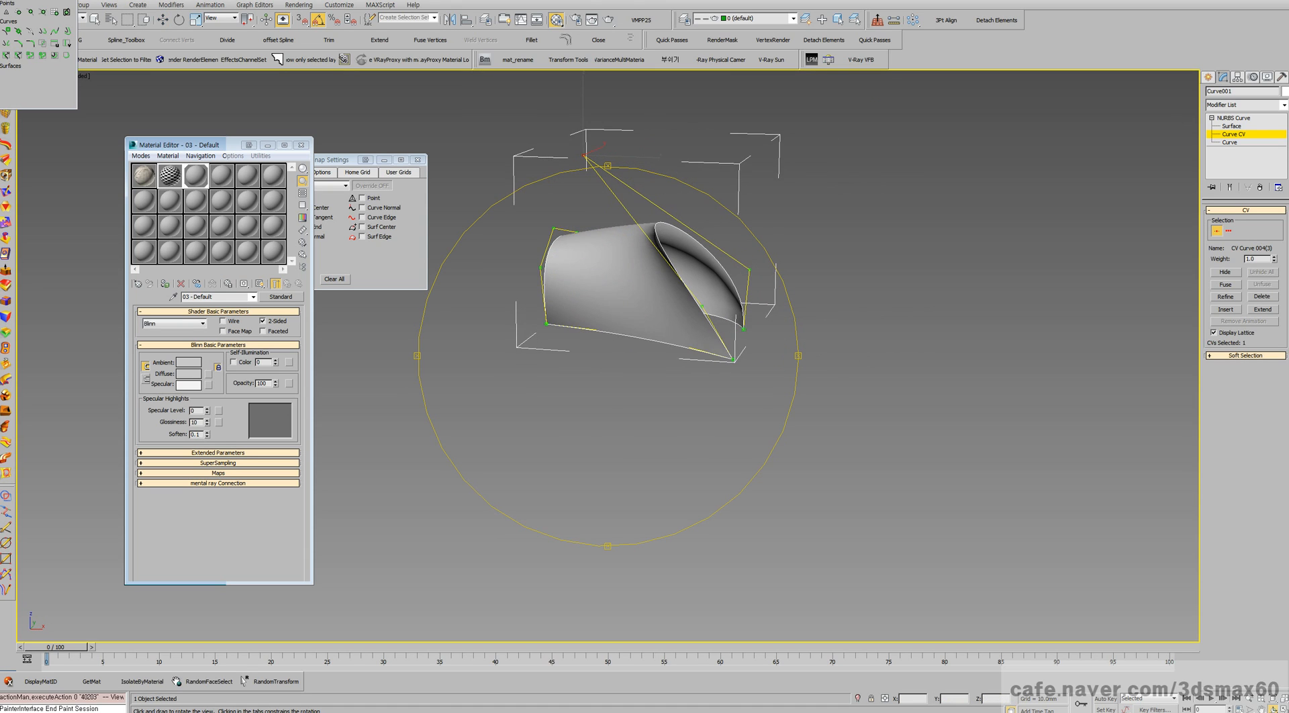
middle_click_drag(671, 302, 689, 399)
key("w")
left_click_drag(638, 253, 718, 258)
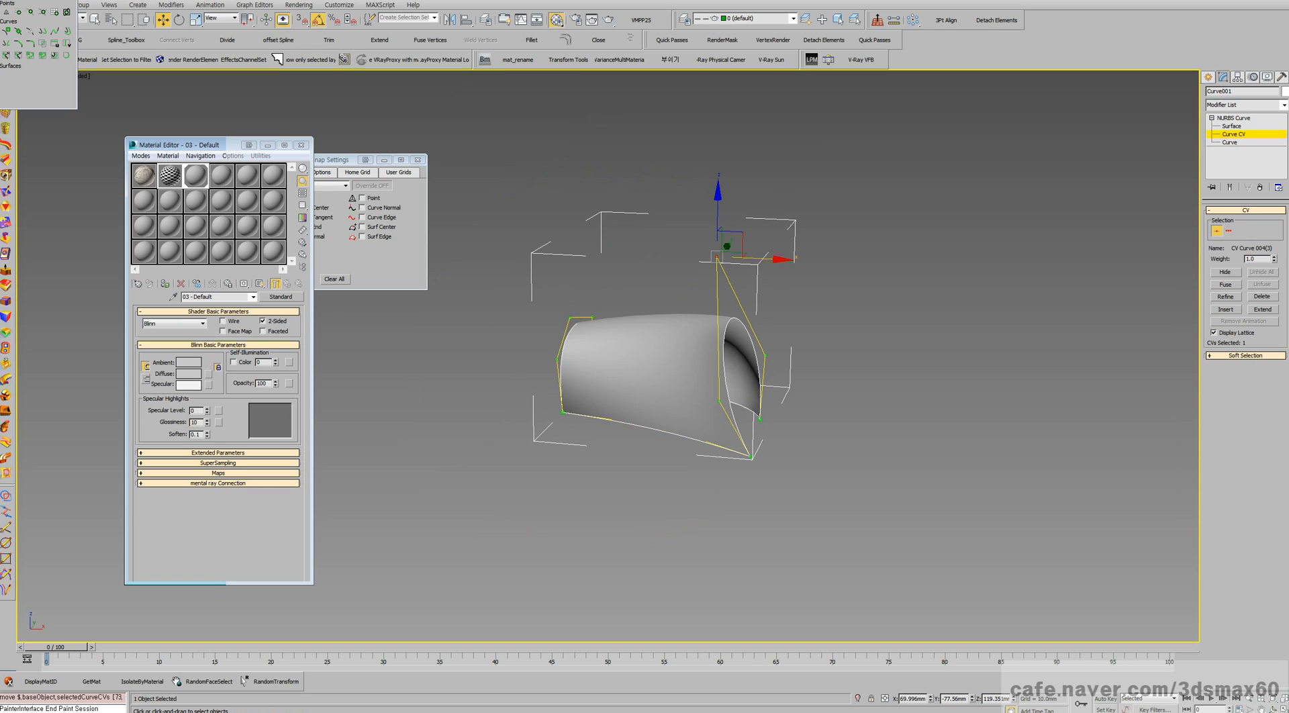
- Move the arch curve's lower near-side CV along X to about 82 mm and return to the object's top level
left_click(718, 400)
scroll(719, 401, "up", 4)
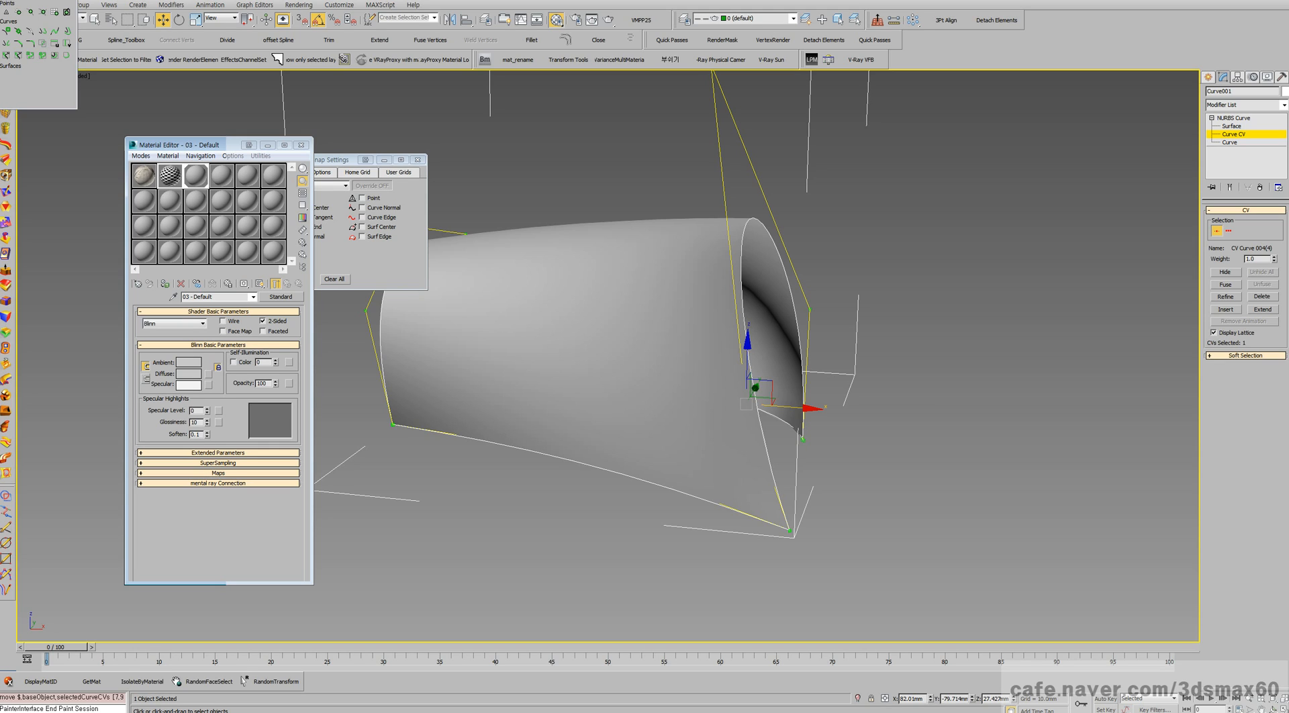
scroll(772, 437, "down", 5)
key("ctrl+b")
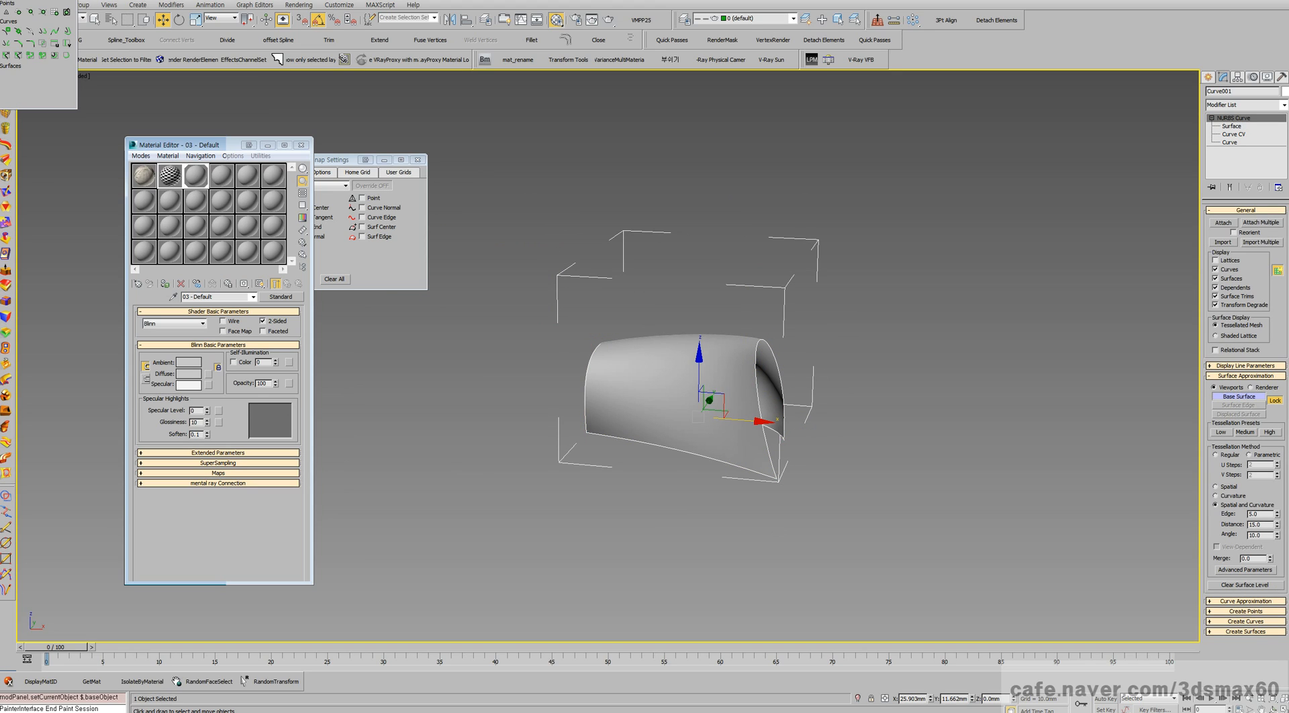
- Assign the checker material to the reshaped surface and show its map in the viewport
scroll(793, 406, "up", 4)
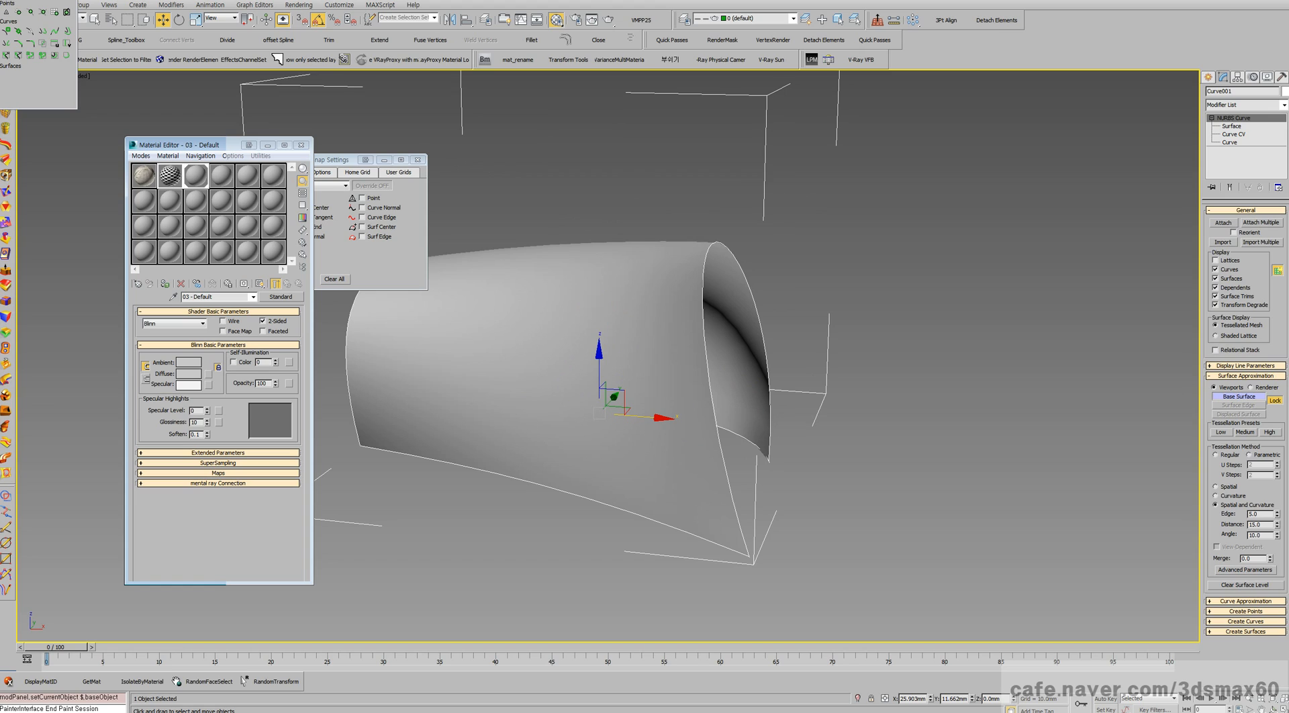
middle_click_drag(666, 378, 746, 377)
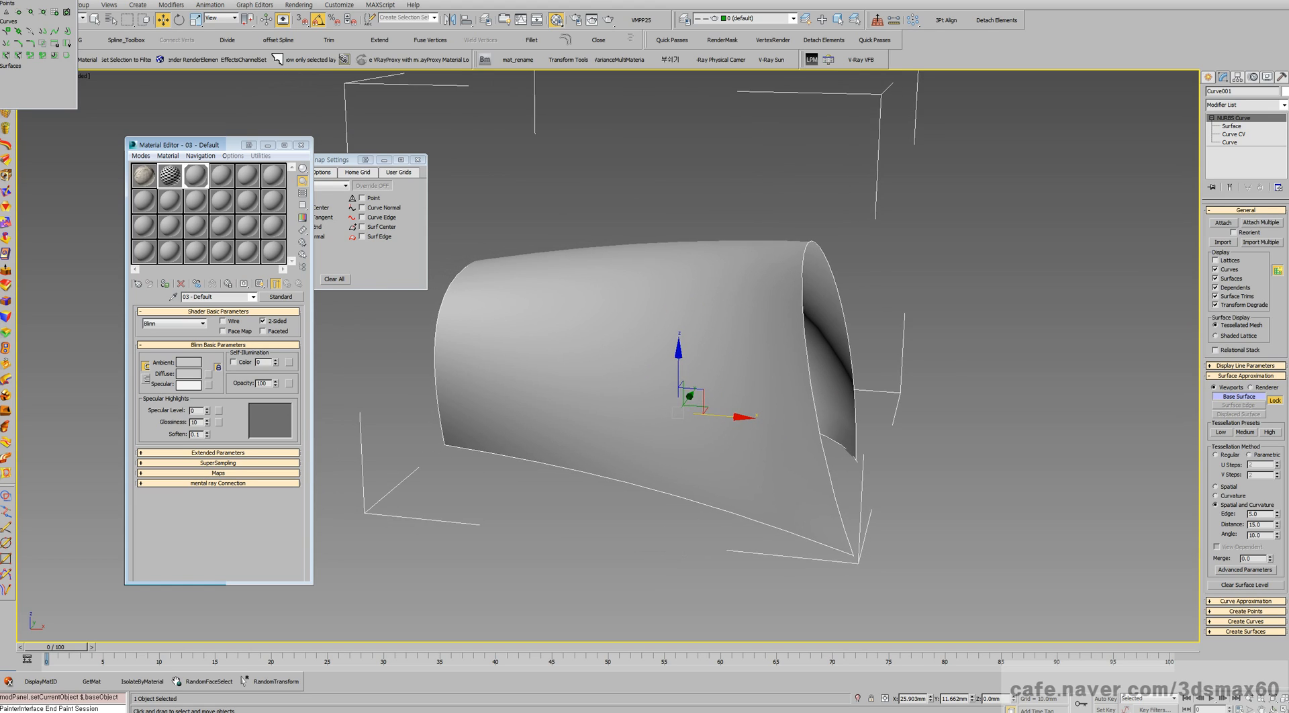
scroll(746, 376, "up", 2)
scroll(746, 377, "down", 2)
middle_click_drag(677, 378, 629, 332)
scroll(628, 332, "up", 2)
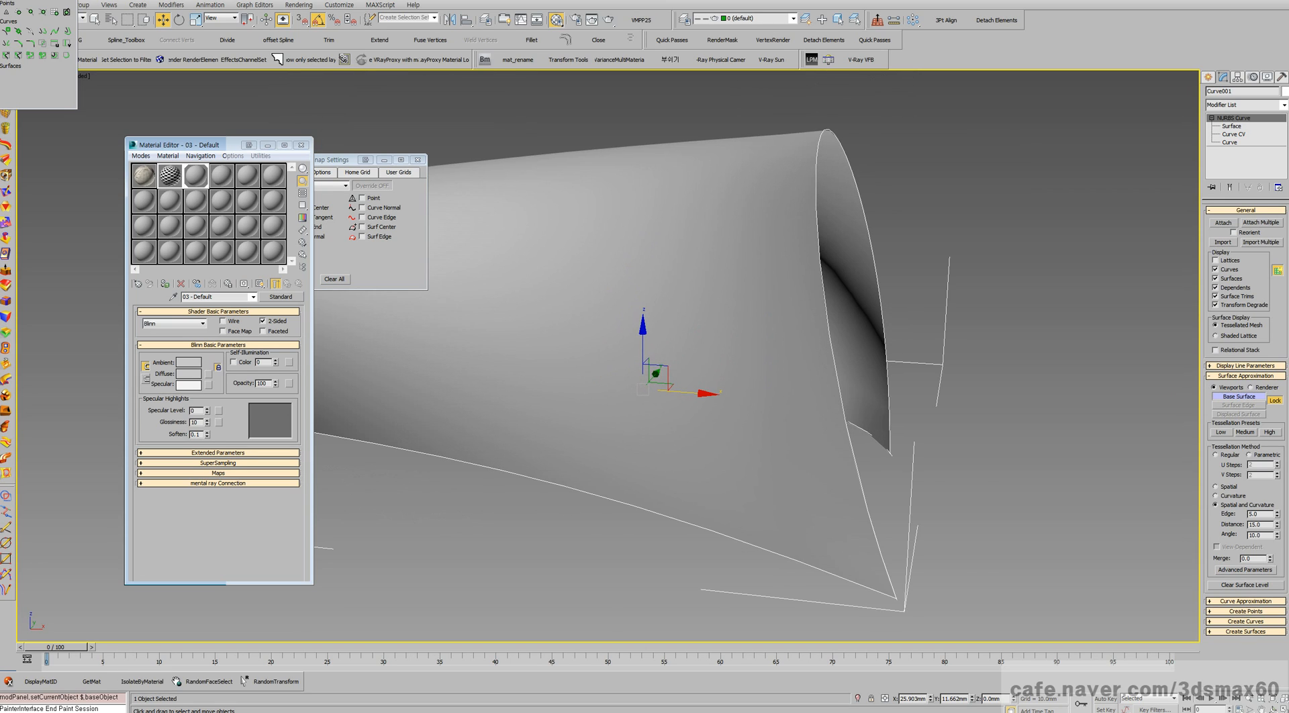
middle_click_drag(643, 377, 694, 377)
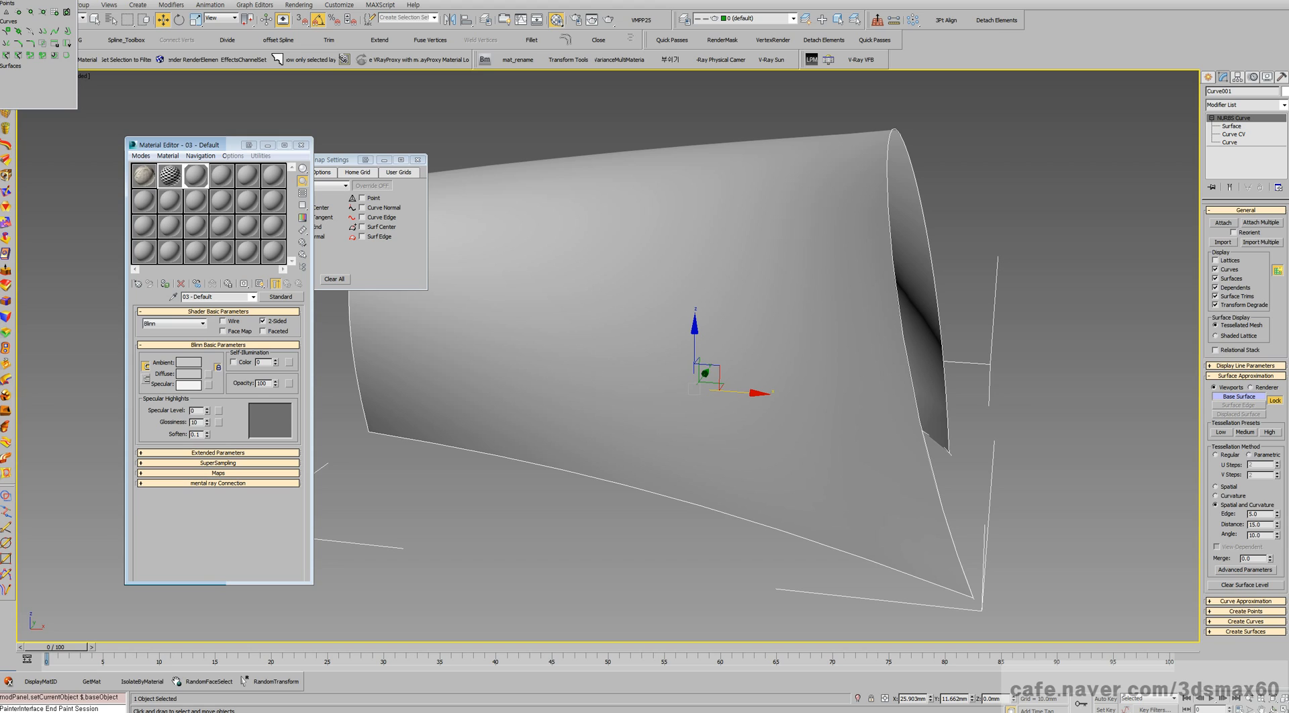
left_click(170, 176)
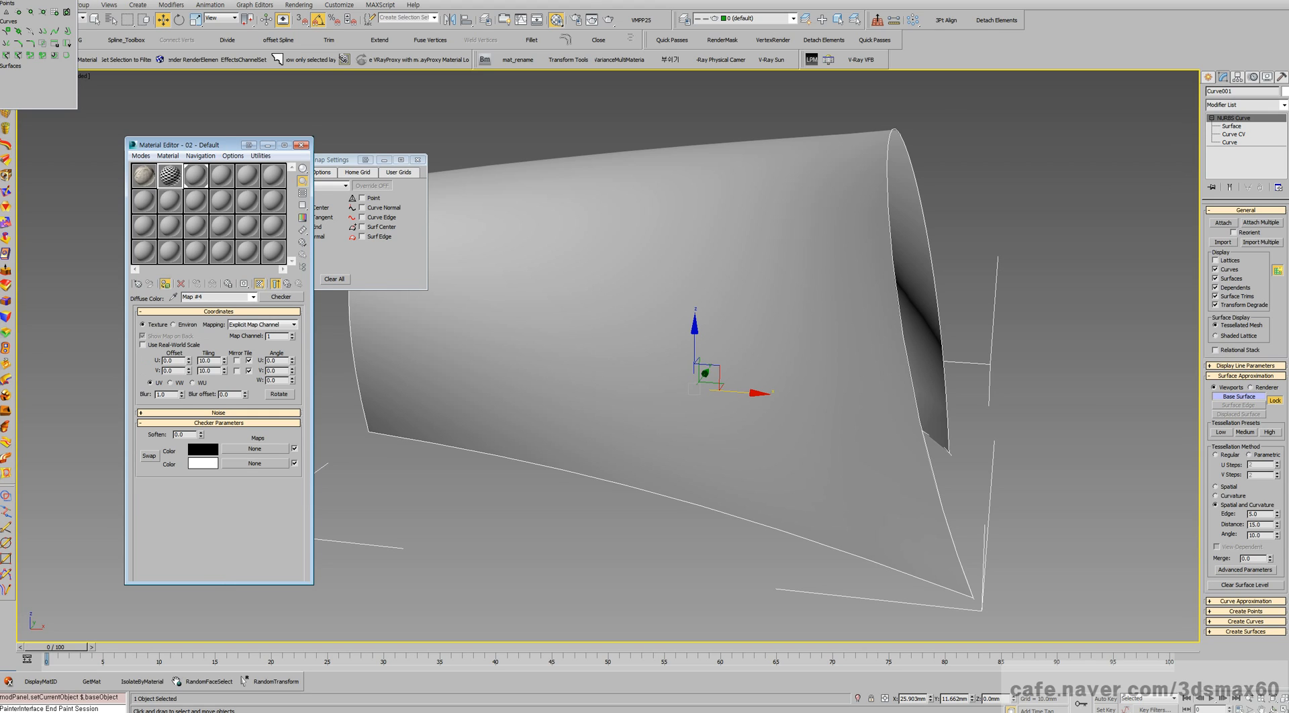
left_click(259, 284)
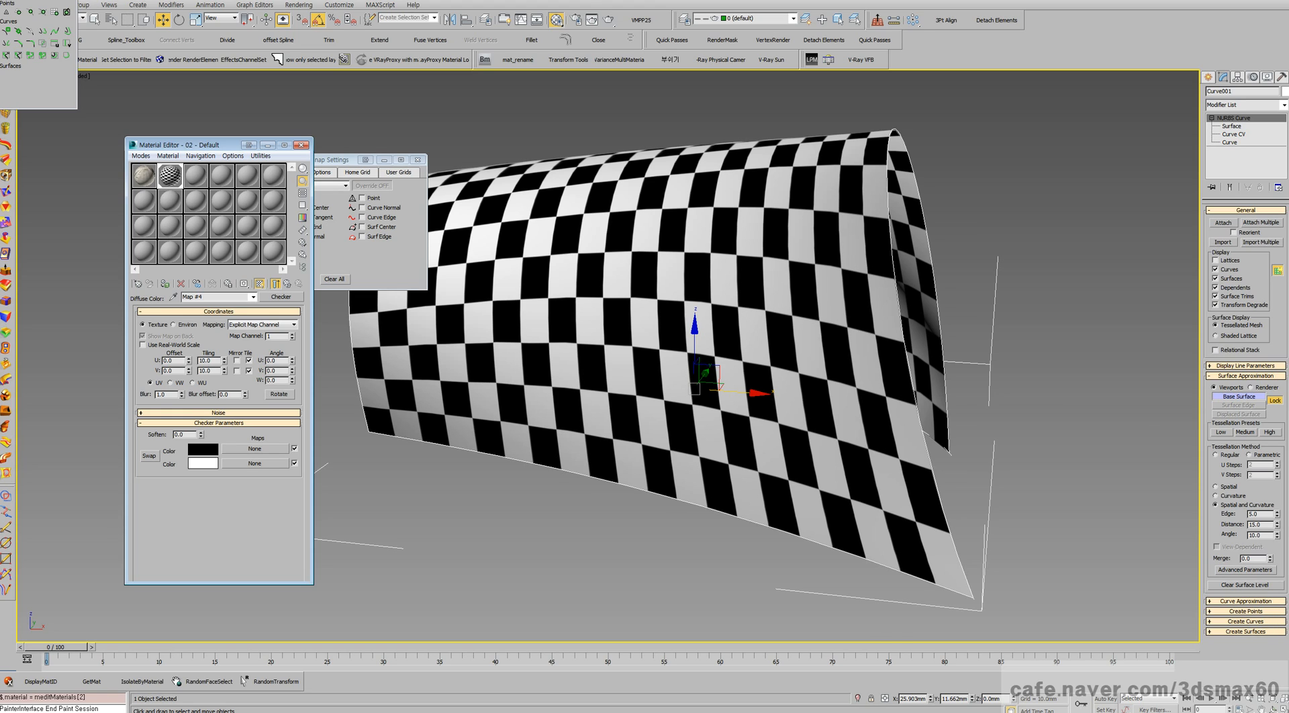
- In the top view, move the second CV of the long upper edge curve along X to about -38 mm
key("t")
middle_click_drag(691, 376, 659, 272)
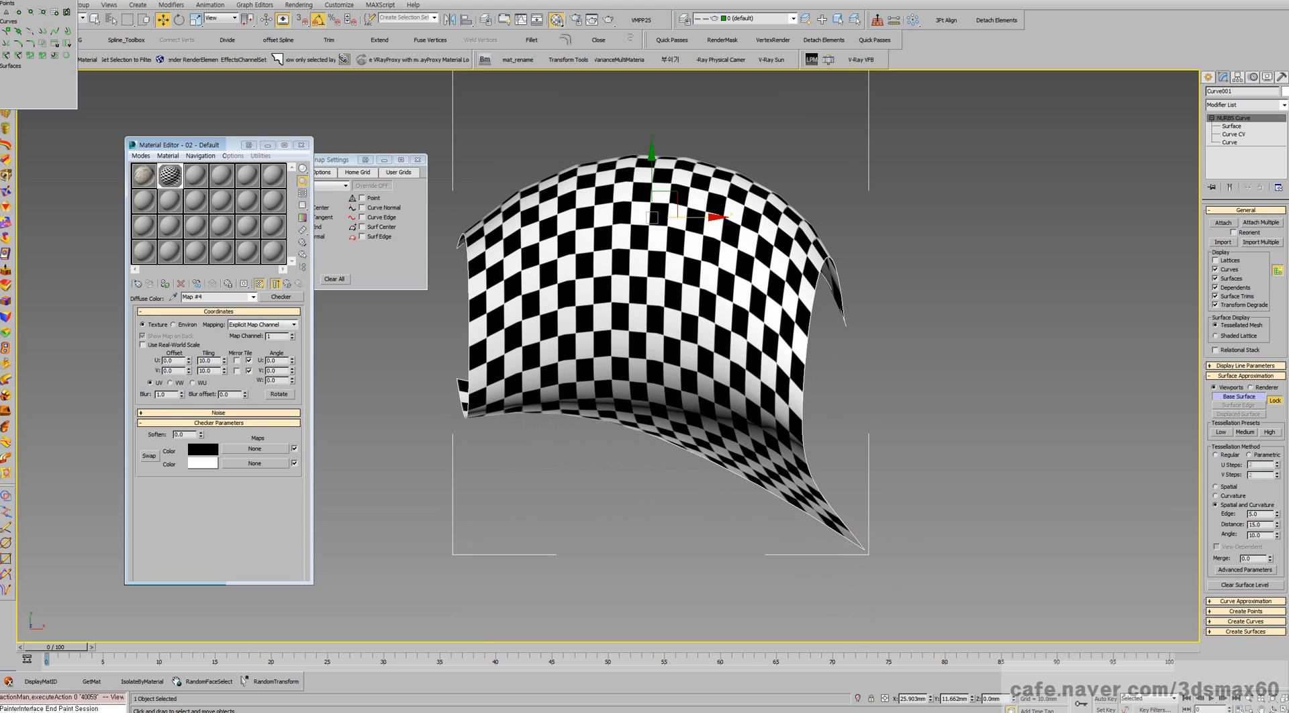
key("F3")
key("F3")
key("2")
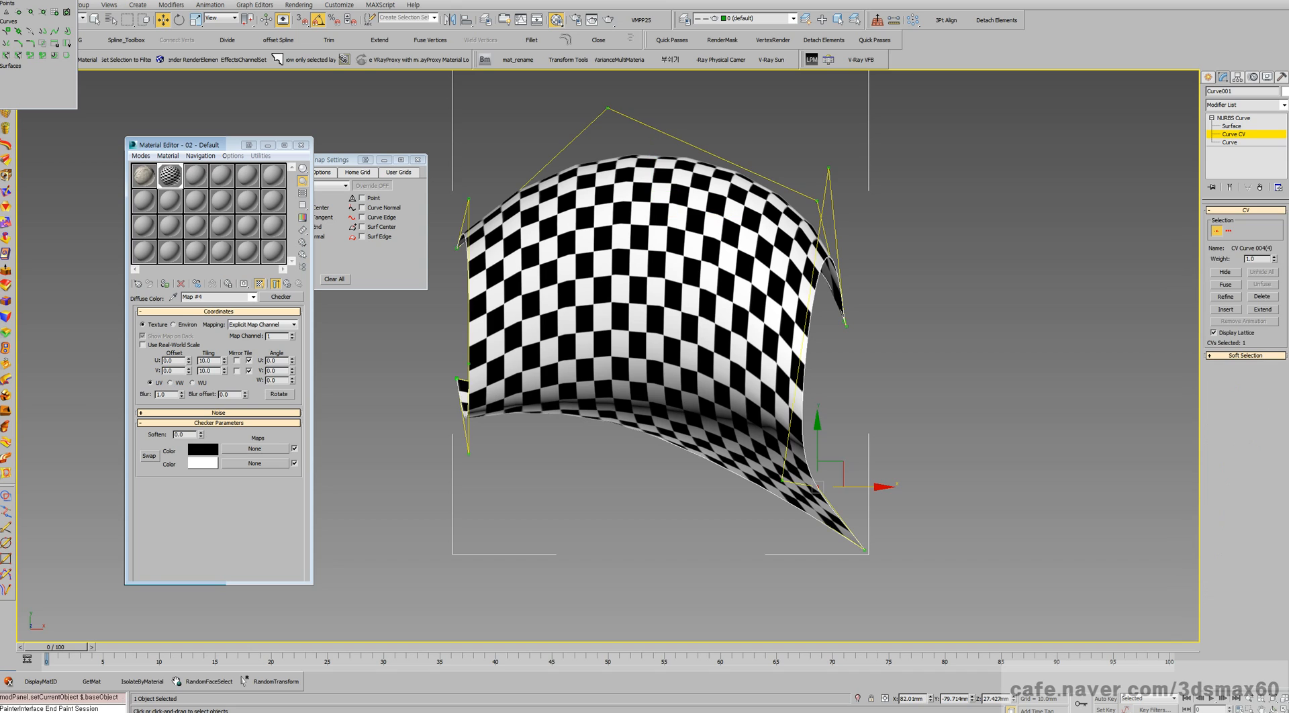
left_click(608, 108)
middle_click_drag(608, 108, 768, 237)
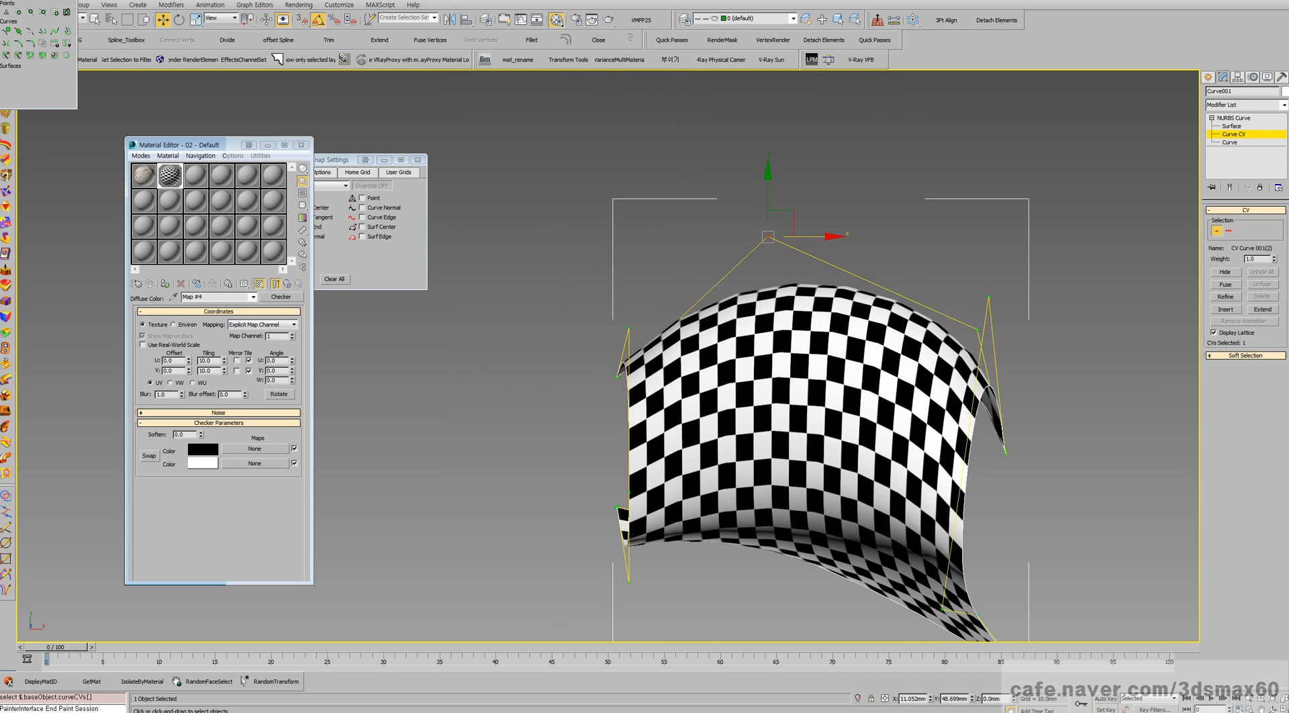
left_click_drag(768, 237, 623, 236)
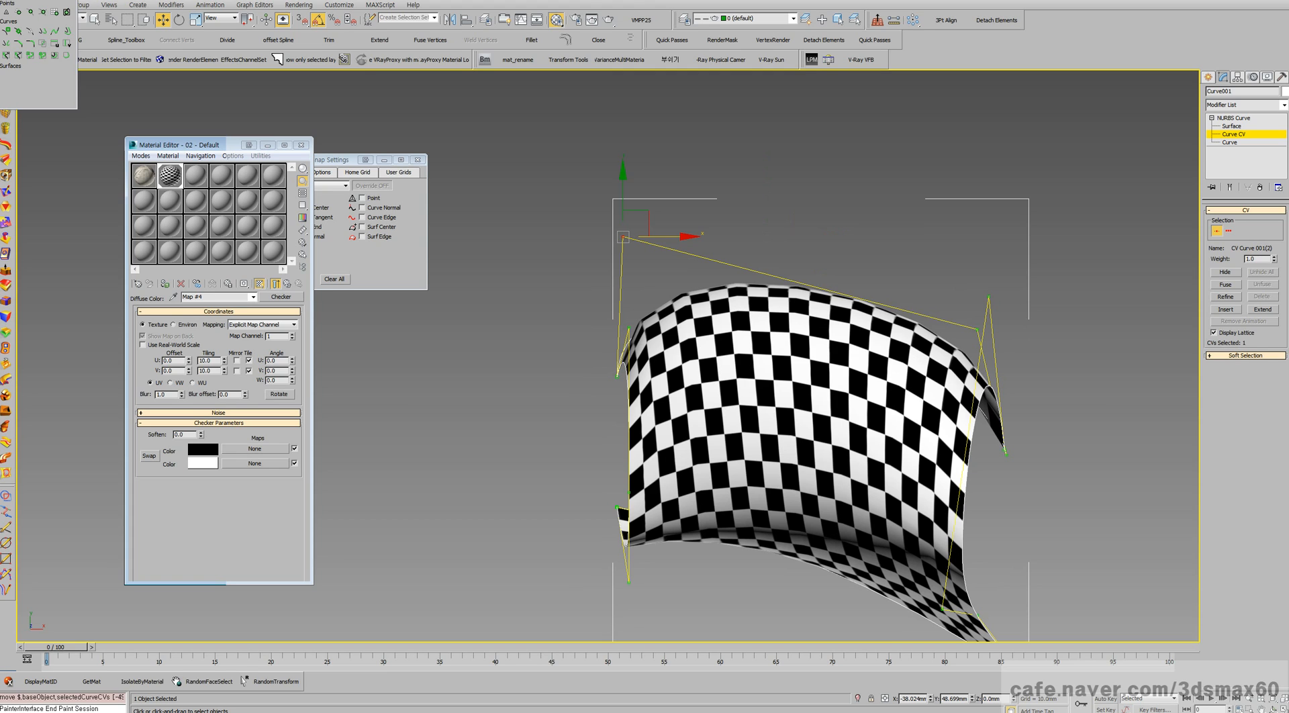
- Move the upper edge curve's second CV outward along X, then back to just inside the surface's near end
left_click_drag(623, 237, 480, 237)
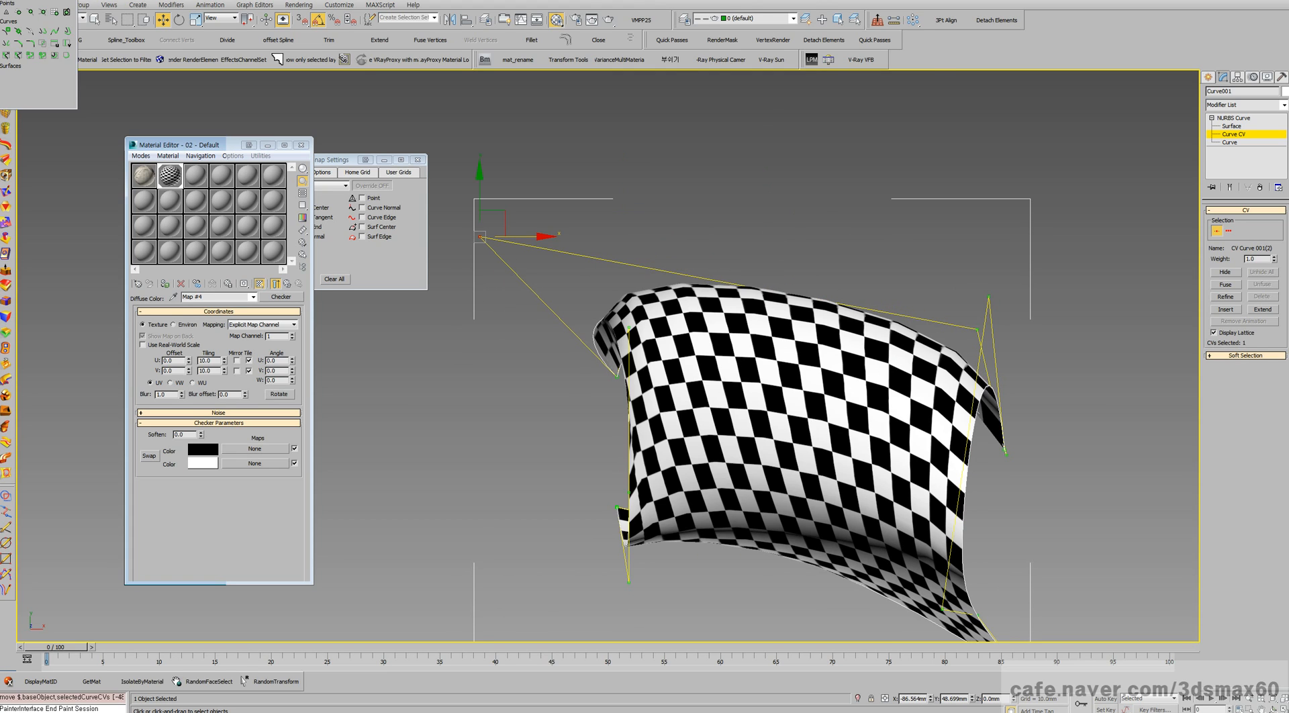
middle_click_drag(479, 236, 397, 173)
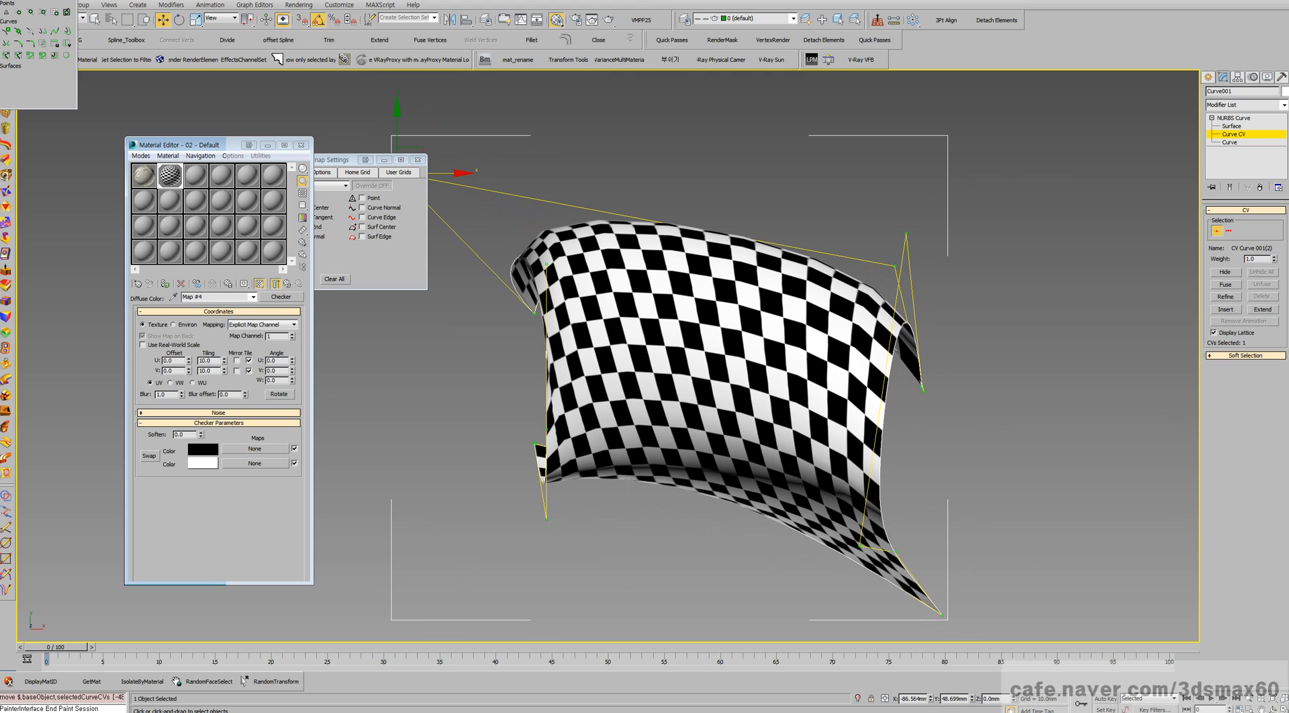
middle_click_drag(397, 172, 511, 116)
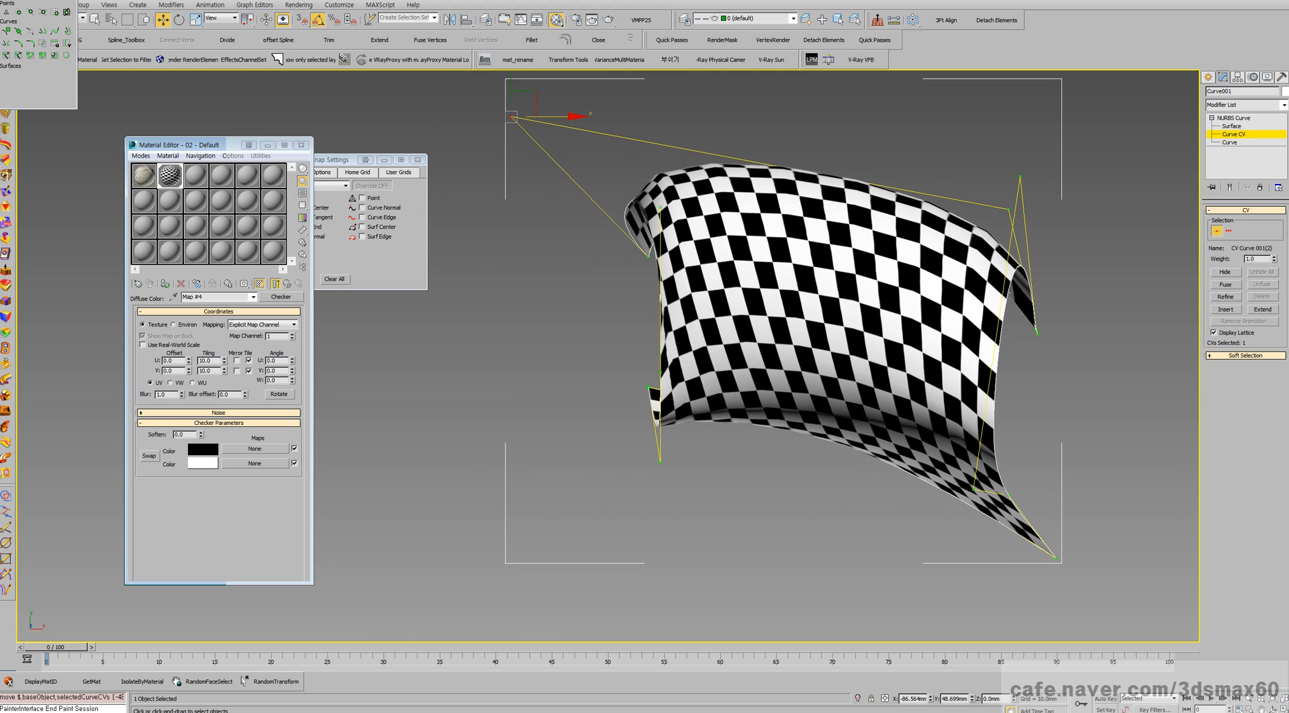
left_click_drag(512, 117, 686, 117)
- Rotate the seven CVs of the surface's end curves counterclockwise, move them to about X -31 mm, Y -50 mm, and return to object level
left_click_drag(656, 375, 638, 195)
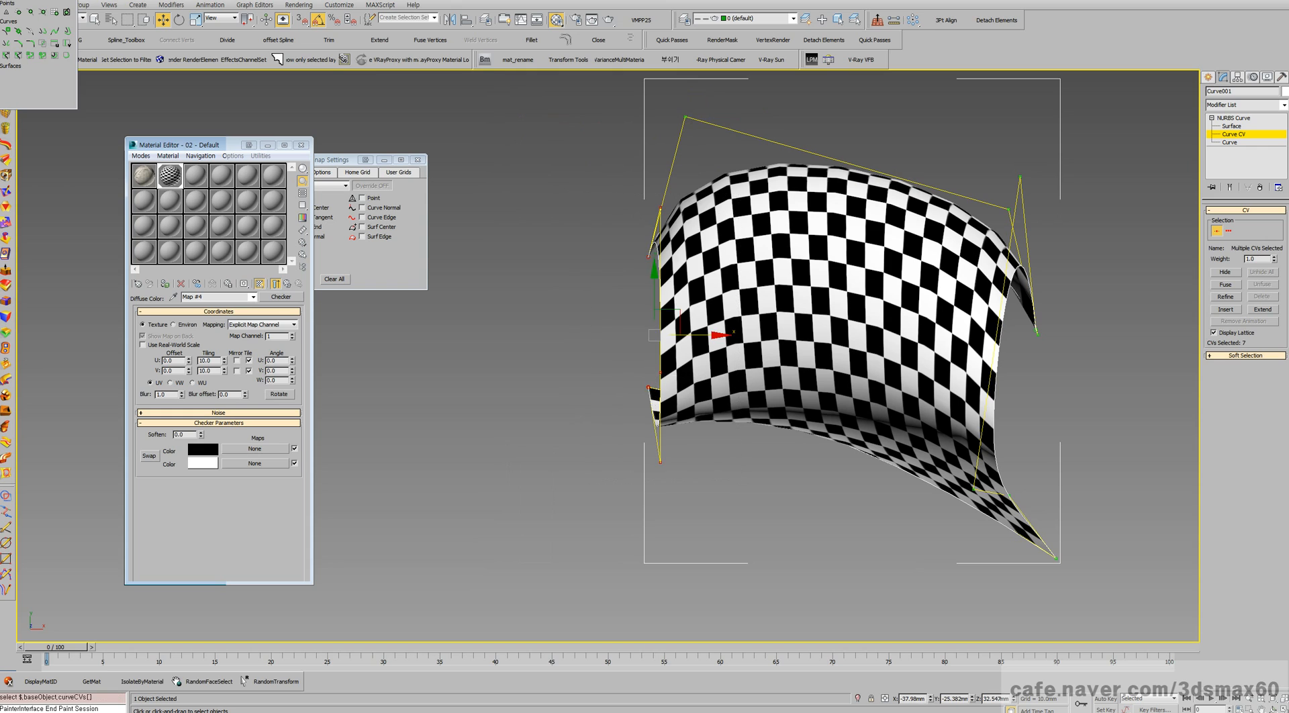
right_click(618, 293)
left_click(645, 309)
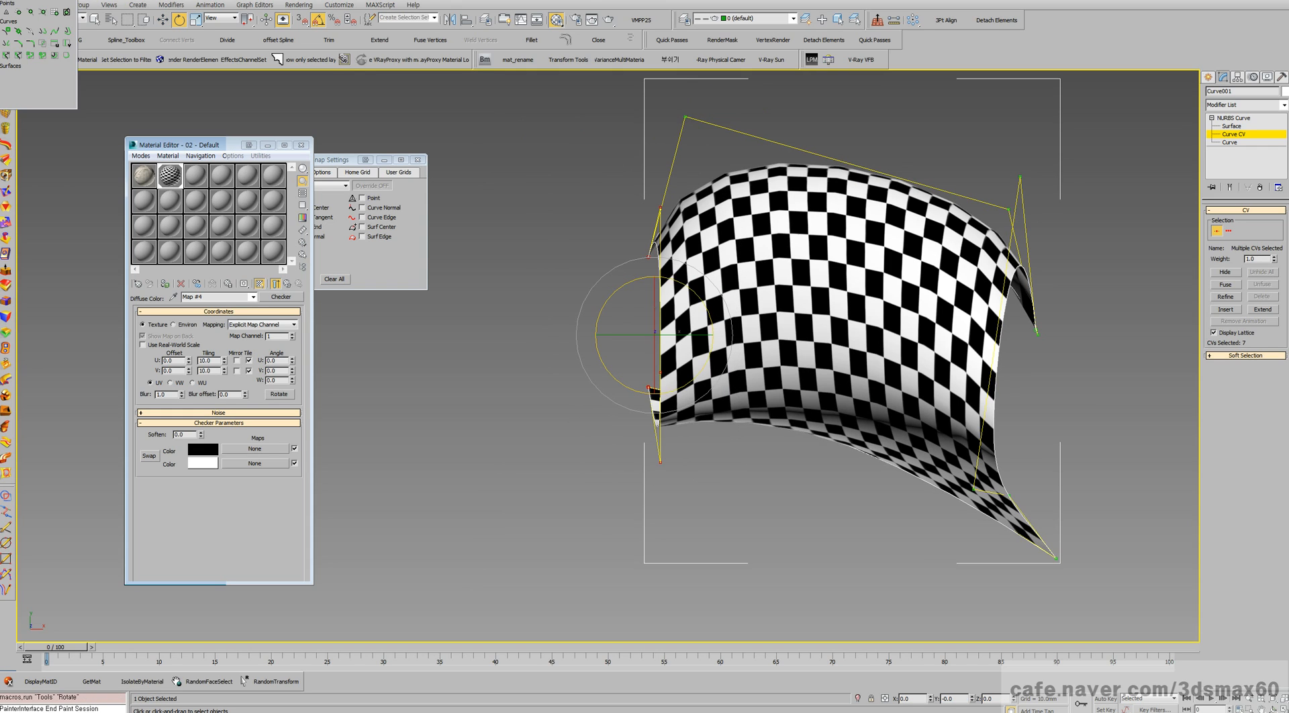
left_click_drag(701, 296, 687, 396)
right_click(619, 350)
left_click(644, 358)
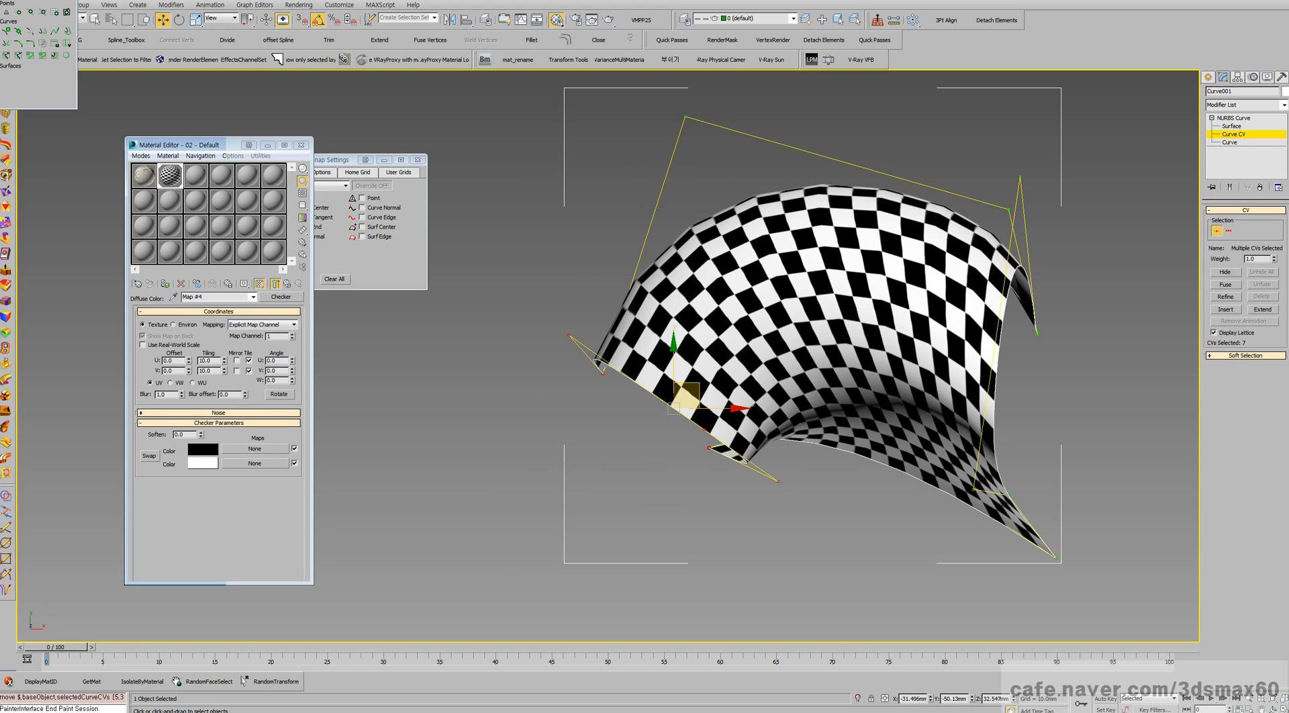
left_click(1234, 119)
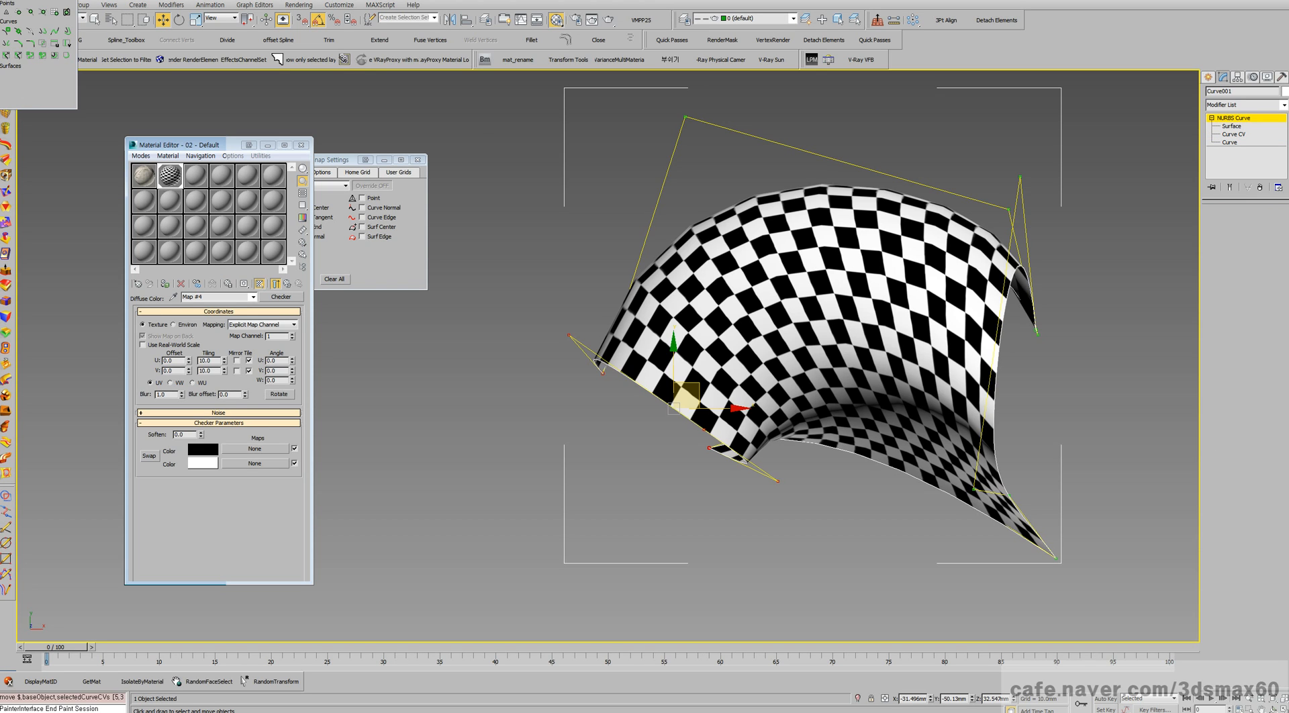
- Examine how the checker pattern flows over the reshaped surface in an orbited perspective view
middle_click_drag(961, 302, 821, 297)
key("ctrl+r")
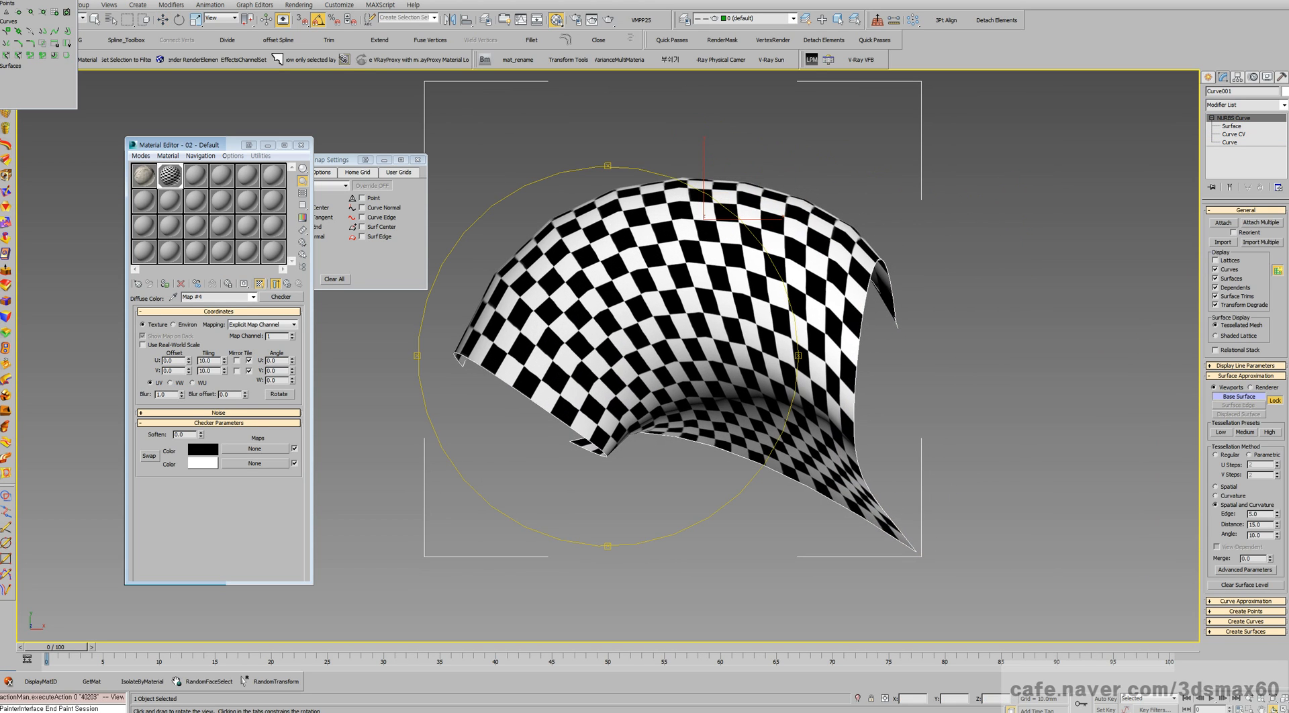
left_click_drag(699, 350, 733, 219)
key("bracketleft")
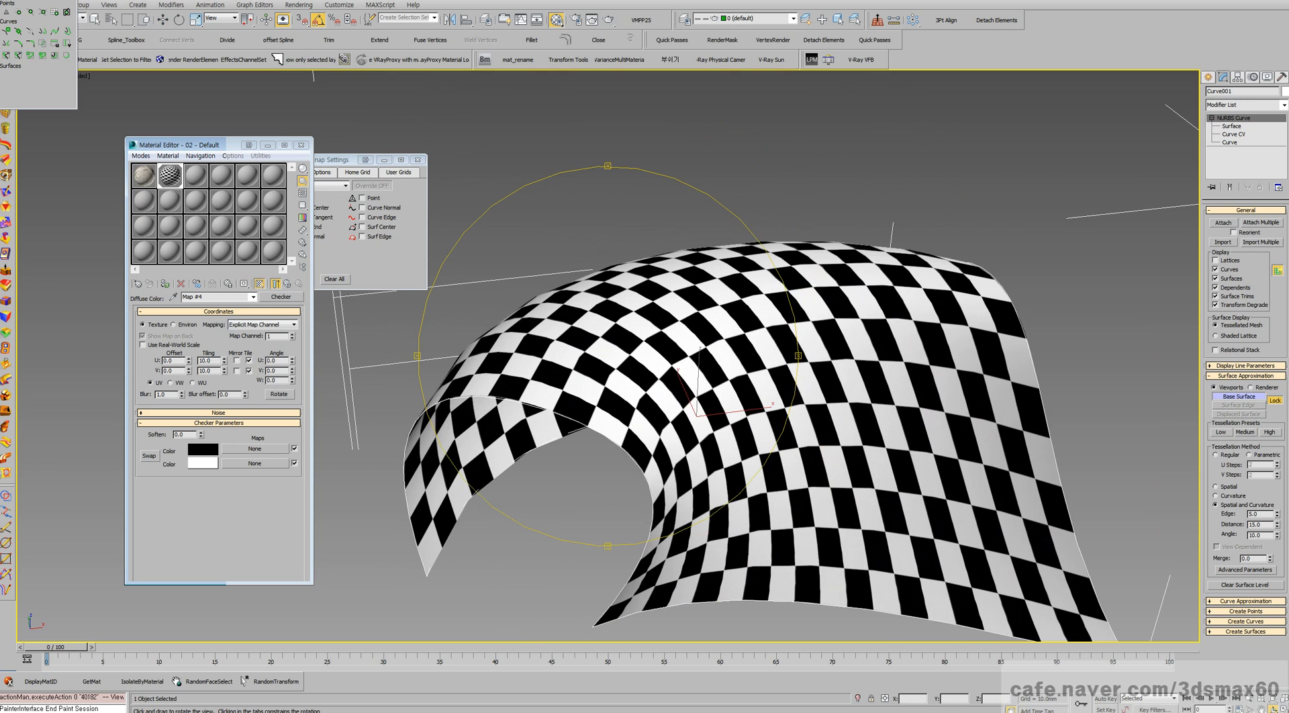
middle_click_drag(733, 323, 631, 224)
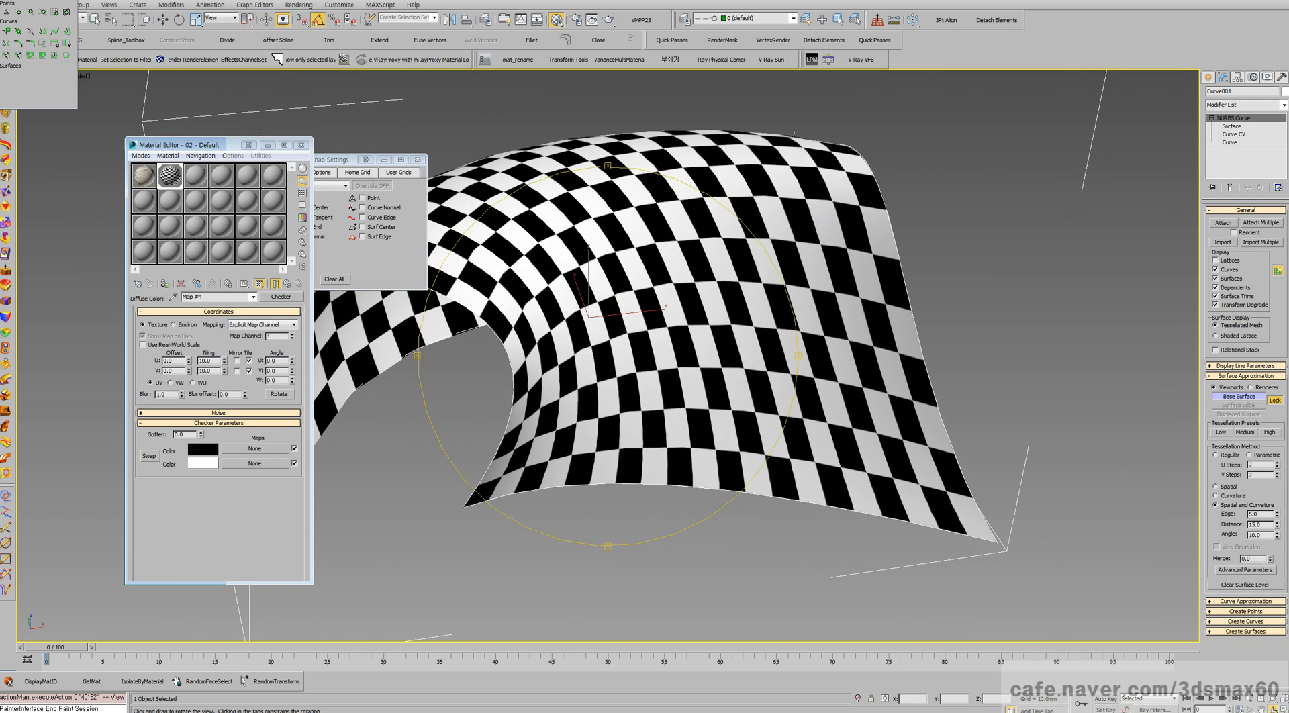
scroll(632, 328, "down", 2)
key("w")
scroll(621, 269, "up", 5)
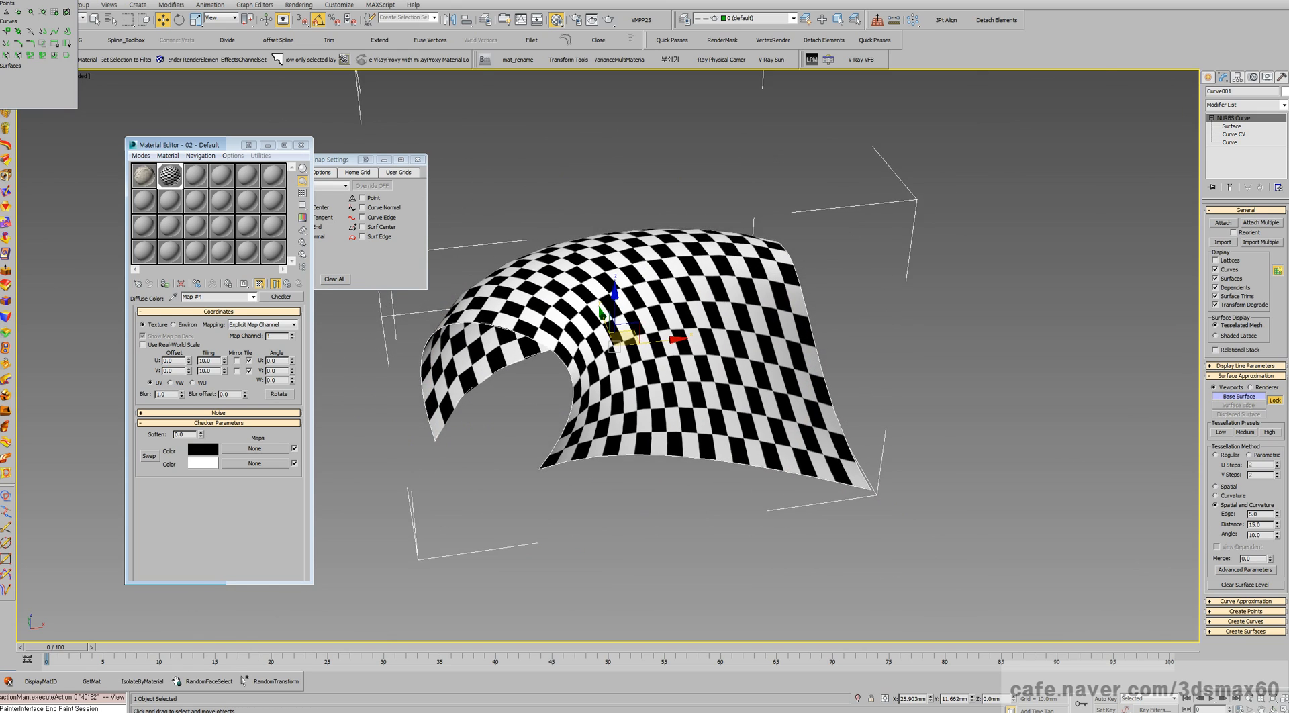
- Start a new empty scene without saving the changes to the current one
key("ctrl+n")
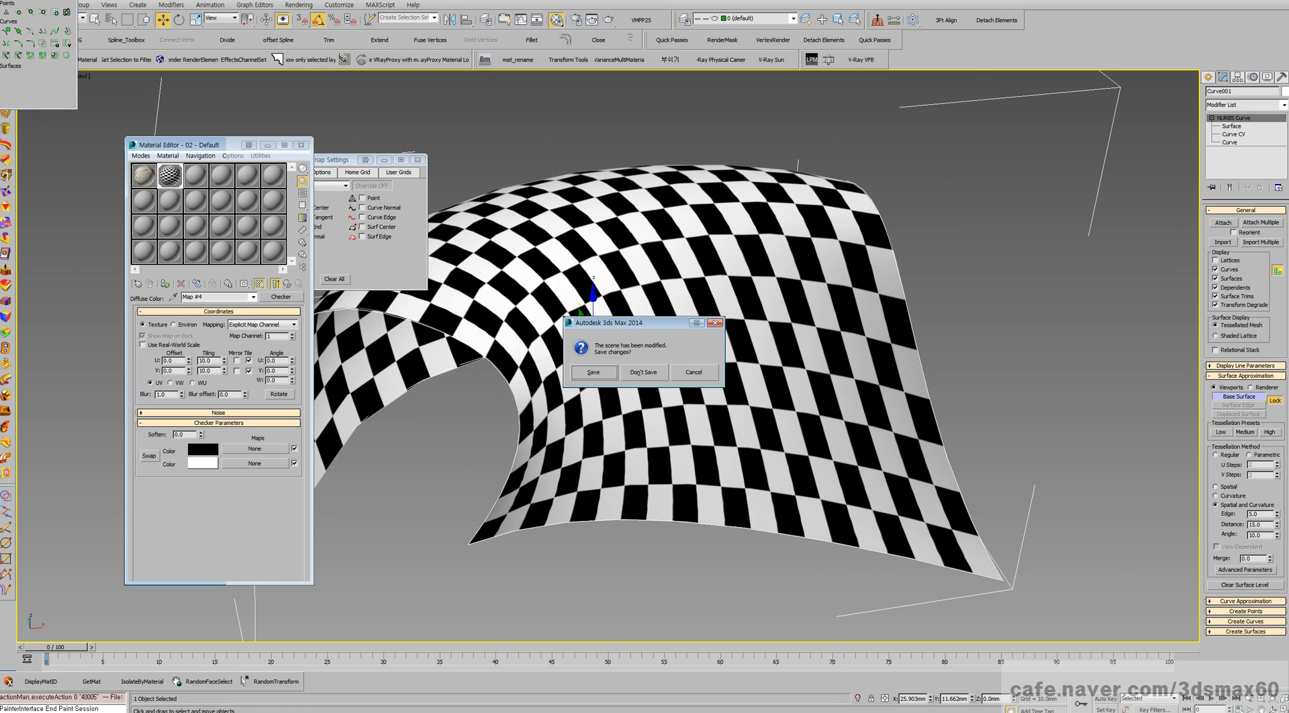
key("n")
key("y")
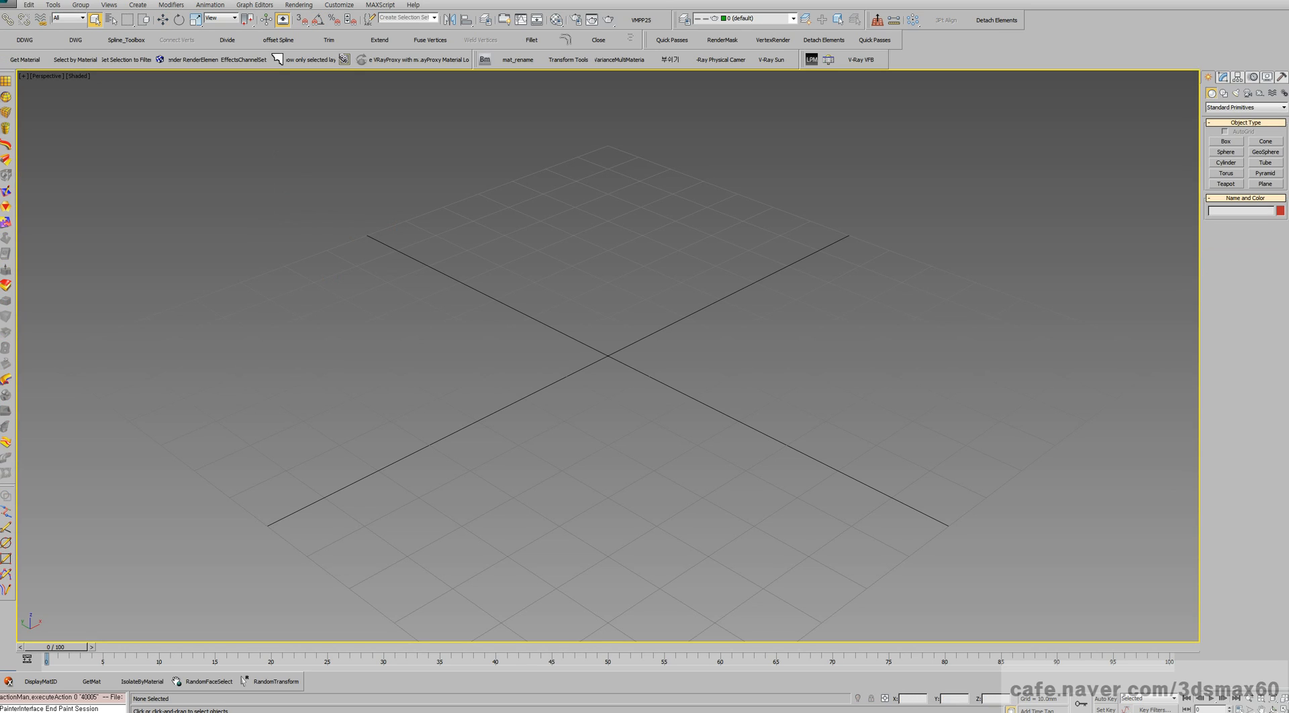
- Check the Patch Grids object types and switch the object creation category to Splines
left_click(1247, 107)
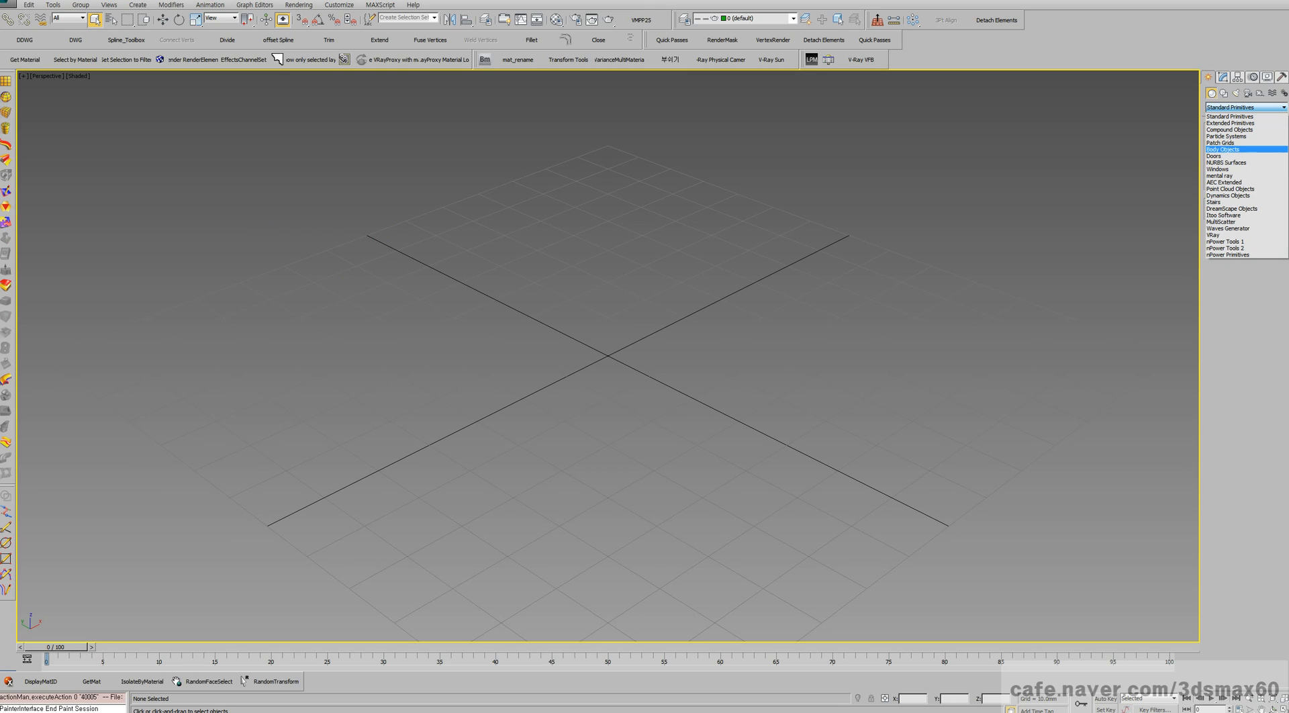
left_click(1222, 143)
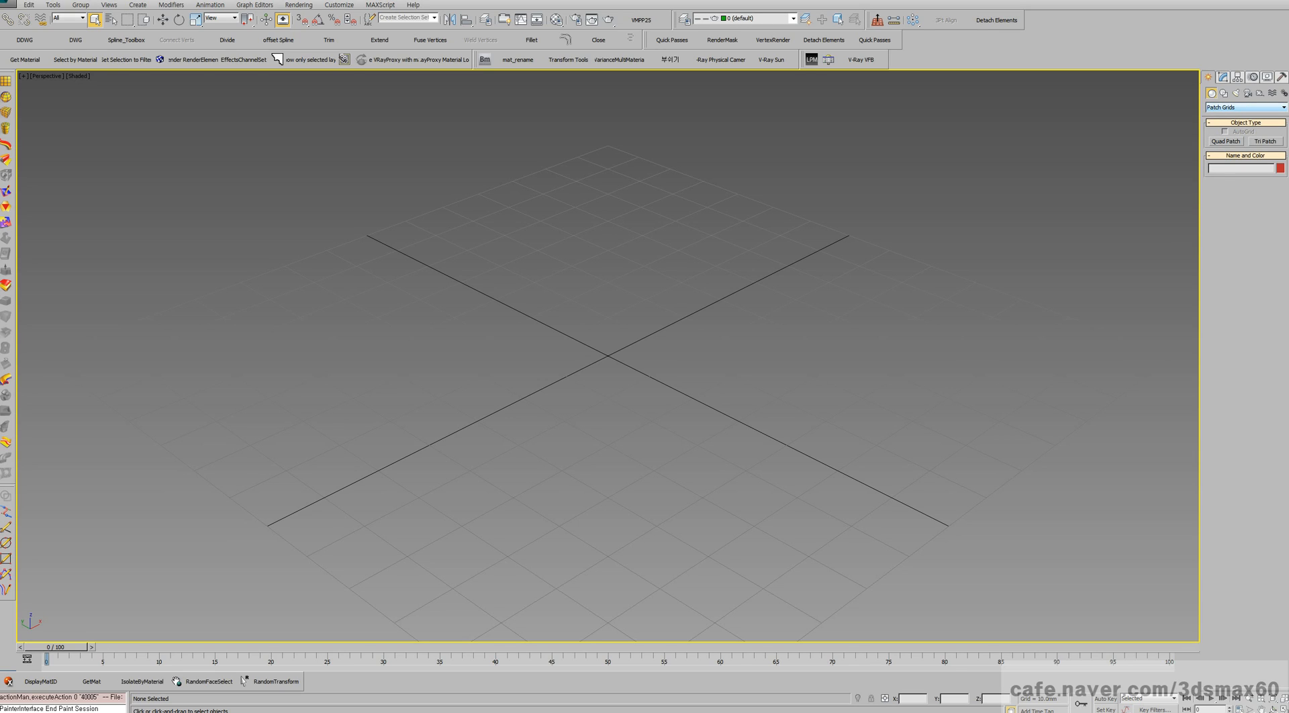
left_click(1246, 108)
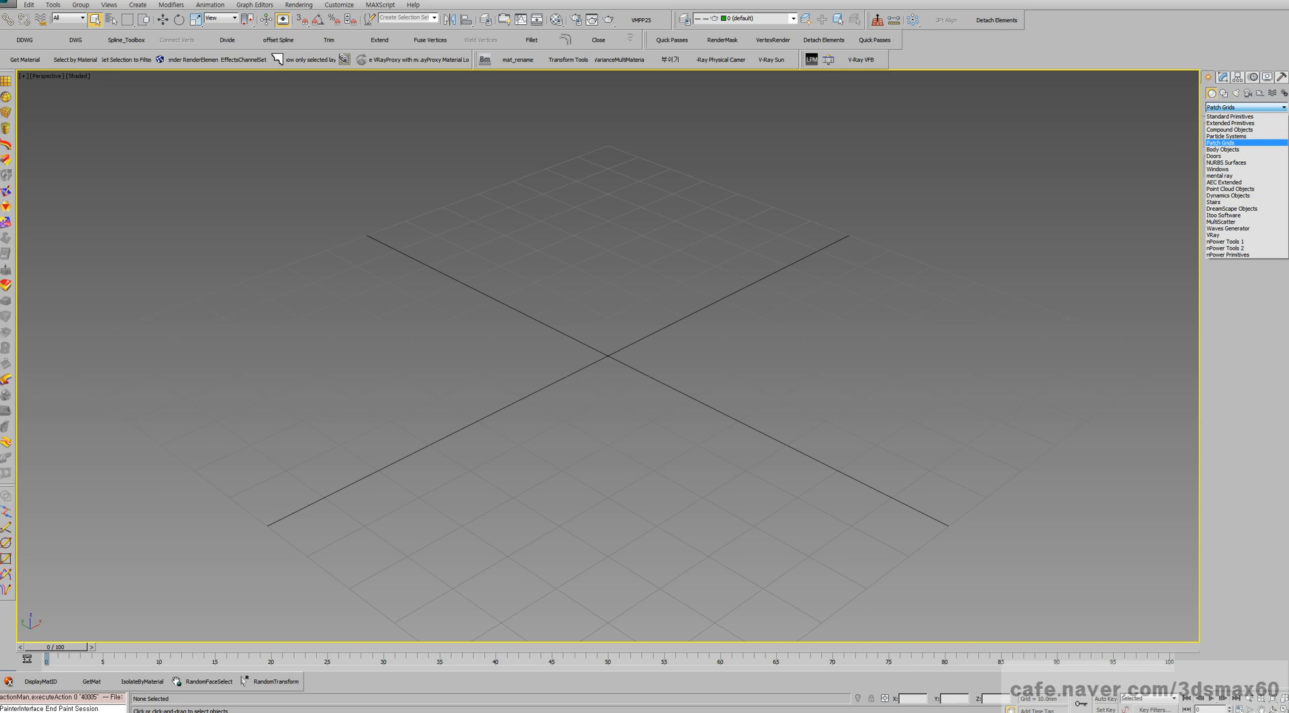
left_click(1246, 108)
left_click(1246, 108)
left_click(1230, 117)
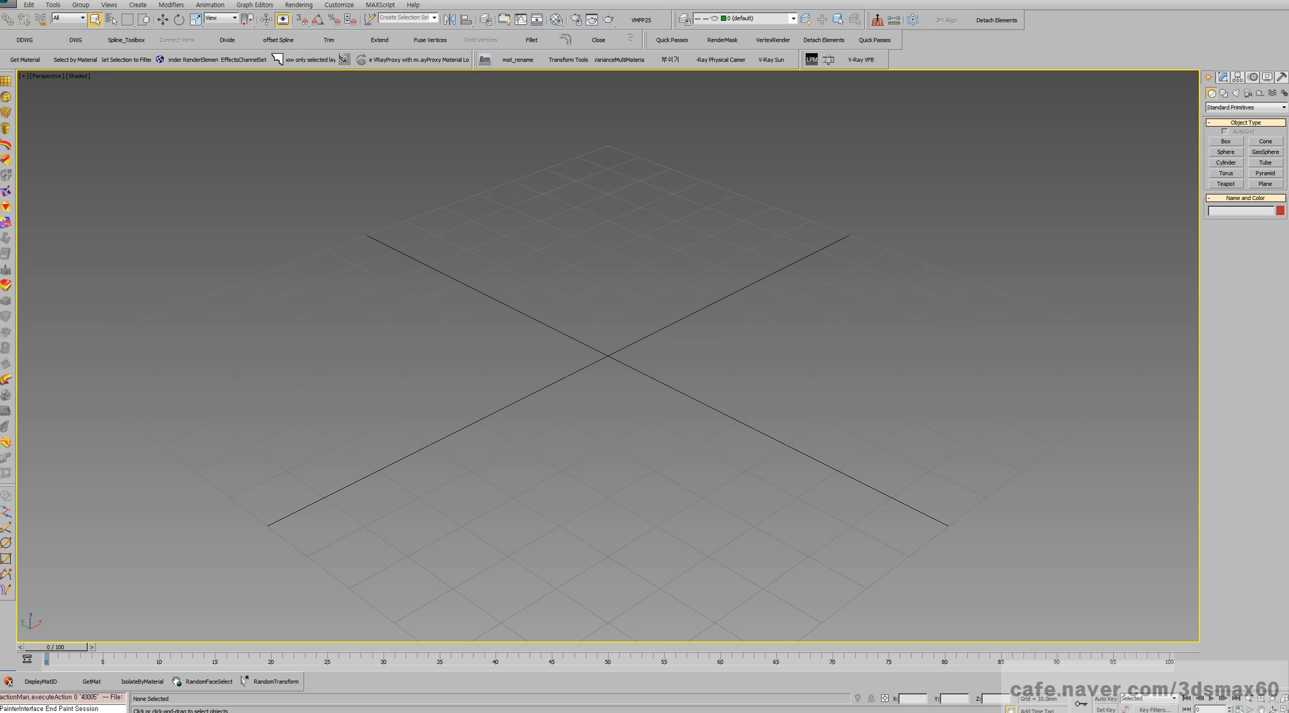
left_click(1224, 94)
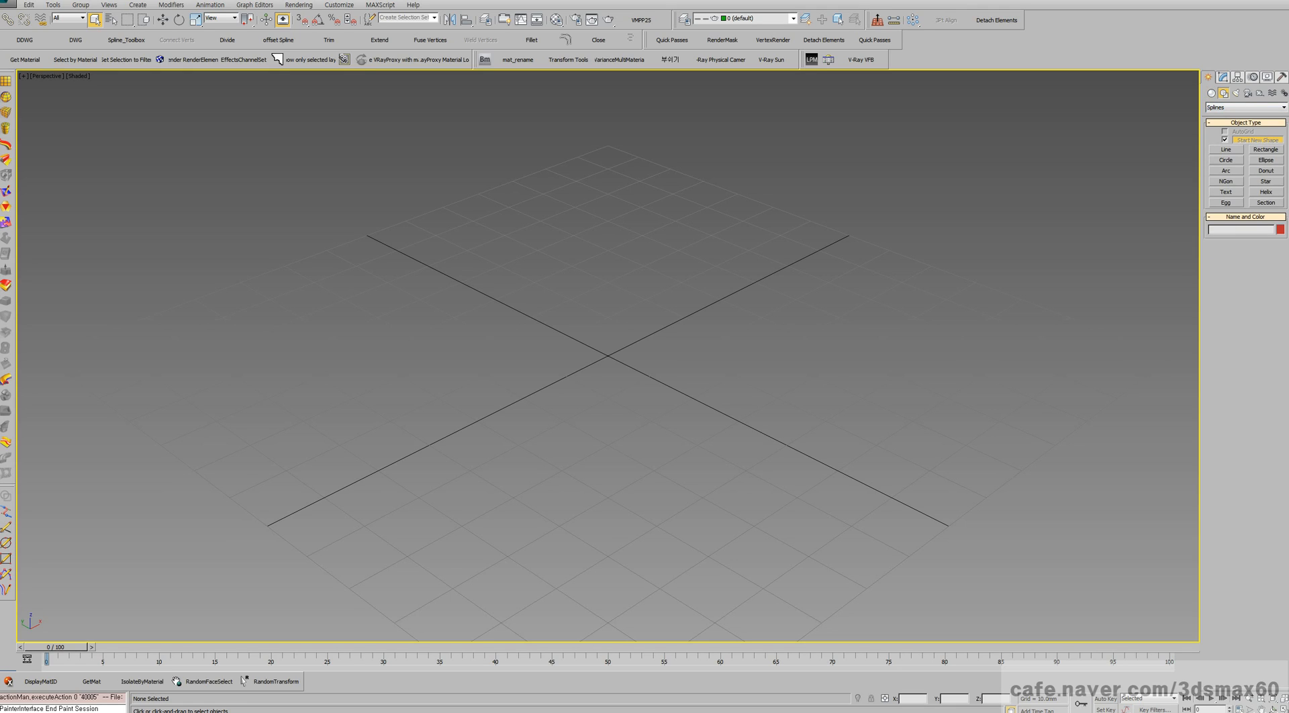
left_click(1267, 150)
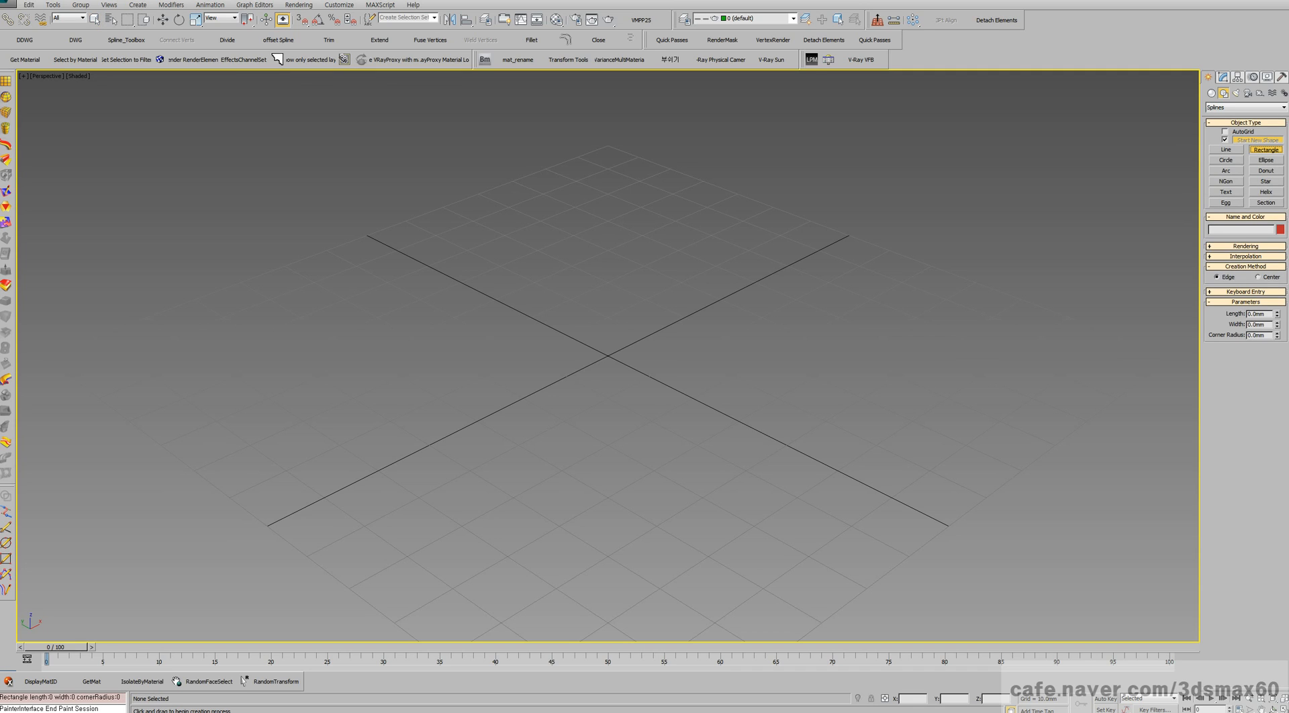
left_click_drag(210, 304, 517, 466)
right_click(517, 466)
- Draw an open arched Line spline with four points and Bezier curvature across the ground grid in perspective
left_click(1227, 150)
left_click(356, 401)
left_click_drag(463, 255, 509, 235)
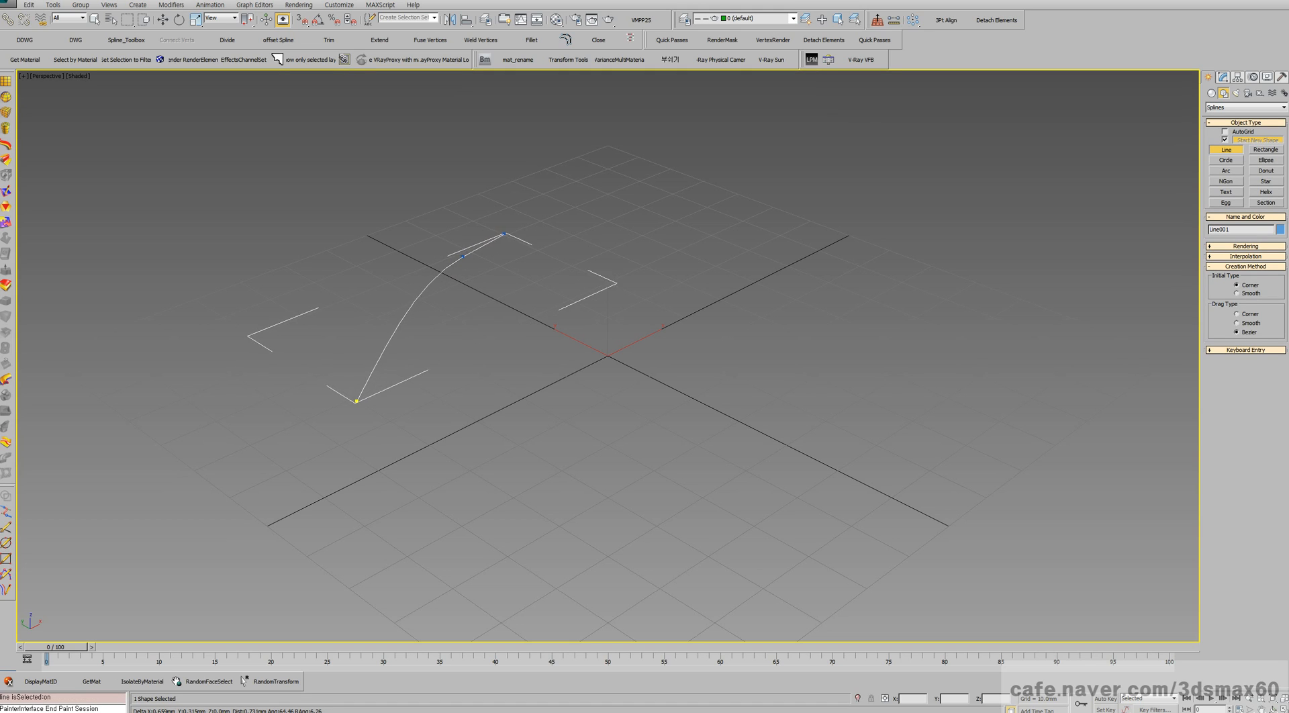
left_click_drag(675, 214, 743, 226)
left_click_drag(949, 293, 980, 292)
right_click(980, 292)
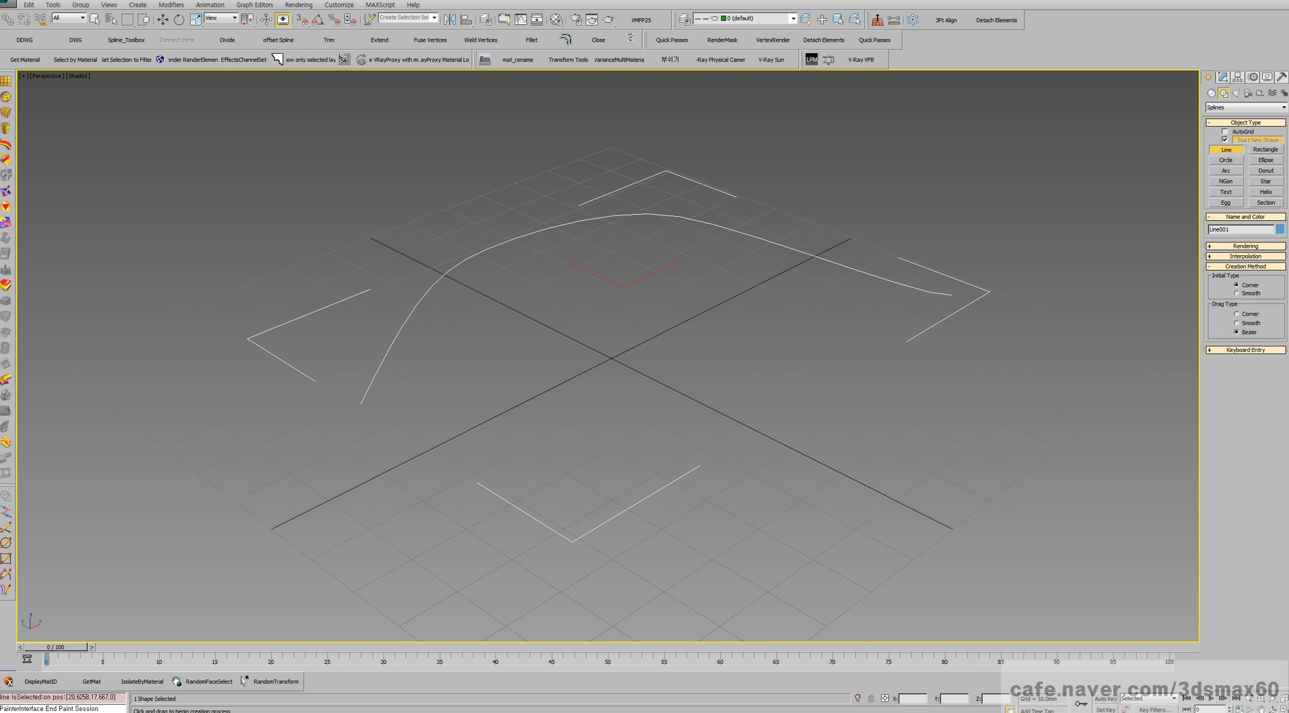
- In the front view, draw a thin Rectangle about 44 mm wide and 1.5 mm long beside the arched line
key("f")
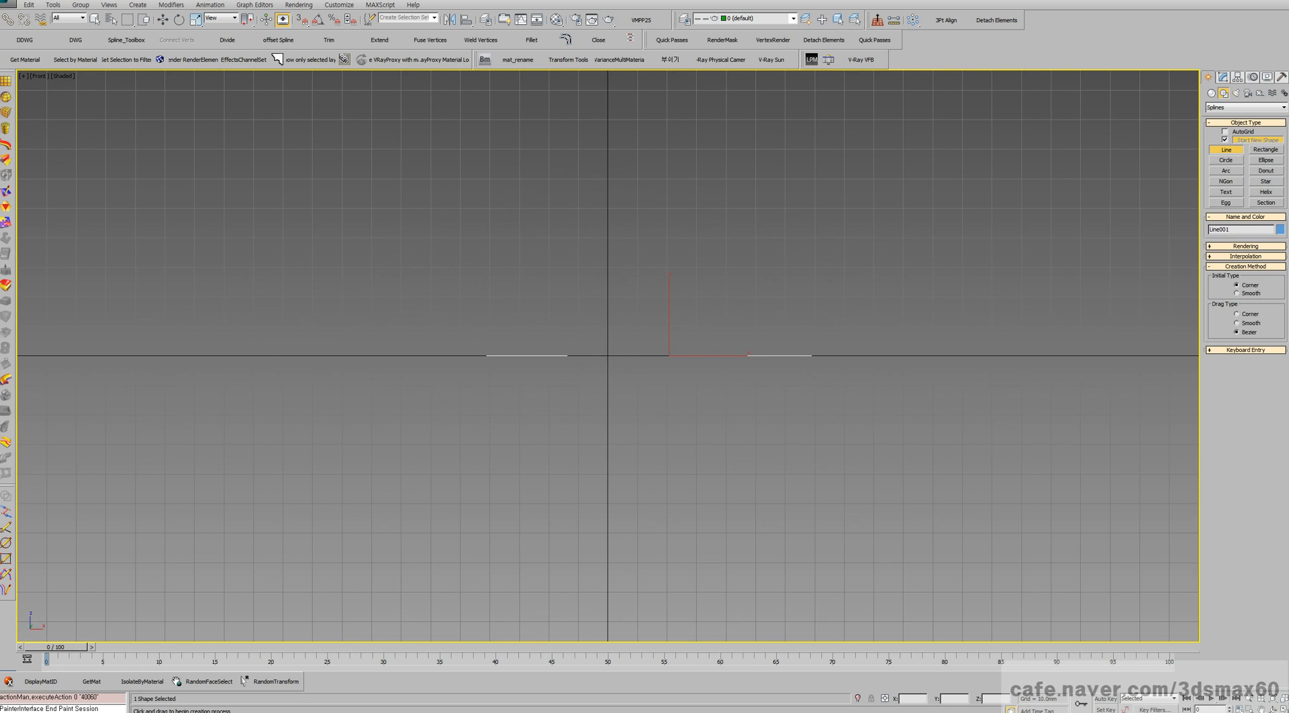
left_click(1266, 149)
left_click_drag(404, 342, 535, 341)
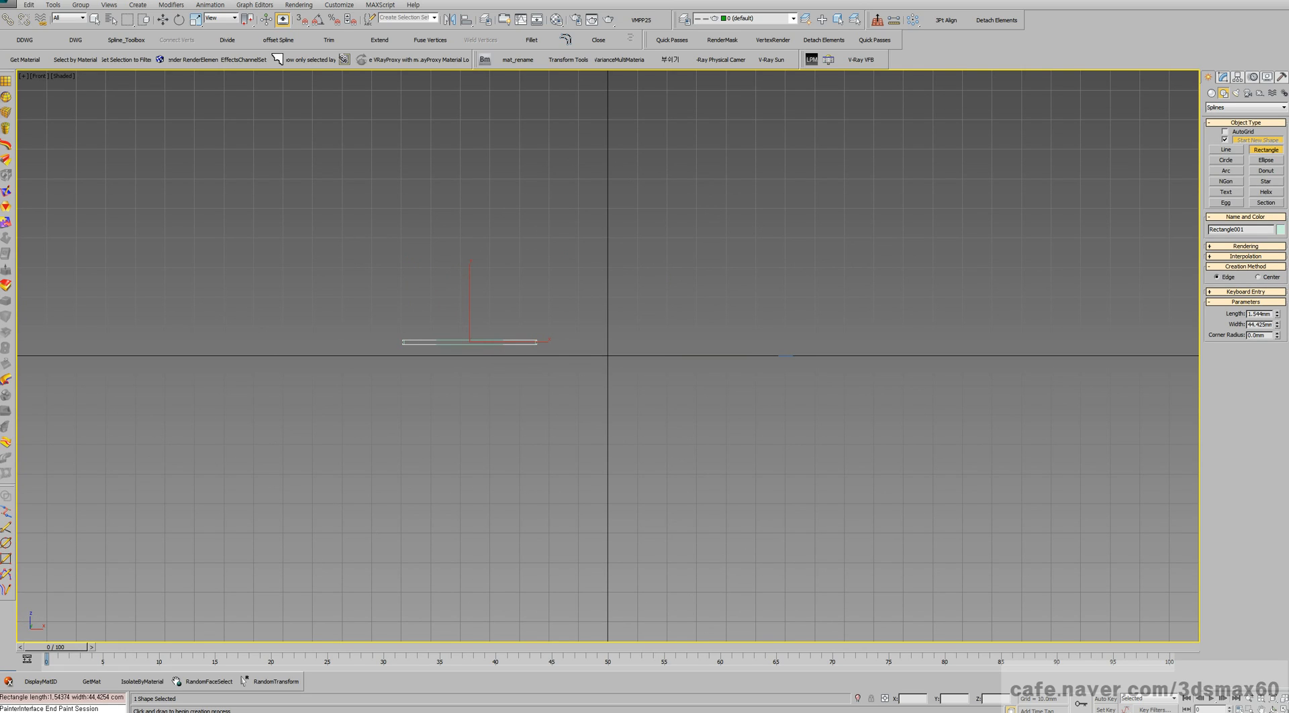
- Check how the thin rectangle sits relative to the arched line from the top and from an orbited angle
key("t")
key("q")
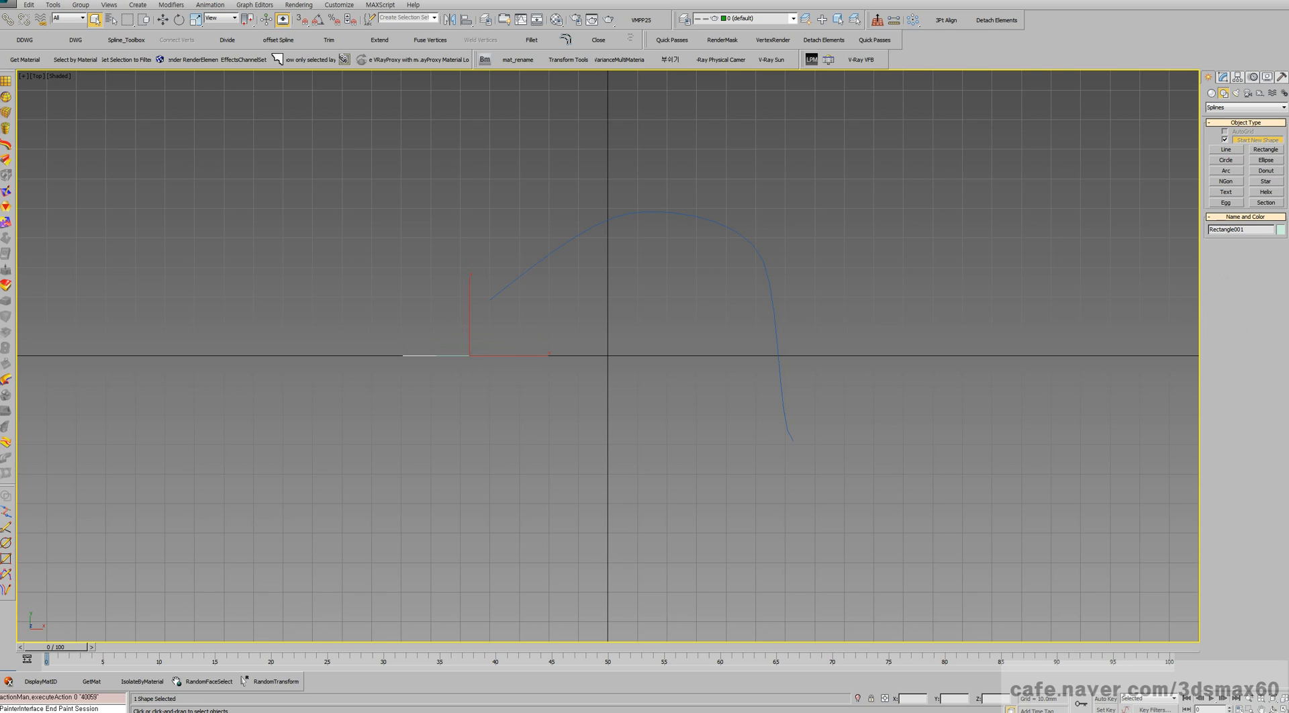
right_click(584, 336)
left_click(605, 348)
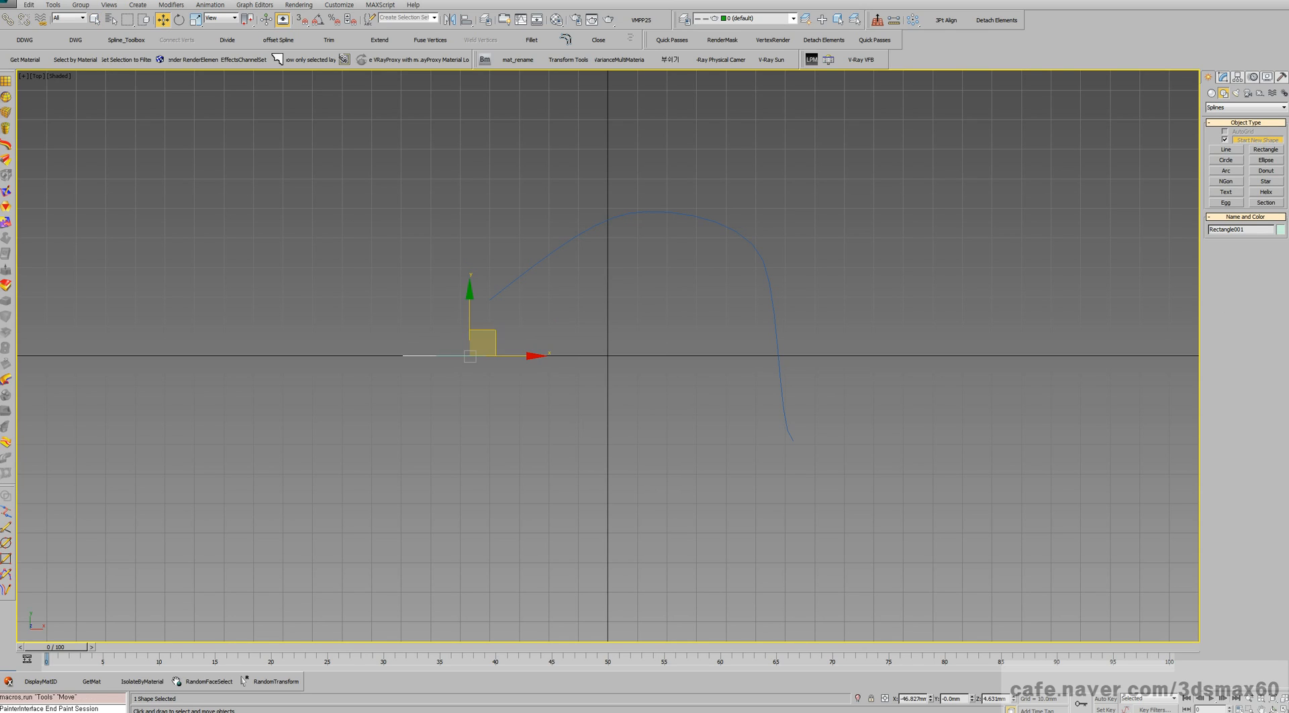
left_click(584, 235)
left_click(471, 356)
key("ctrl+r")
left_click_drag(608, 390, 600, 352)
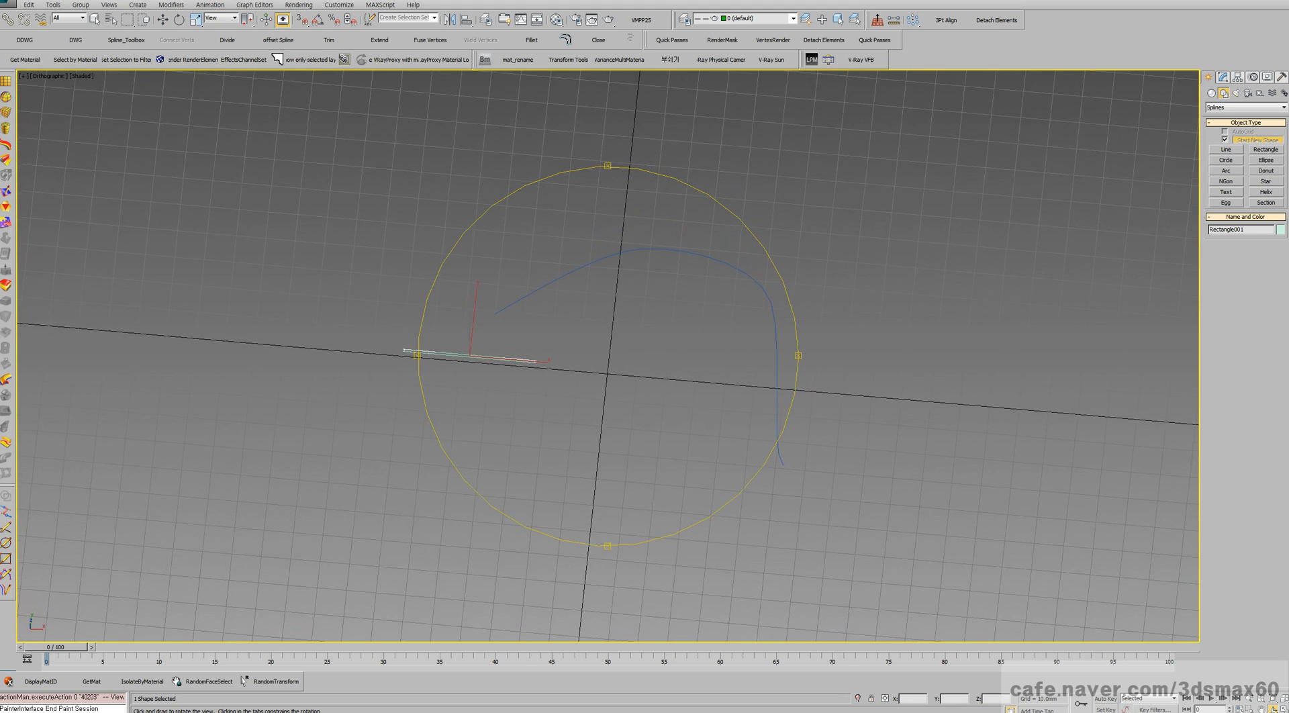
key("w")
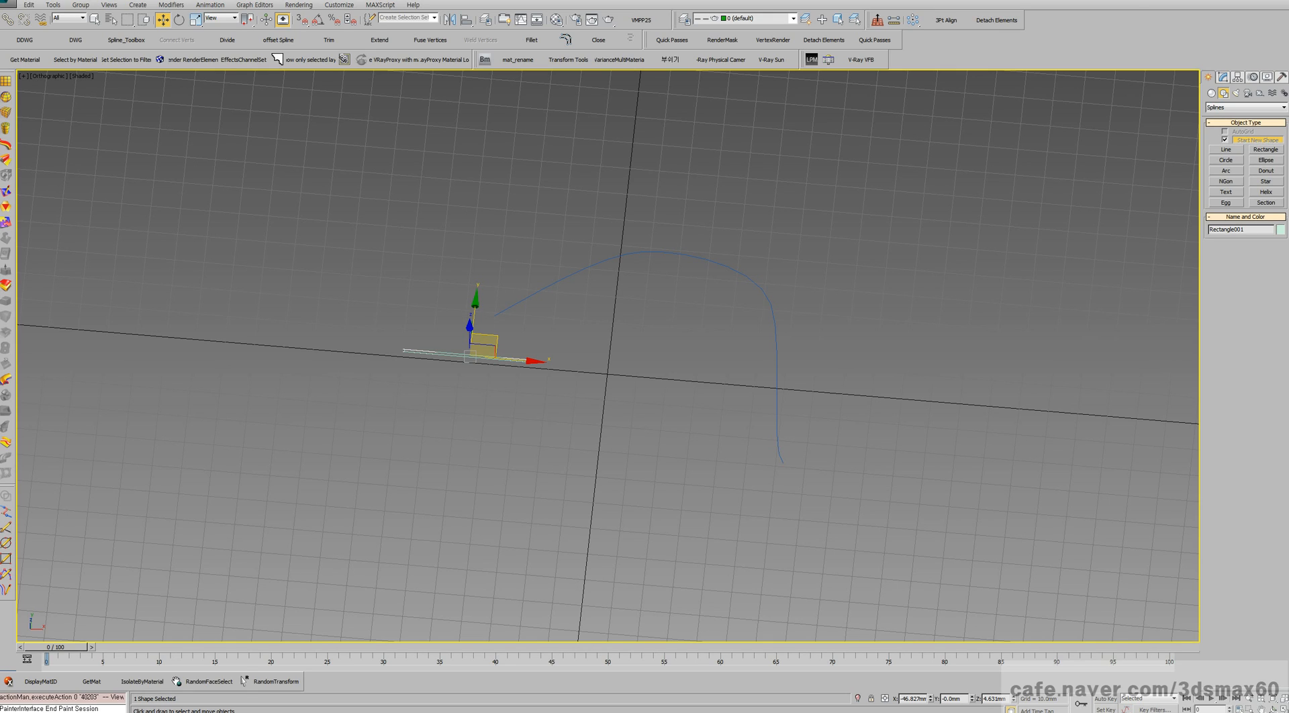
- Reduce the thin rectangle's width to about 34 mm and return to a perspective view
key("1")
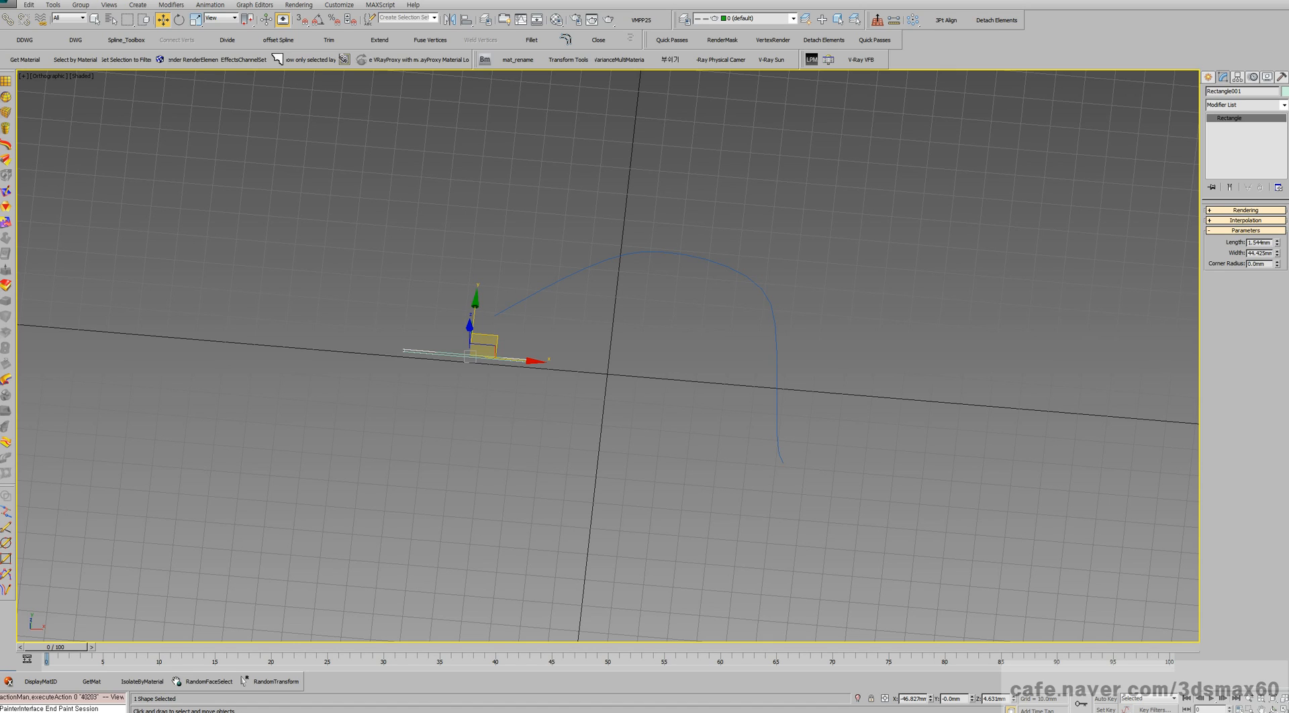
left_click_drag(1277, 254, 1277, 279)
middle_click_drag(671, 349, 675, 389)
key("p")
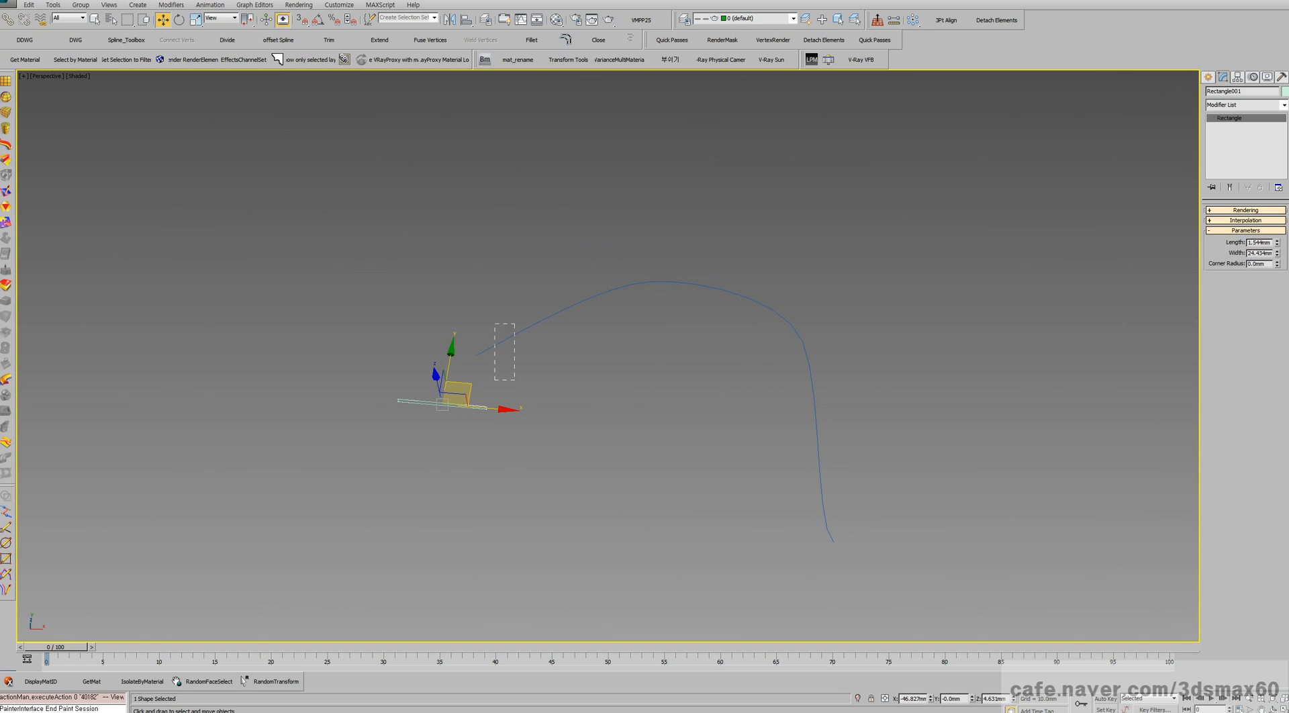
- Create a Loft compound object with the arched line as its path and the thin rectangle as its shape
left_click_drag(515, 380, 515, 380)
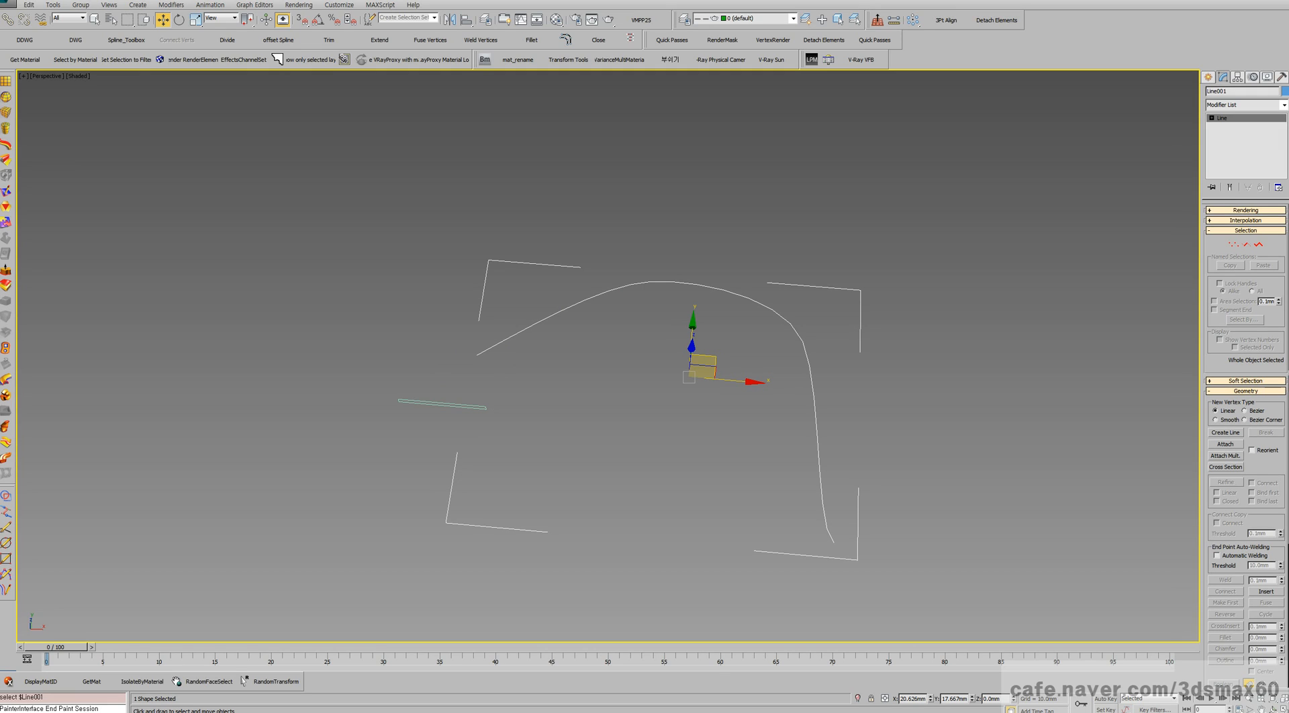
left_click(1208, 77)
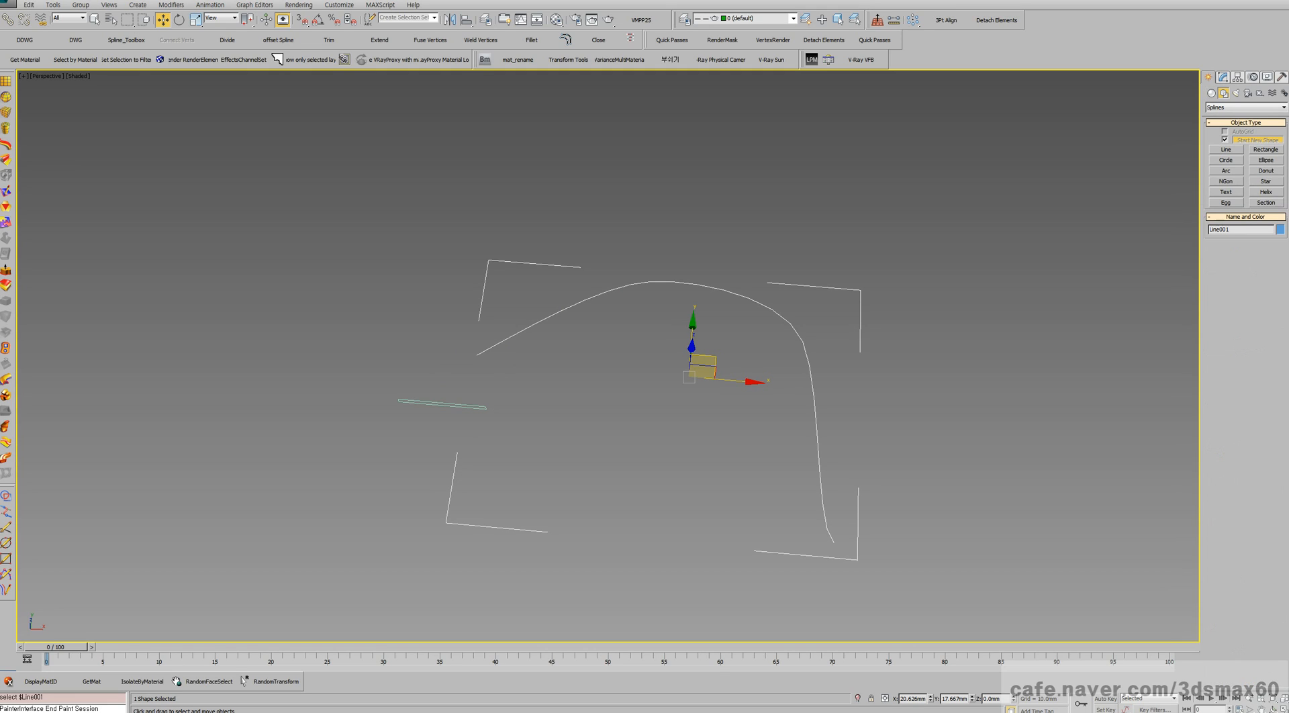
left_click(1212, 93)
left_click(1246, 106)
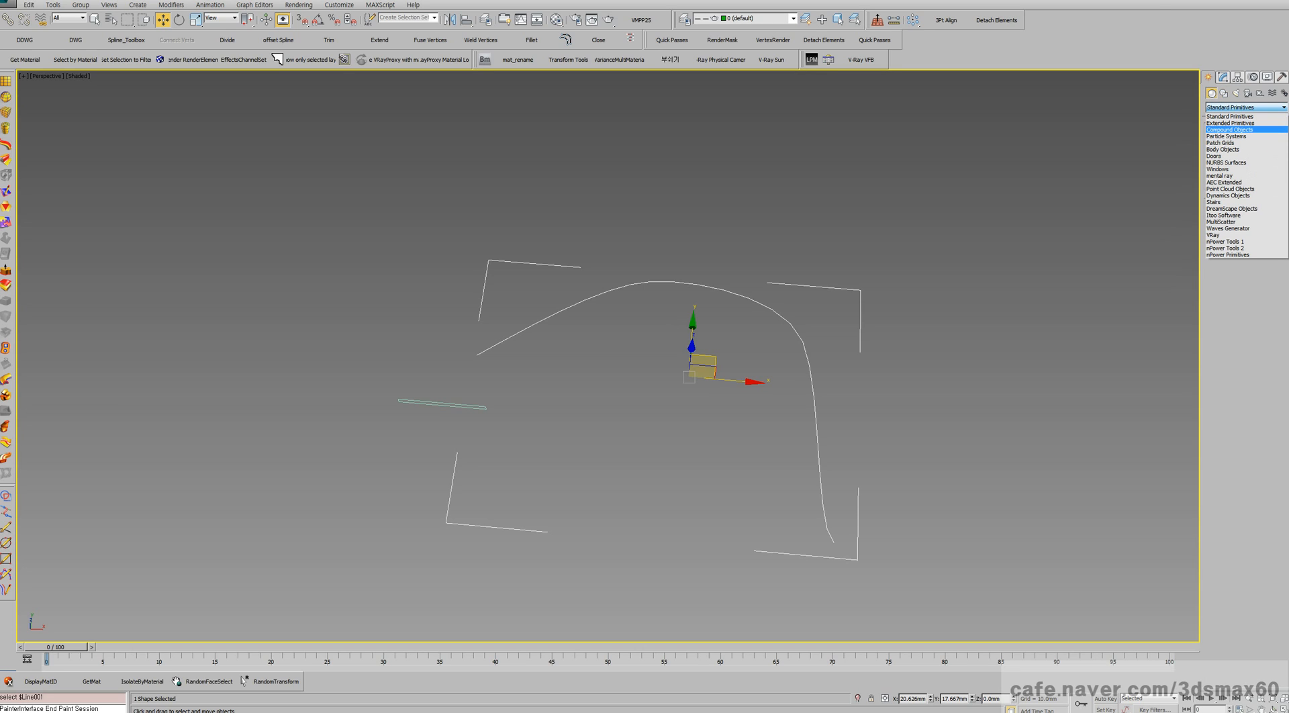
left_click(1229, 129)
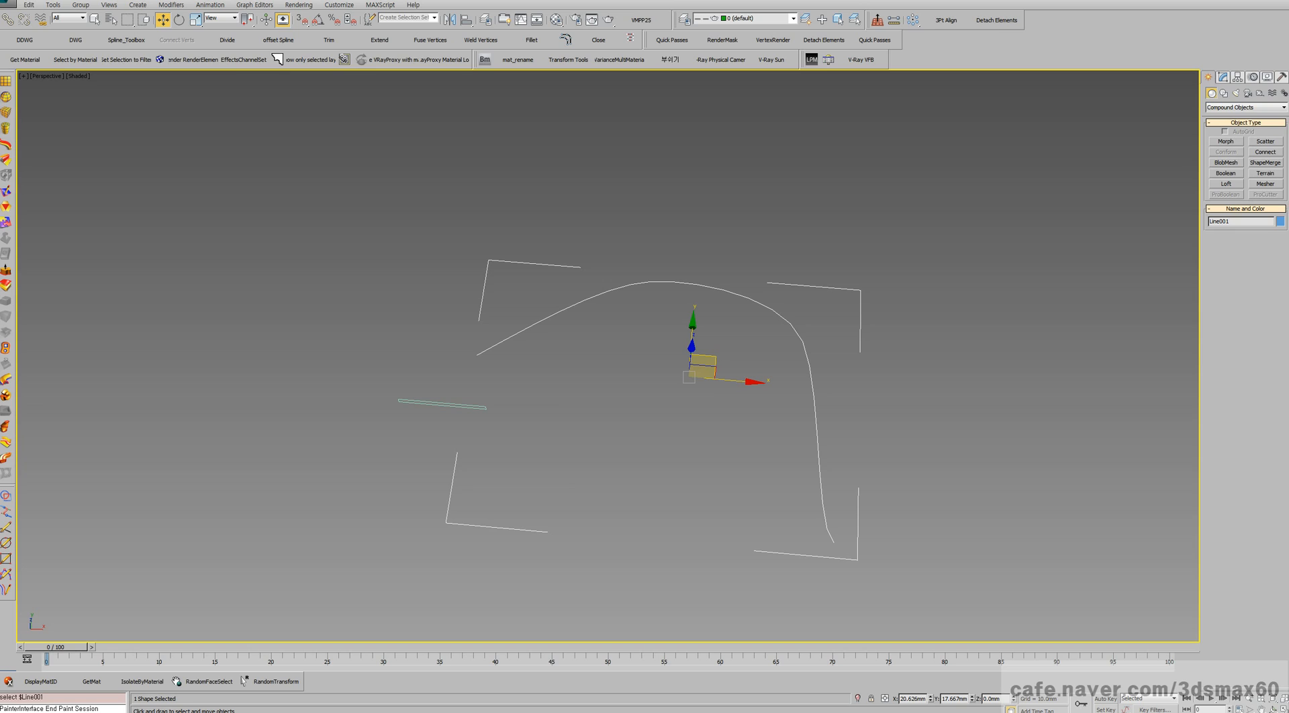
left_click(1227, 184)
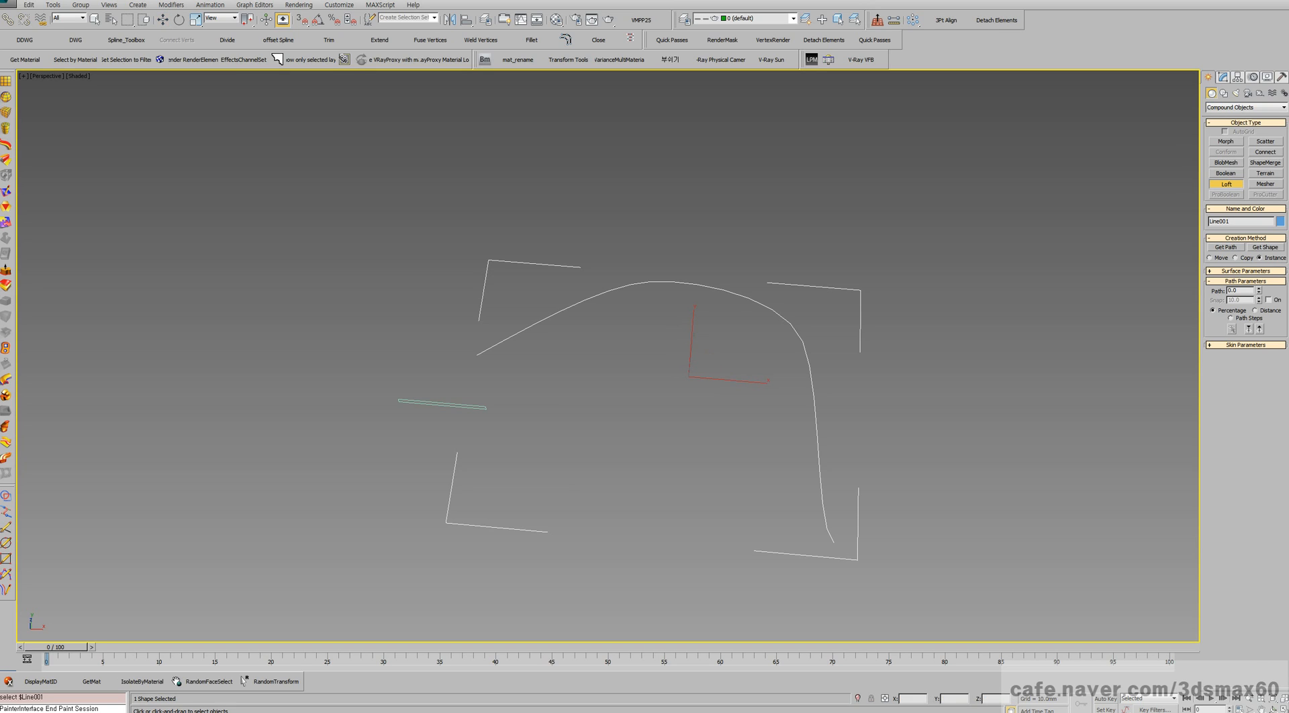
left_click(1265, 247)
left_click(442, 405)
key("w")
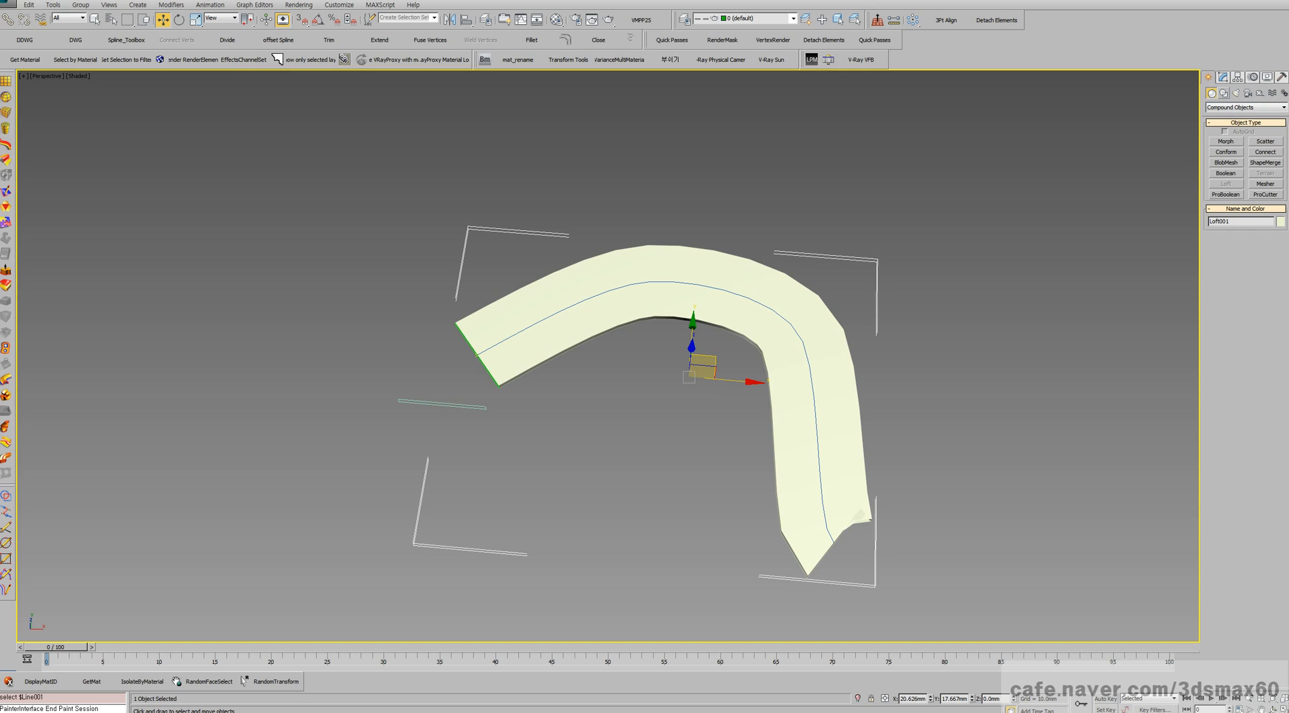
- Enable Apply Mapping in the loft's surface parameters
left_click(1223, 77)
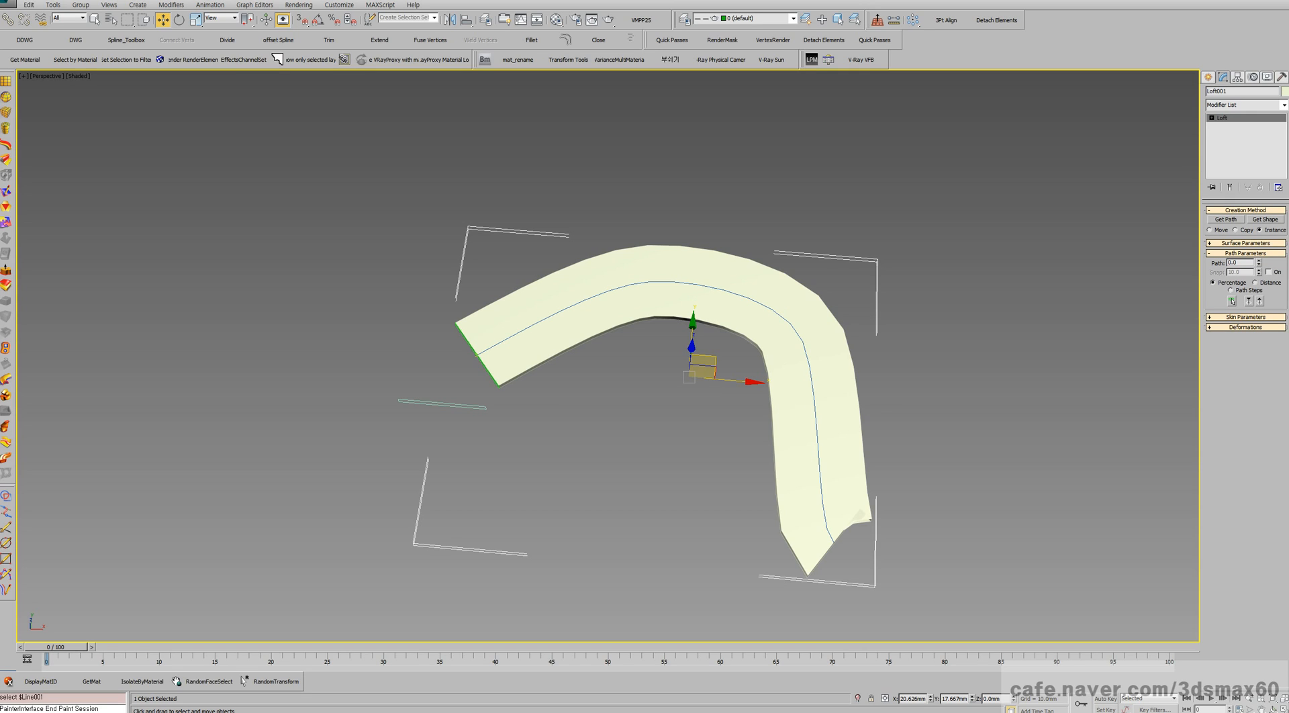
left_click(1246, 317)
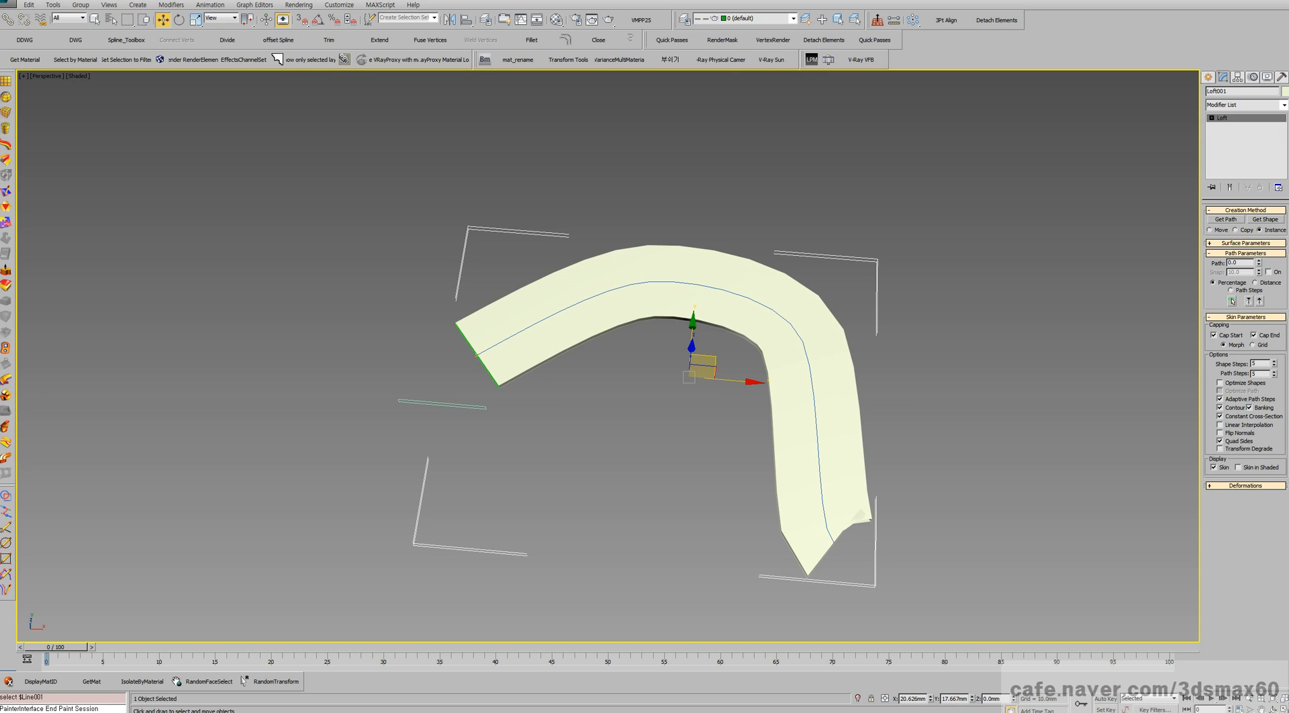
left_click(1246, 243)
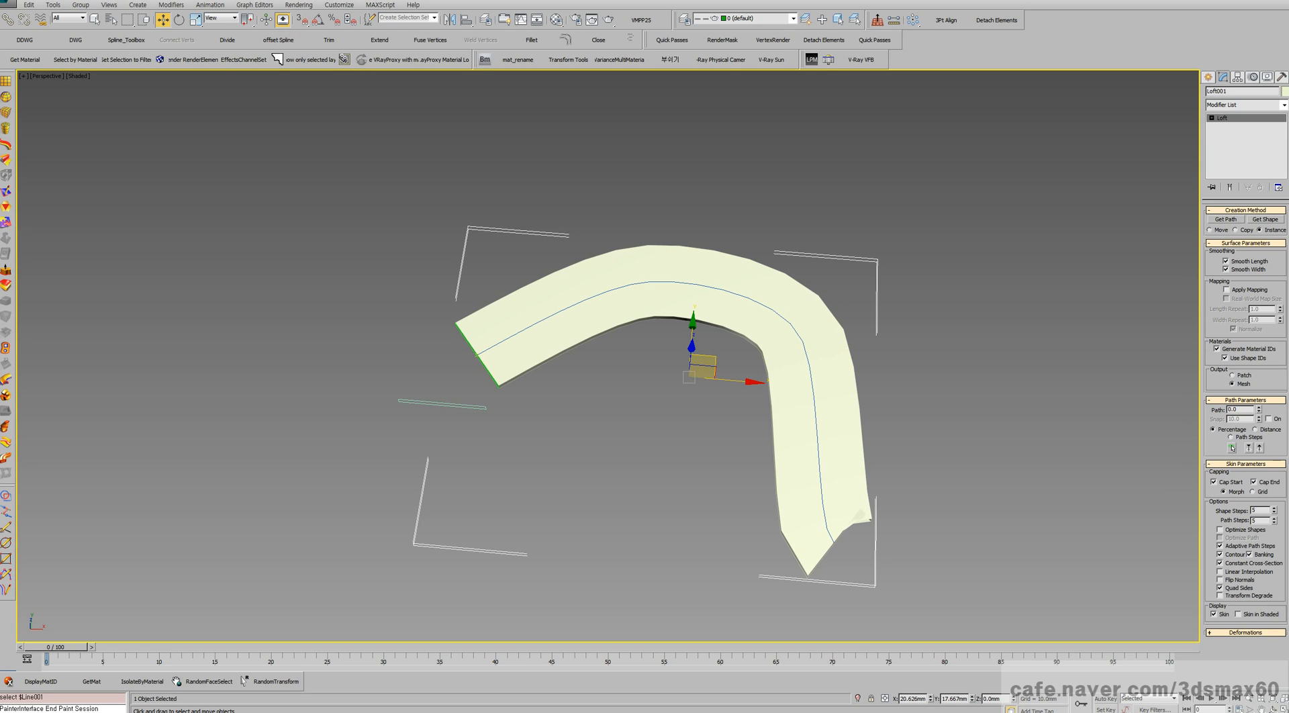
left_click(1226, 289)
left_click(1246, 632)
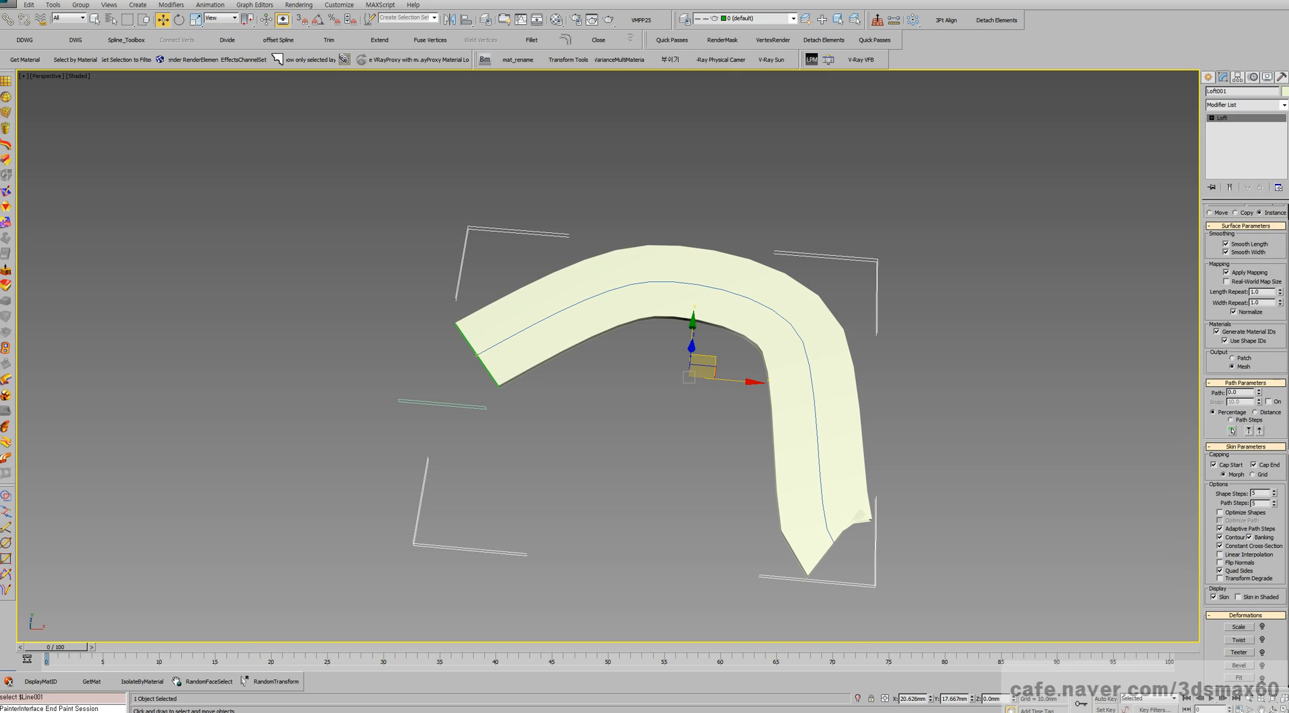
left_click(1245, 615)
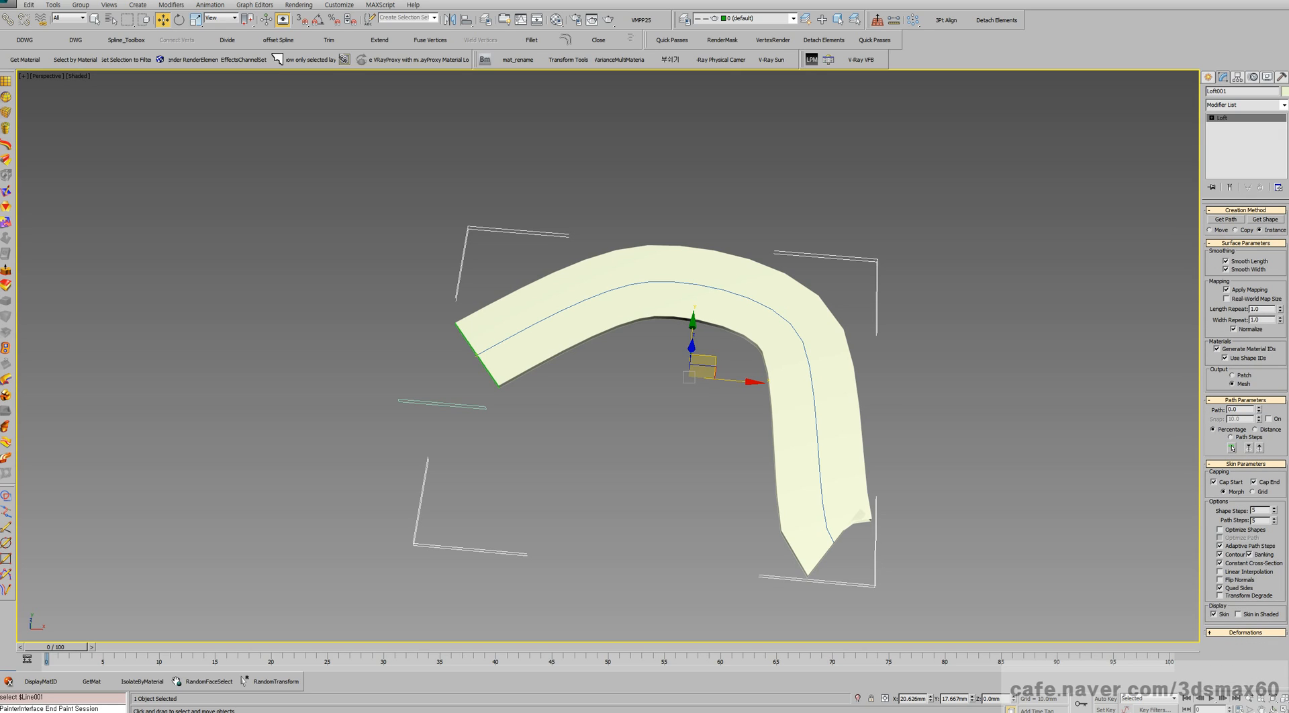
key("bracketleft")
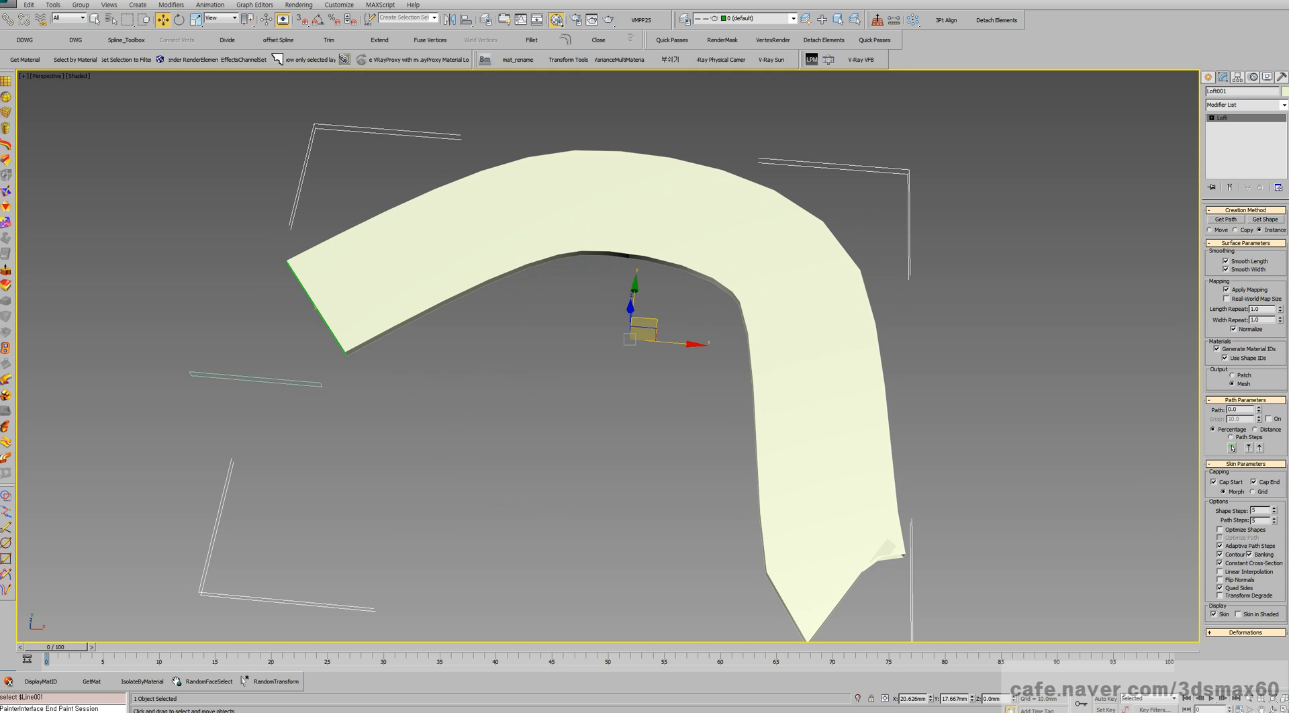
- Load the brick image b-2_2.jpg as the first material's diffuse bitmap and assign it to the loft with the map shown in the viewport
key("m")
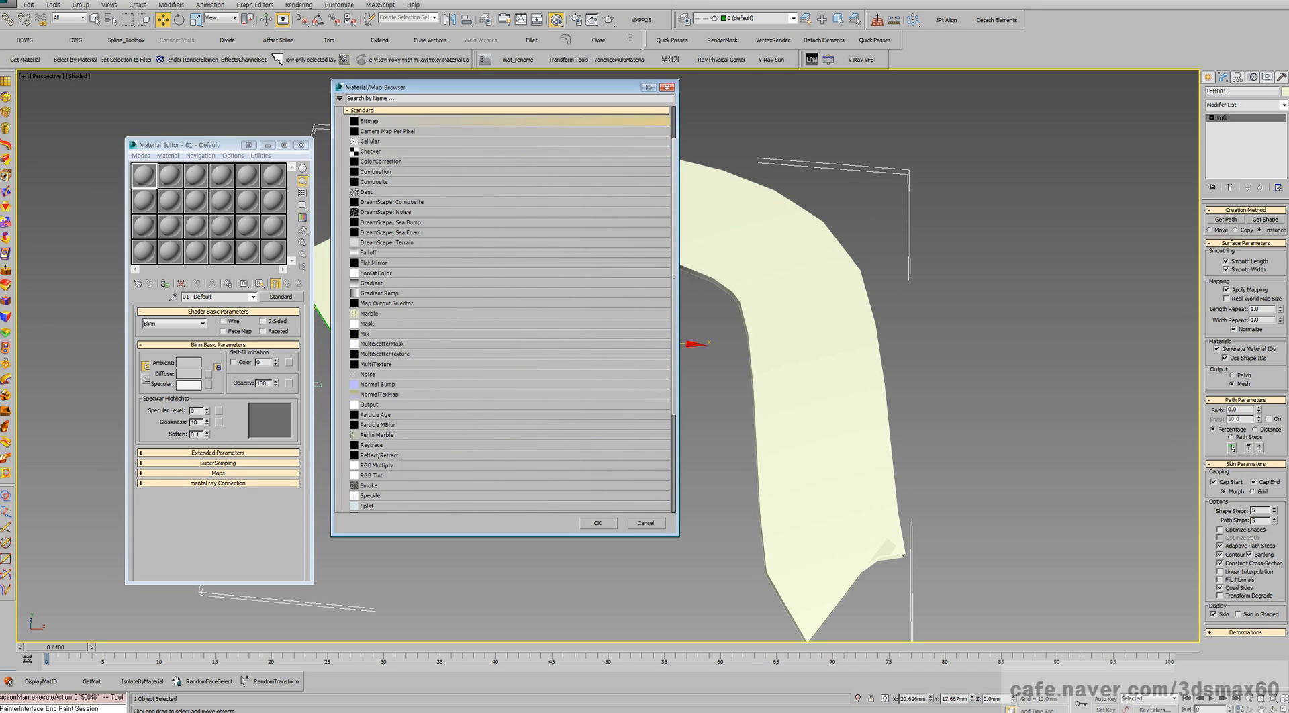
key("Return")
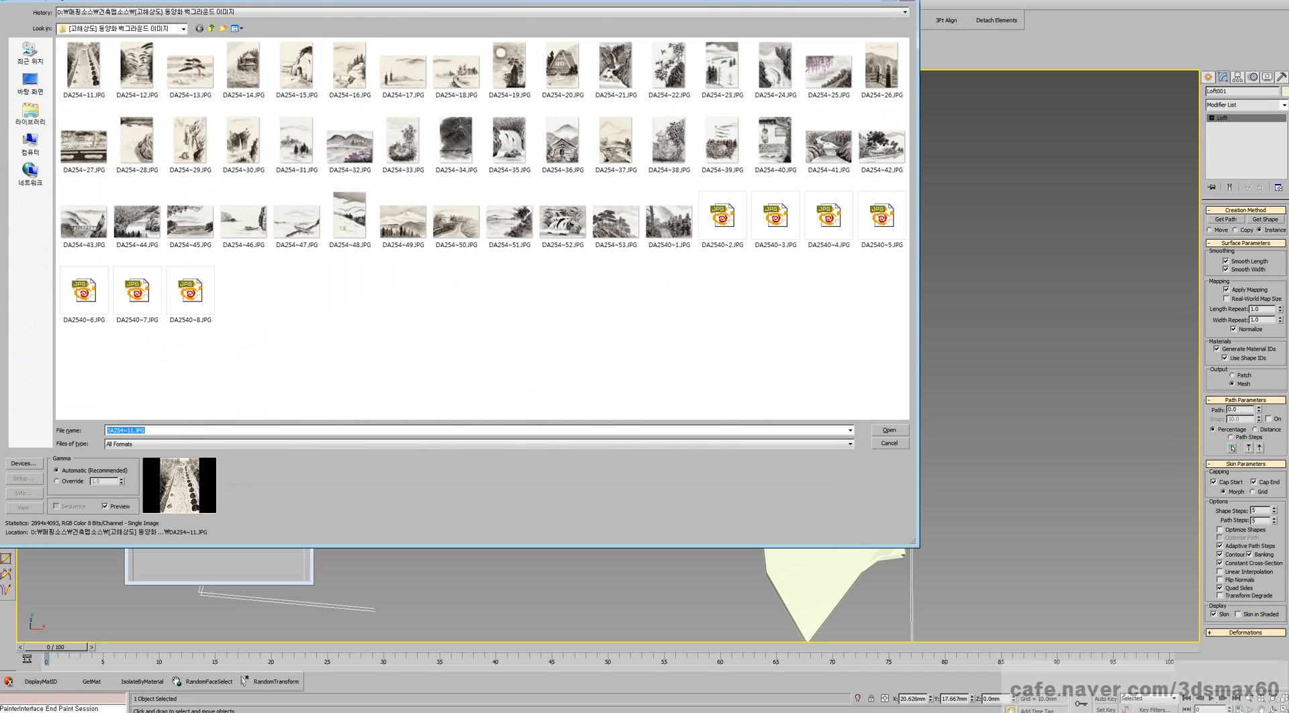
left_click(211, 28)
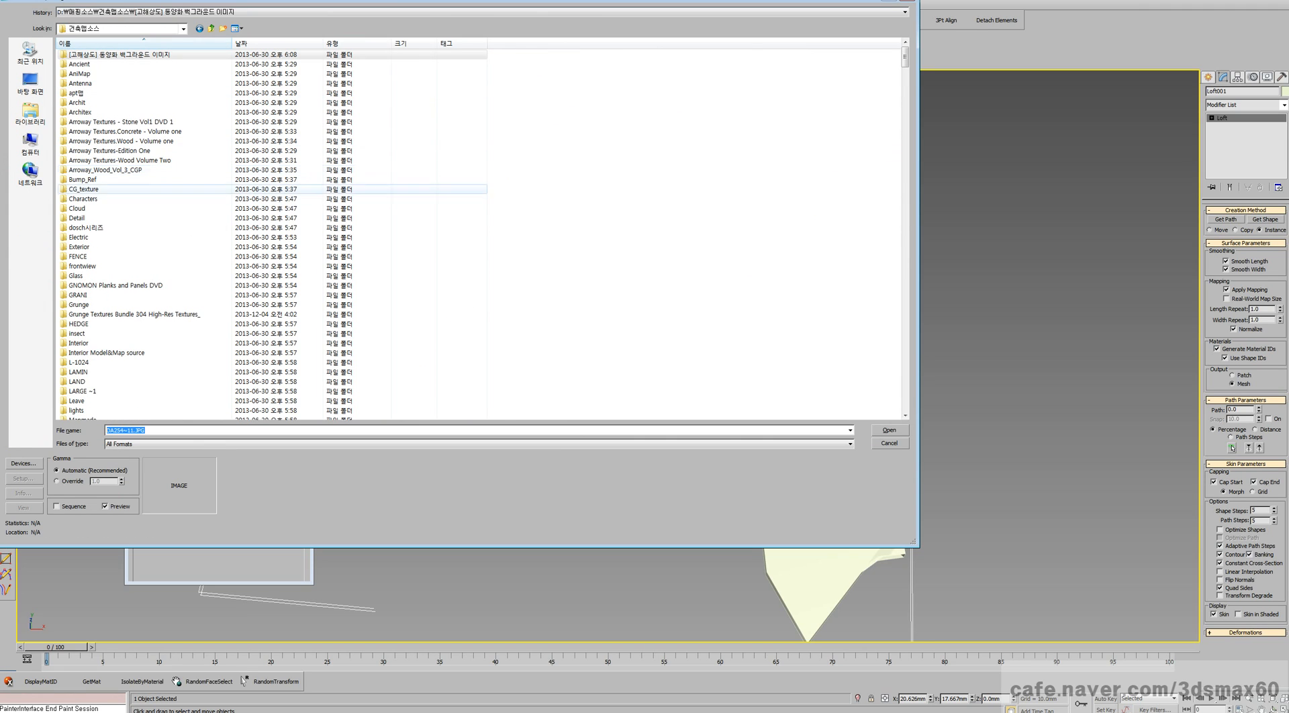
left_click(83, 199)
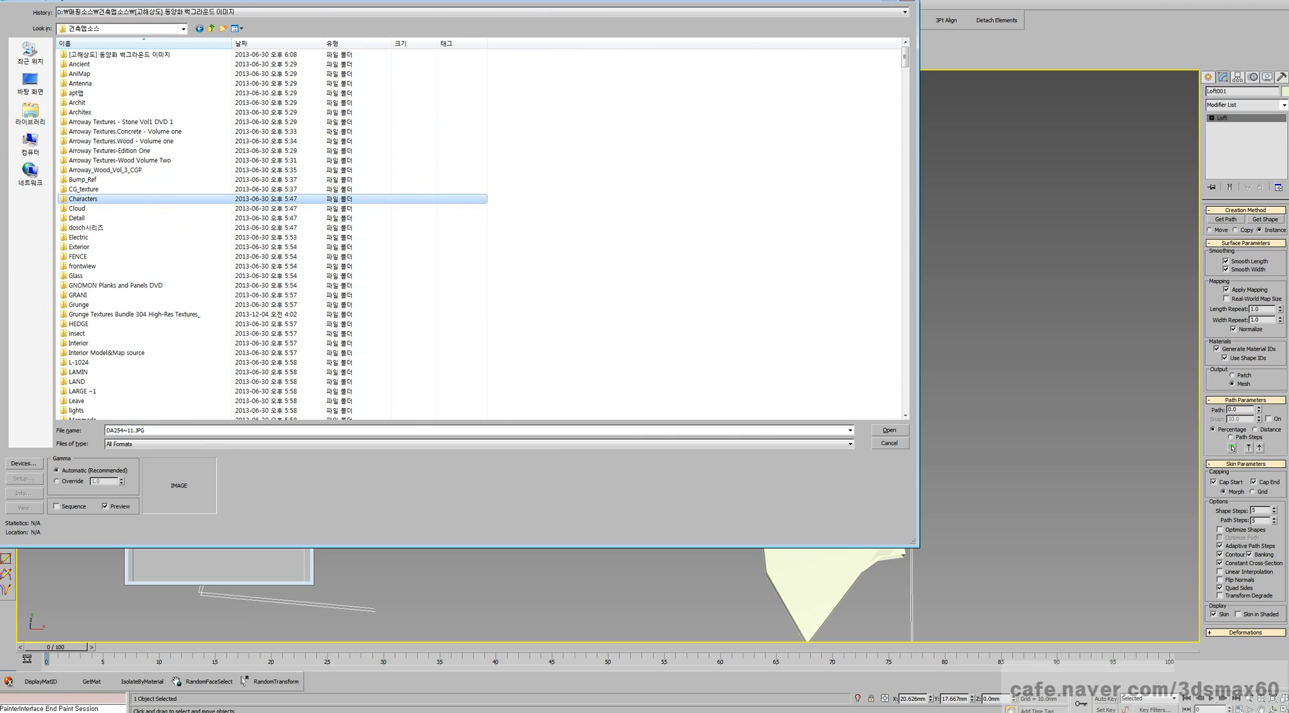
scroll(269, 228, "down", 20)
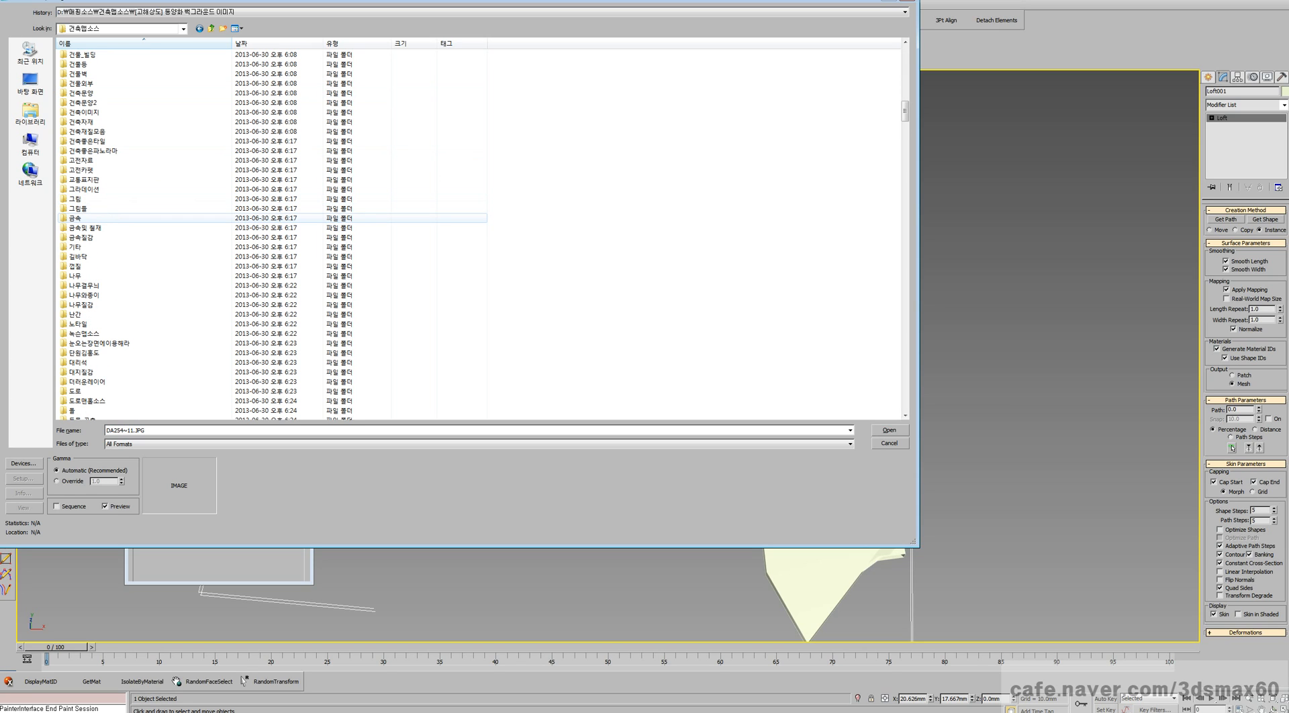
scroll(269, 222, "down", 8)
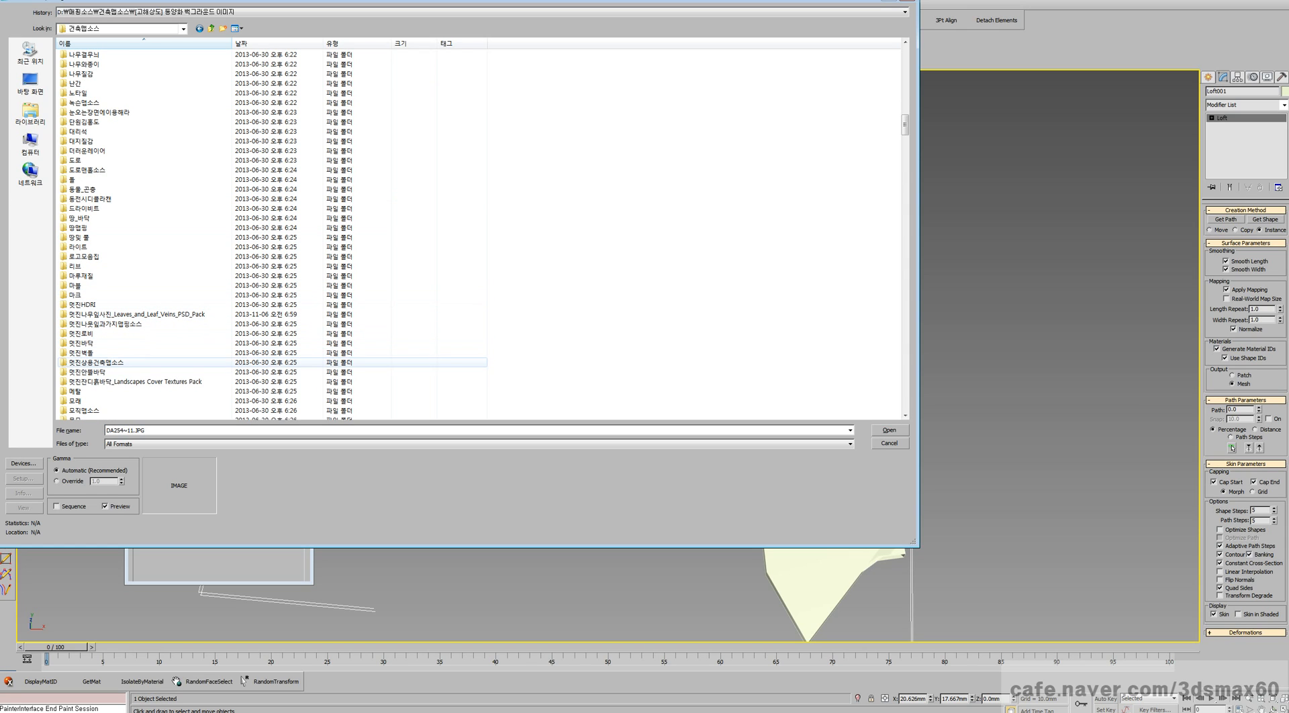
scroll(80, 371, "down", 5)
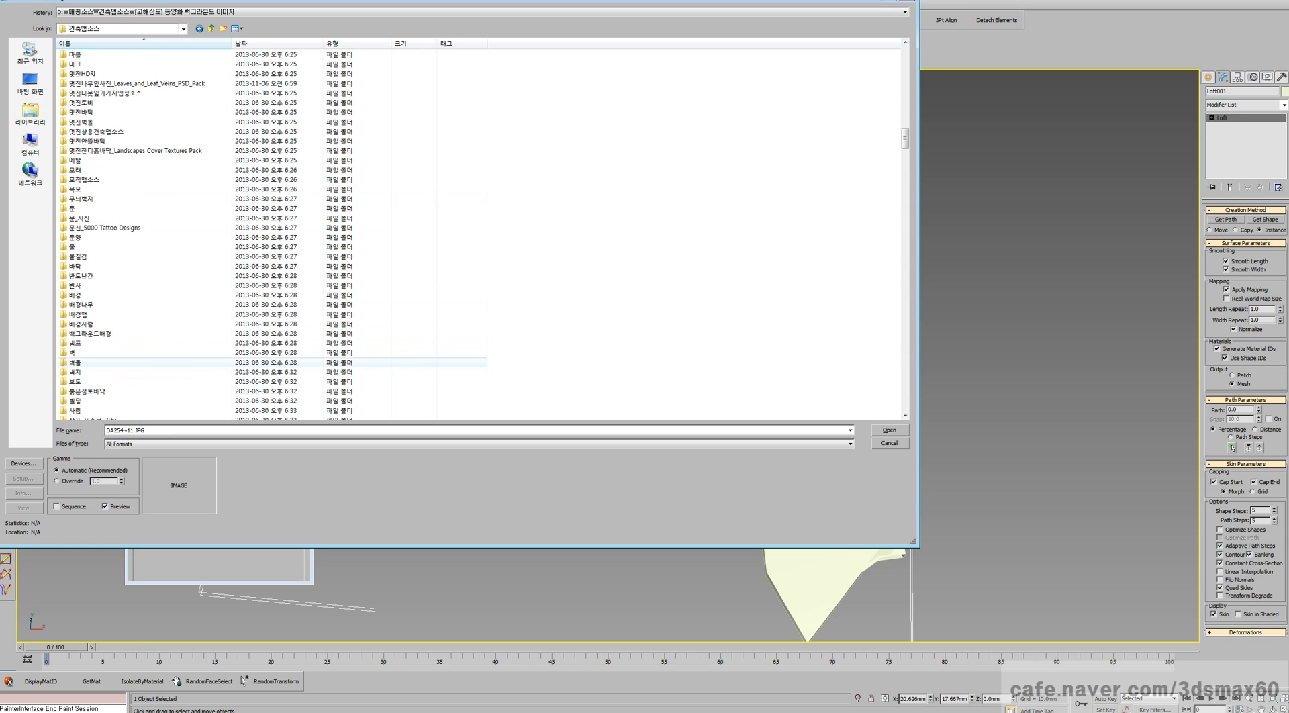
double_click(80, 362)
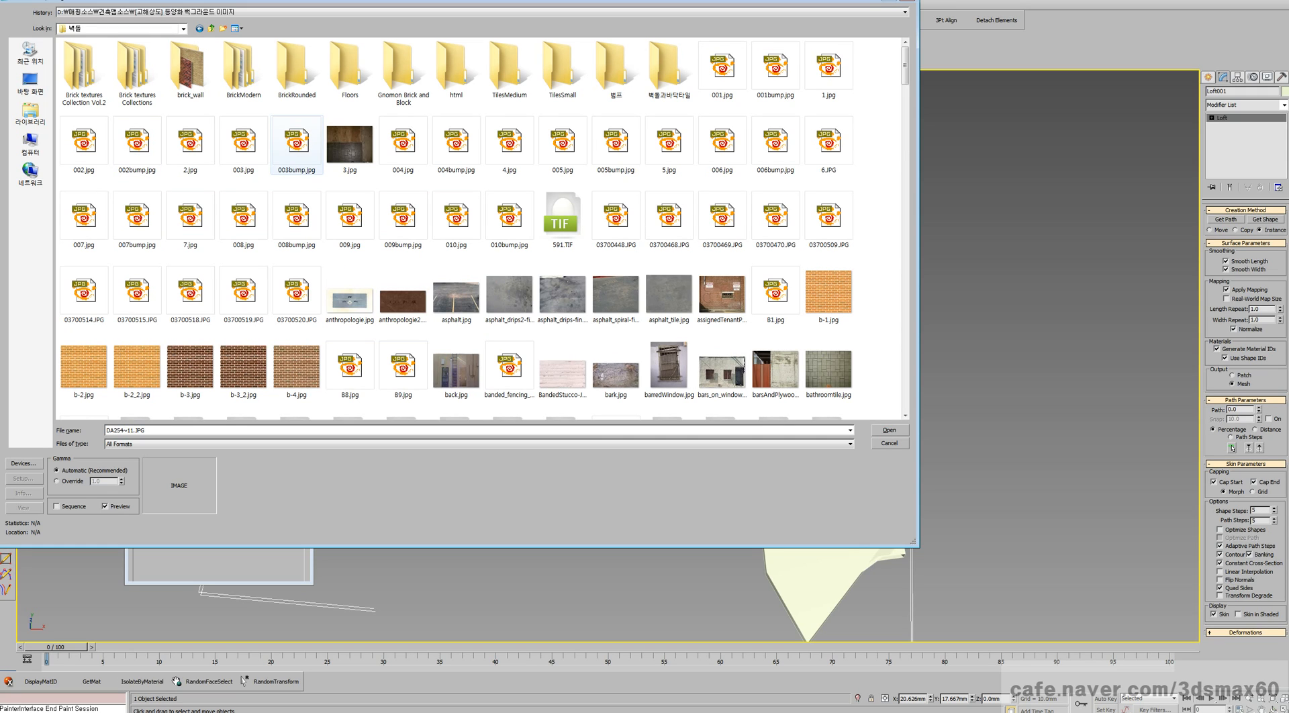
double_click(137, 366)
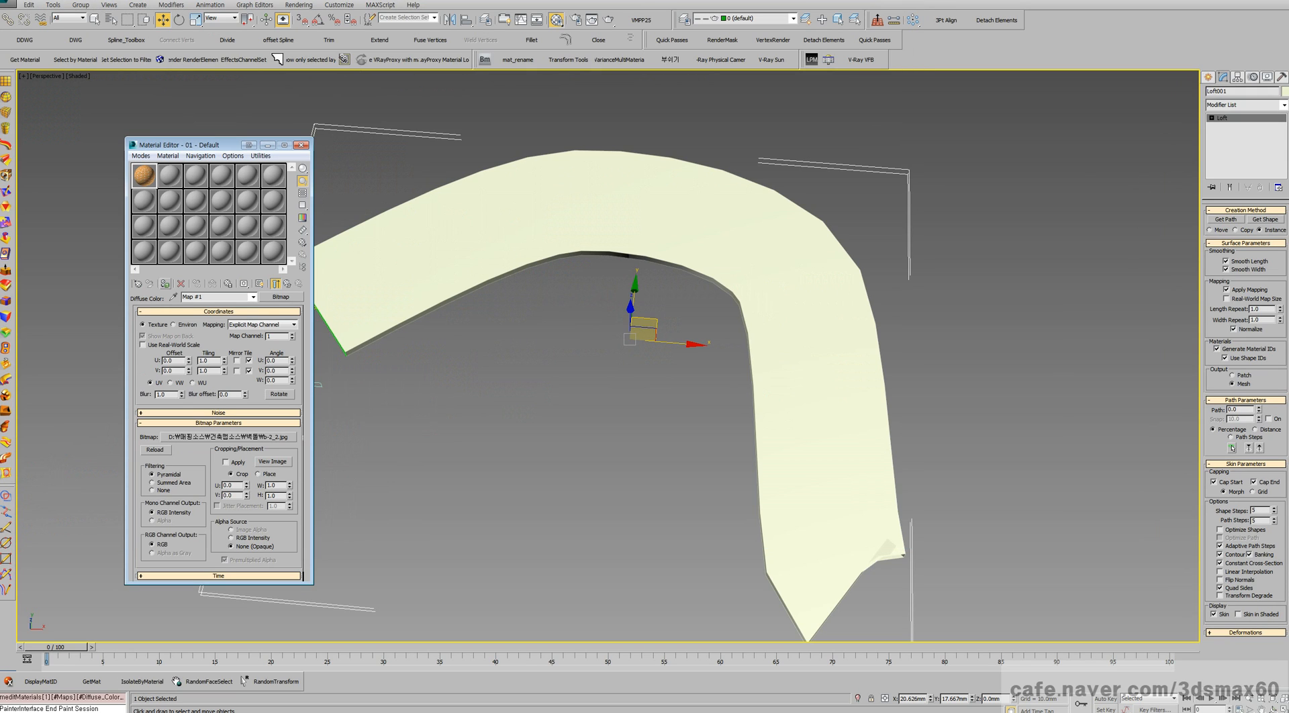
left_click(165, 284)
left_click(259, 284)
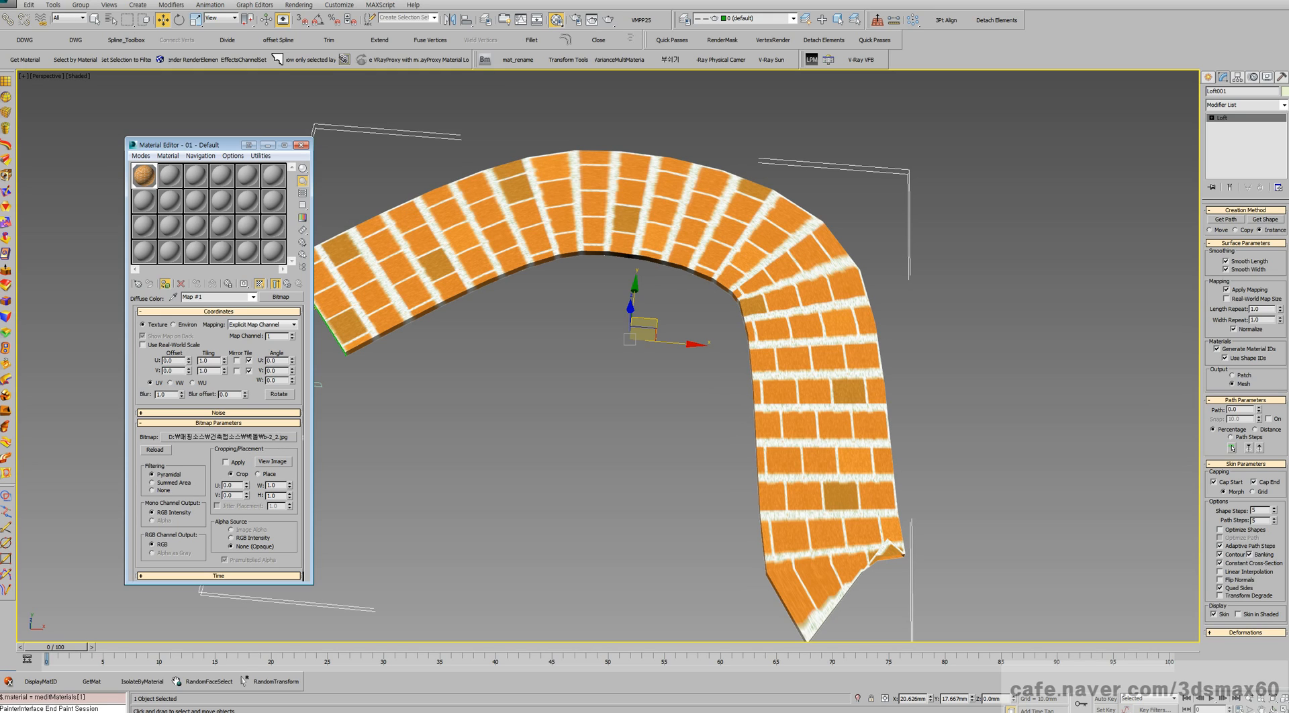
- Compare the loft with Apply Mapping off and on, and set its mapping Length Repeat to 5.88
left_click(1227, 290)
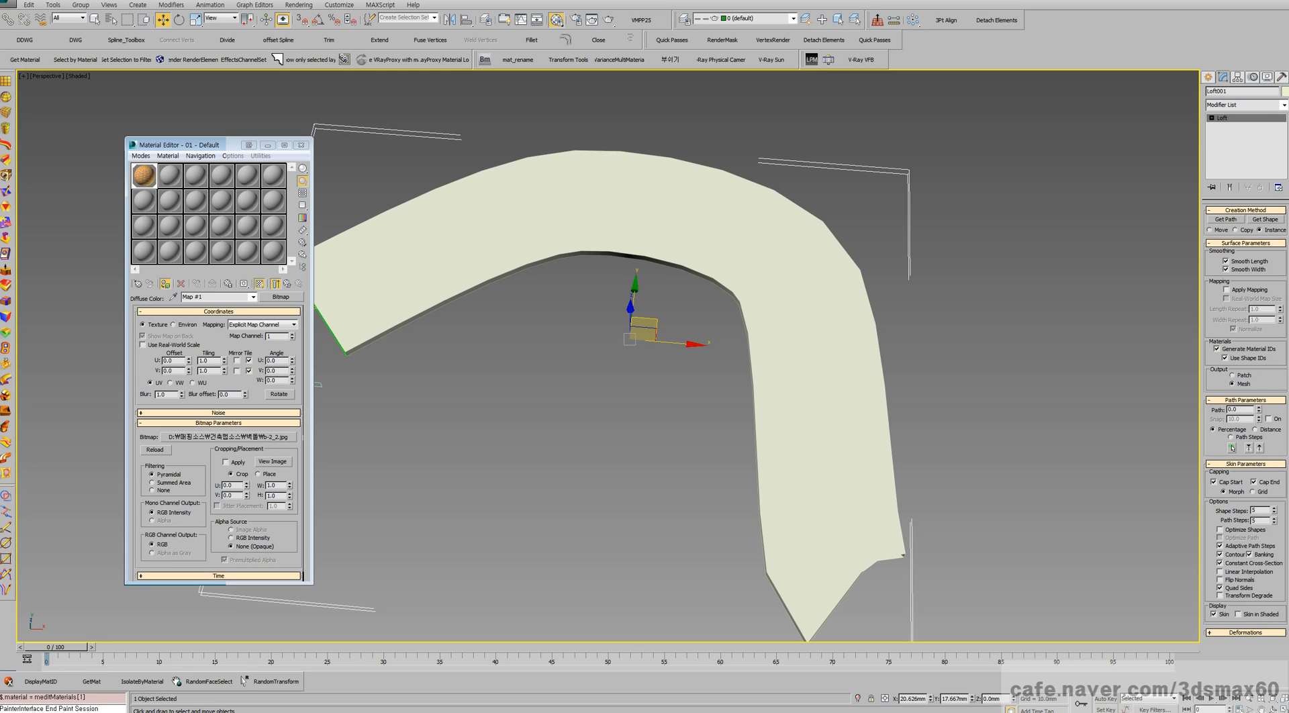
left_click(1227, 289)
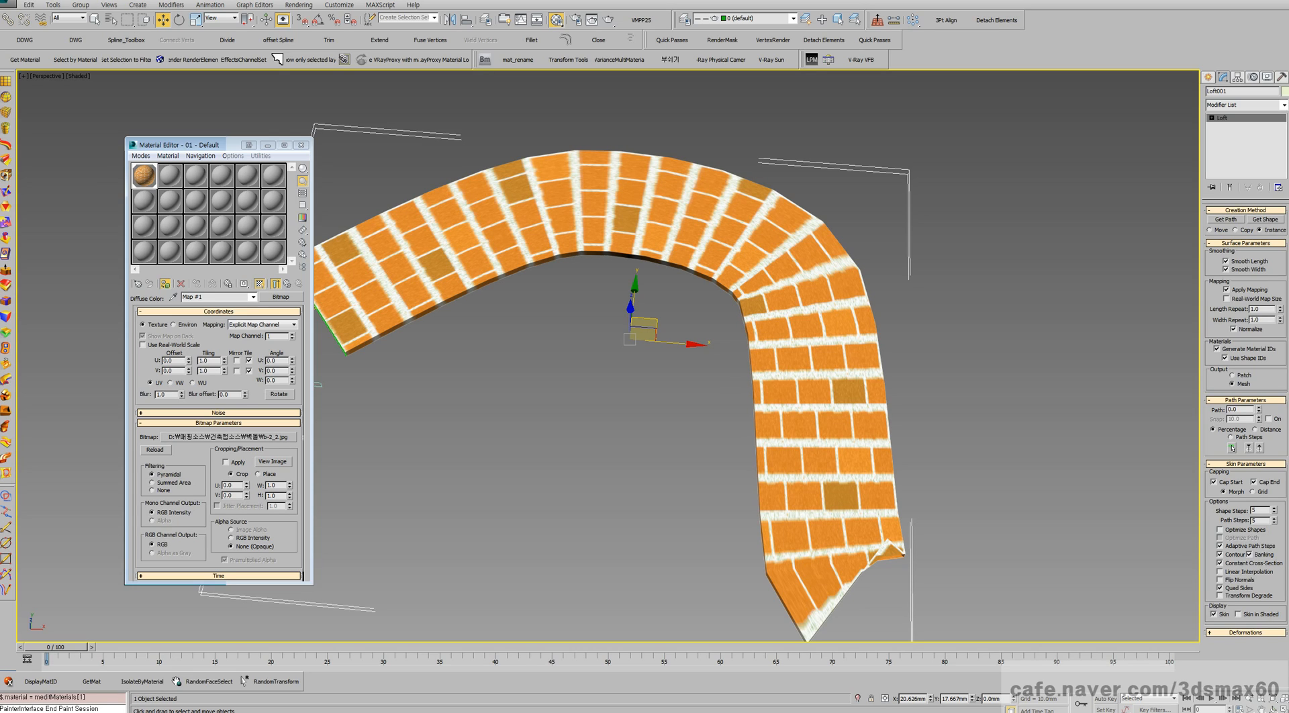
left_click_drag(1281, 308, 1281, 285)
middle_click_drag(833, 403, 816, 277)
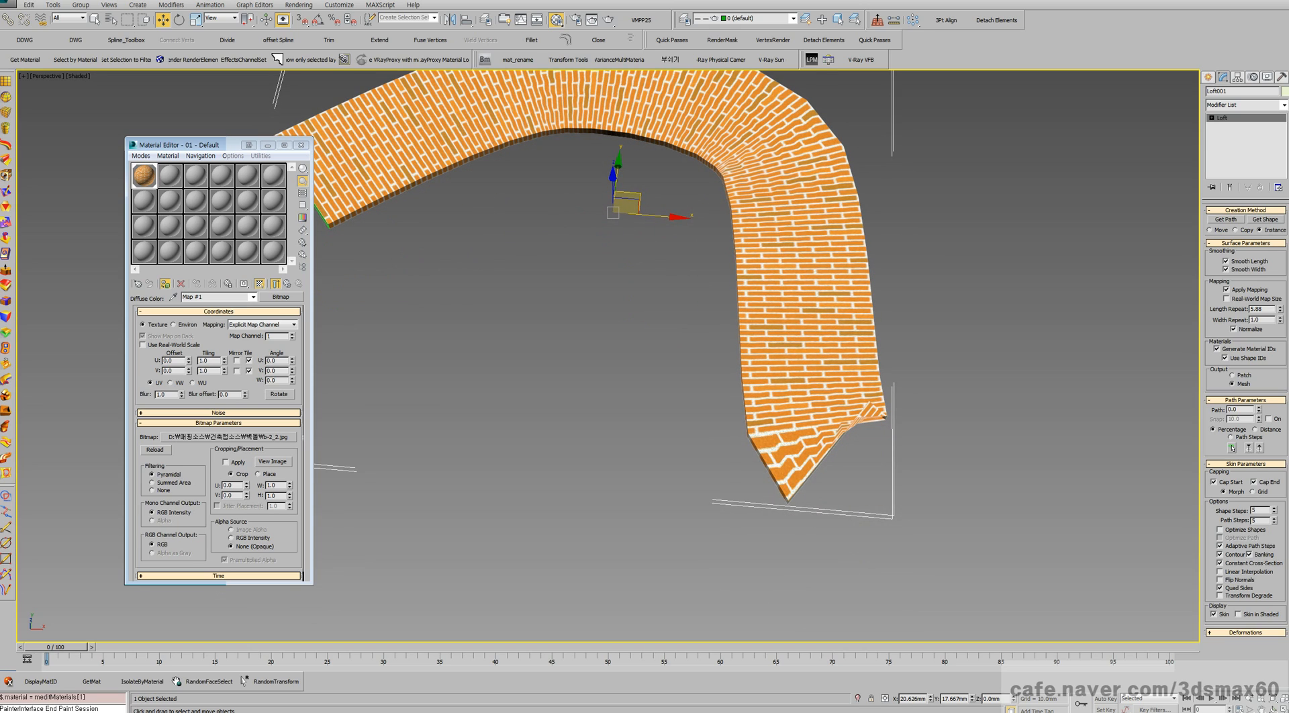
- Switch the view to wireframe and look through the loft's Shape and Path sub-objects
key("F3")
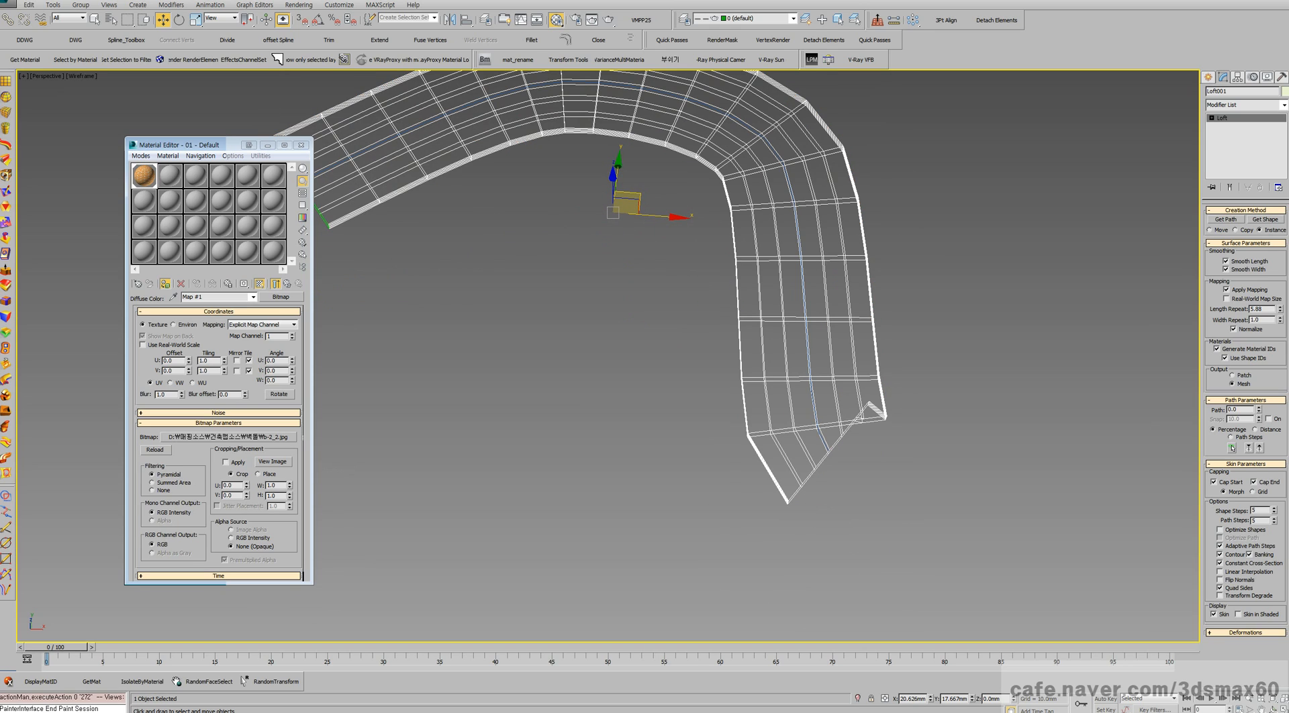
left_click(1212, 118)
left_click(1221, 555)
left_click(1220, 554)
left_click(1228, 134)
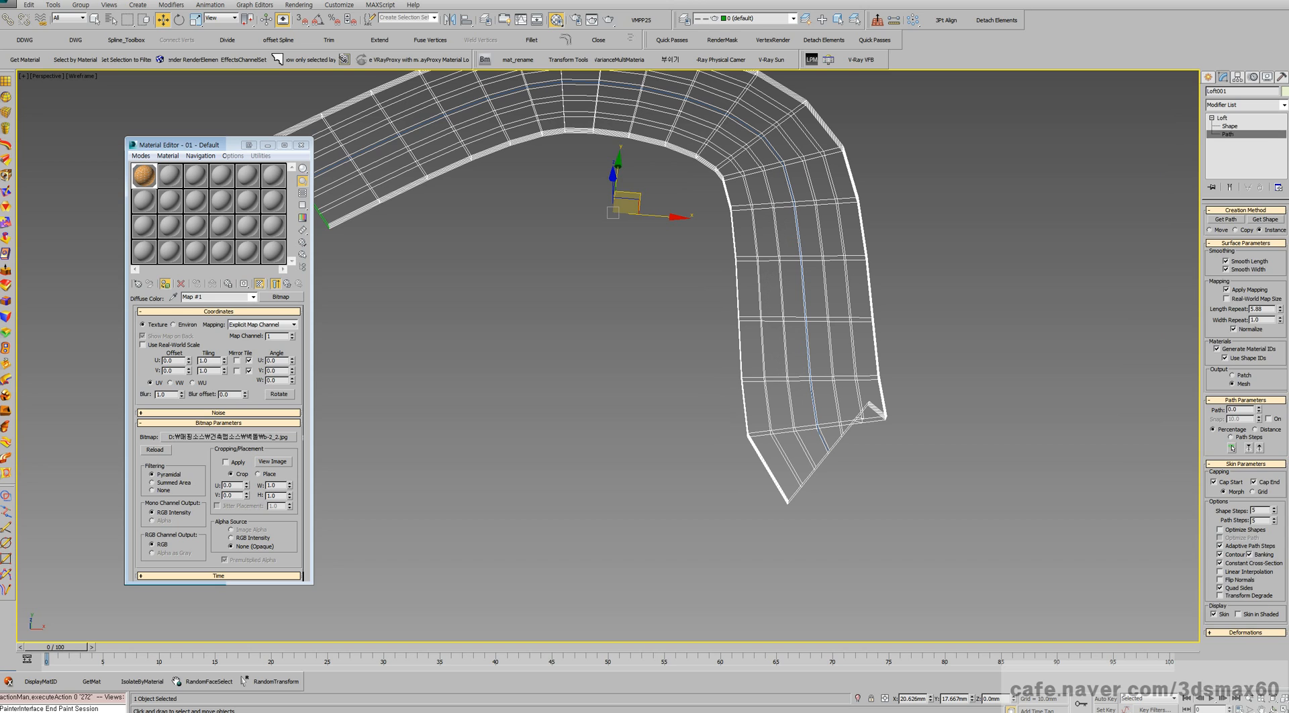
left_click(1222, 118)
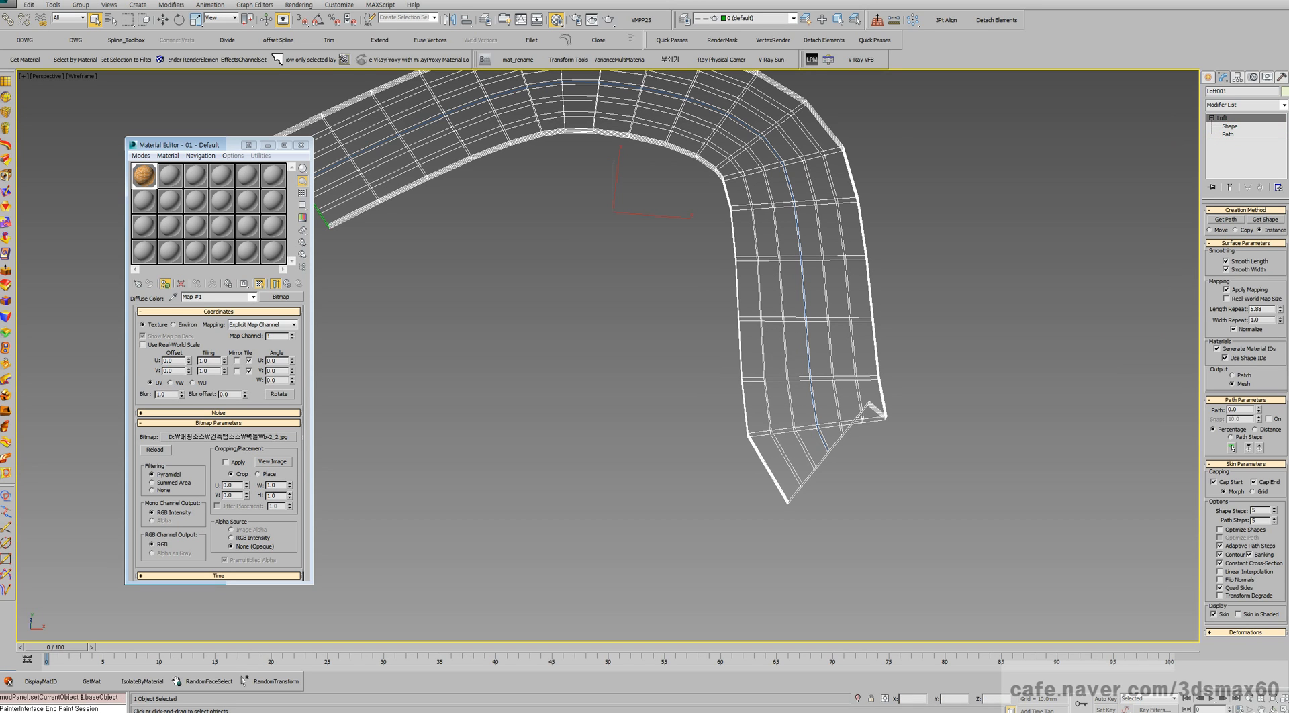
right_click(809, 212)
left_click(825, 221)
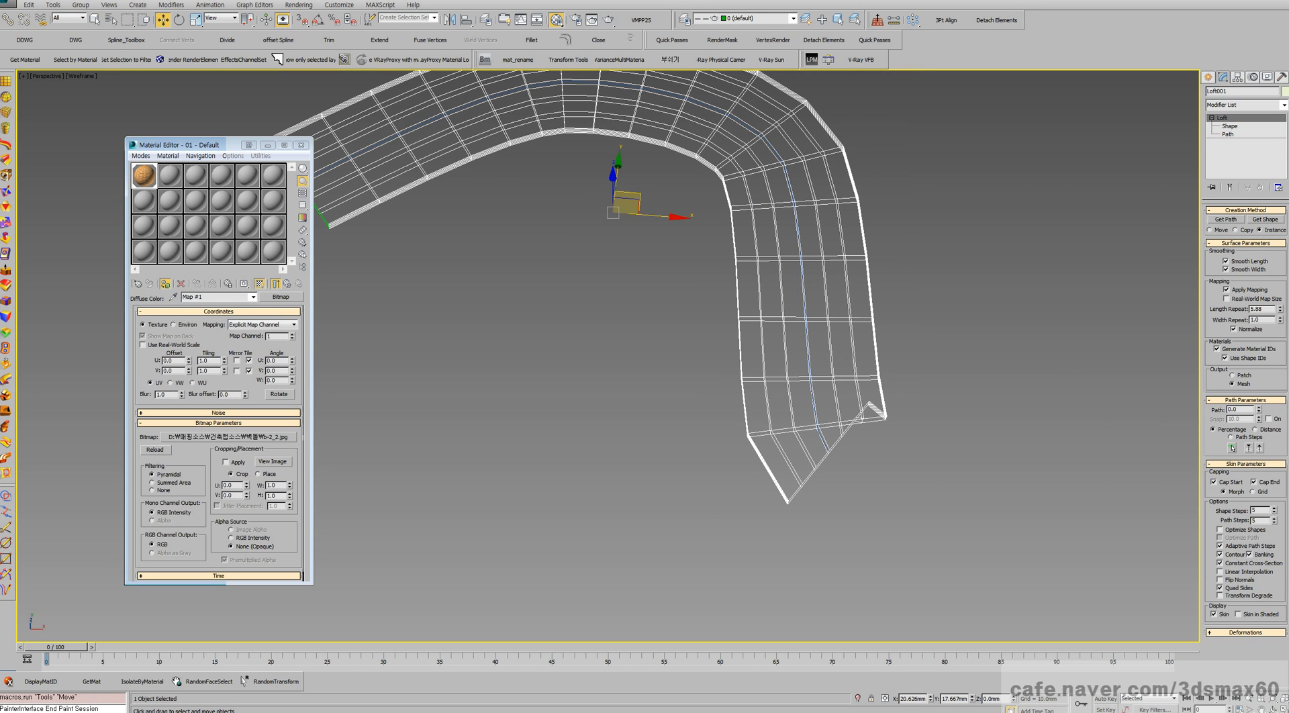
left_click_drag(806, 225, 932, 238)
right_click(932, 239)
left_click(165, 284)
- In the top view, rotate the handles of the arched path line's lower end vertex to straighten the loft's twisted end
left_click(804, 289)
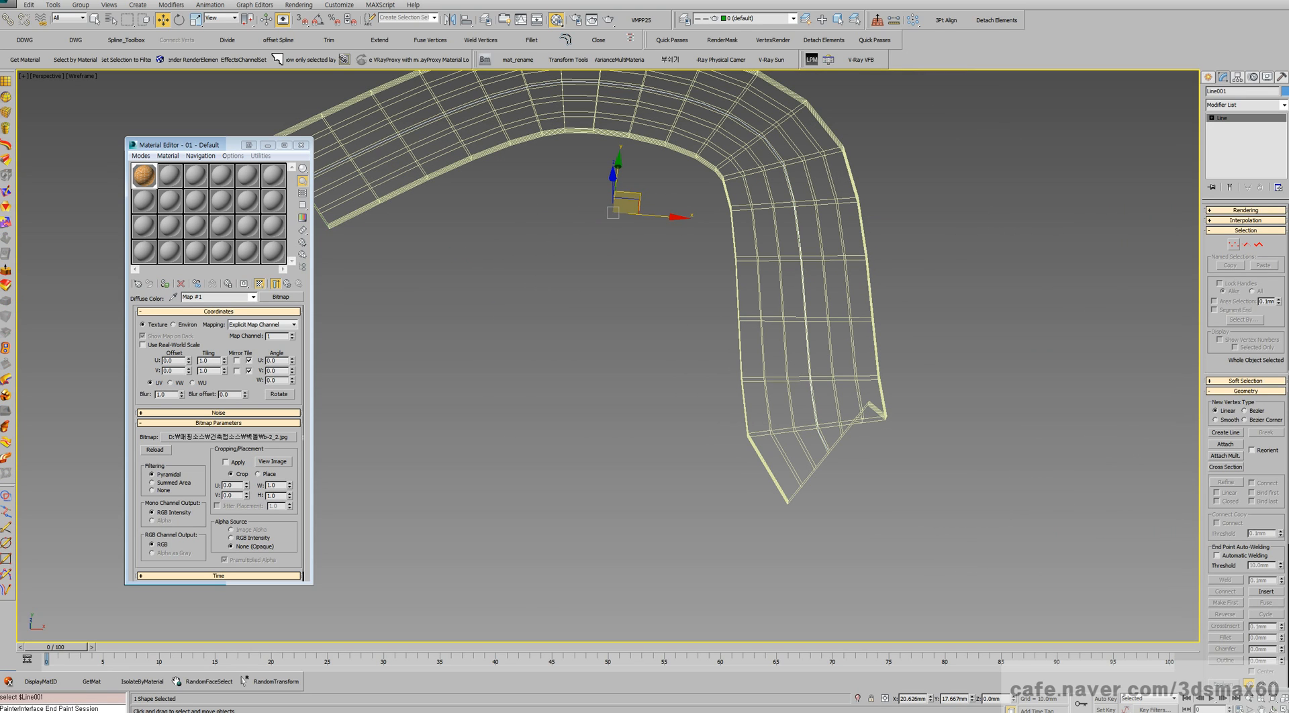
left_click(1234, 245)
left_click_drag(809, 413, 903, 467)
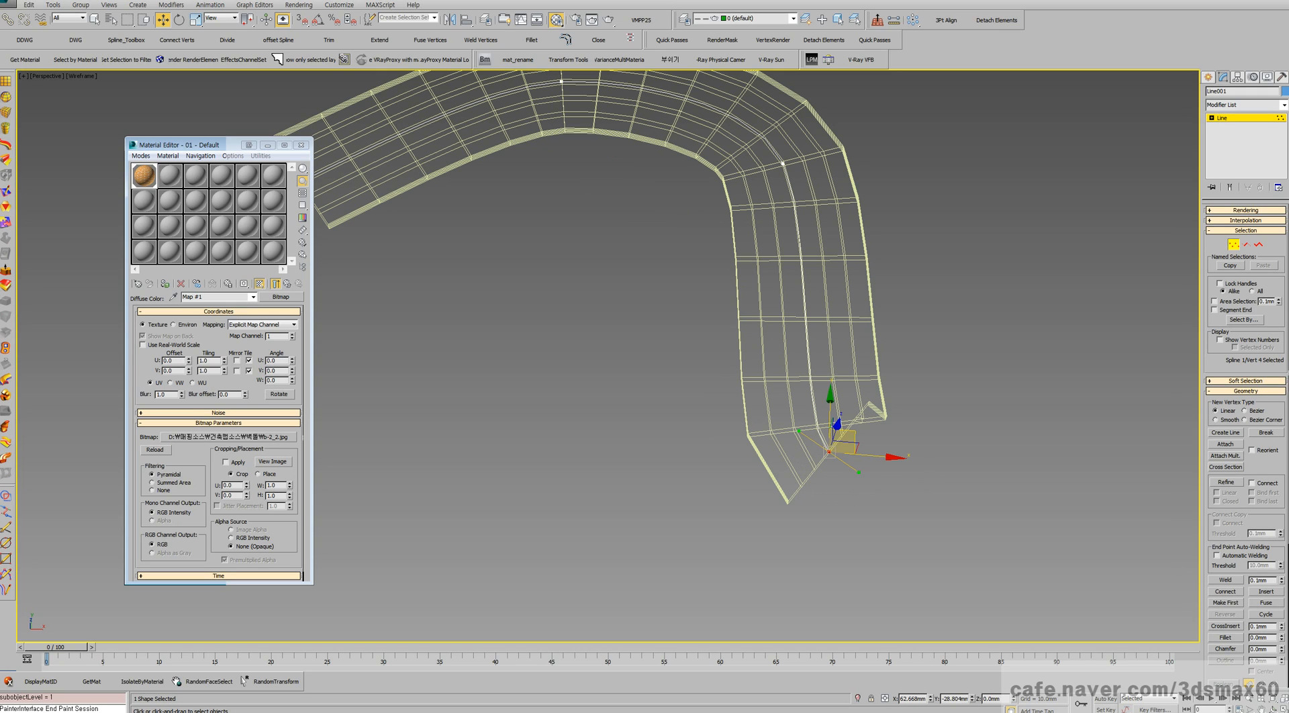
key("t")
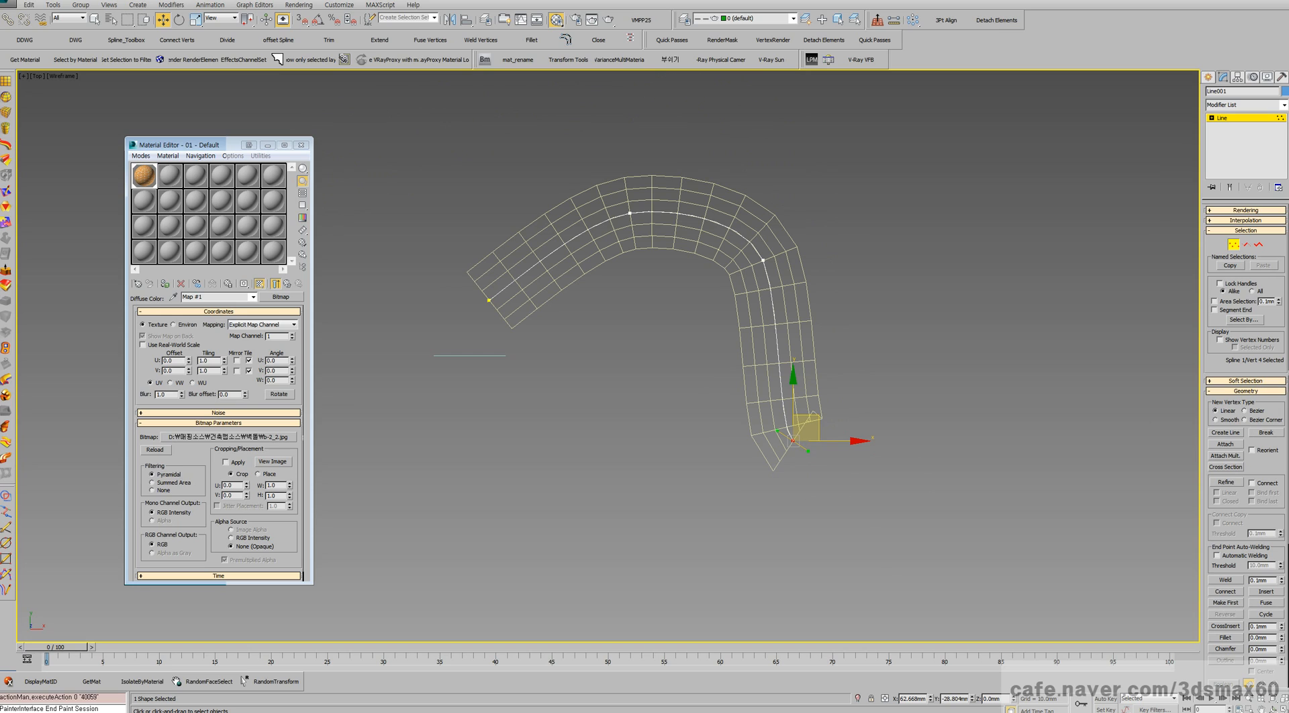
right_click(798, 433)
left_click(826, 463)
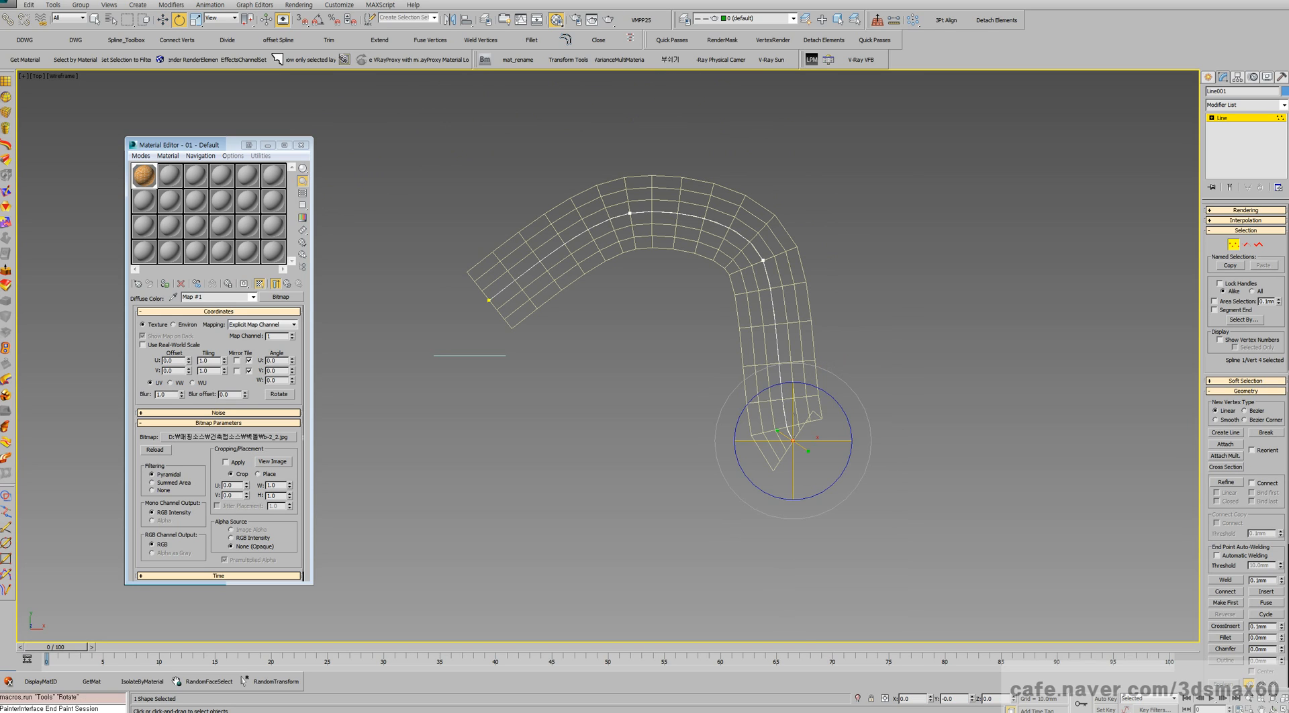
left_click_drag(848, 463, 827, 511)
left_click(1232, 118)
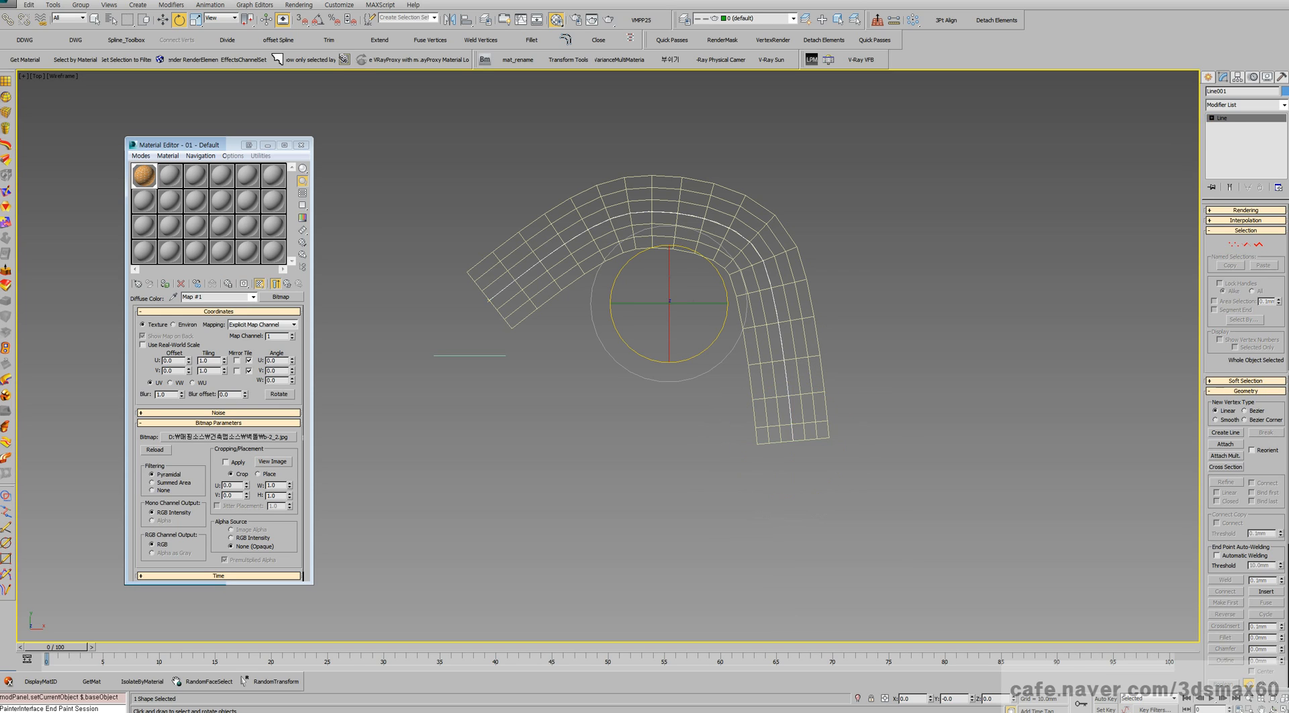
- Reselect the loft and examine its brick mapping in a shaded perspective view from an oblique angle
left_click(808, 285)
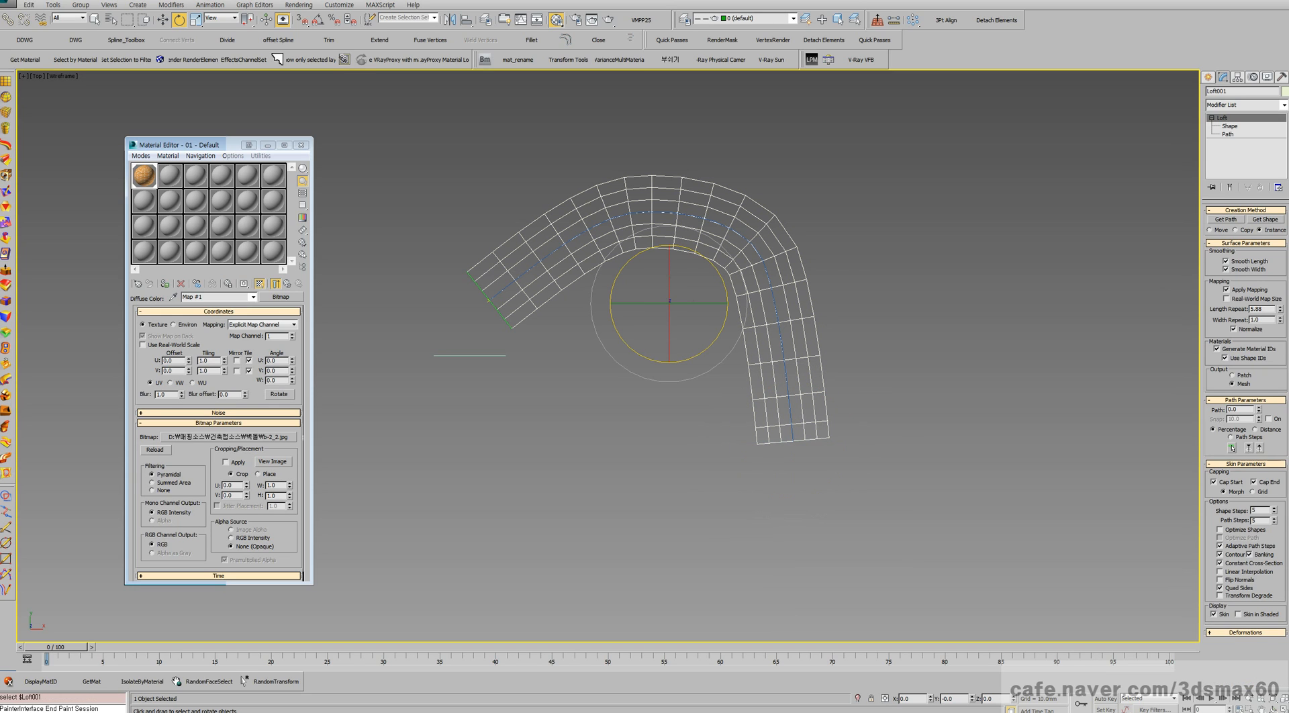
key("F3")
key("ctrl+r")
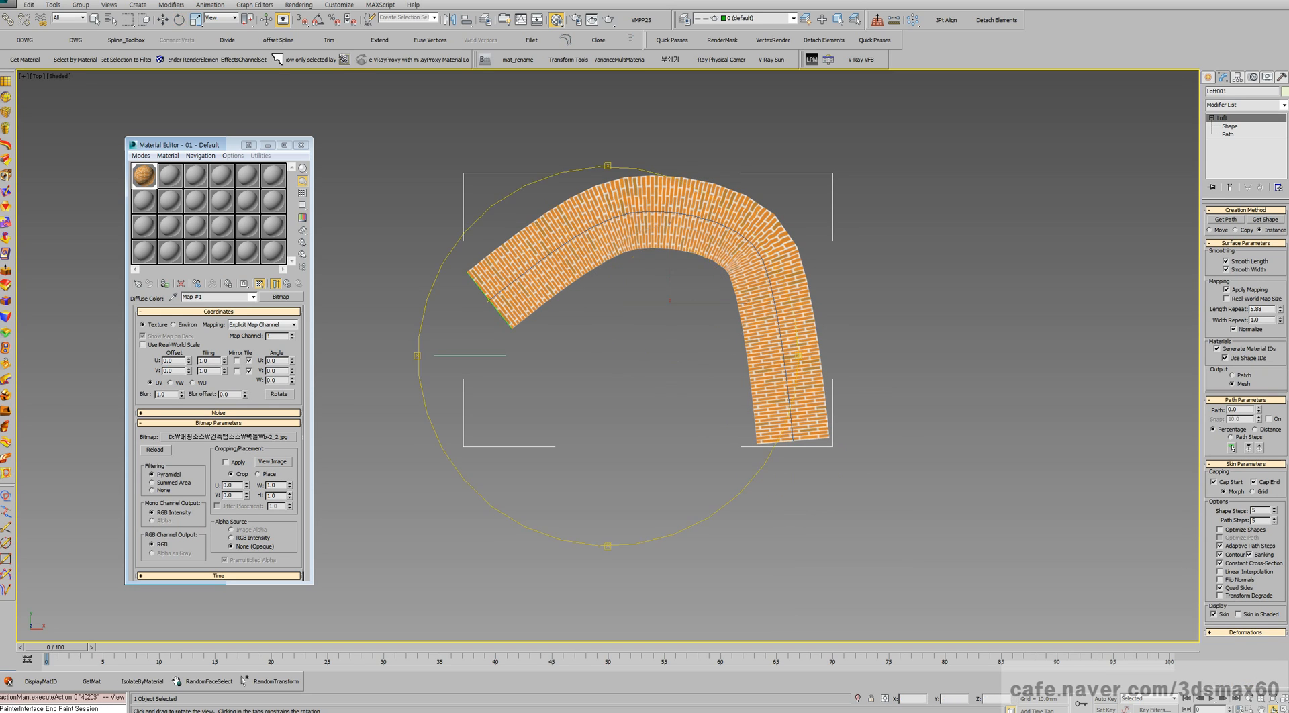
left_click_drag(608, 383, 631, 311)
key("p")
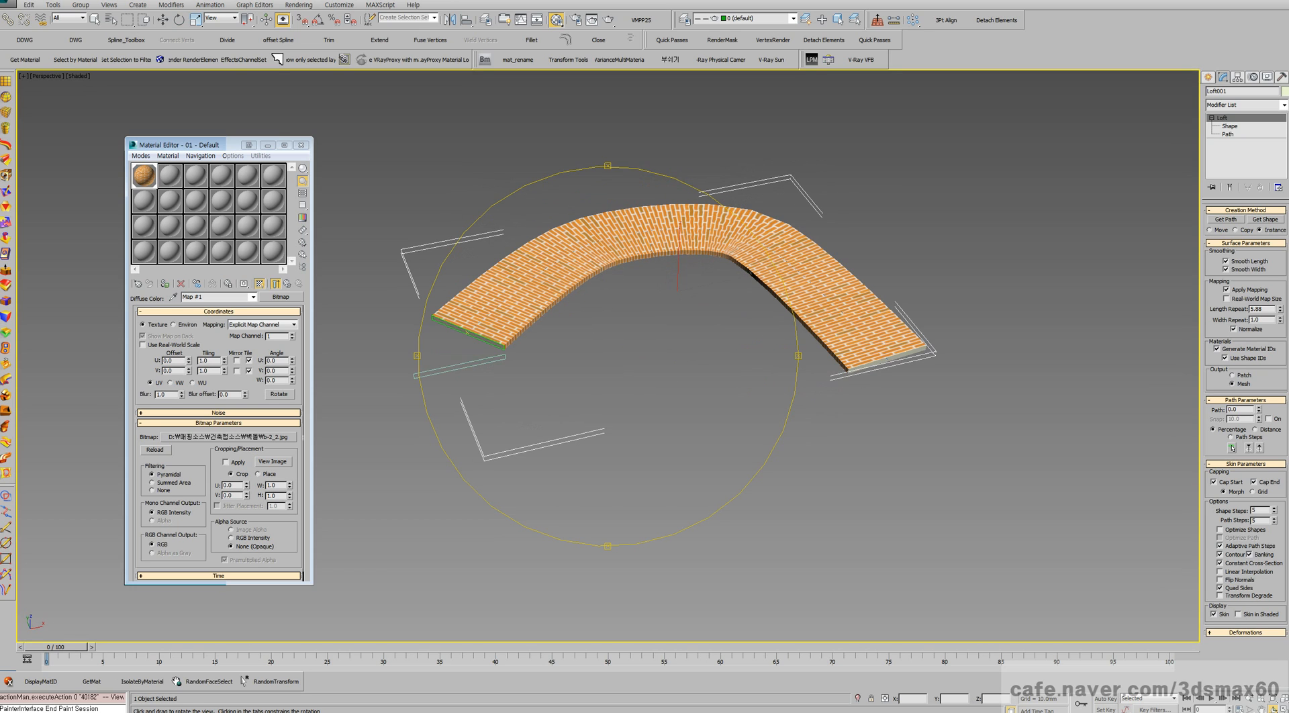
scroll(608, 356, "up", 10)
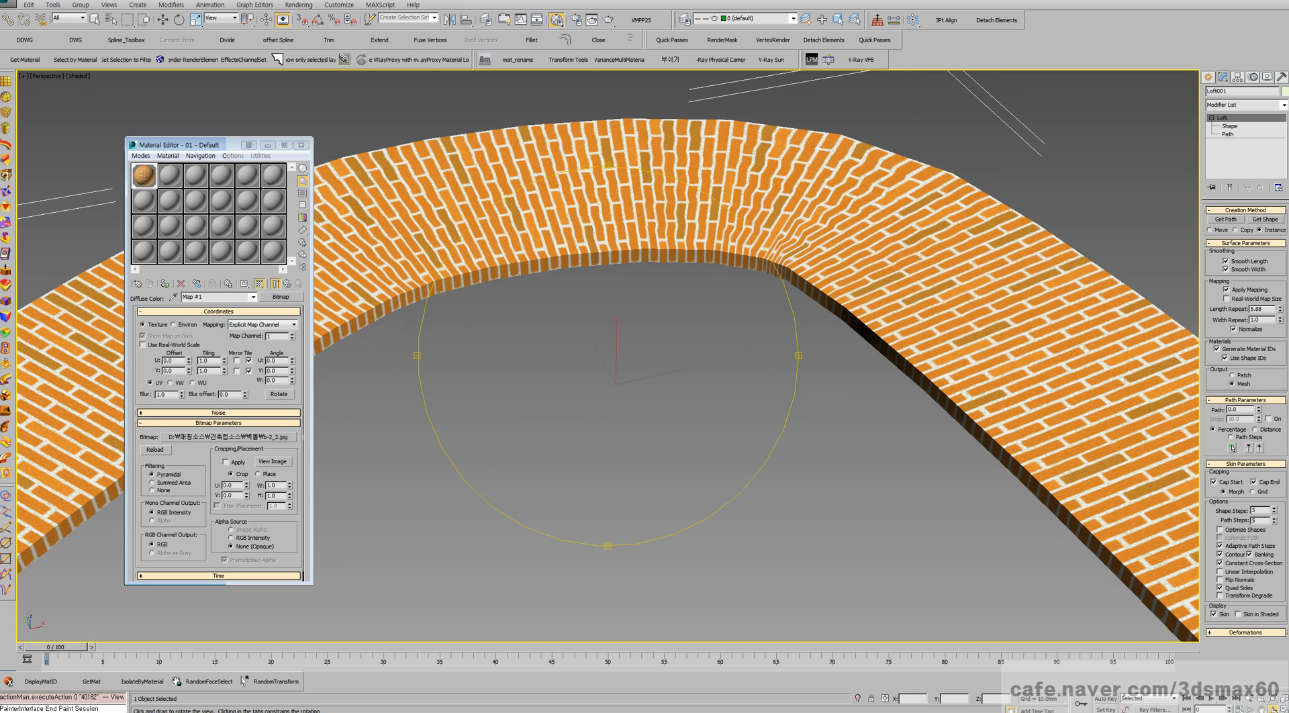
key("e")
scroll(608, 356, "down", 2)
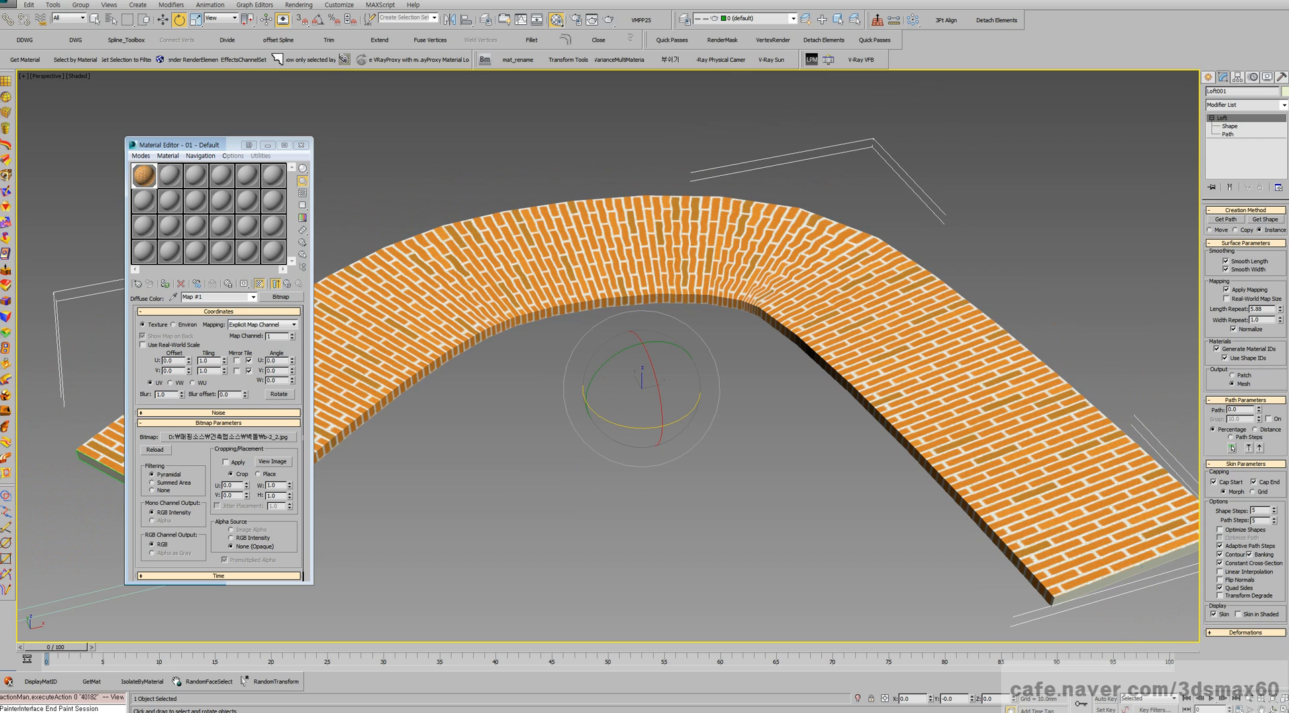
- Render the perspective view of the brick-mapped loft, close the render, and examine the bricks along the bend up close
key("shift+q")
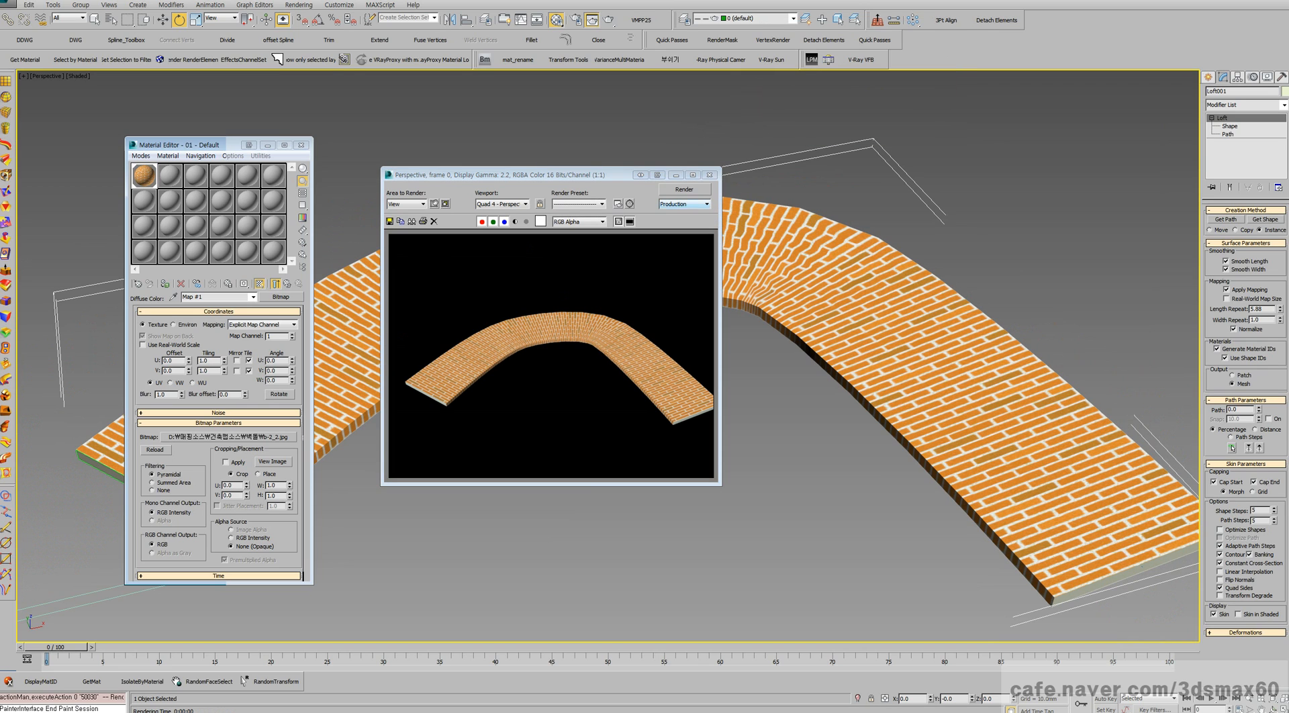
left_click(709, 175)
scroll(709, 175, "up", 8)
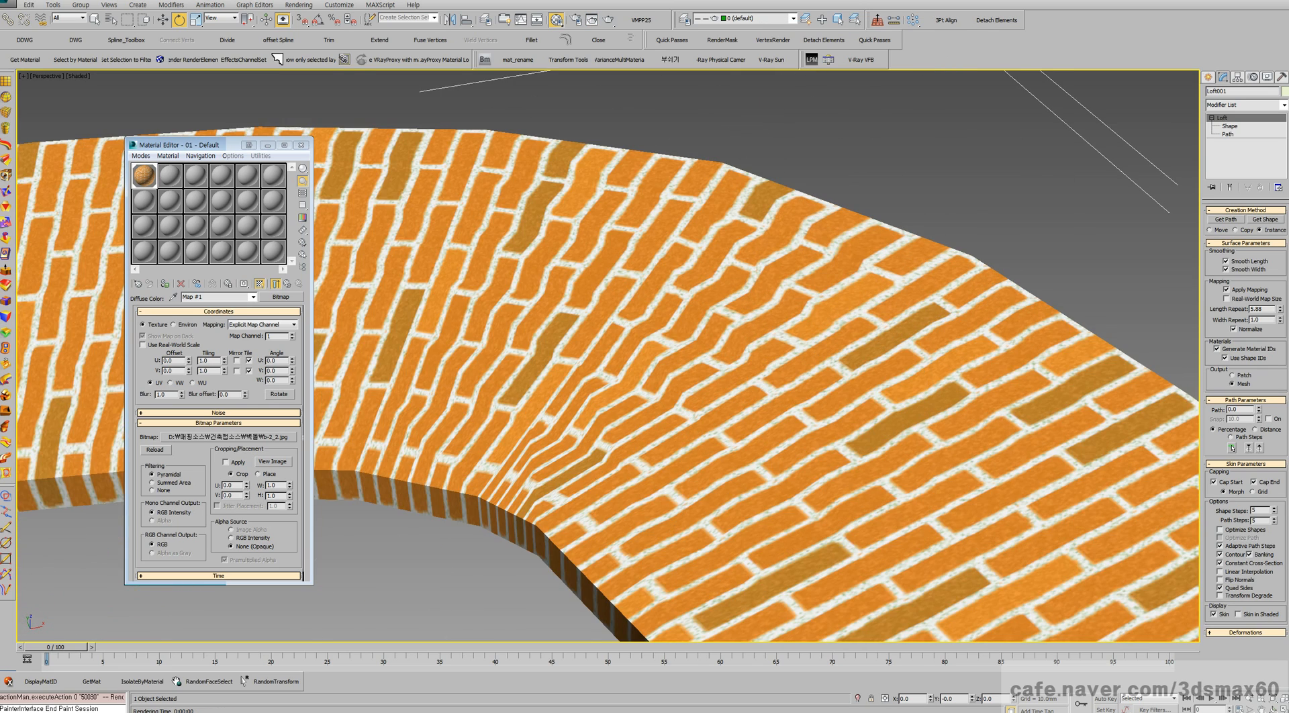
- Render the bend of the brick-mapped loft in perspective, close the render, and view the whole arch
key("shift+q")
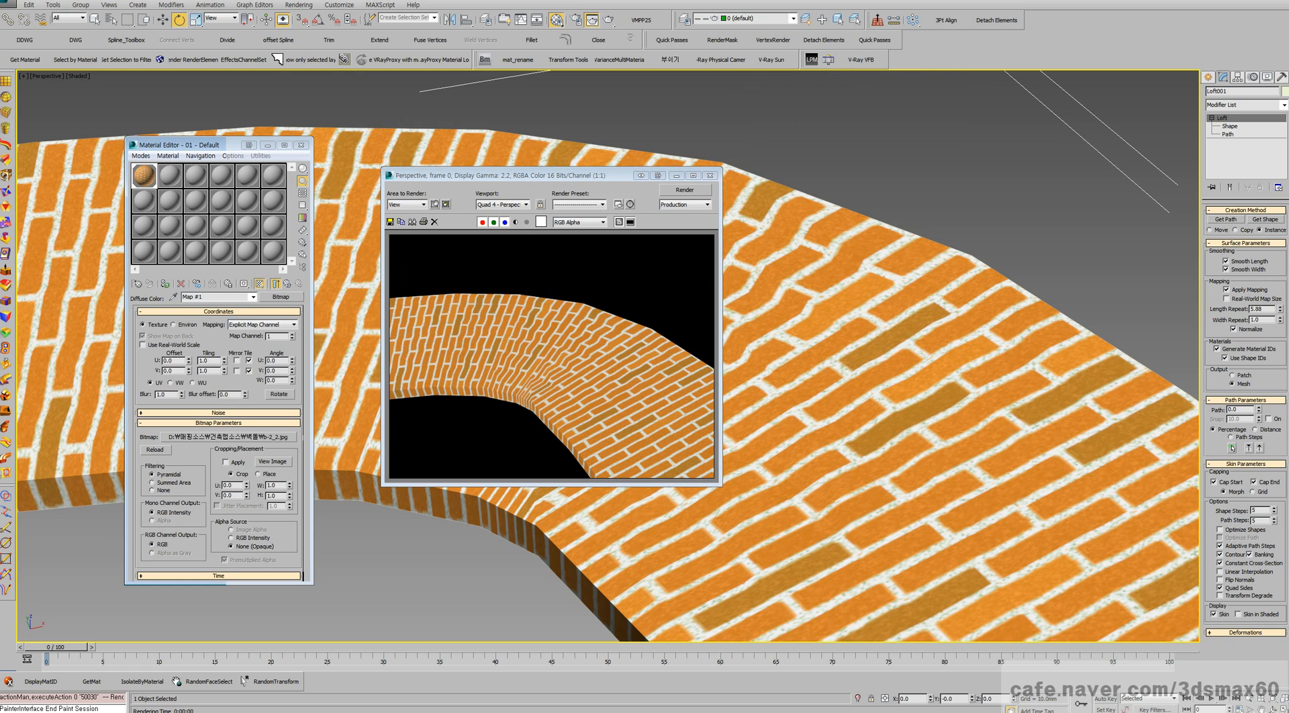
left_click(709, 175)
scroll(751, 357, "down", 6)
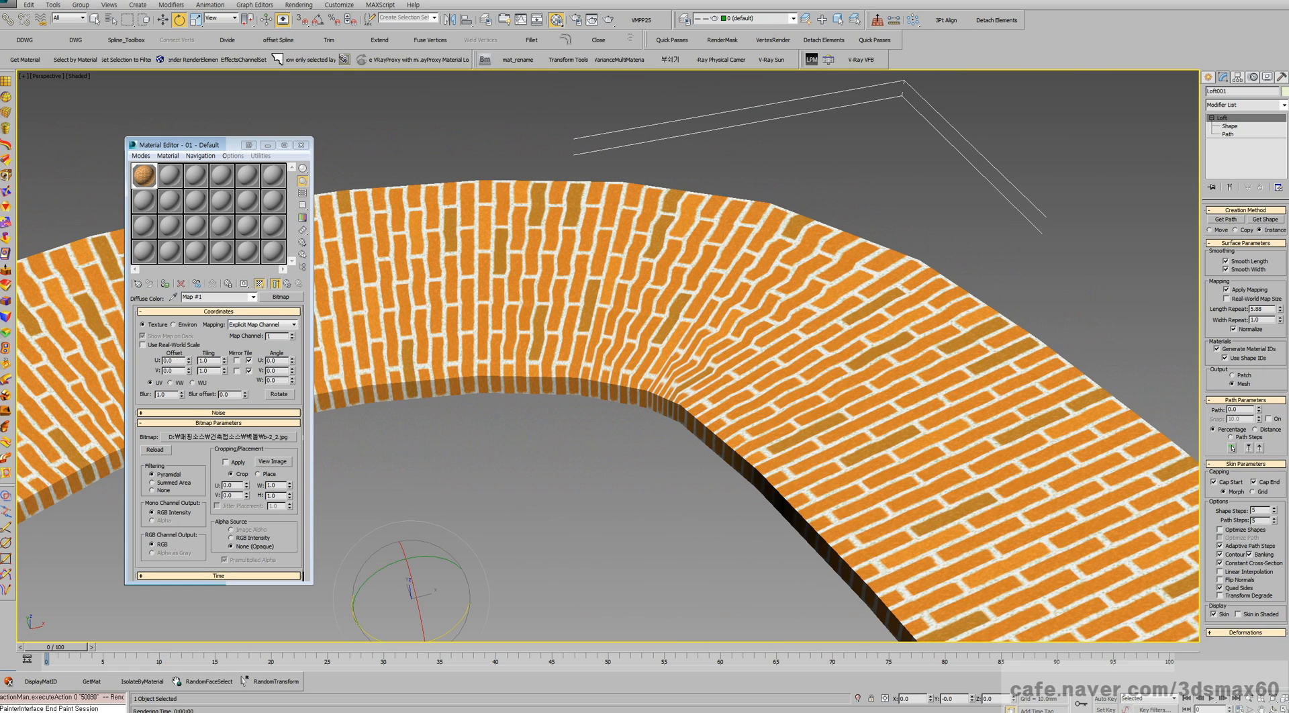
right_click(750, 357)
left_click(766, 368)
scroll(766, 360, "down", 6)
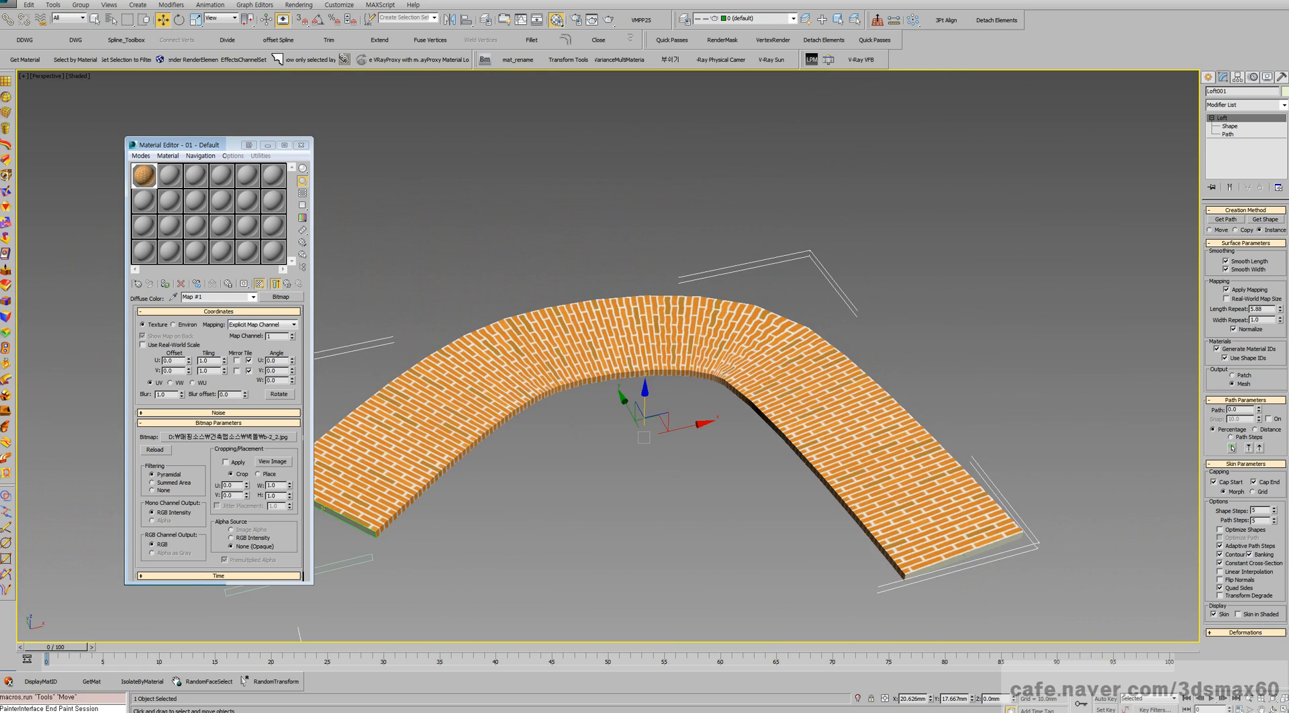
- Compare the loft's wireframe and shaded display to inspect its segments along the path
left_click(765, 363)
key("F3")
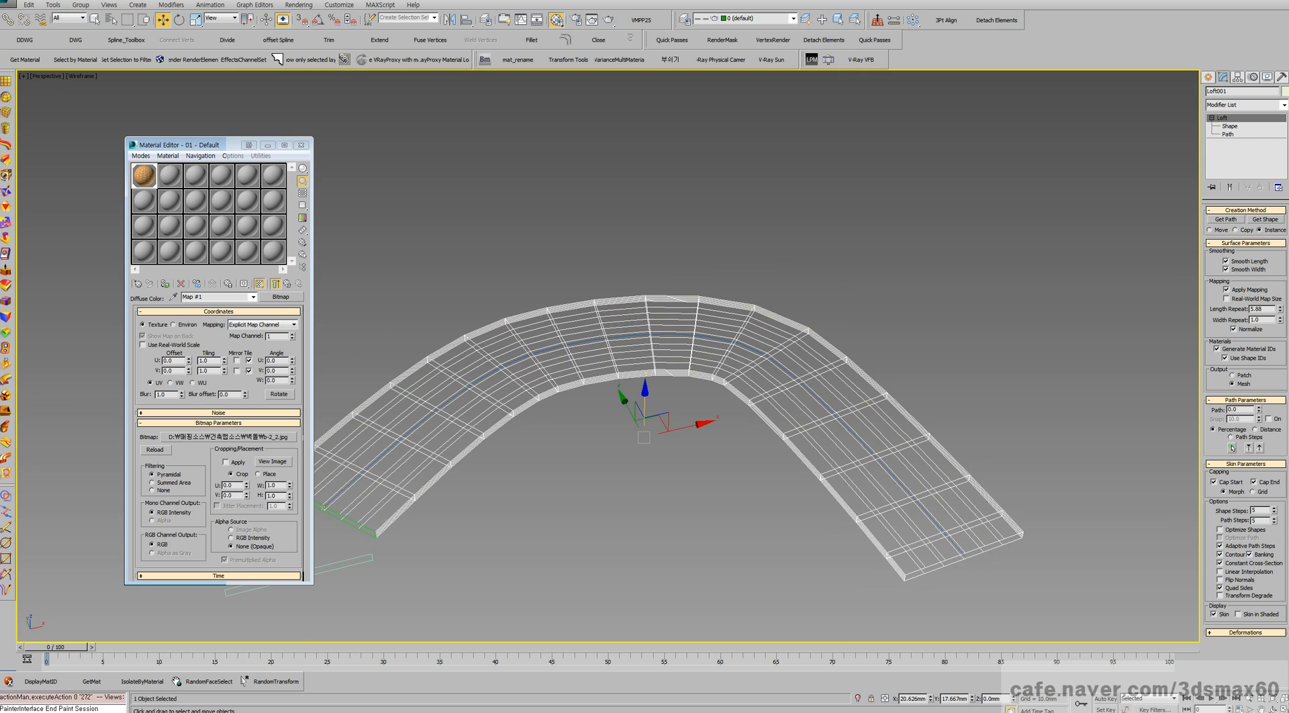
key("F3")
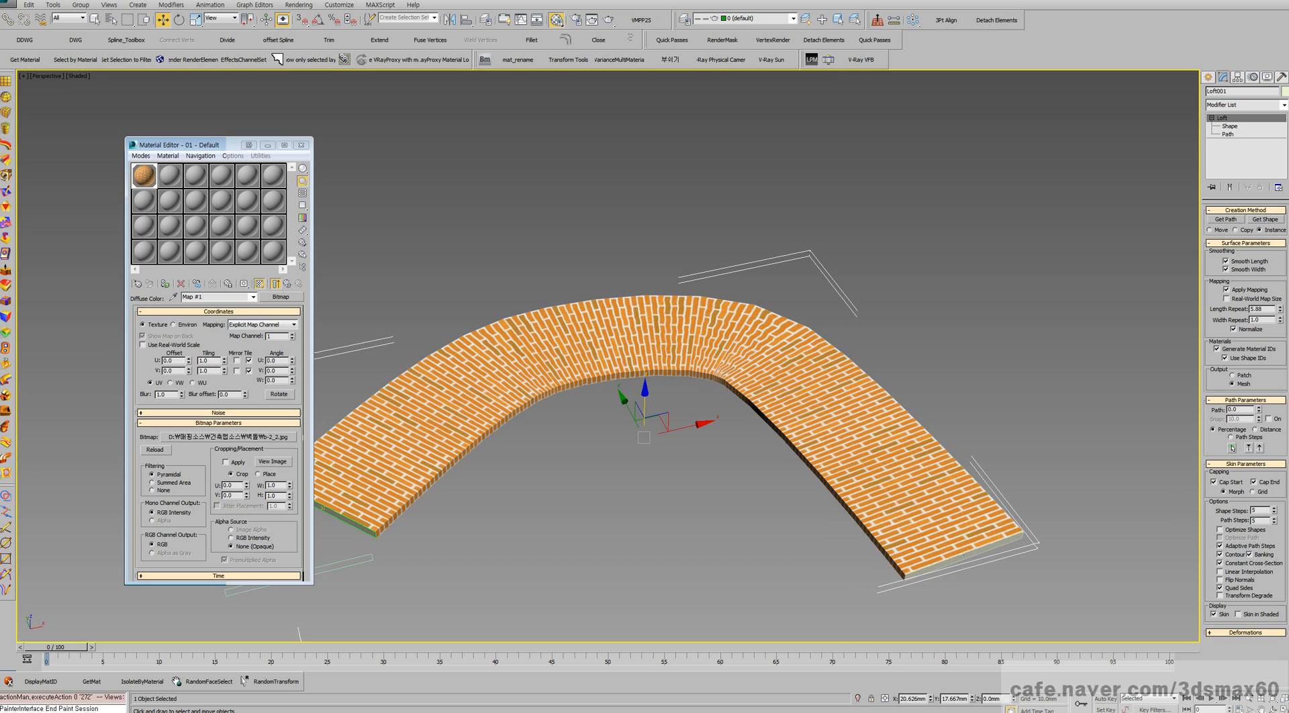
key("F3")
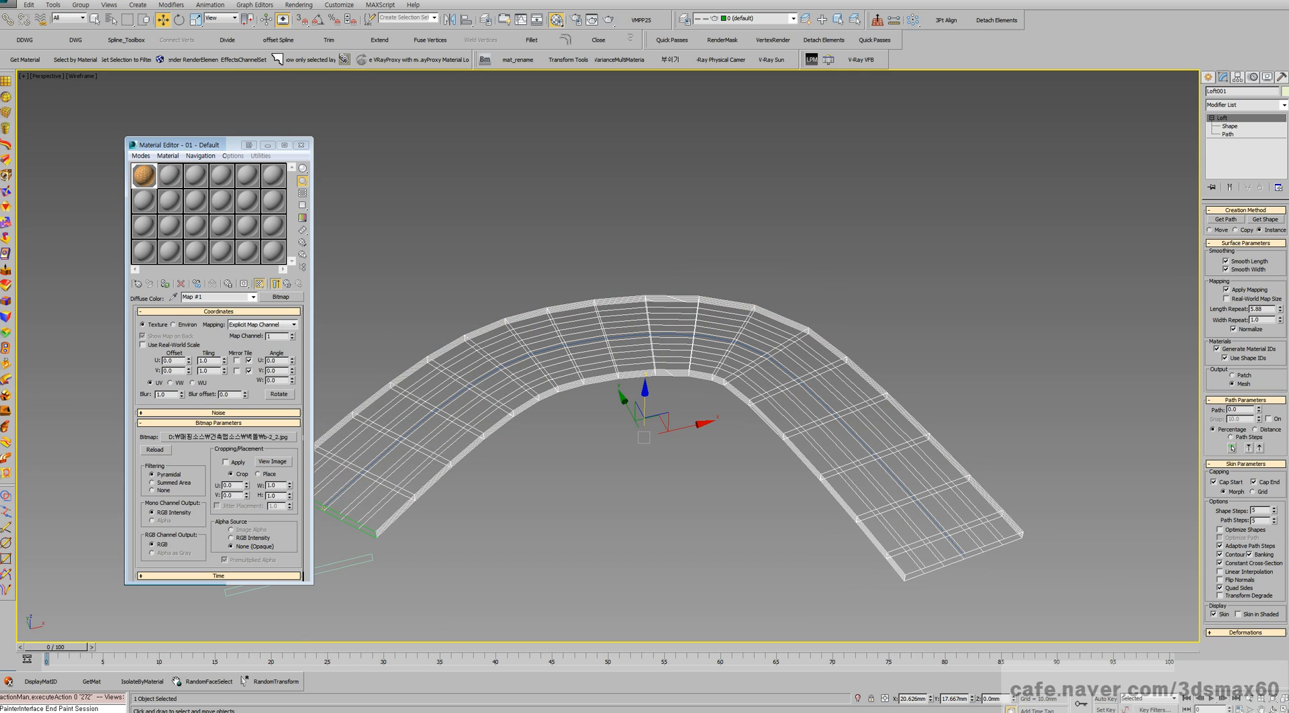
- Limit selection to Shapes and inspect the Interpolation settings of the arched path line and the rectangle profile
left_click(696, 334)
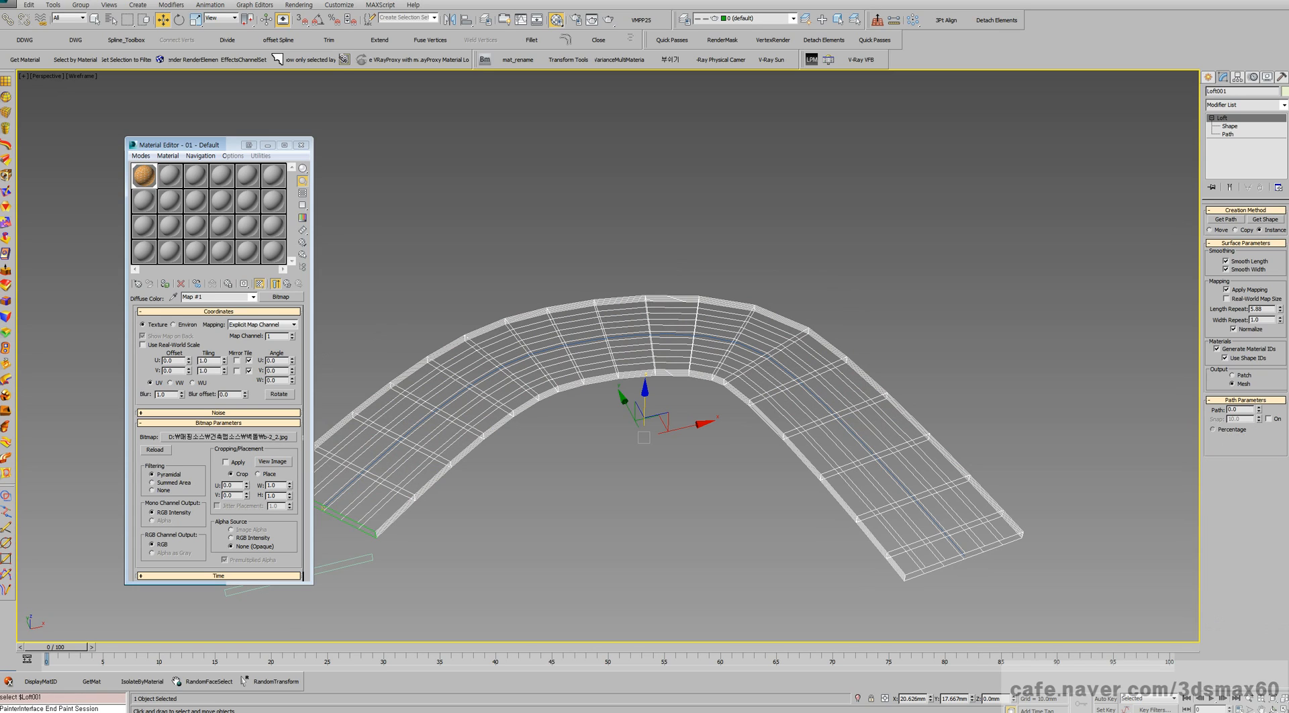
left_click(70, 18)
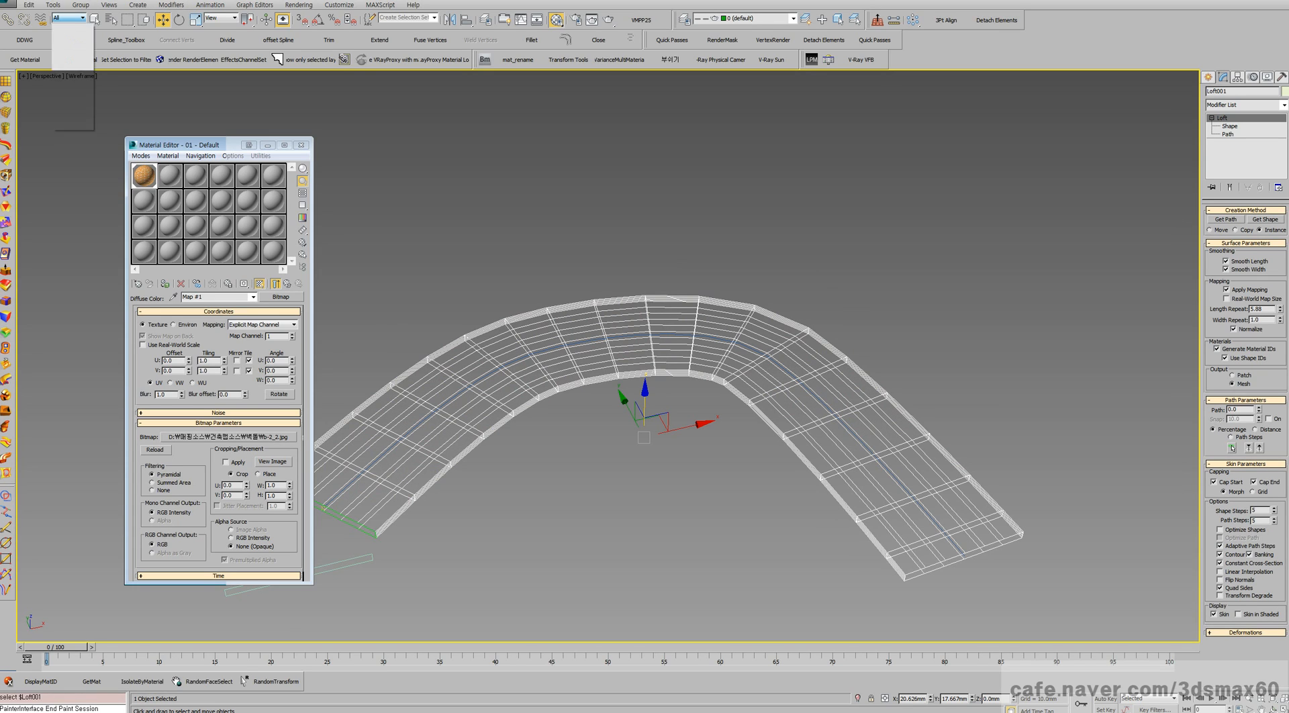
left_click(62, 41)
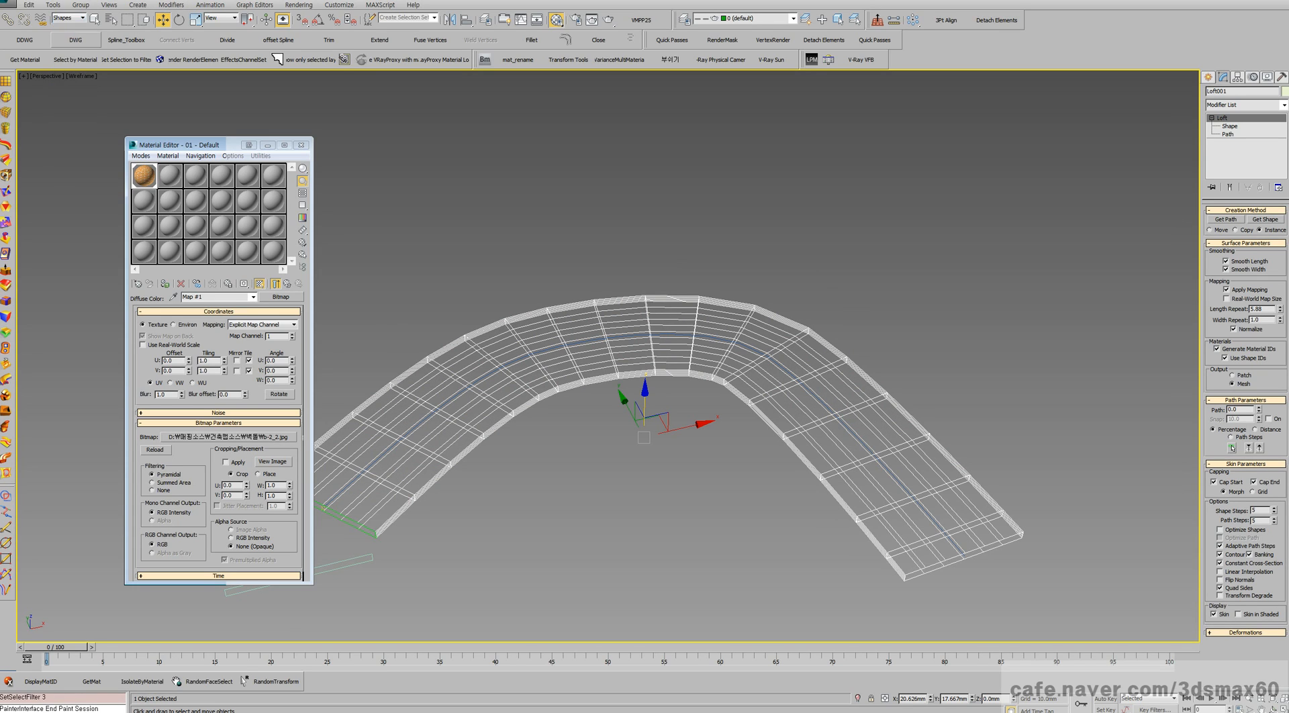
left_click(645, 334)
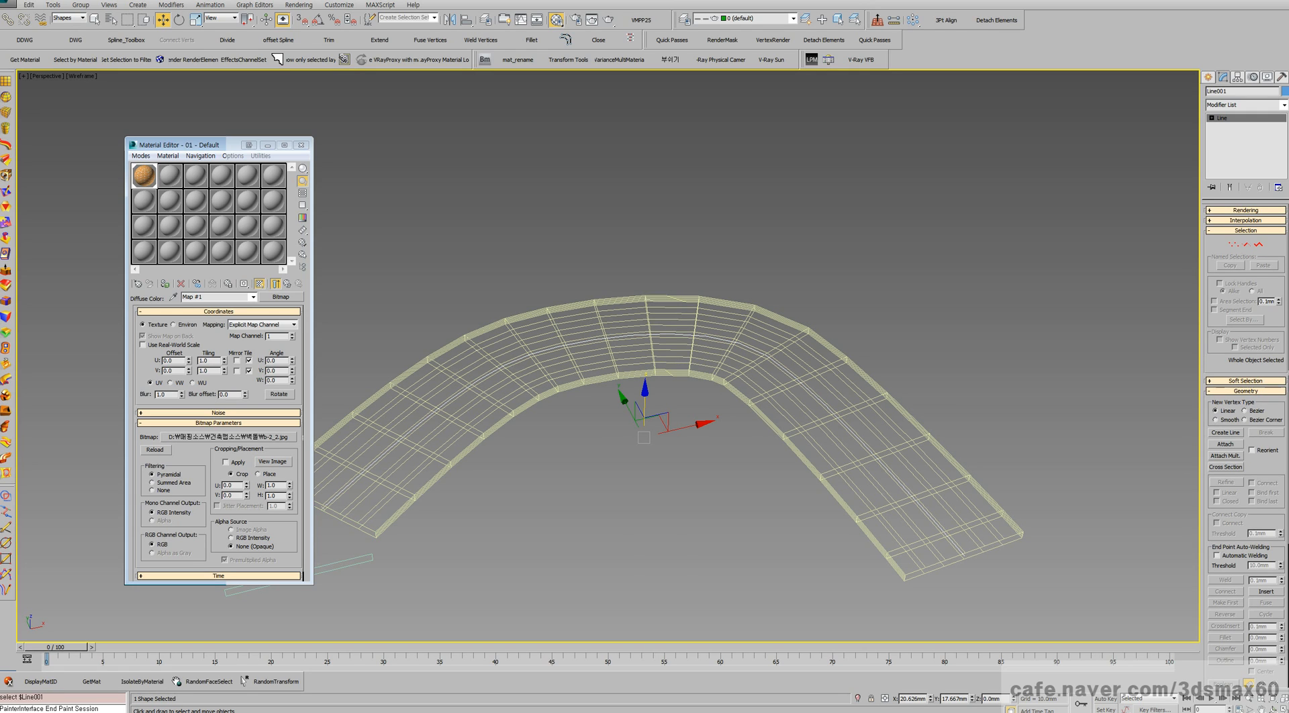
left_click(1246, 220)
left_click(1234, 249)
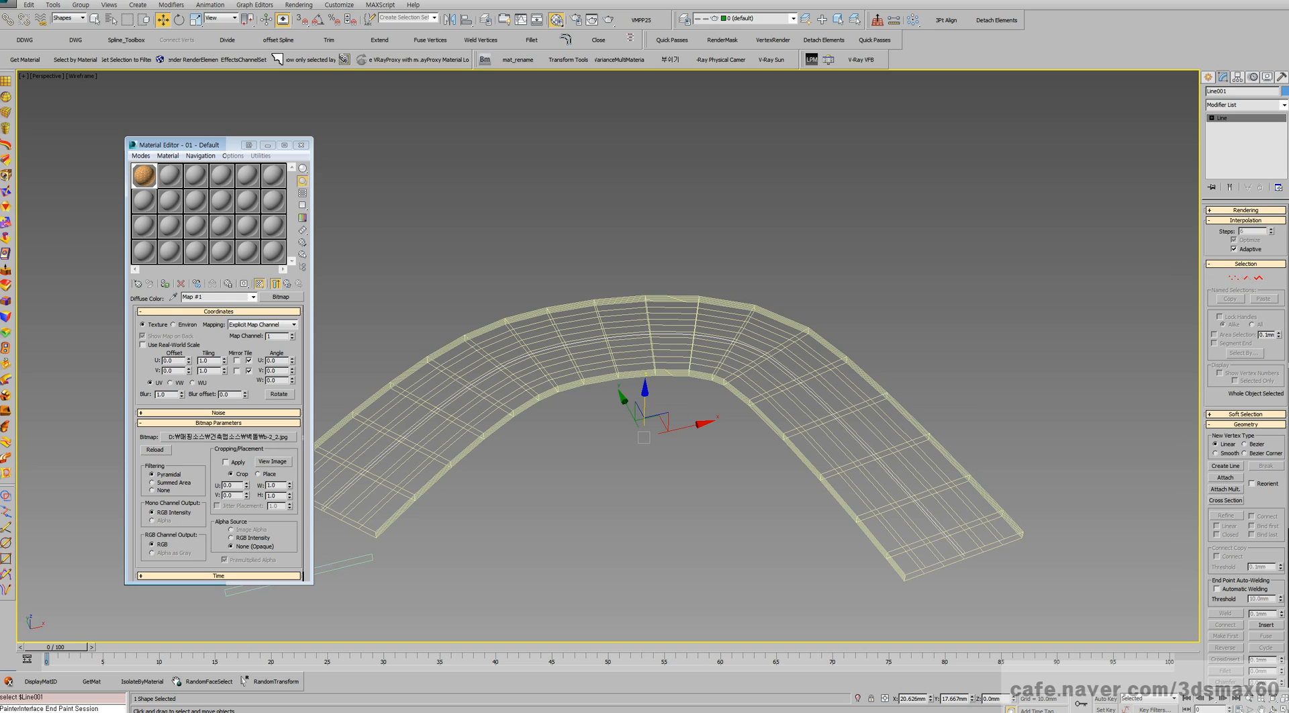
left_click(349, 561)
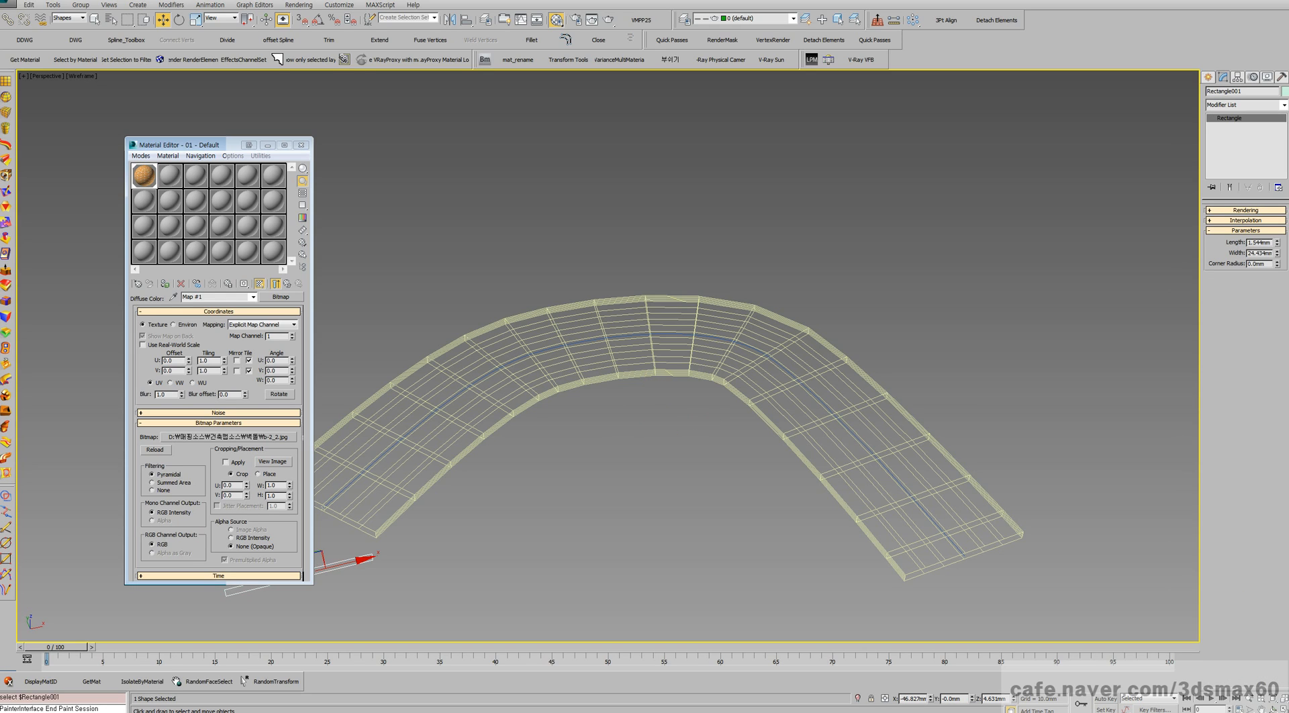
left_click(1246, 220)
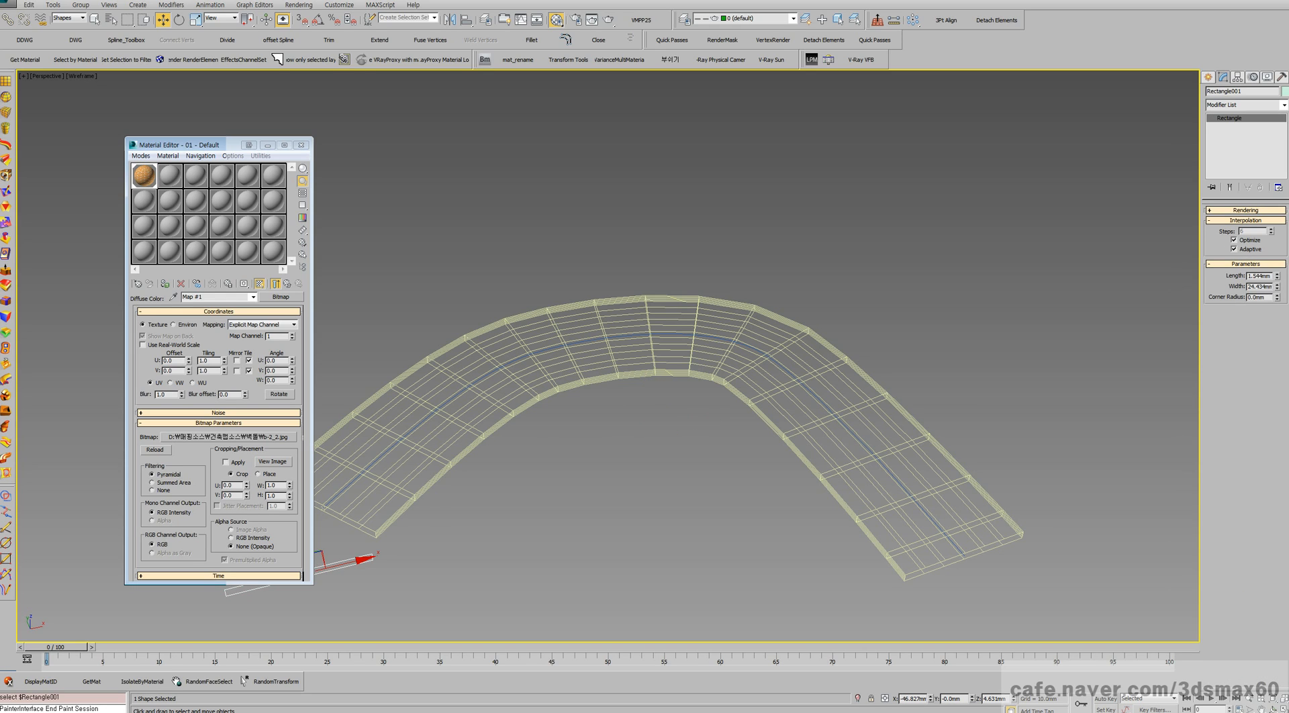
- Set the selection filter back to All, reselect the loft, and return the view to shaded display
middle_click_drag(671, 470, 729, 445)
left_click(730, 445)
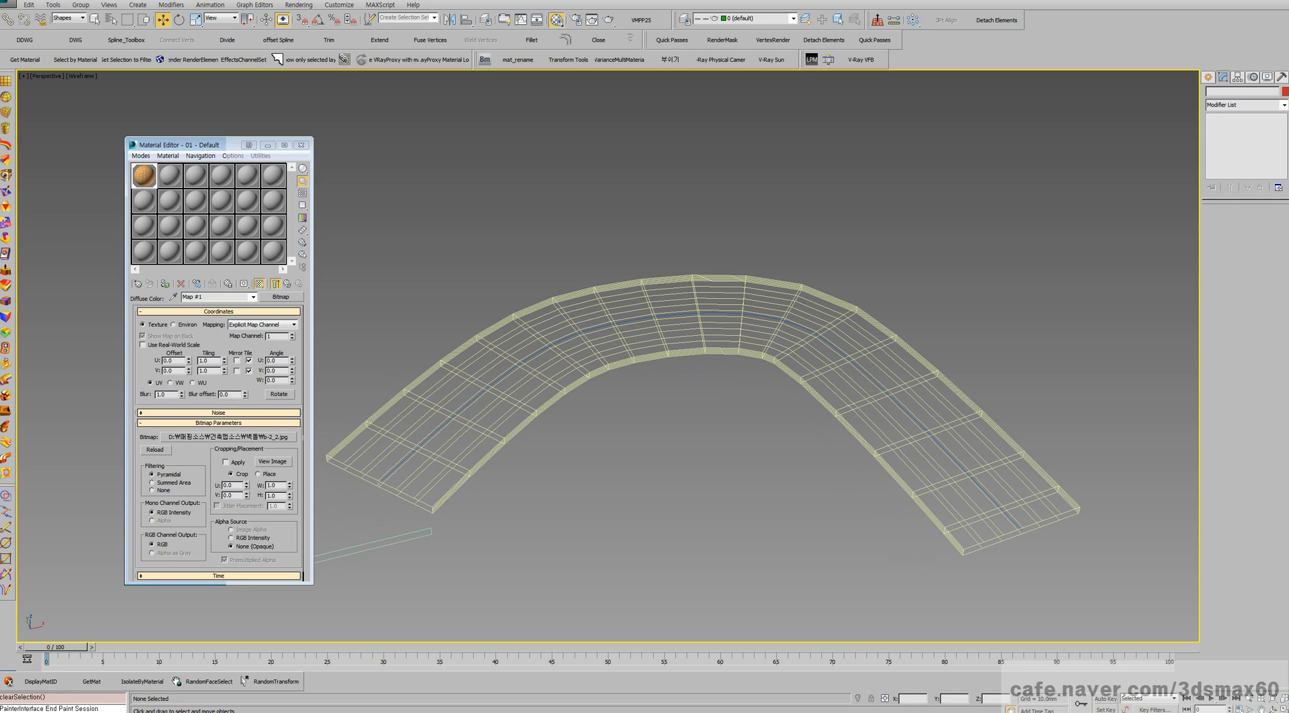
left_click(70, 17)
left_click(67, 27)
left_click(700, 352)
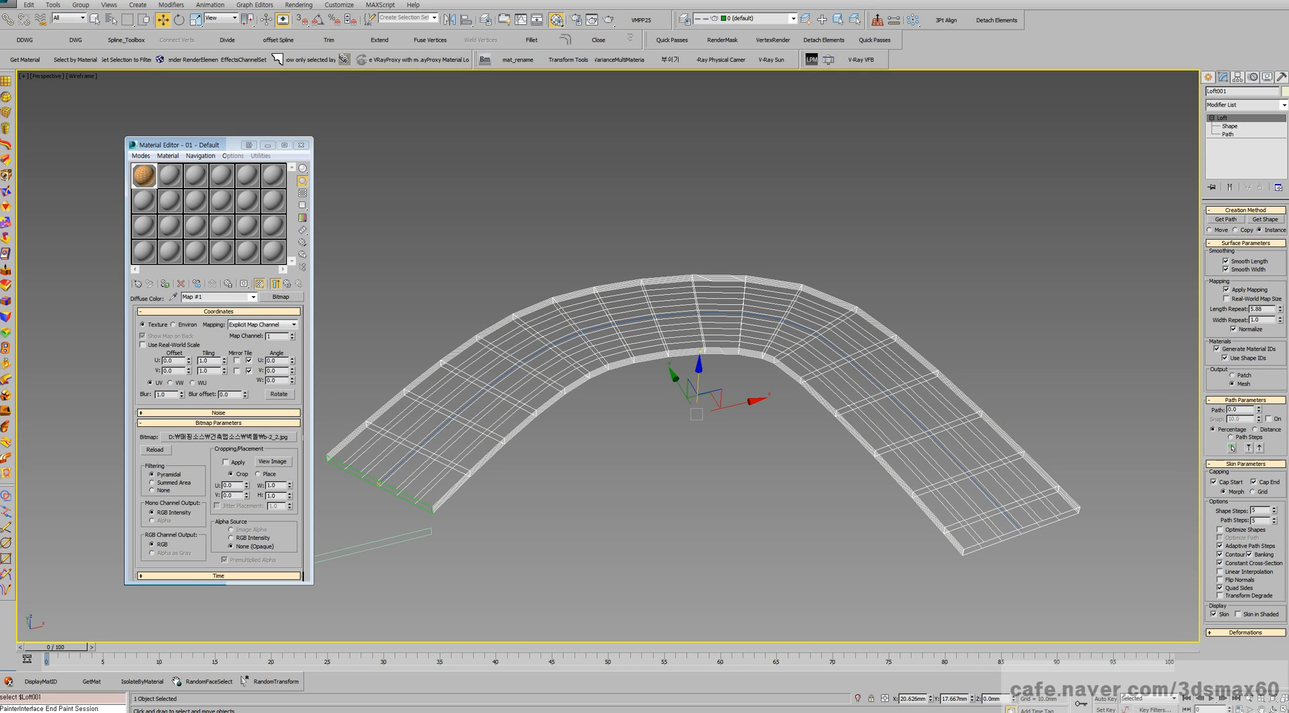
key("F3")
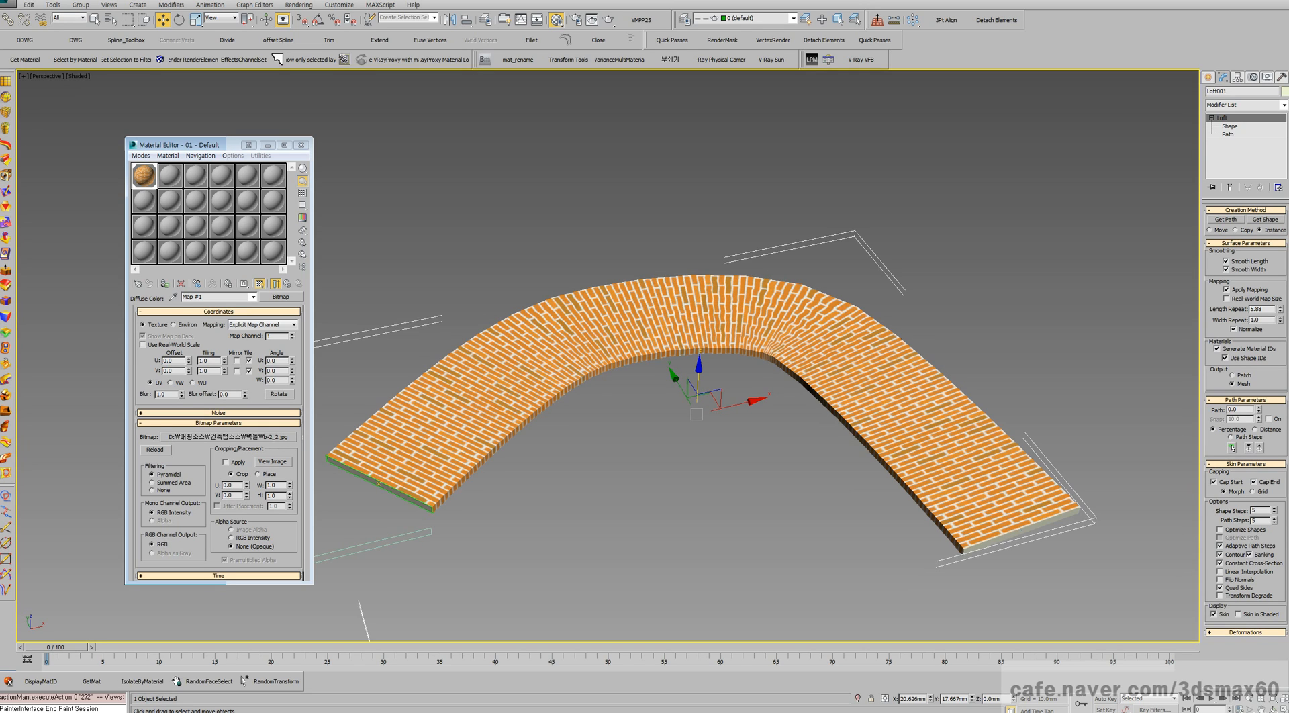
- Raise the loft's Path Steps to 95 to smooth the bend
scroll(967, 423, "up", 3)
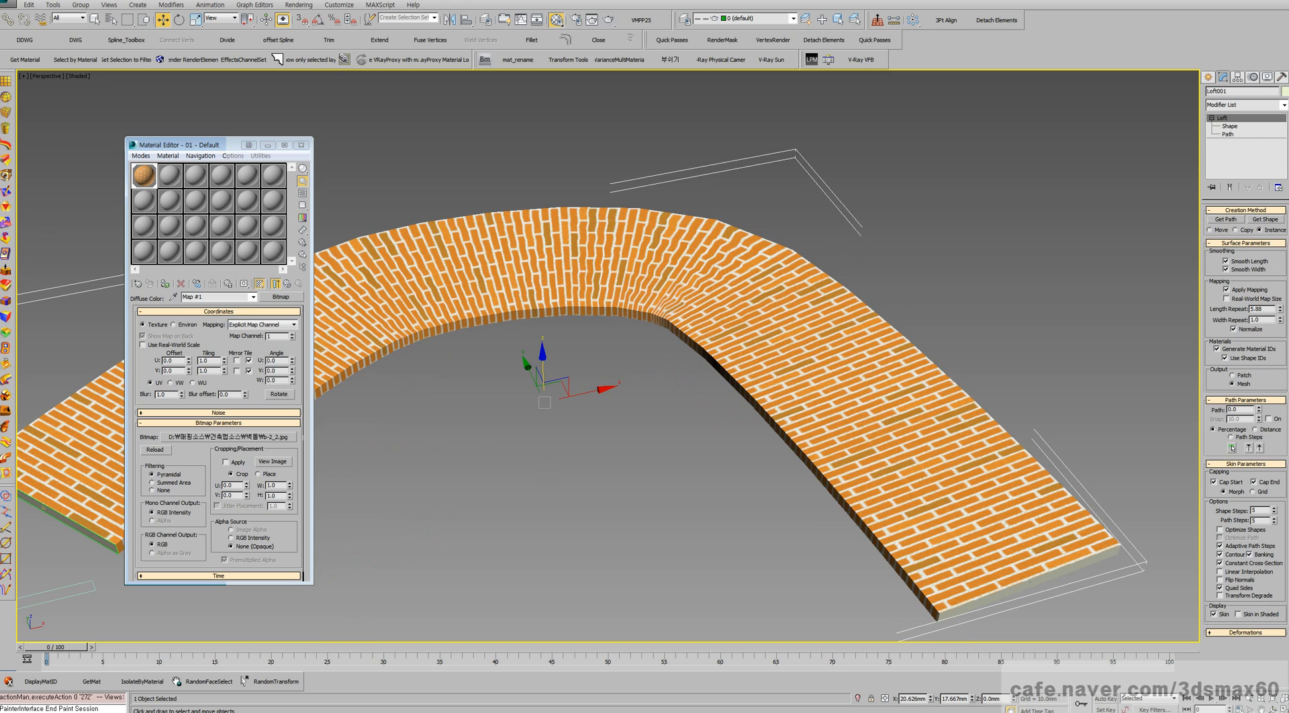
left_click_drag(1275, 521, 1275, 450)
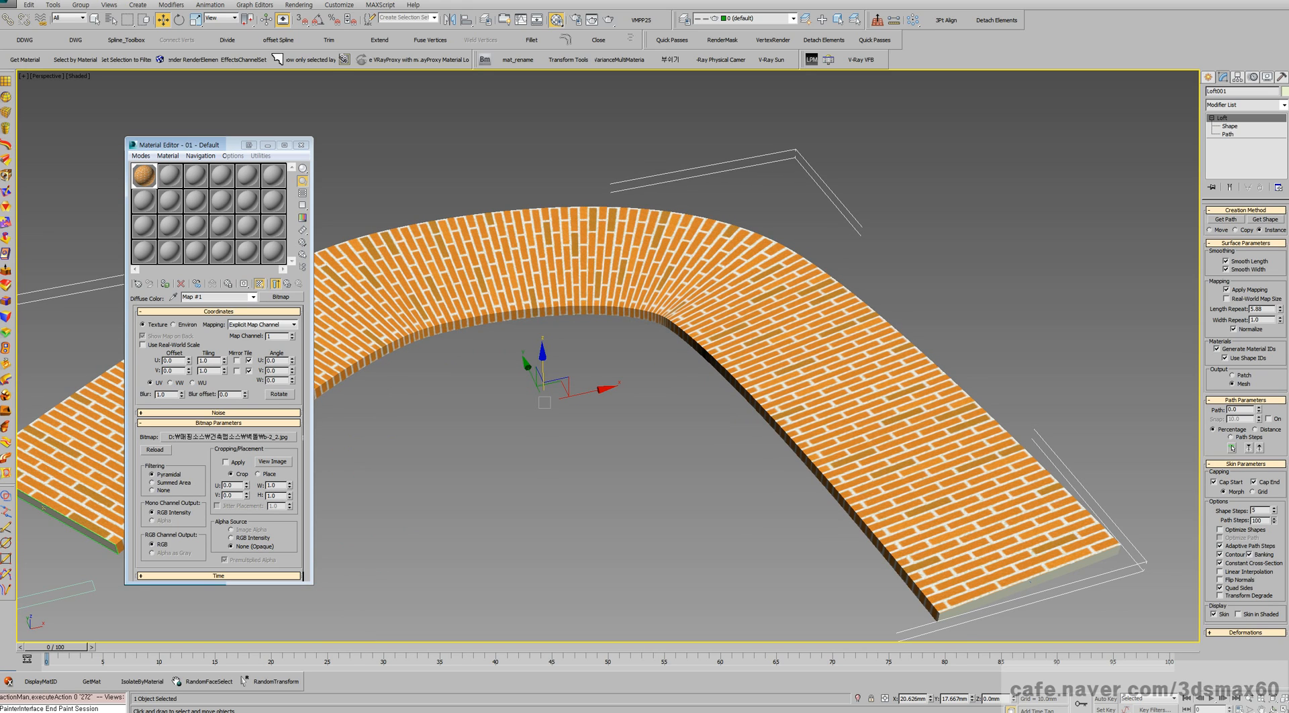
left_click_drag(1275, 521, 1275, 516)
scroll(726, 249, "up", 10)
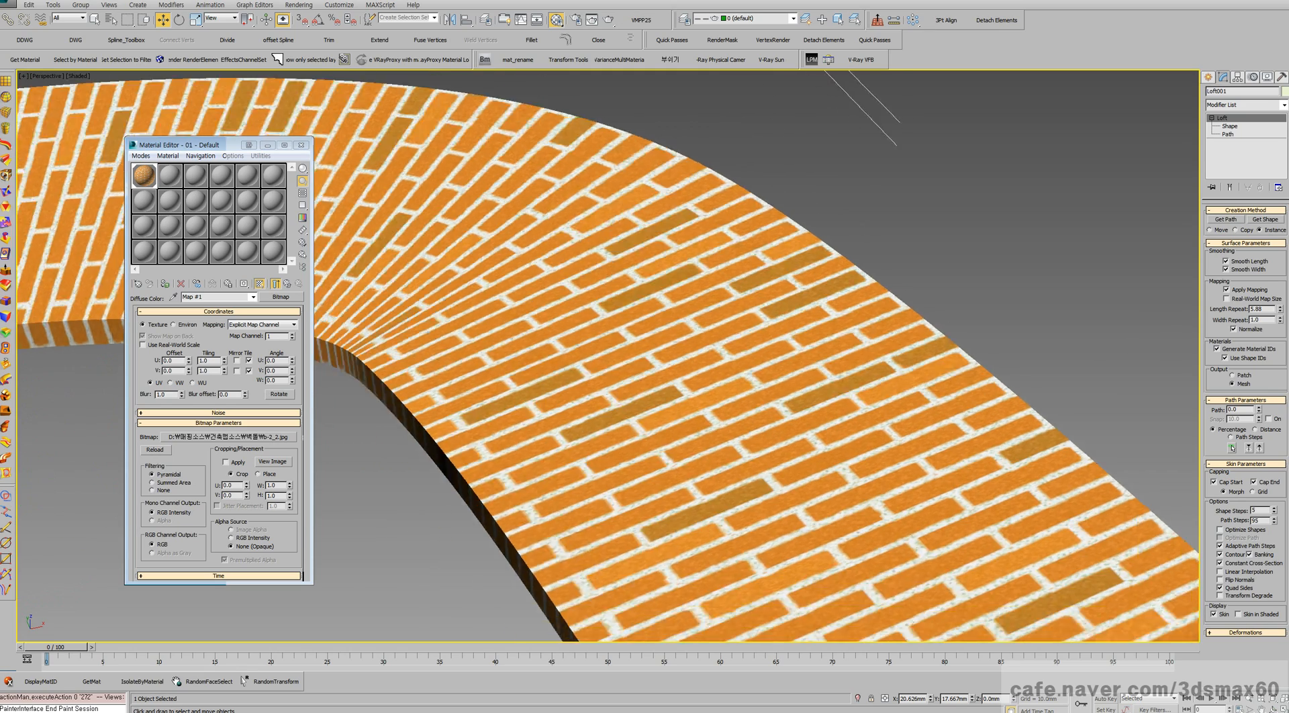
- Render the smoothed loft in perspective, close the render, and examine the bricks along the whole arch
key("shift+q")
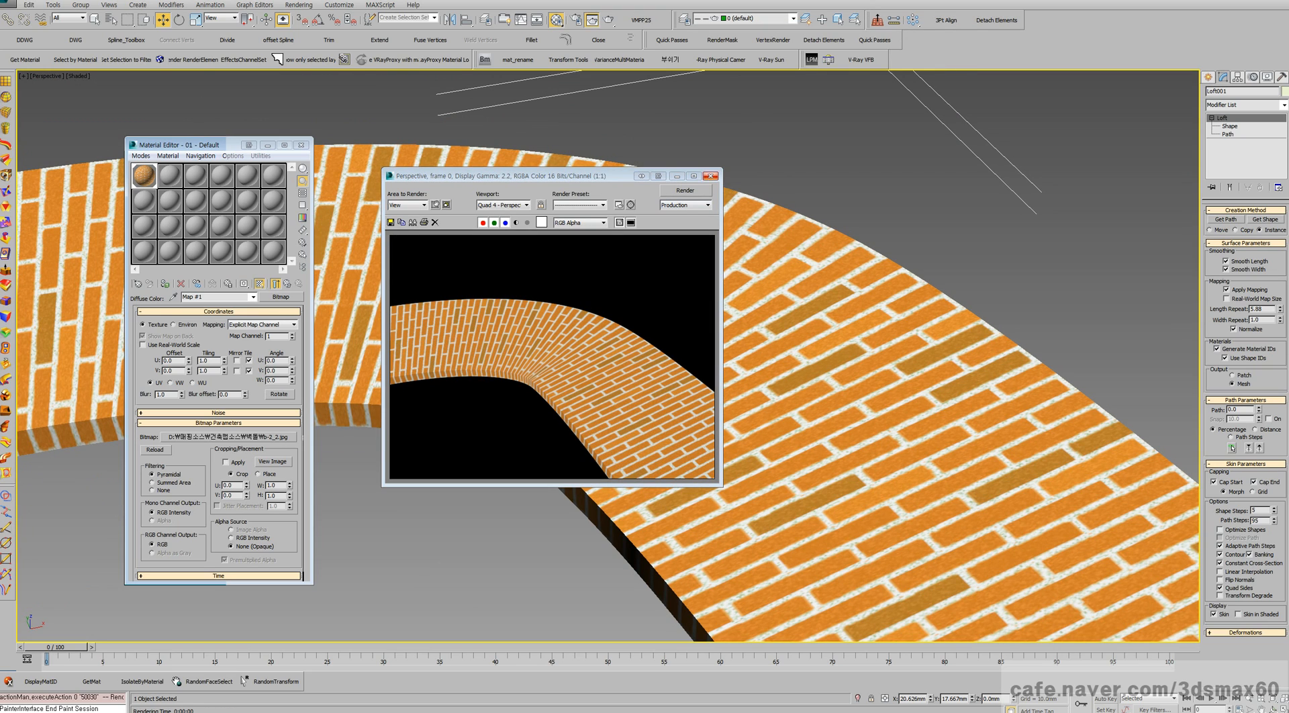
left_click(711, 176)
scroll(739, 269, "down", 8)
scroll(672, 376, "down", 4)
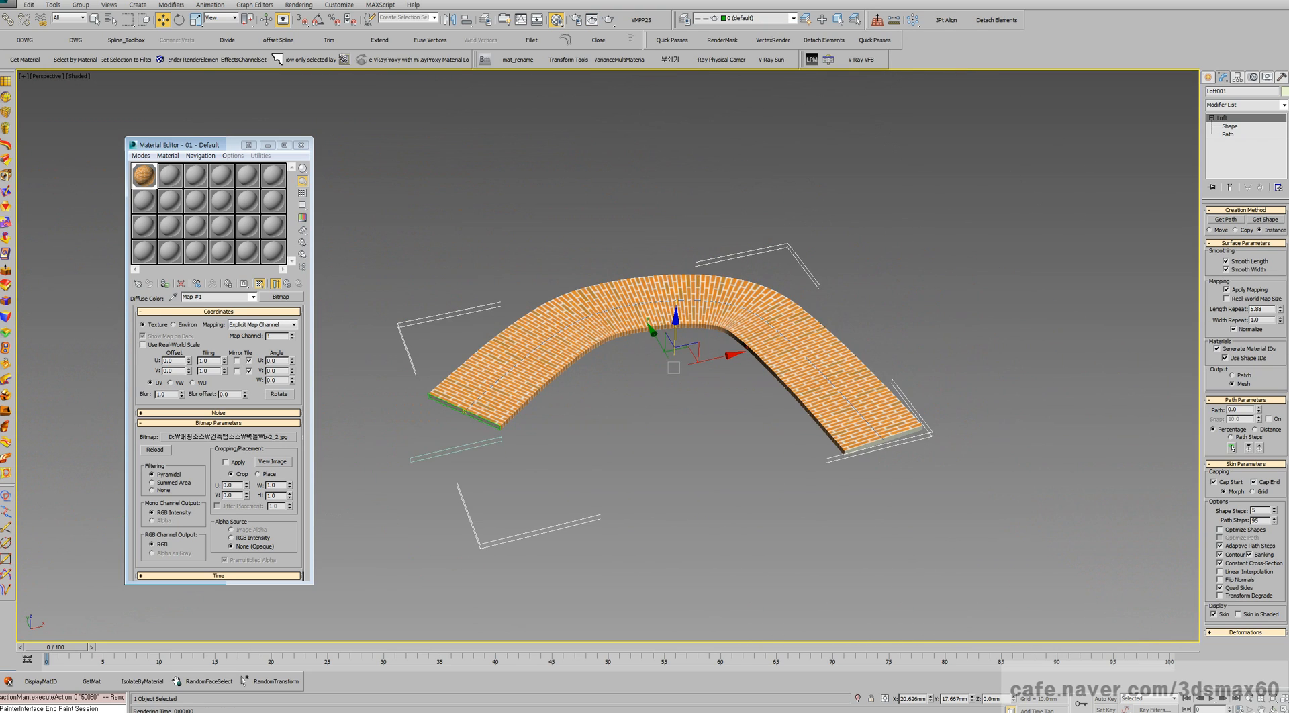
scroll(671, 376, "up", 6)
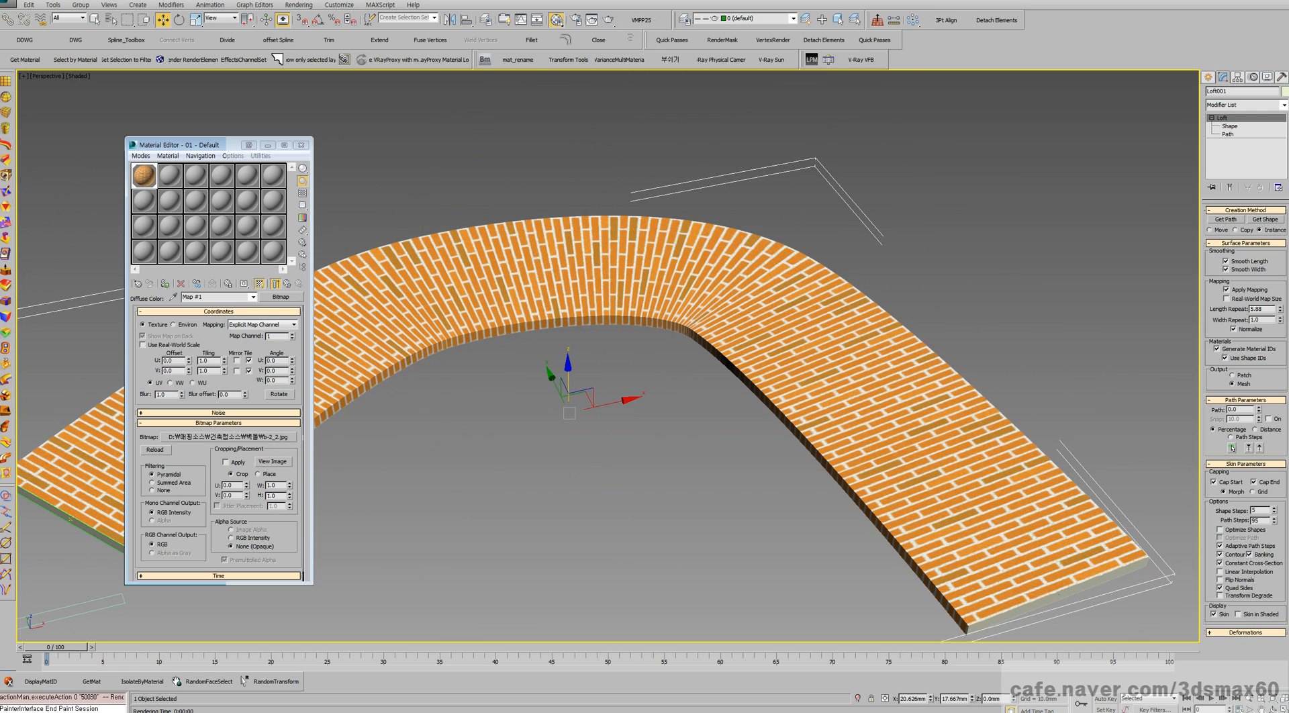
- Add a planar UVW Map modifier to the loft with U Tile 2.02 and V Tile 2.83
left_click(1284, 105)
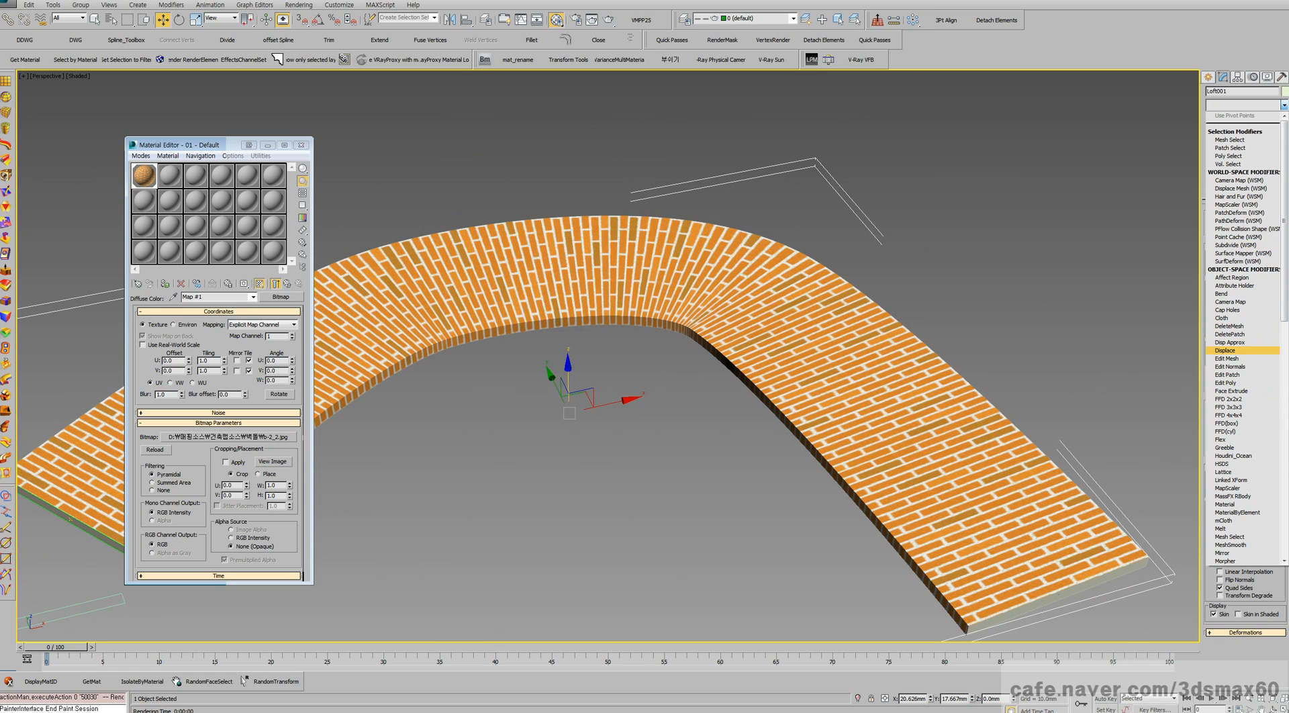
key("u")
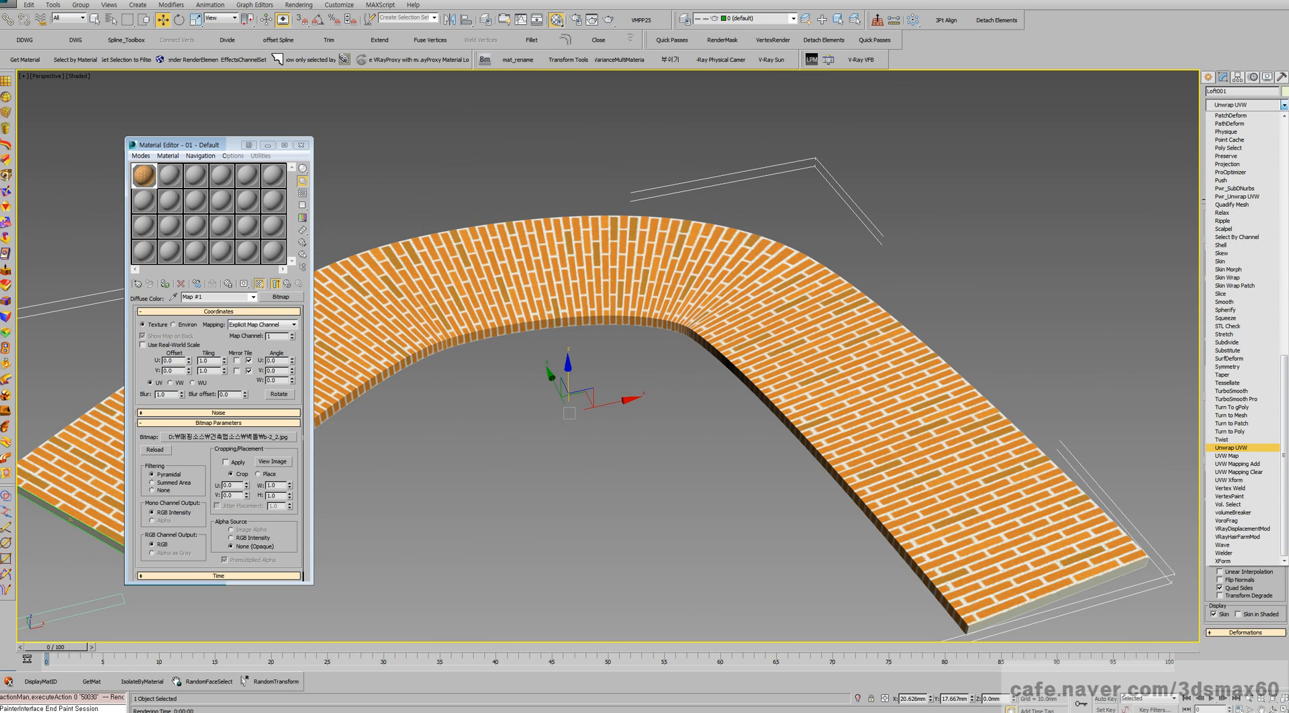
key("u")
key("Return")
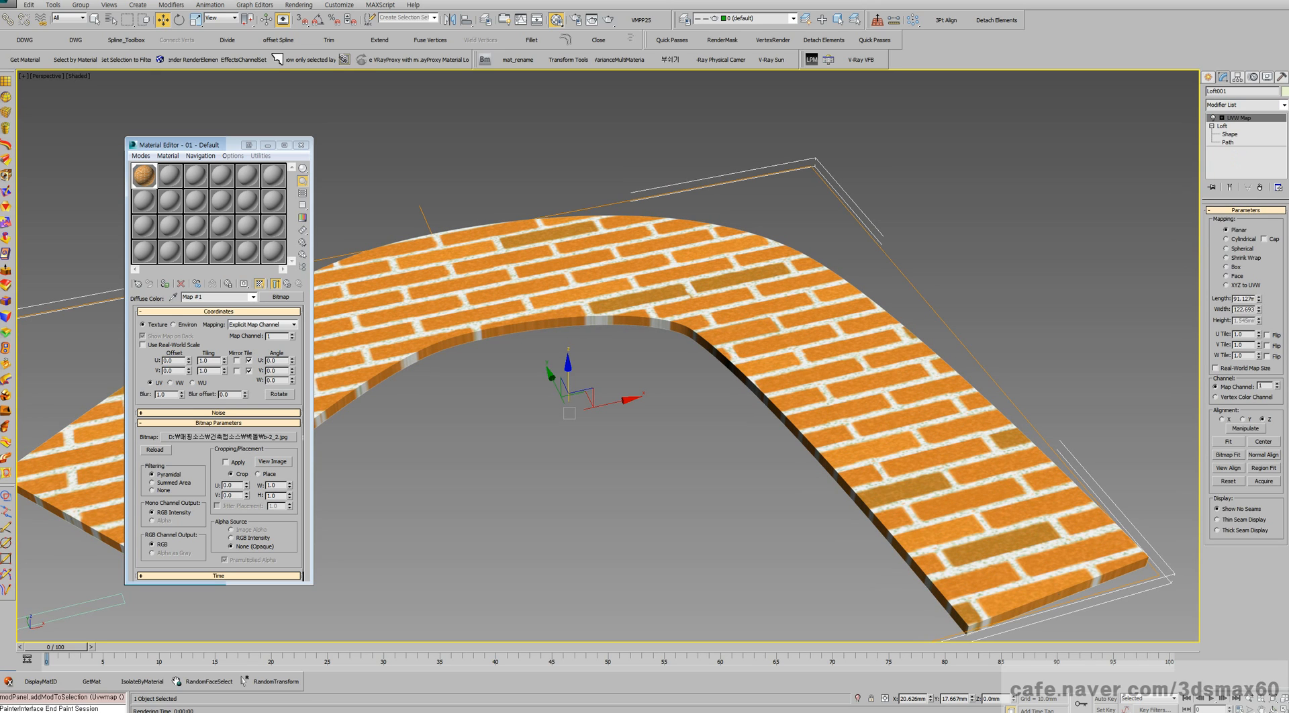
left_click_drag(1259, 334, 1259, 265)
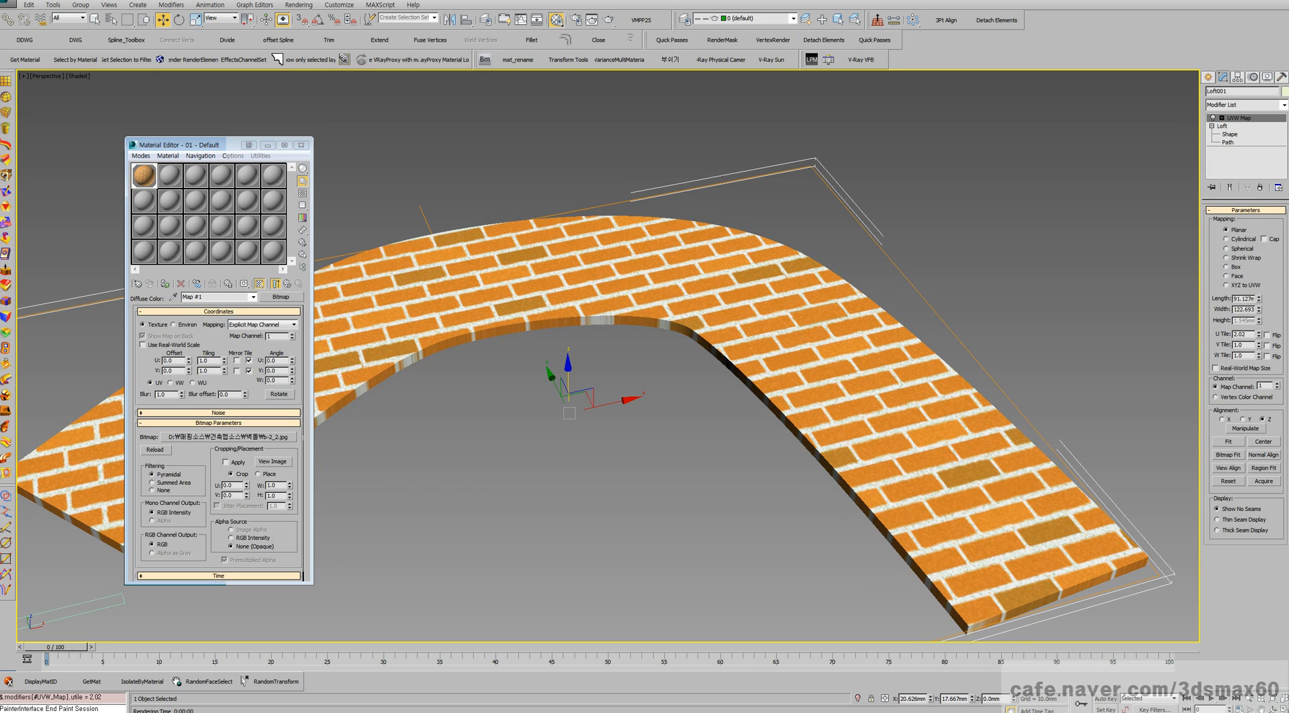
left_click_drag(1260, 345, 1260, 222)
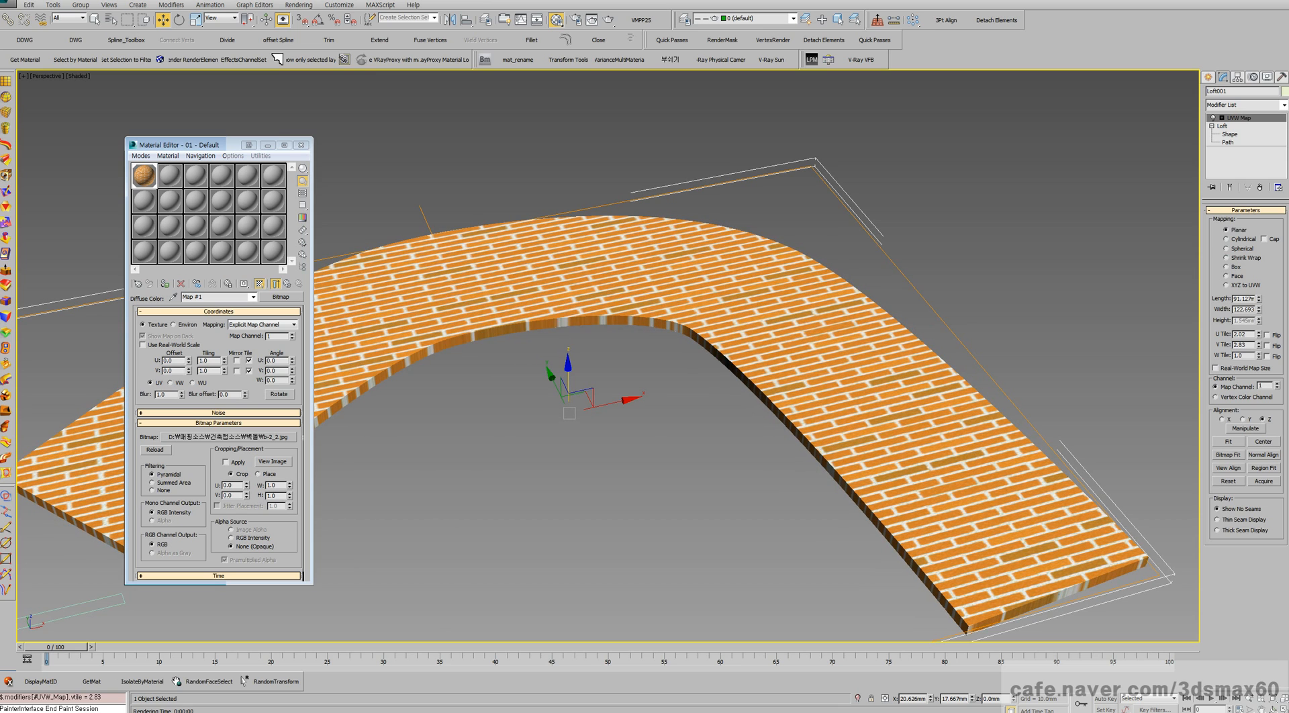
- Turn off the UVW Map, examine the loft's own brick mapping around the bend, and delete the loft
scroll(646, 367, "down", 5)
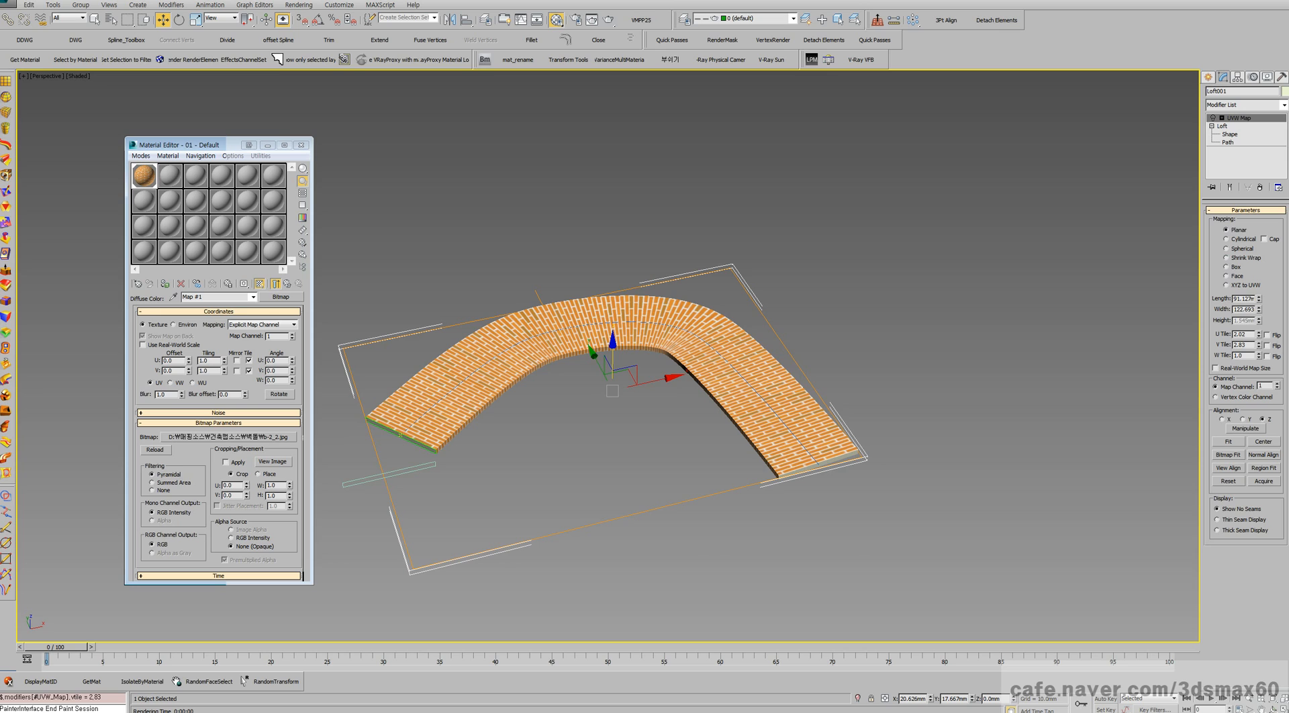
scroll(705, 289, "up", 10)
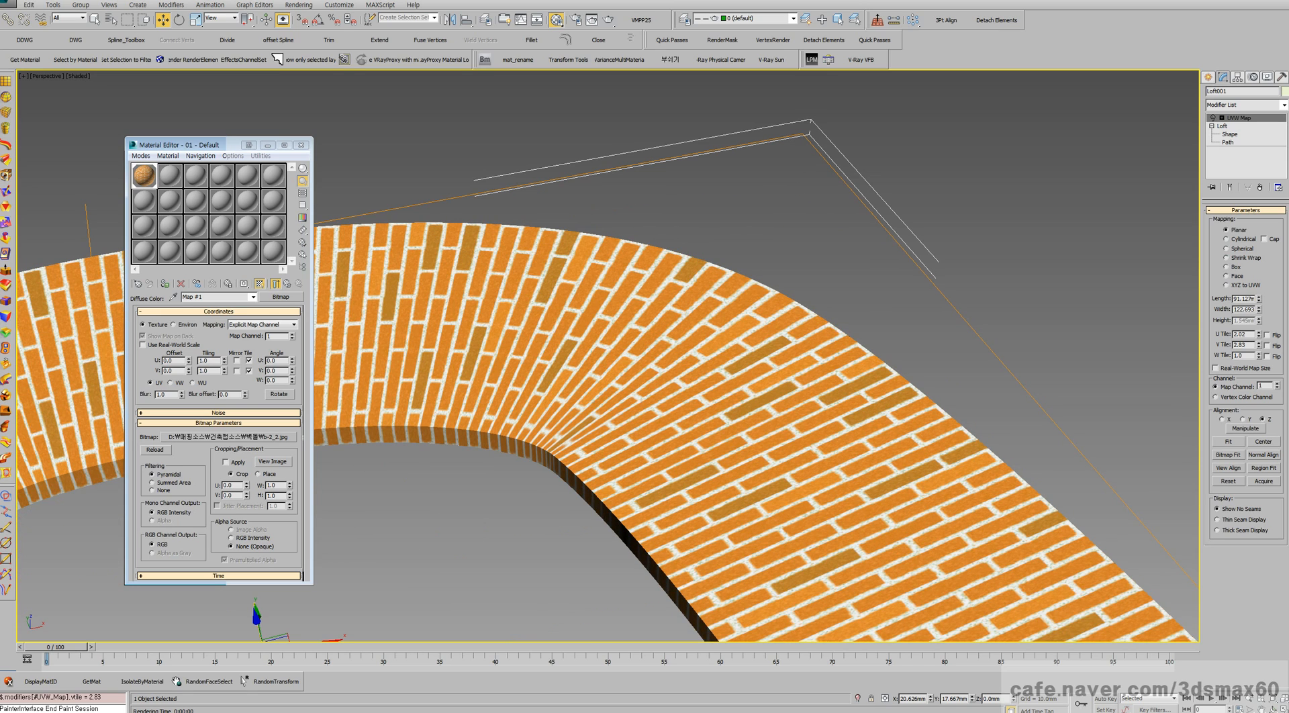
scroll(608, 356, "down", 3)
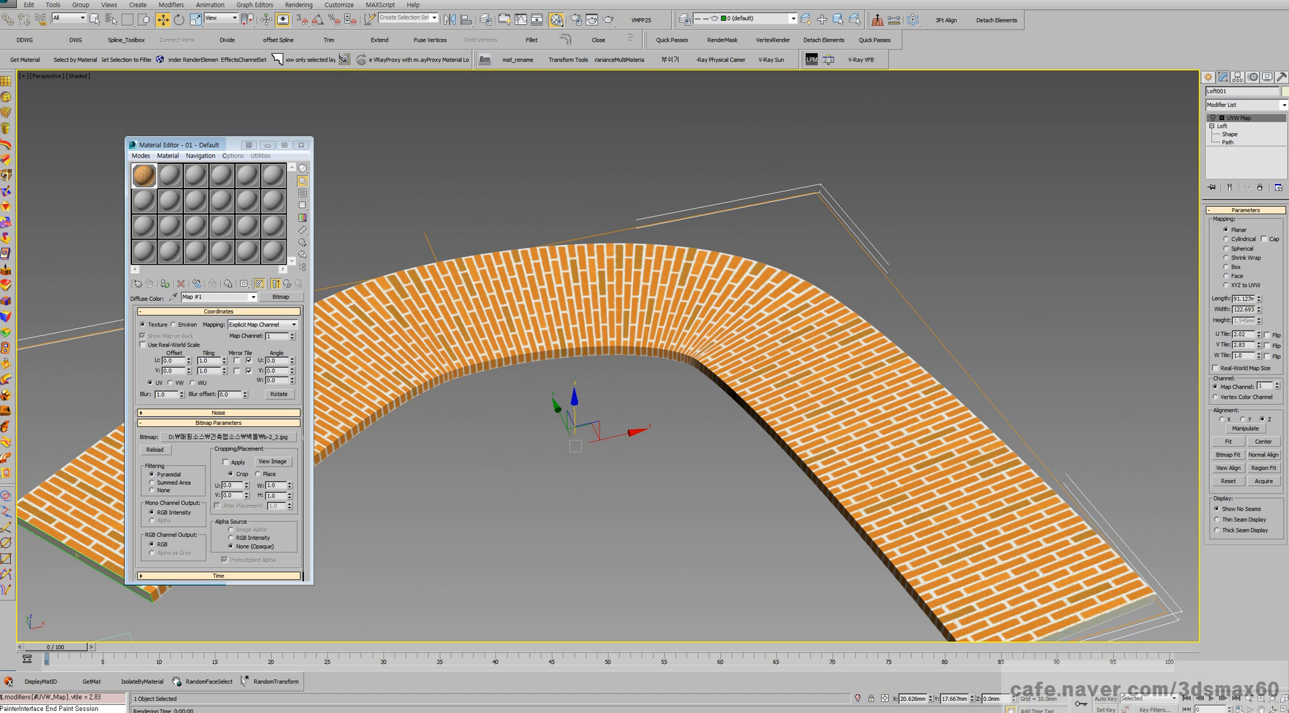
middle_click_drag(672, 403, 684, 344)
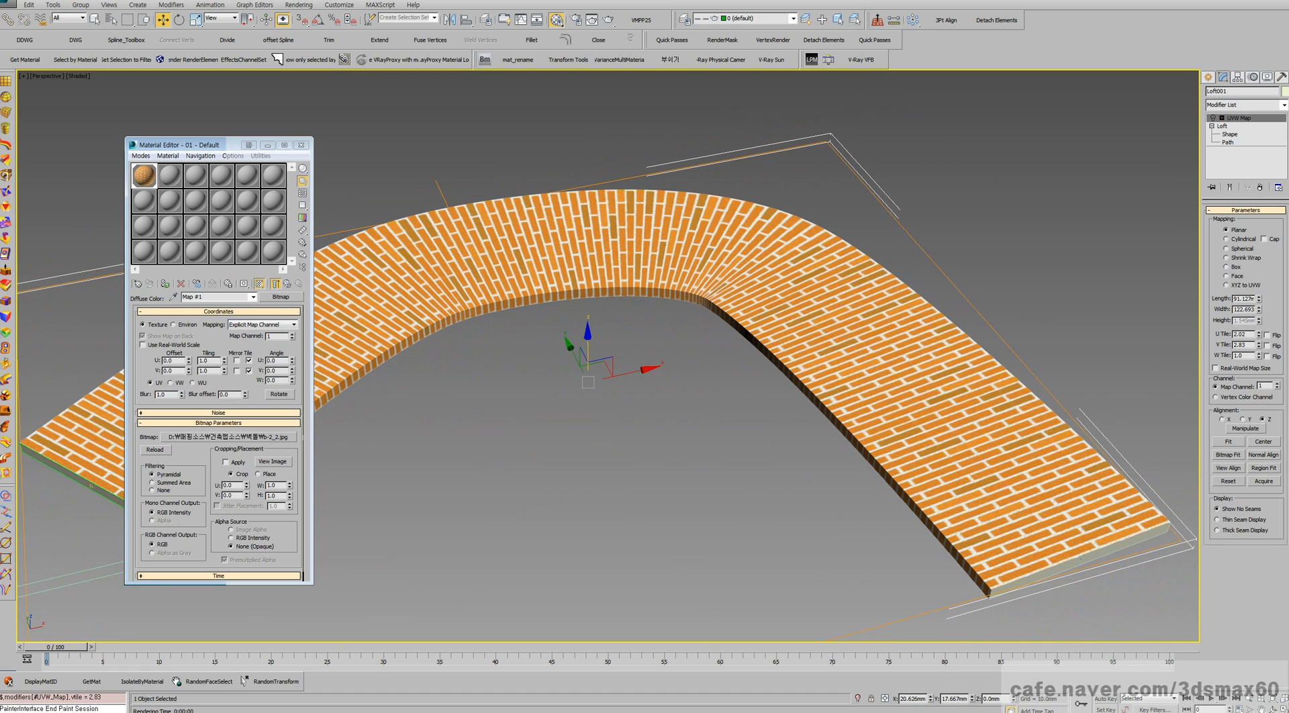
key("Delete")
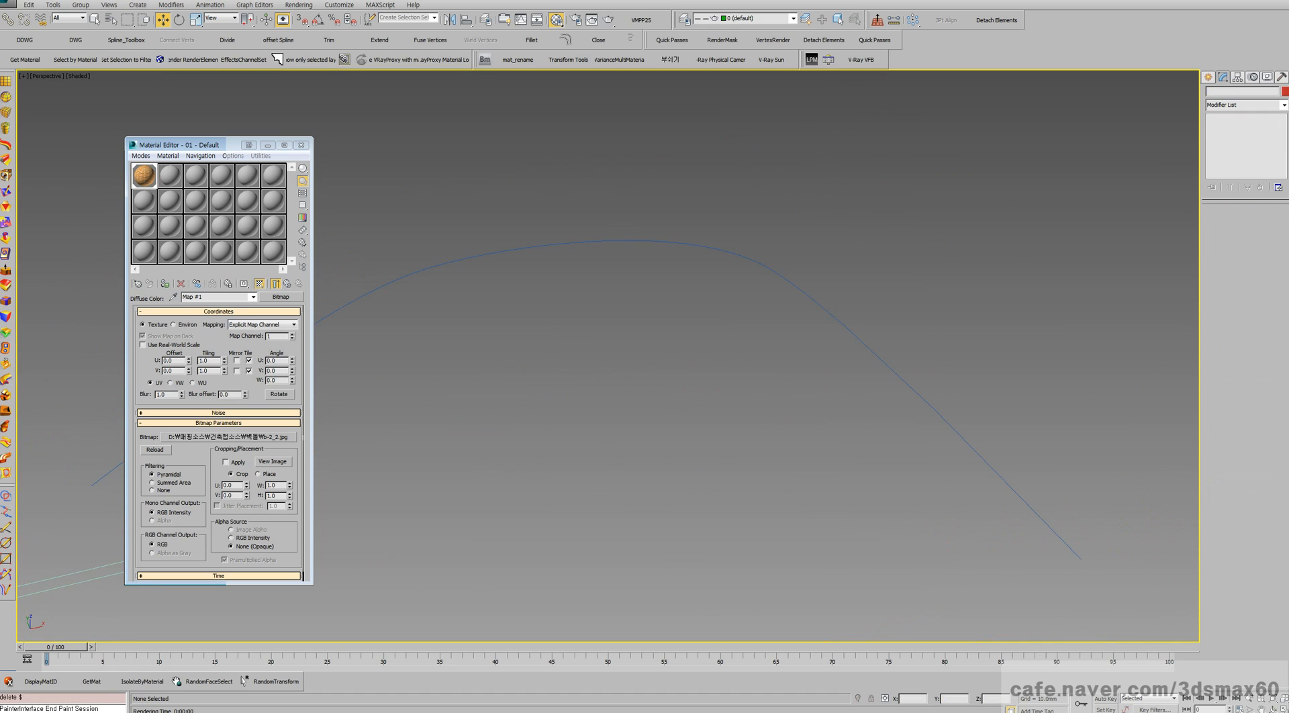
- Bring the Firefox window over the viewport and read the posted 3ds Max question about UV and its answer
left_click_drag(0, 14, 498, 36)
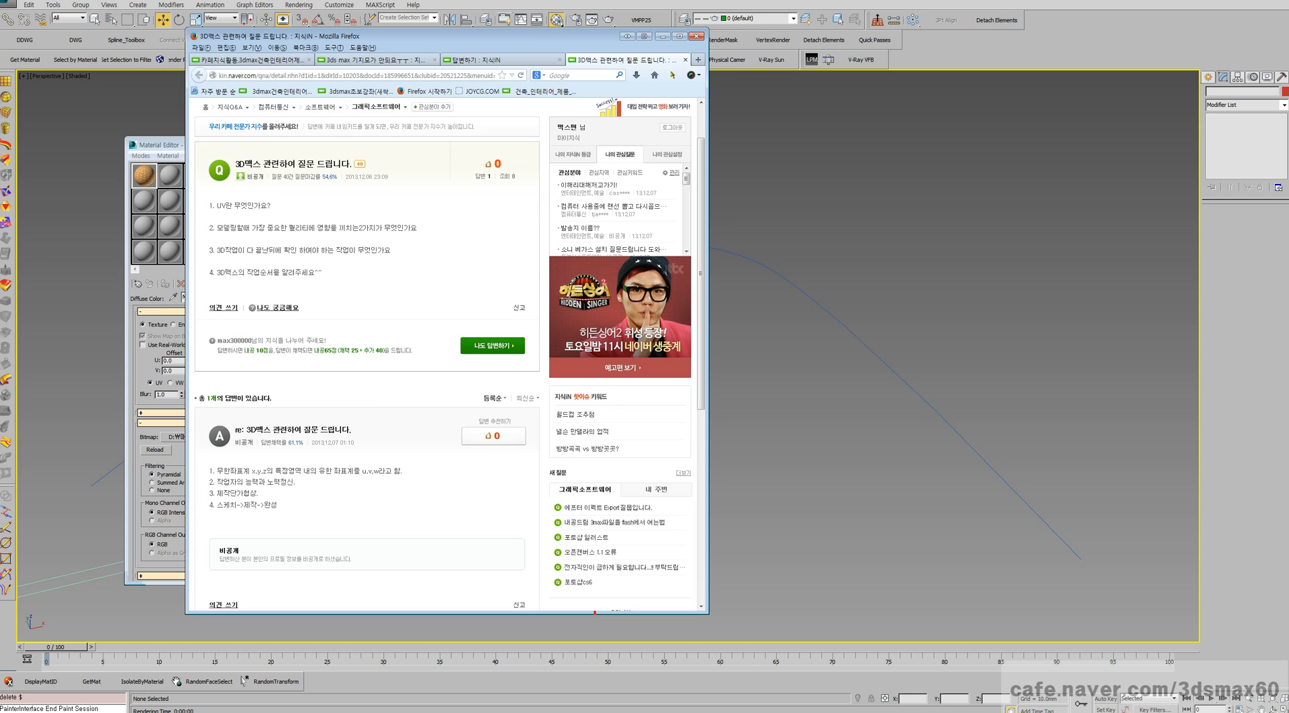
left_click_drag(437, 36, 0, 67)
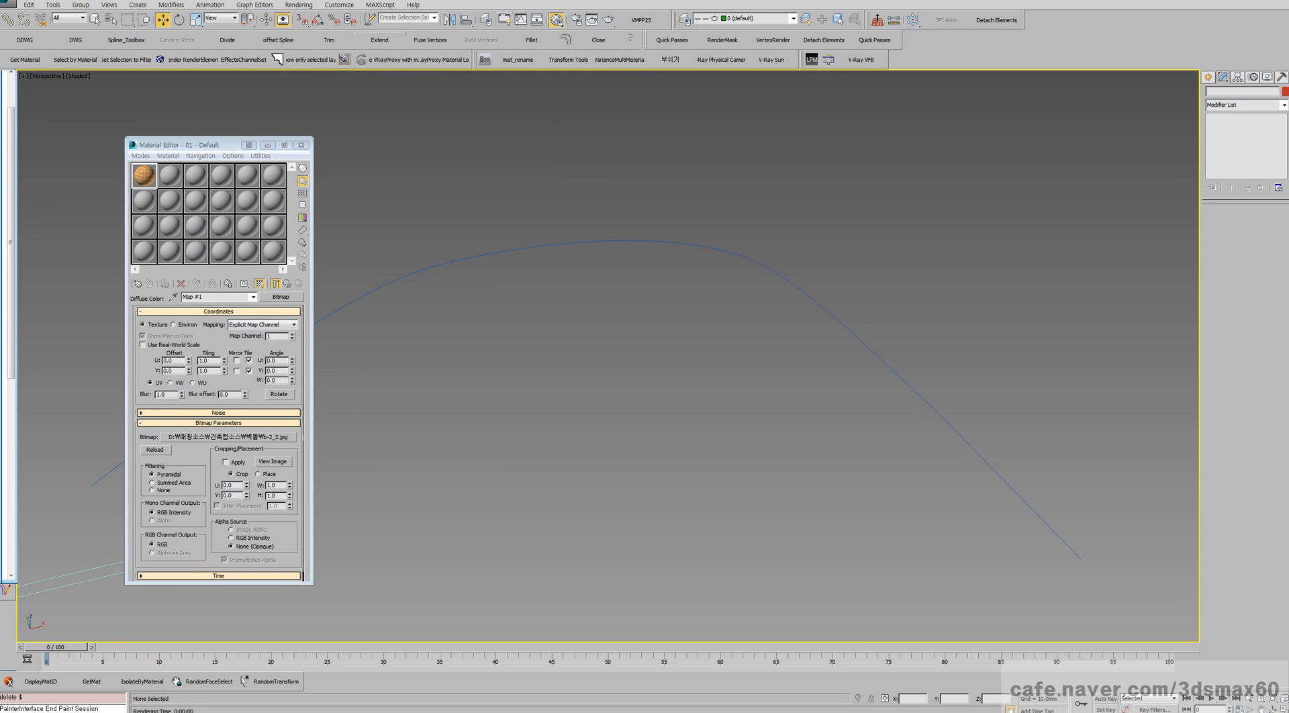
left_click_drag(0, 71, 503, 74)
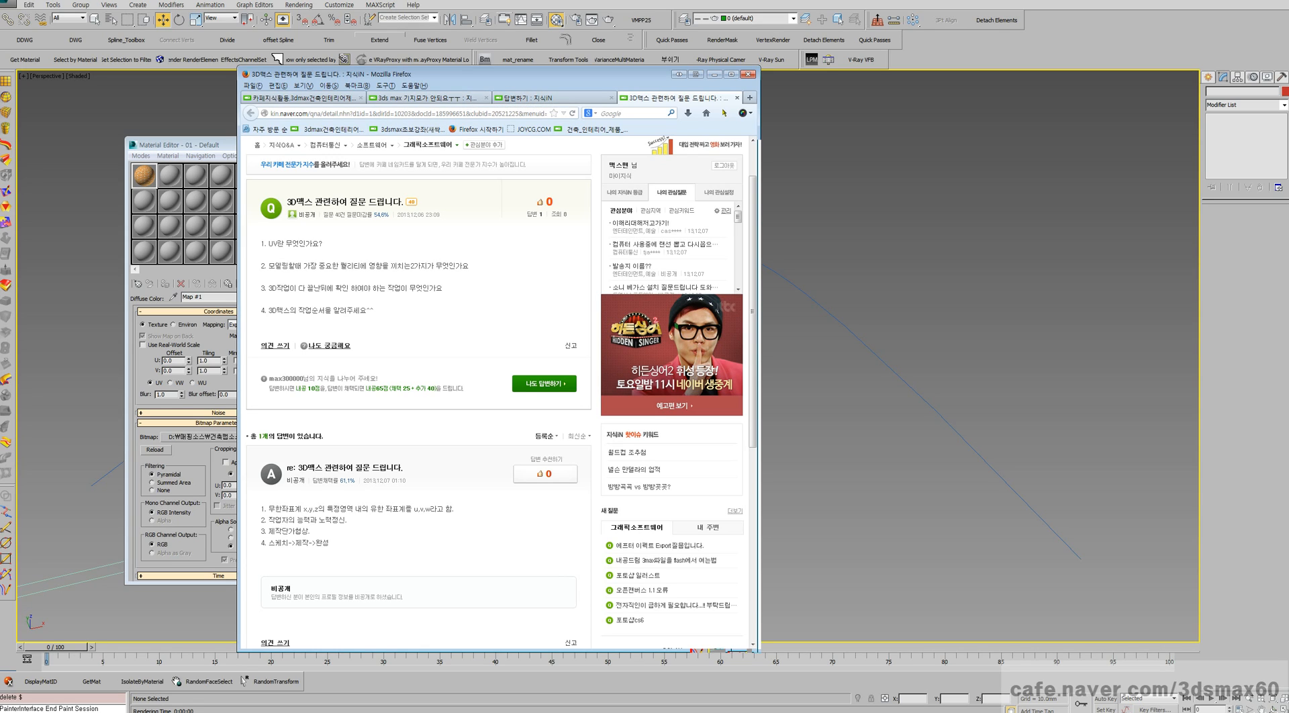
- Highlight the second item of the posted question and move the Firefox window off the viewport
left_click_drag(325, 266, 455, 266)
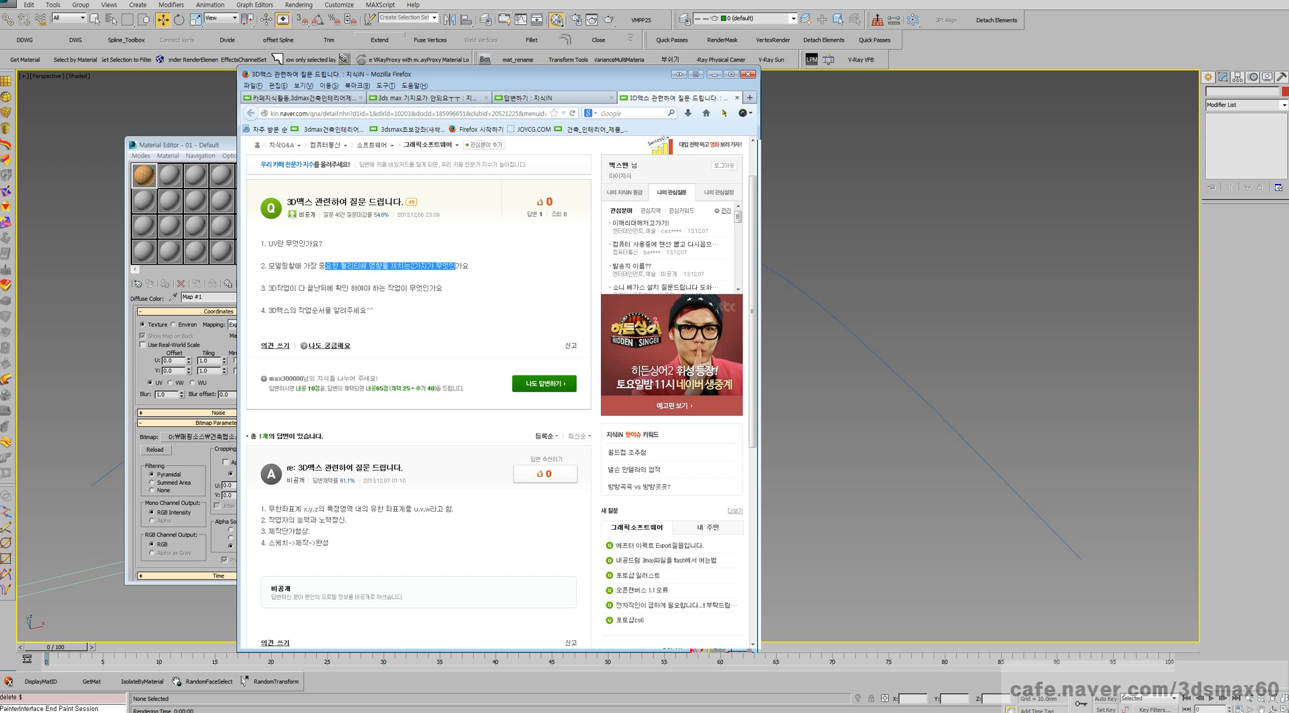
left_click_drag(497, 75, 0, 79)
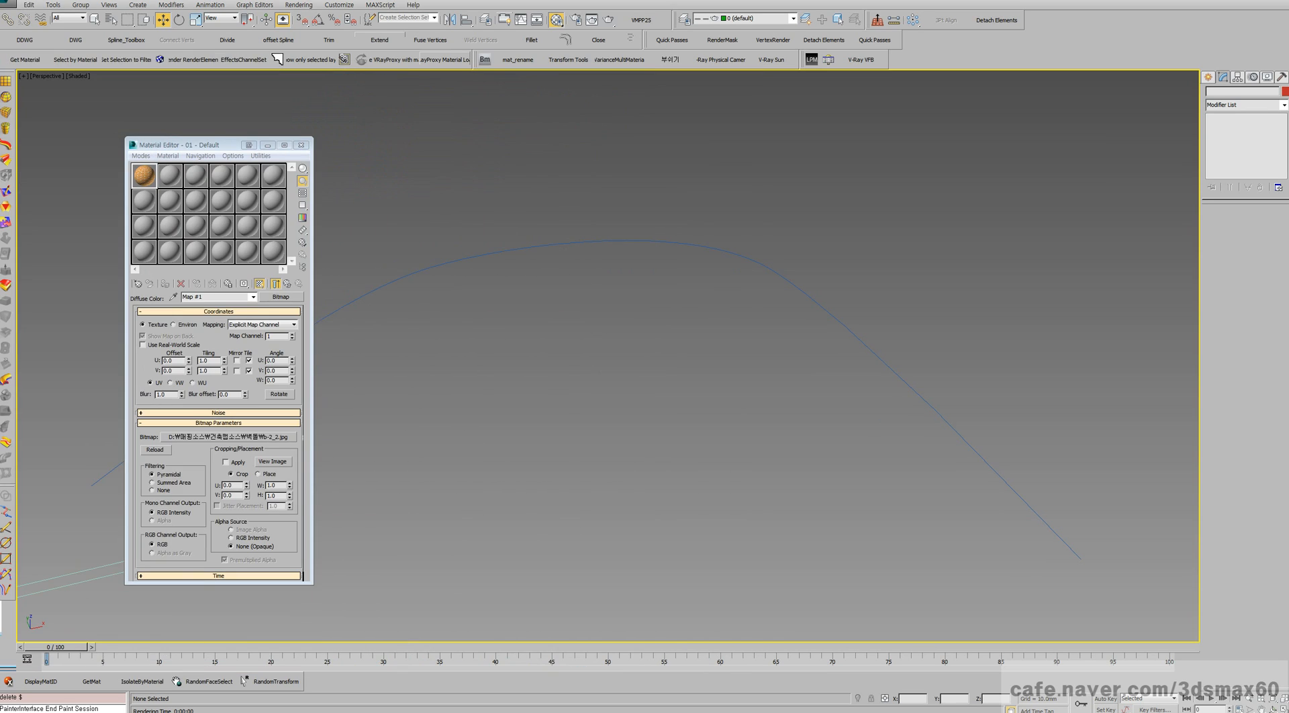
- Select the arched line and review the display units and system unit scale in Units Setup
left_click(628, 240)
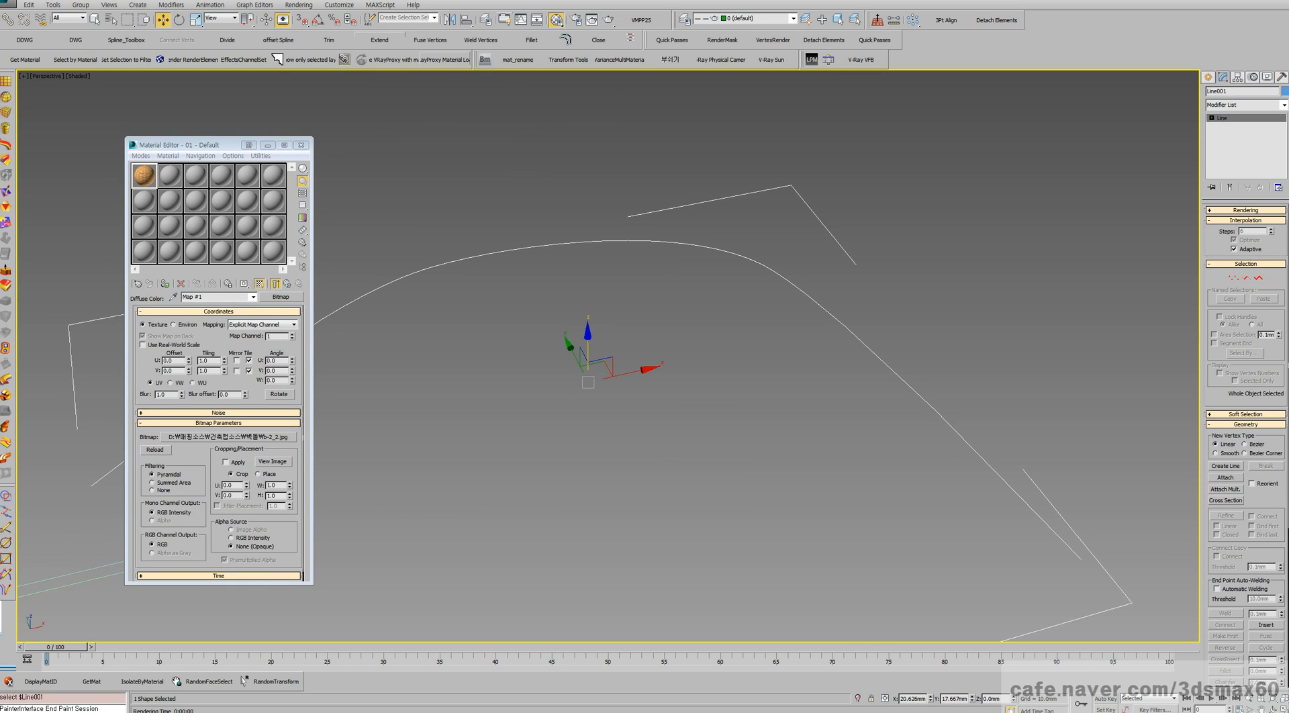
left_click(339, 4)
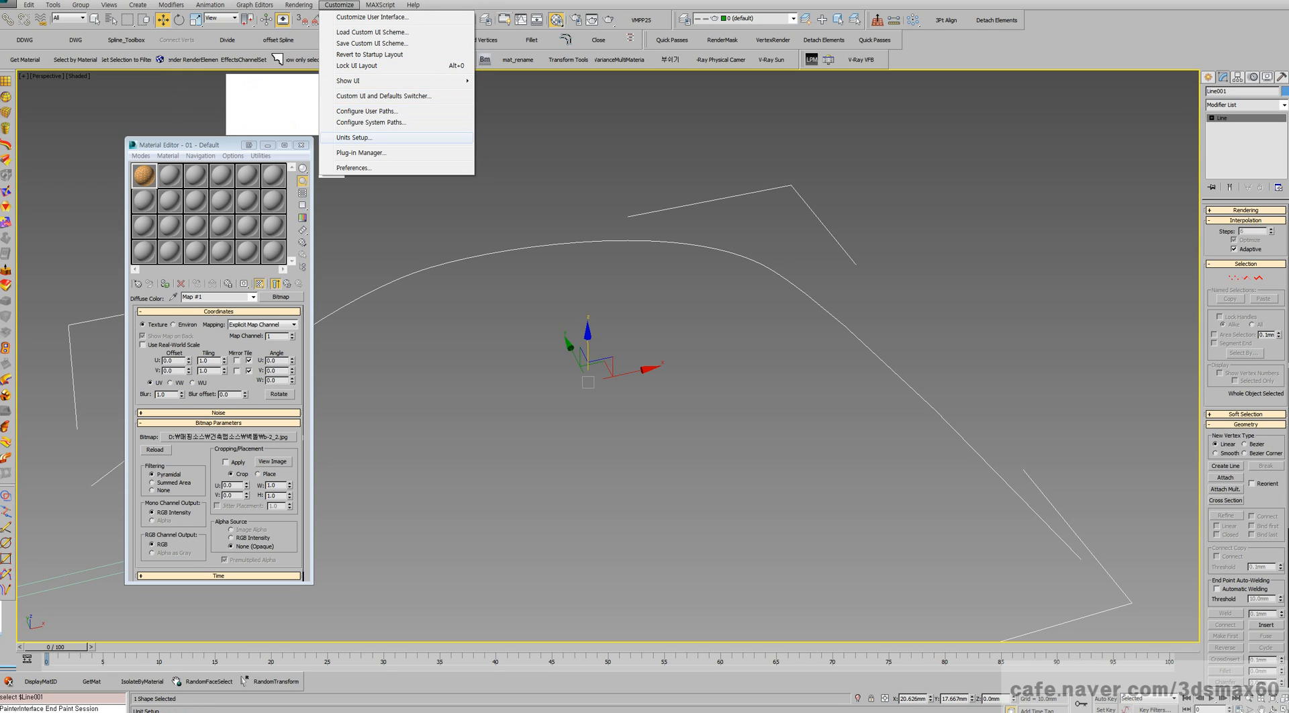
left_click(355, 138)
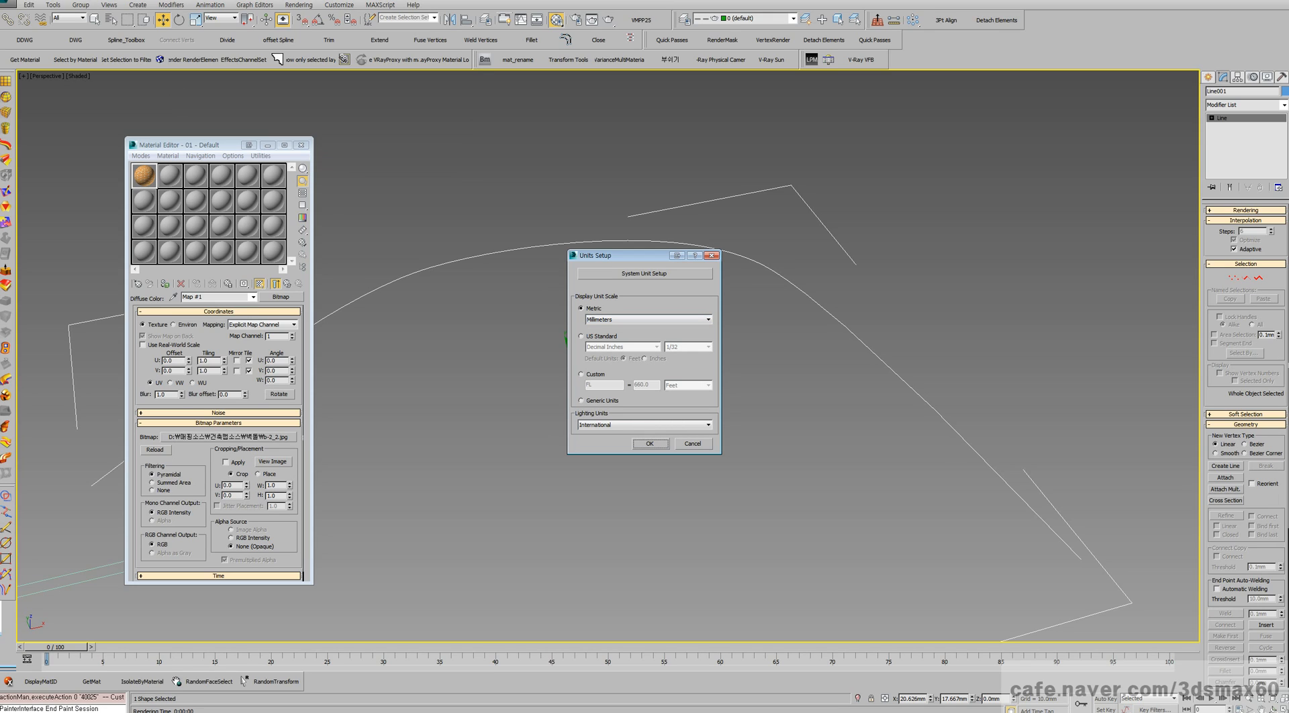
left_click(645, 273)
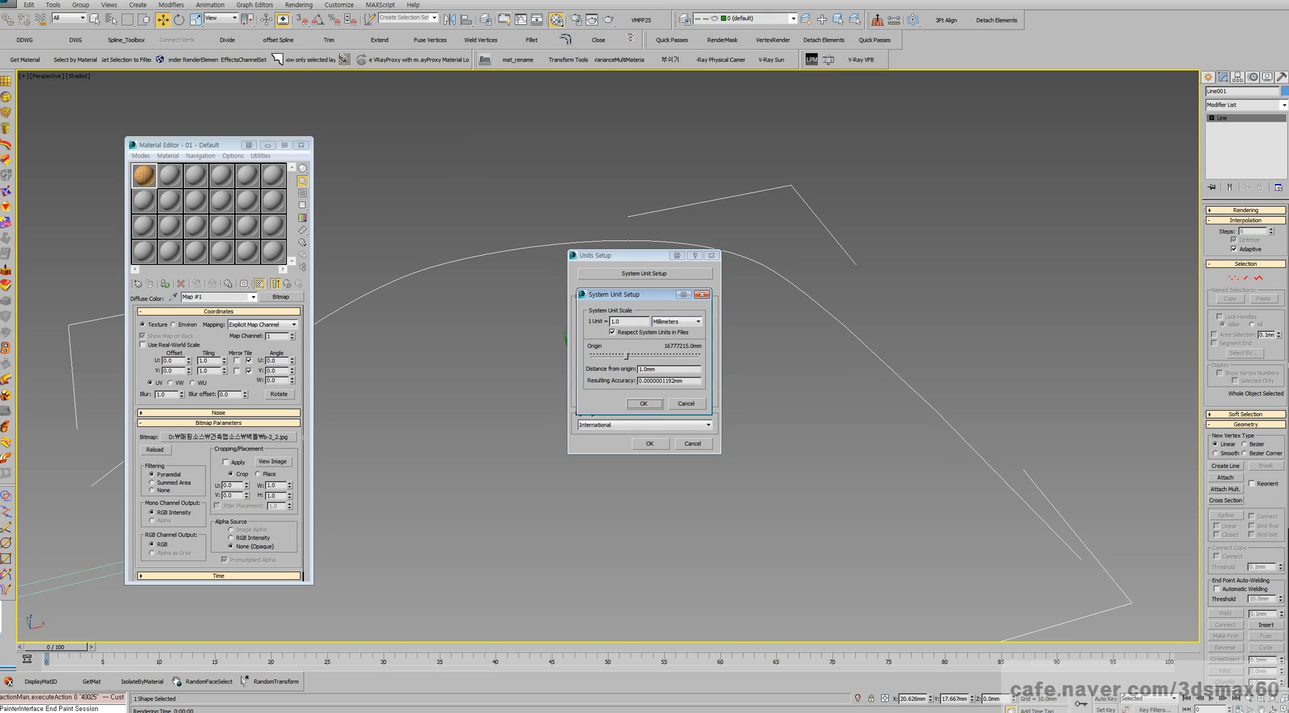
left_click(644, 403)
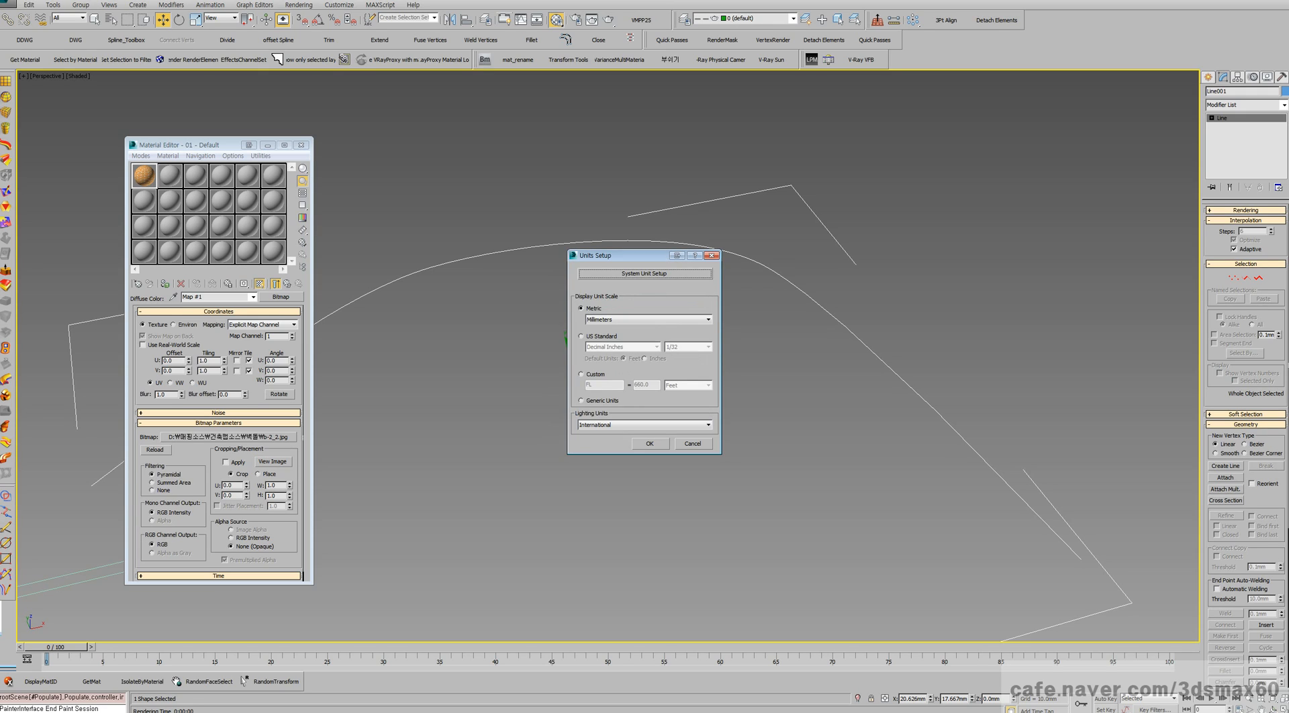
left_click(693, 444)
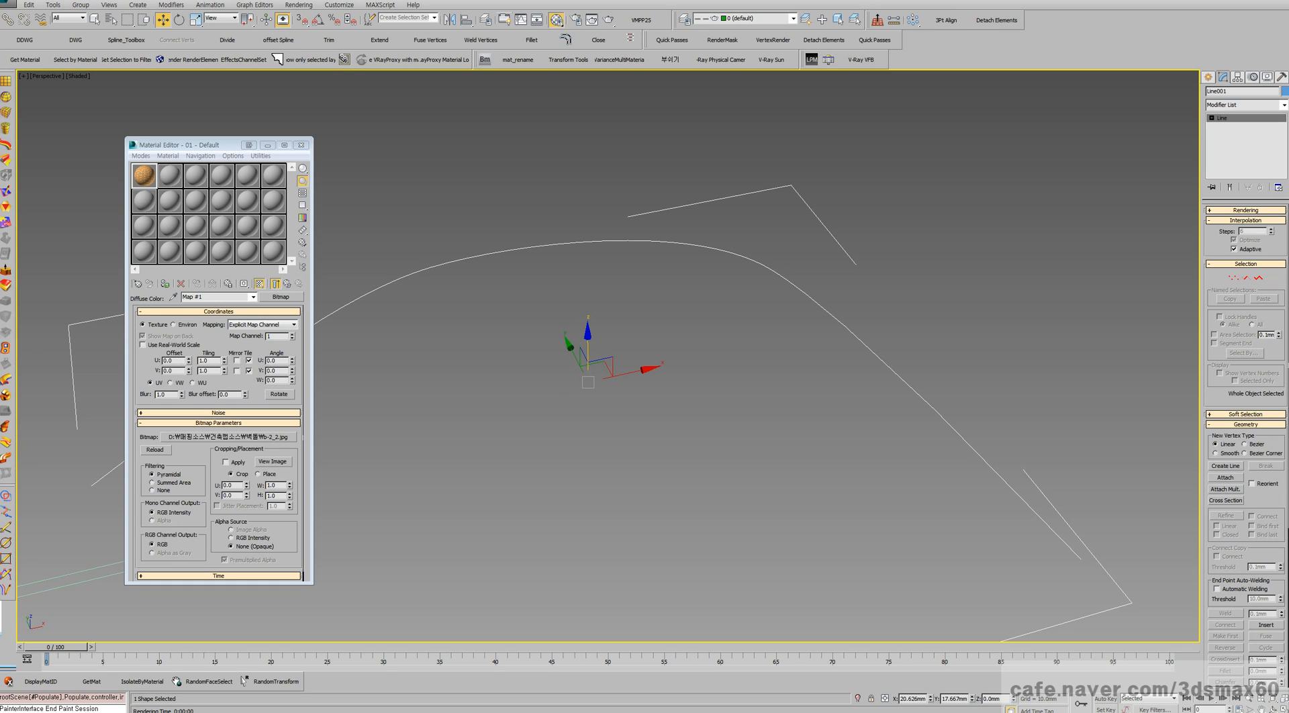
- Draw a standard-primitive sphere of about 3.9 mm radius below the arch, view it near and far, and delete it
left_click(1208, 77)
scroll(890, 243, "down", 4)
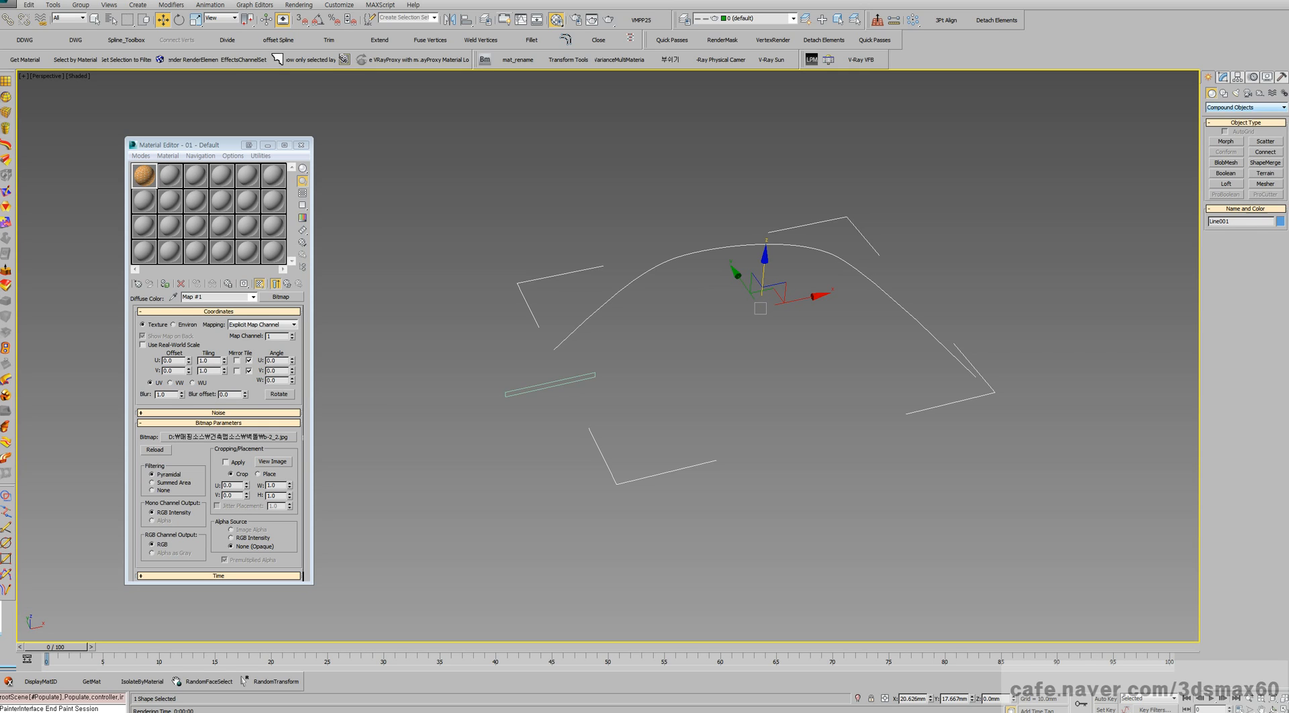
left_click(1246, 108)
left_click(1242, 116)
left_click(1226, 152)
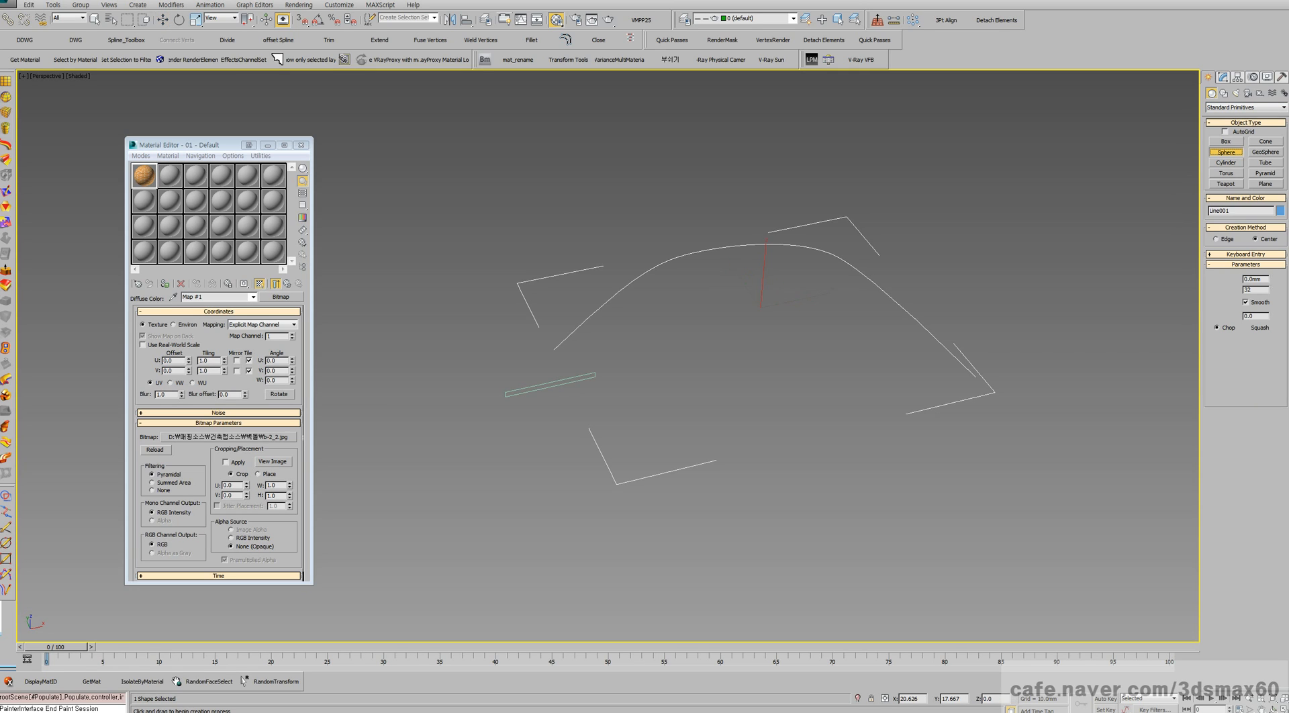
left_click_drag(748, 325, 768, 328)
scroll(749, 325, "up", 4)
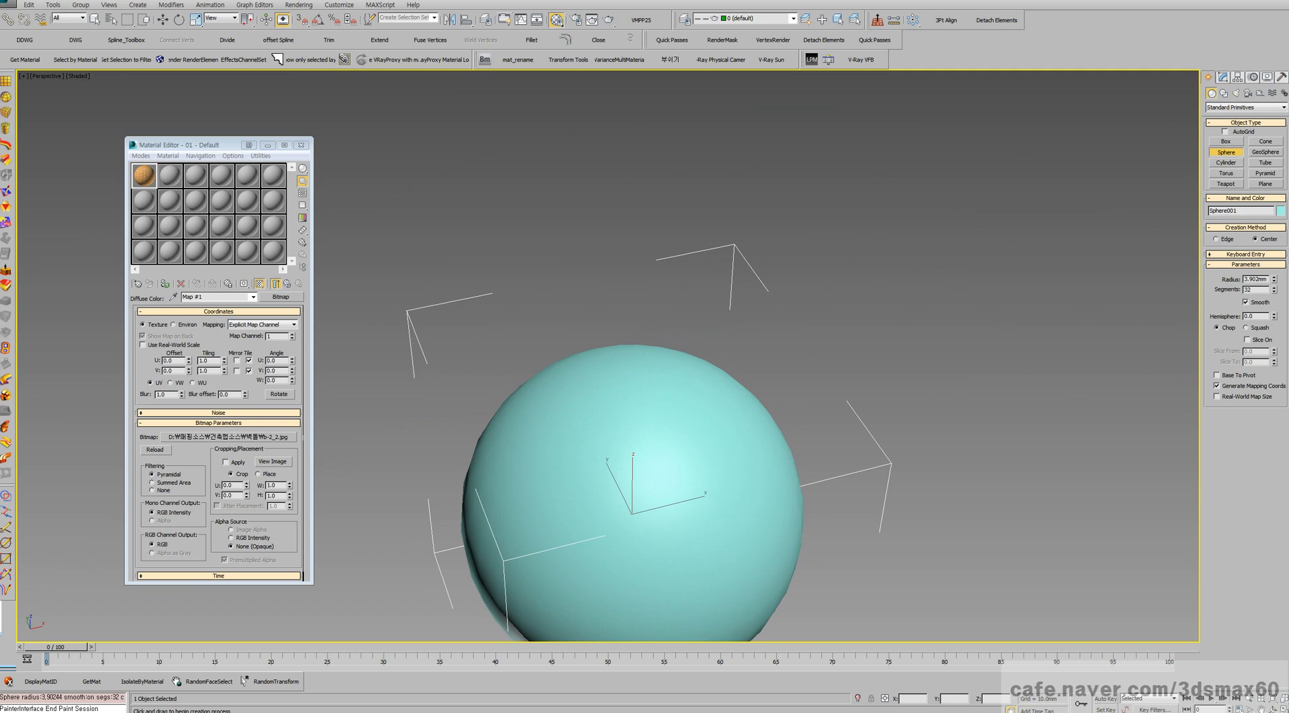
scroll(735, 283, "down", 8)
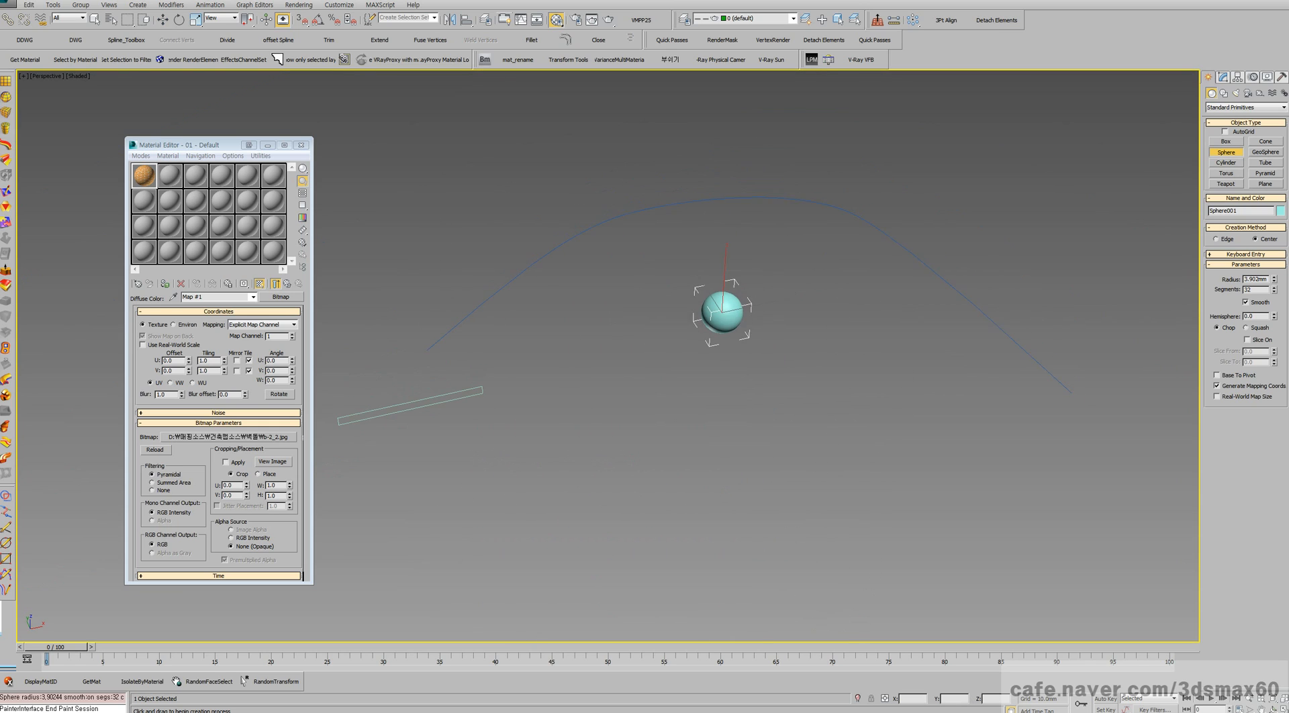
key("Delete")
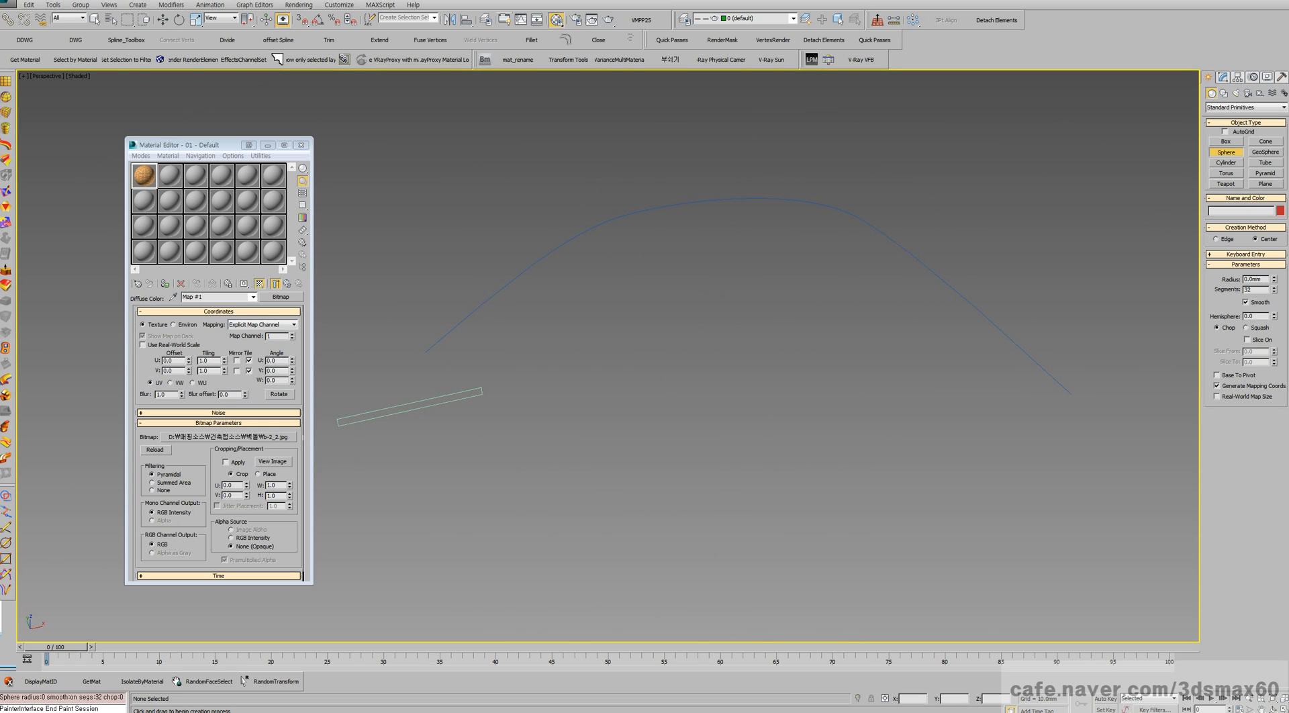
- Open the scene file with the two office chairs, discarding the changes to the arch scene
scroll(862, 240, "up", 3)
key("p")
key("z")
key("w")
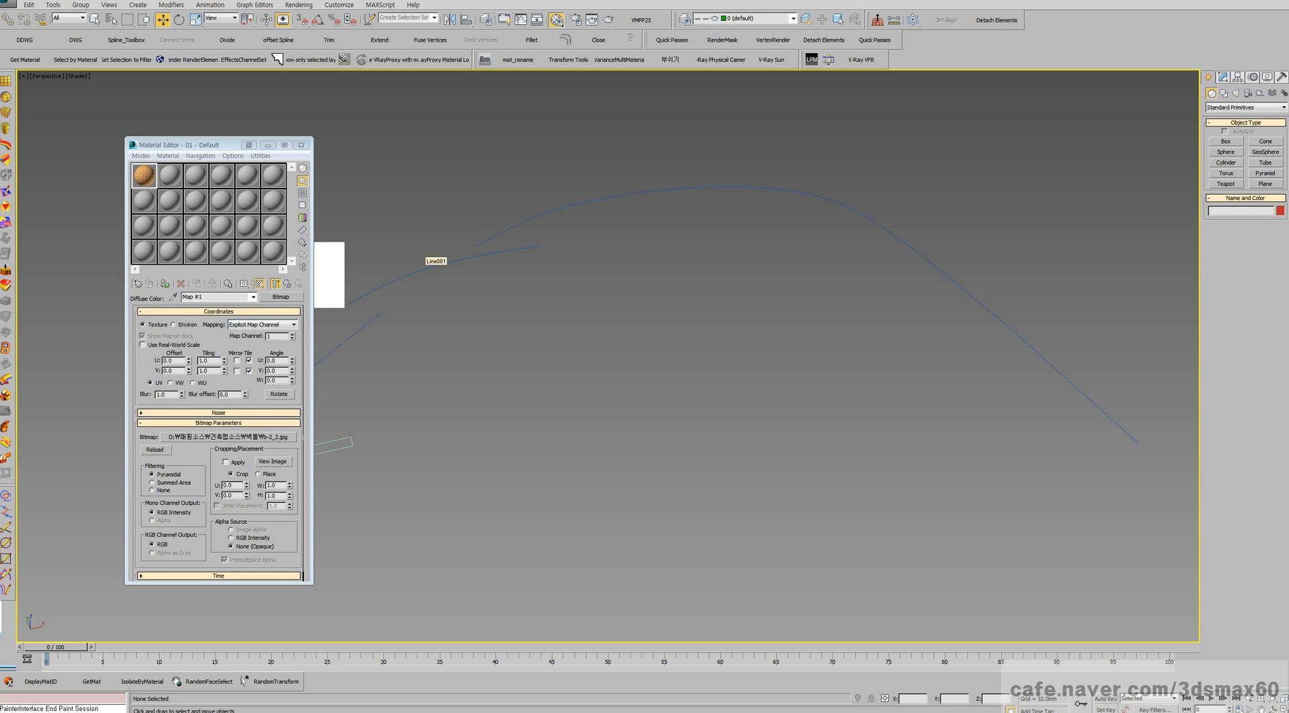
left_click_drag(437, 255, 521, 331)
left_click(552, 338)
left_click(644, 372)
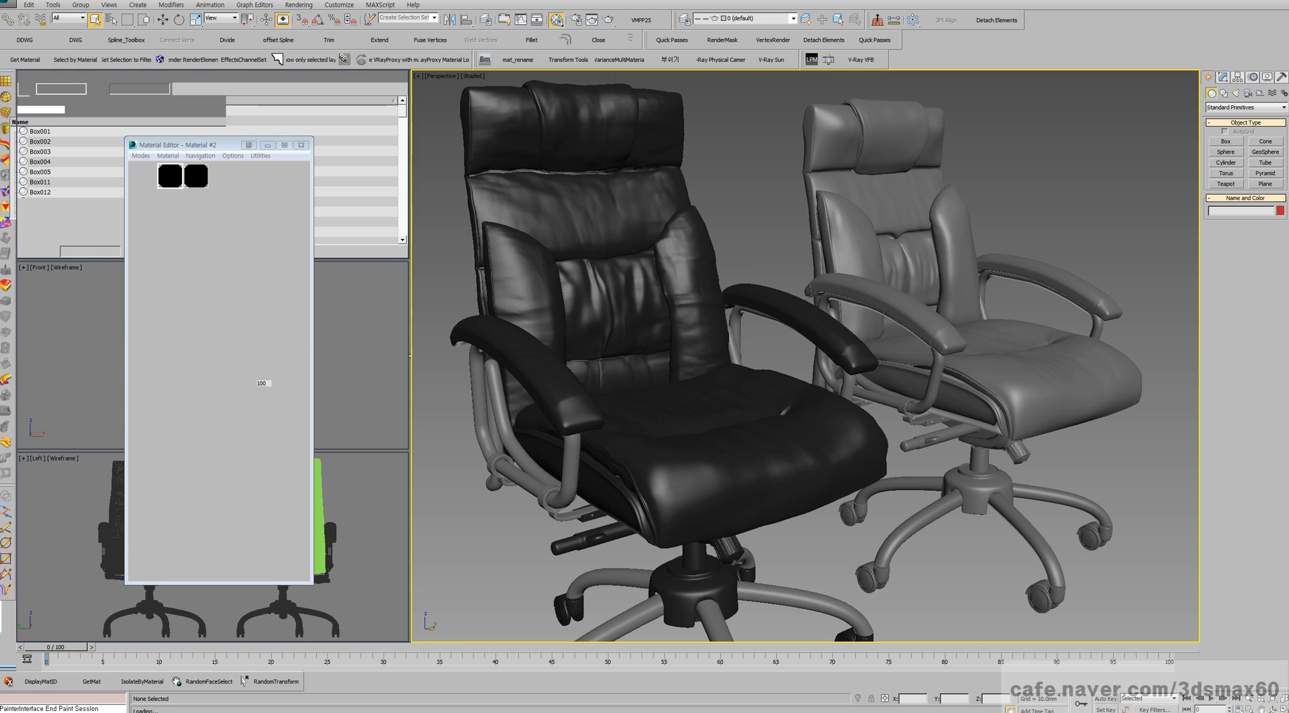
- Draw a wide, flat box on the floor beside the grey chair and switch to the Move tool
scroll(806, 356, "down", 5)
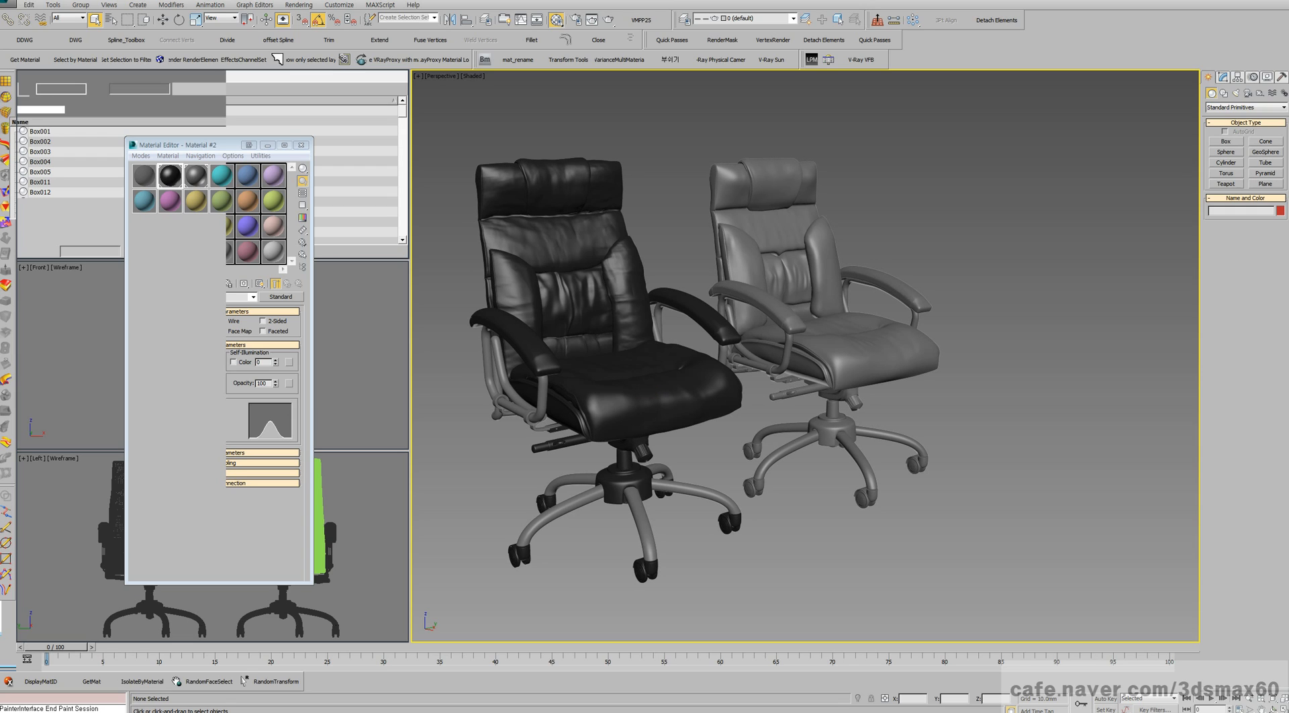
middle_click_drag(806, 356, 778, 364)
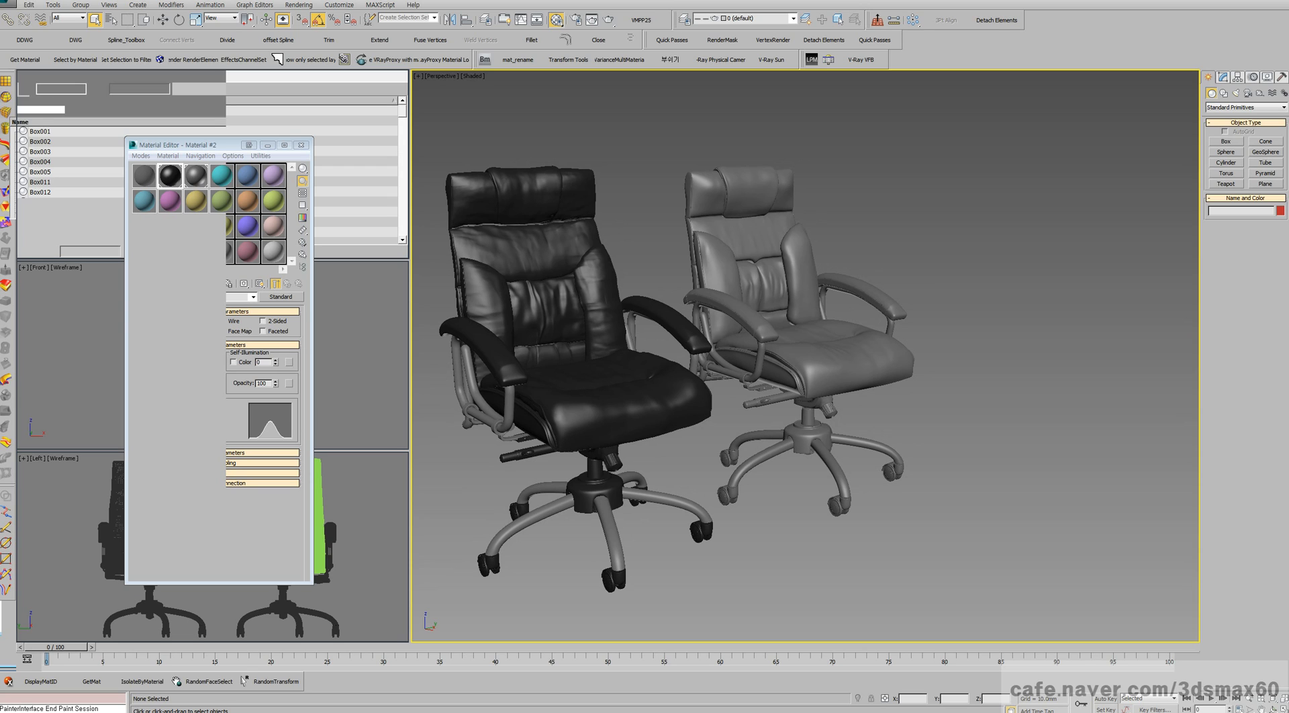
left_click(1226, 141)
left_click_drag(1010, 473, 959, 553)
left_click(974, 507)
right_click(1038, 480)
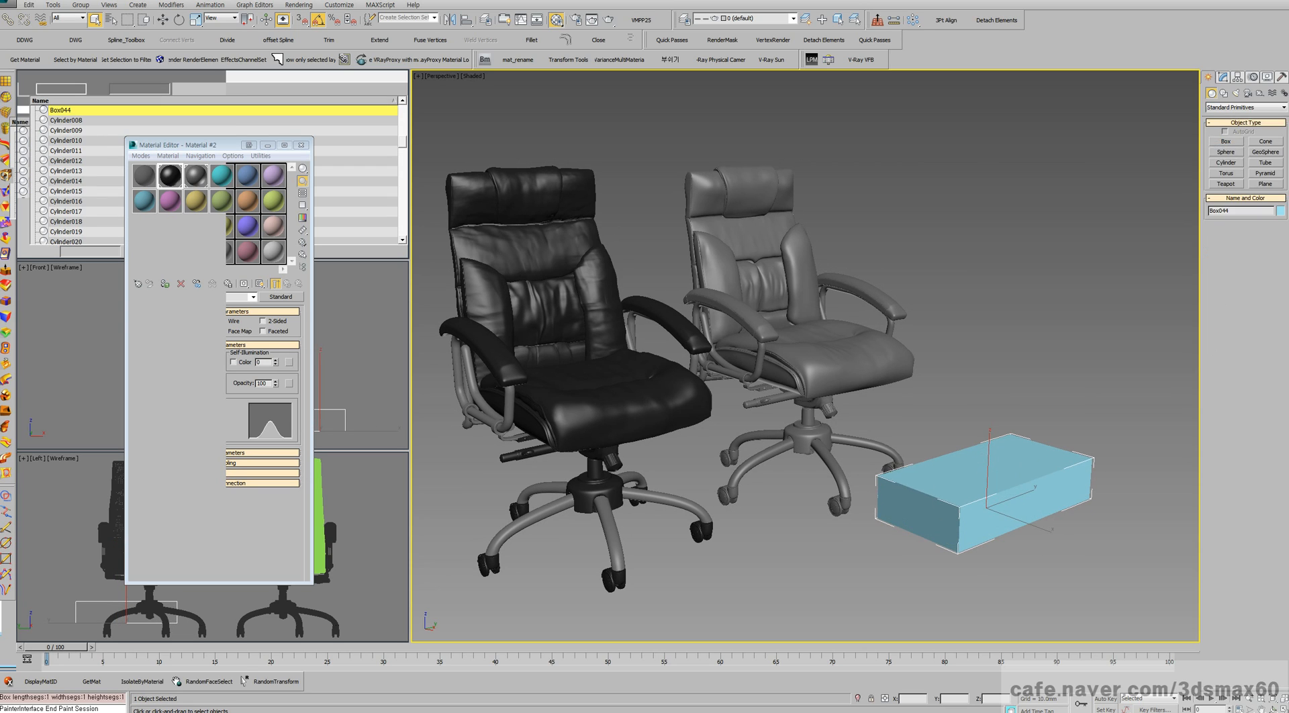
right_click(1038, 480)
left_click(1051, 491)
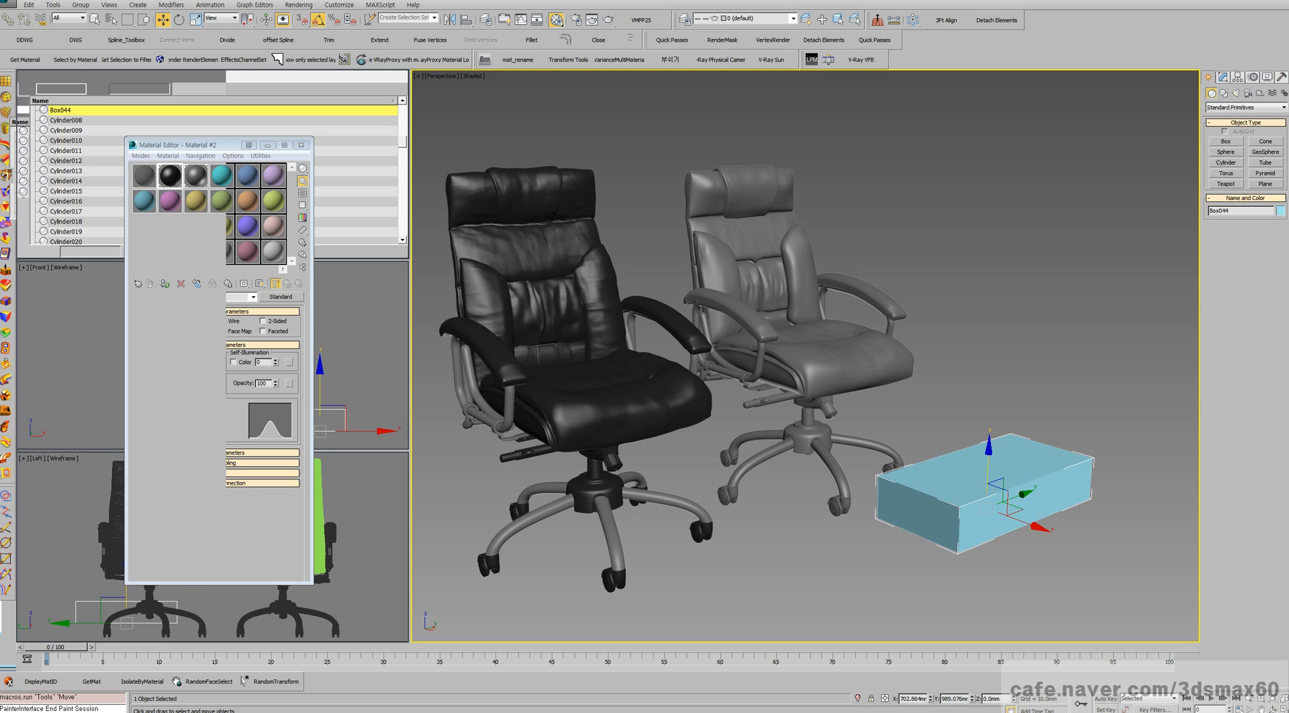
- Draw two leg boxes under the wide box, the first about 97 by 73 mm, and delete all three boxes
left_click(1227, 141)
left_click_drag(956, 562, 998, 558)
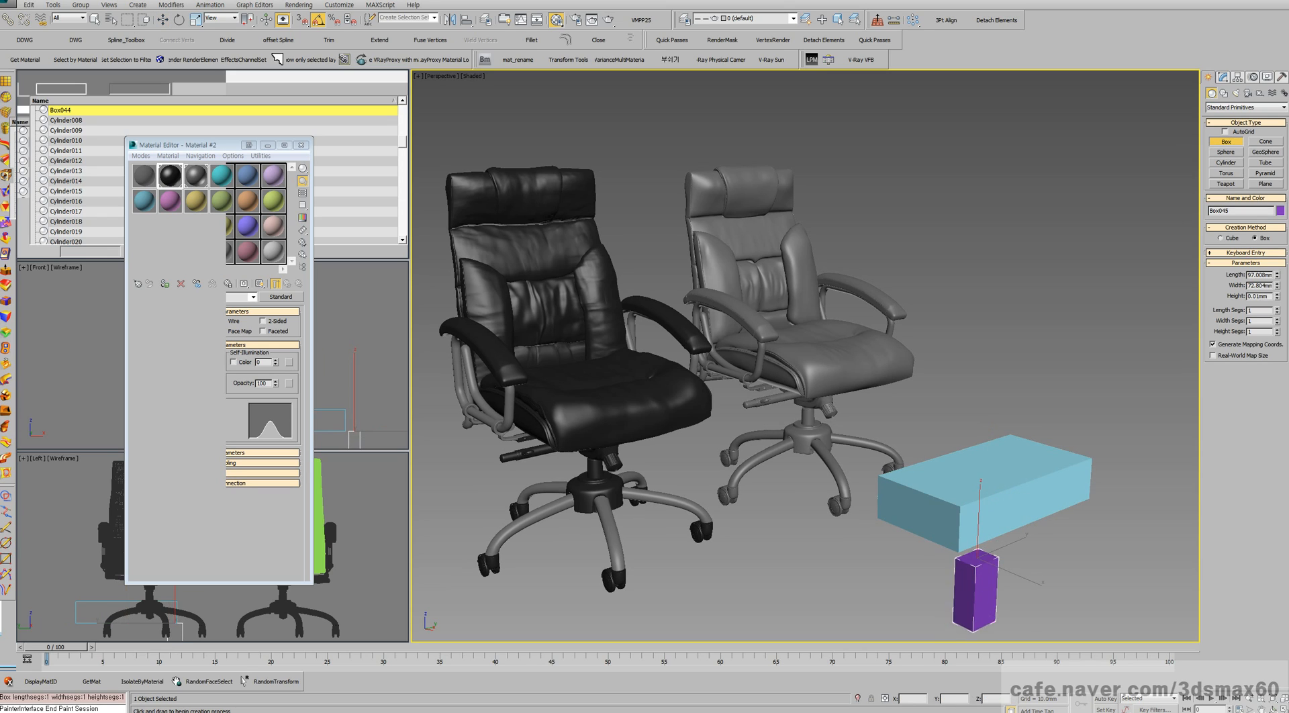
left_click(998, 638)
left_click_drag(1057, 519, 1090, 510)
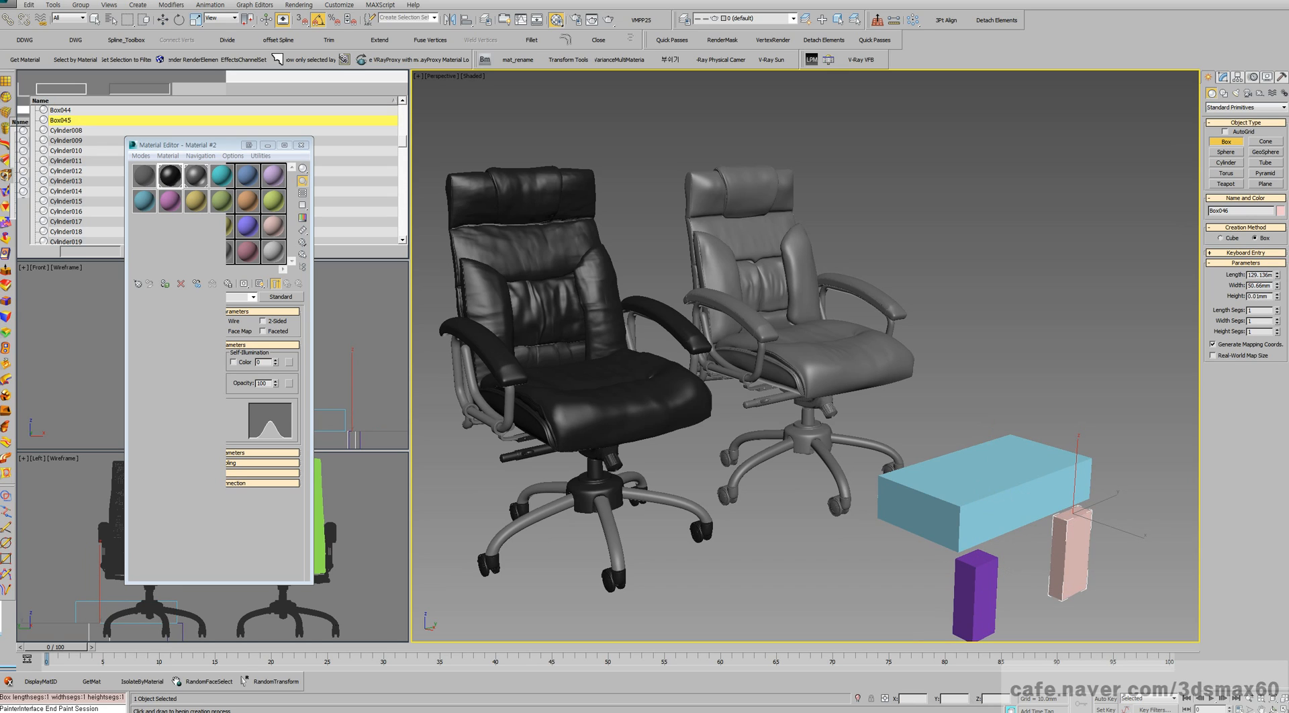
left_click(1069, 598)
key("w")
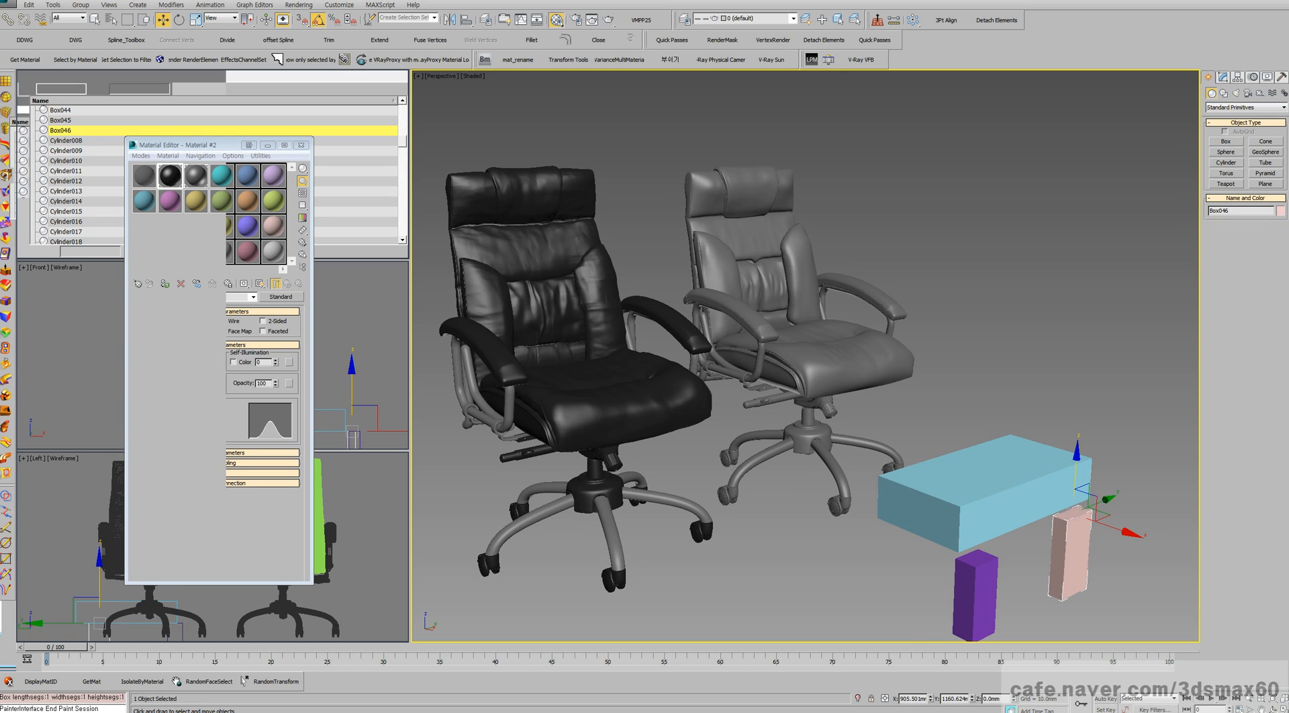
key("Delete")
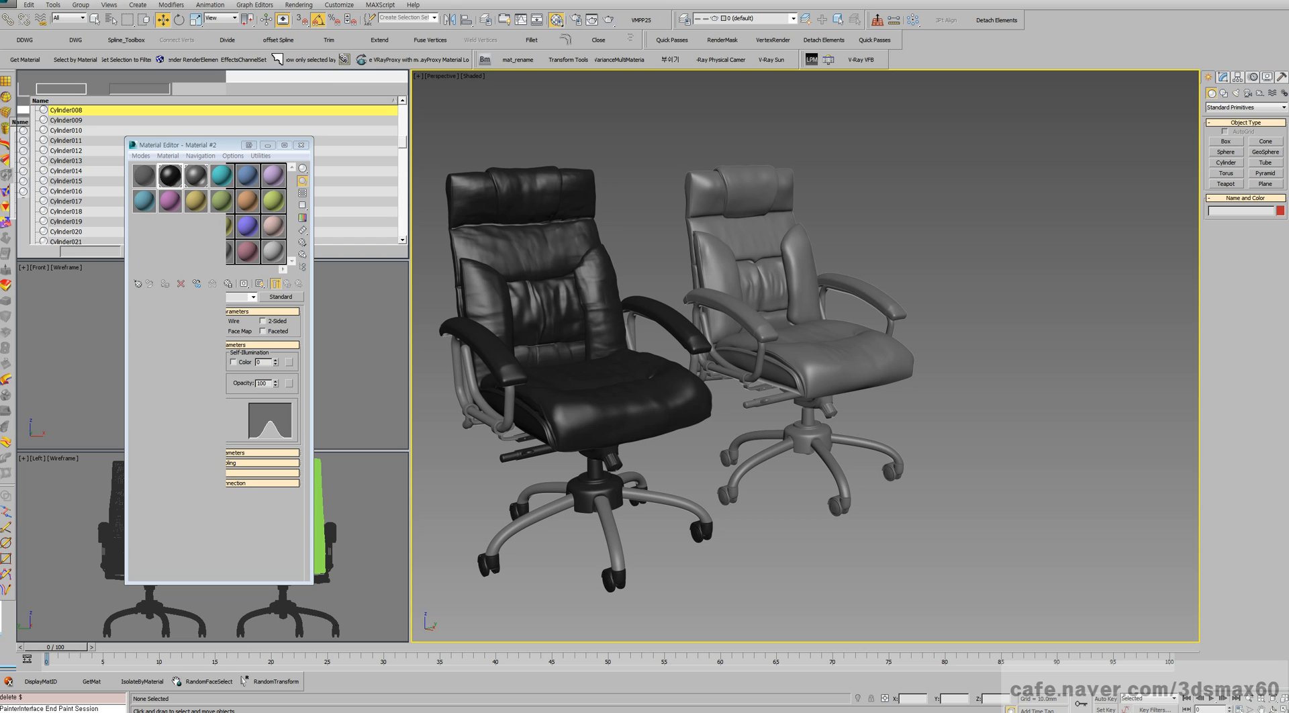
- Select the whole grey chair, move it slightly, and undo the move
left_click_drag(934, 443, 753, 204)
left_click_drag(846, 381, 789, 373)
key("ctrl+z")
- Examine the black chair's seat, base and adjustment knob close up, with edged faces shown to judge the mesh density
key("ctrl+r")
middle_click_drag(699, 373, 901, 376)
scroll(866, 375, "up", 5)
middle_click_drag(739, 376, 886, 346)
scroll(806, 403, "down", 6)
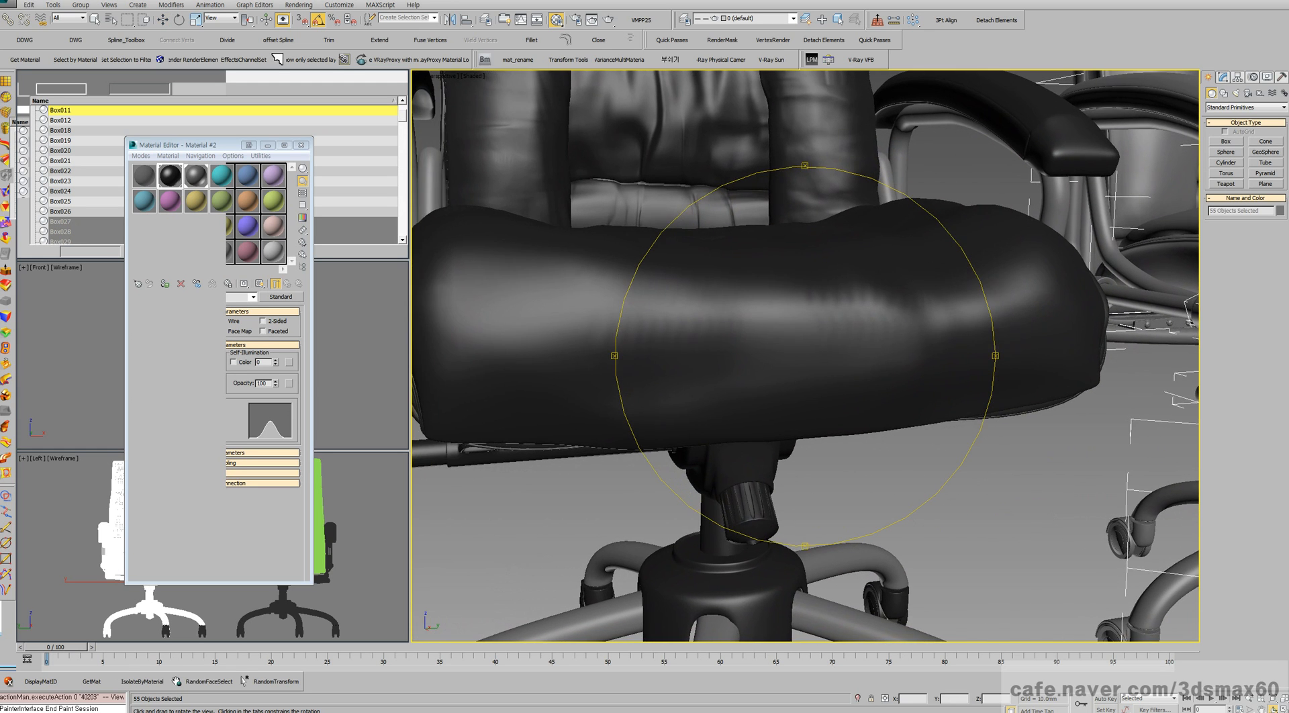
scroll(806, 430, "up", 6)
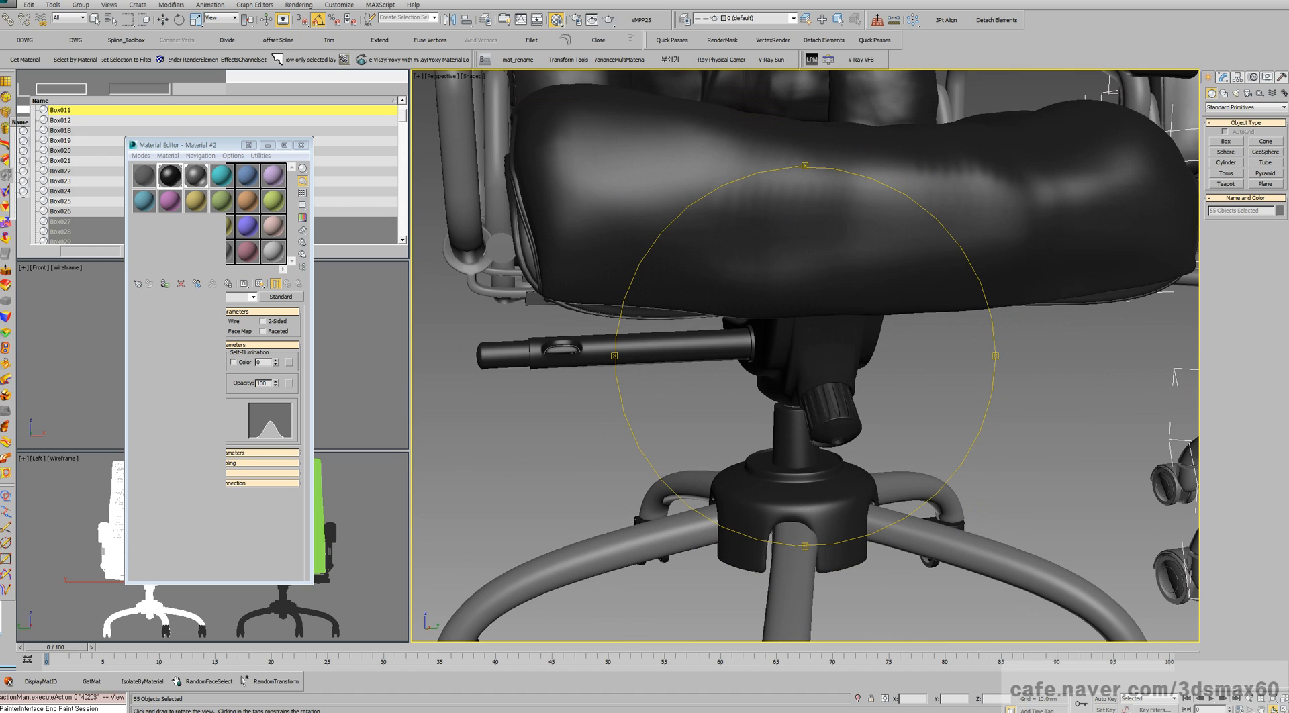
key("F4")
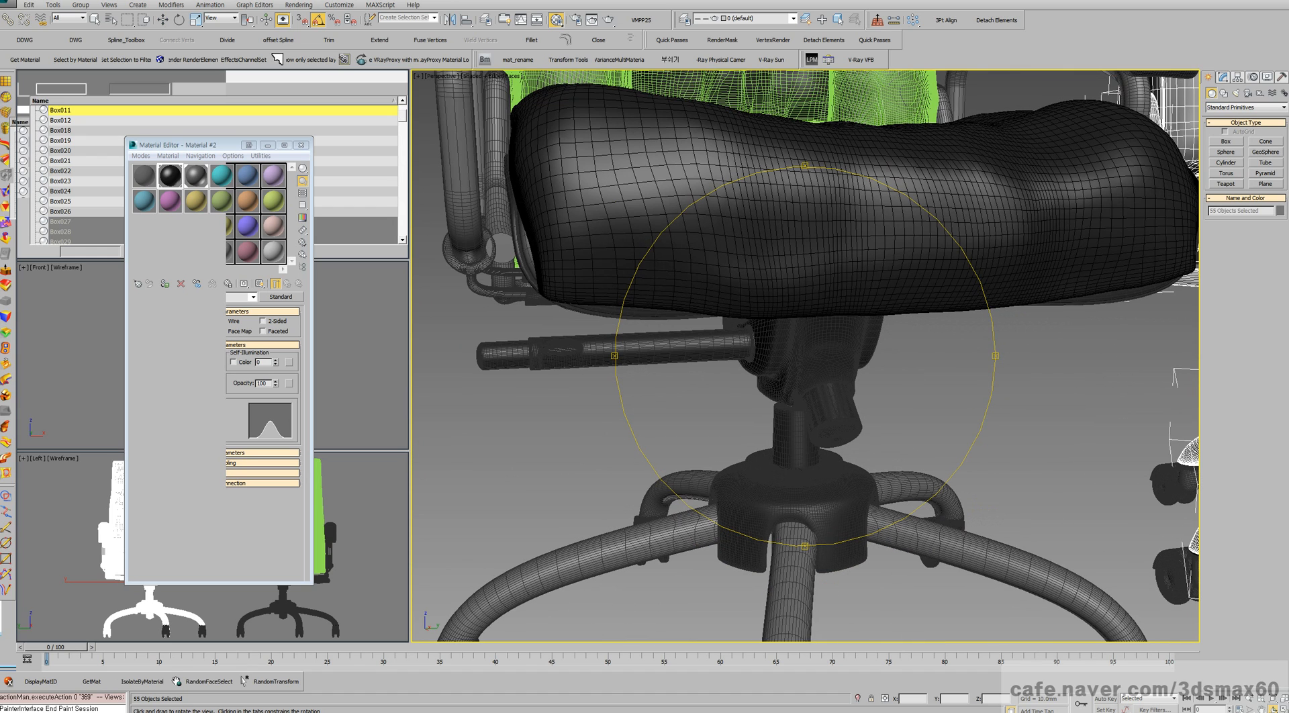
scroll(837, 413, "up", 8)
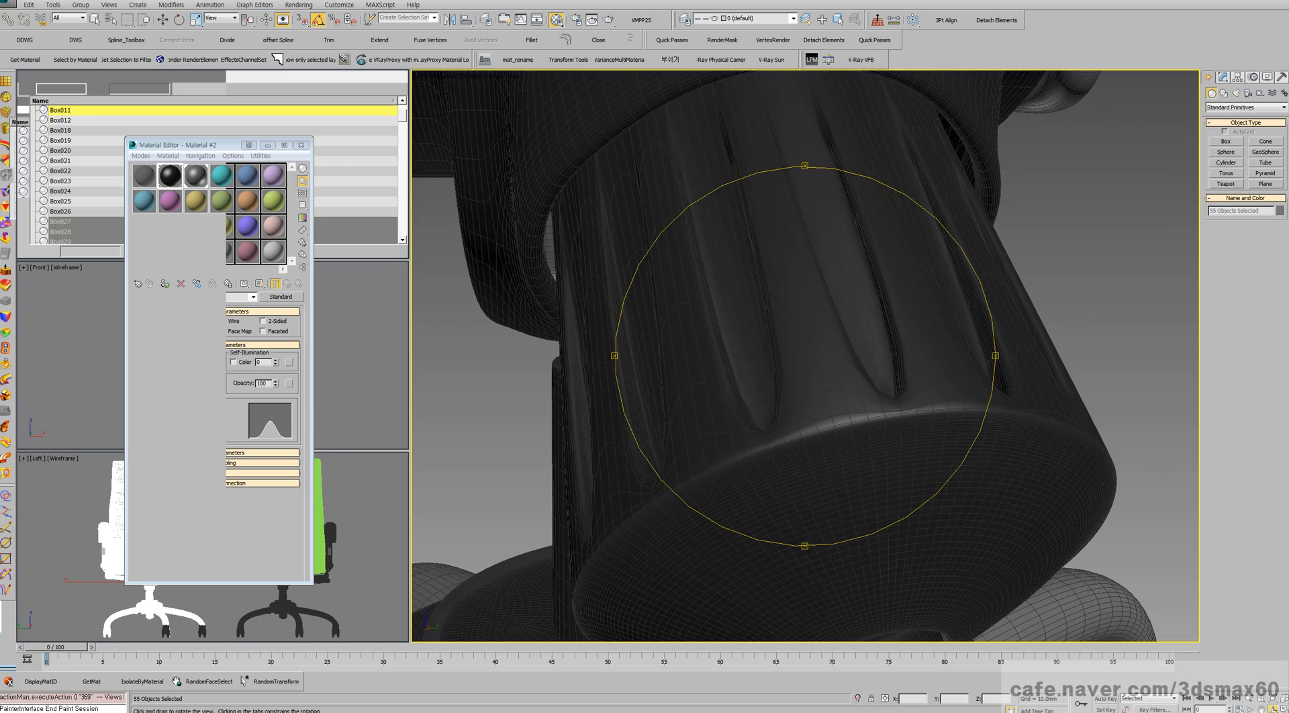
scroll(837, 413, "down", 10)
scroll(806, 356, "down", 10)
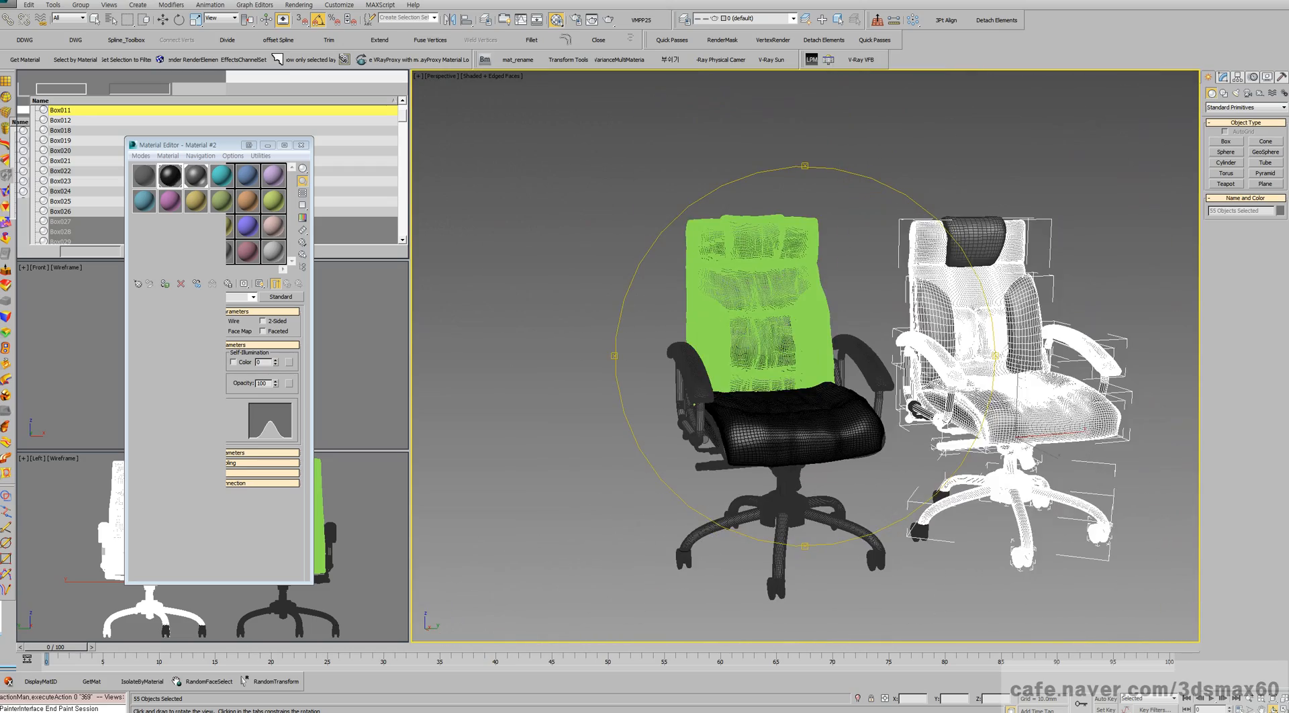
scroll(749, 440, "up", 3)
- Clear the selection, turn off edged faces, examine both shaded chairs from an angle, and select the black chair's Rectangle001 part
key("w")
key("ctrl+d")
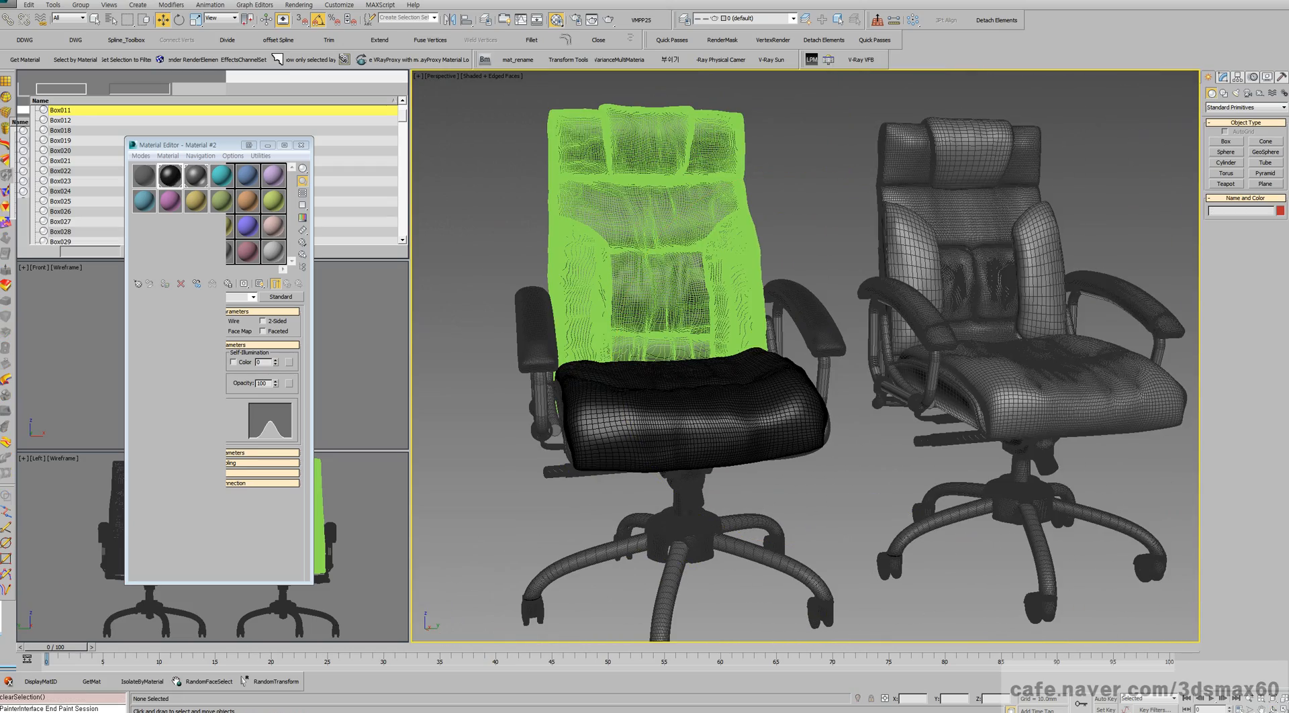
key("F4")
key("ctrl+r")
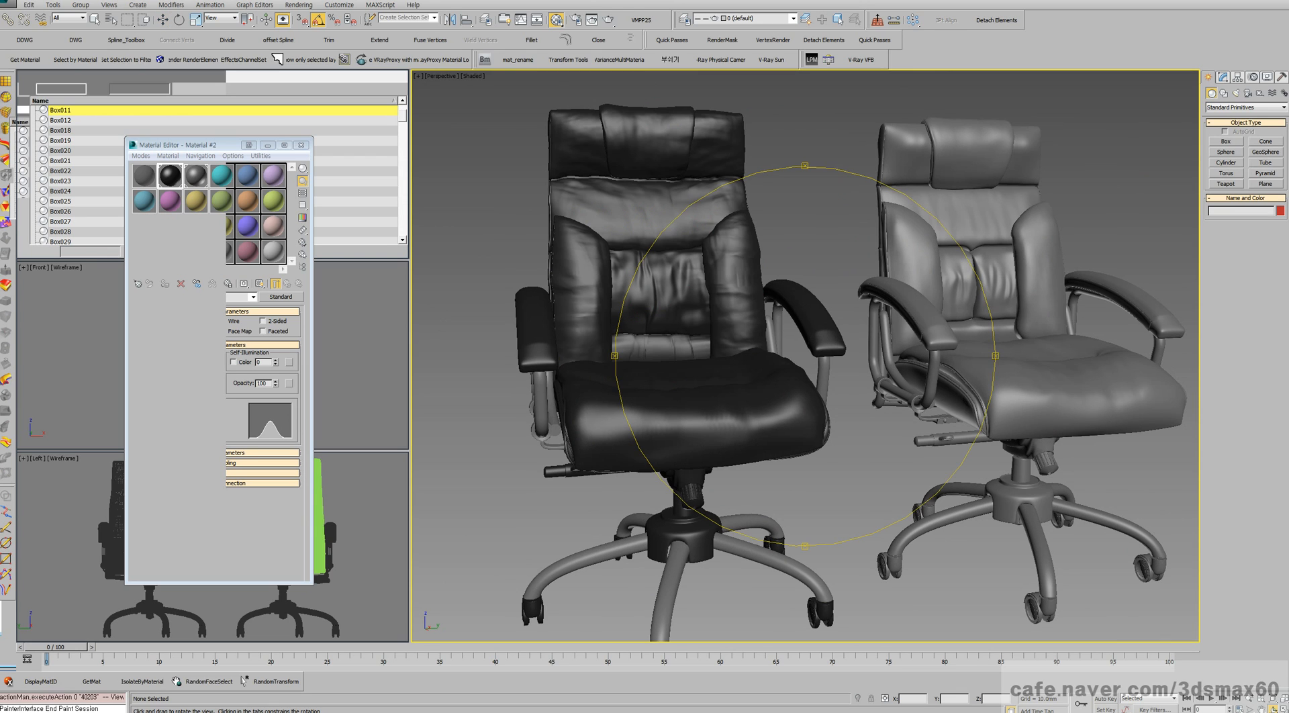
left_click_drag(749, 430, 814, 471)
key("w")
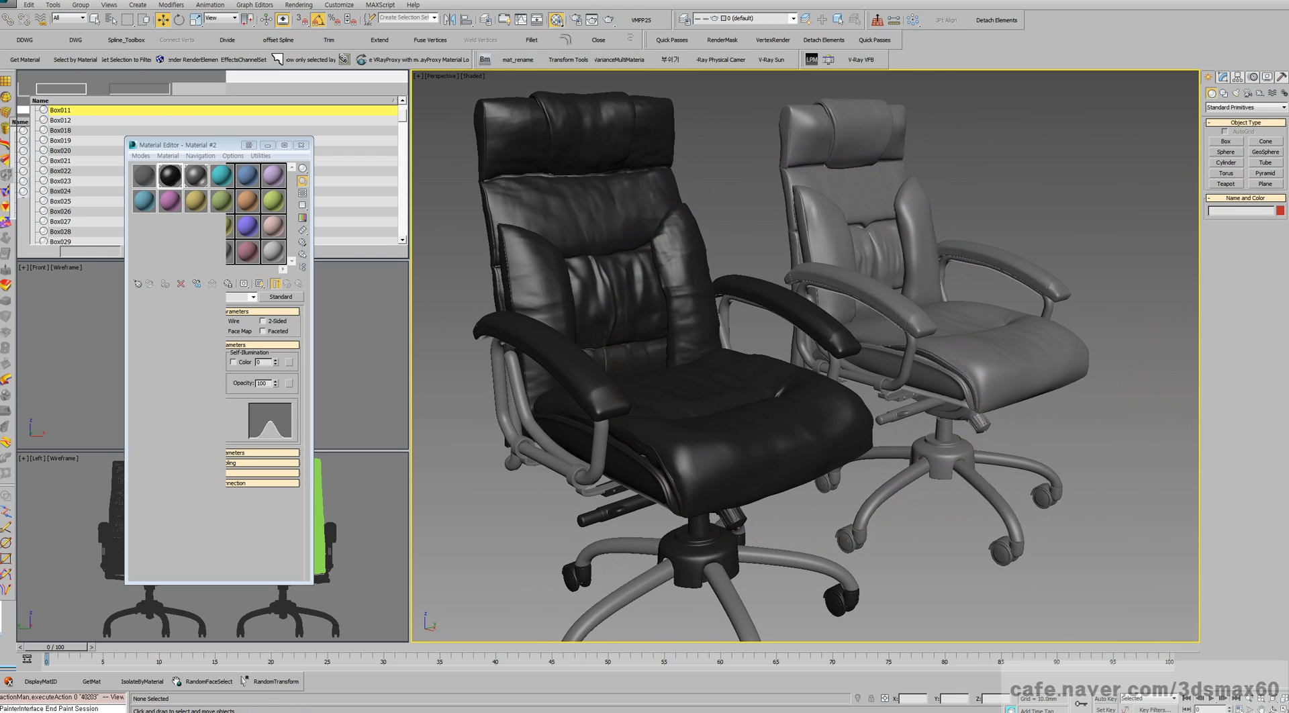
scroll(802, 355, "up", 3)
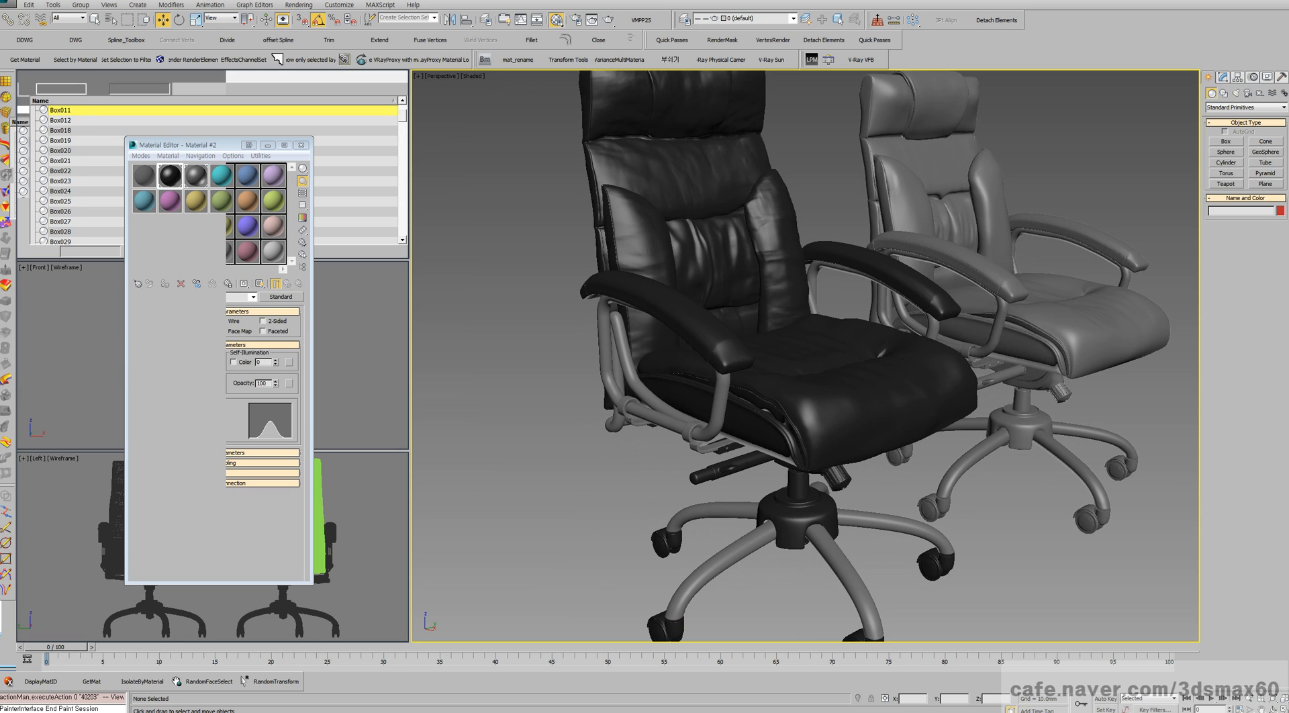
left_click(866, 334)
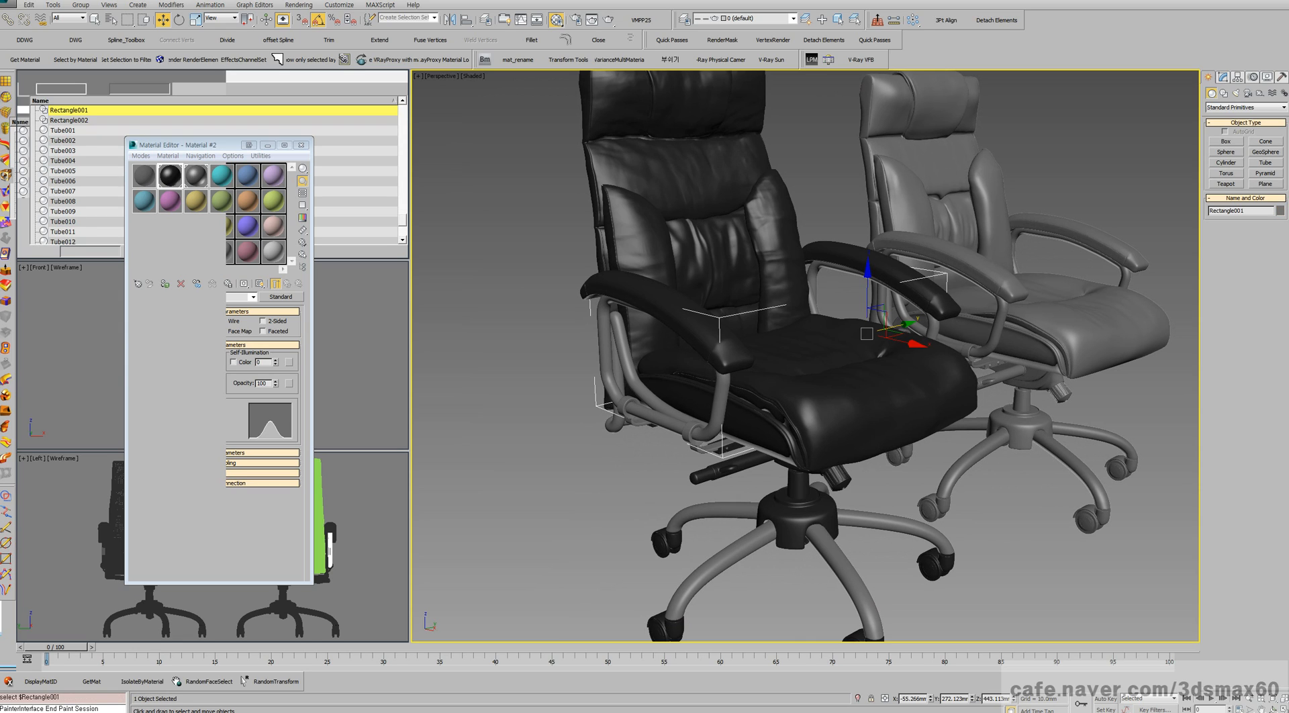
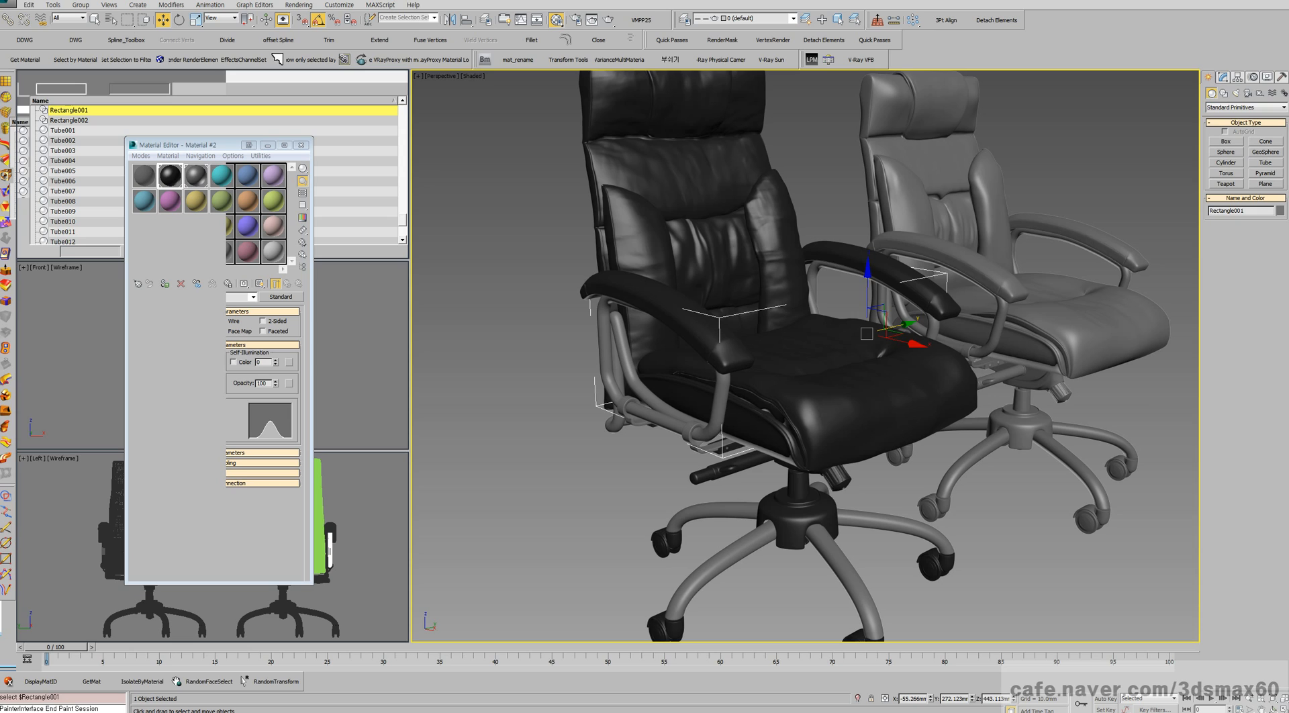
- Open the tufted sofa scene file without saving the chair scene, and show the sofa in a perspective view
left_click_drag(604, 341, 613, 347)
left_click(641, 354)
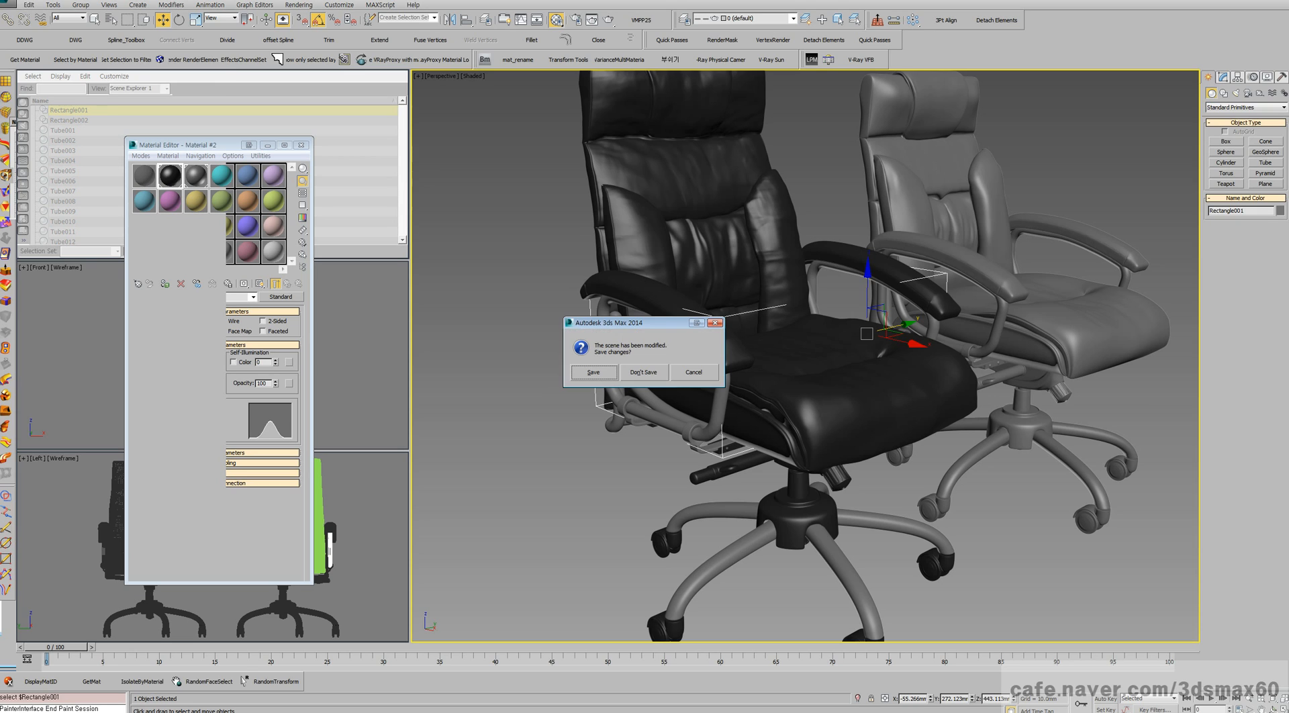
left_click(644, 373)
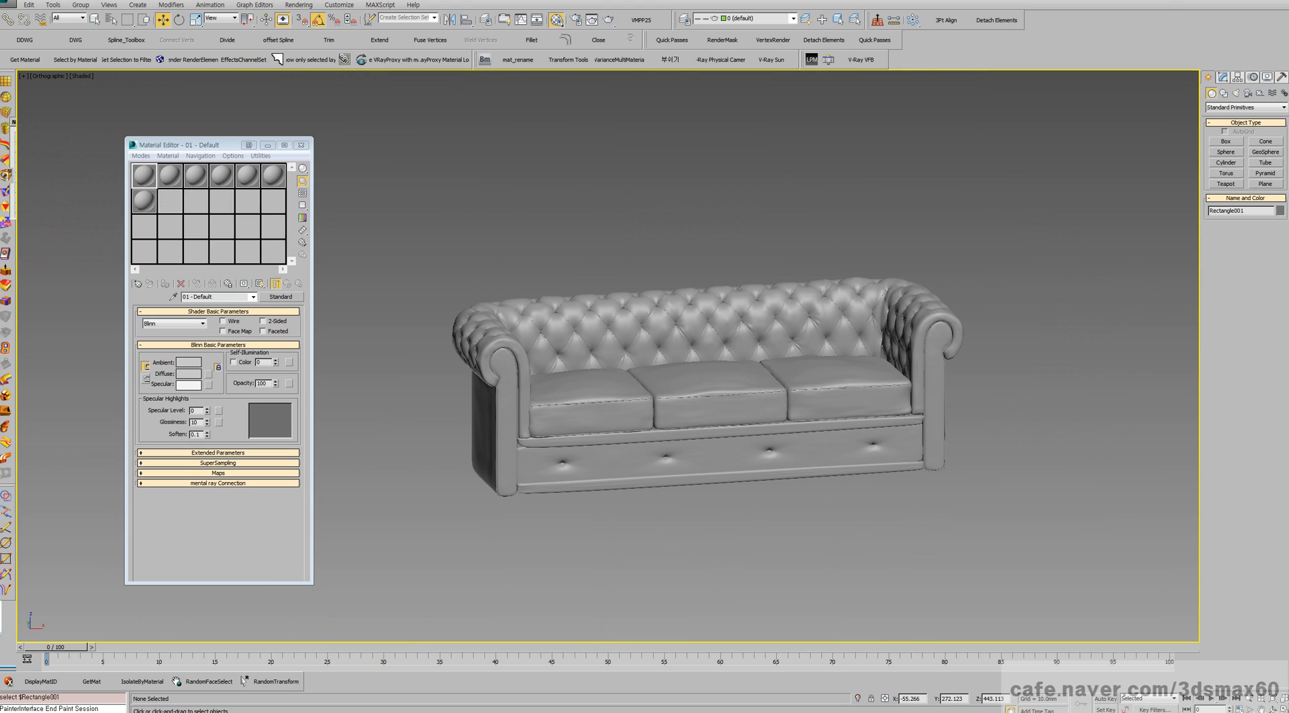
key("p")
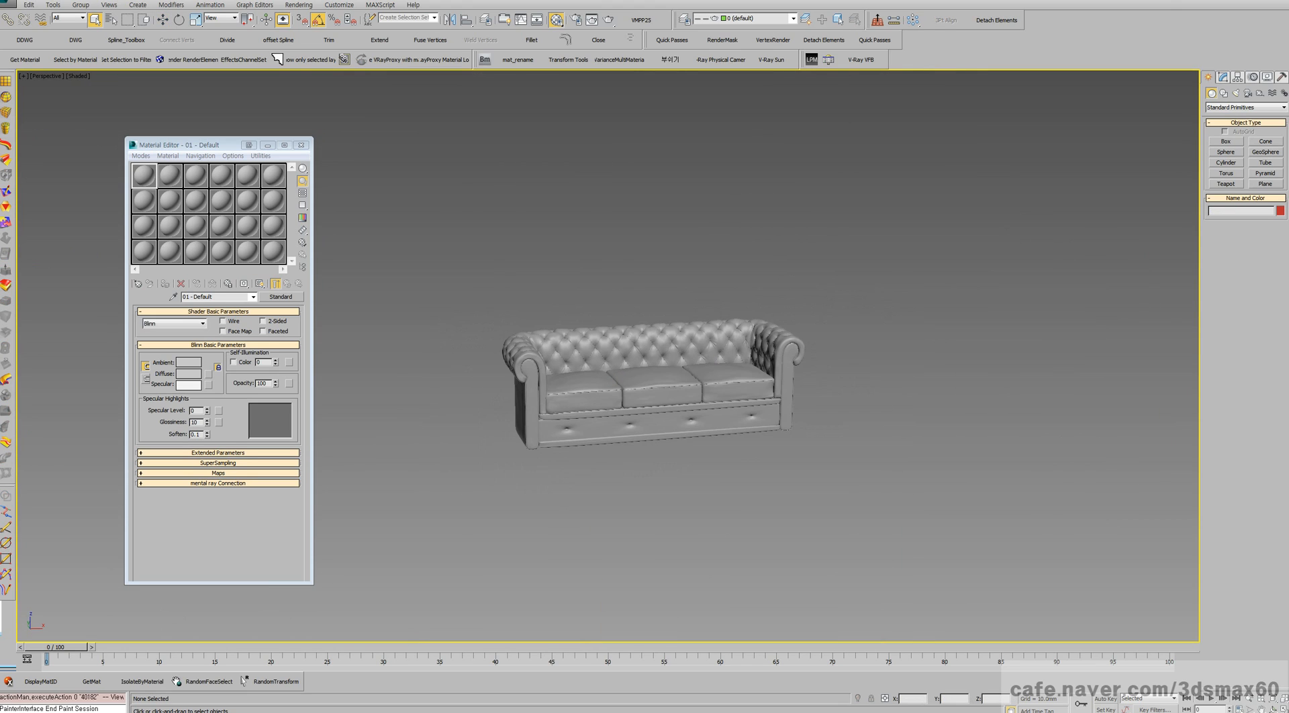
scroll(665, 379, "up", 6)
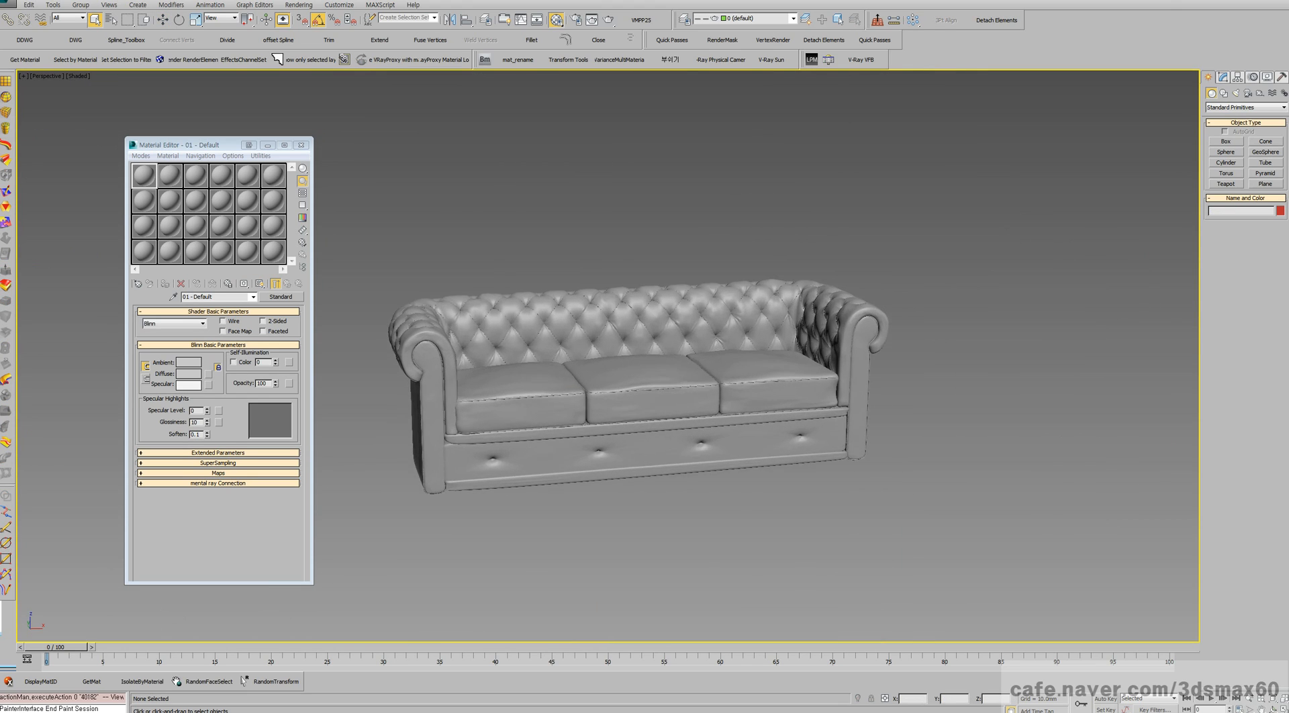
- Examine the sofa's mesh density with edged faces, and inspect the rolled armrest and tufted backrest close up in plain shading
key("ctrl+r")
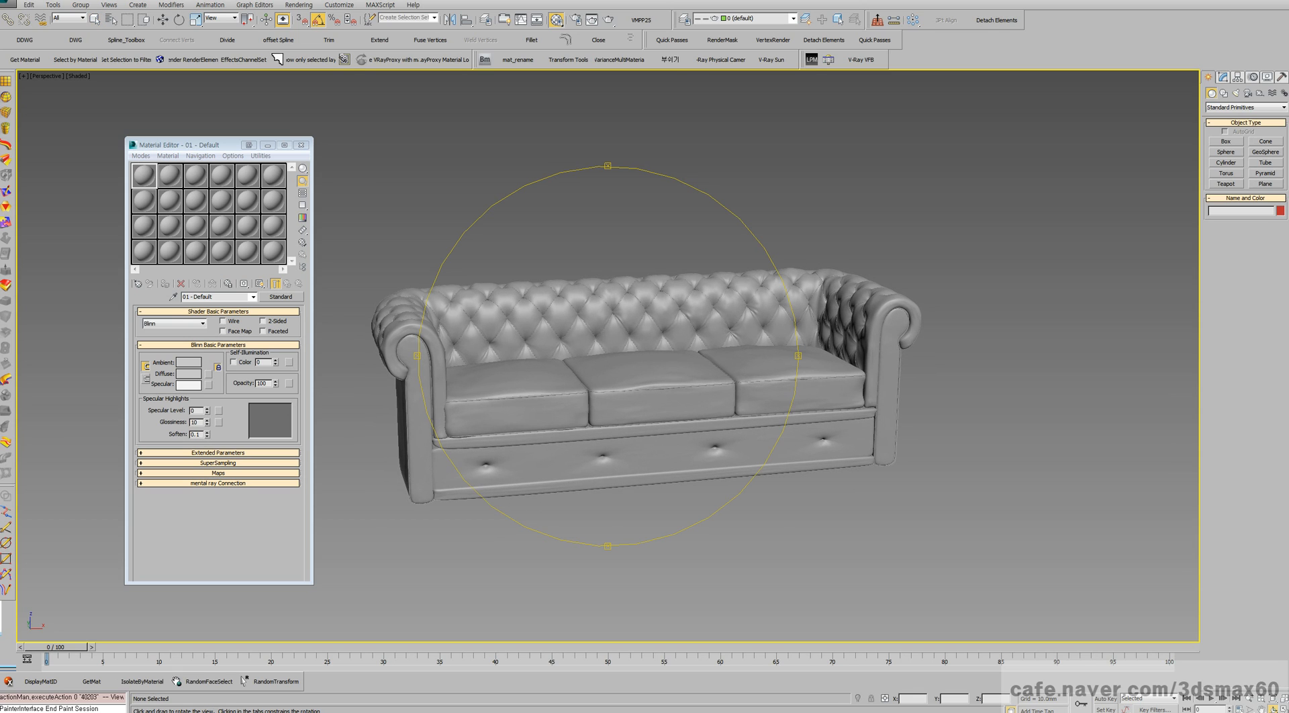
left_click_drag(665, 380, 708, 390)
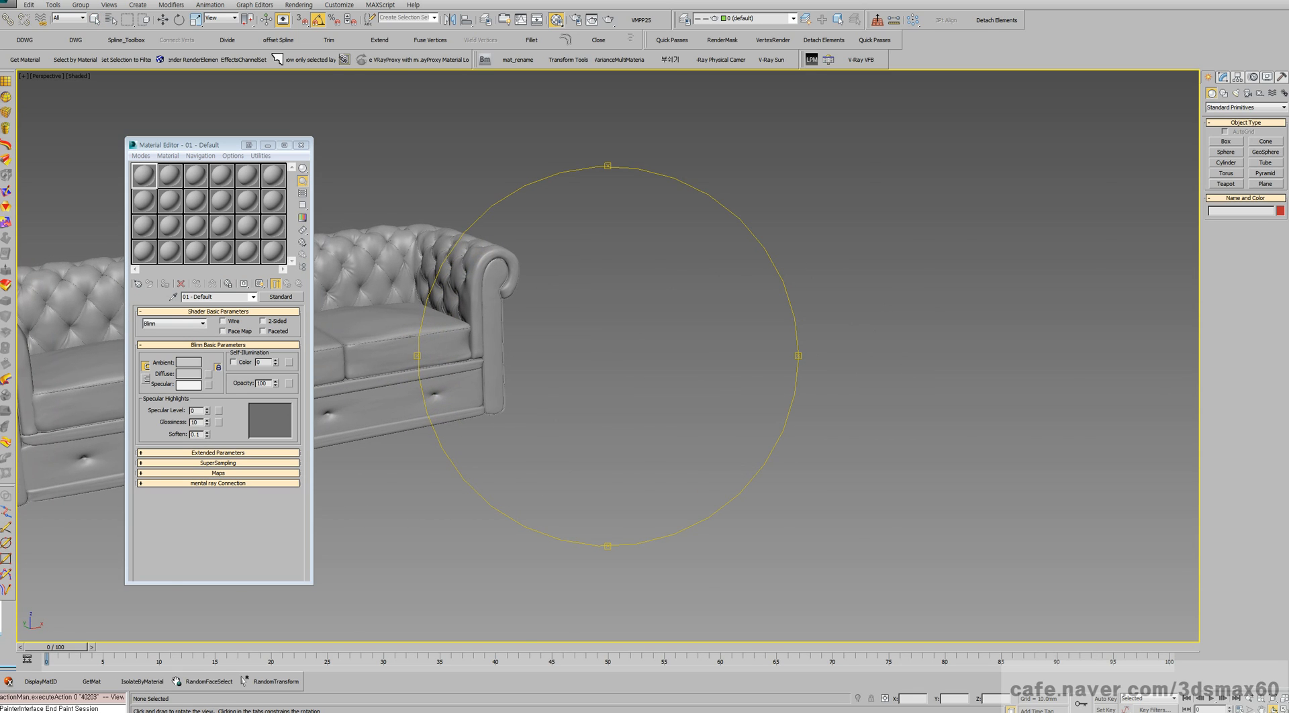
key("z")
key("F4")
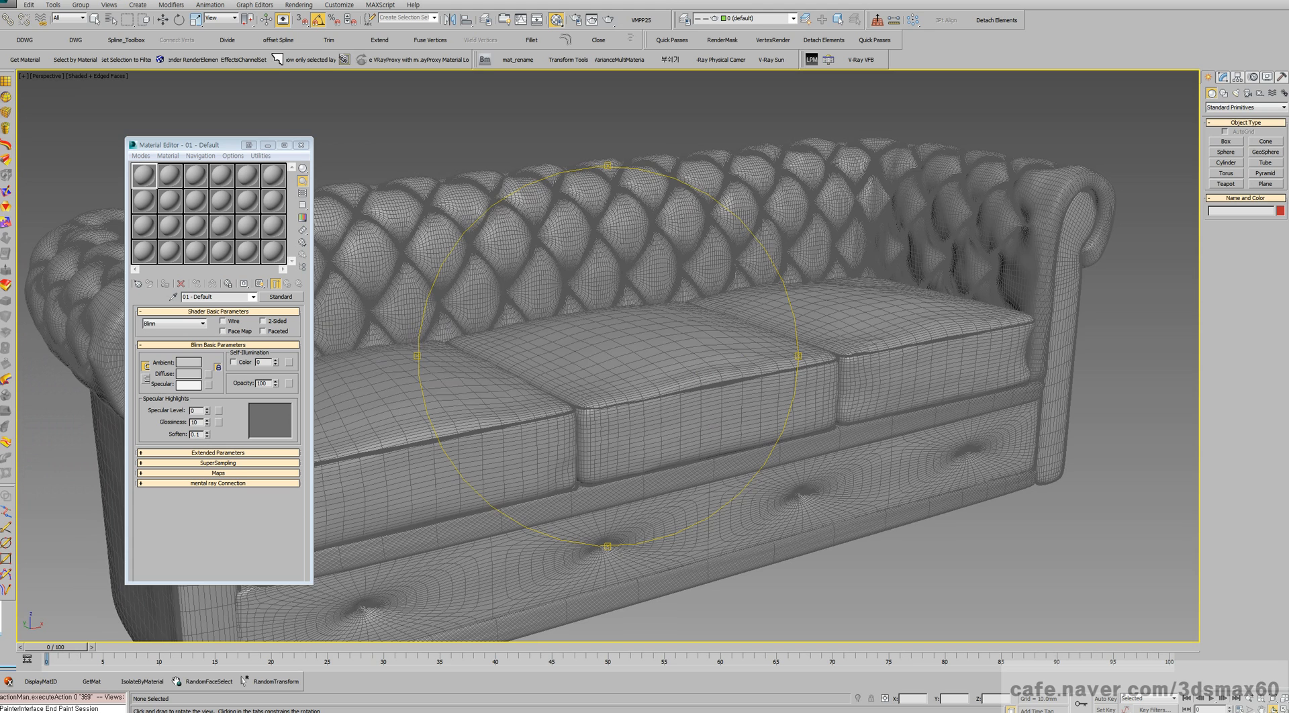
key("F4")
middle_click_drag(349, 336, 756, 426)
scroll(631, 430, "up", 5)
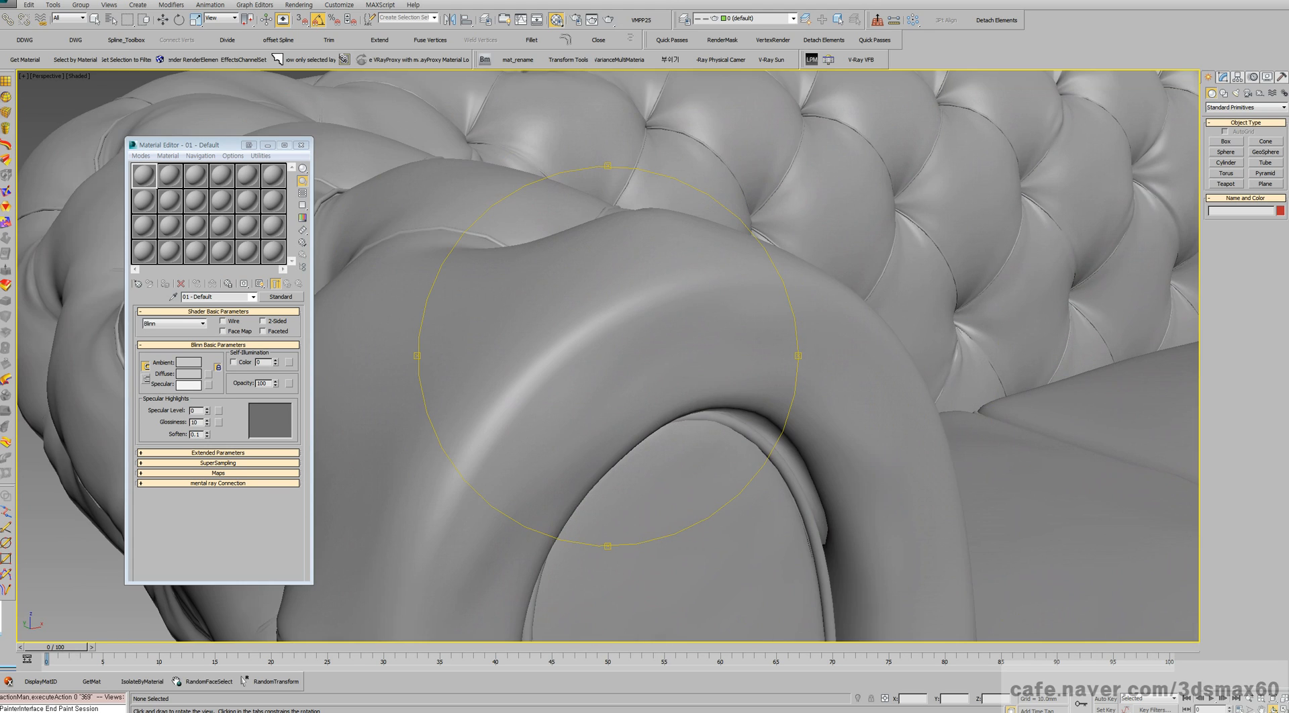
middle_click_drag(705, 376, 356, 470)
scroll(608, 356, "up", 3)
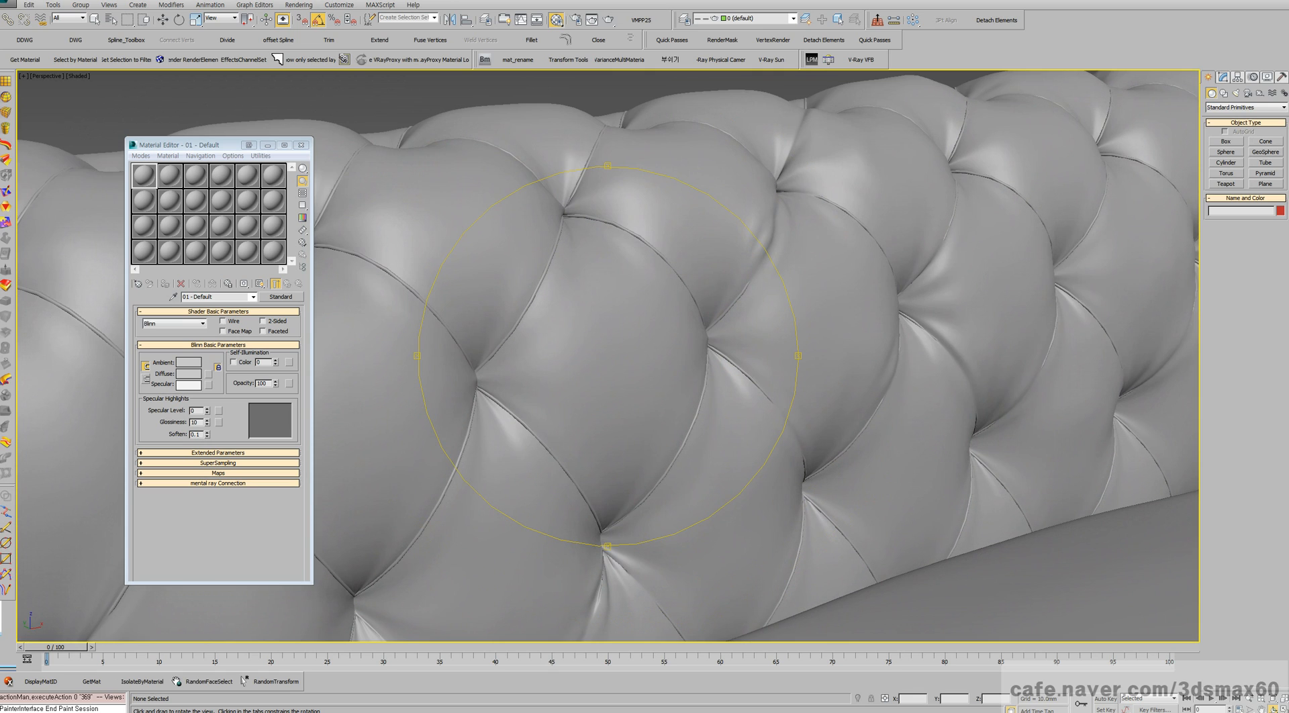
scroll(535, 417, "down", 3)
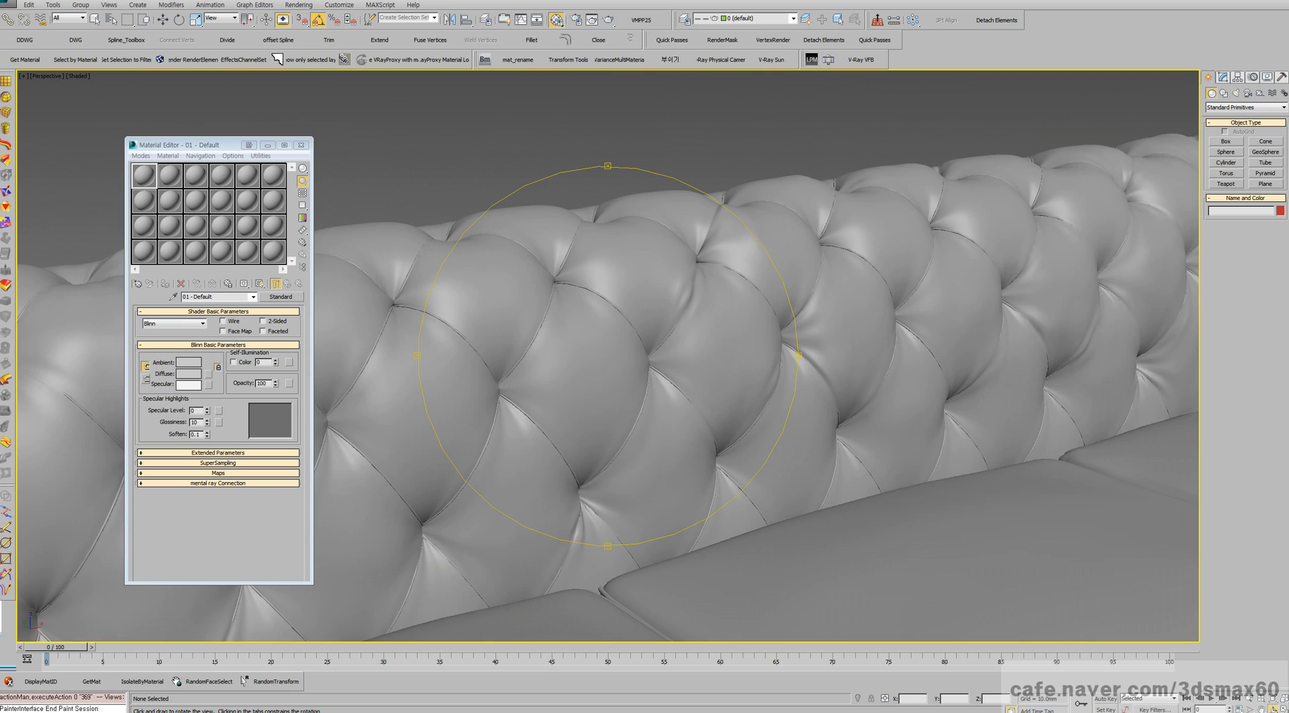
middle_click_drag(535, 416, 521, 260)
scroll(608, 356, "down", 4)
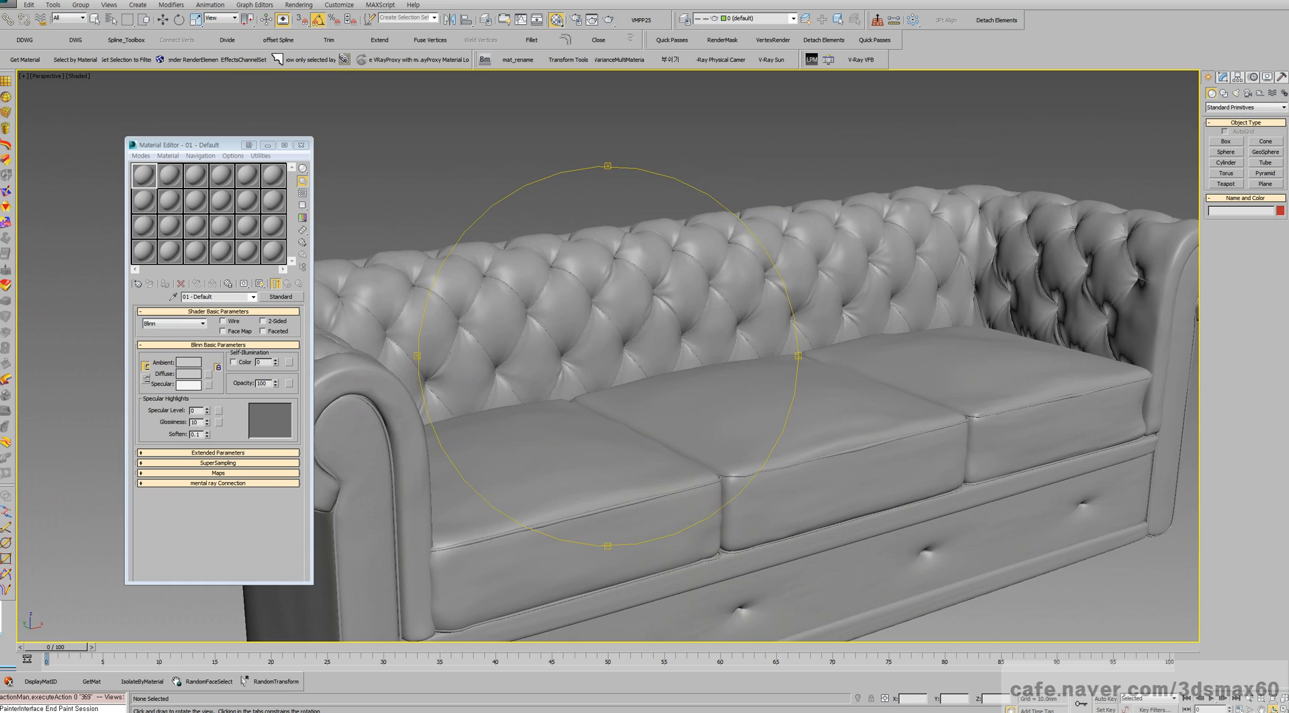
- Examine the button dimples in the sofa's front base panel and the seat cushions, briefly checking the edged faces
middle_click_drag(651, 456, 557, 315)
left_click_drag(558, 315, 591, 295)
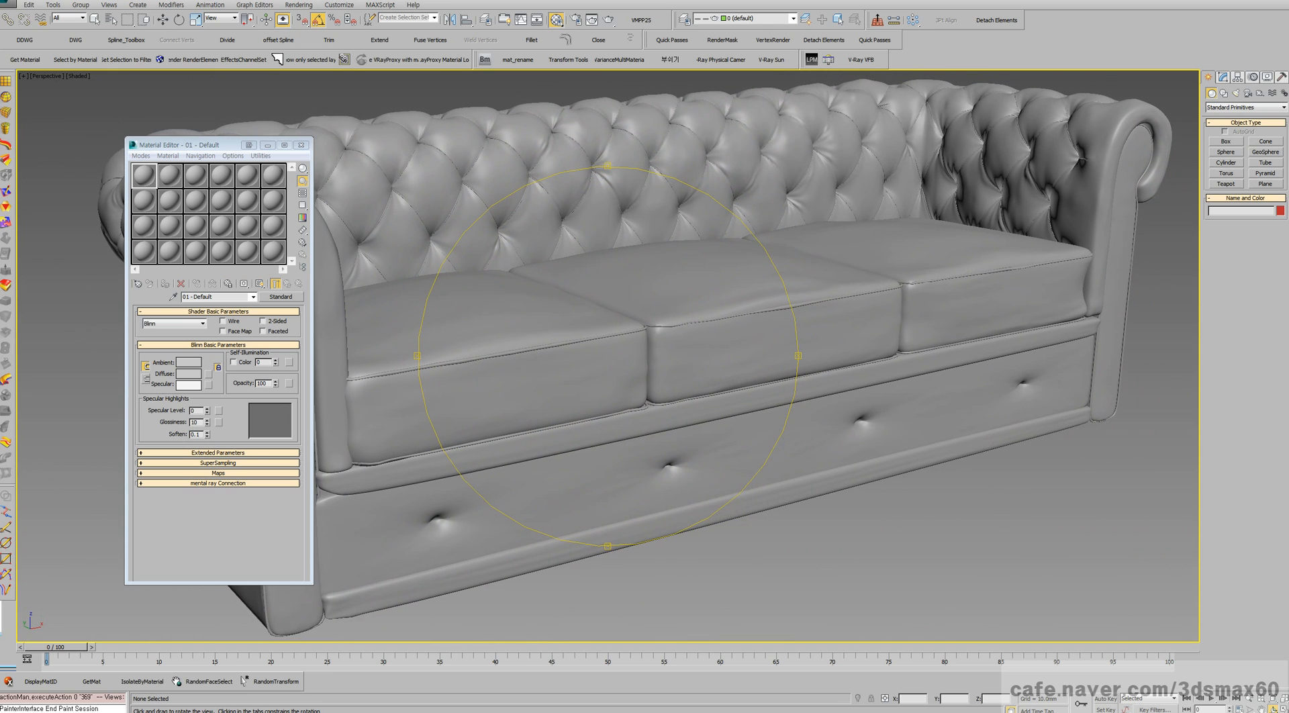
scroll(705, 473, "up", 8)
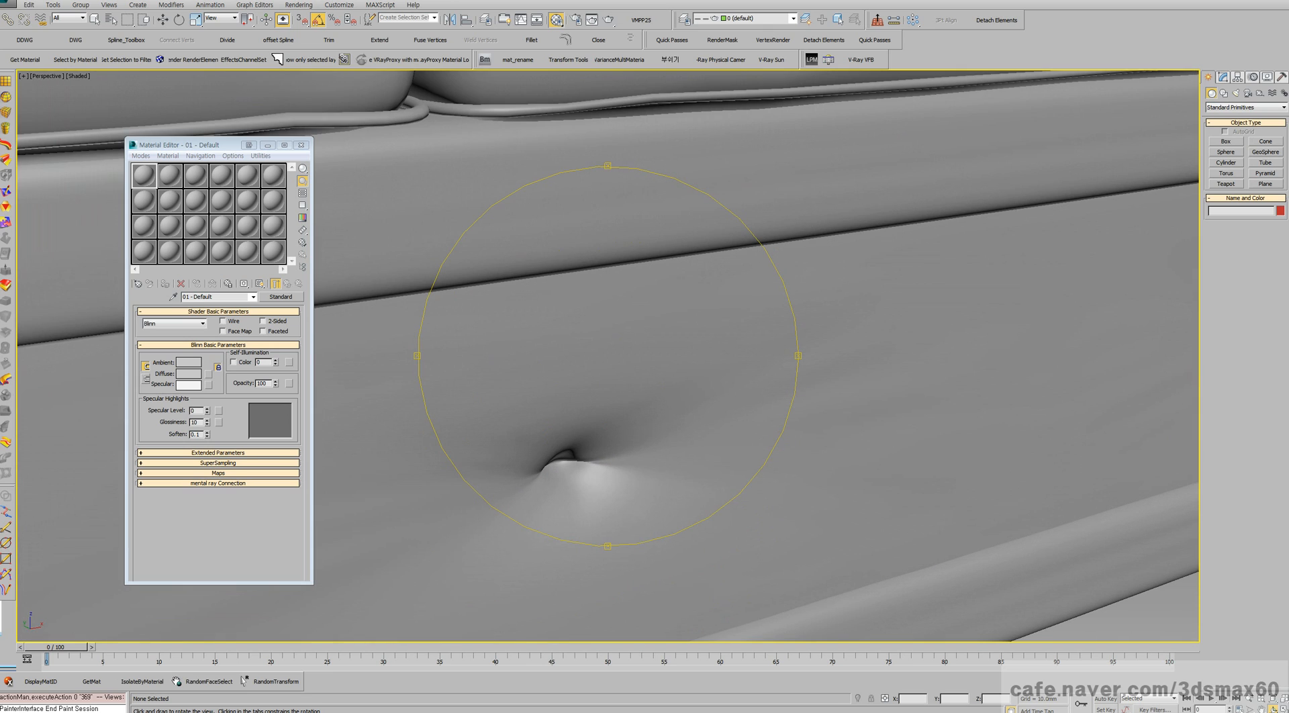
key("F4")
key("F4")
scroll(645, 396, "down", 6)
middle_click_drag(638, 383, 735, 531)
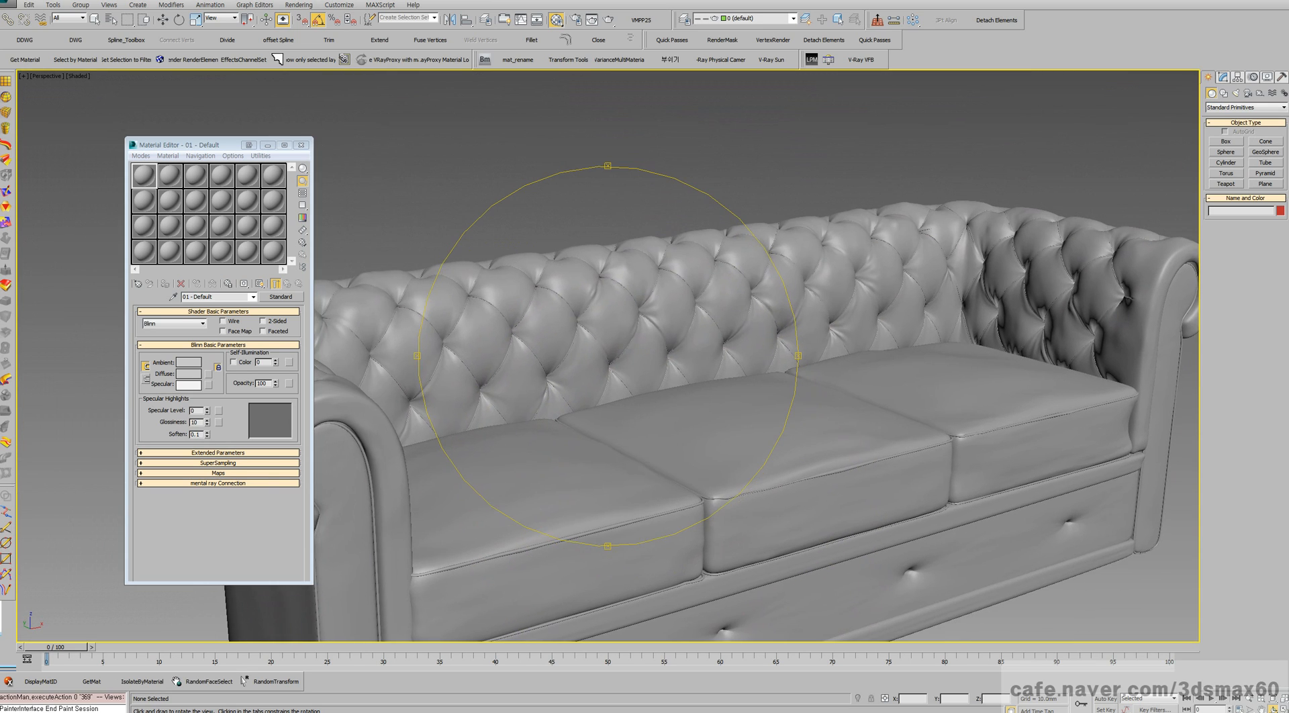
scroll(615, 333, "up", 6)
scroll(619, 380, "down", 6)
middle_click_drag(619, 380, 608, 316)
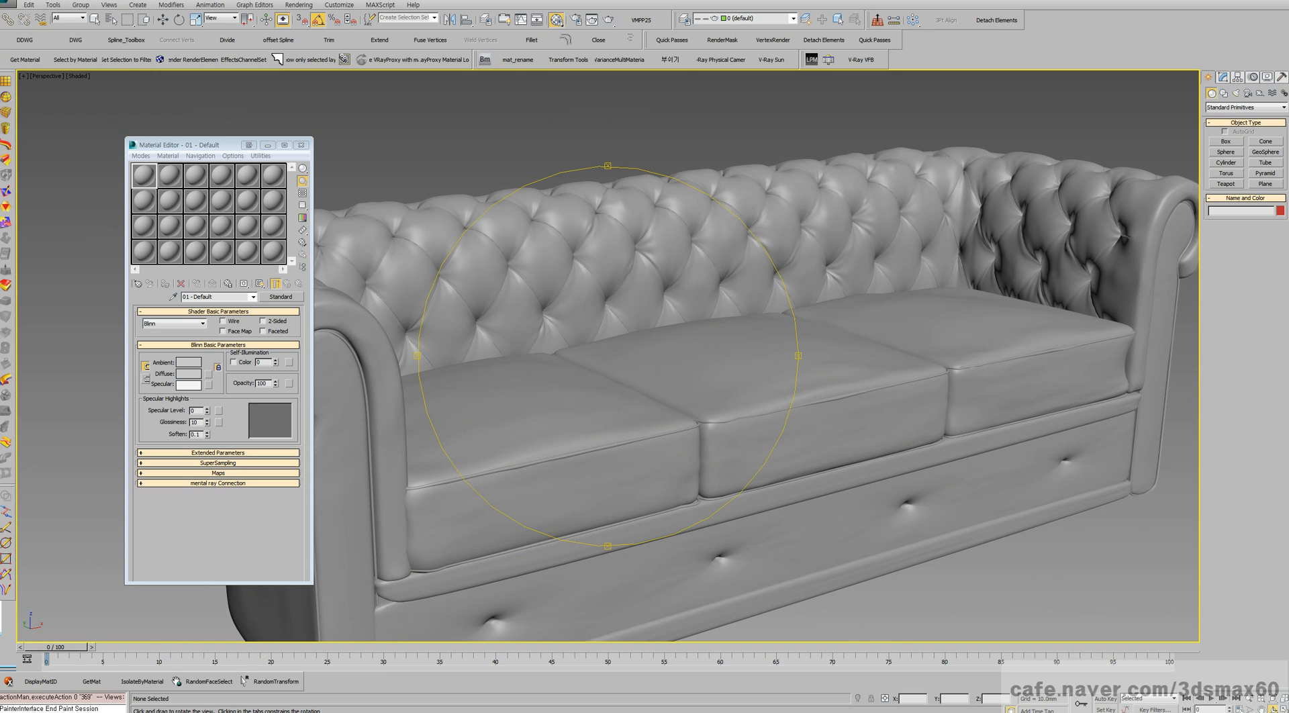
scroll(608, 356, "down", 3)
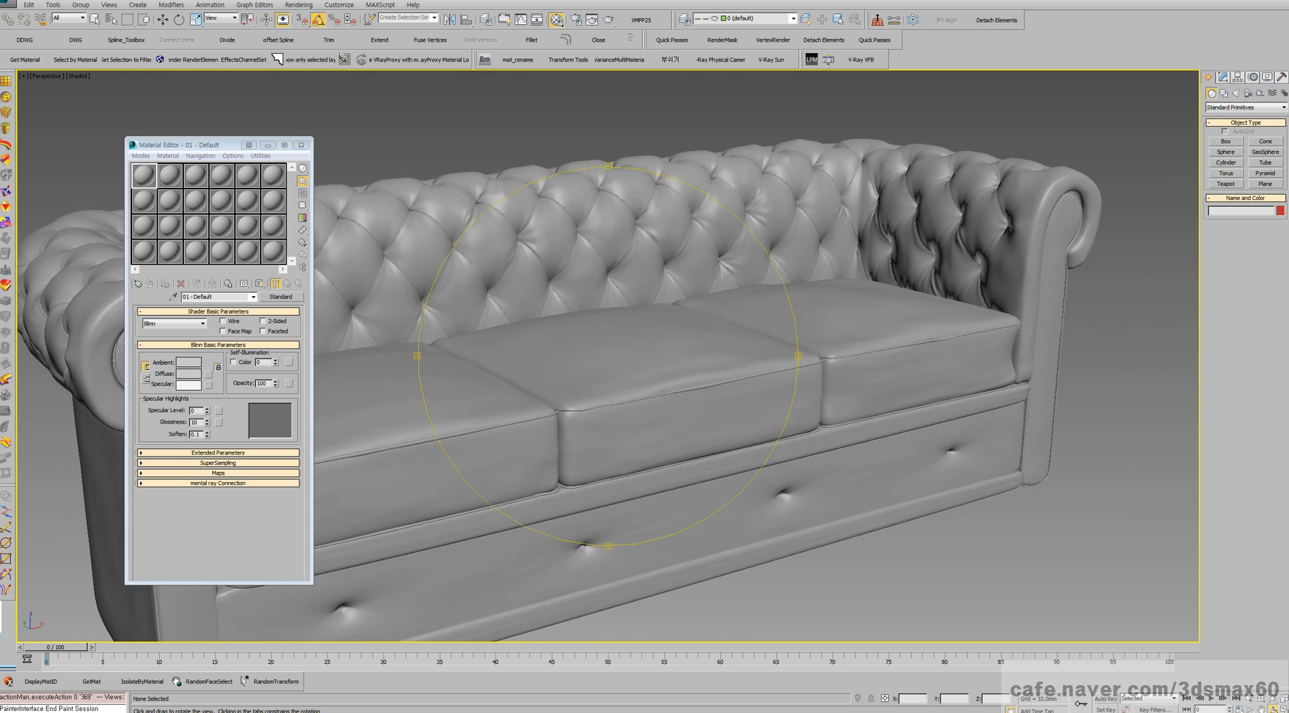
- Examine the inner corner between backrest, seat cushion and scrolled armrest, and view the whole sofa from above at an angle
middle_click_drag(608, 336, 521, 386, "alt")
scroll(608, 356, "up", 7)
scroll(608, 356, "down", 3)
scroll(607, 356, "down", 5)
scroll(608, 356, "up", 4)
scroll(608, 356, "up", 3)
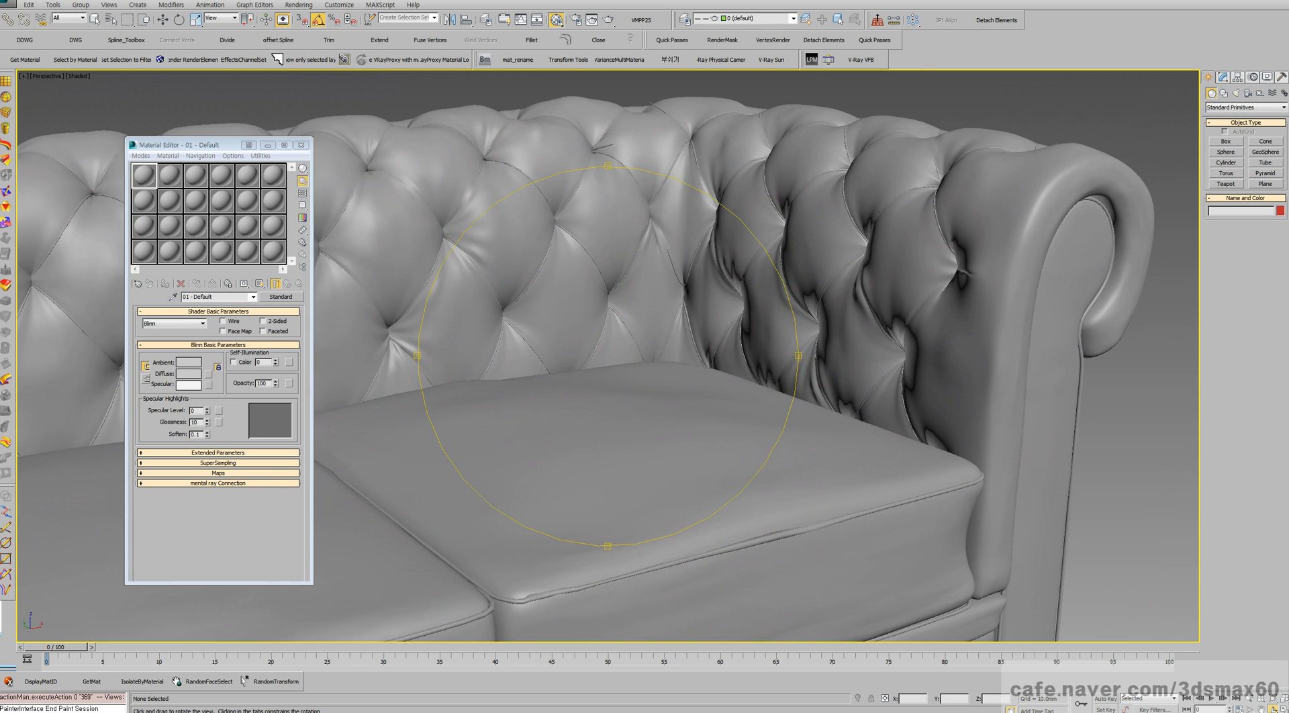
scroll(608, 355, "down", 5)
scroll(607, 356, "up", 3)
scroll(608, 356, "down", 3)
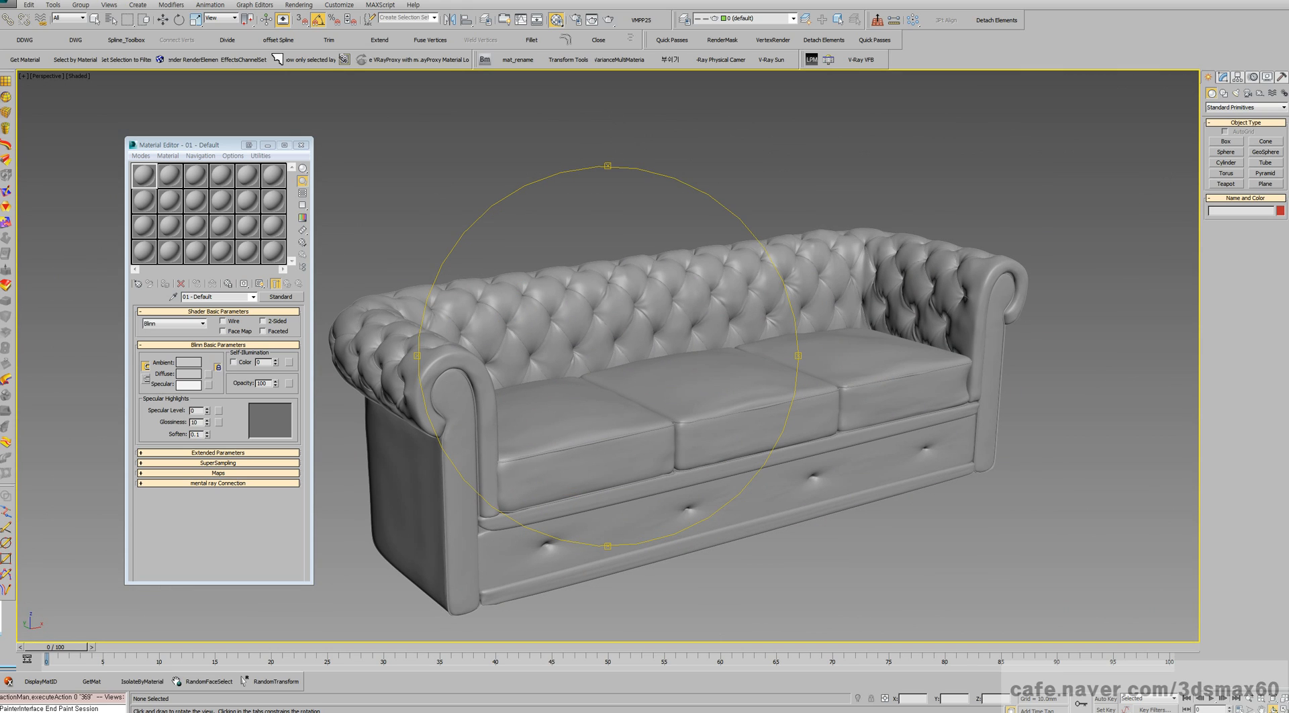
middle_click_drag(608, 389, 588, 325)
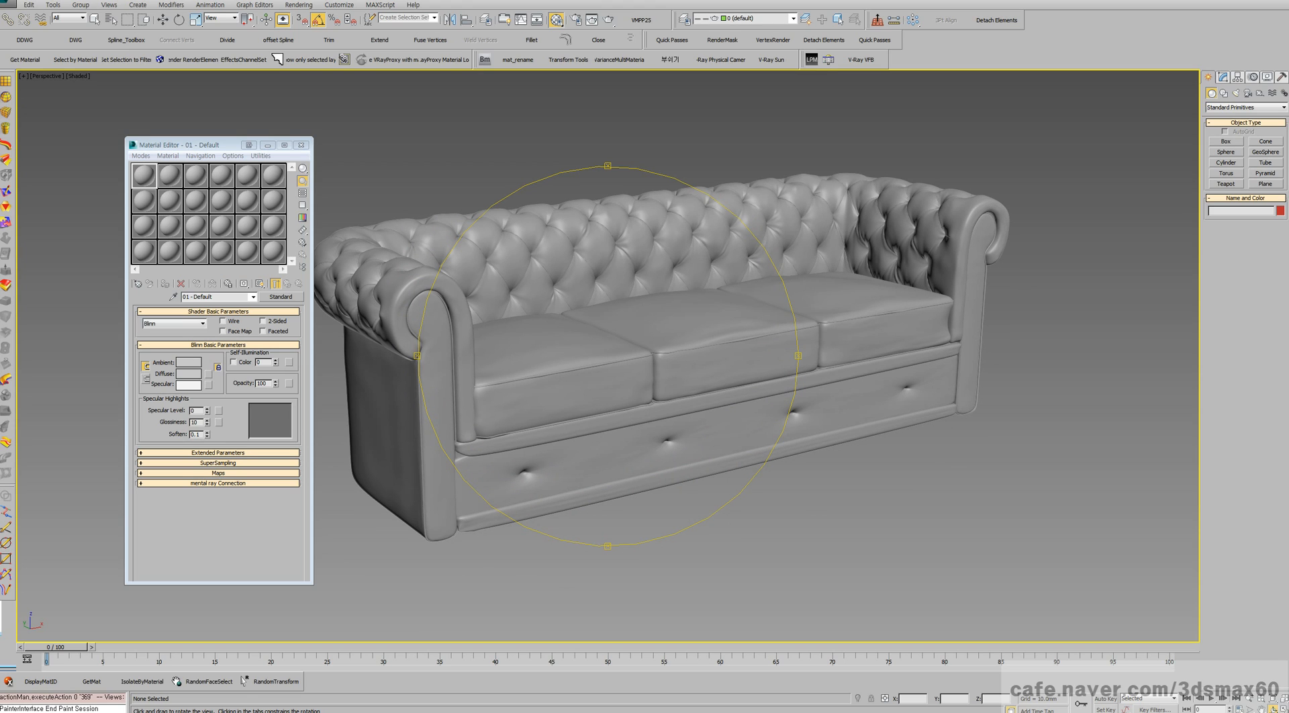
left_click_drag(607, 356, 524, 350)
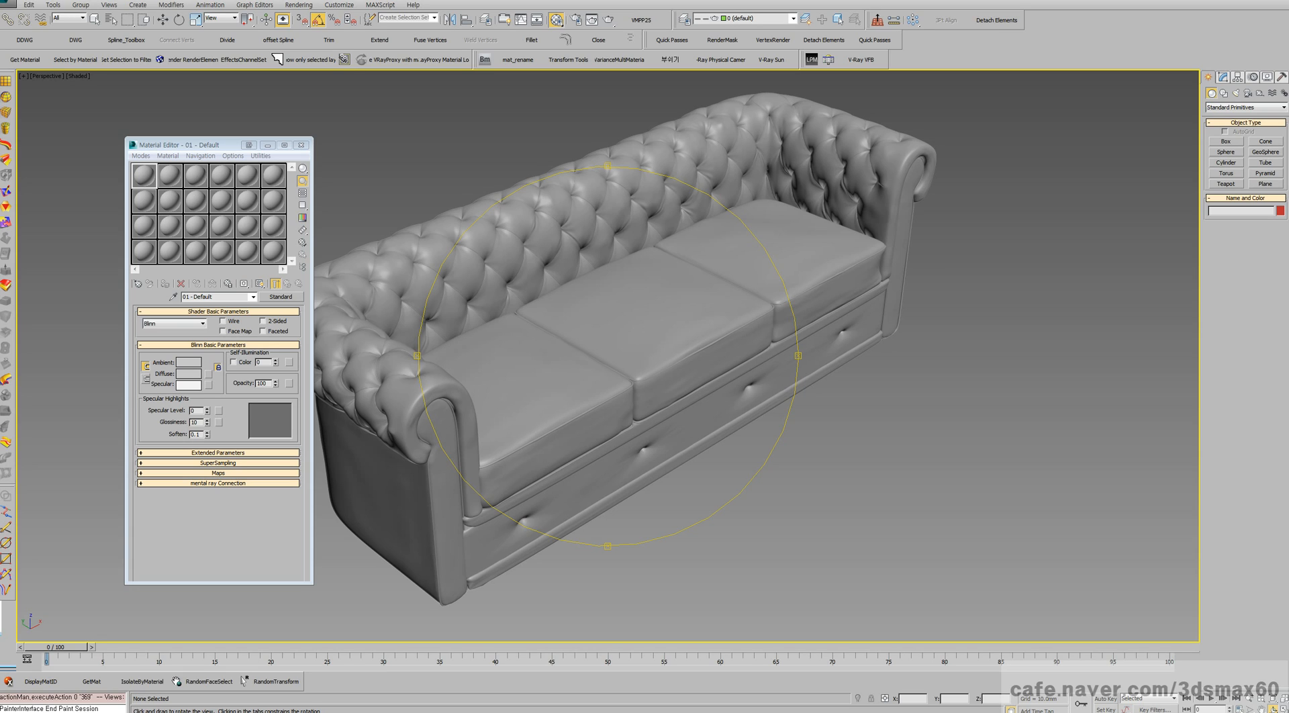
- Examine the sofa from the front and in an angled perspective, including the tufting where the backrest meets the seat
key("f")
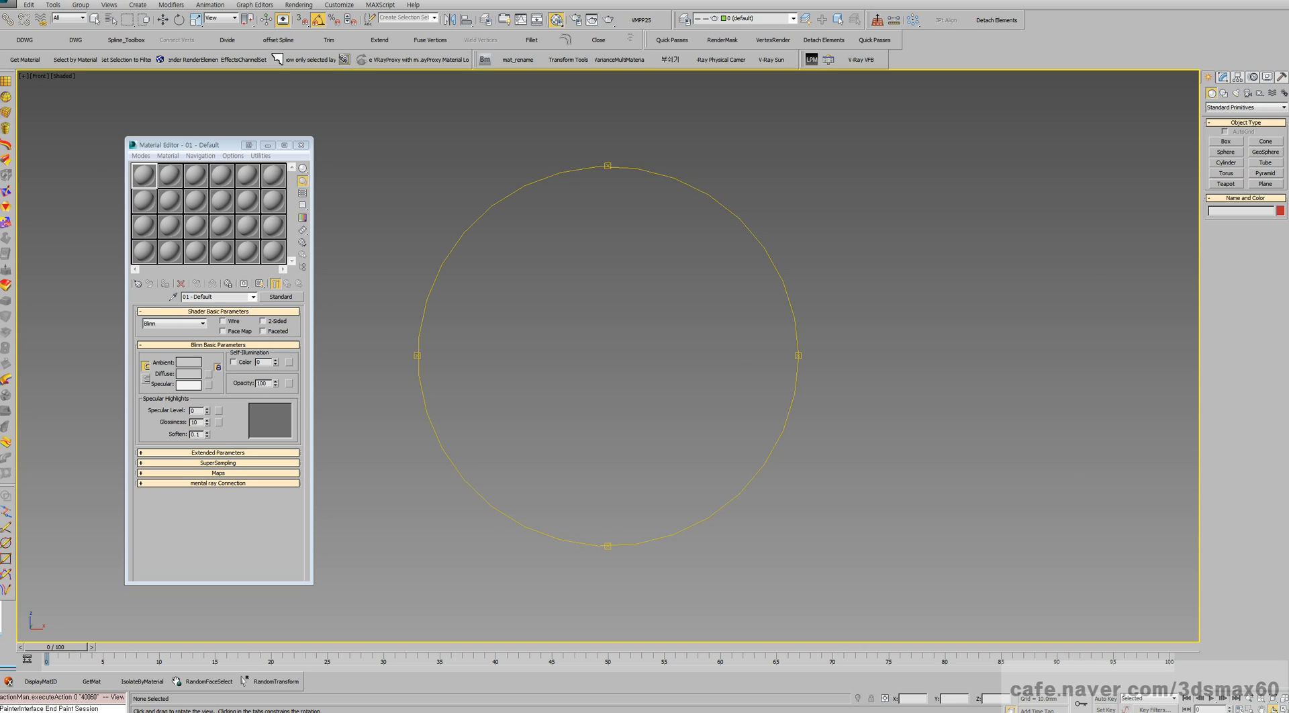
key("alt+q")
key("p")
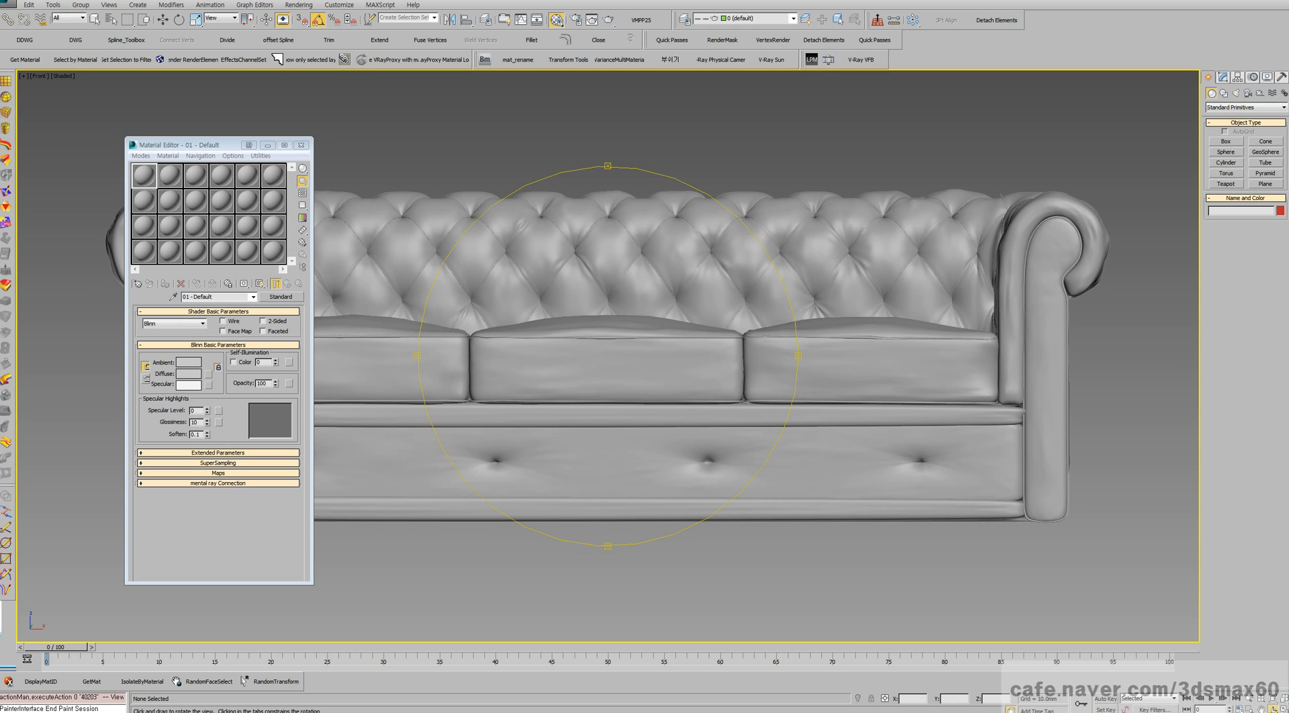
left_click_drag(607, 356, 752, 403)
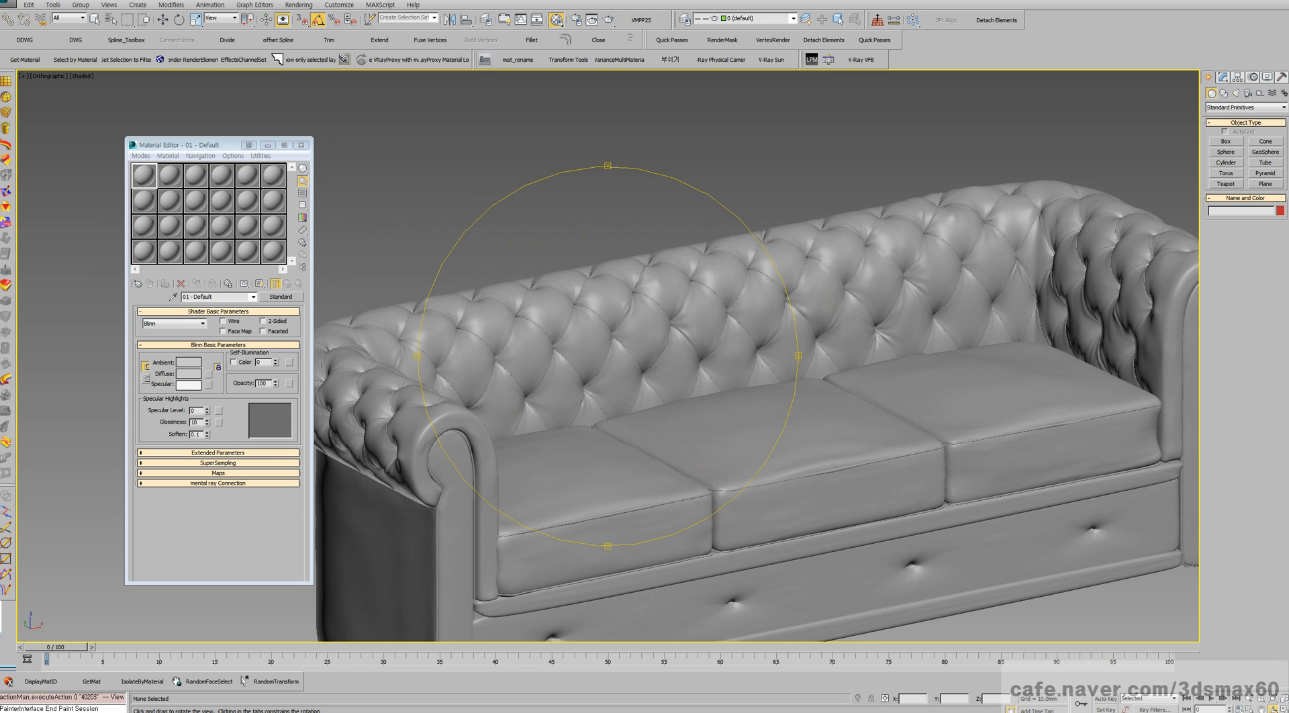
key("p")
scroll(608, 356, "down", 6)
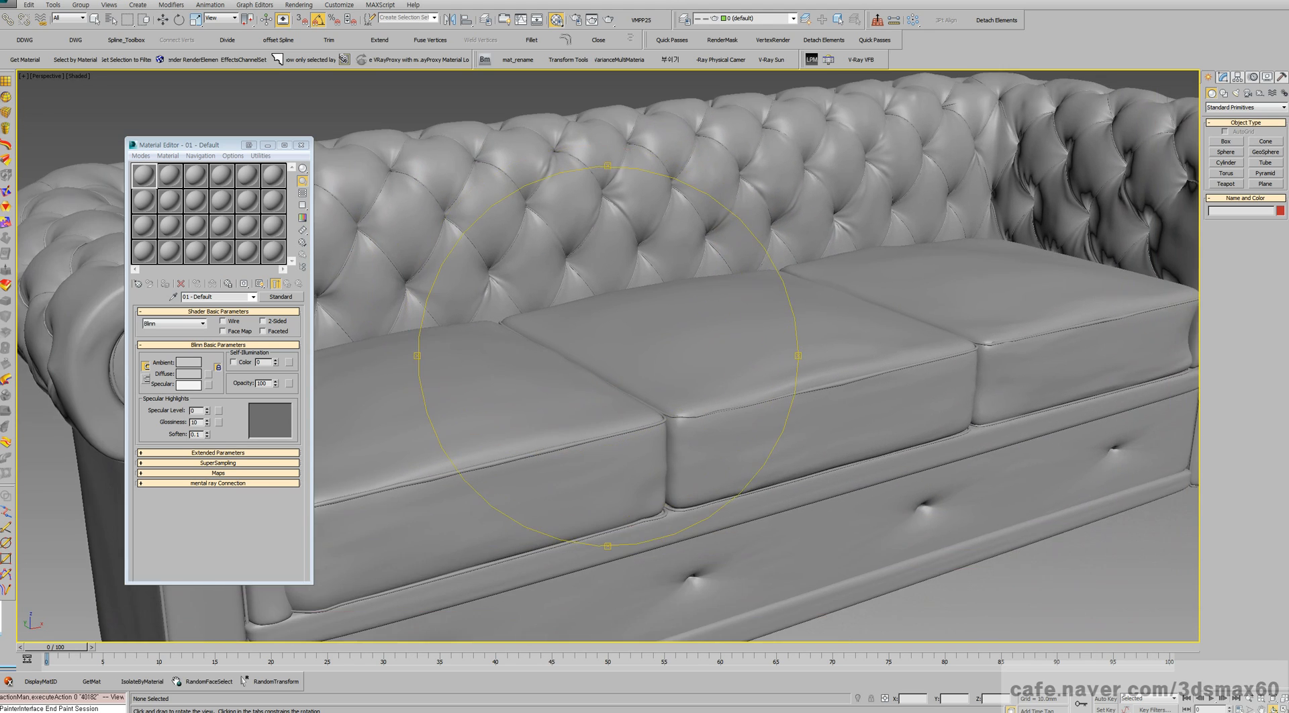
scroll(608, 356, "up", 5)
scroll(608, 356, "down", 2)
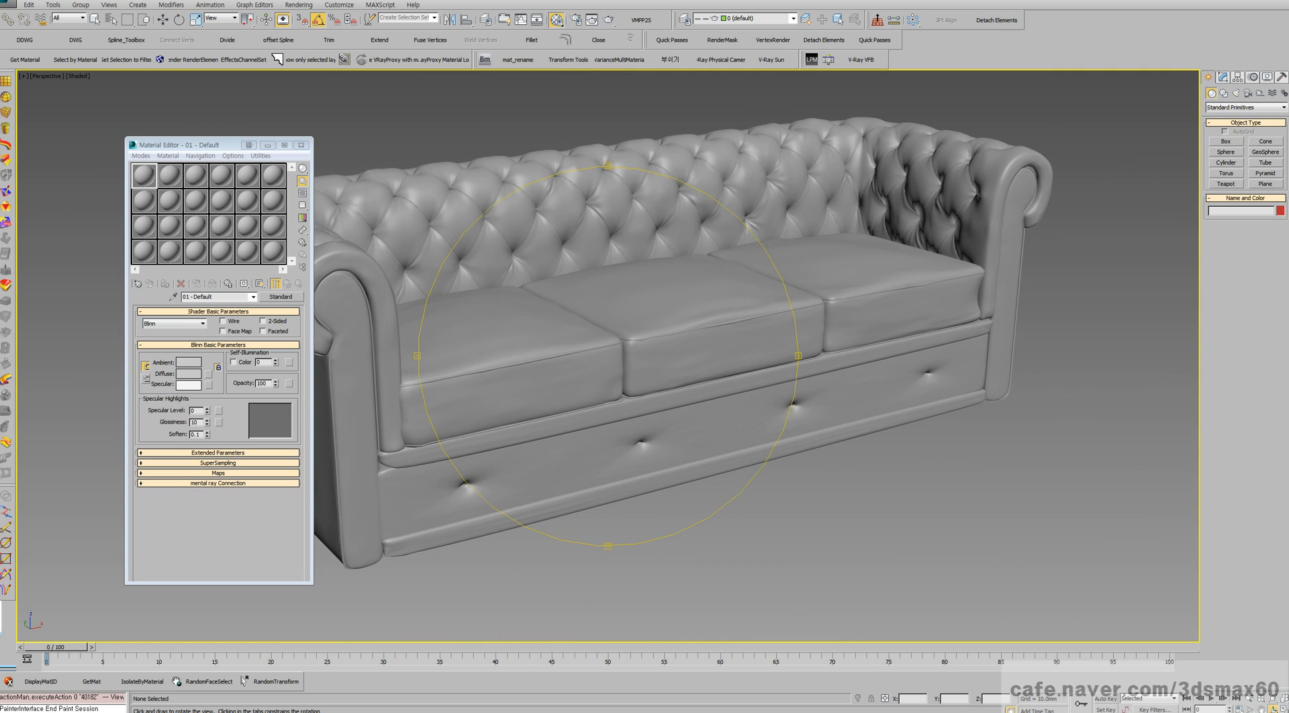
scroll(608, 356, "up", 5)
scroll(608, 356, "up", 3)
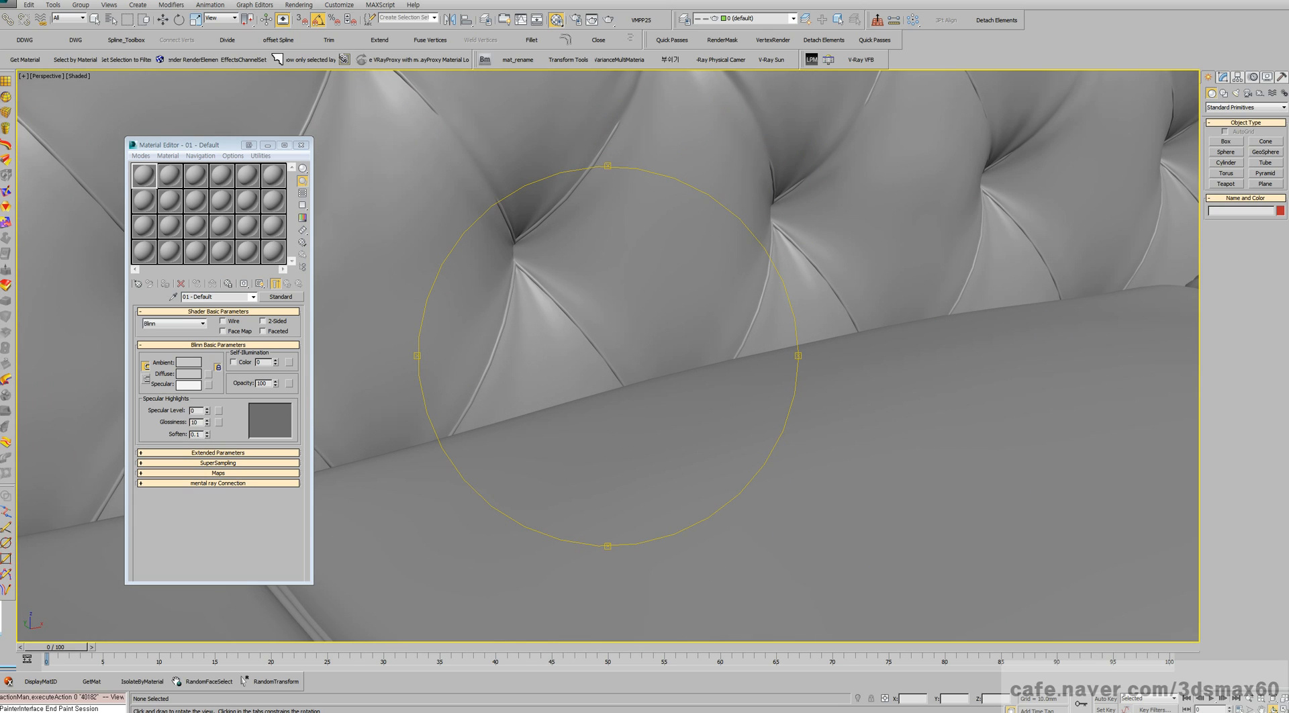
scroll(608, 356, "down", 8)
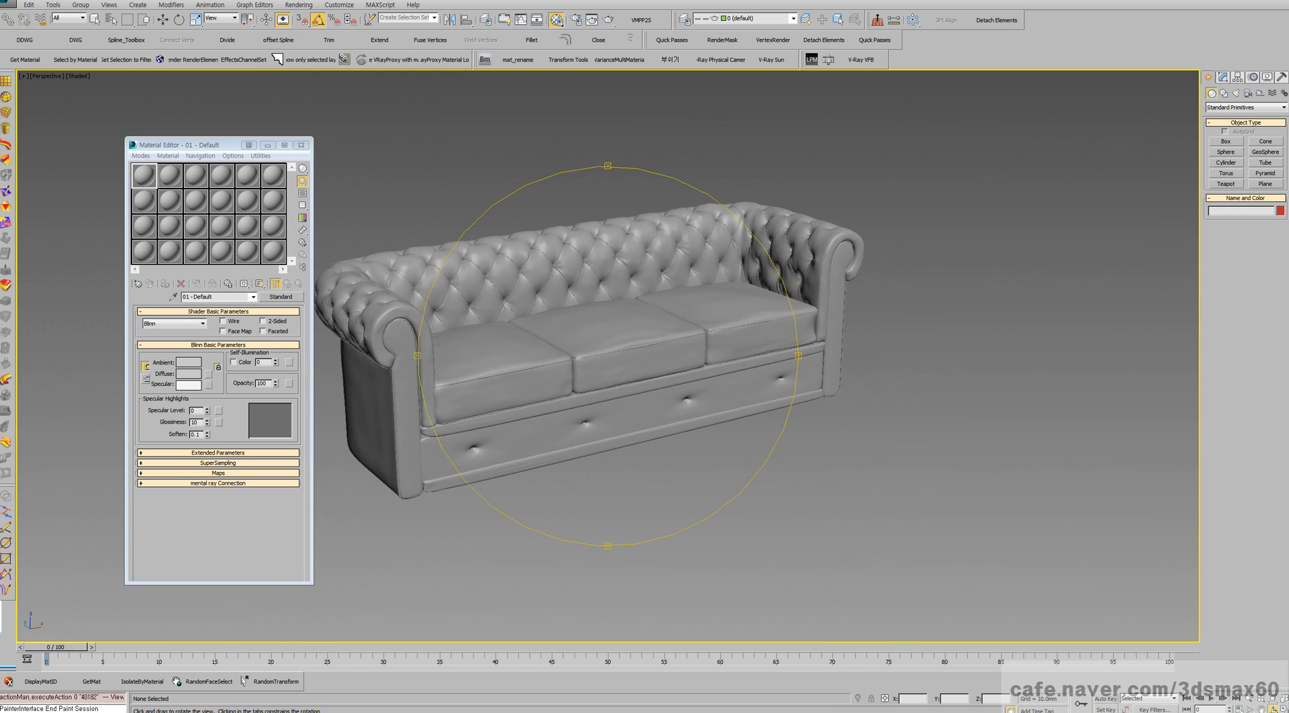
- Reset to an empty scene and open the scene file containing the red and orange round tufted stools
key("alt+f")
key("r")
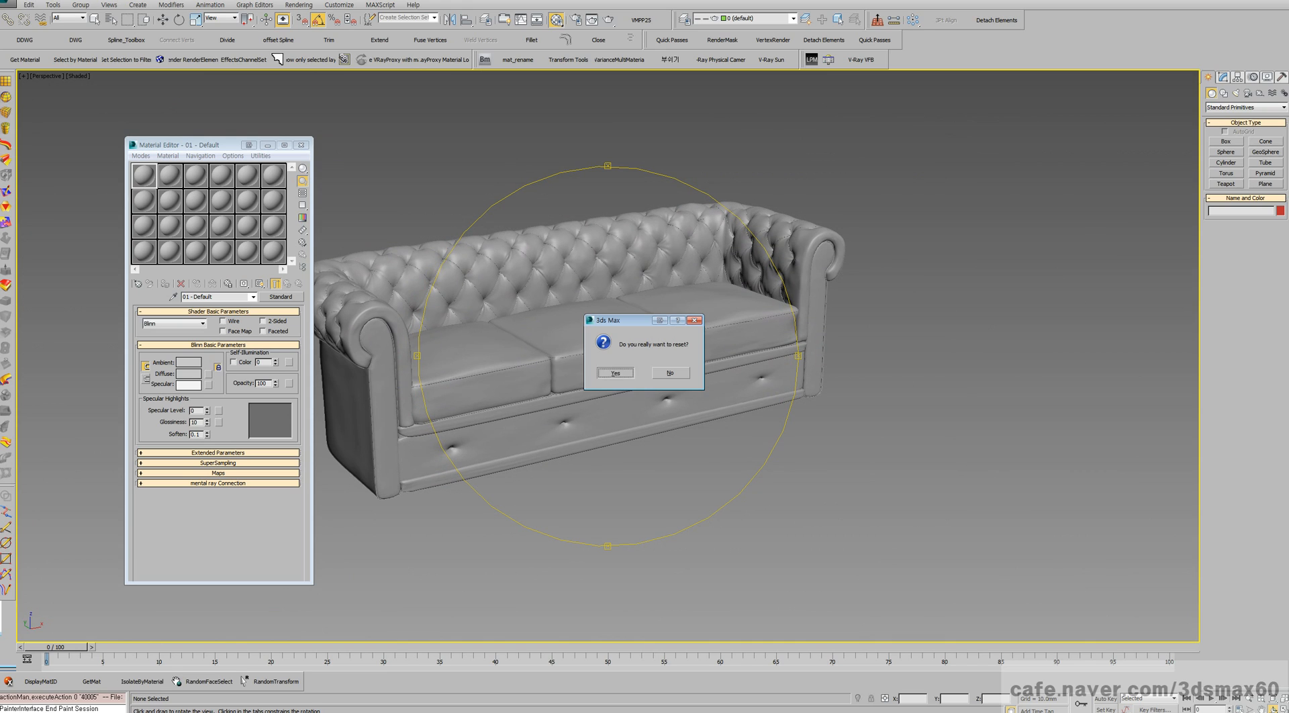
key("Return")
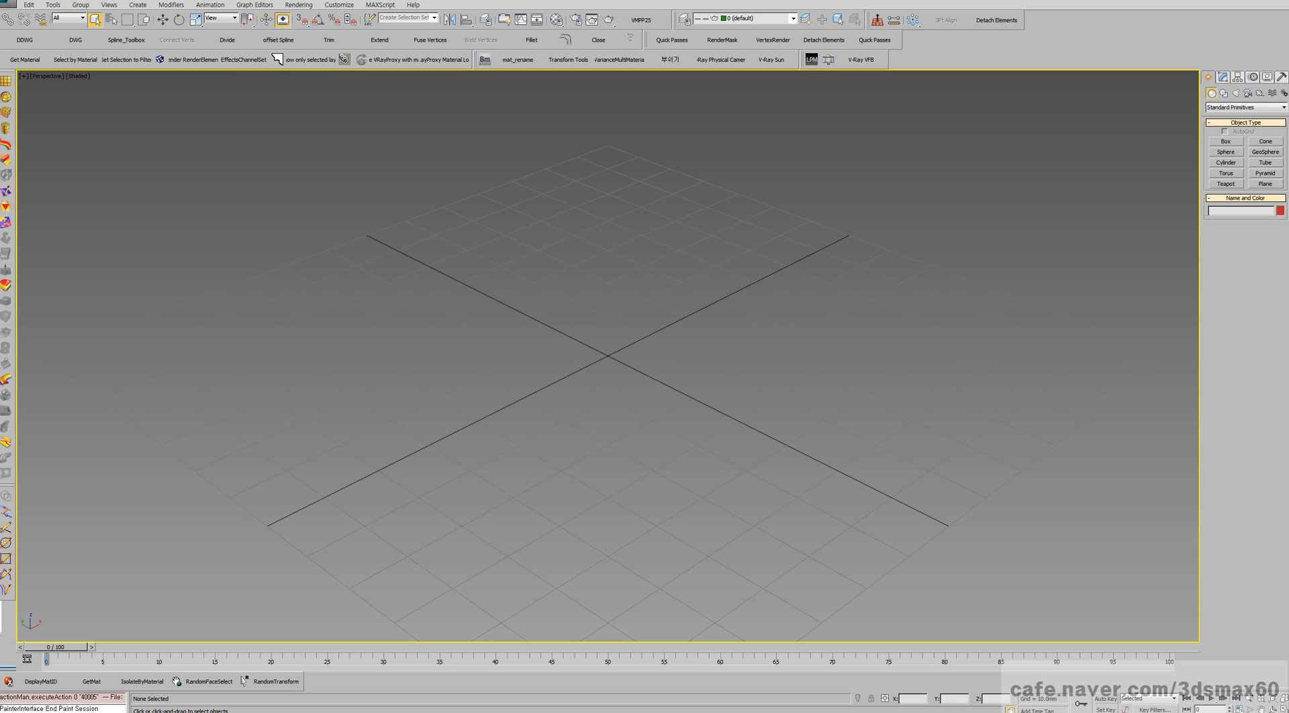
left_click_drag(2, 618, 311, 292)
left_click(341, 300)
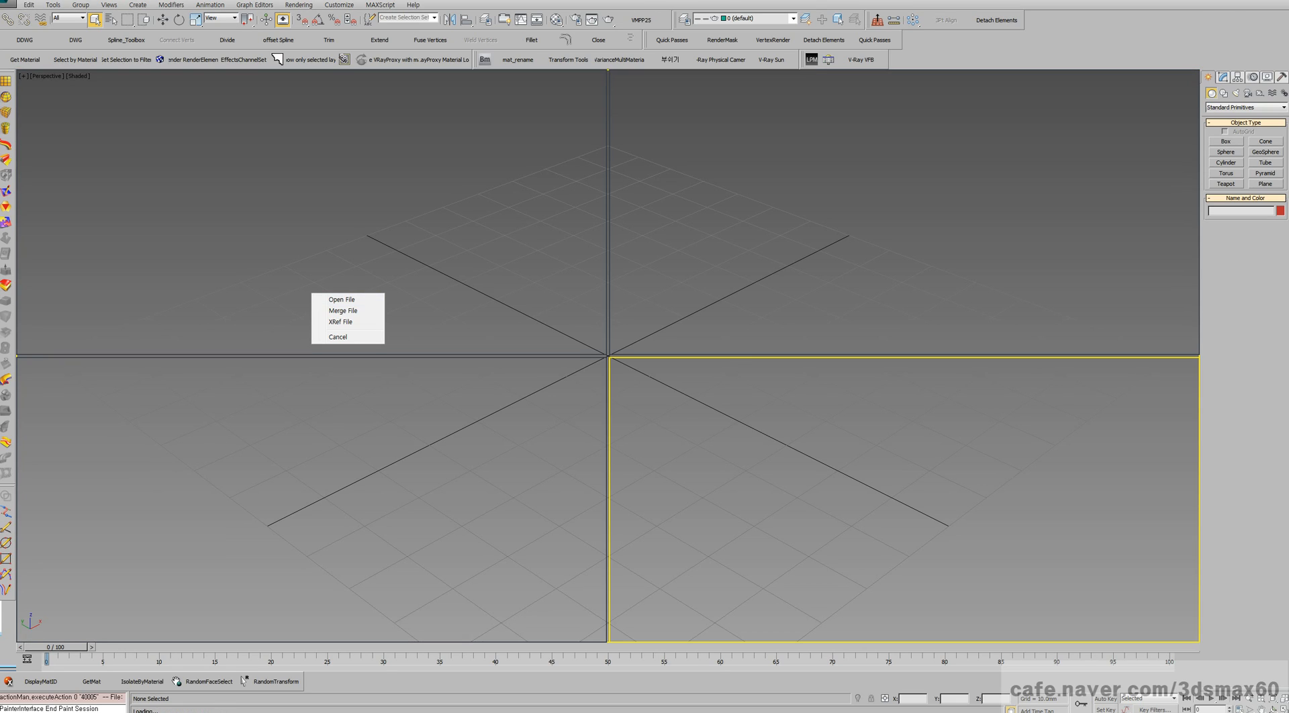
key("Return")
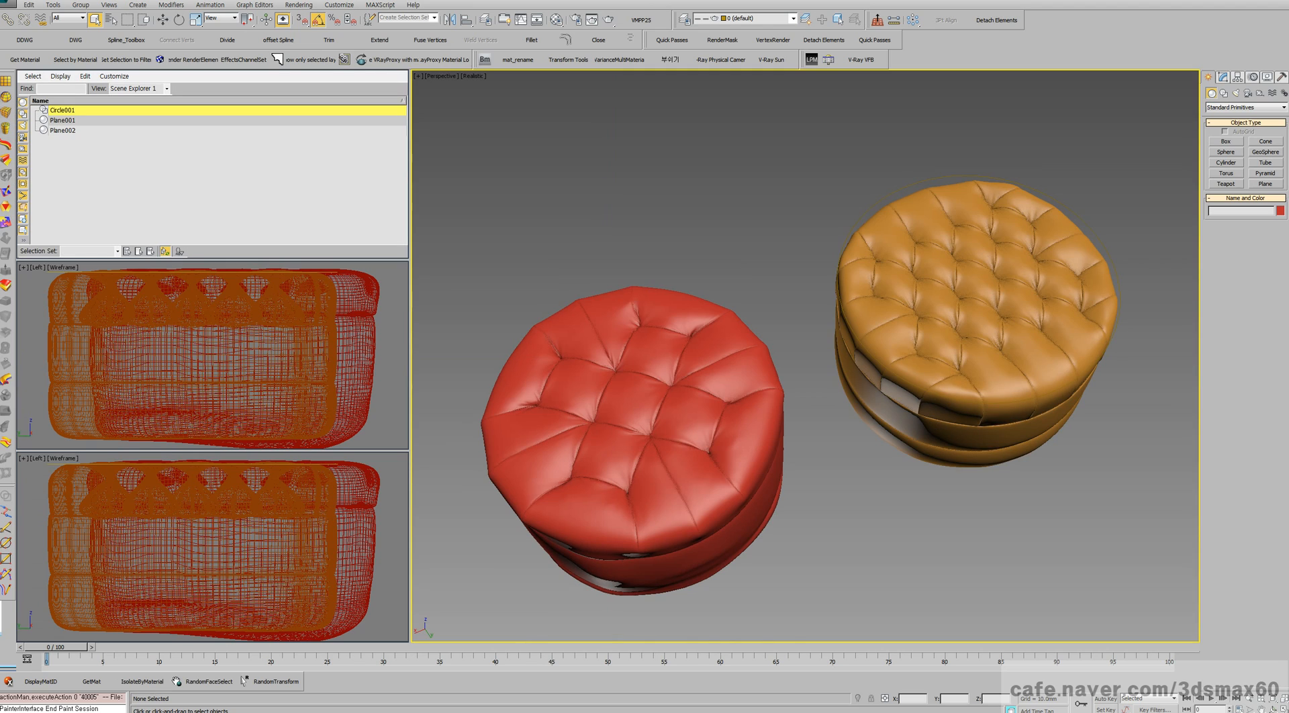
- Examine the two round tufted stools, looking closely at the red stool's cushion folds and side band
middle_click_drag(668, 470, 651, 436)
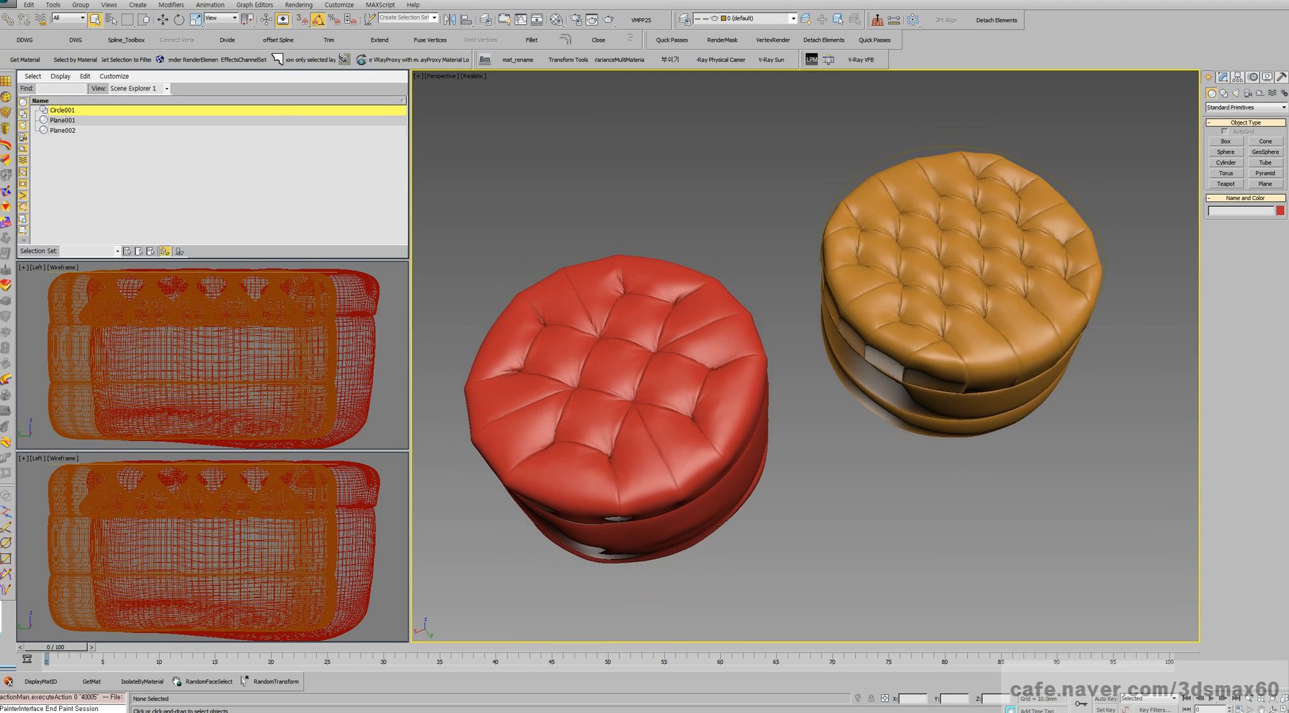
scroll(652, 437, "up", 5)
scroll(652, 436, "down", 5)
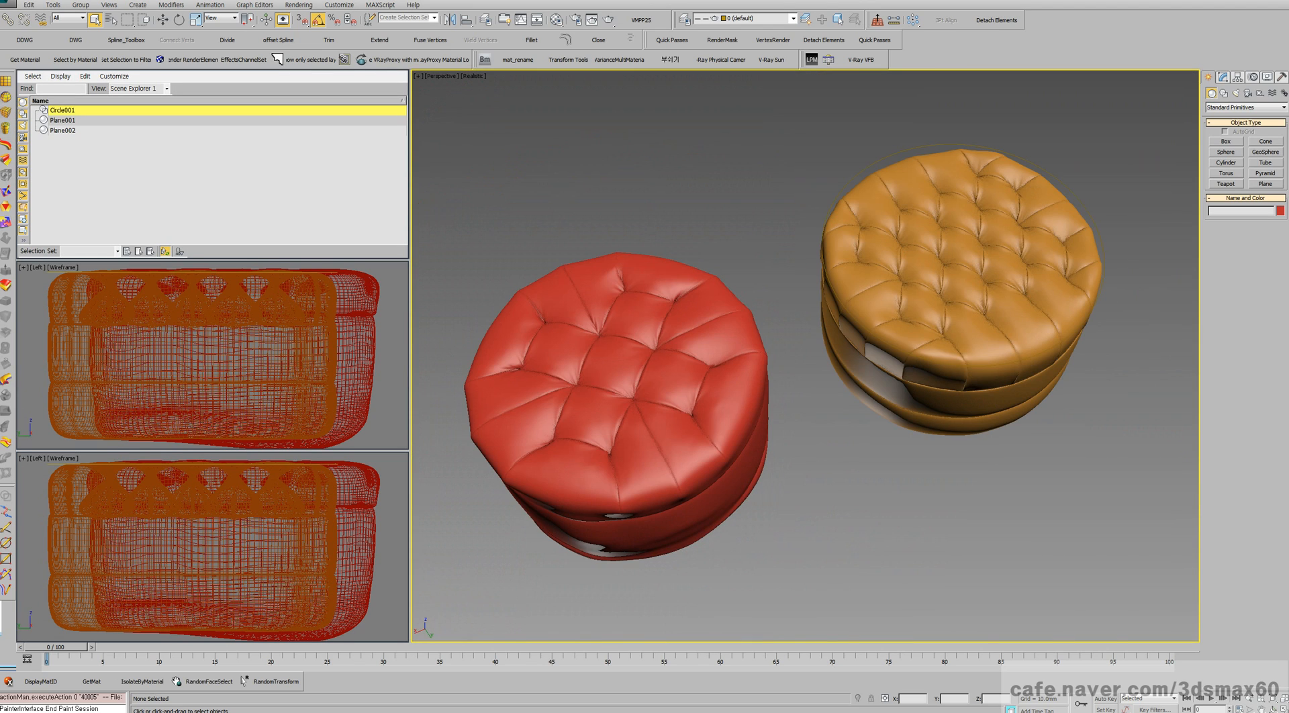
scroll(605, 416, "up", 5)
scroll(604, 417, "down", 5)
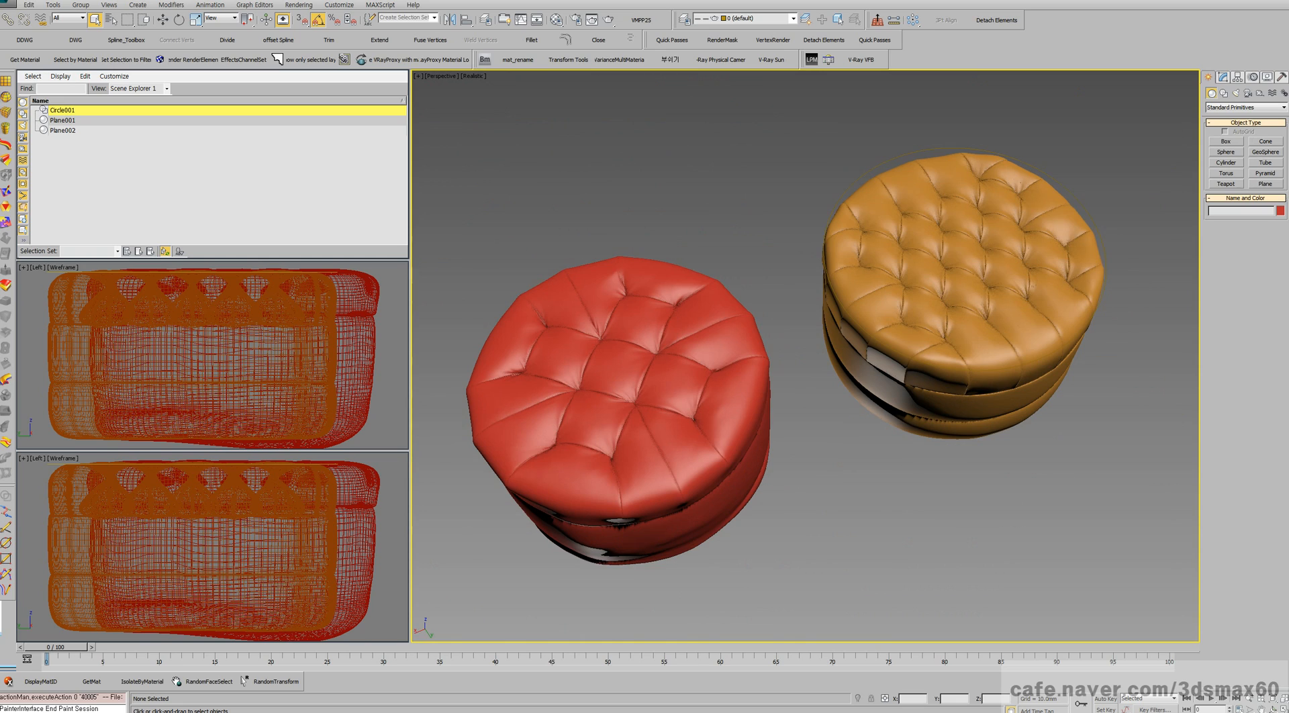
middle_click_drag(635, 458, 678, 411)
scroll(677, 410, "up", 4)
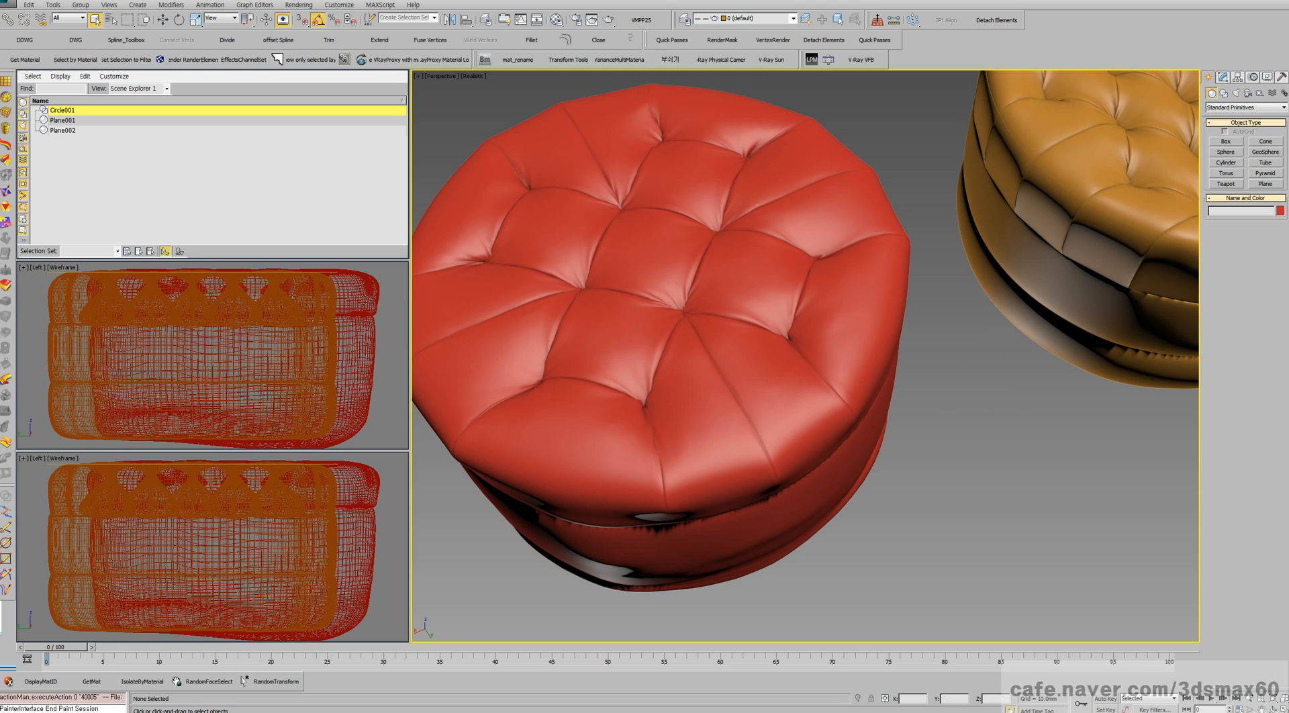
- Examine the orange stool's tufted cushion, looking closely at the folds around the buttons, and view both stools together
scroll(672, 417, "up", 5)
scroll(672, 416, "down", 5)
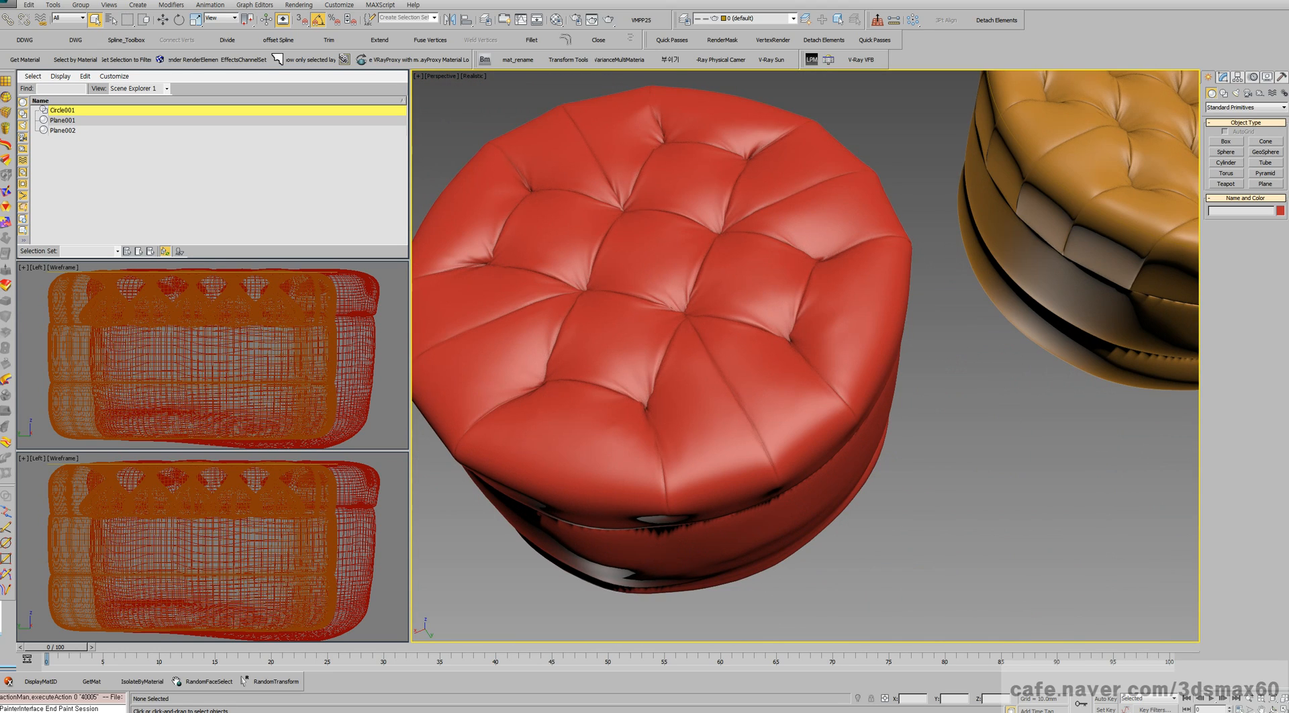
middle_click_drag(1101, 201, 577, 393)
scroll(732, 323, "up", 5)
scroll(732, 323, "down", 5)
scroll(732, 322, "up", 5)
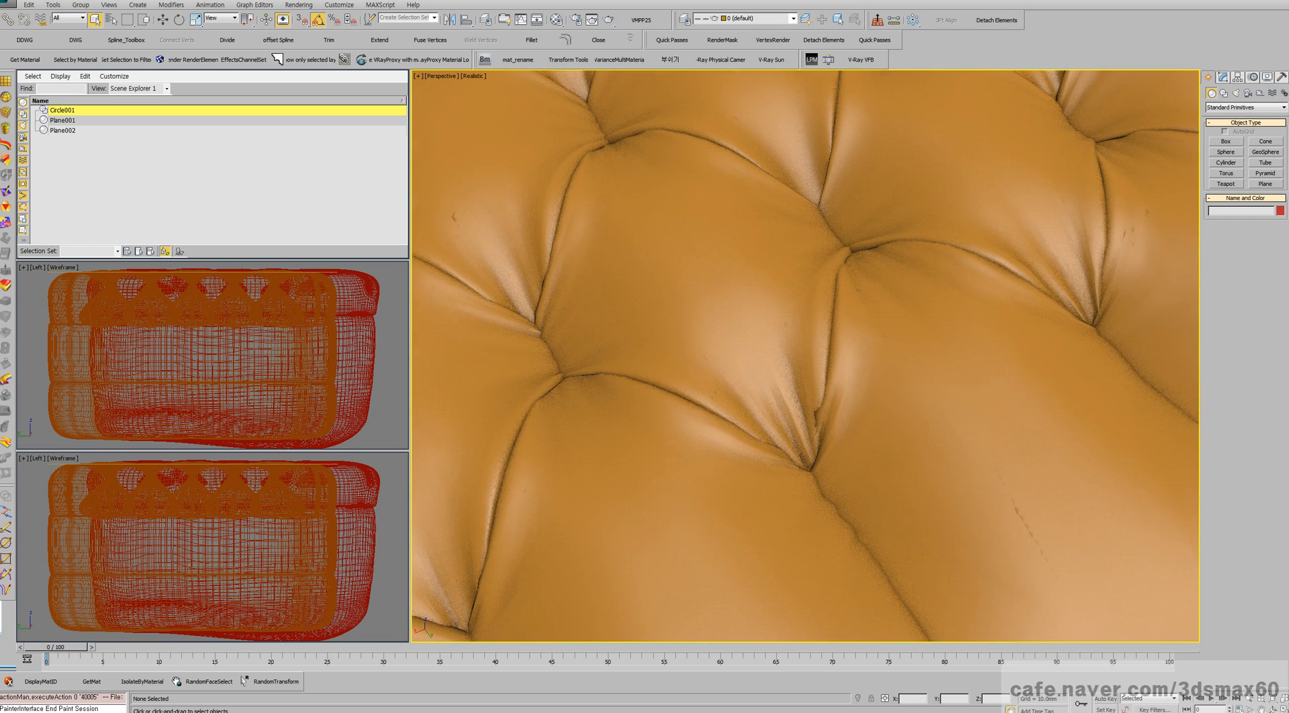
scroll(806, 356, "down", 2)
key("z")
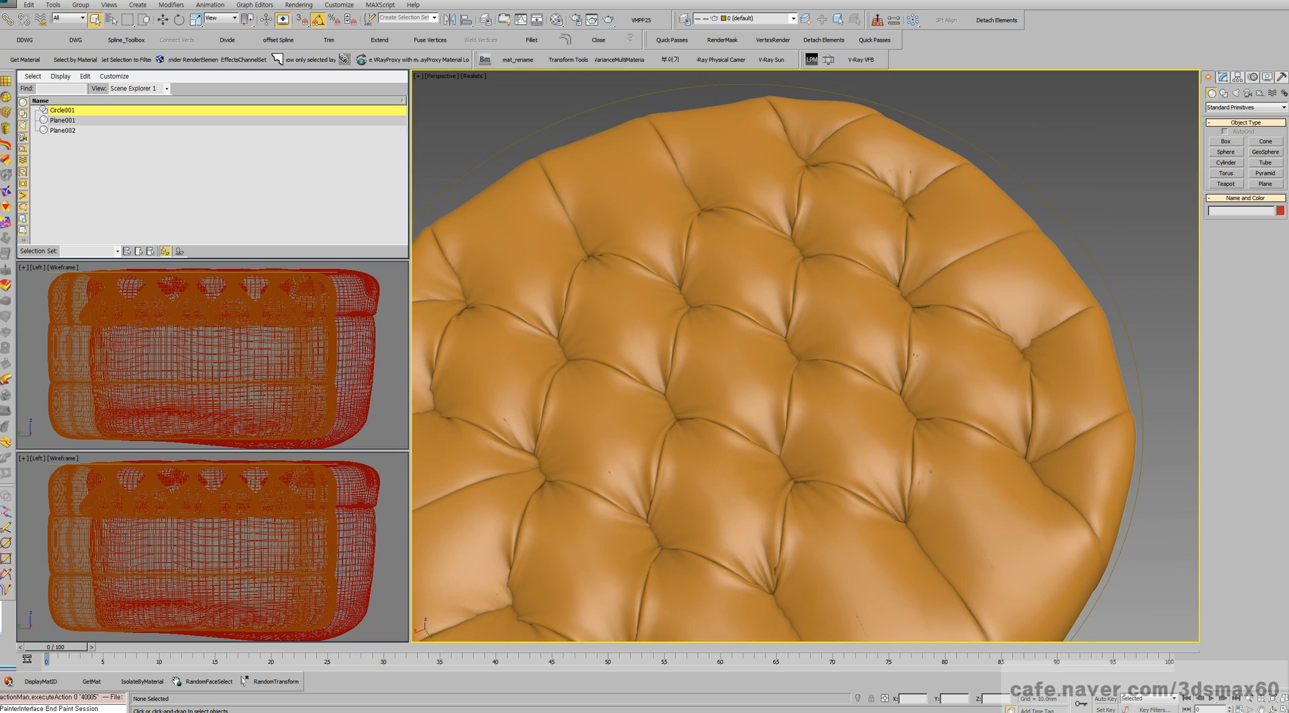
scroll(786, 363, "down", 5)
scroll(786, 363, "down", 5)
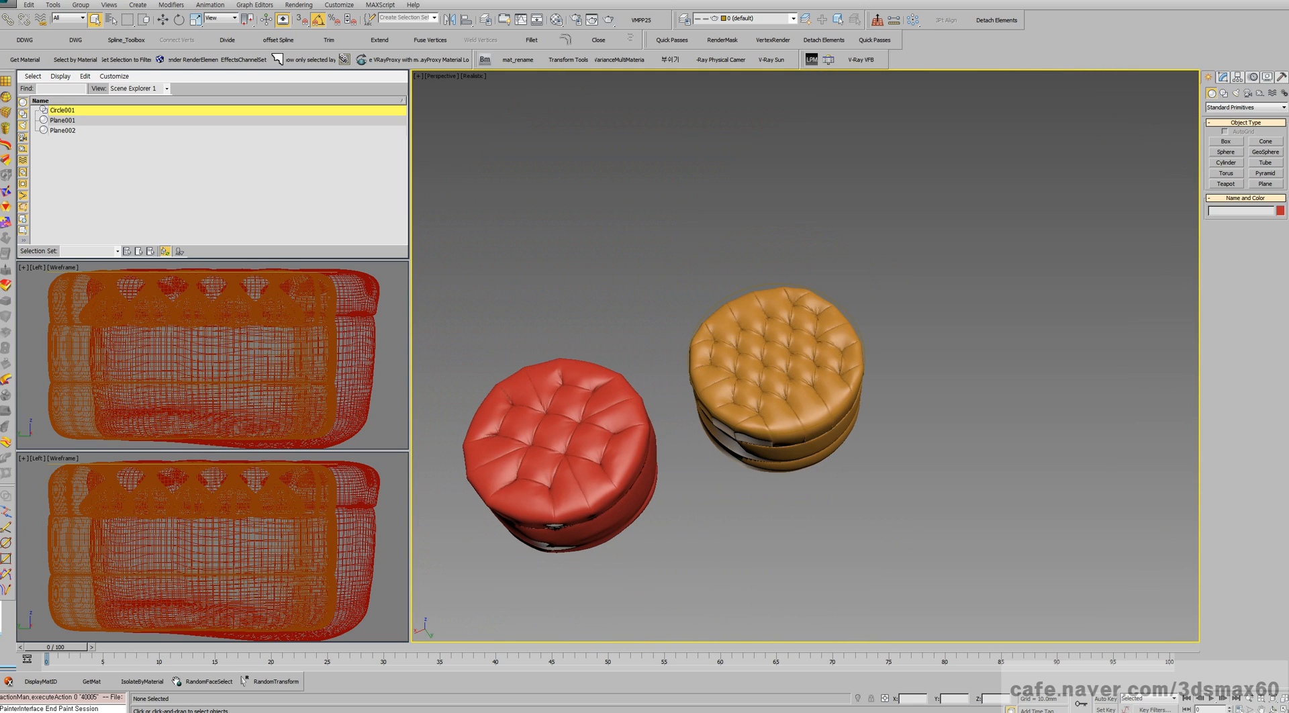
- Reset to an empty scene and maximize the perspective viewport
key("alt+f")
key("r")
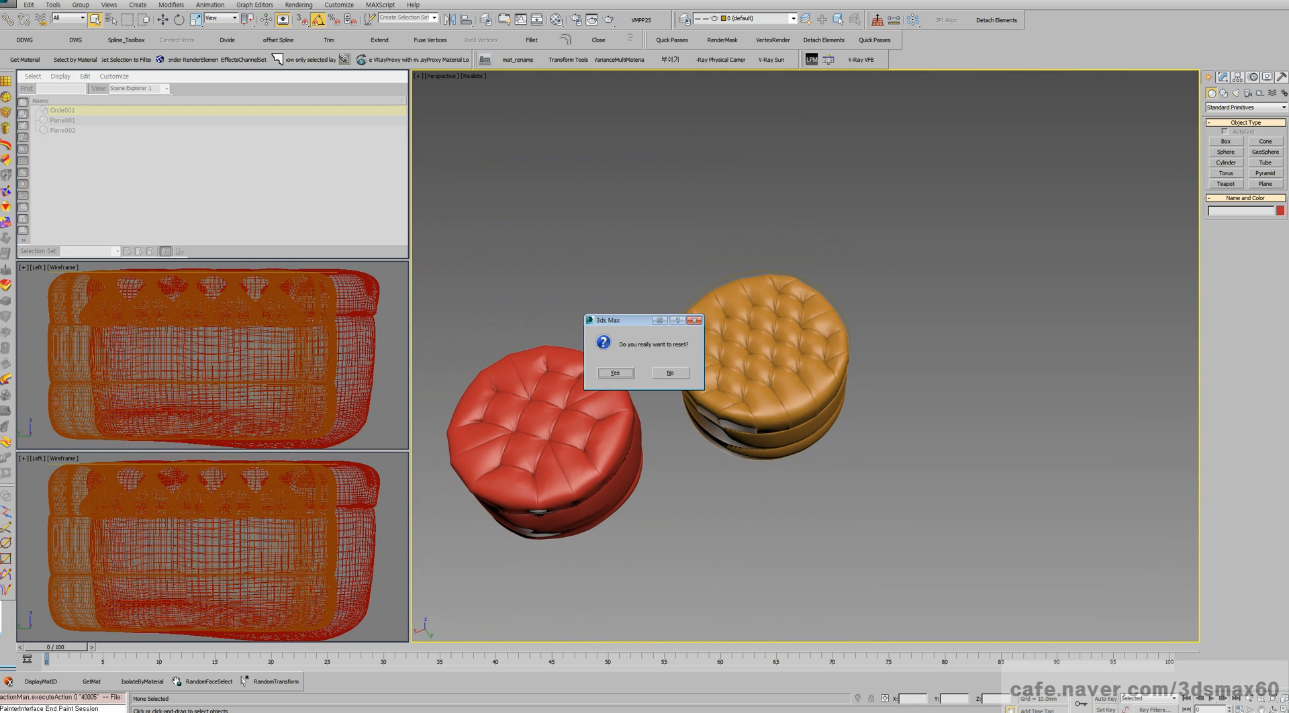
key("y")
key("alt+w")
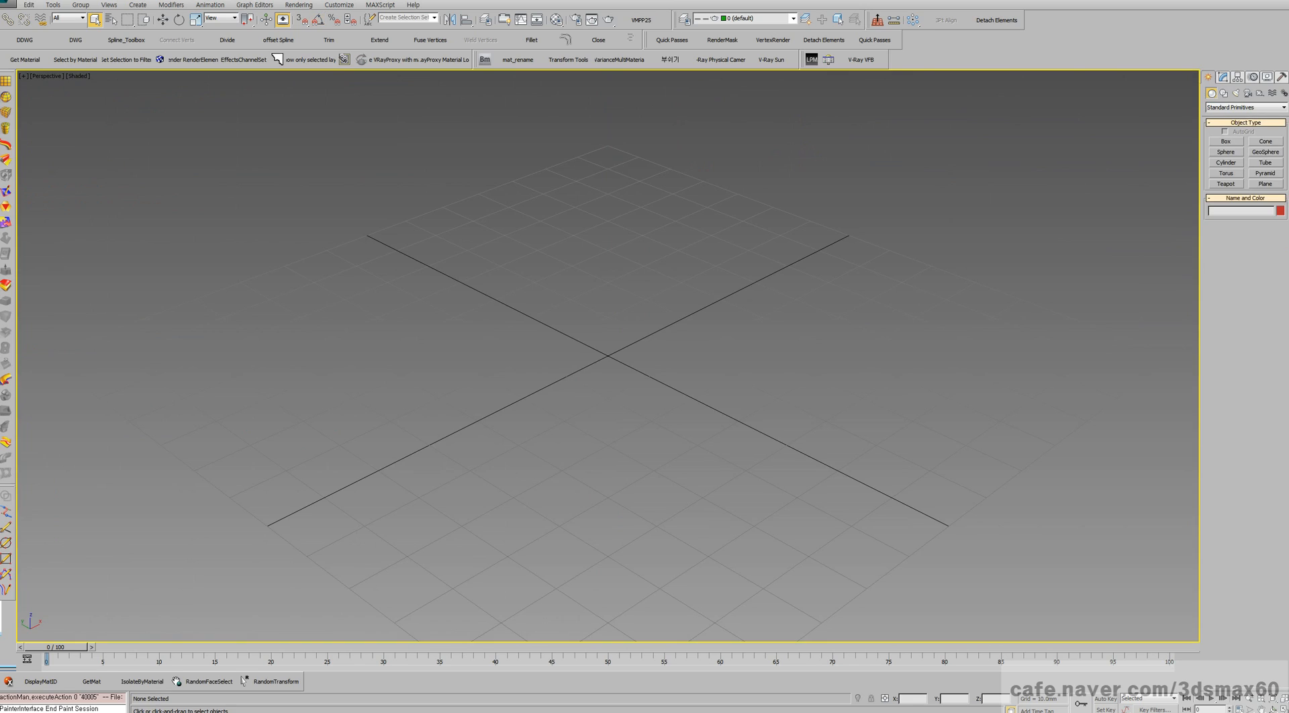
- Create a cube about 38.5 mm per side with three segments in length, width and height
left_click(1226, 142)
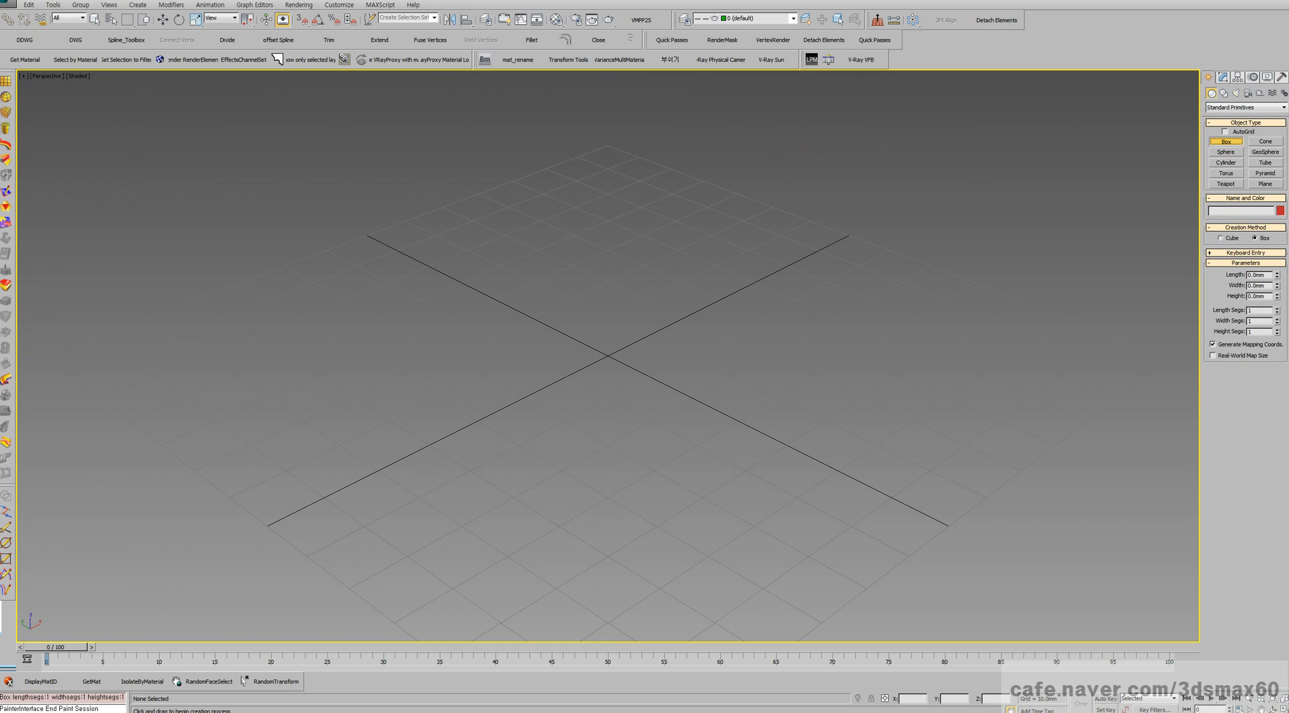
left_click(1220, 238)
left_click_drag(512, 381, 591, 416)
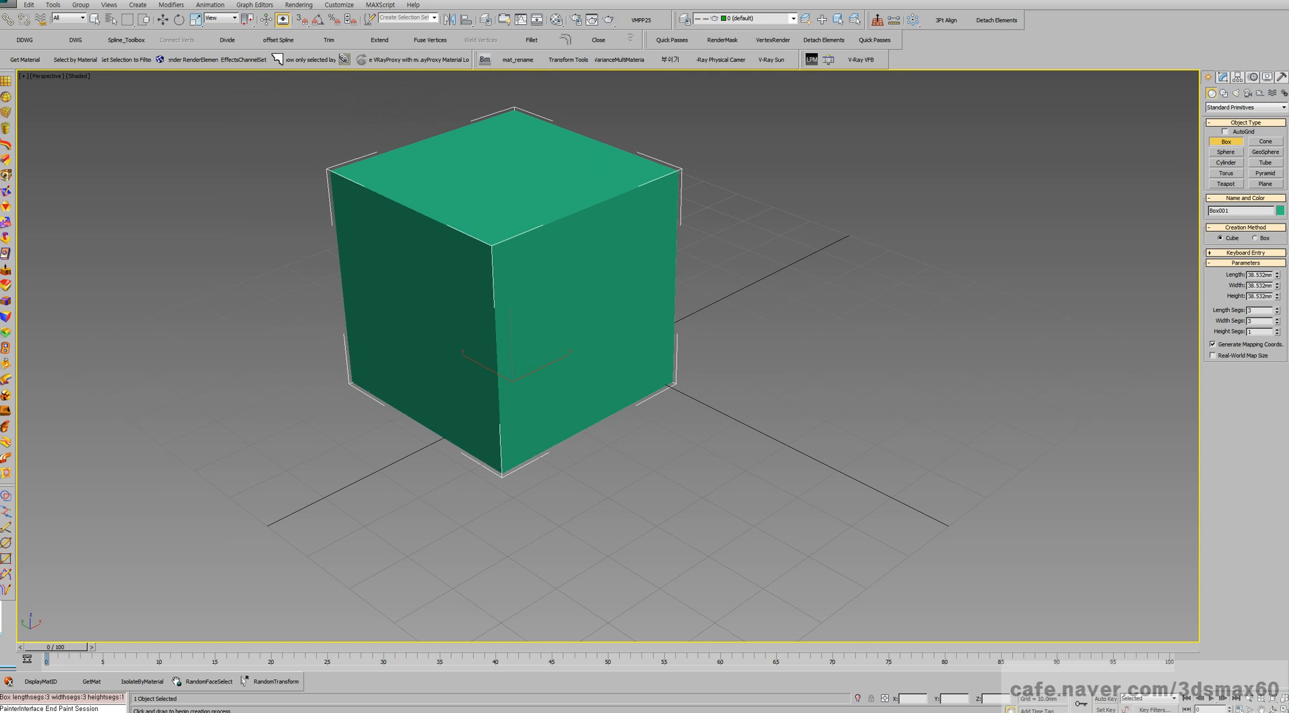
middle_click_drag(605, 302, 468, 396)
key("q")
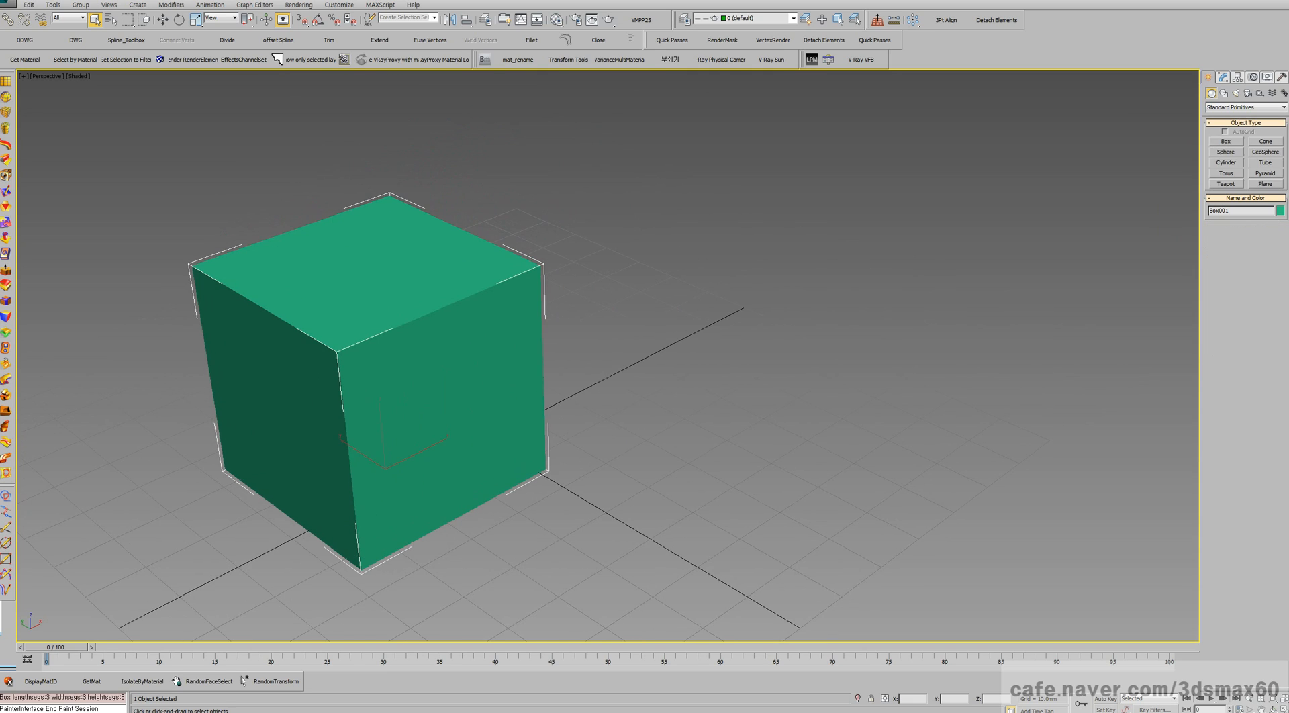
- Make an independent copy of the cube beside it along the X axis and convert the copy to an editable poly
right_click(423, 400)
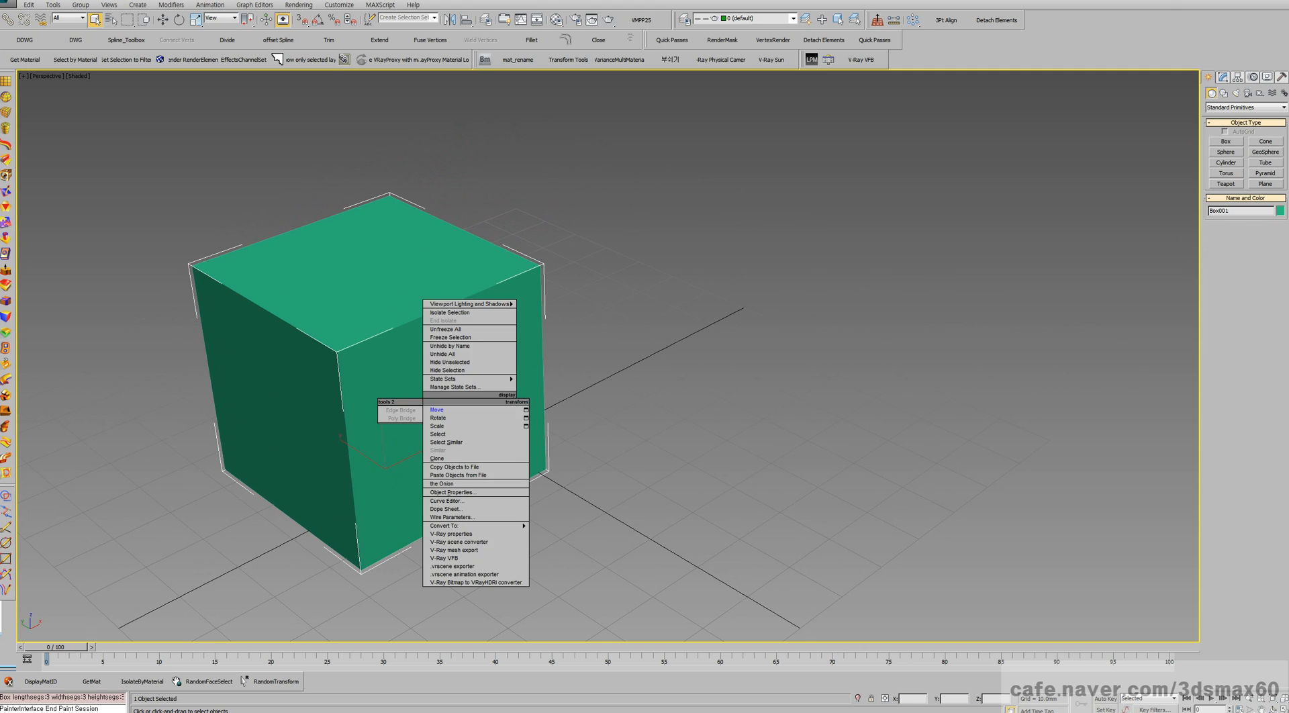
left_click(443, 410)
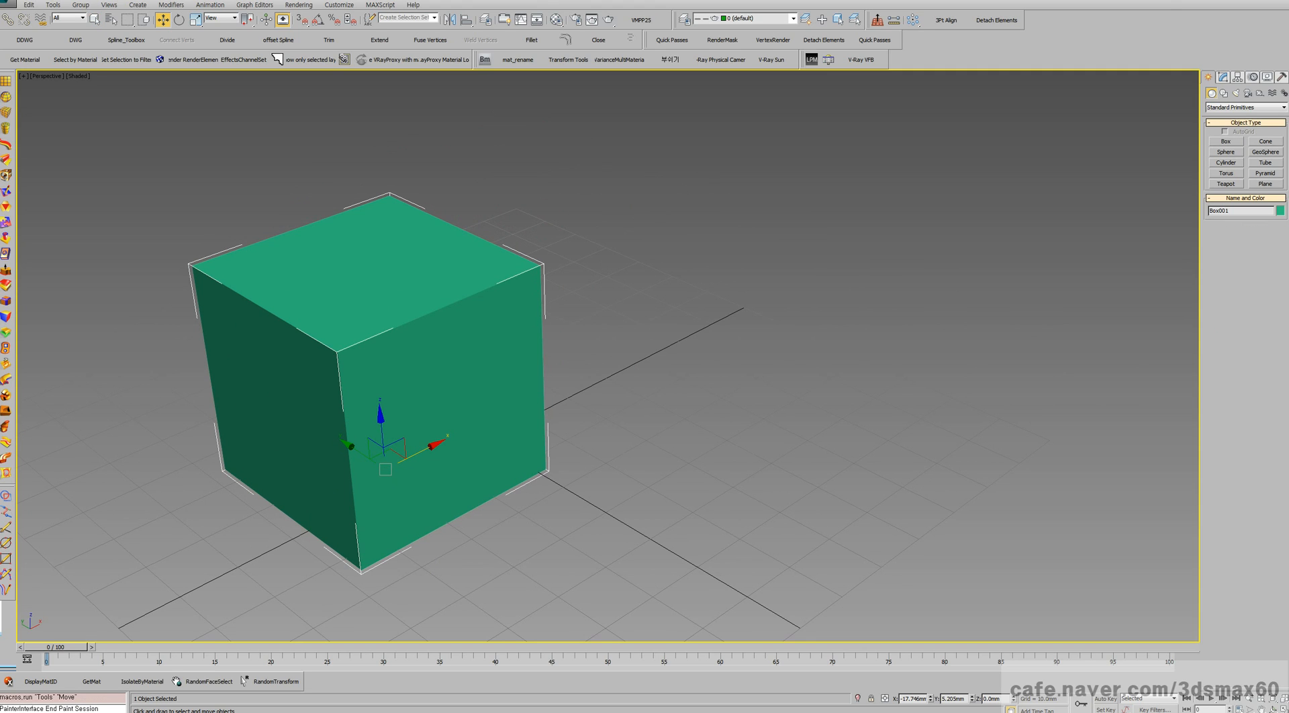
left_click_drag(383, 449, 609, 369, "shift")
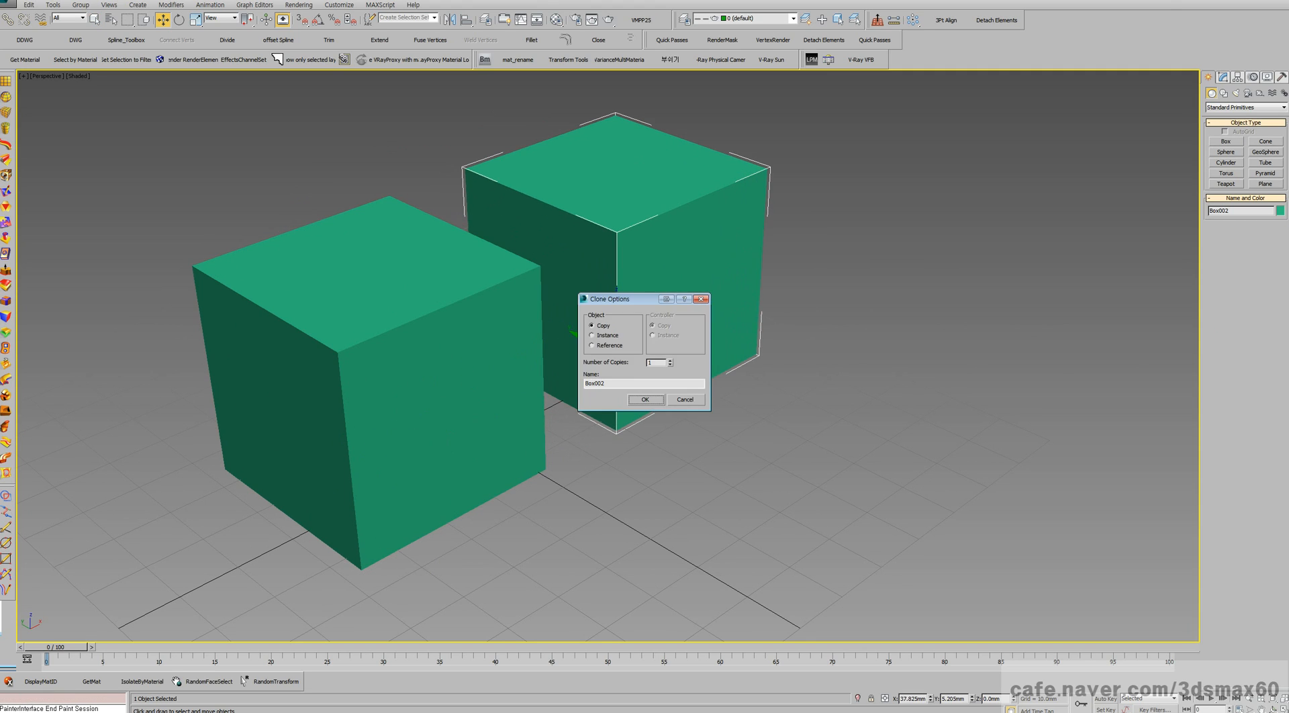
key("Return")
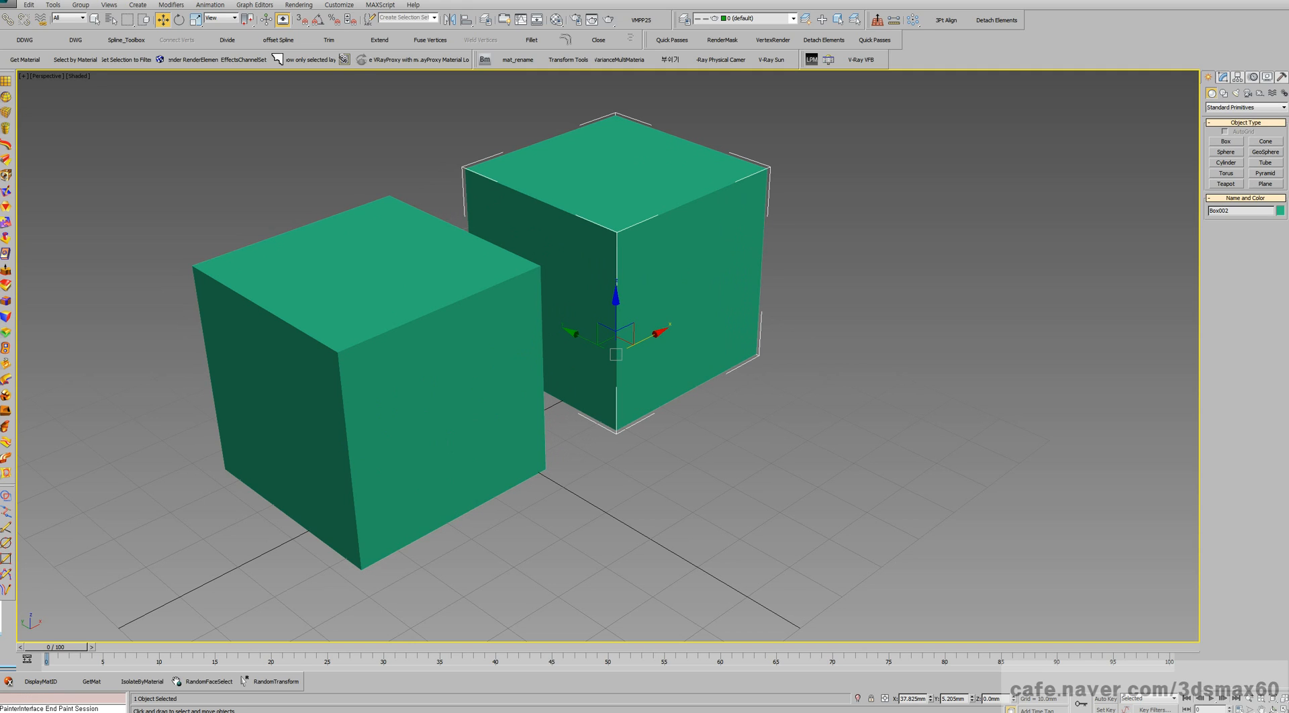
key("F3")
key("F3")
key("alt+c")
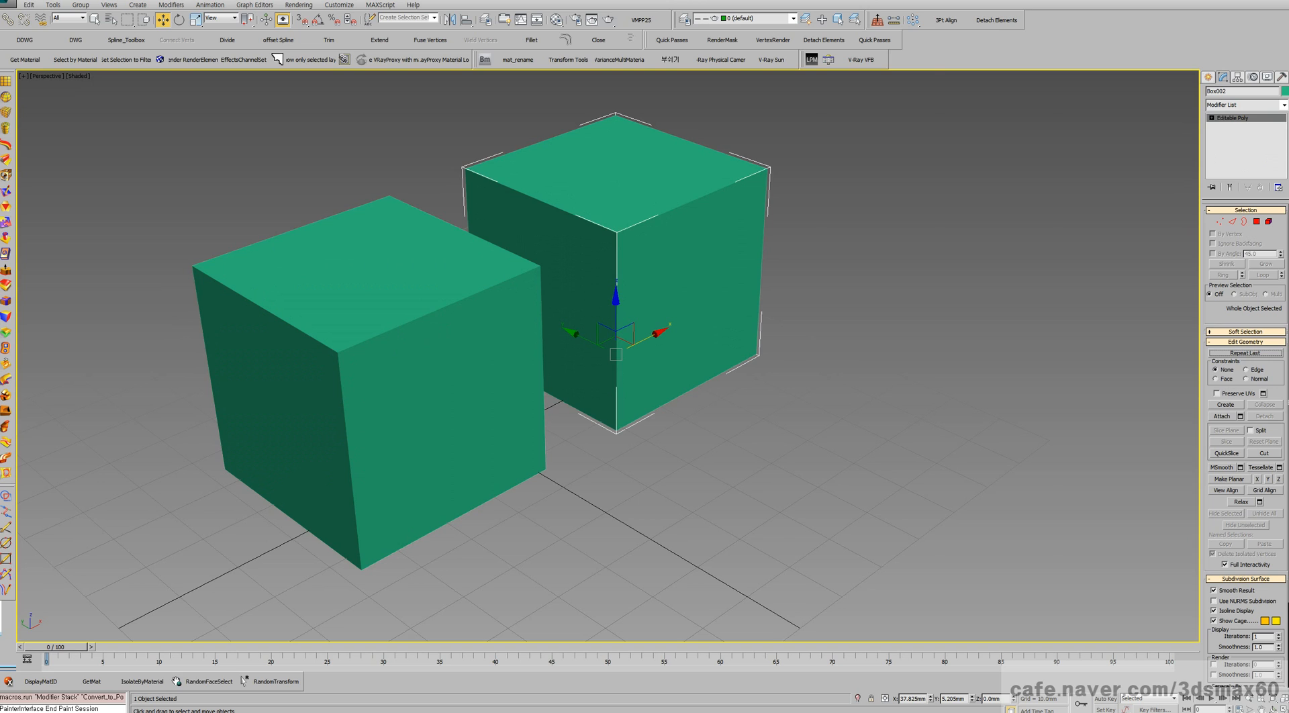
- In the front wireframe view, scale the copied cube's inner vertex rows vertically and columns horizontally until they sit close to the outer edges
key("f")
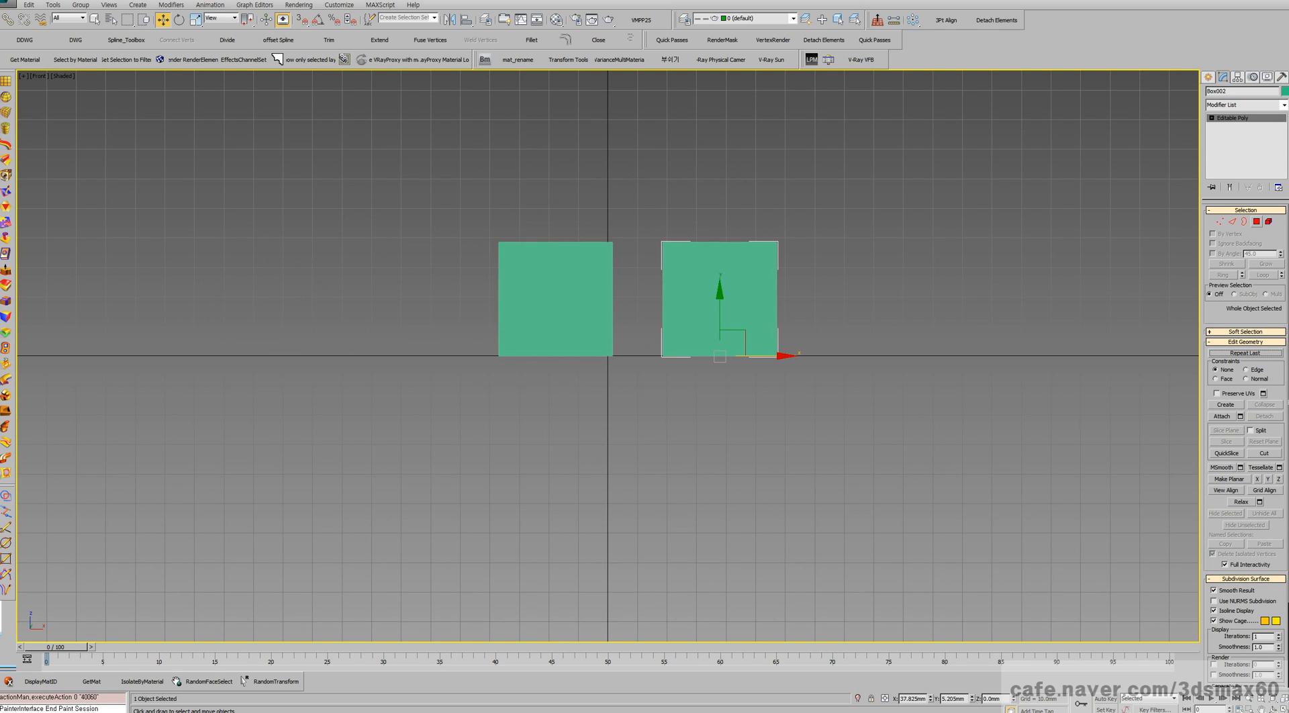
key("2")
scroll(772, 338, "up", 3)
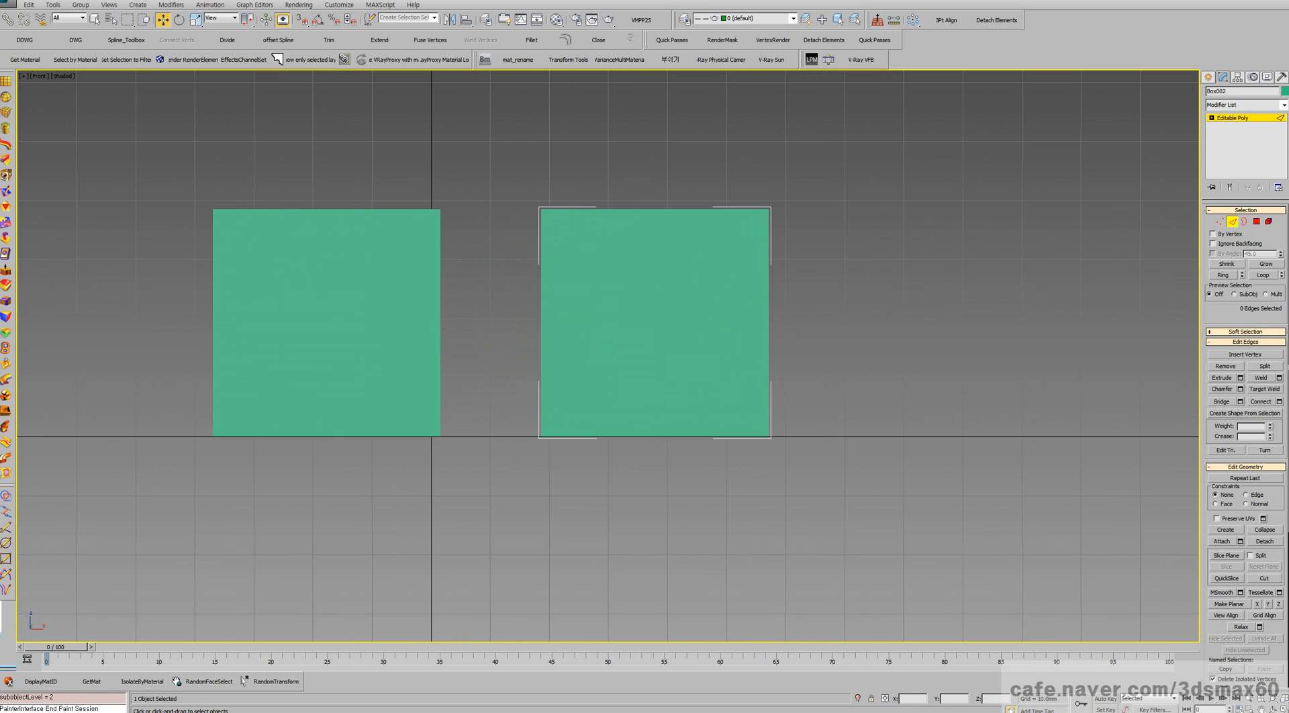
key("F3")
key("1")
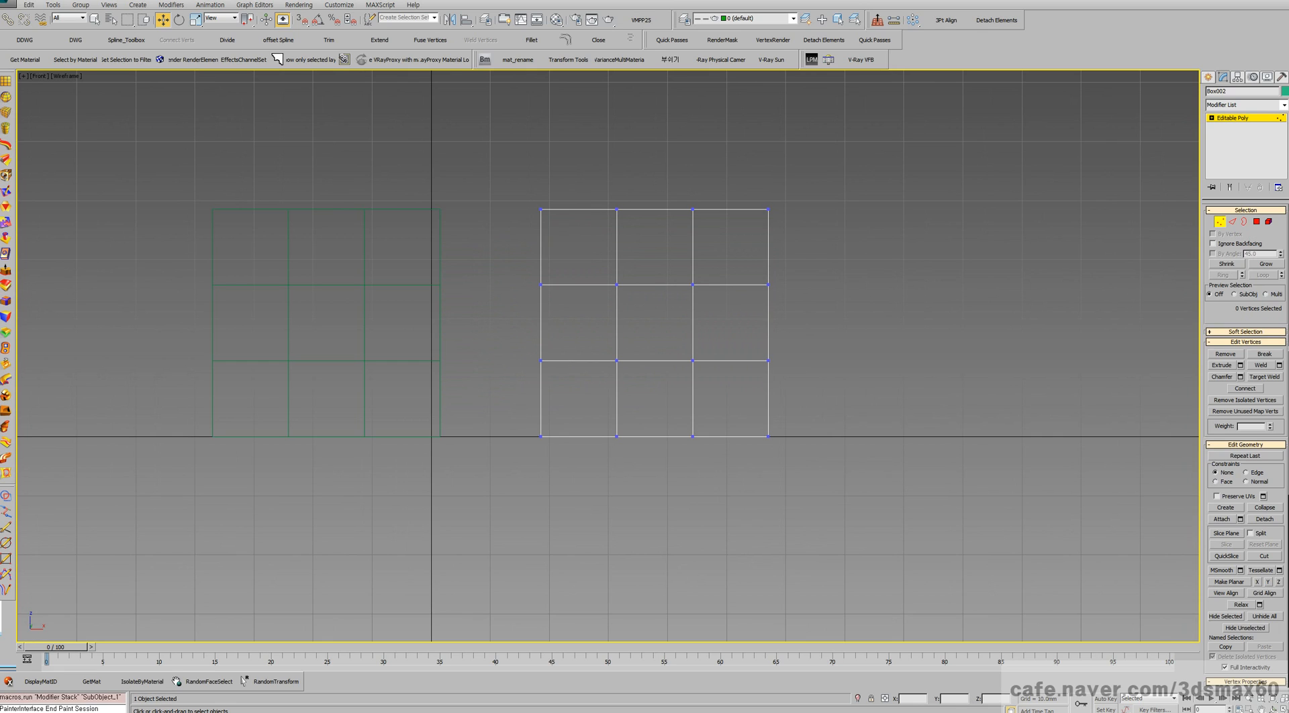
left_click_drag(811, 382, 810, 382)
key("r")
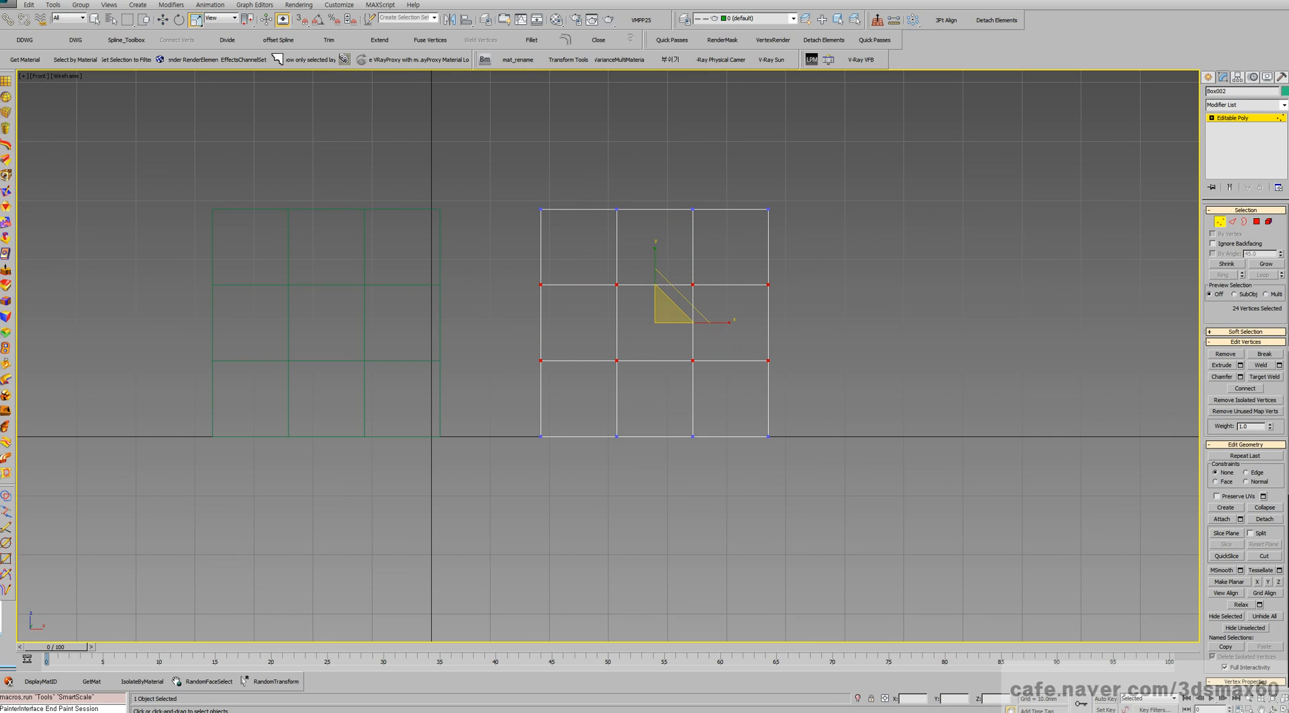
left_click_drag(656, 282, 655, 216)
left_click_drag(716, 467, 716, 467)
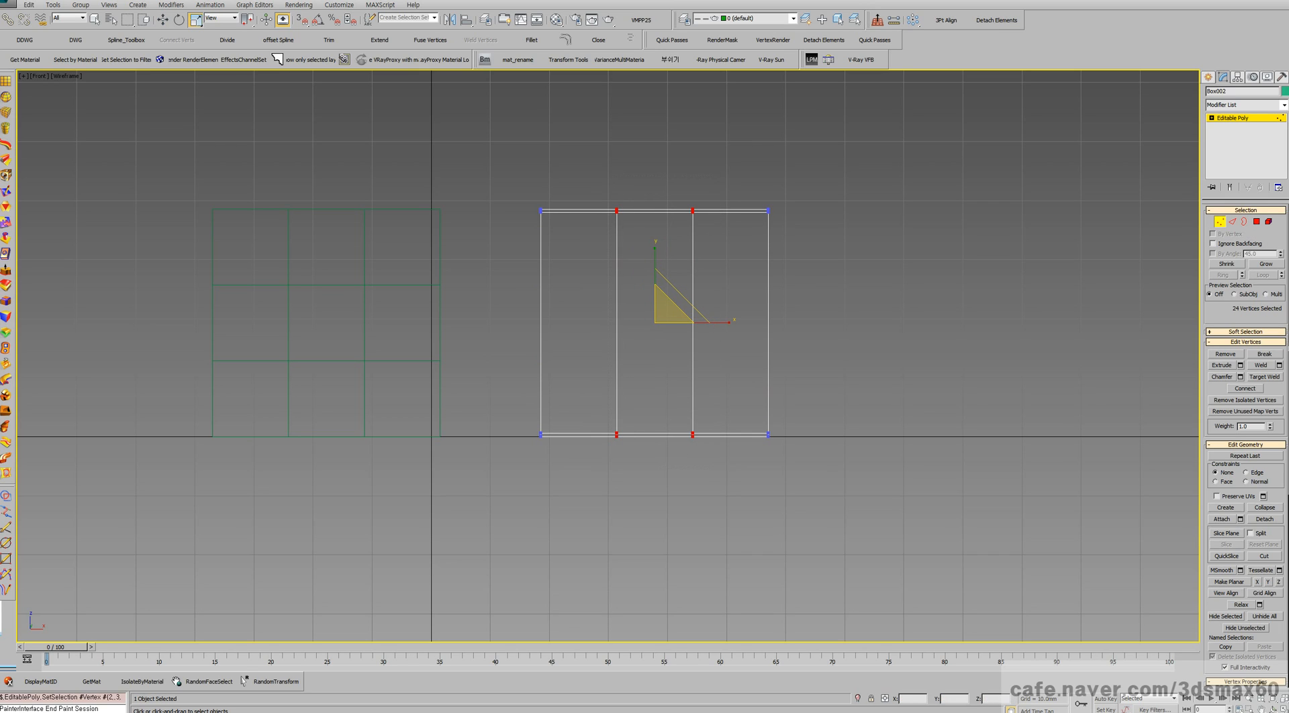
left_click_drag(705, 322, 707, 262)
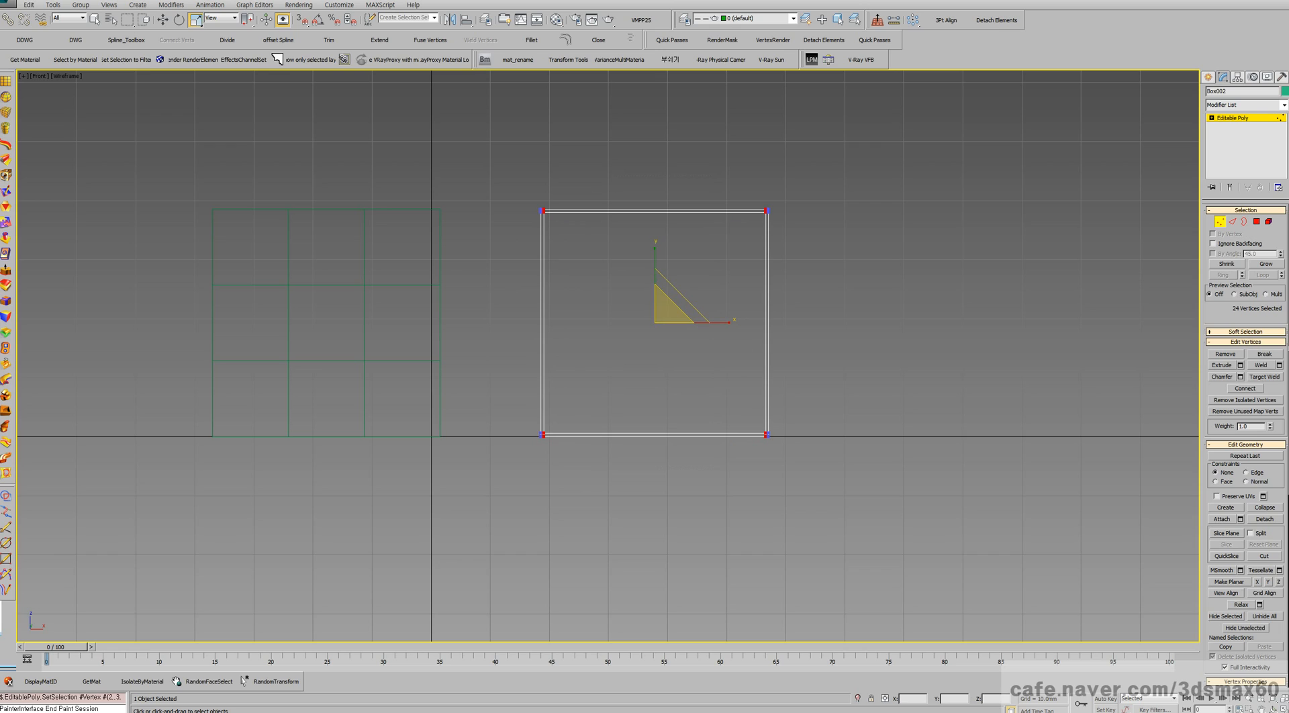
key("l")
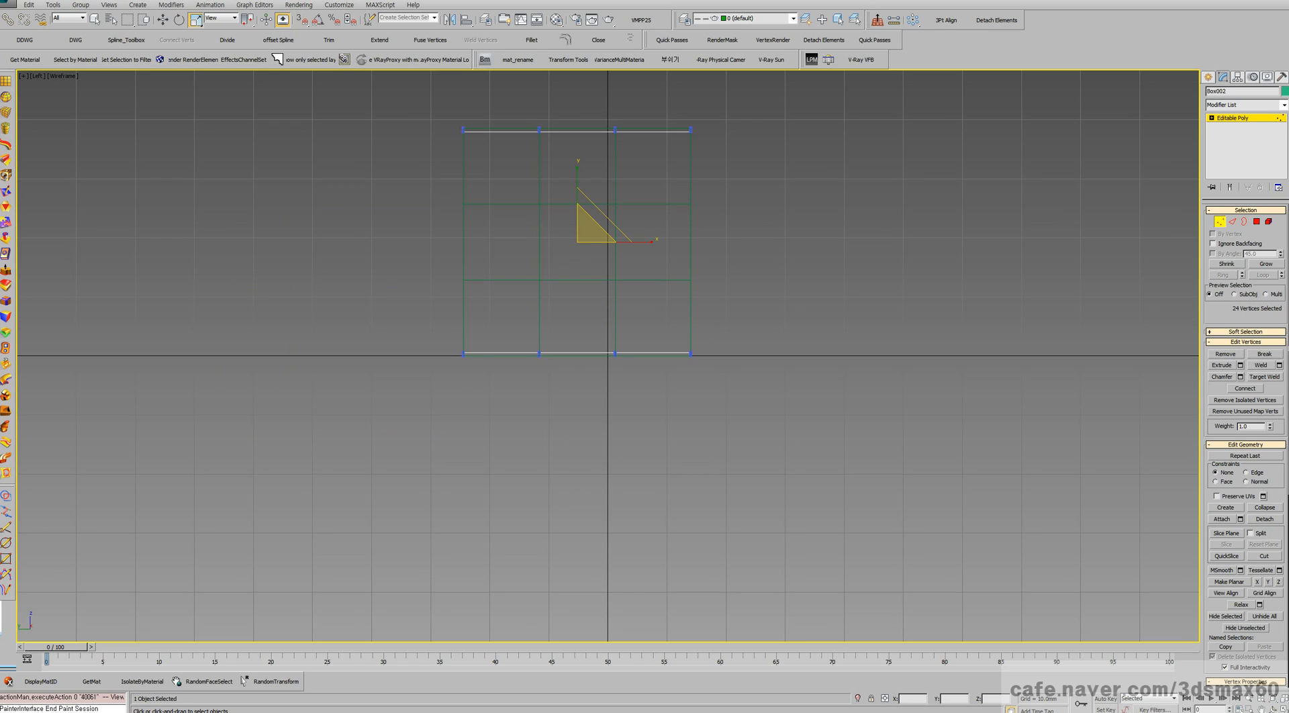
left_click_drag(756, 336, 756, 336)
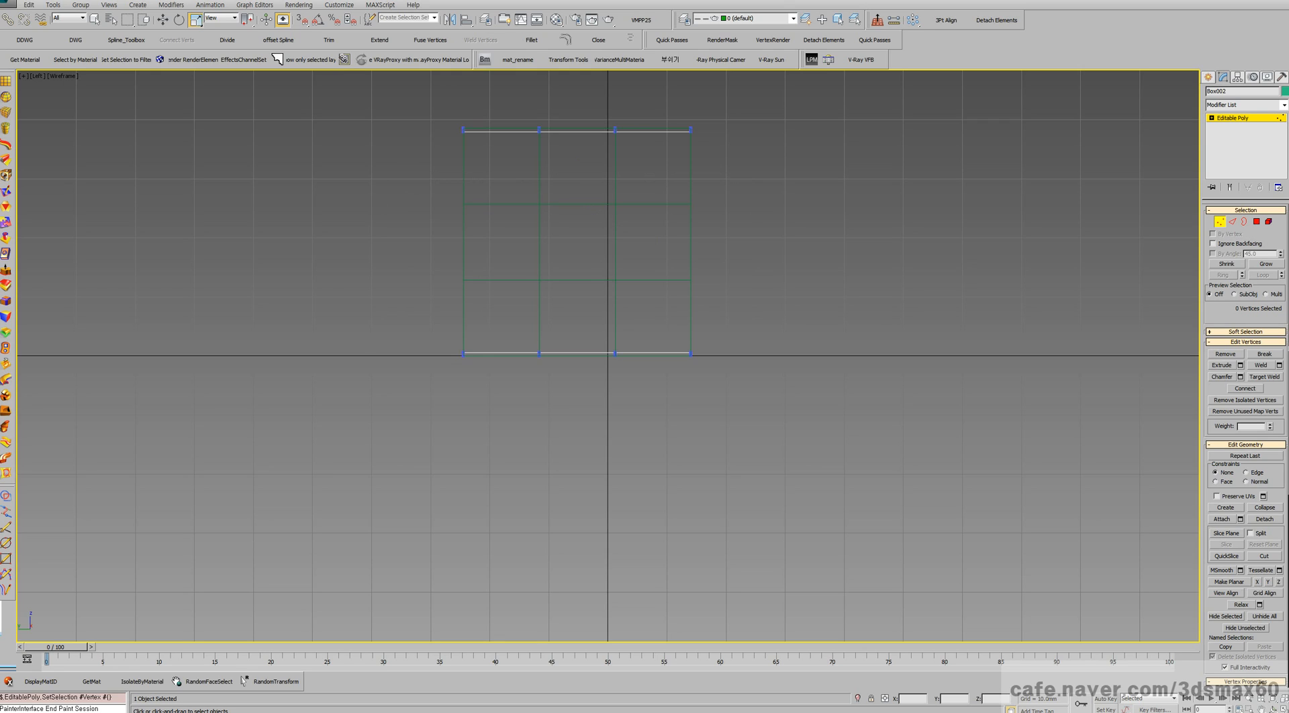
key("d")
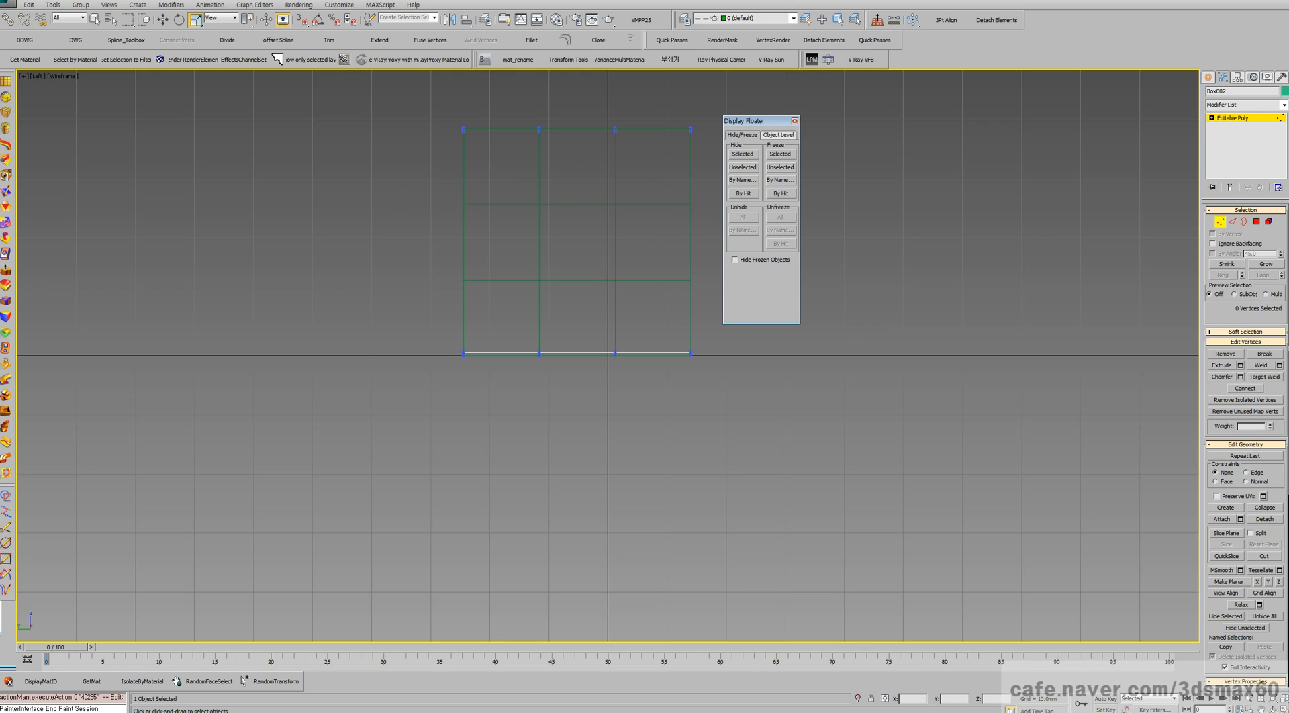
key("Escape")
key("ctrl+r")
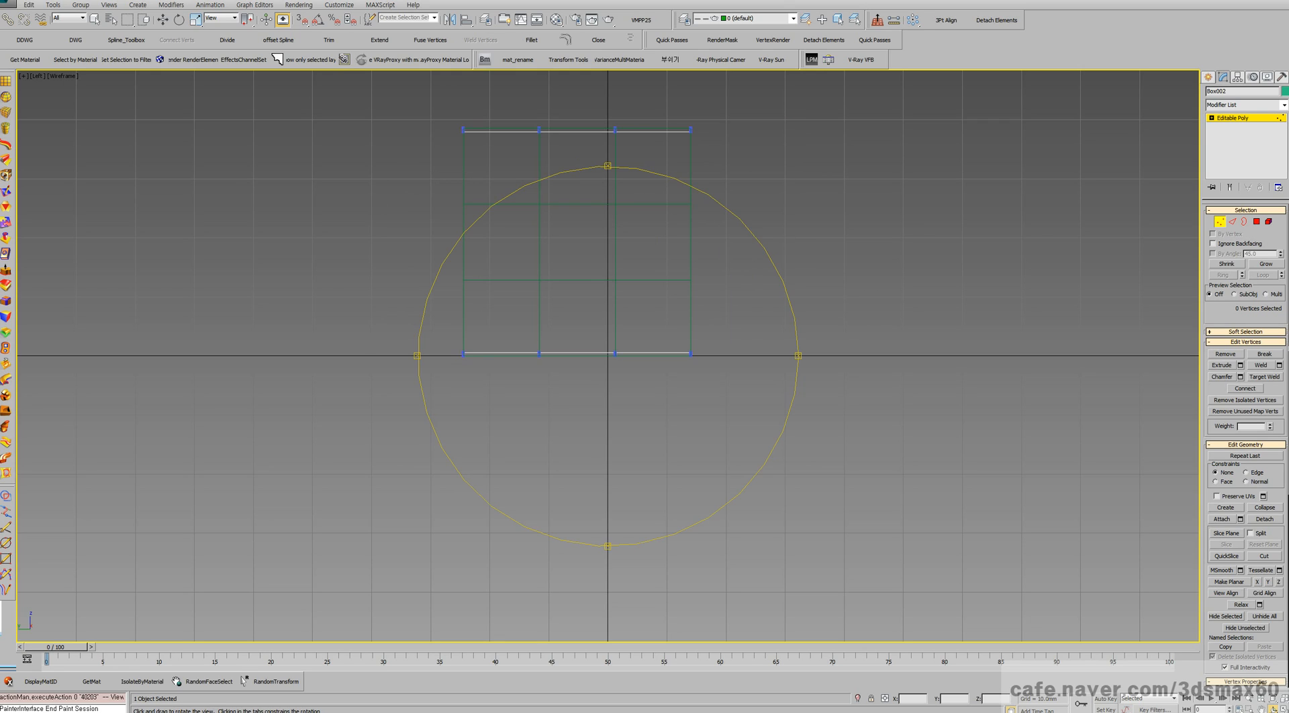
left_click_drag(607, 376, 517, 443)
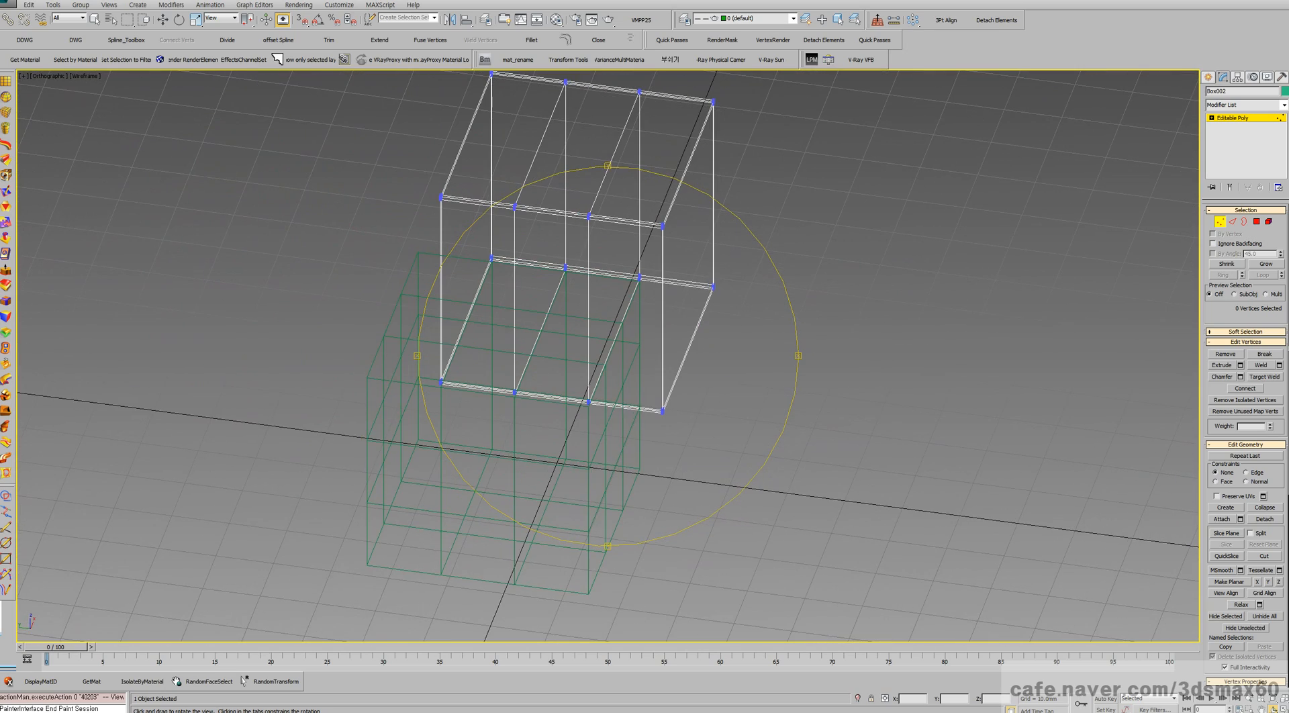
- In the top view, scale the copied cube's inner vertex rows along Y close to its outer edges and leave vertex editing
key("t")
scroll(648, 333, "up", 5)
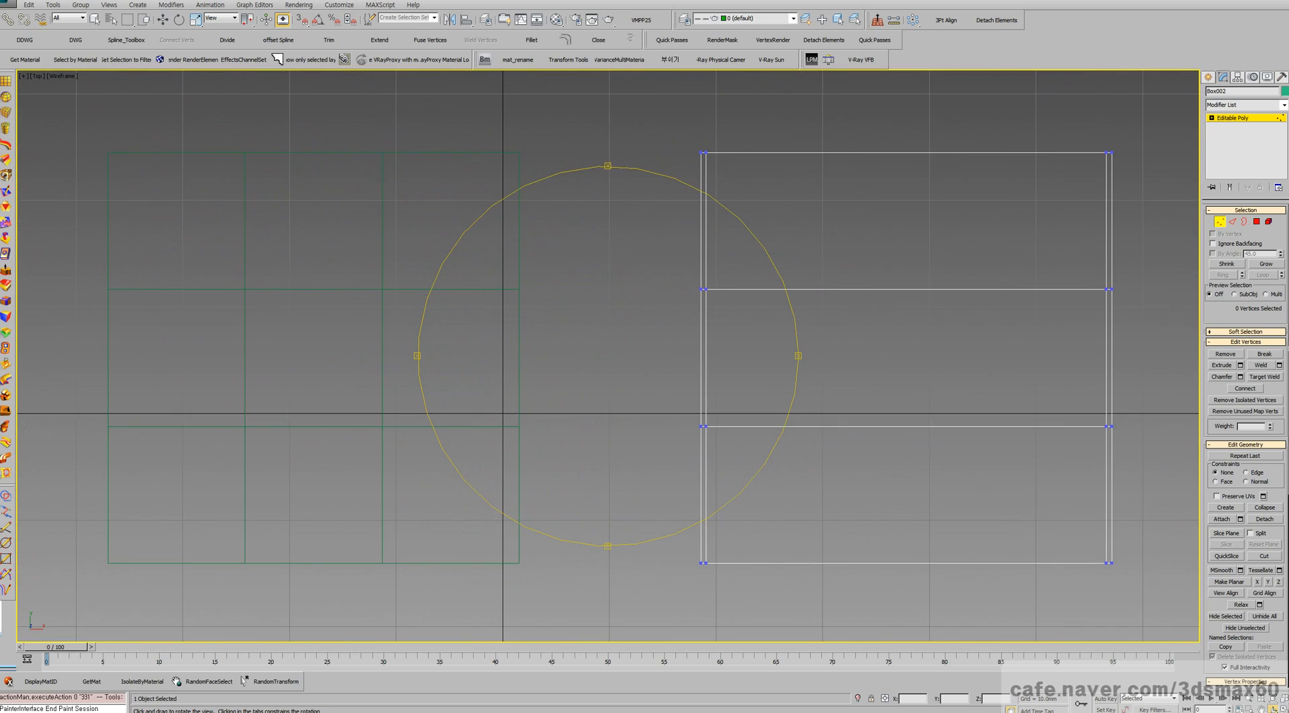
key("Escape")
left_click_drag(1039, 423, 678, 265)
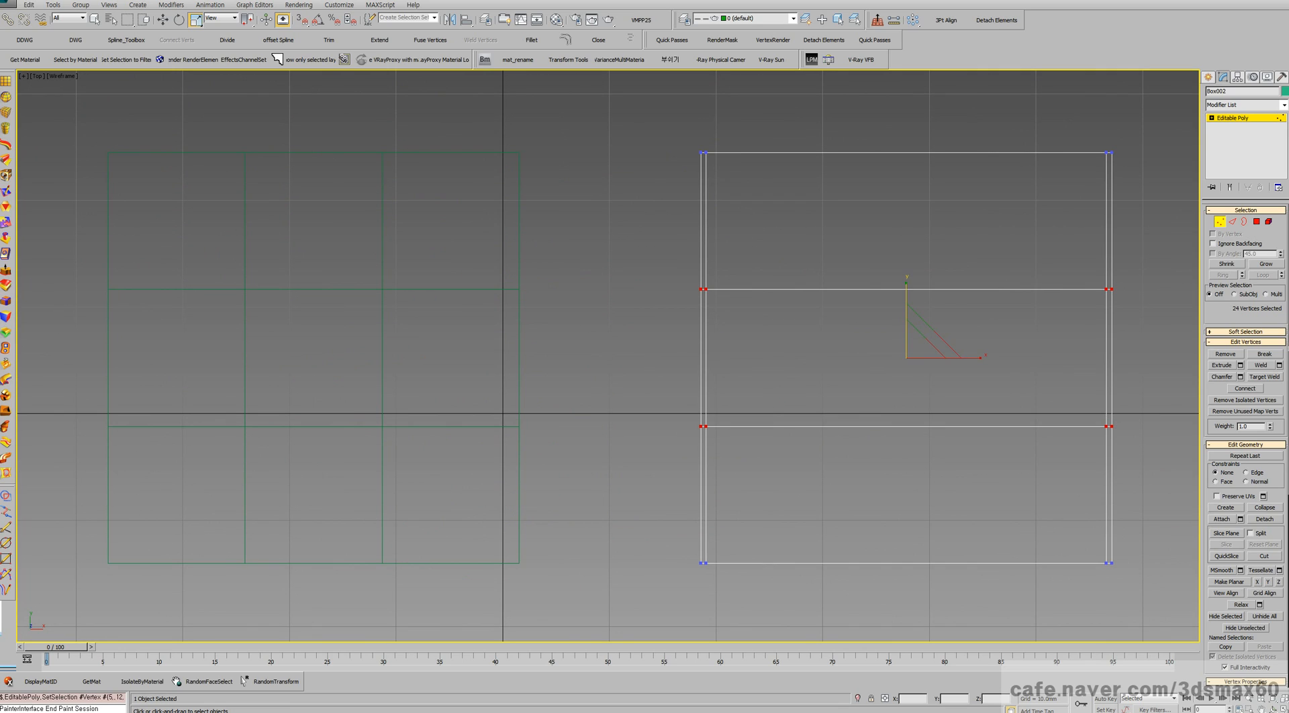
left_click_drag(907, 303, 906, 213)
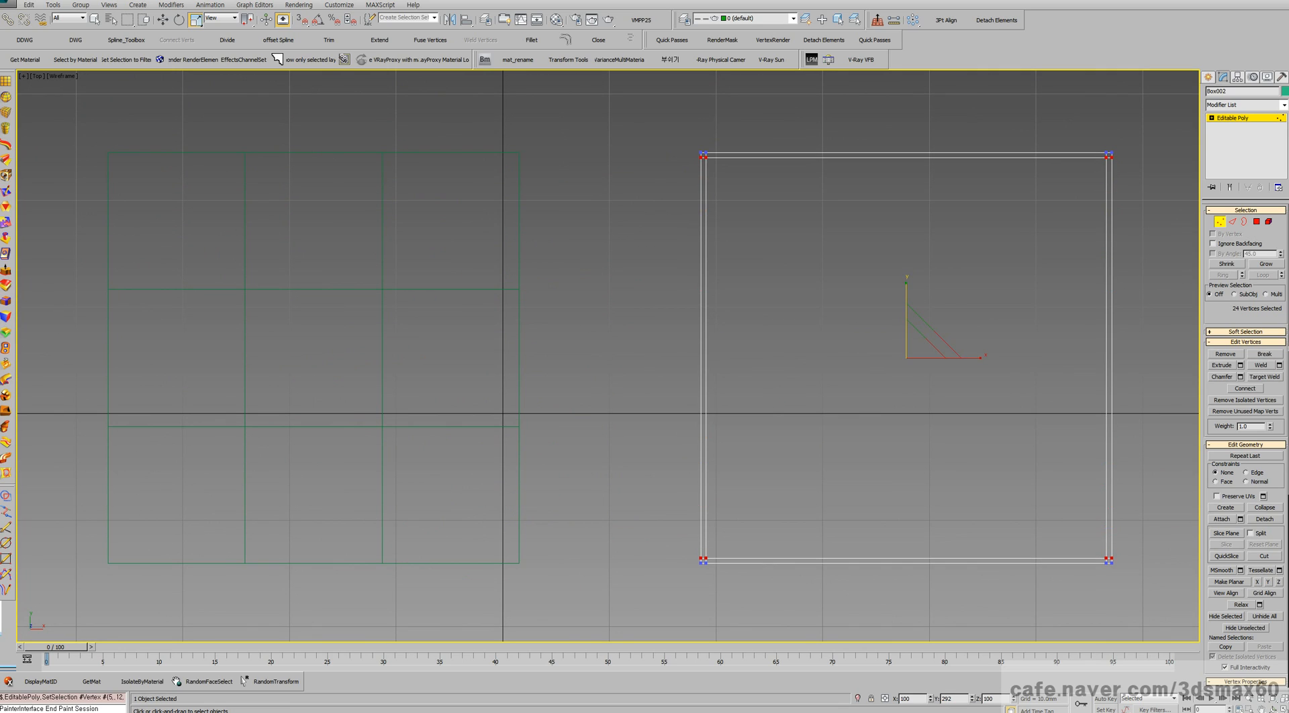
key("1")
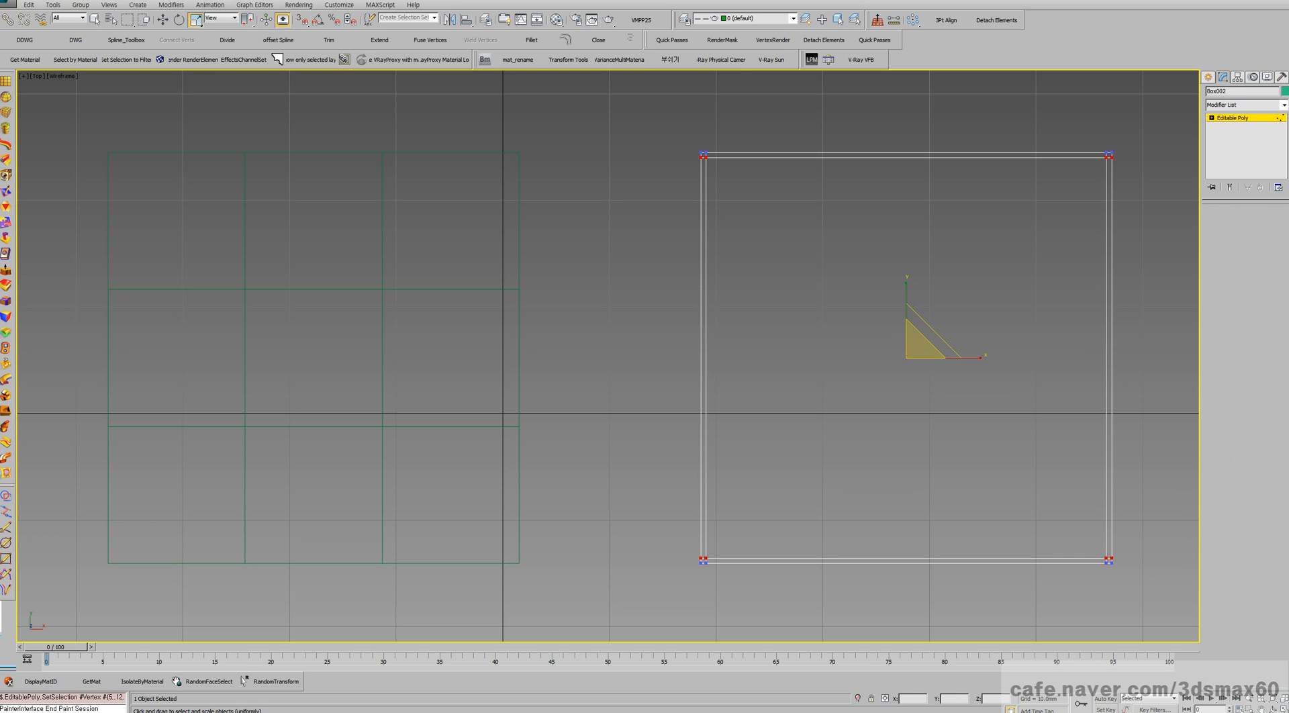
- Show both cubes shaded in an angled perspective view
key("p")
scroll(625, 369, "up", 2)
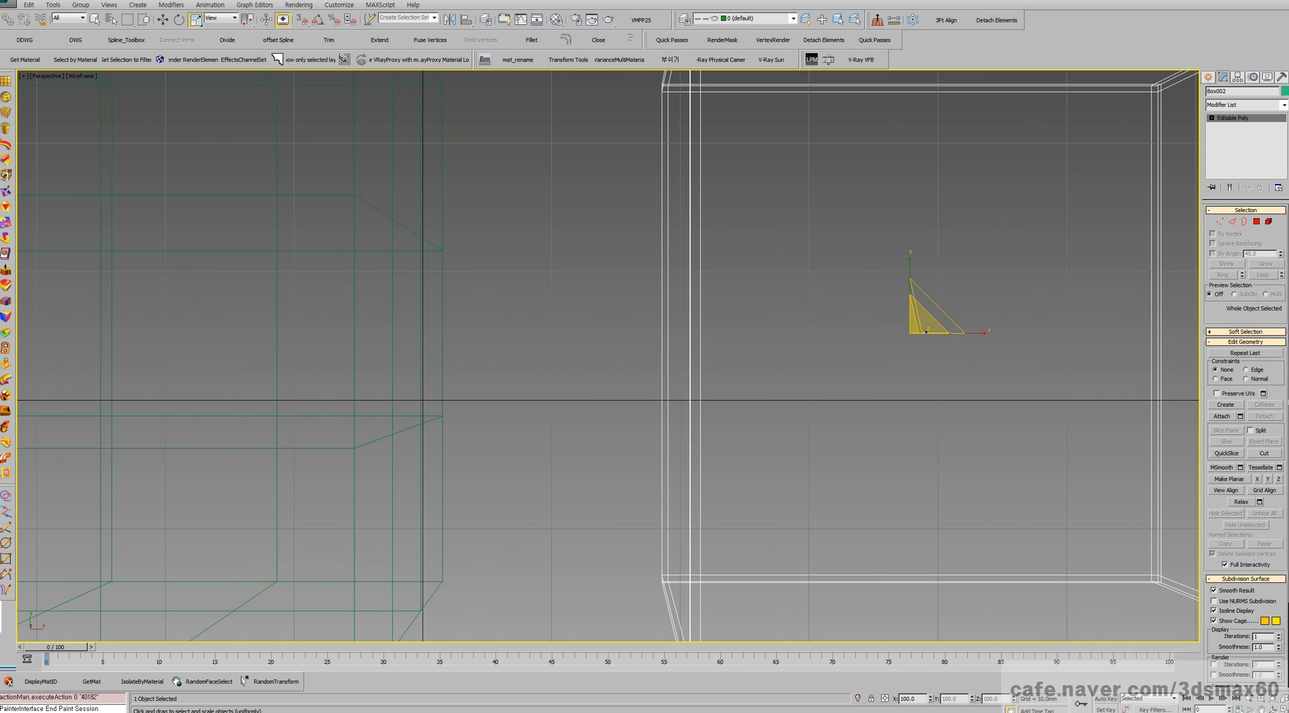
key("ctrl+r")
left_click_drag(604, 356, 665, 423)
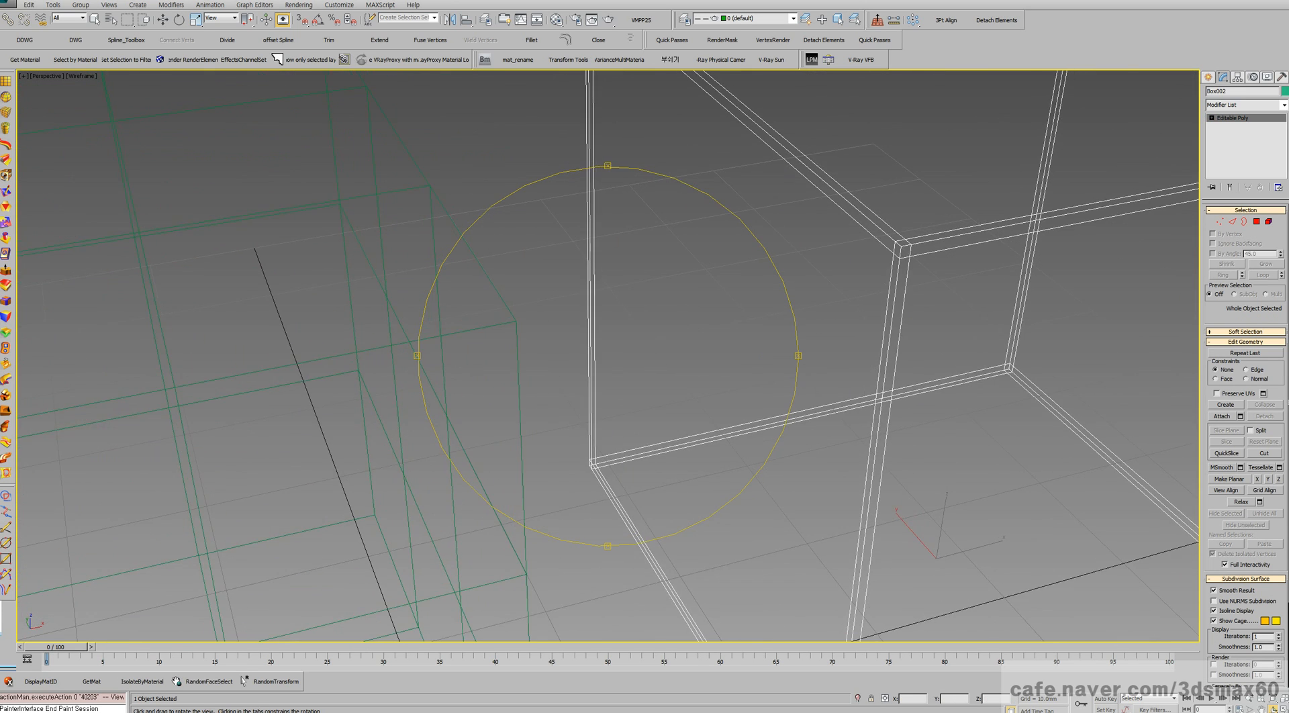
key("ctrl+alt+z")
key("F3")
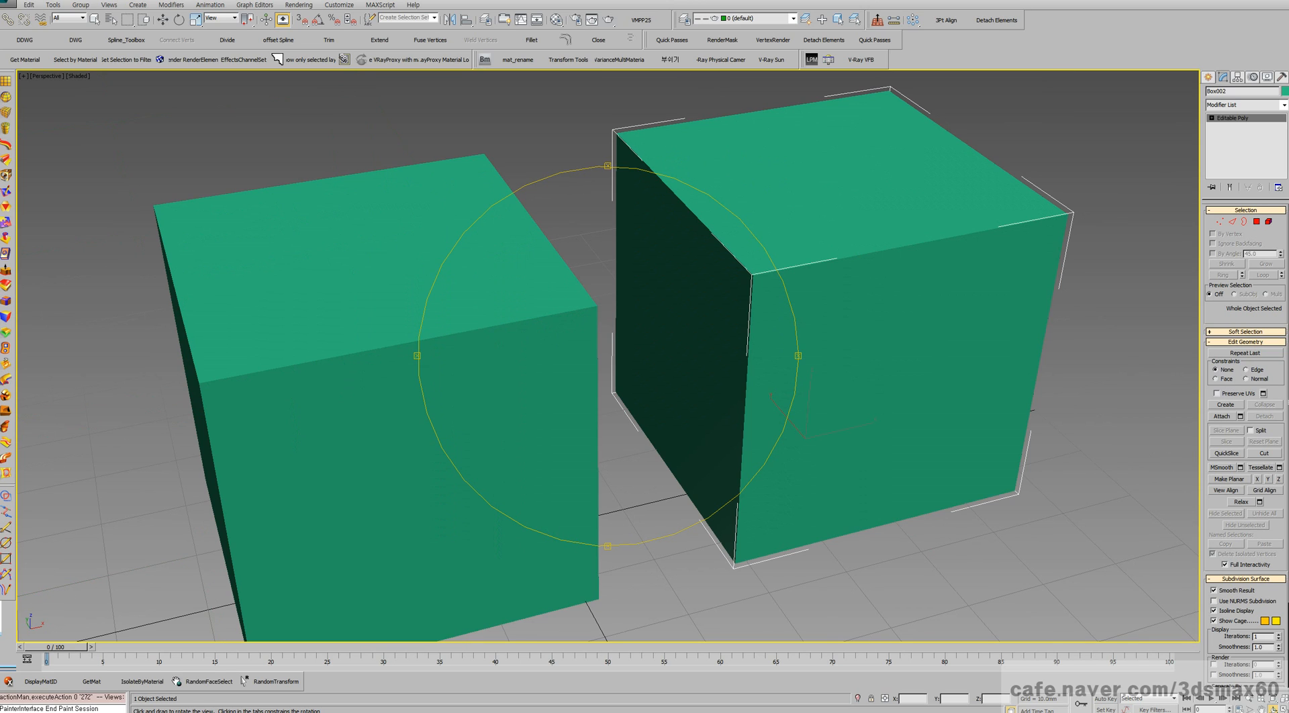
scroll(738, 313, "down", 5)
- Switch to the Move tool and apply a TurboSmooth modifier to the cube with the support edges
key("r")
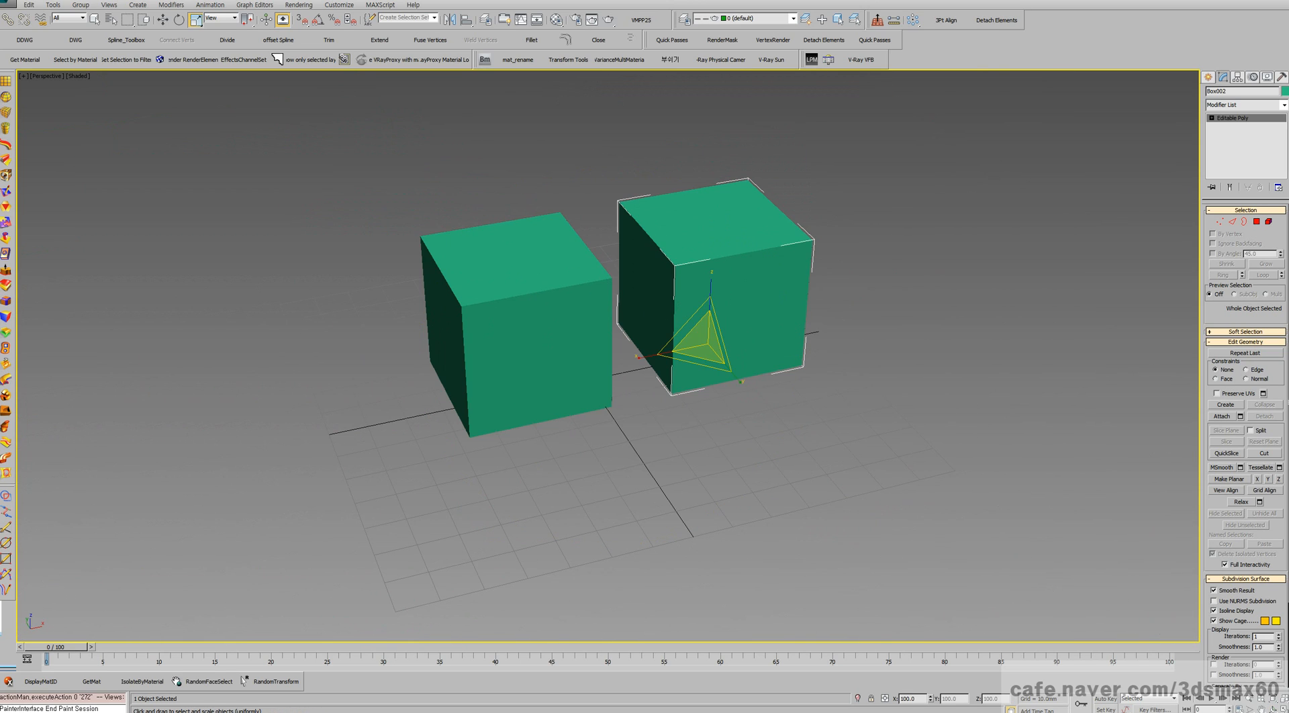
right_click(739, 313)
left_click(751, 325)
scroll(739, 326, "up", 4)
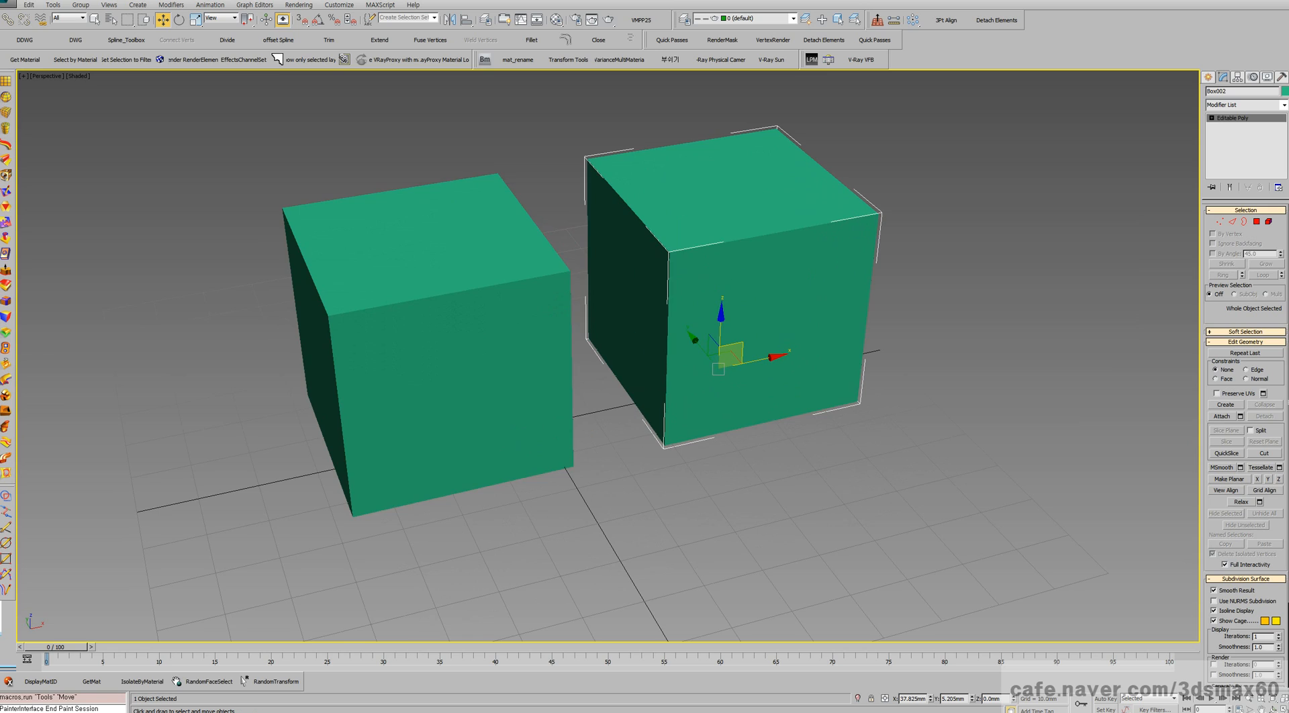
key("p")
key("ctrl+t")
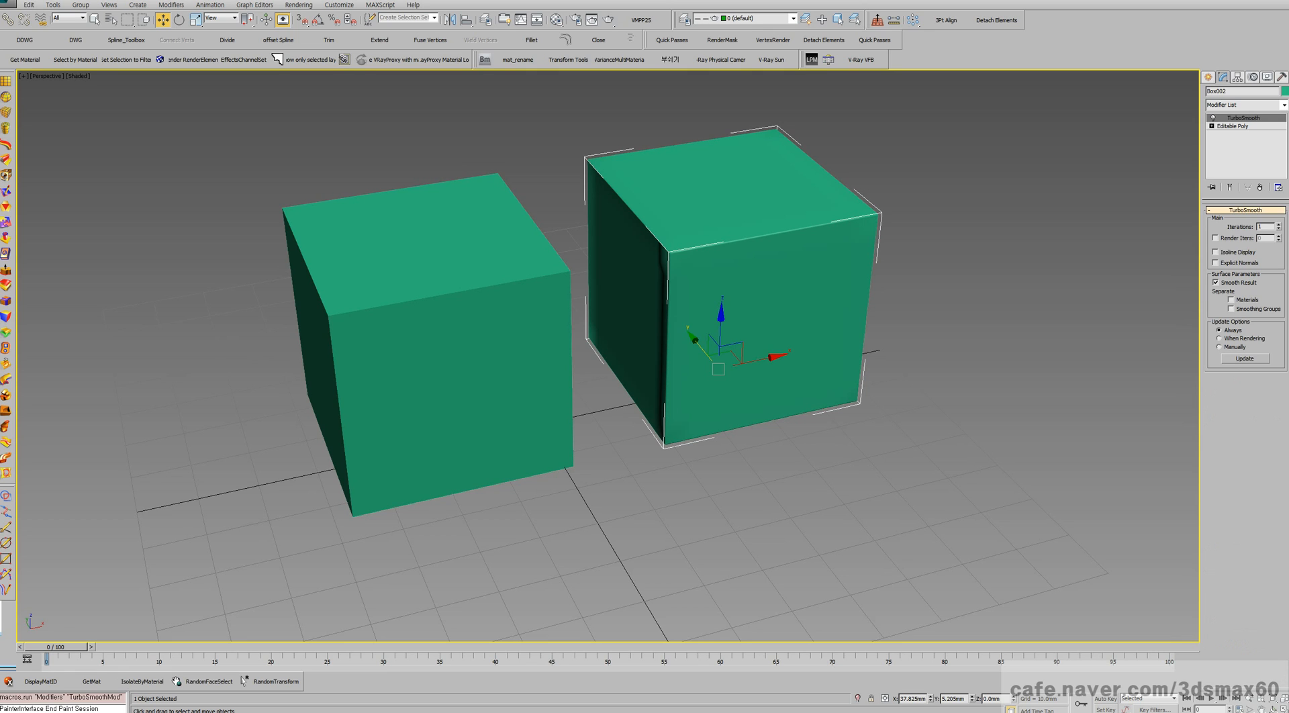
- Set the copied cube's TurboSmooth iterations to 3 and clear the selection
left_click(1279, 225)
left_click(1279, 225)
middle_click_drag(759, 322, 794, 324)
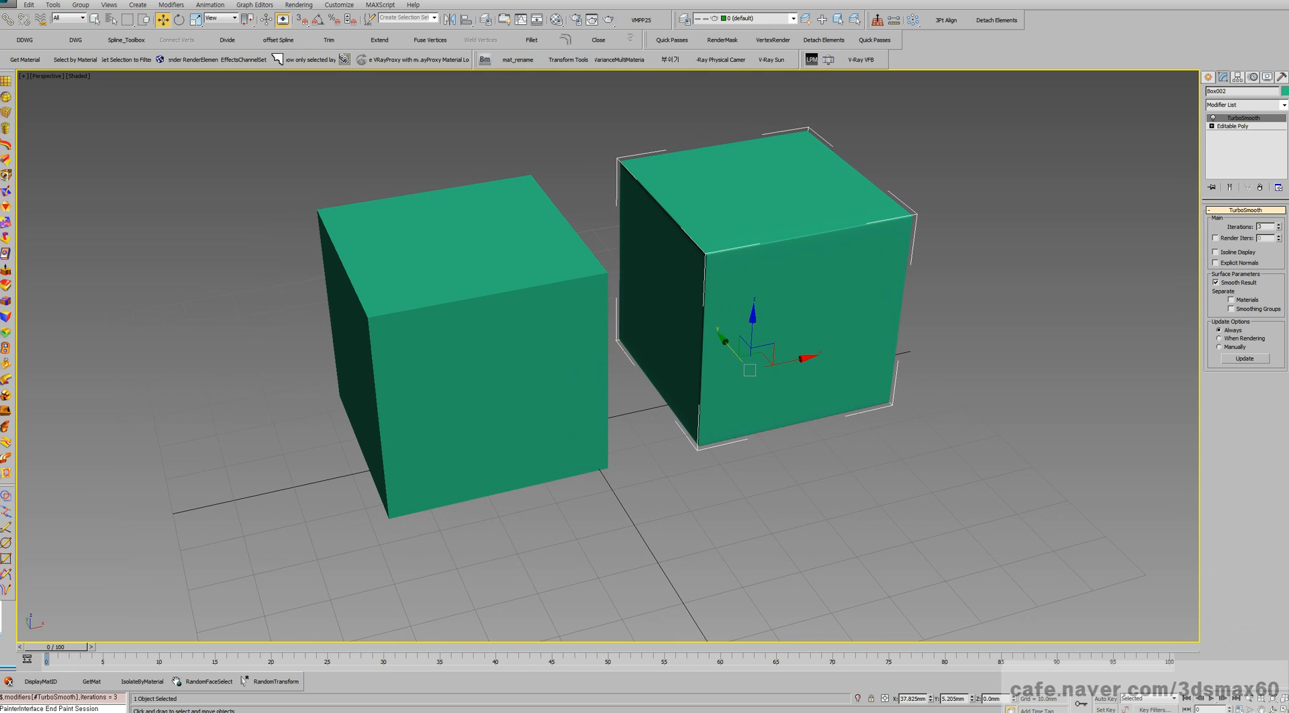
key("ctrl+d")
middle_click_drag(671, 446, 657, 470)
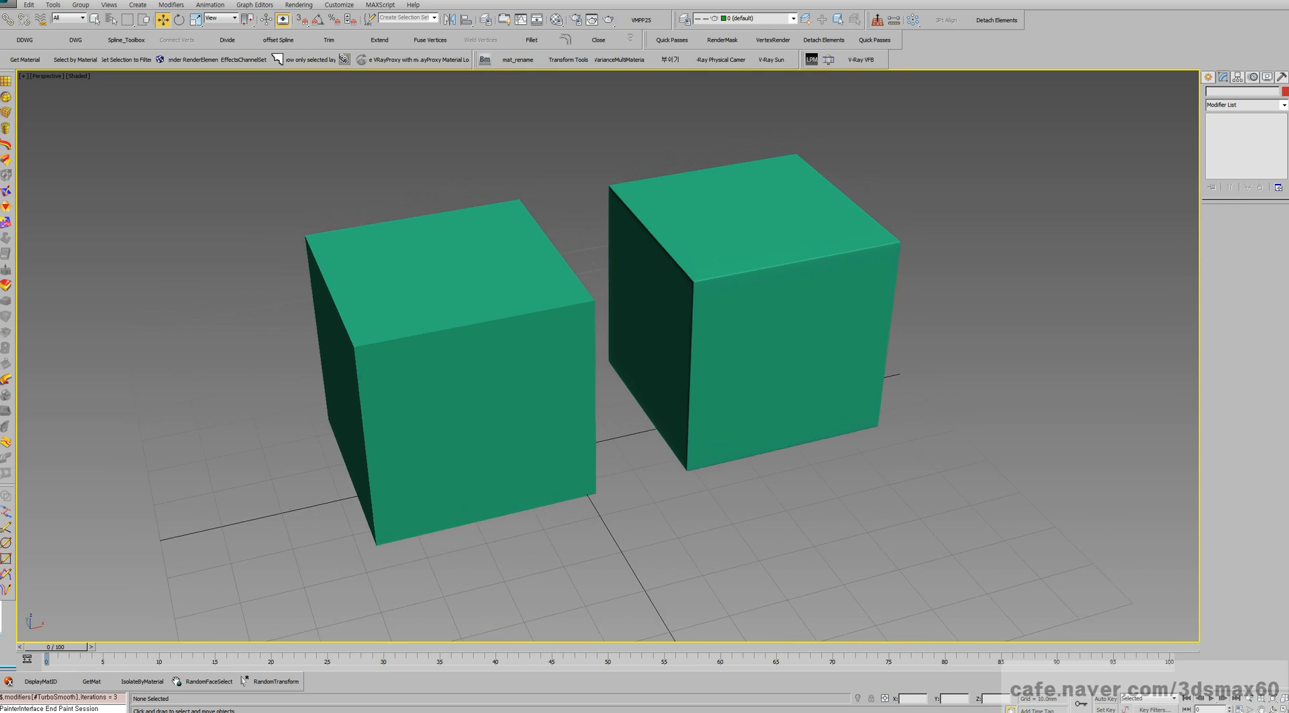
- Examine the edges of the sharp cube and the smoothed cube up close from a lower perspective angle
scroll(656, 469, "up", 5)
scroll(657, 470, "down", 5)
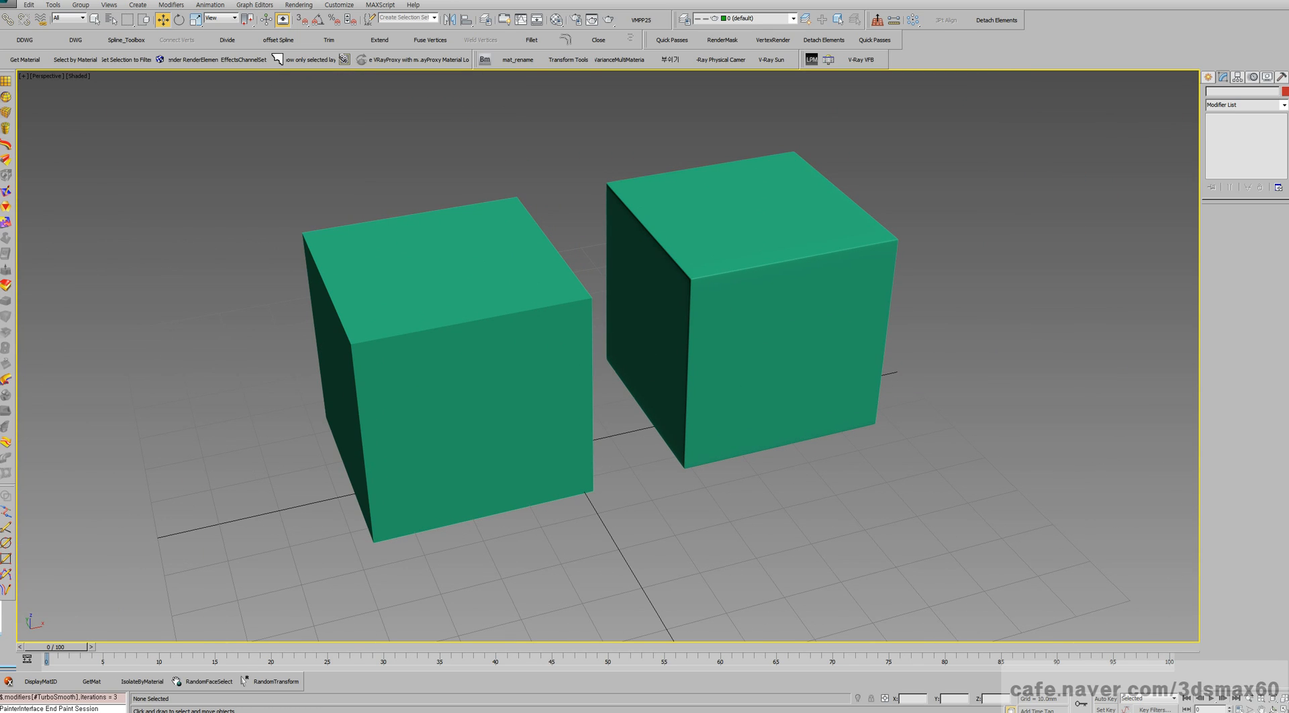
key("ctrl+r")
mouse_move(657, 470)
left_mouse_down()
mouse_move(602, 405)
mouse_move(466, 435)
mouse_move(655, 451)
mouse_move(628, 433)
mouse_move(648, 411)
mouse_move(670, 469)
left_mouse_up()
scroll(669, 469, "up", 3)
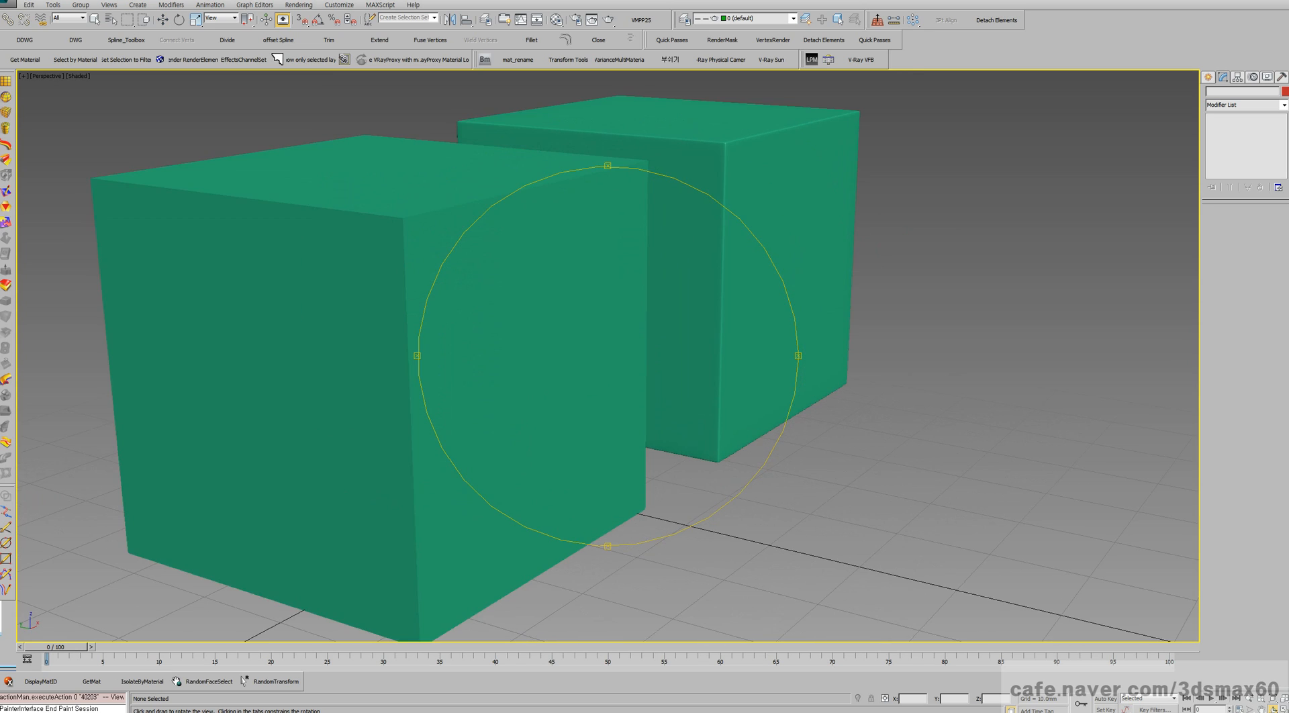
scroll(669, 468, "up", 10)
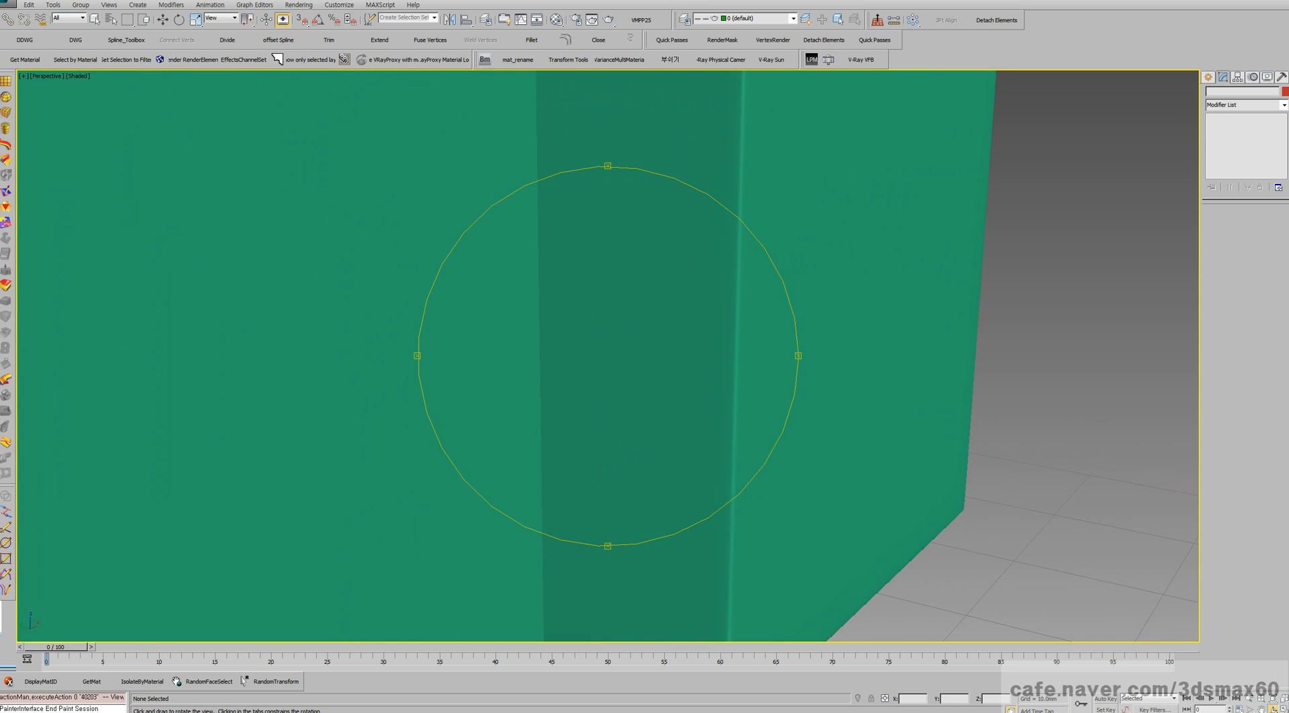
scroll(608, 356, "down", 6)
key("w")
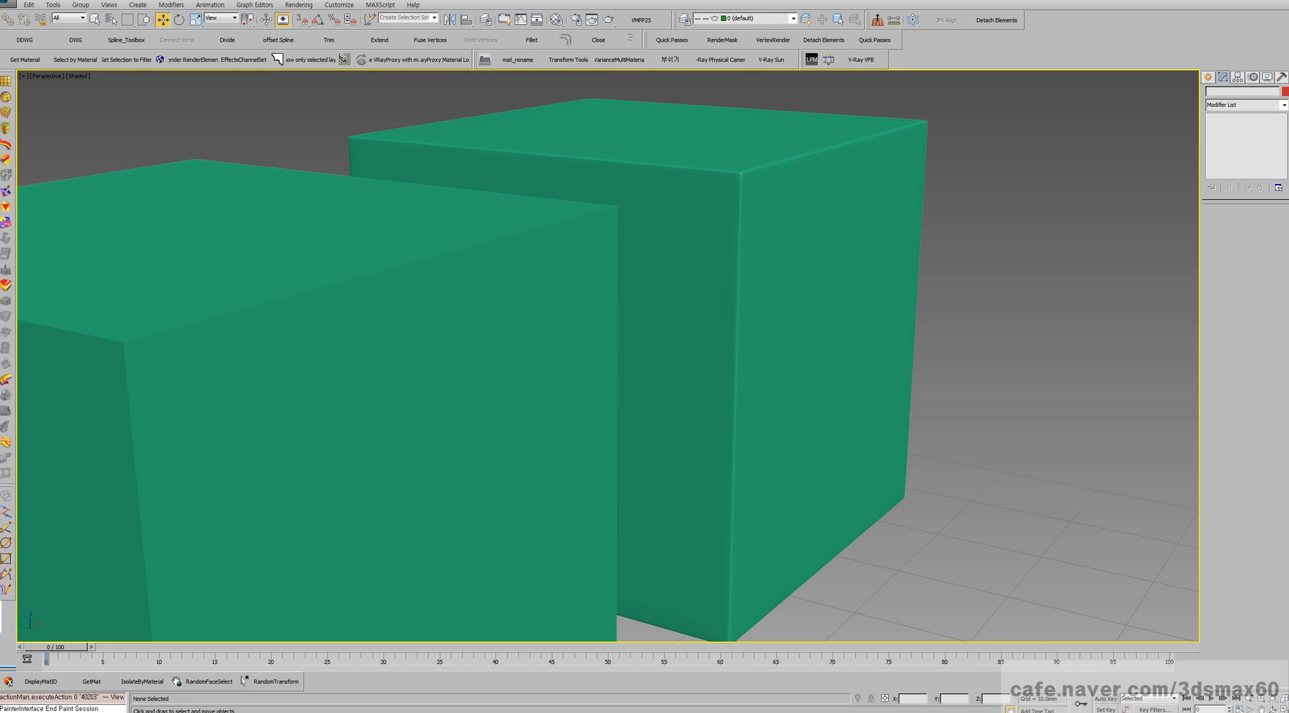
middle_click_drag(608, 356, 591, 327)
scroll(698, 511, "down", 4)
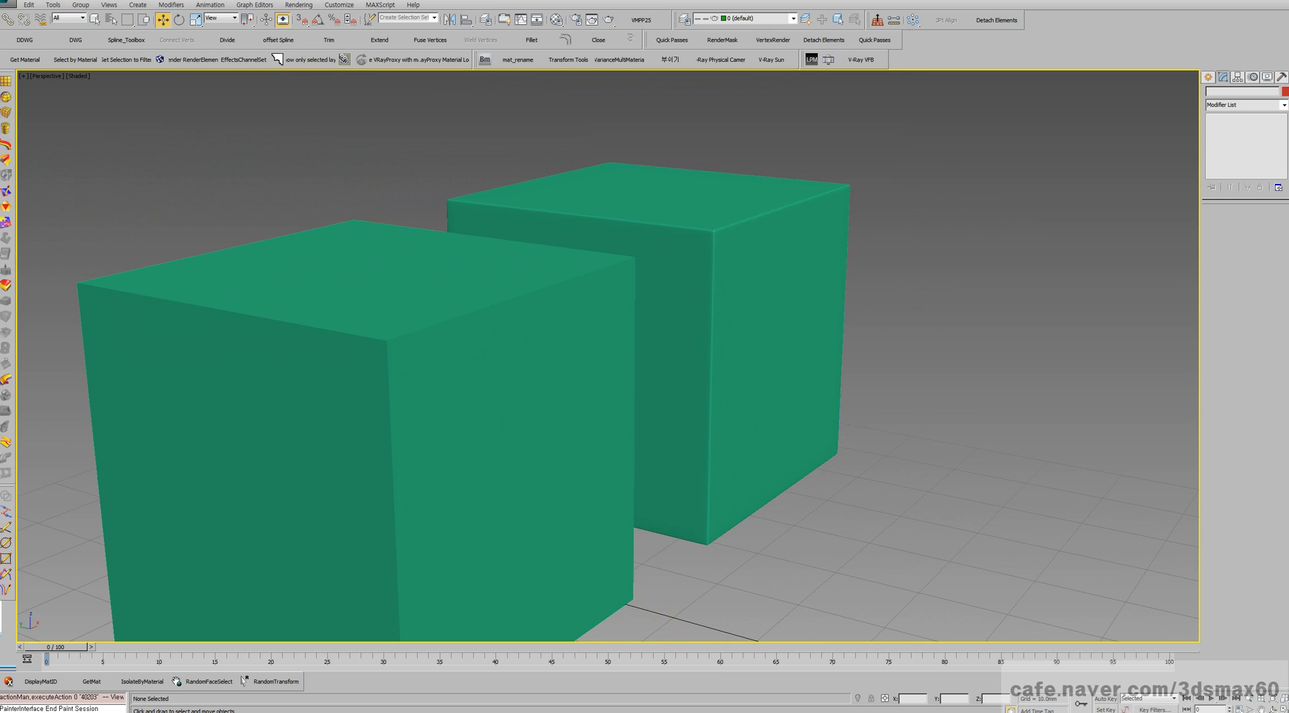
- Open the Material Editor and set the first material's Specular Level to 78 and Glossiness to 25
left_click(556, 19)
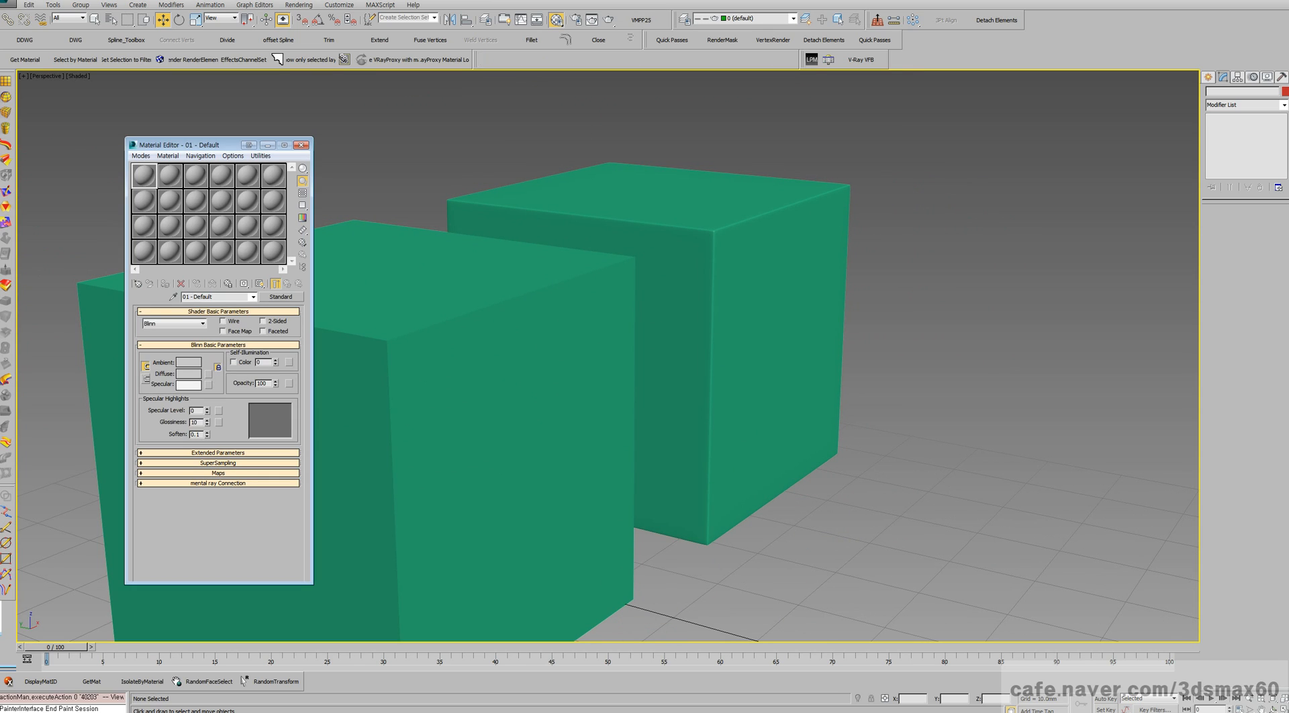
scroll(671, 403, "up", 6)
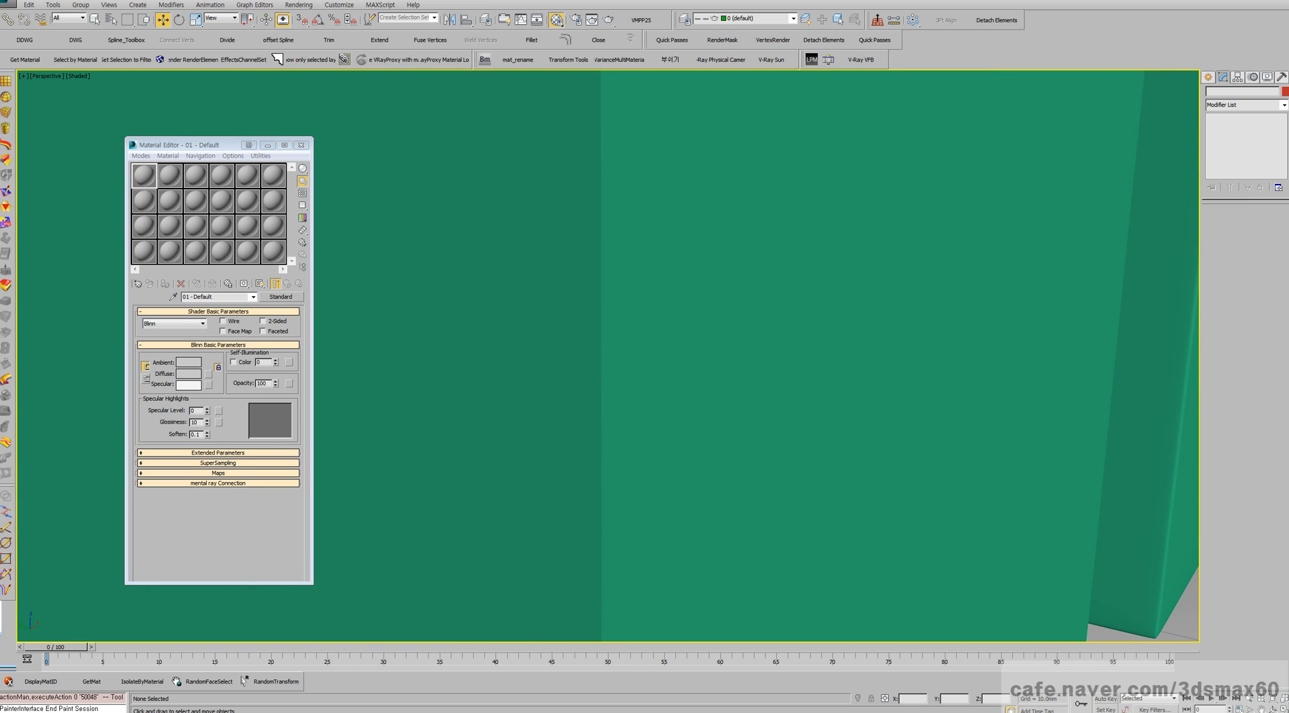
scroll(718, 355, "down", 5)
middle_click_drag(887, 269, 759, 315)
scroll(773, 309, "up", 7)
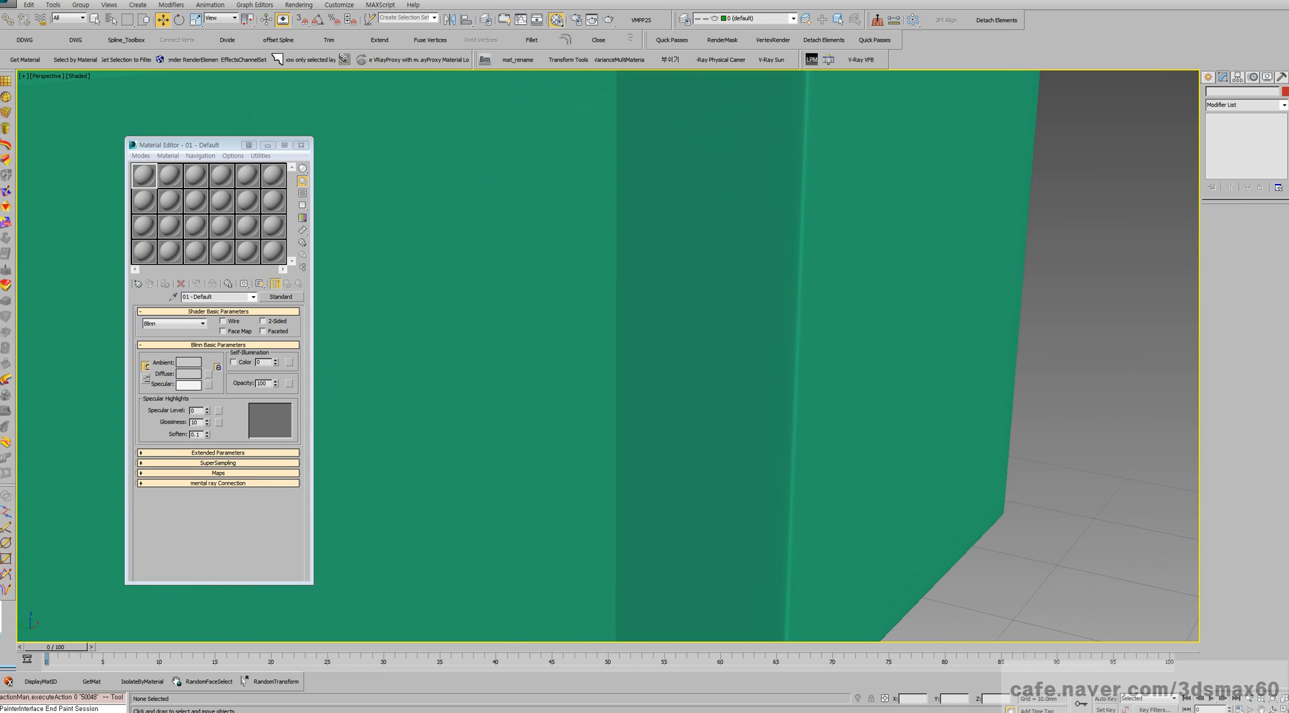
scroll(671, 356, "down", 6)
scroll(671, 356, "up", 3)
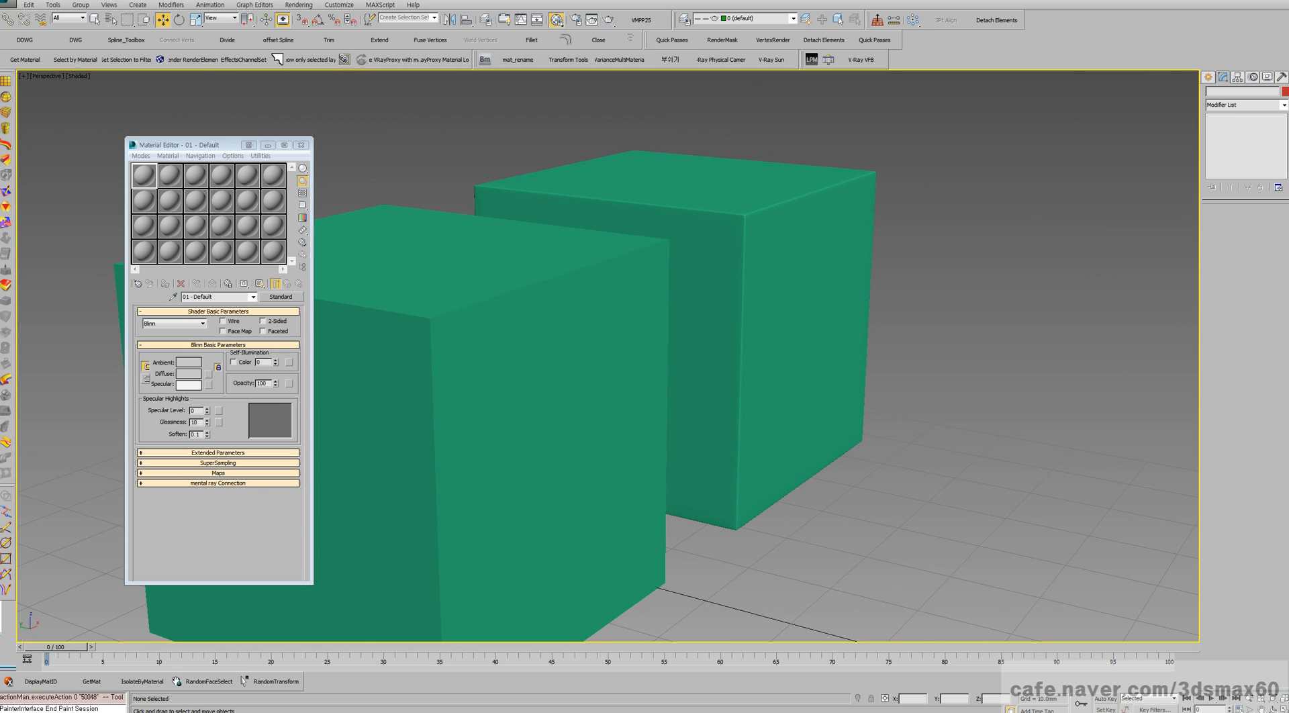
left_click_drag(207, 411, 207, 358)
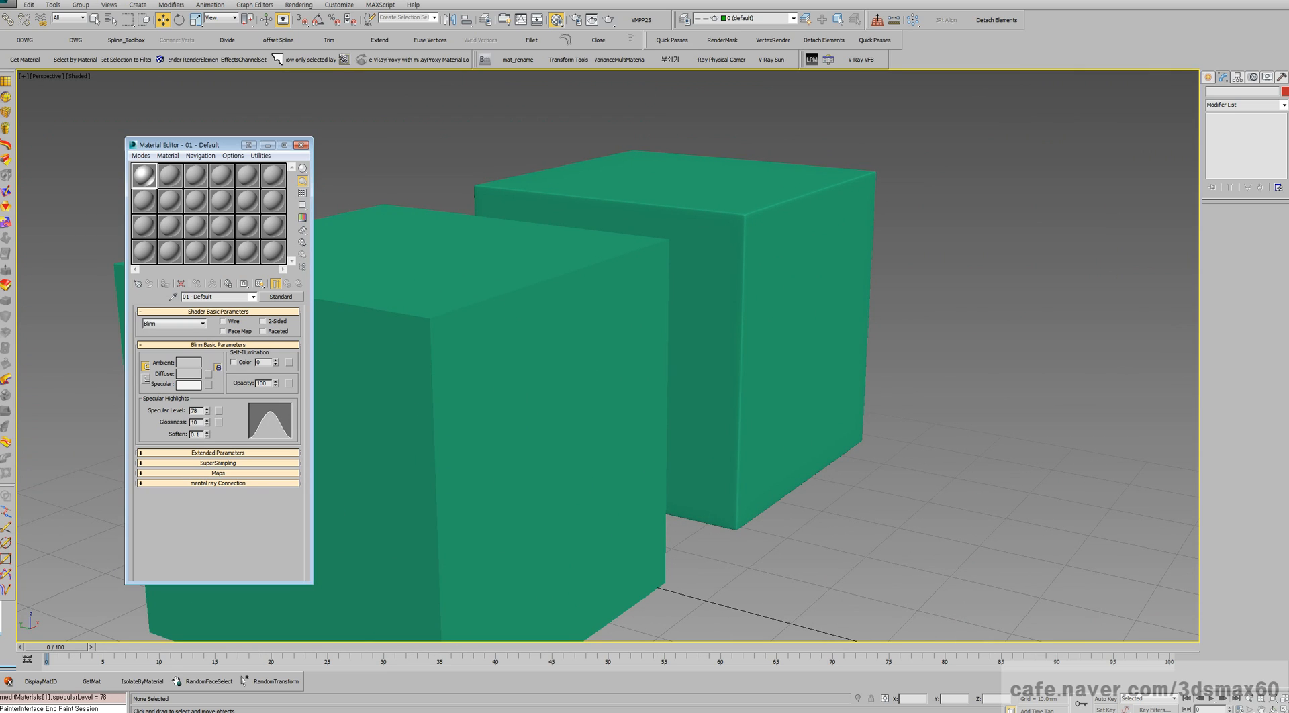
left_click_drag(207, 423, 207, 412)
- Make the first material's diffuse color black and assign it to both cubes
left_click_drag(671, 374, 921, 513)
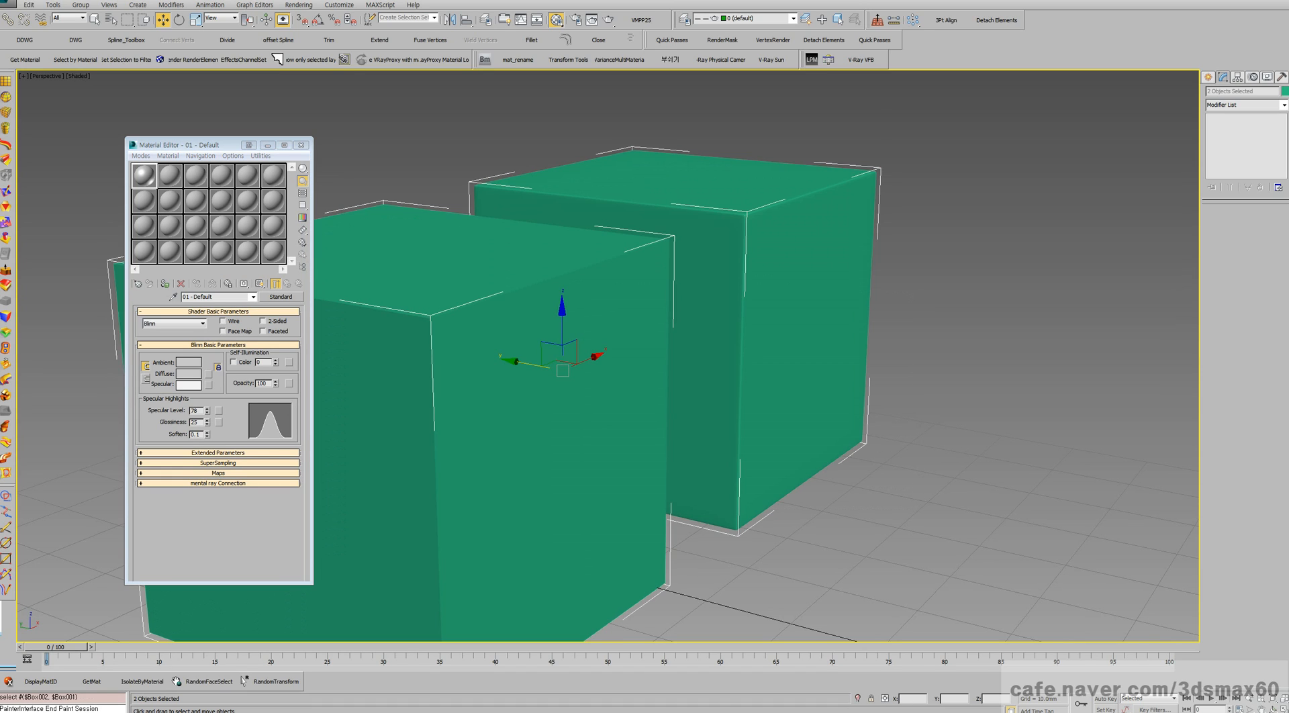
left_click(189, 374)
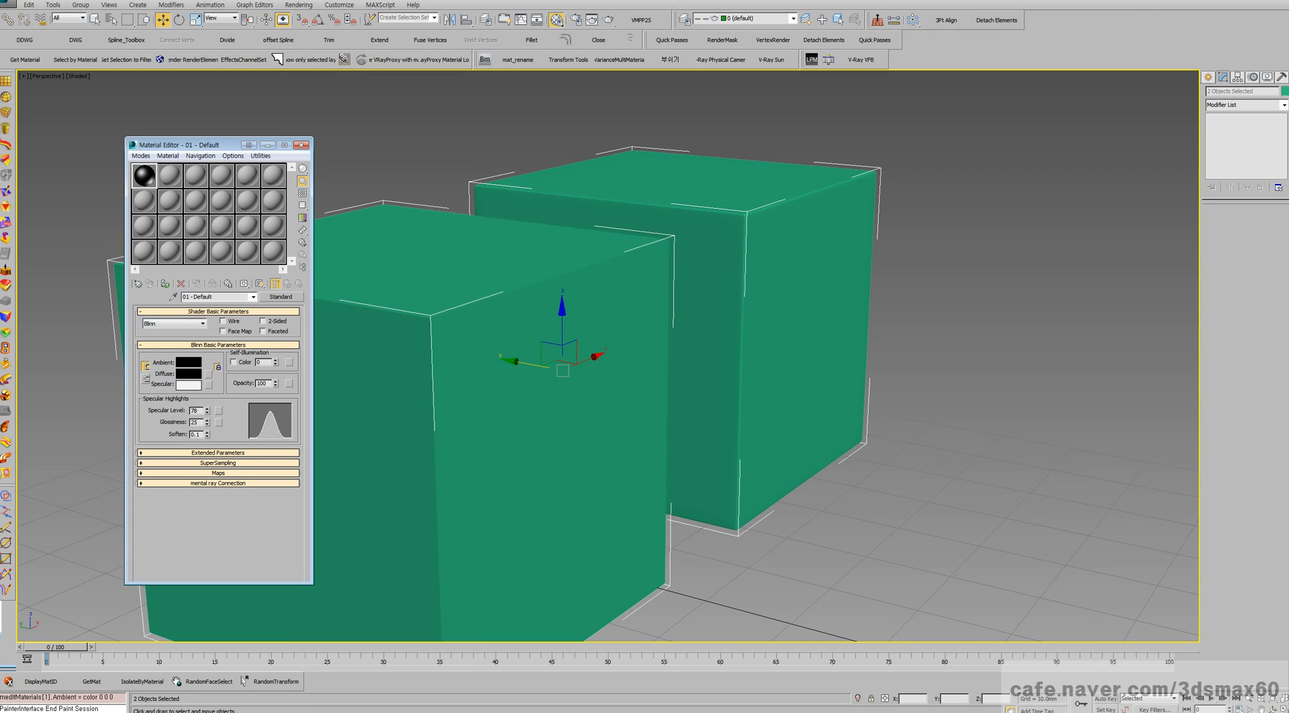
left_click(164, 283)
- Deselect the black cubes and orbit around them to compare how their edges catch the highlight
middle_click_drag(563, 371, 630, 360)
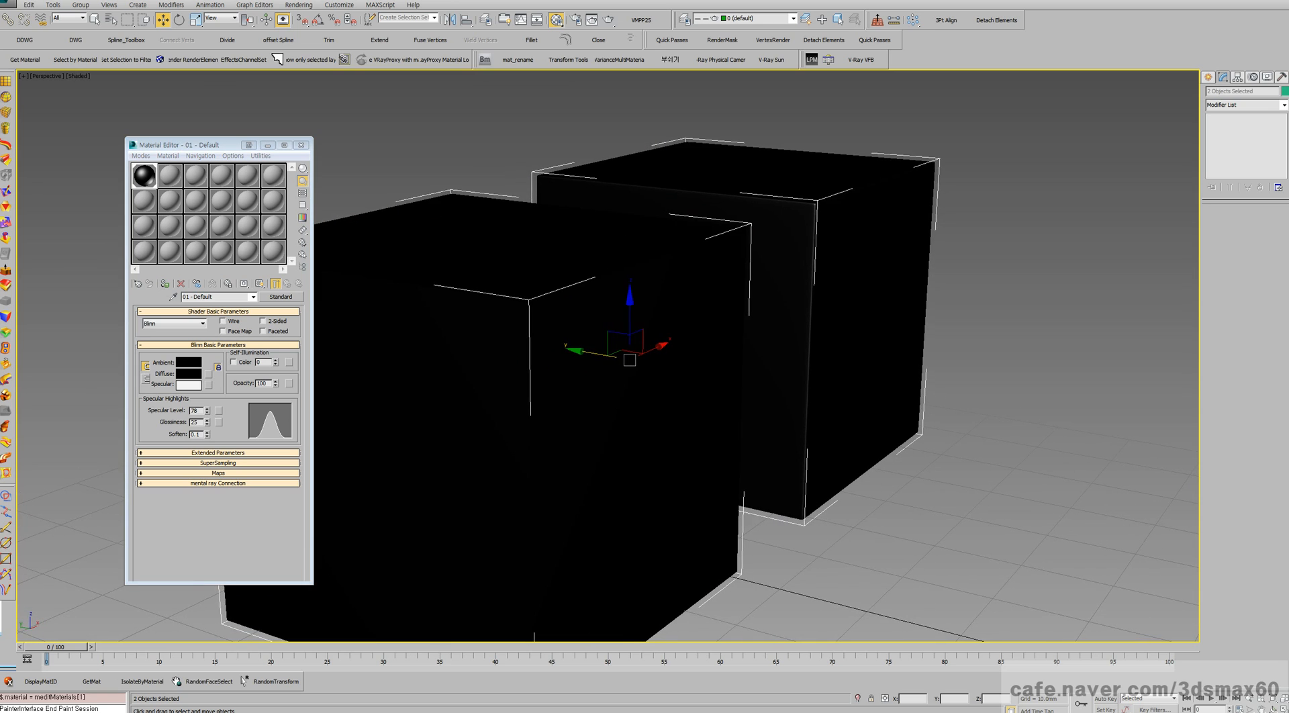
left_click(994, 335)
middle_click_drag(994, 336, 1034, 305)
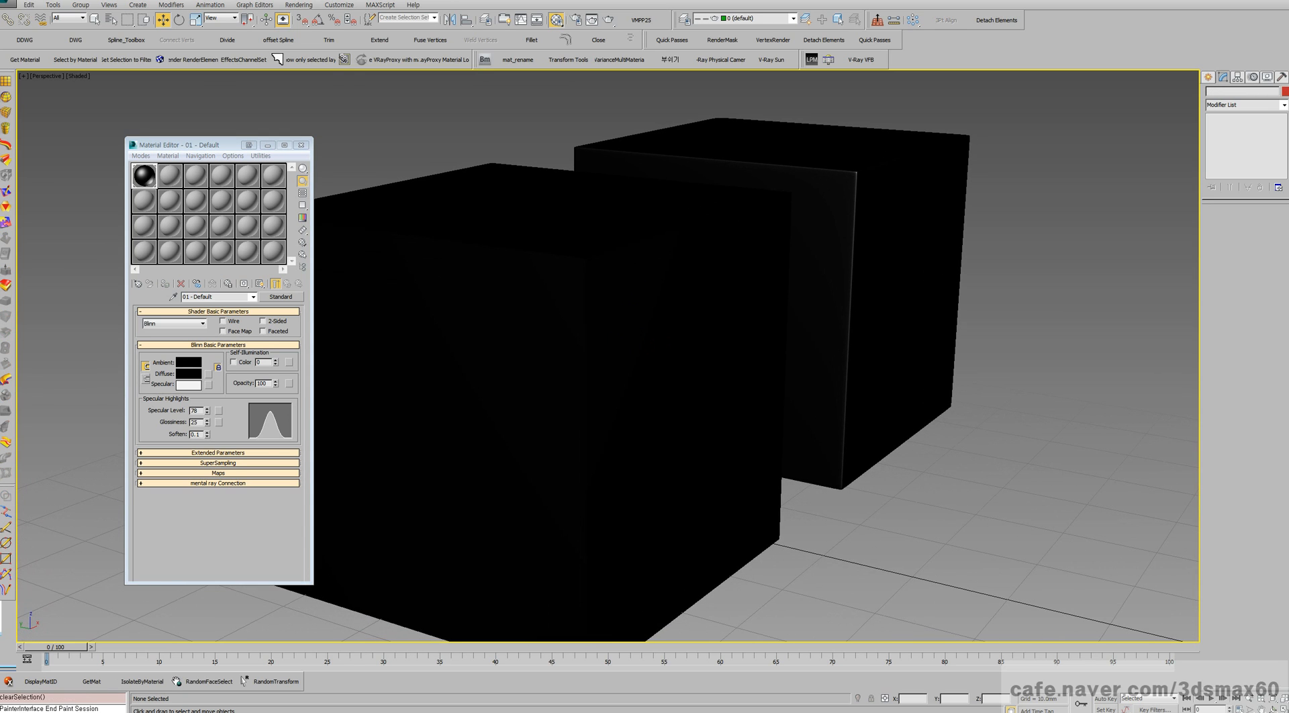
key("ctrl+r")
left_click_drag(843, 428, 714, 402)
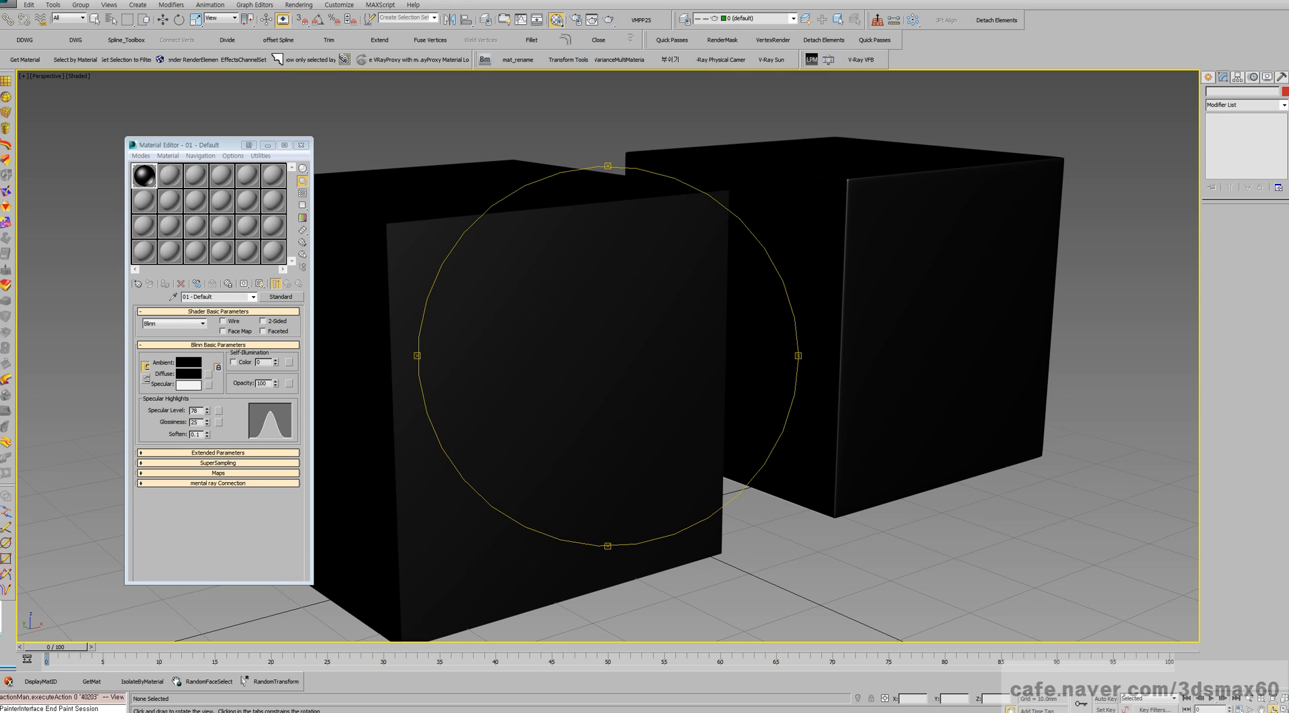
left_click_drag(713, 401, 692, 397)
key("w")
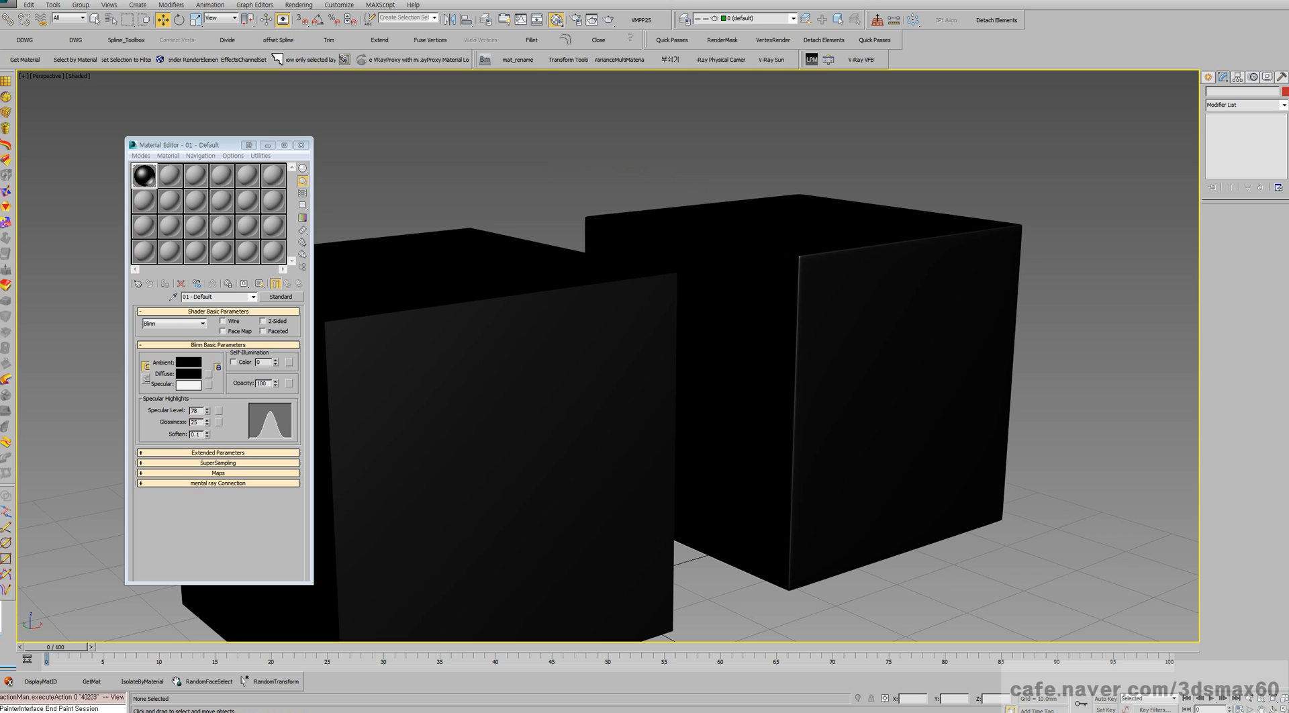
middle_click_drag(692, 398, 706, 319)
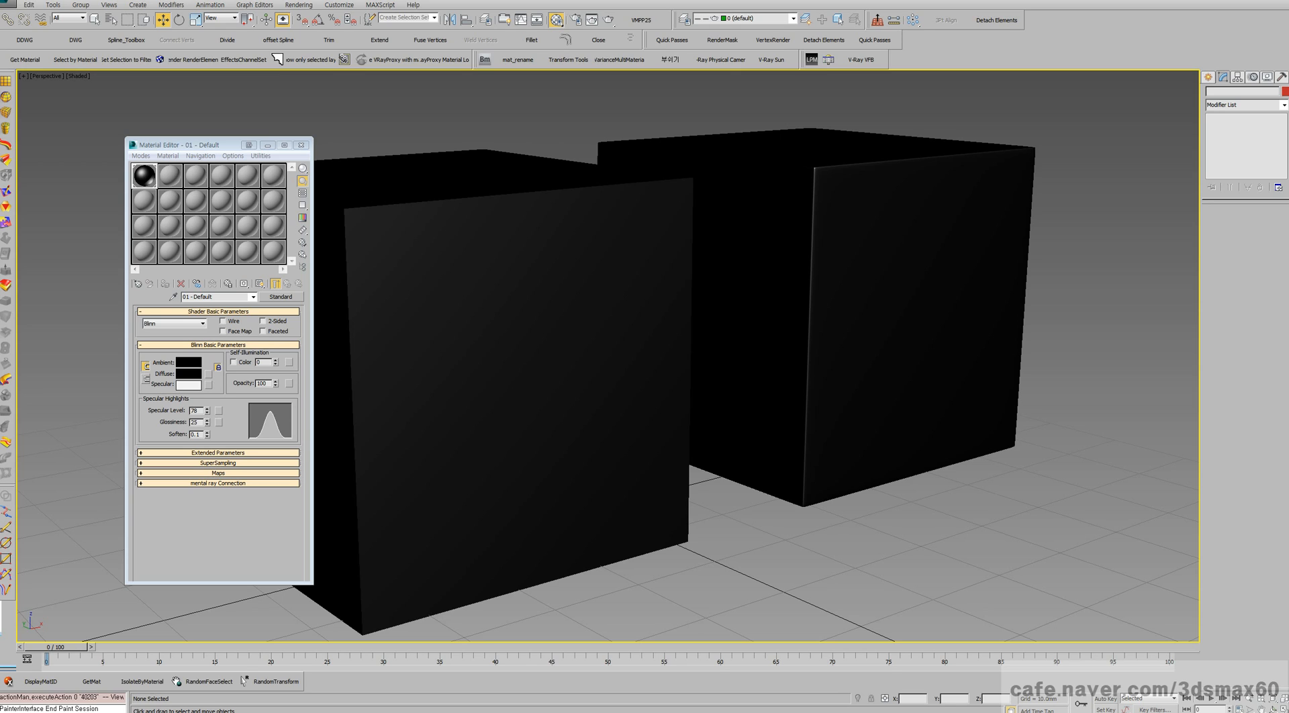
- Add a Bitmap map to the black material's Reflection slot and browse the texture folders without choosing an image
left_click(219, 473)
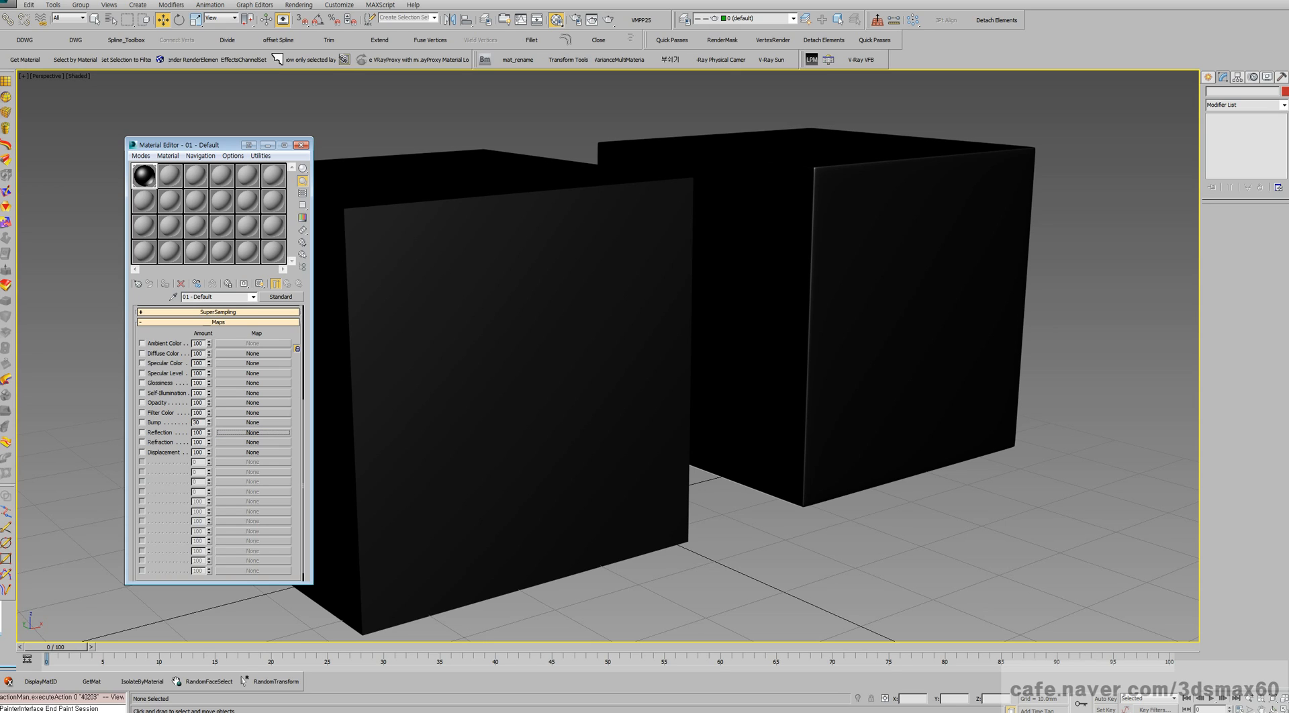
left_click(253, 433)
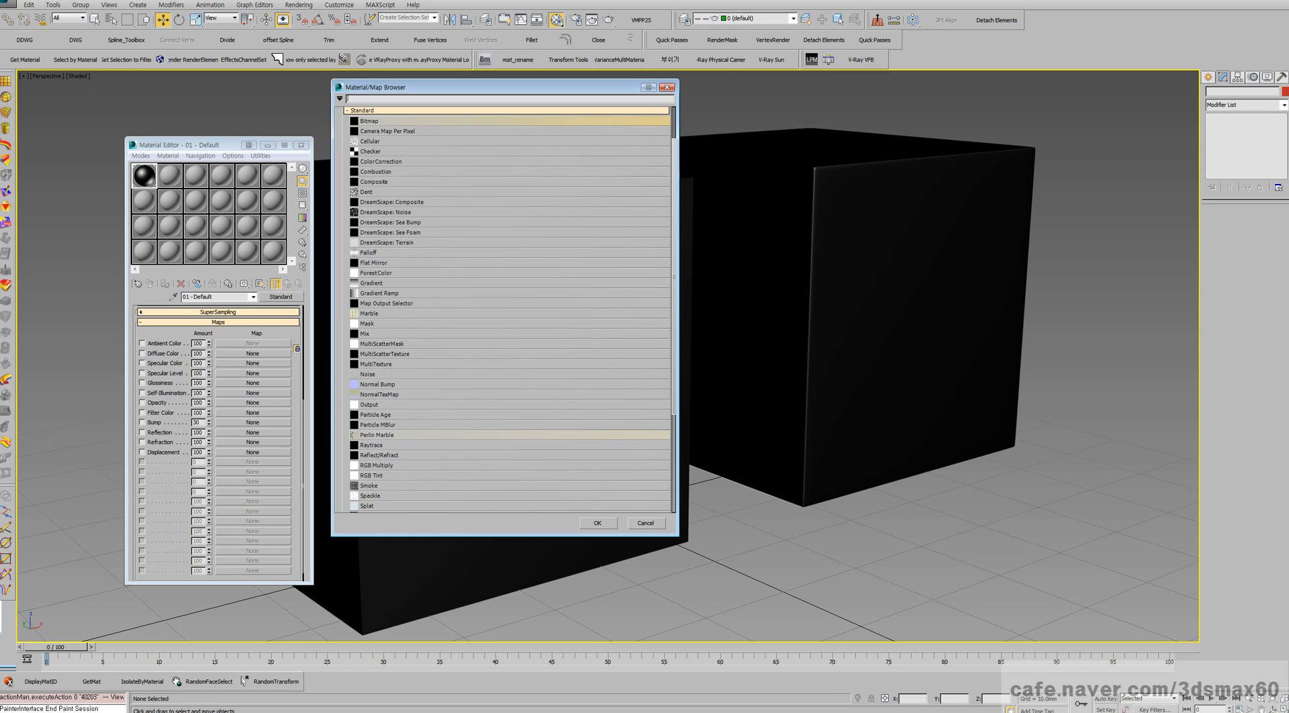
double_click(368, 121)
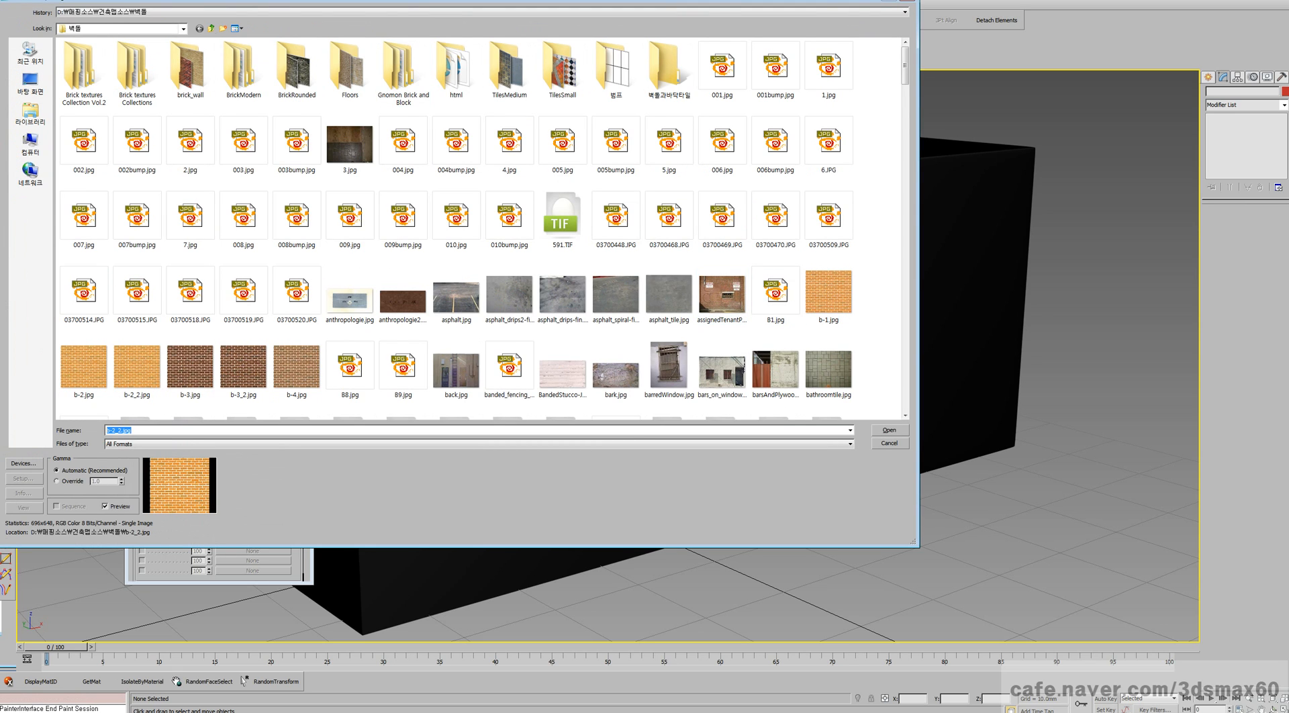
left_click(211, 28)
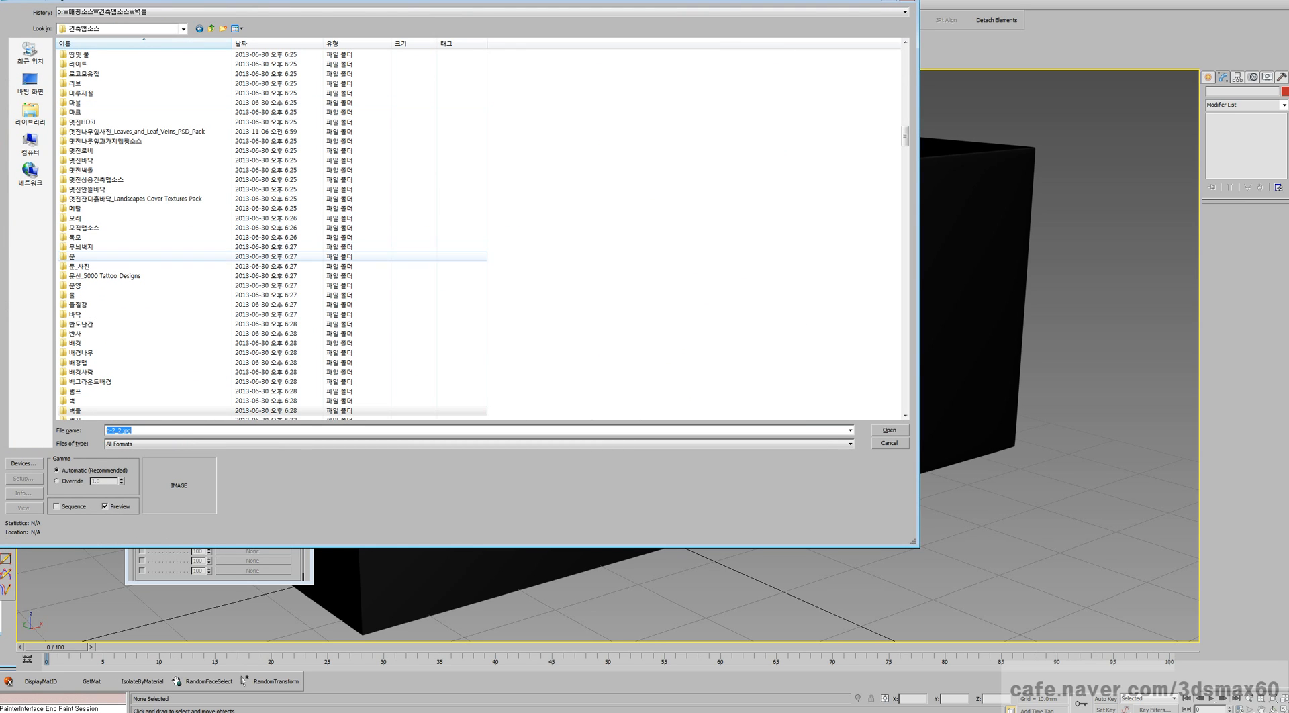
left_click(81, 246)
scroll(269, 247, "up", 10)
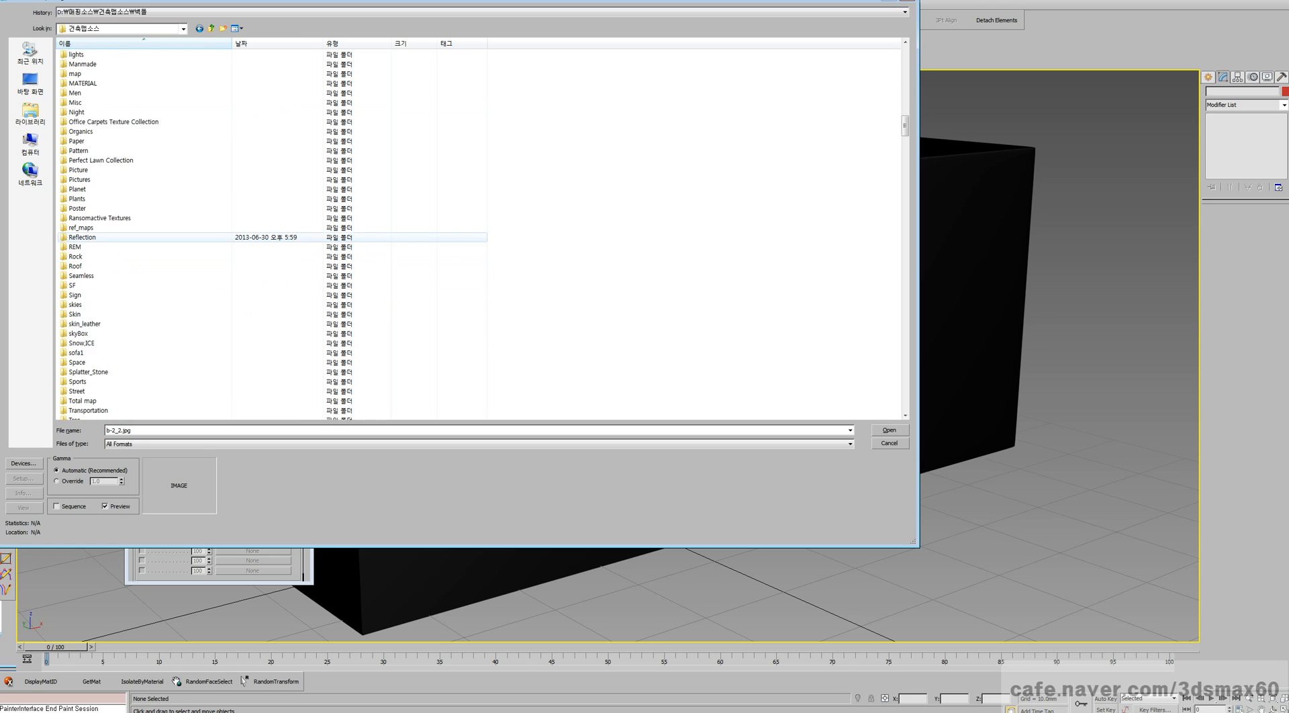
scroll(208, 258, "down", 2)
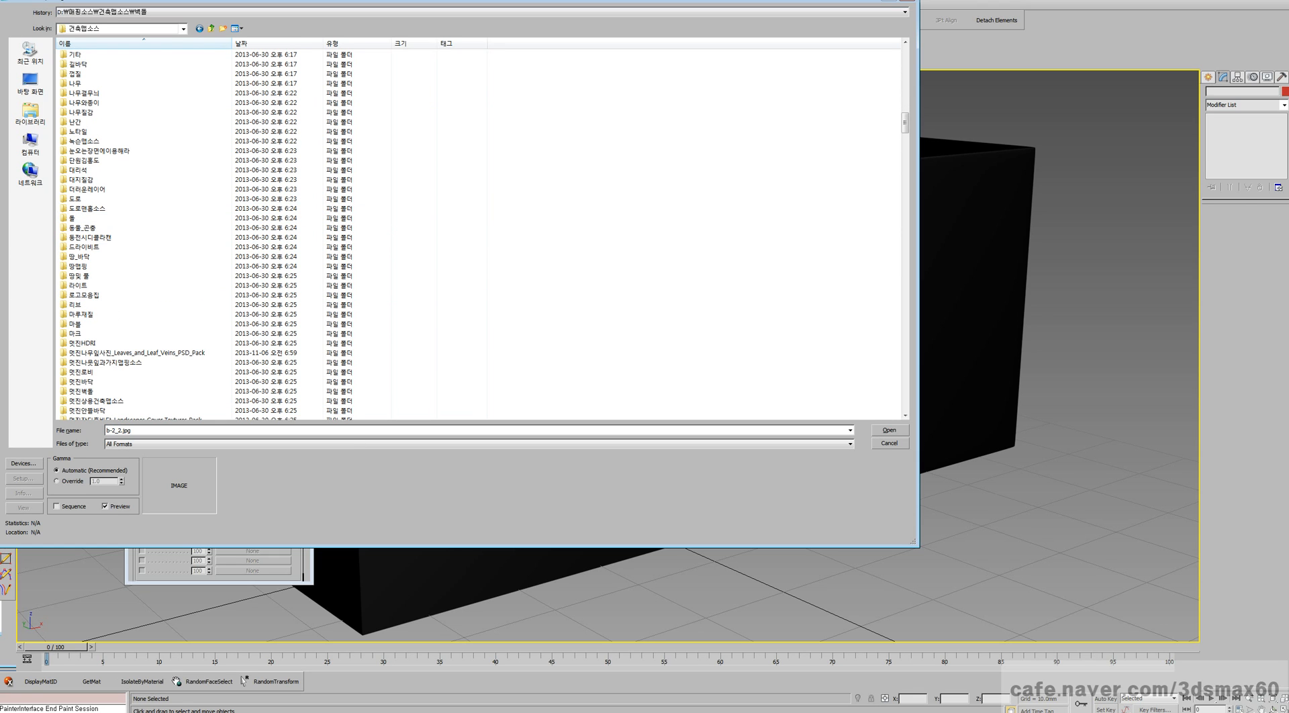
key("Escape")
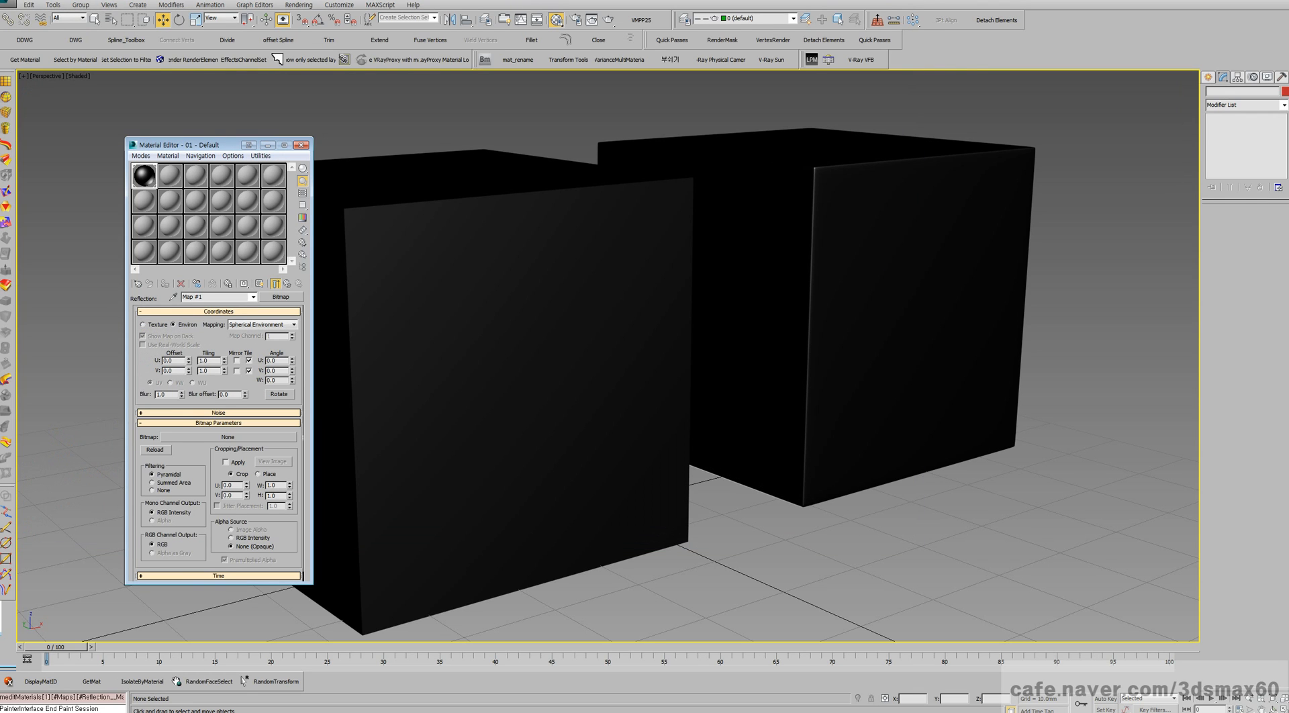
- Make the second material slot active and open the material library import from the Material/Map Browser
left_click(170, 176)
left_click(138, 284)
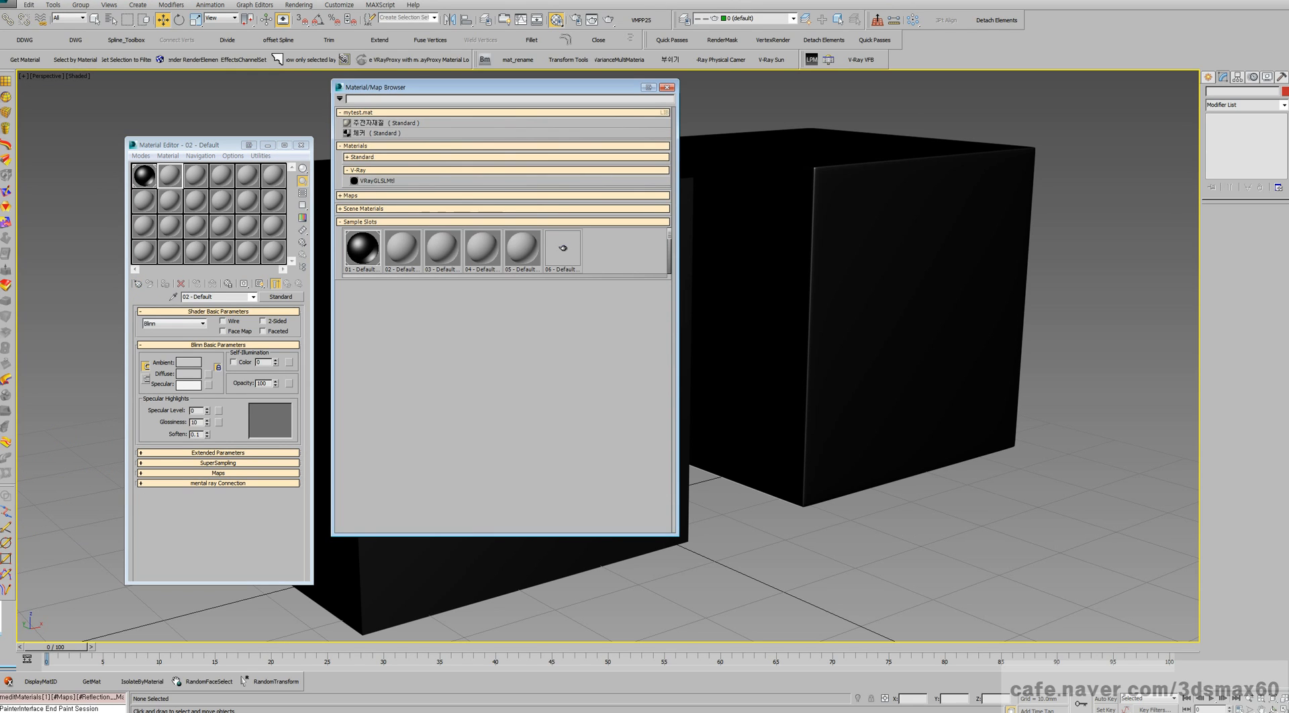
left_click(340, 98)
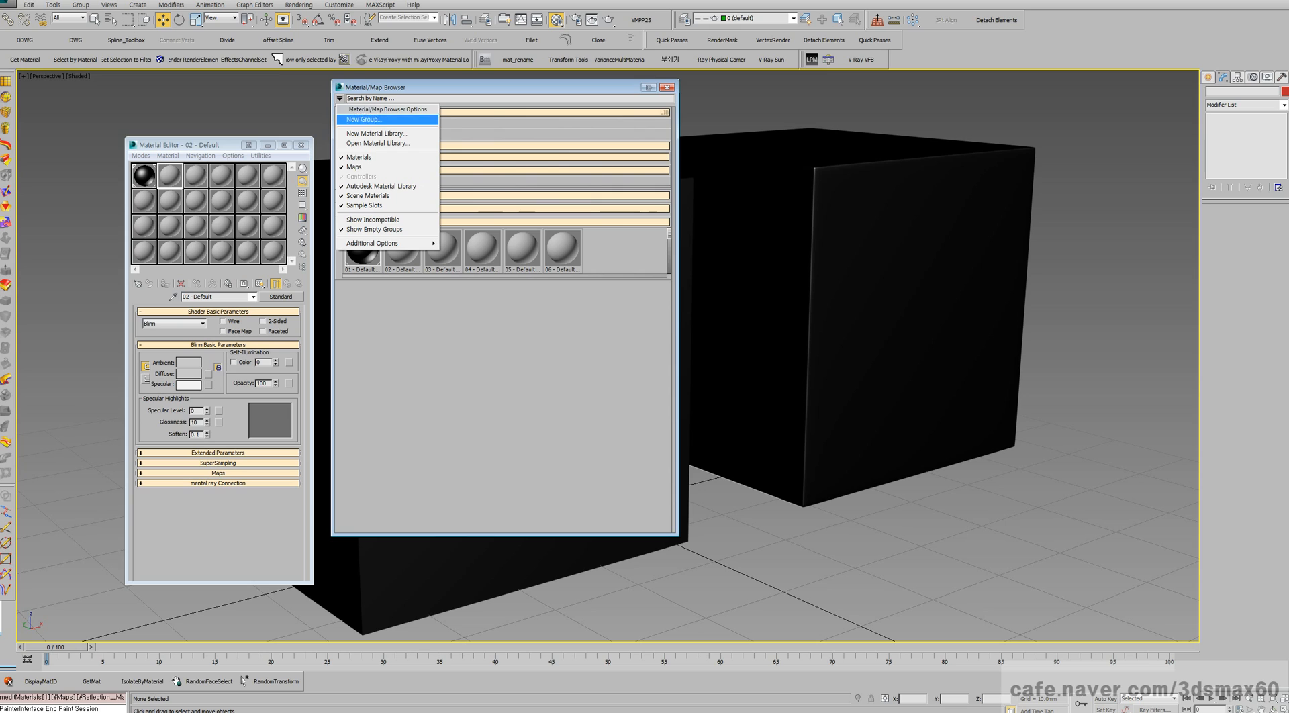
left_click(378, 143)
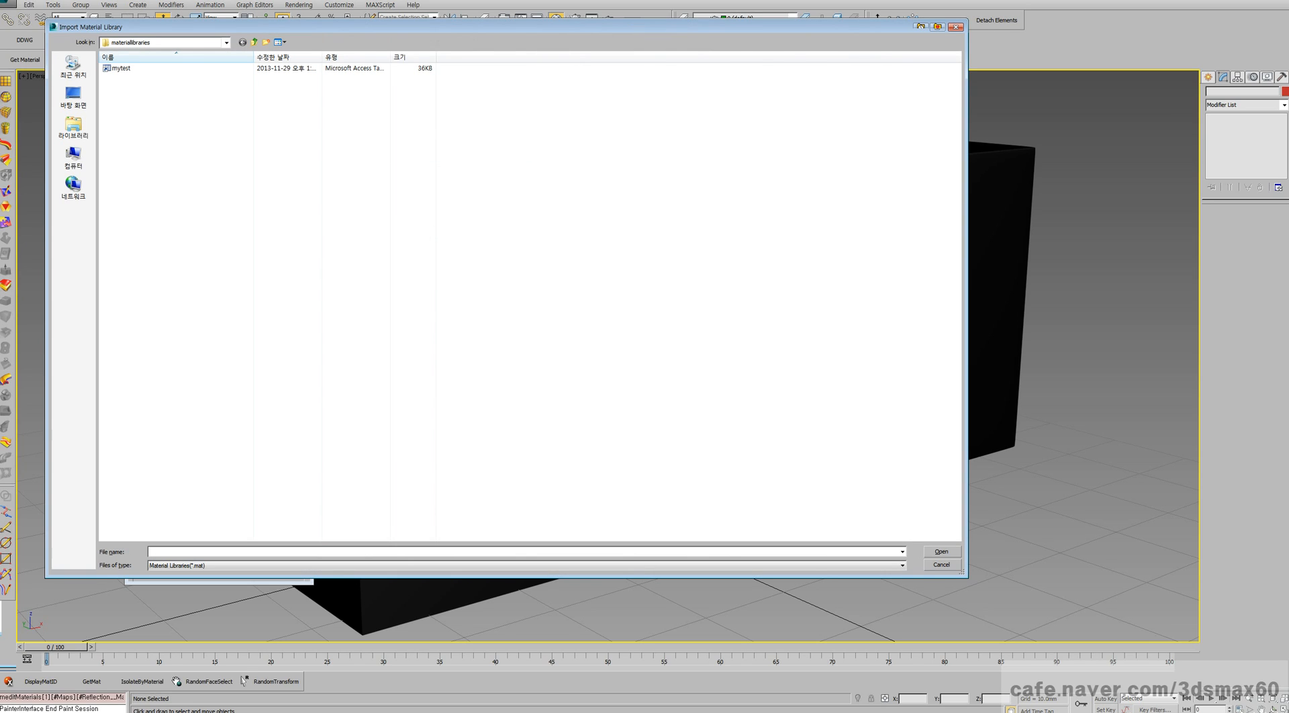
left_click(255, 42)
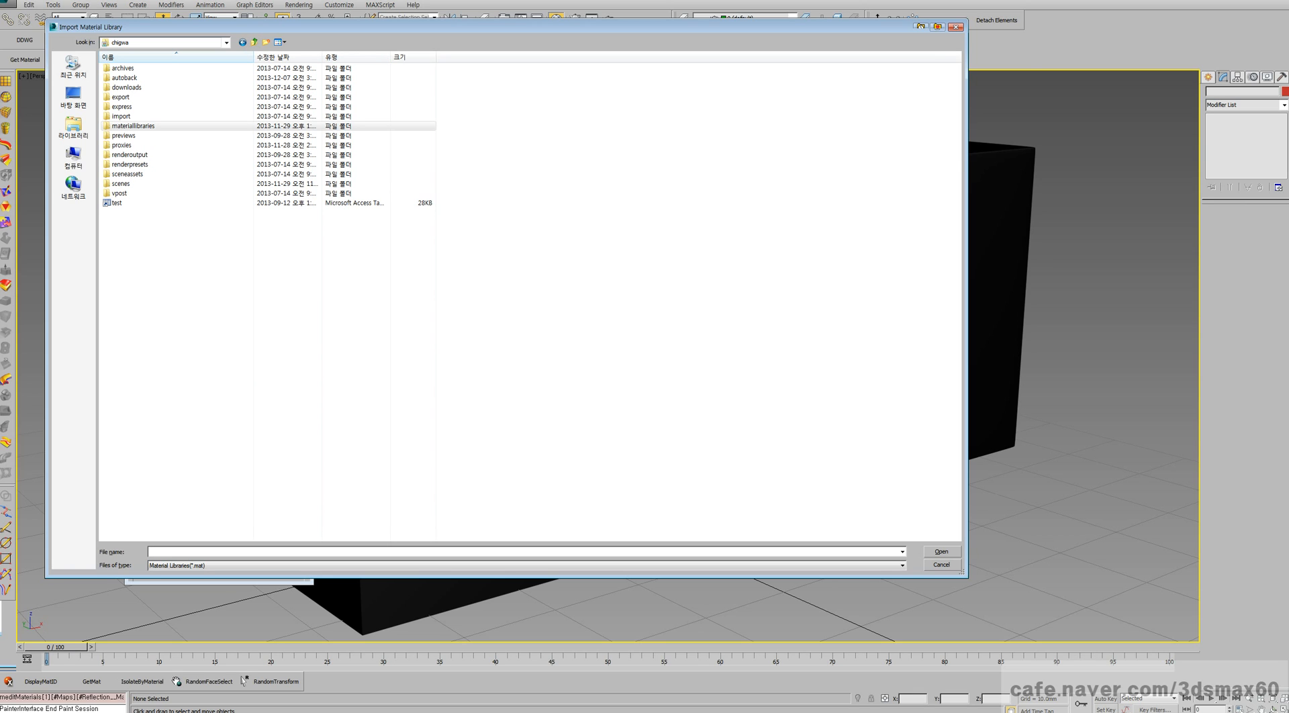
left_click(937, 27)
left_click(958, 38)
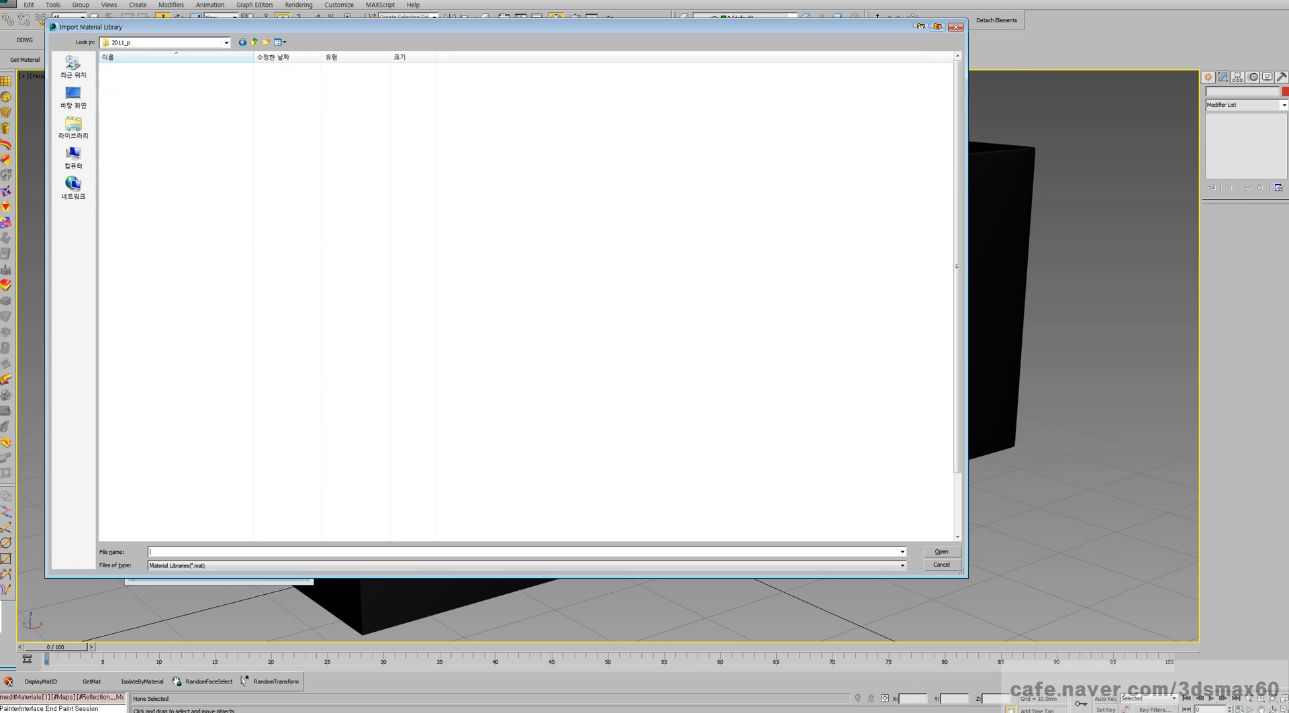
key("Escape")
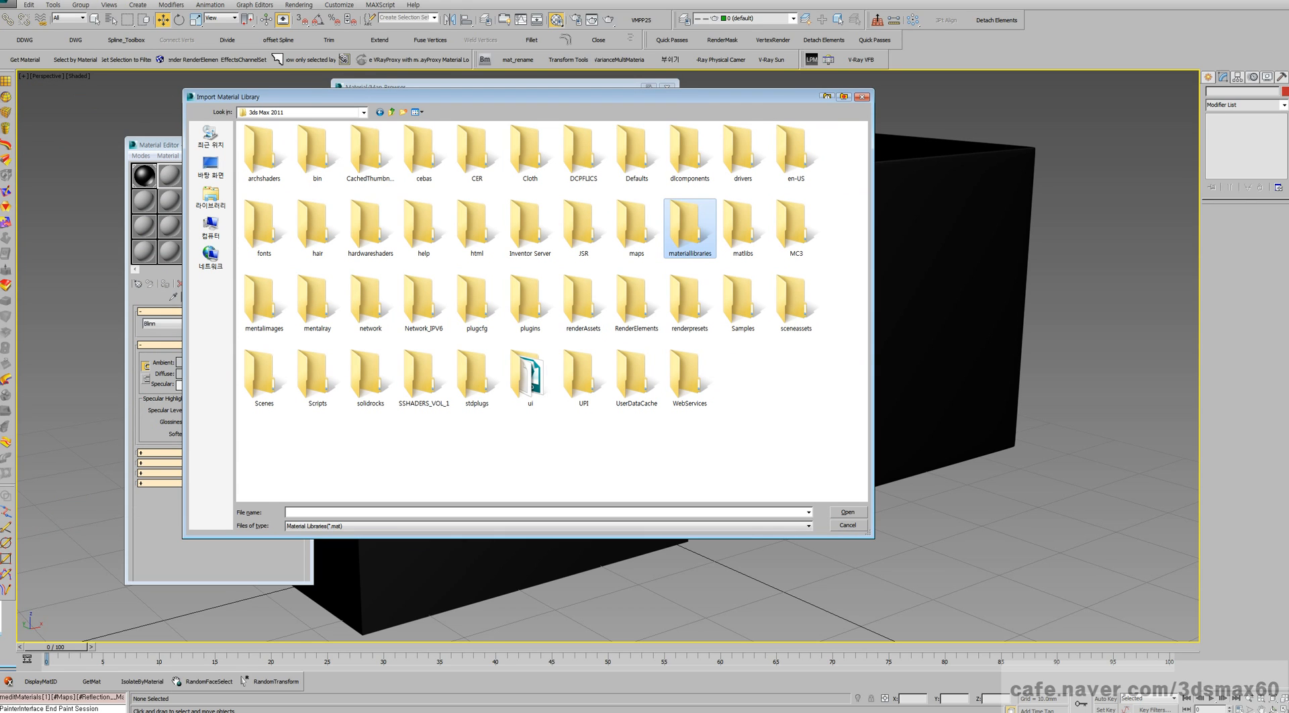
- Load the 3dsmax.mat library from the materiallibraries folder of 3ds Max 2011
double_click(690, 228)
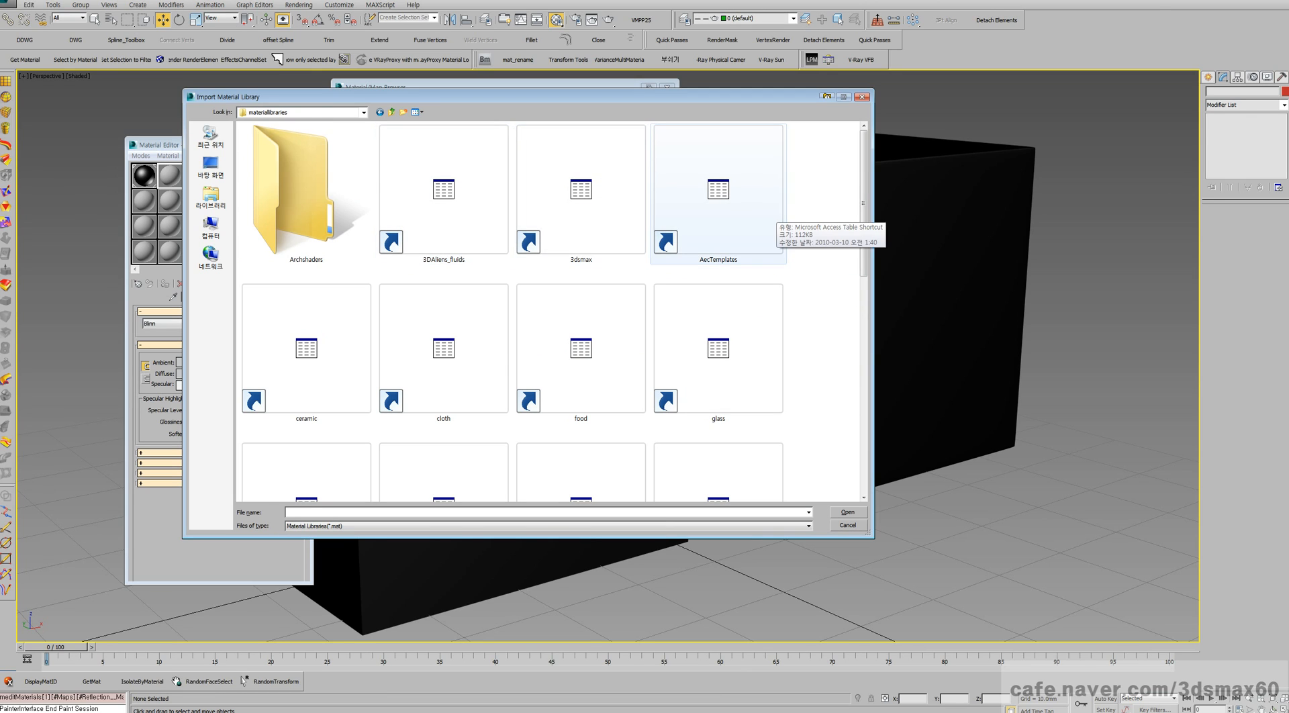
left_click(591, 205)
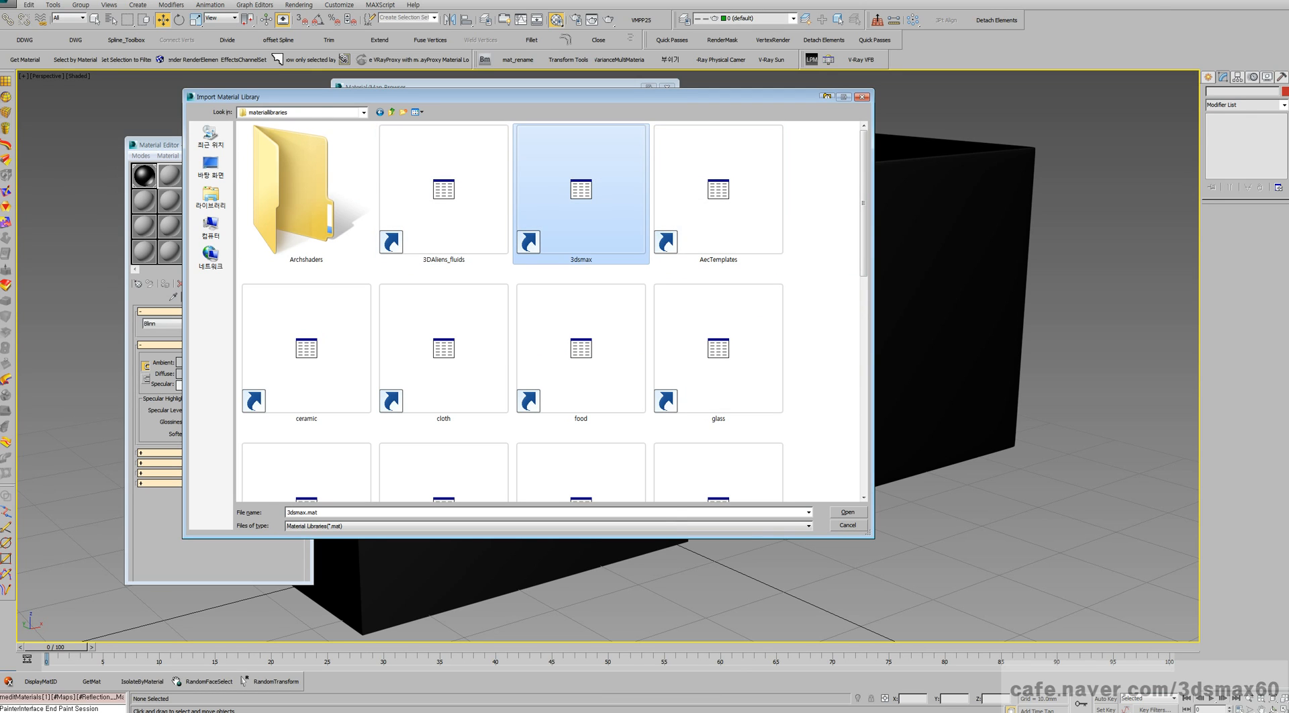
double_click(591, 215)
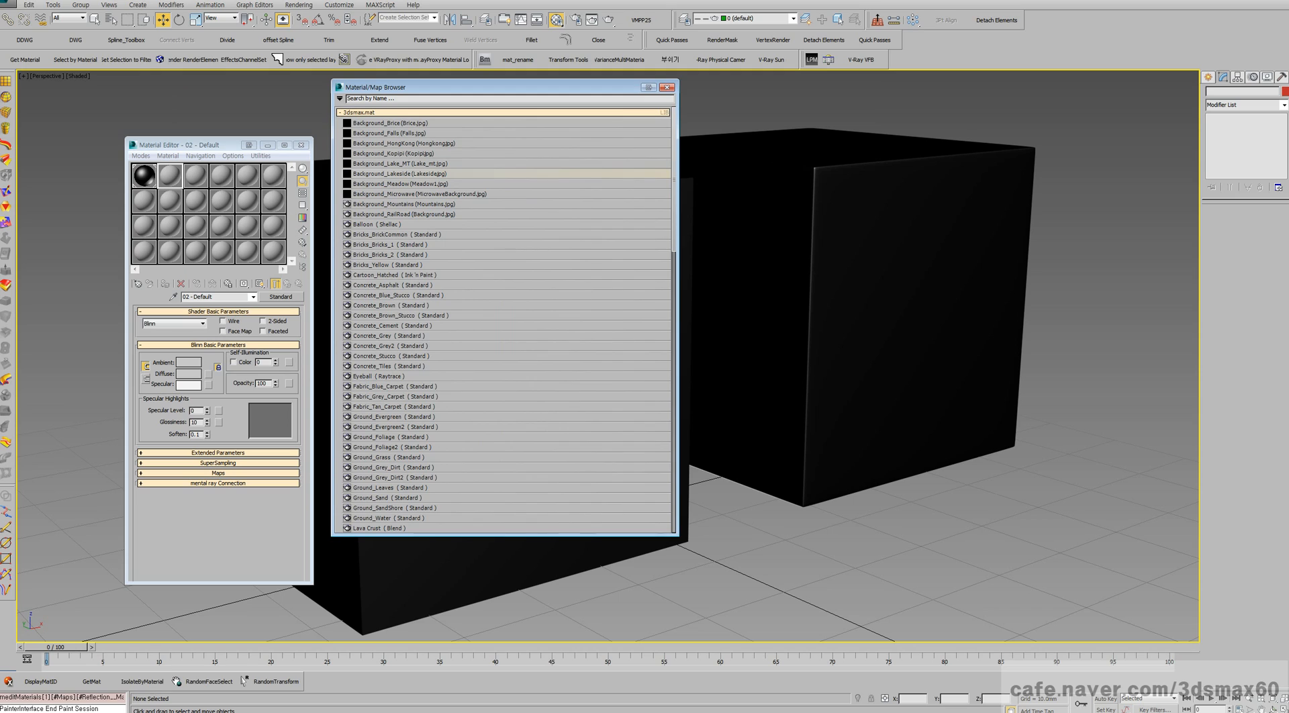
- Load the Metal_Dark_Gold material from the 3dsmax.mat library into the second material slot
scroll(443, 176, "down", 3)
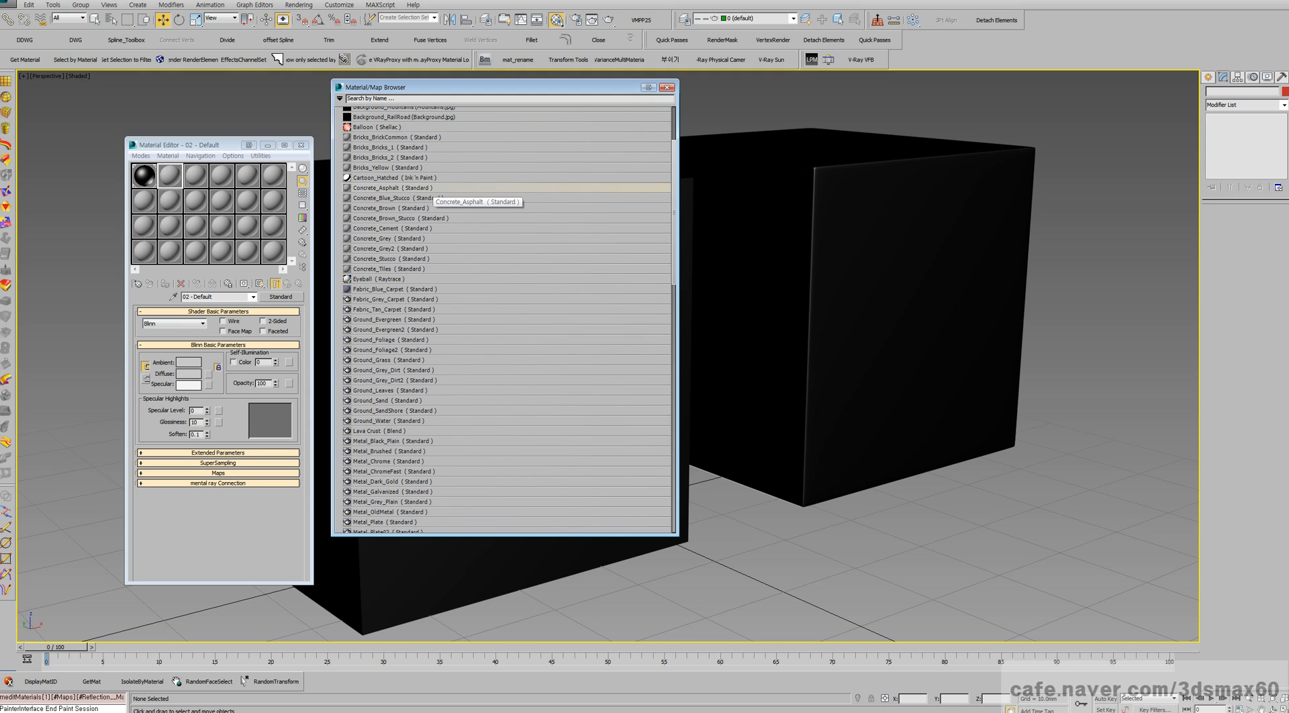
scroll(443, 195, "down", 3)
scroll(443, 194, "down", 3)
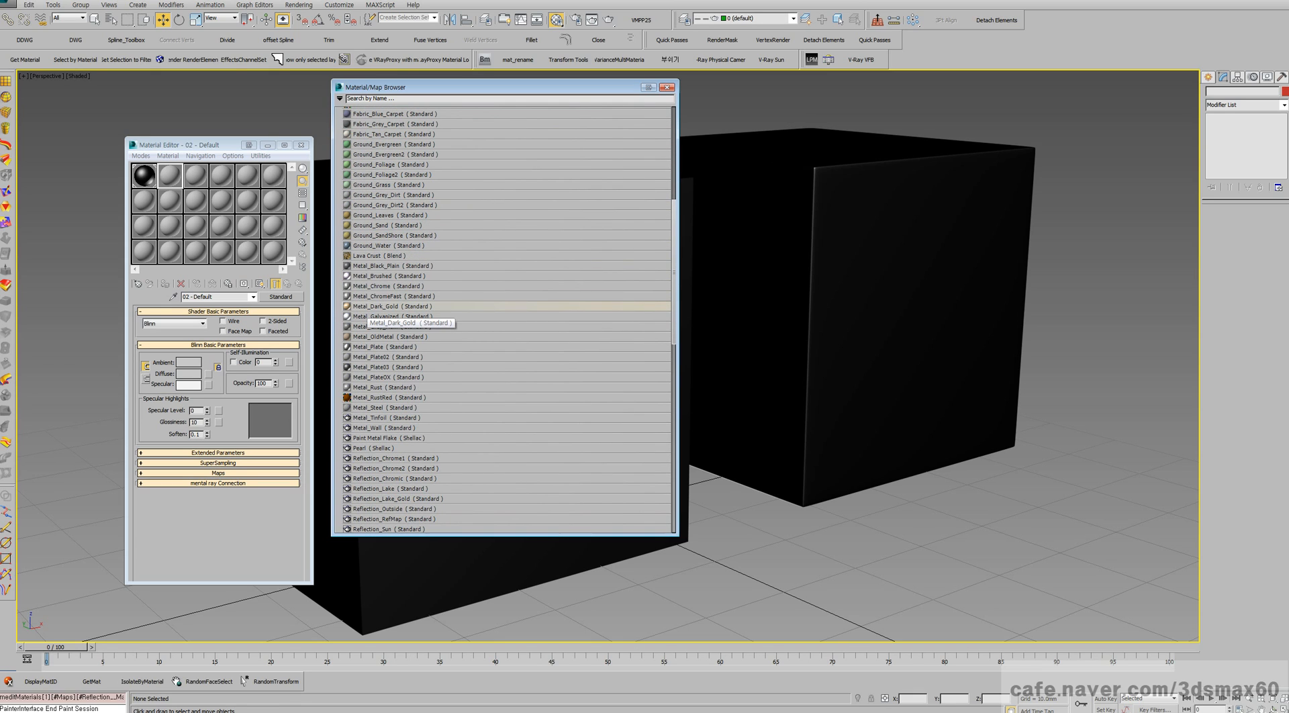
double_click(376, 306)
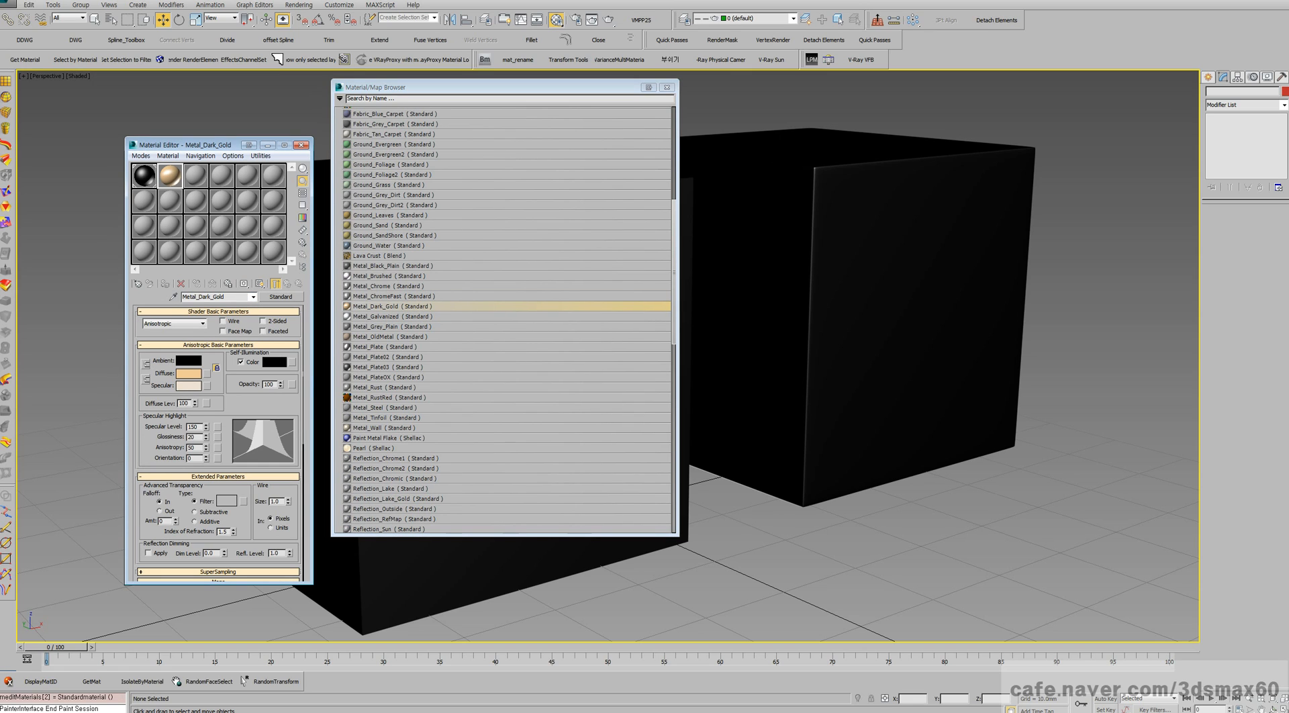
- Relink the gold material's Reflection bitmap to Lakerem2.jpg in the 3ds Max 2011 maps Reflection folder and close the Material/Map Browser
scroll(220, 443, "down", 5)
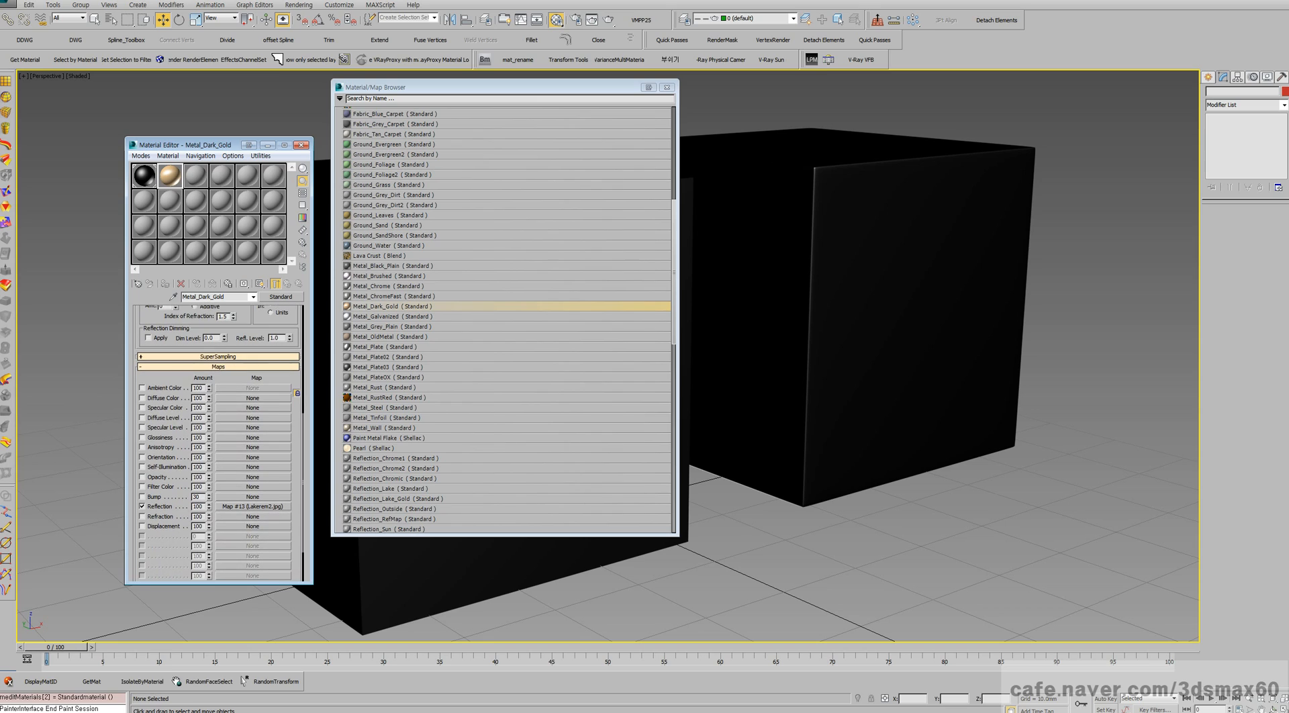
left_click(253, 507)
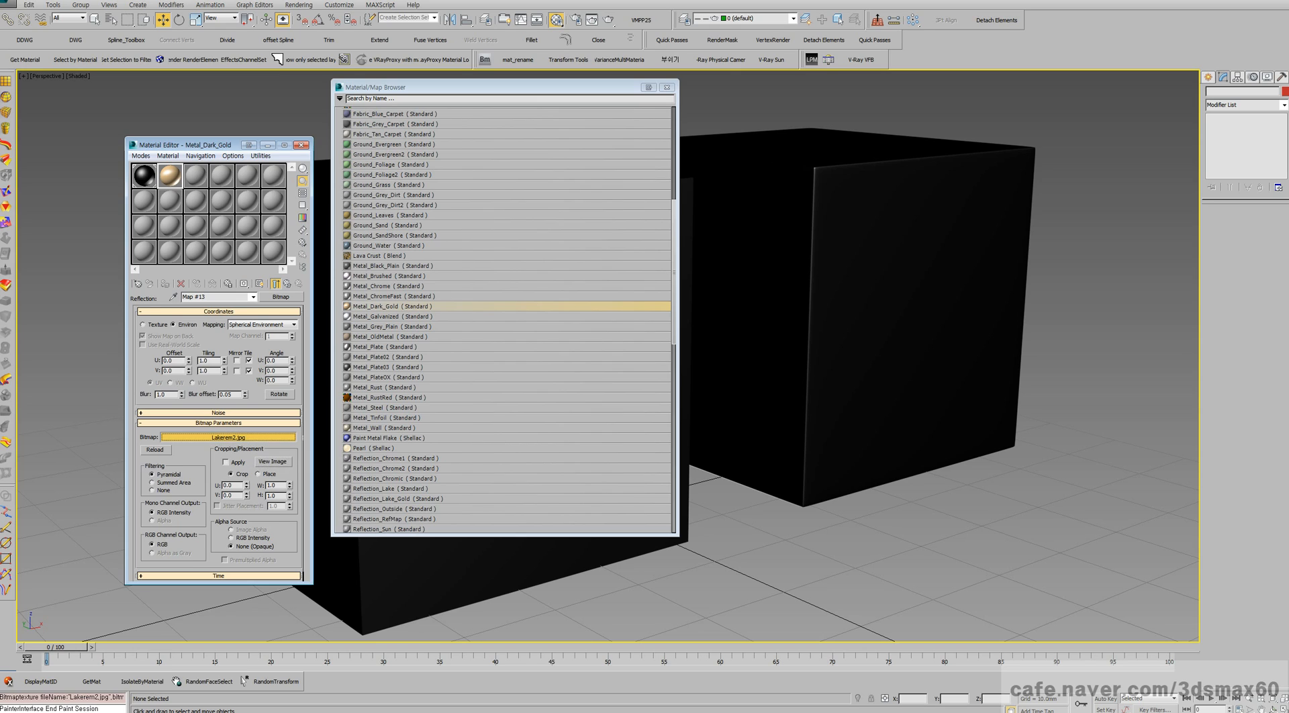
left_click(229, 437)
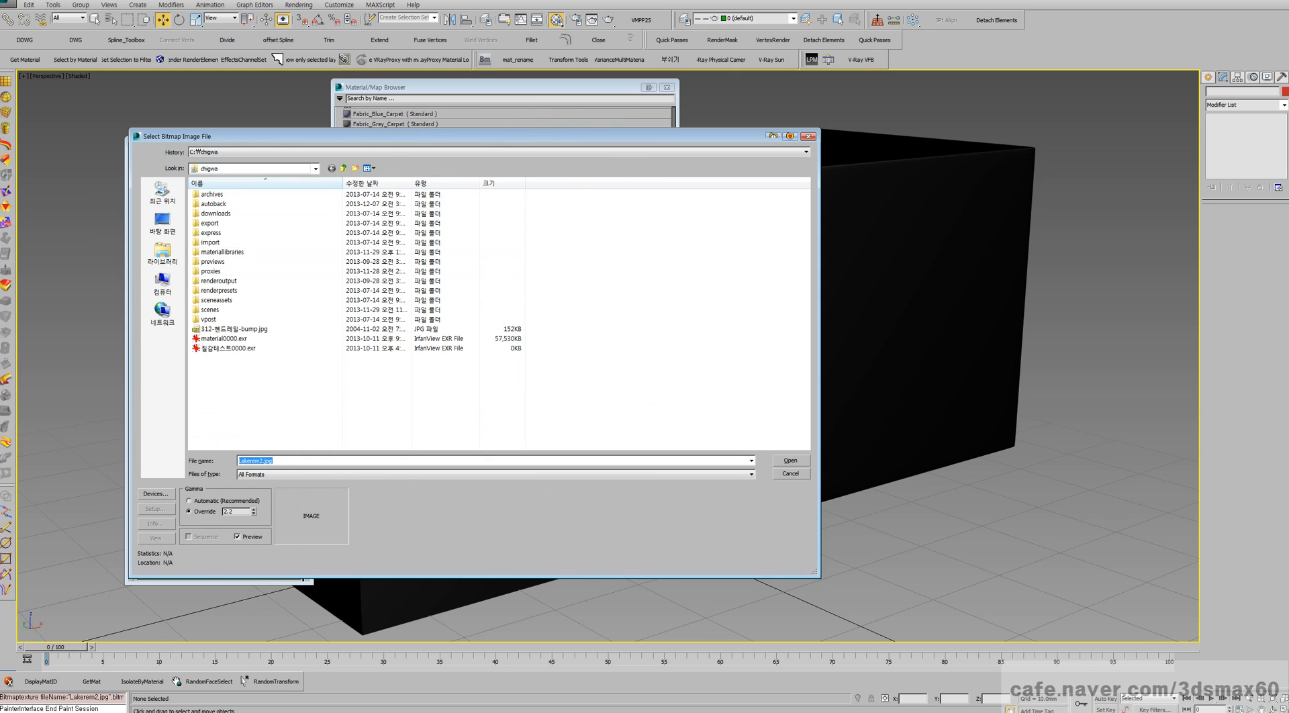
left_click(791, 136)
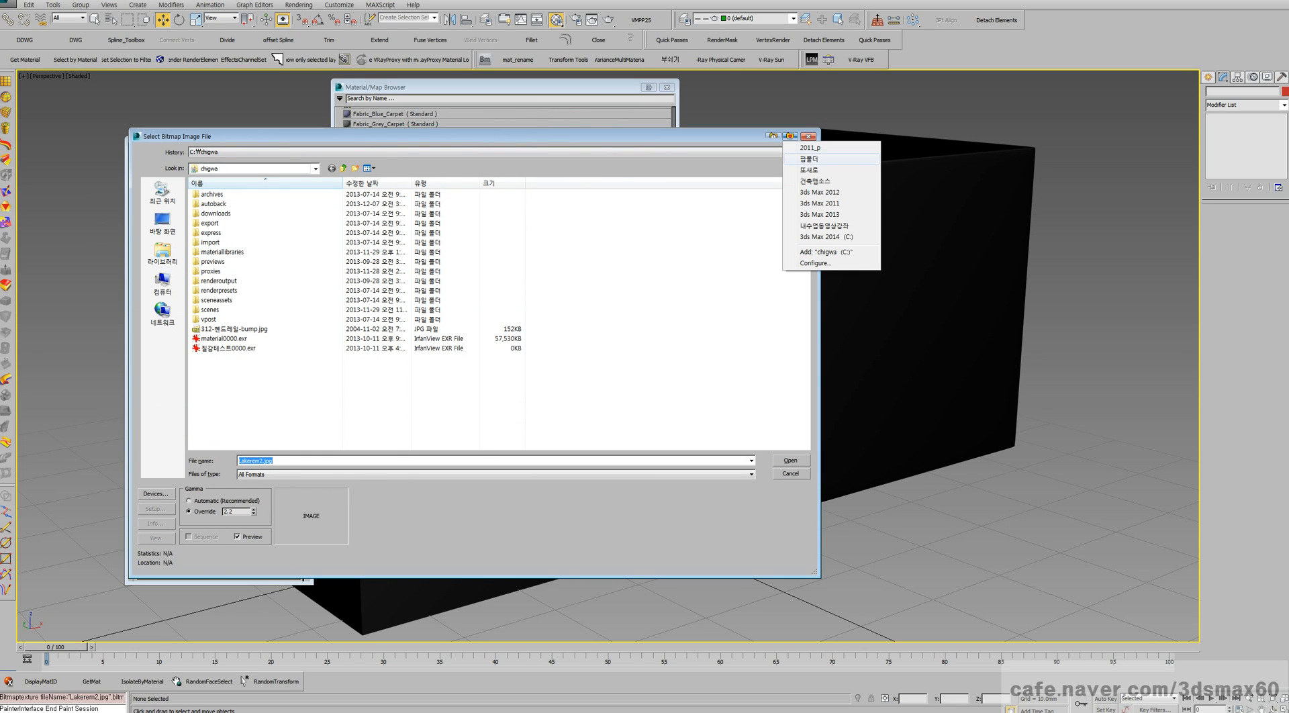
left_click(820, 203)
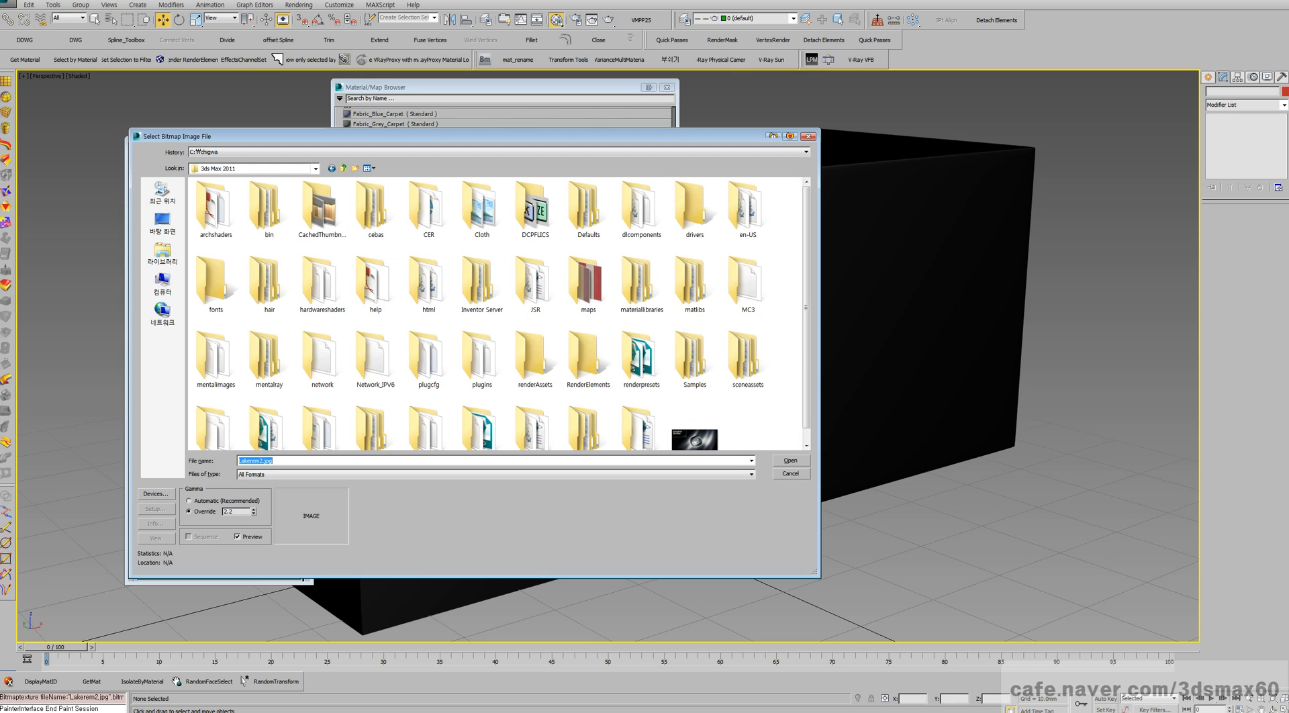
double_click(588, 281)
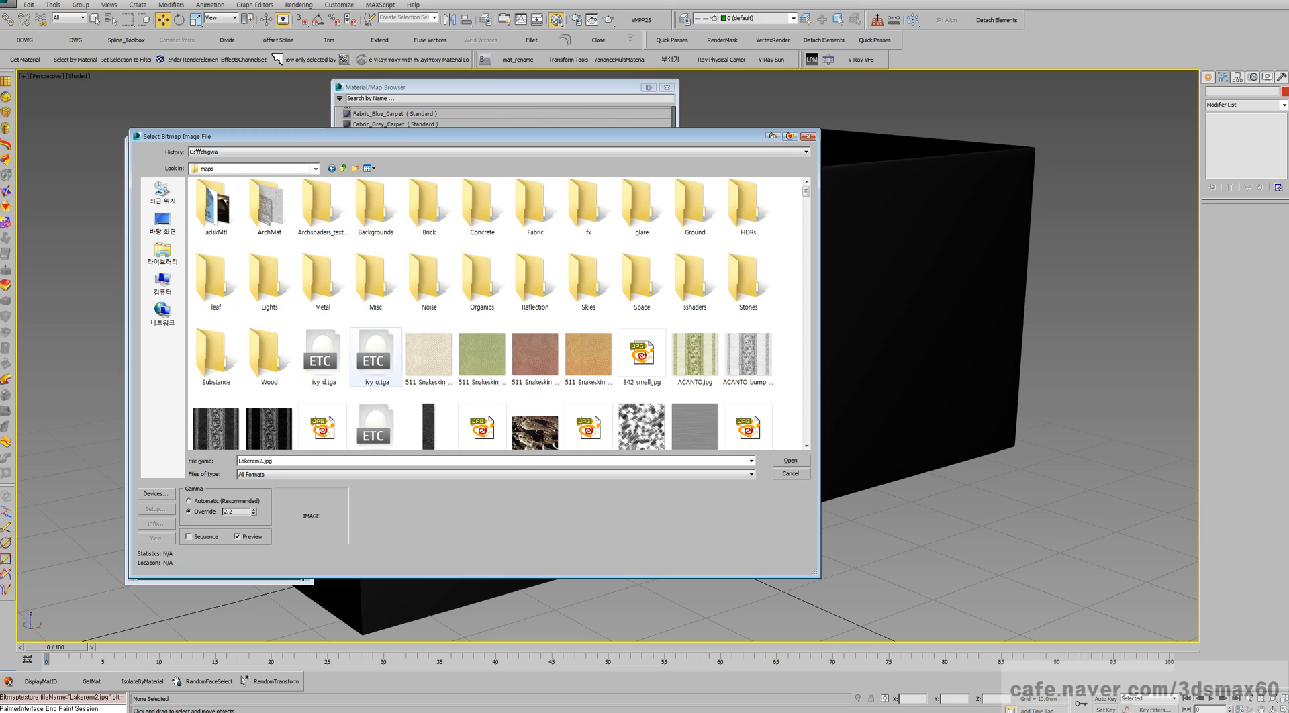
double_click(536, 280)
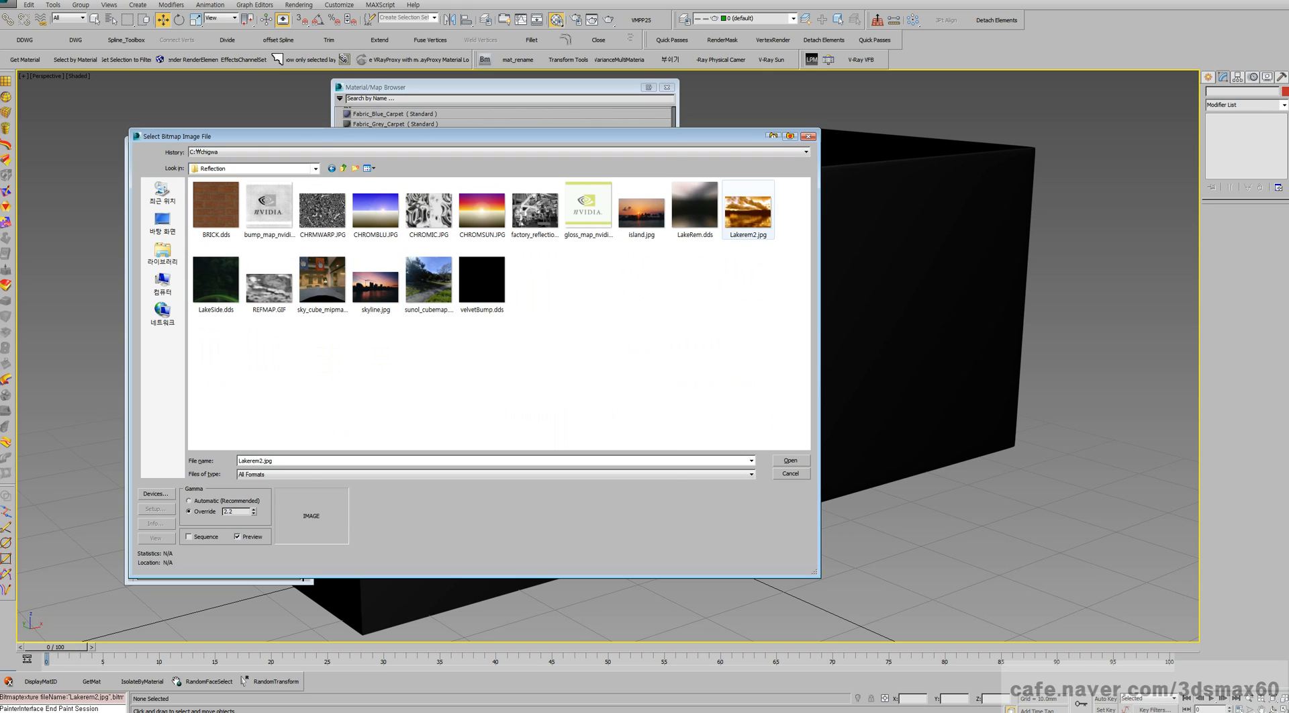
double_click(749, 211)
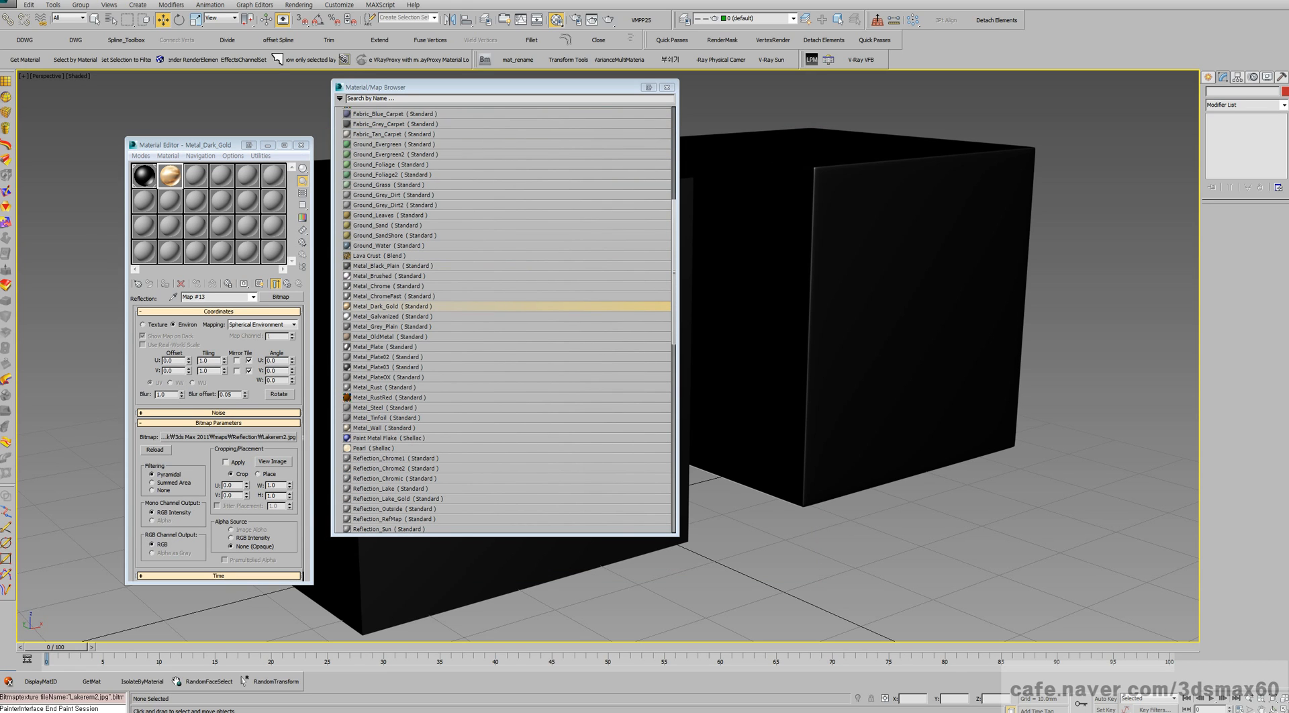
left_click(667, 87)
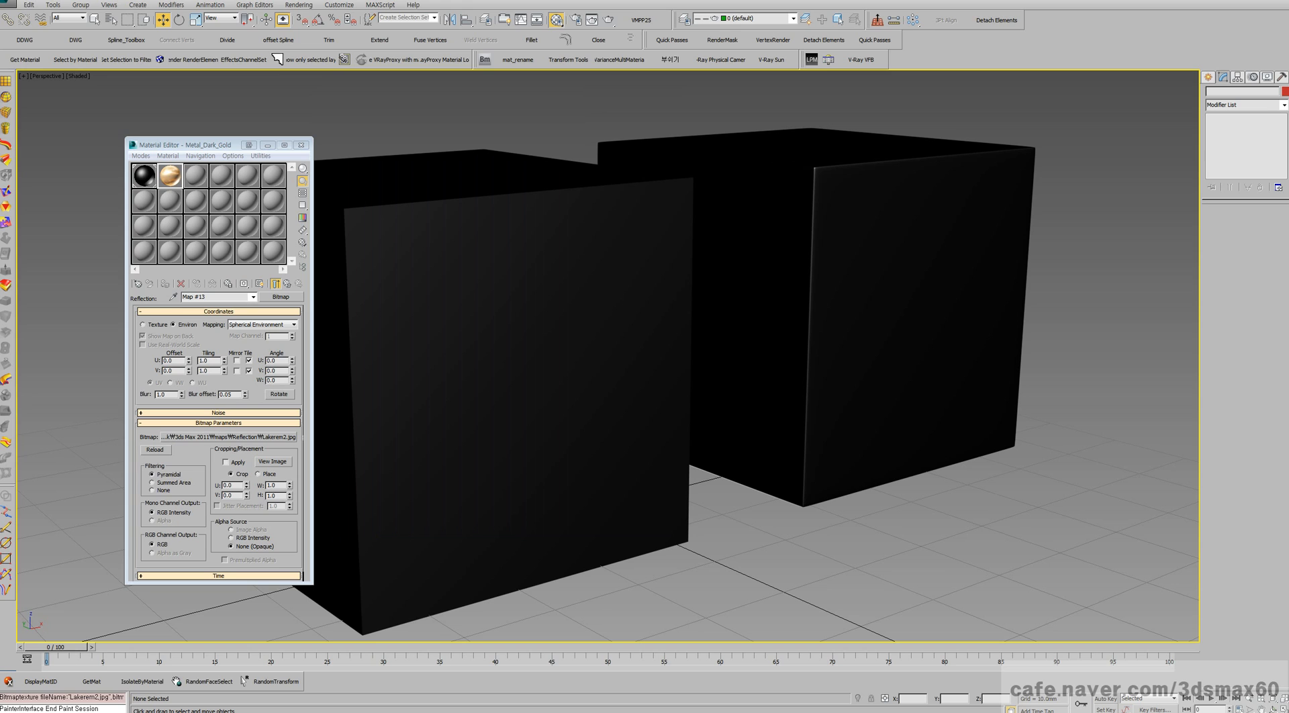
- Assign the Metal_Dark_Gold material to both cubes
key("ctrl+a")
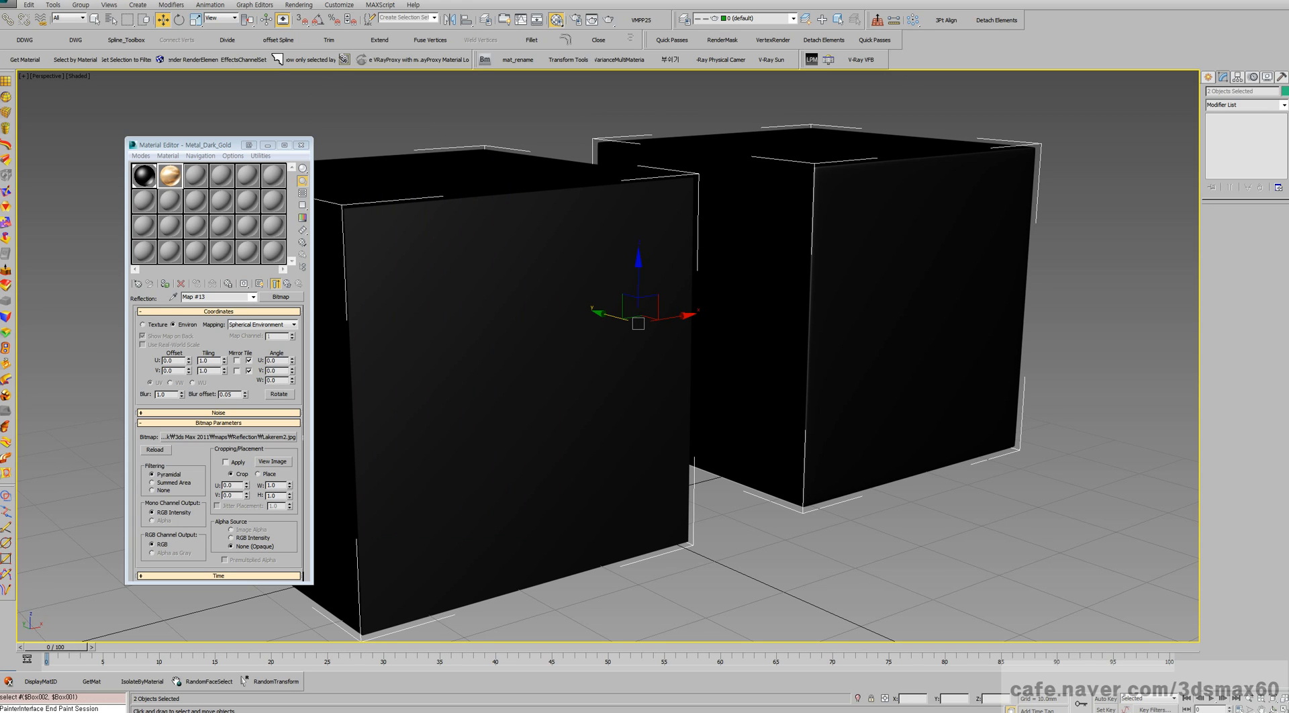
left_click(165, 284)
scroll(603, 437, "down", 3)
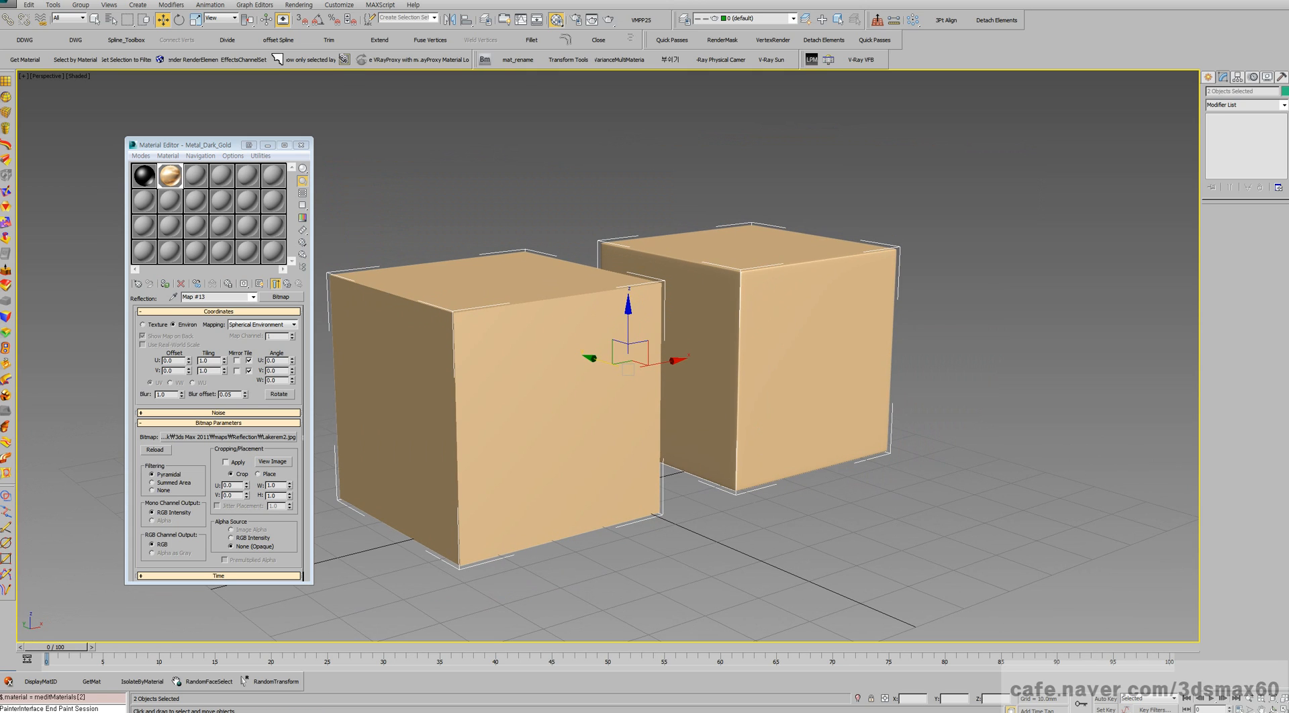
- Clone the front sharp cube as one independent copy about 113 mm along X, beyond the second cube
key("ctrl+r")
left_click_drag(608, 356, 607, 403)
key("w")
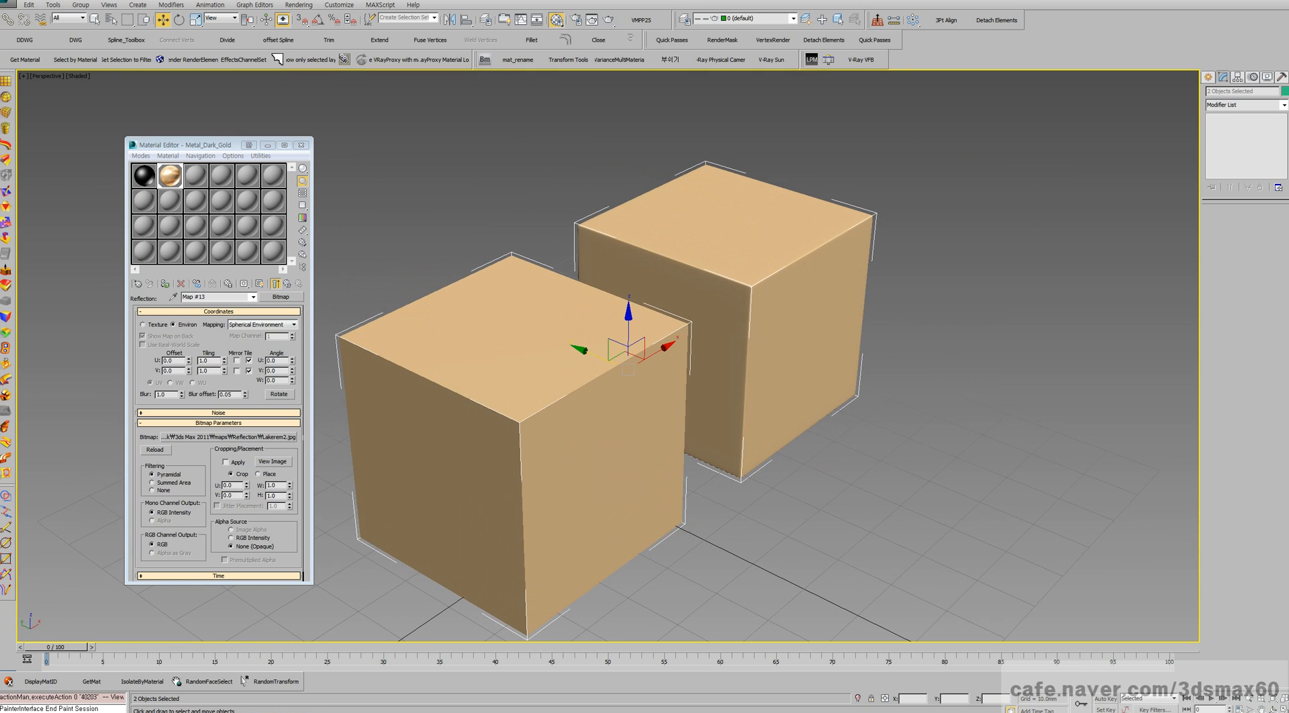
left_click(524, 497)
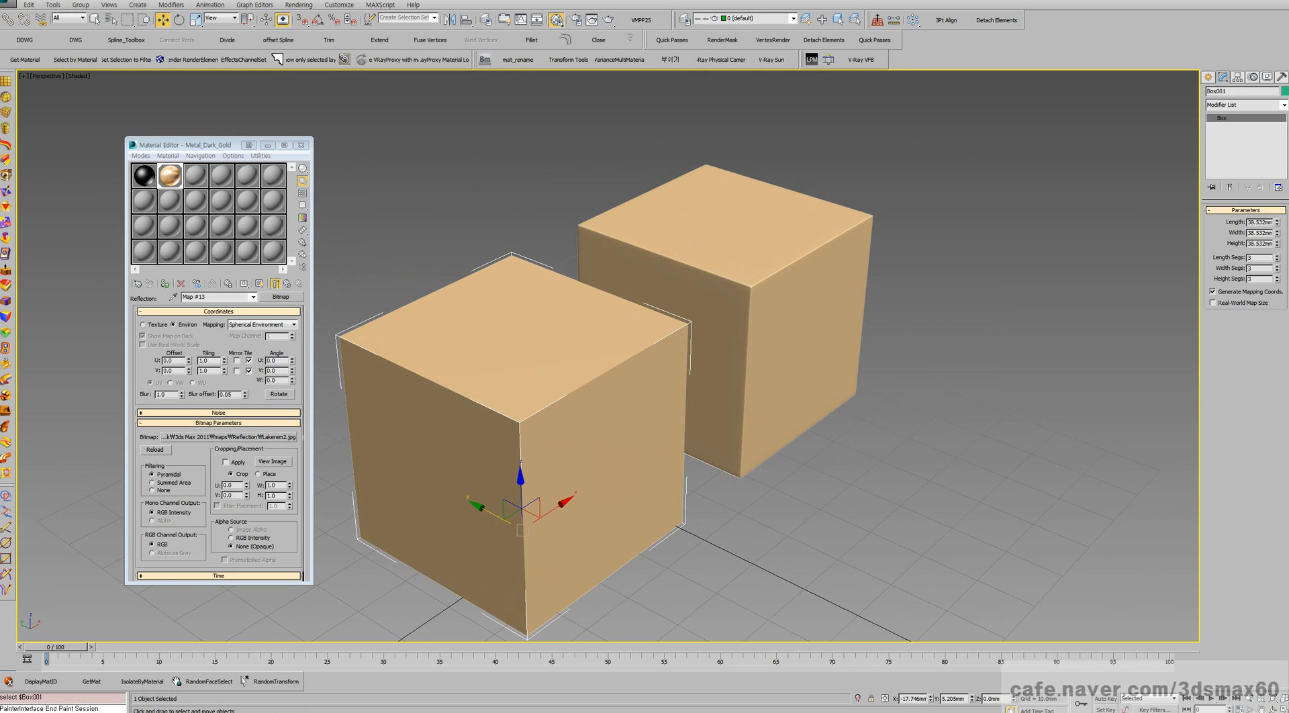
mouse_move(521, 504)
left_mouse_down("shift")
mouse_move(843, 287)
mouse_move(873, 282)
left_mouse_up("shift")
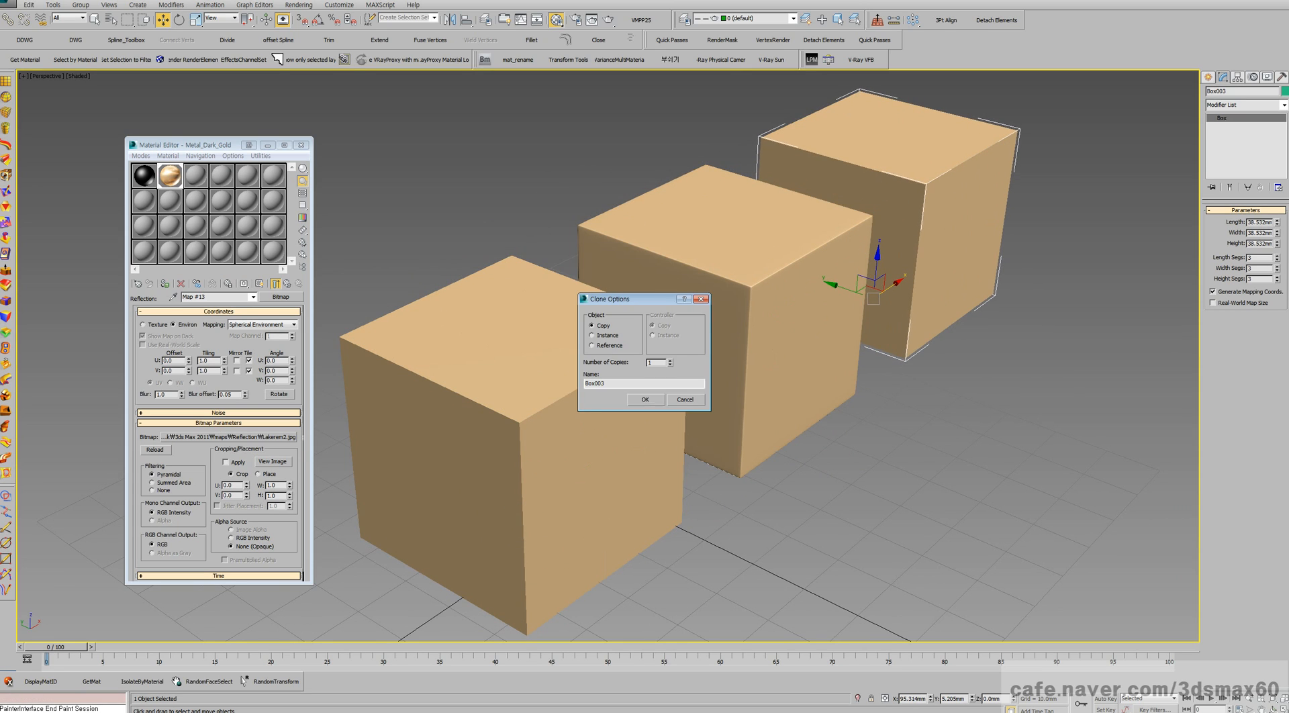
left_click(645, 399)
- Apply a TurboSmooth modifier with 4 iterations to the copied cube
key("ctrl+t")
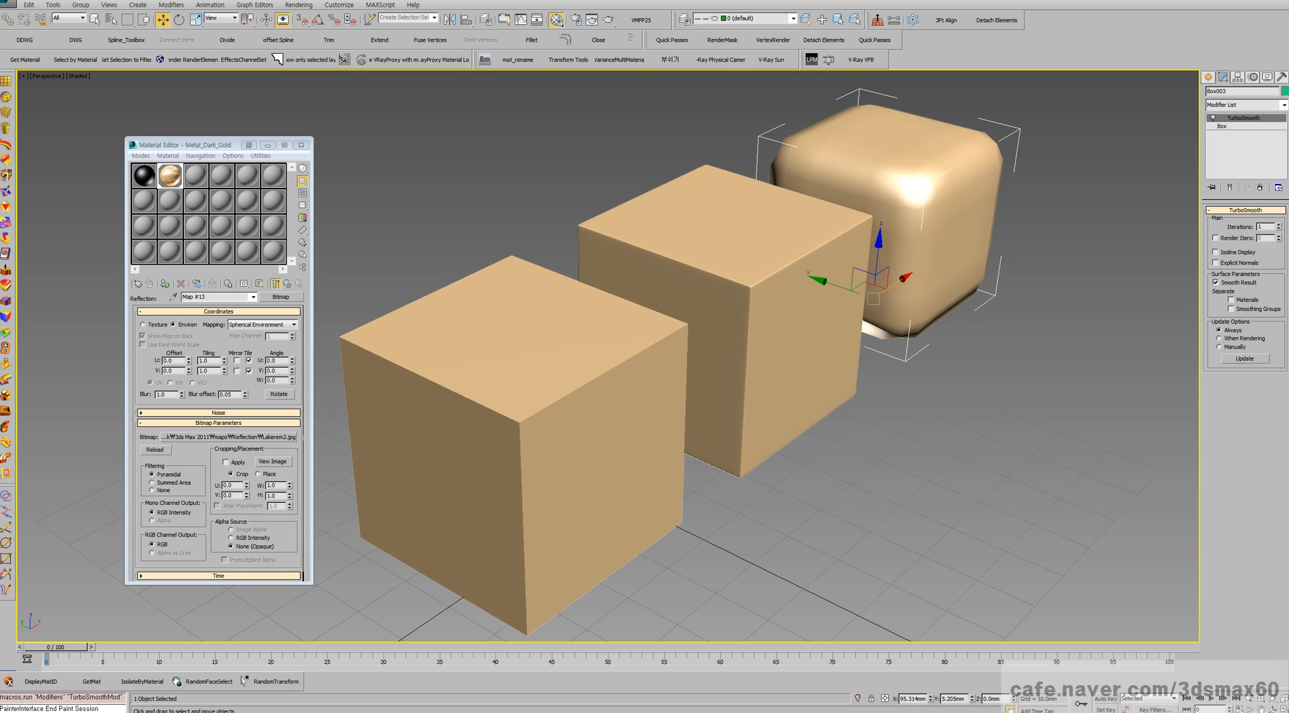
left_click(1279, 225)
left_click(1279, 225)
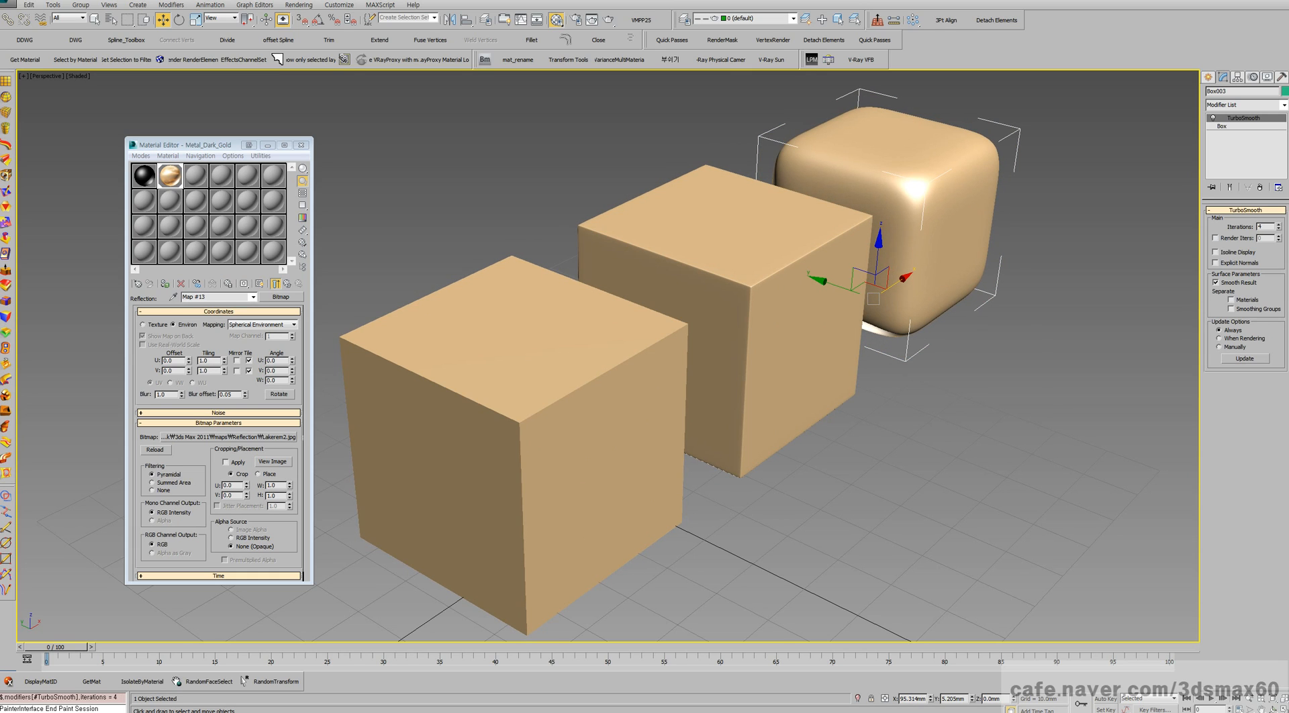
- Frame all three gold cubes in the perspective view, test-render them and close the rendered frame
mouse_move(671, 376)
middle_mouse_down()
mouse_move(667, 362)
mouse_move(599, 395)
mouse_move(657, 375)
middle_mouse_up()
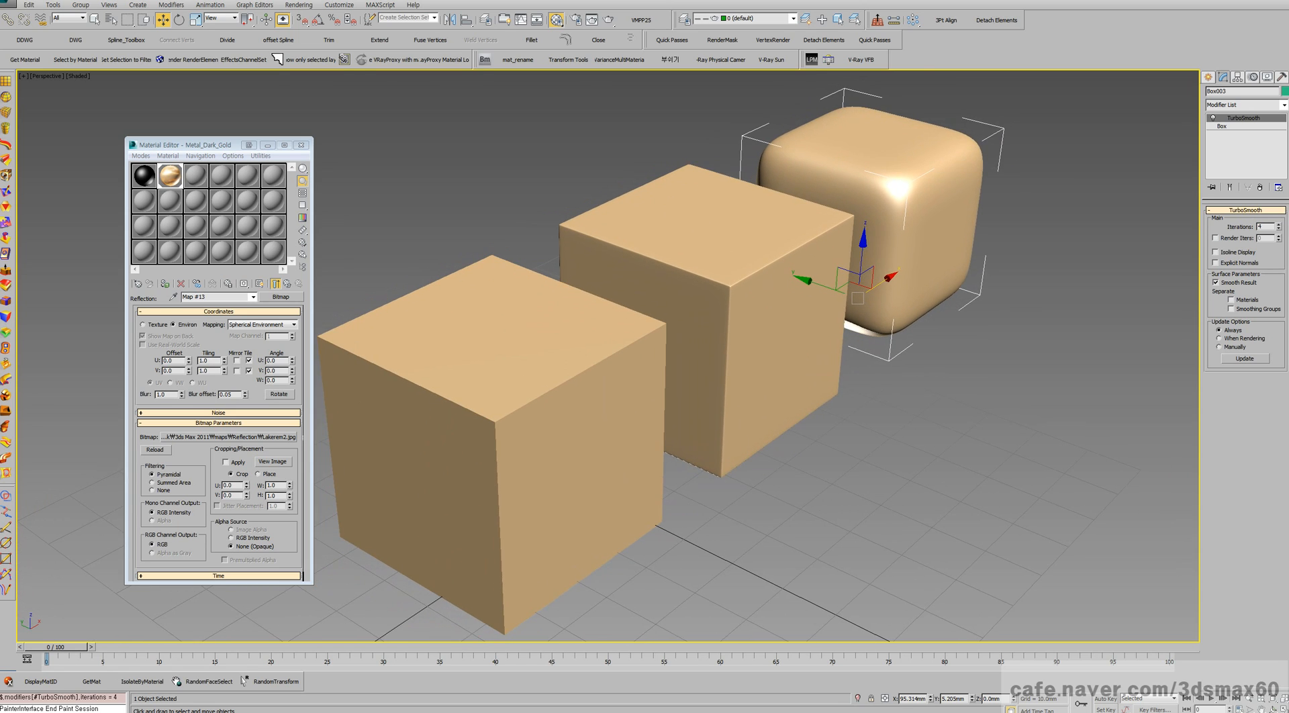
scroll(657, 375, "up", 3)
scroll(657, 376, "down", 4)
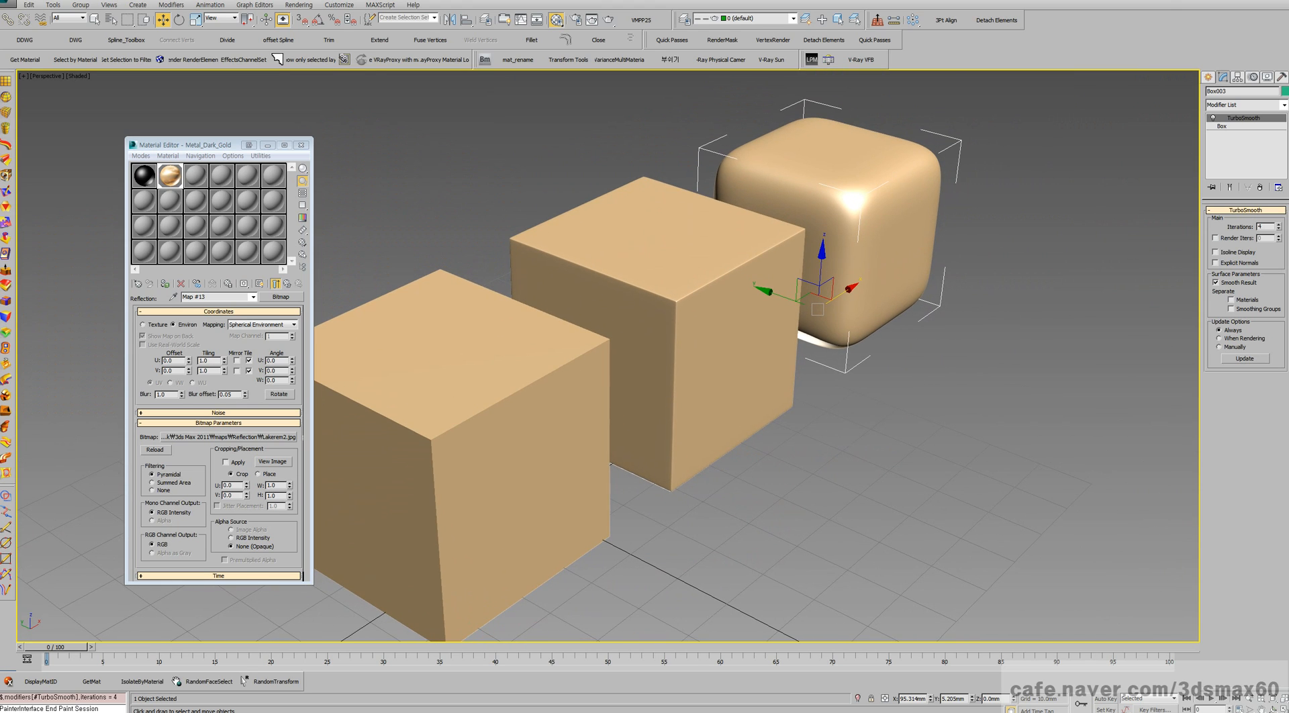
key("shift+q")
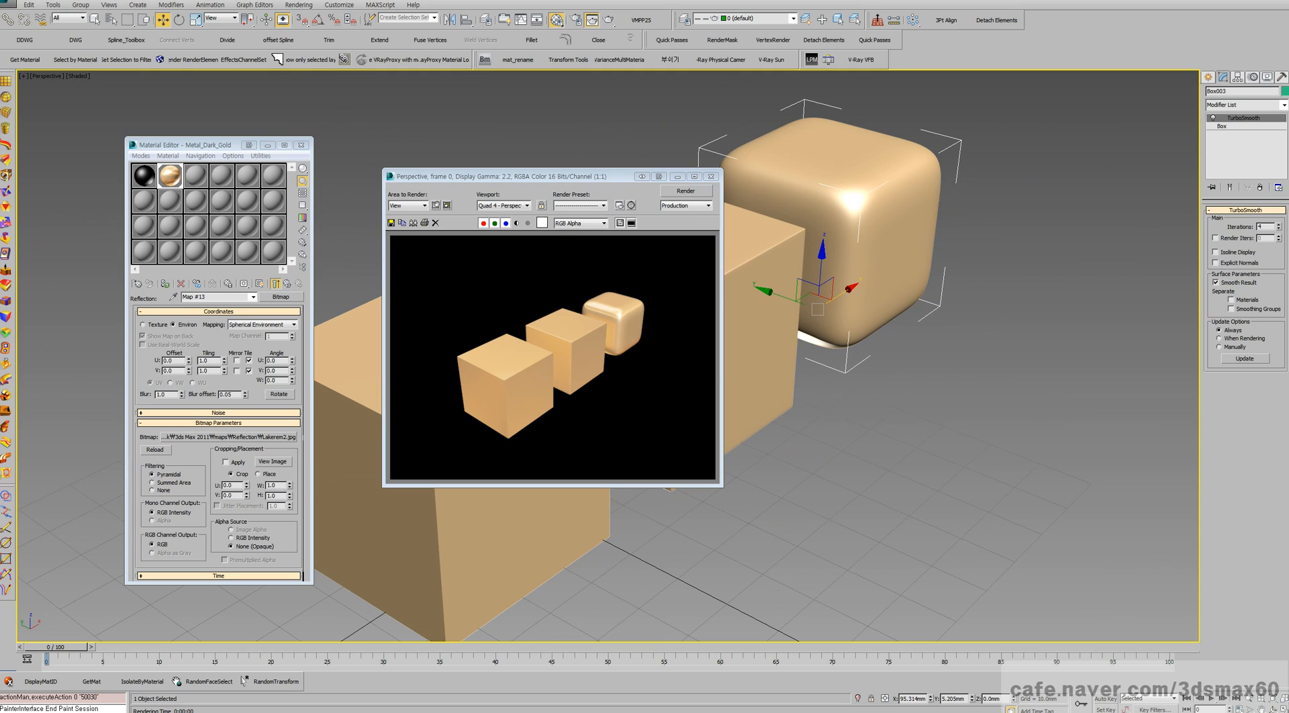
left_click(711, 176)
- Lock the render's image aspect, set the output width to 1200 and render the three cubes at that size
key("F10")
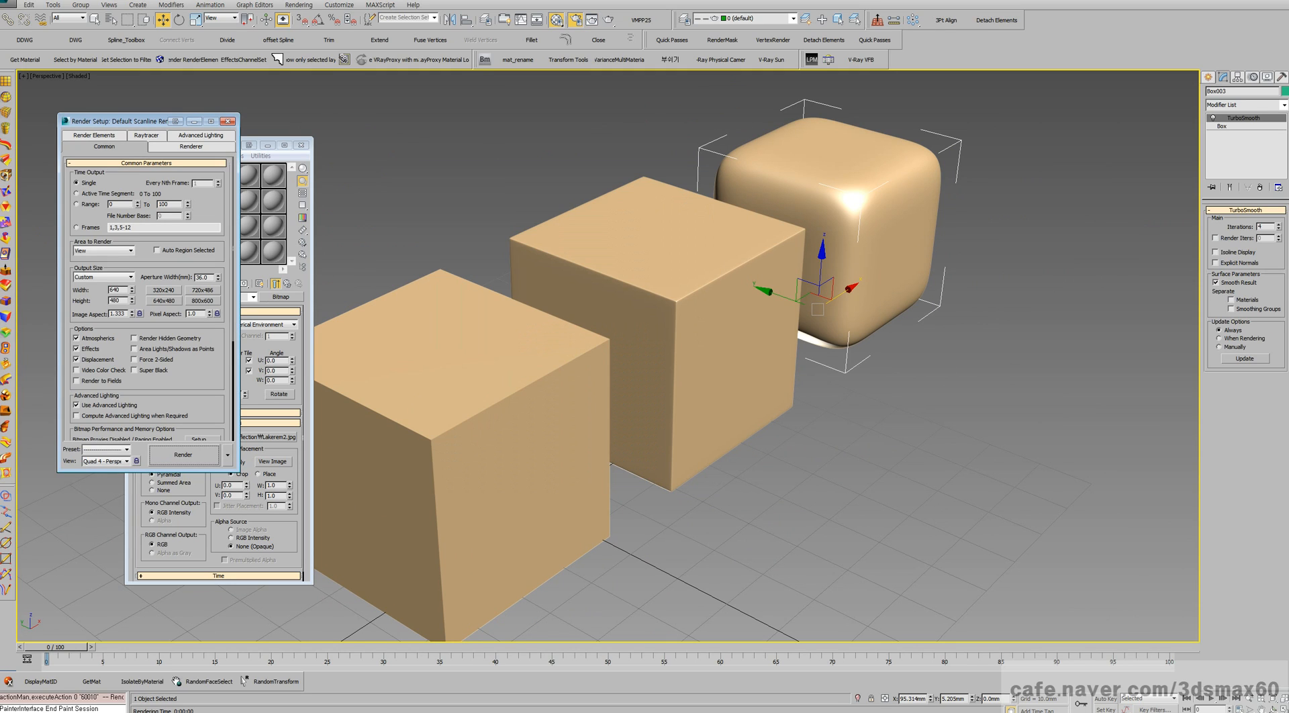
left_click(140, 314)
double_click(117, 290)
type("1200")
key("Return")
key("shift+q")
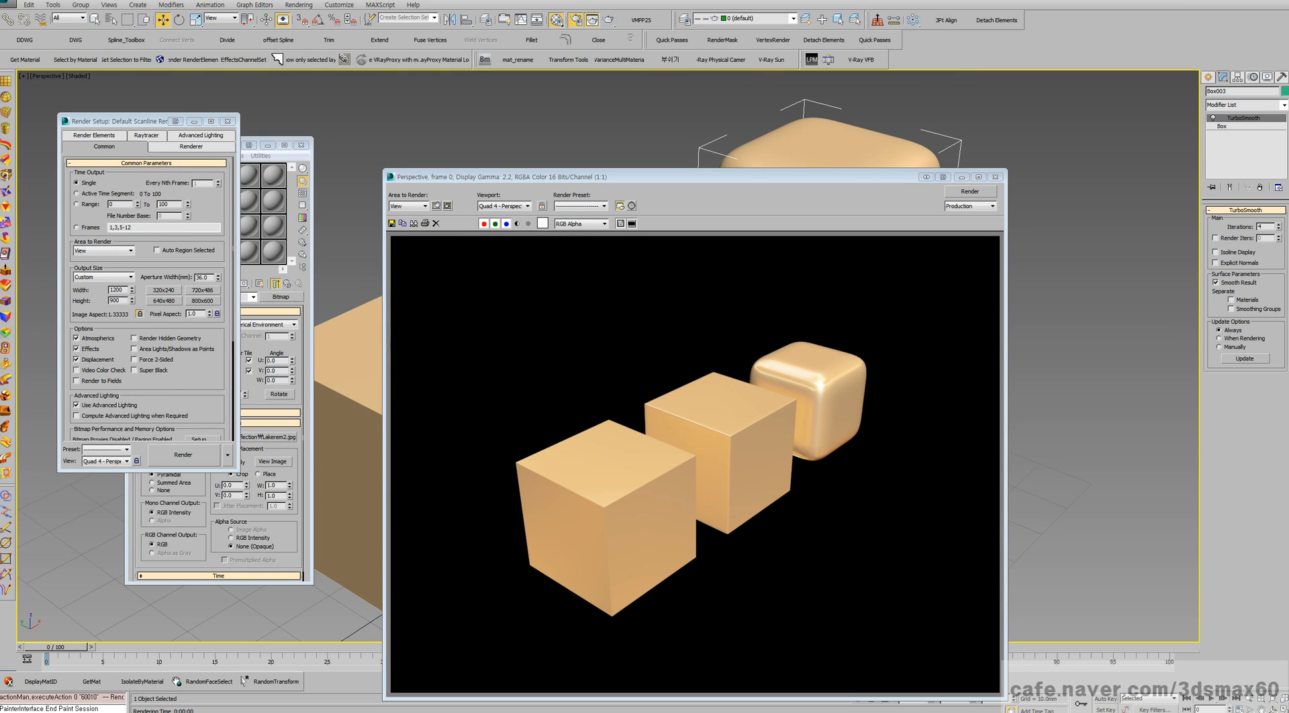
left_click_drag(685, 177, 543, 75)
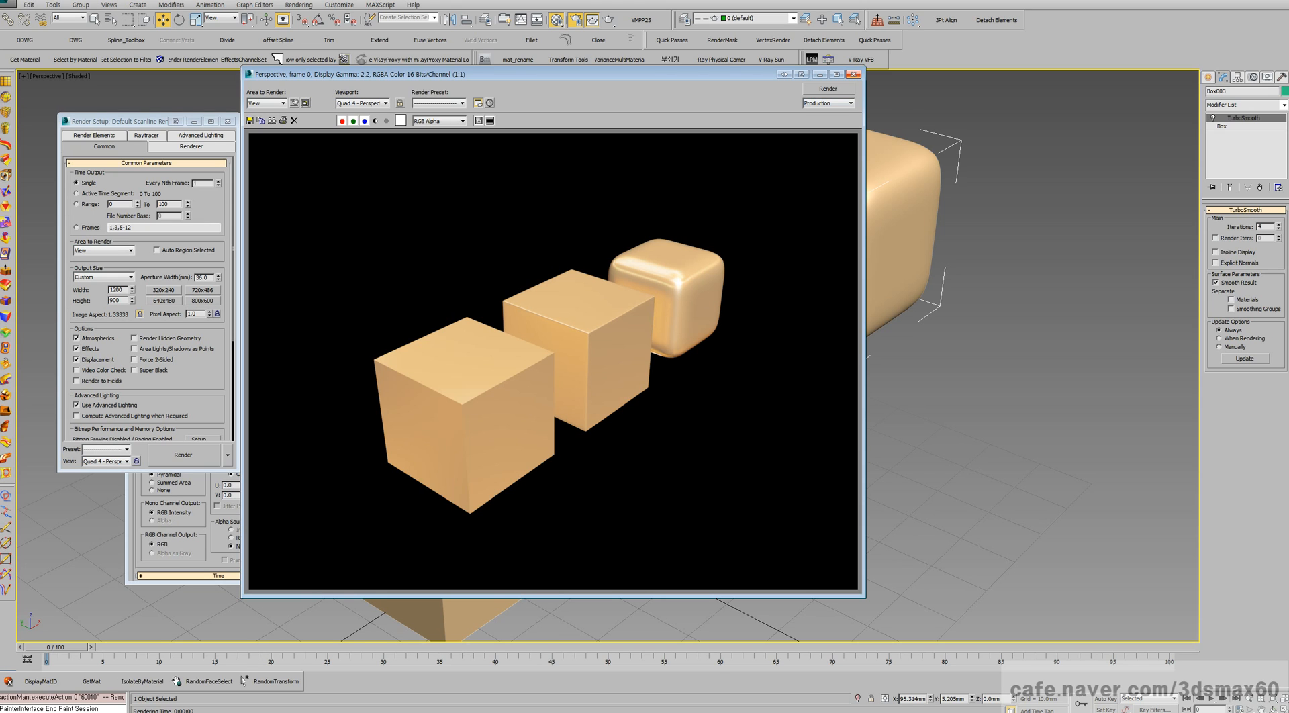
- Render a close-up of the cubes to compare their edge highlights, and close the rendered frame
left_click(853, 74)
mouse_move(672, 349)
middle_mouse_down("alt")
mouse_move(719, 333)
mouse_move(658, 362)
middle_mouse_up("alt")
scroll(698, 335, "up", 5)
scroll(675, 356, "up", 1)
scroll(675, 355, "down", 1)
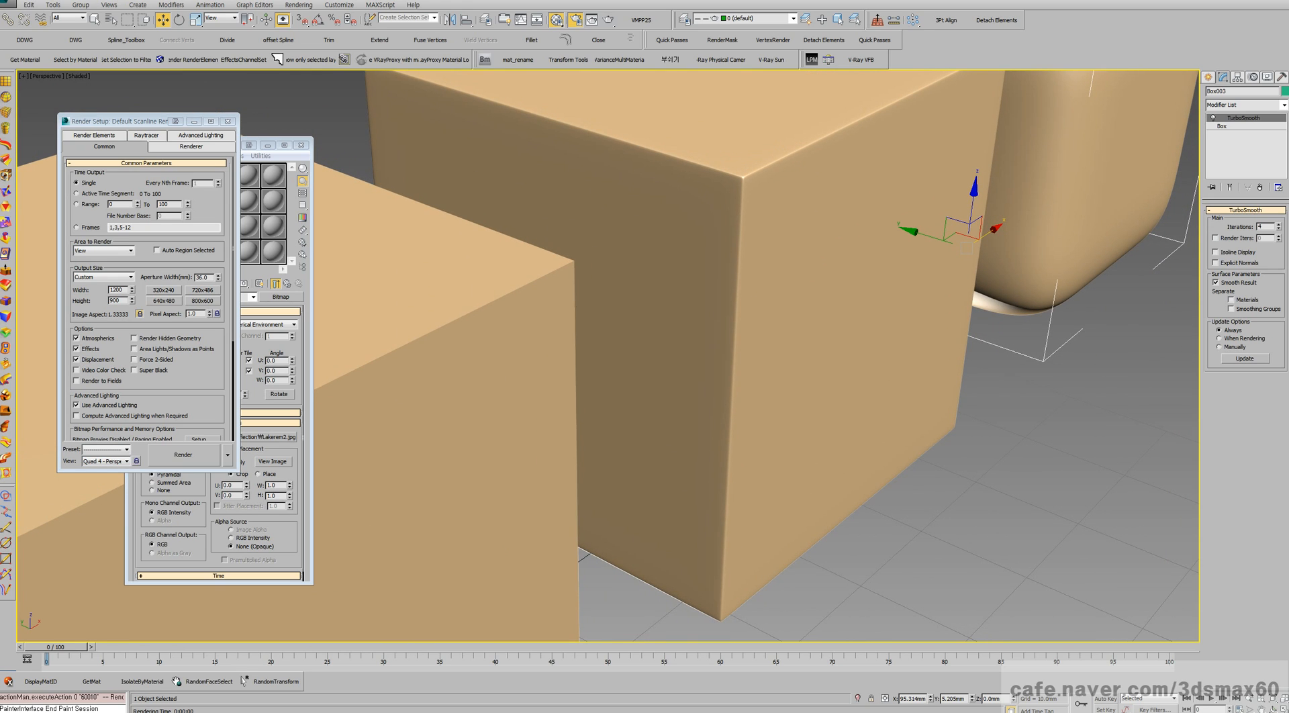
key("shift+q")
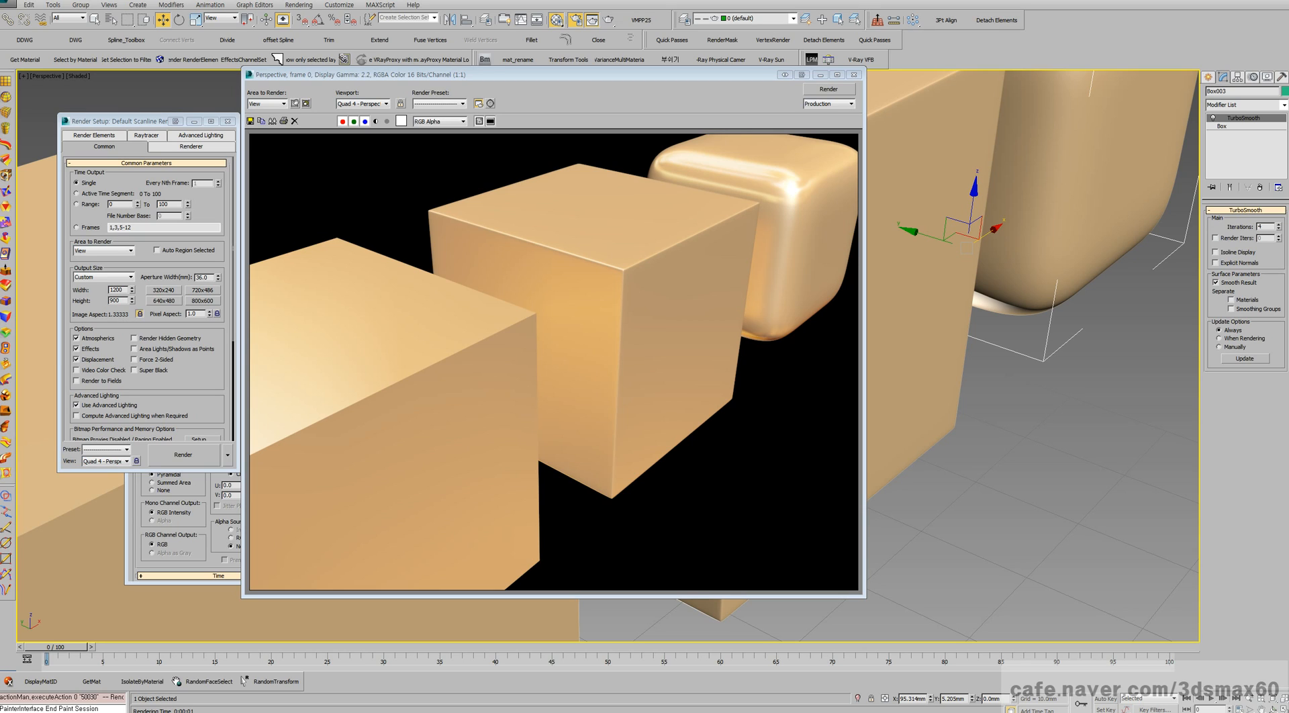
left_click(854, 75)
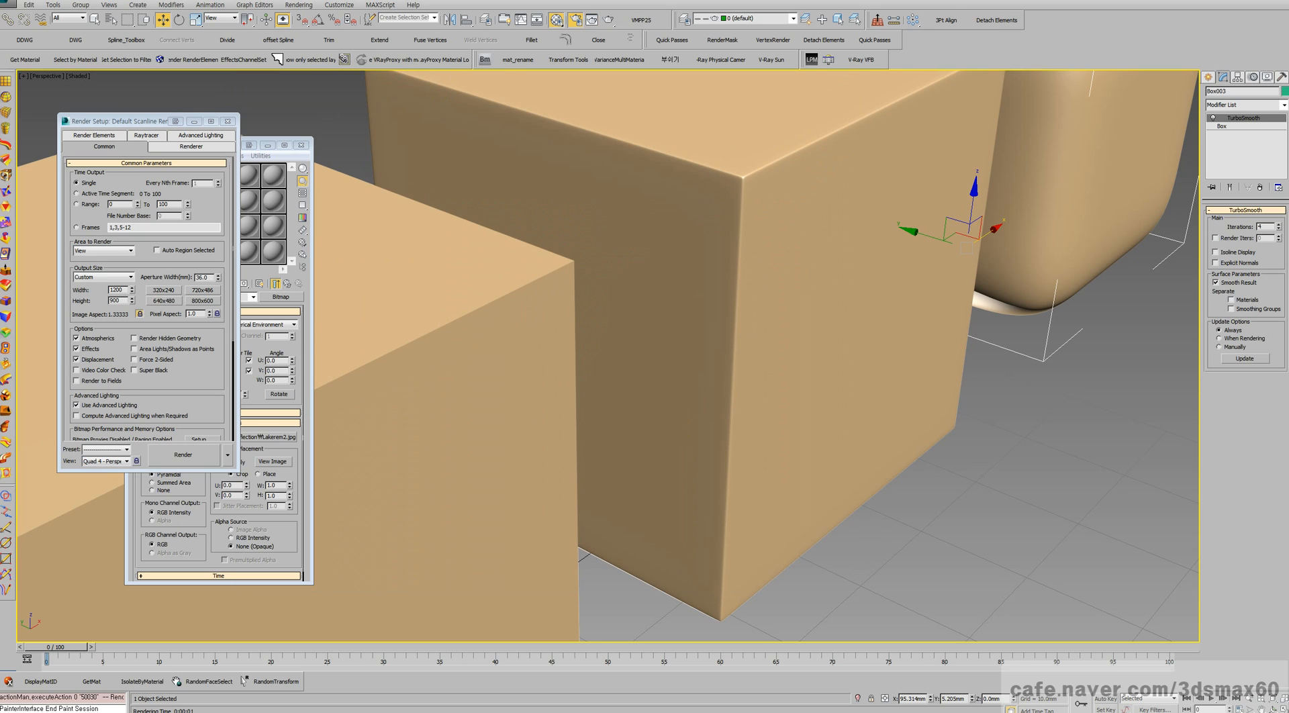